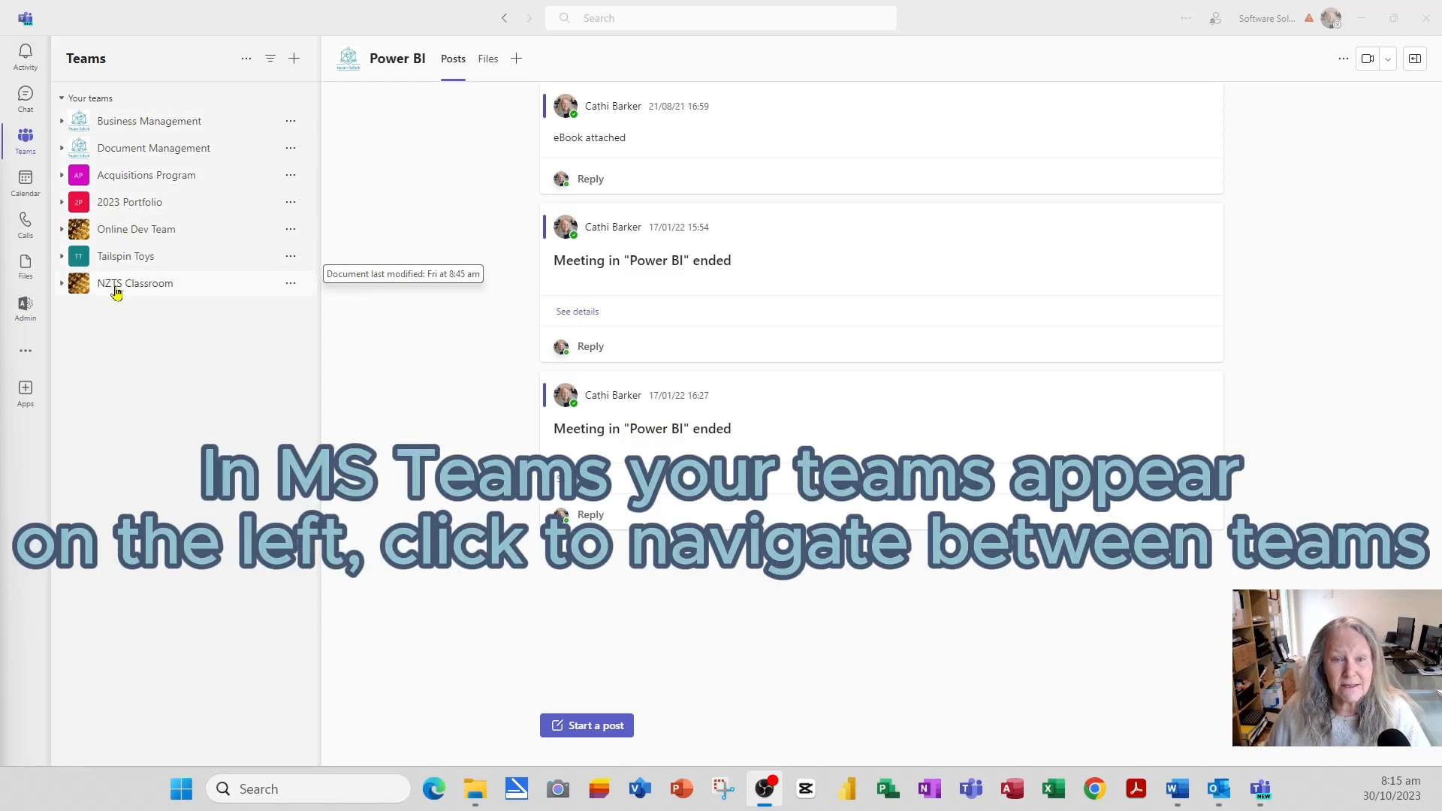
- Glance at Business Management's channels, then start creating a new team from the + menu
{"action": "left_click", "coordinate": [139, 132]}
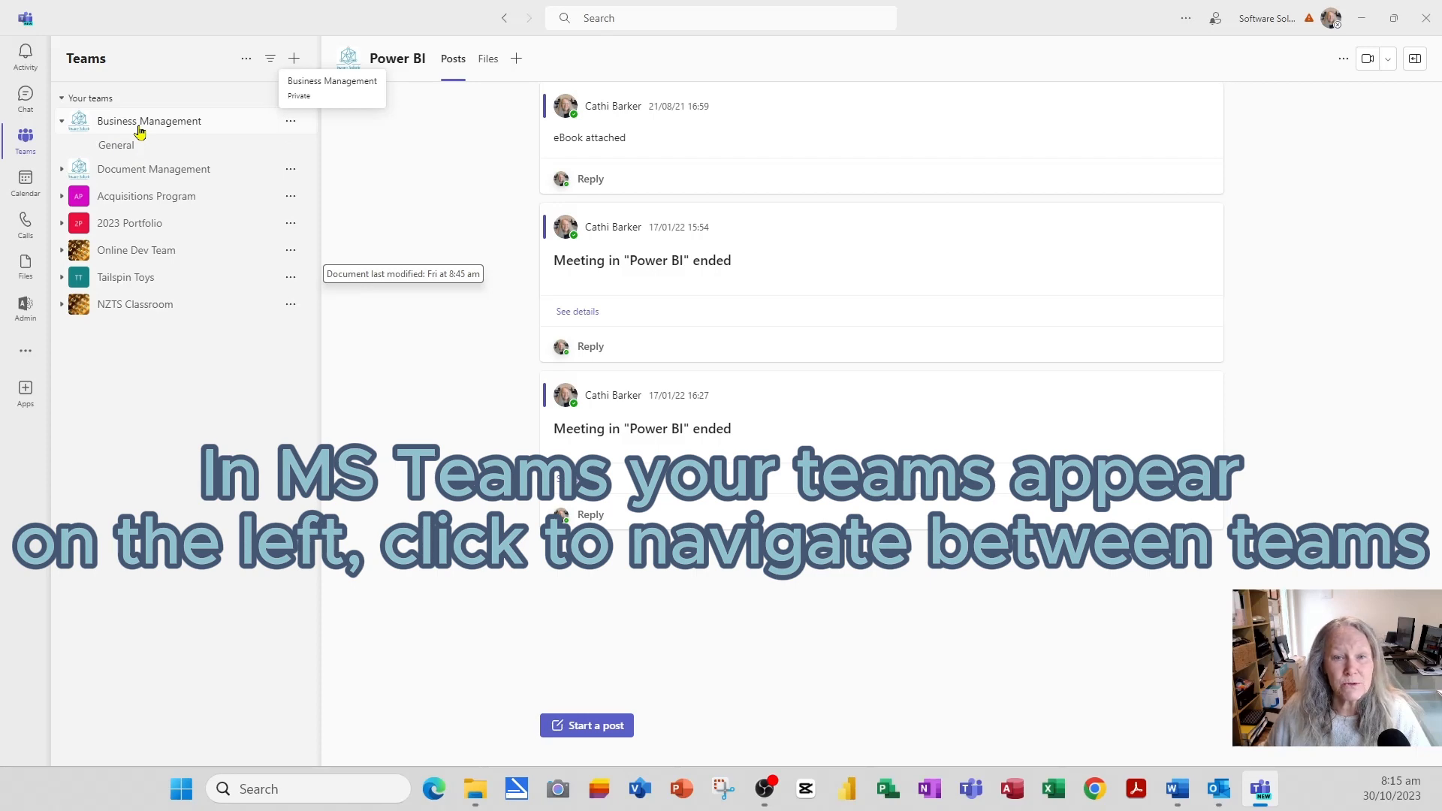
{"action": "left_click", "coordinate": [139, 132]}
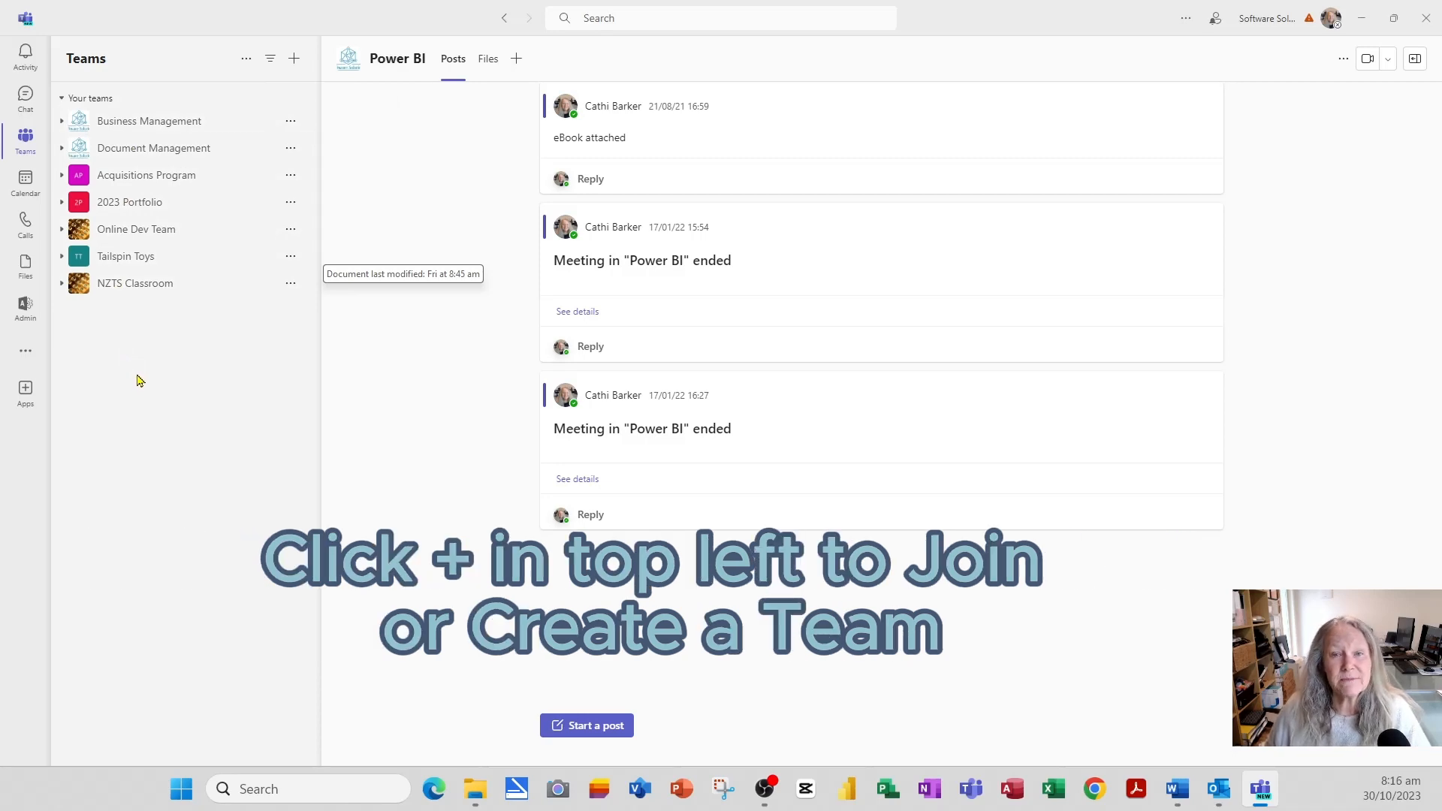
{"action": "left_click", "coordinate": [297, 60]}
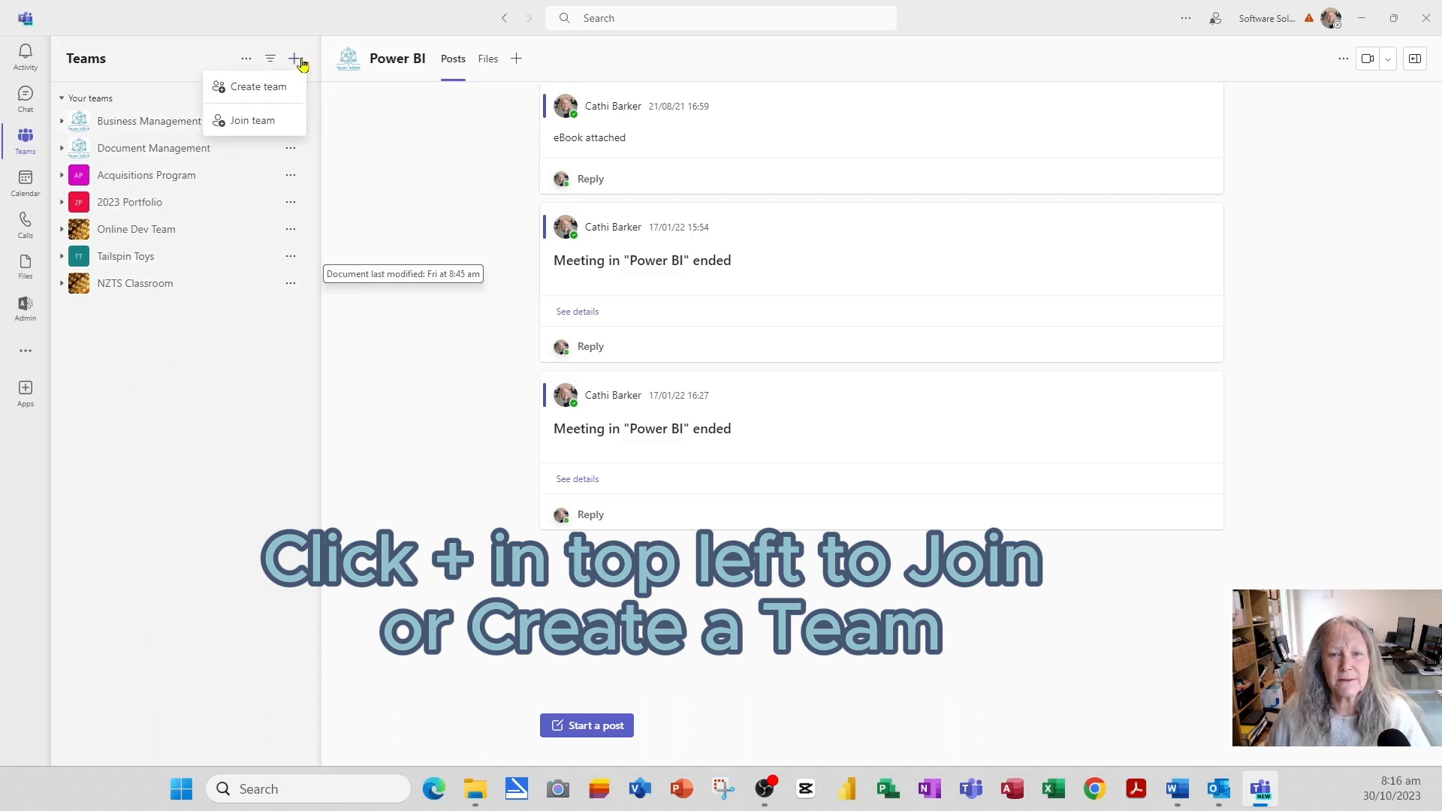
{"action": "left_click", "coordinate": [269, 94]}
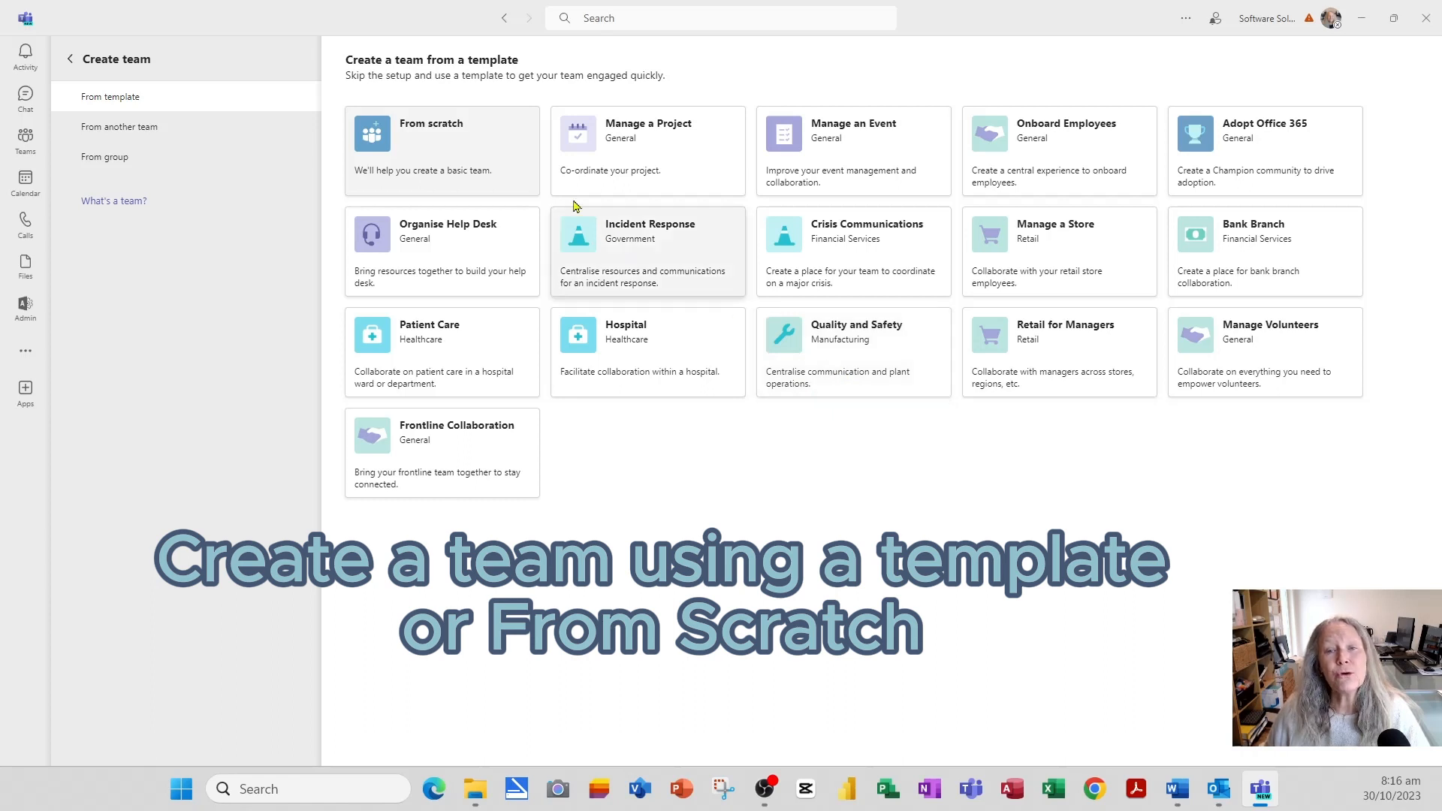
- Choose the From scratch option for the new team
{"action": "left_click", "coordinate": [434, 156]}
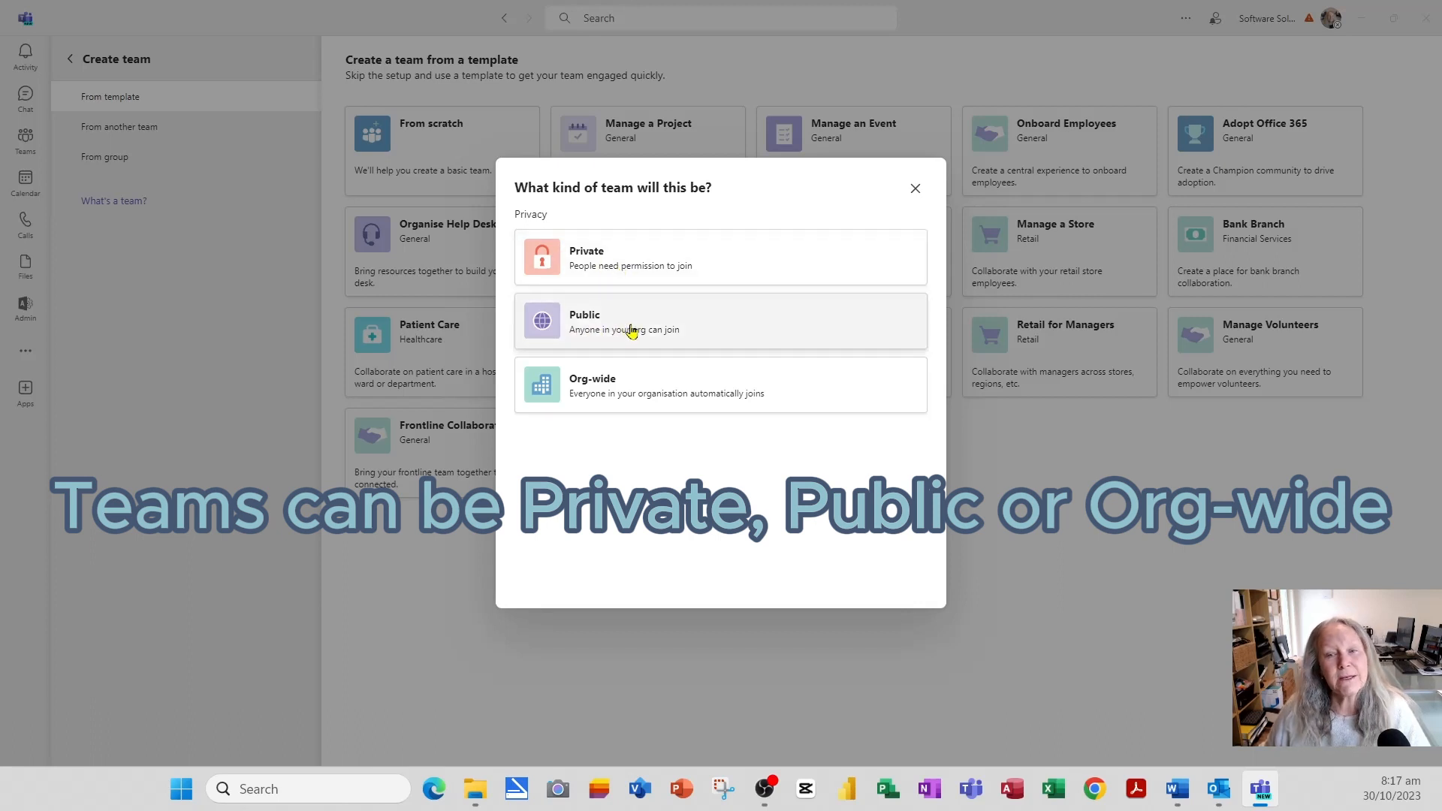
- Make the team Public and name it 'App Project Team'
{"action": "left_click", "coordinate": [631, 332]}
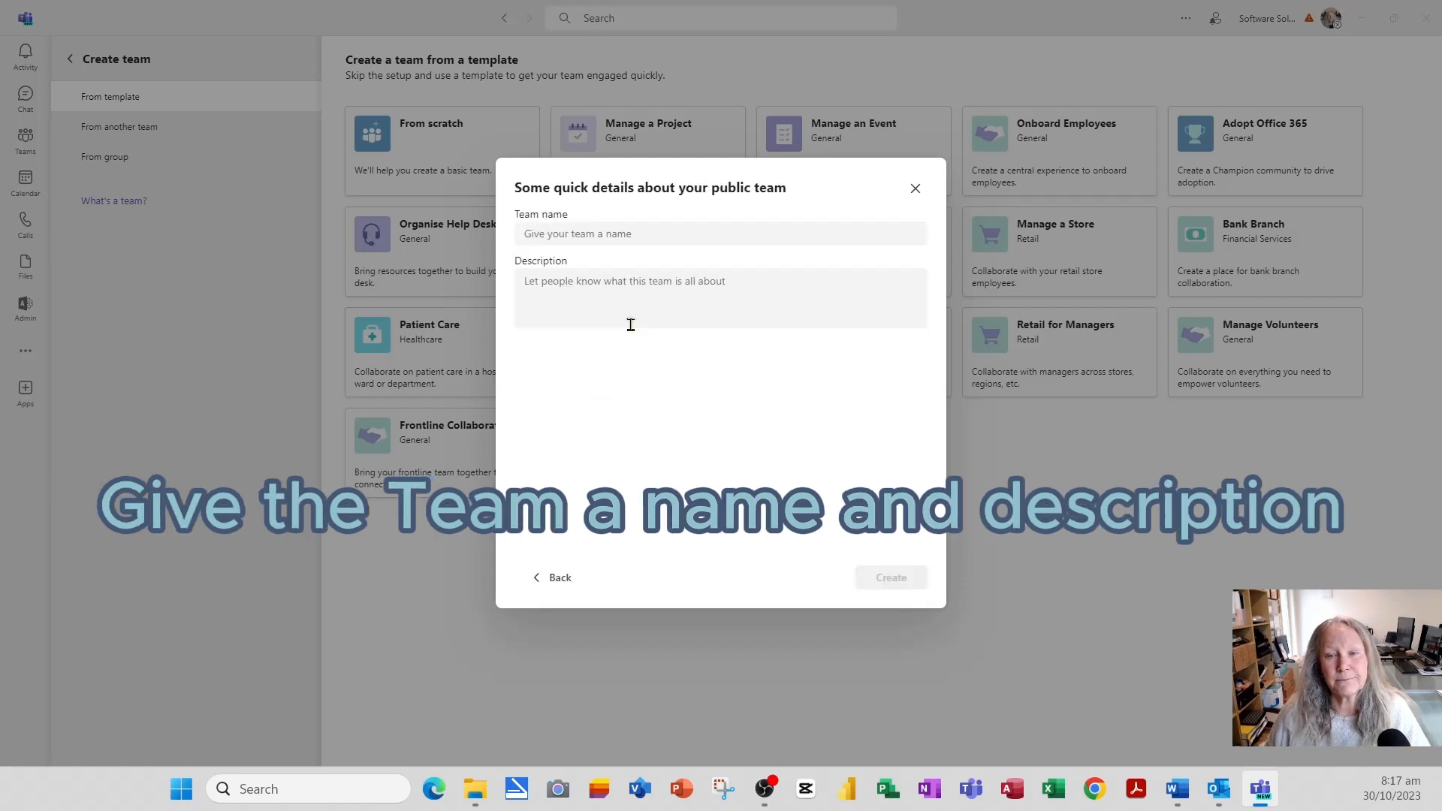
{"action": "left_click", "coordinate": [590, 235]}
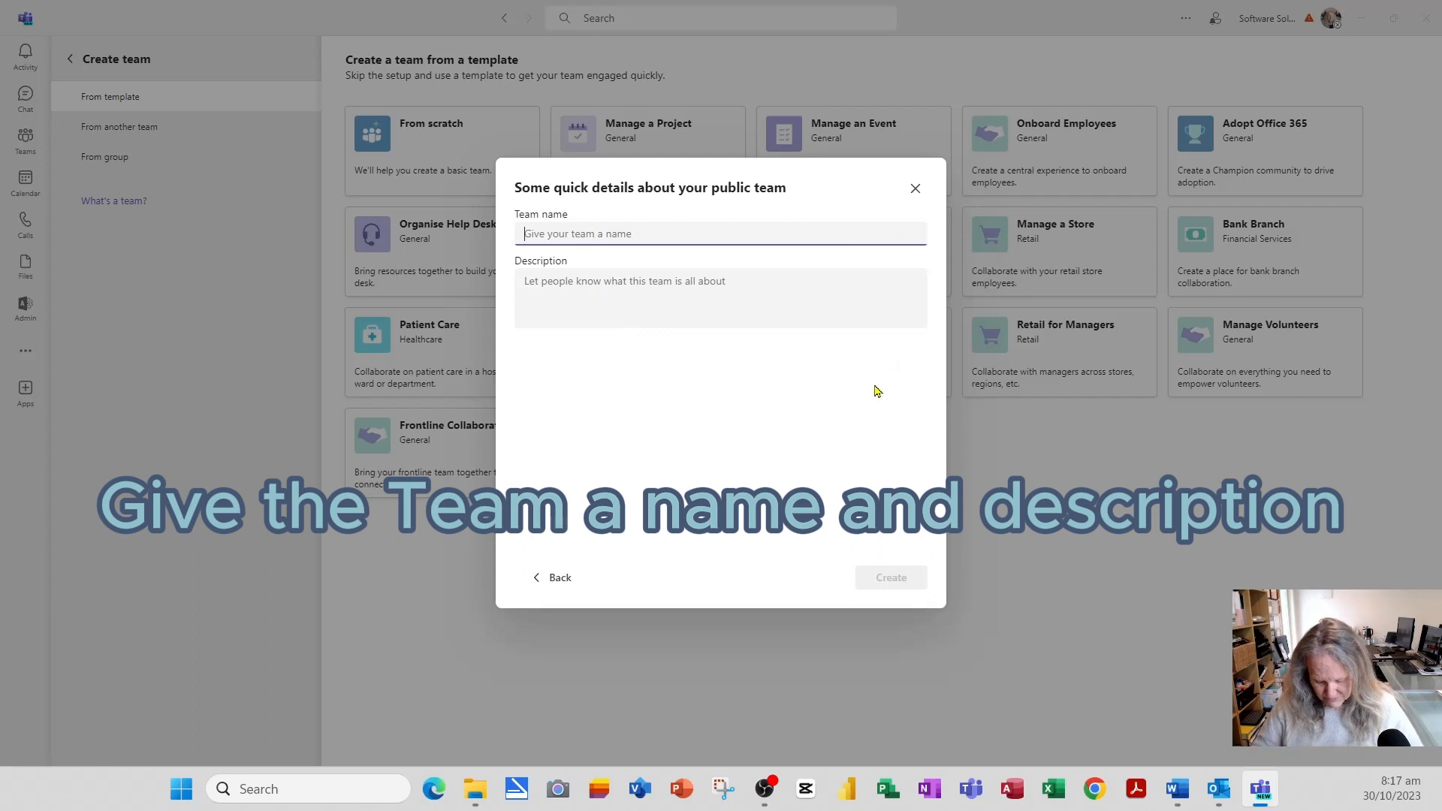
{"action": "type", "text": "Ap"}
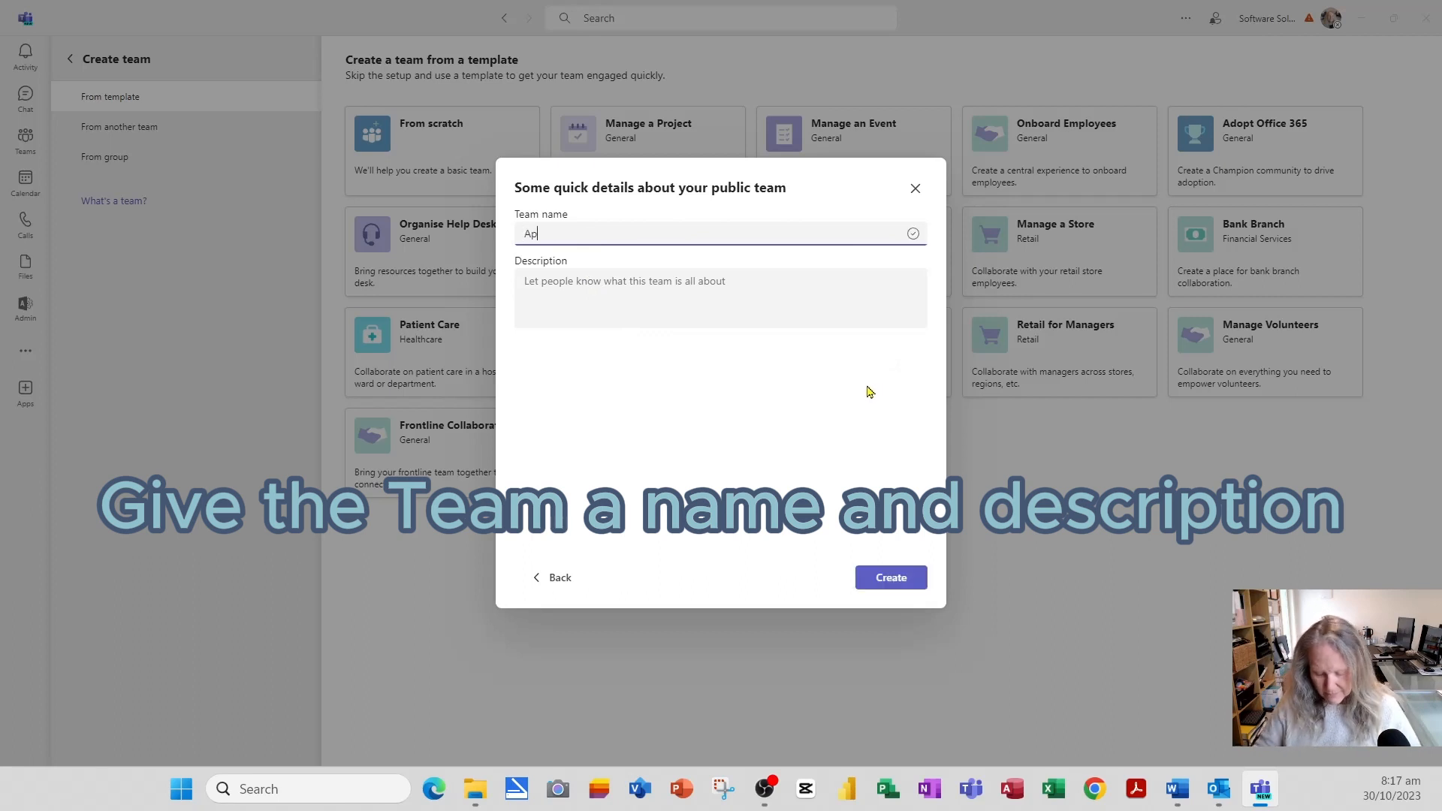
{"action": "type", "text": "p Develo"}
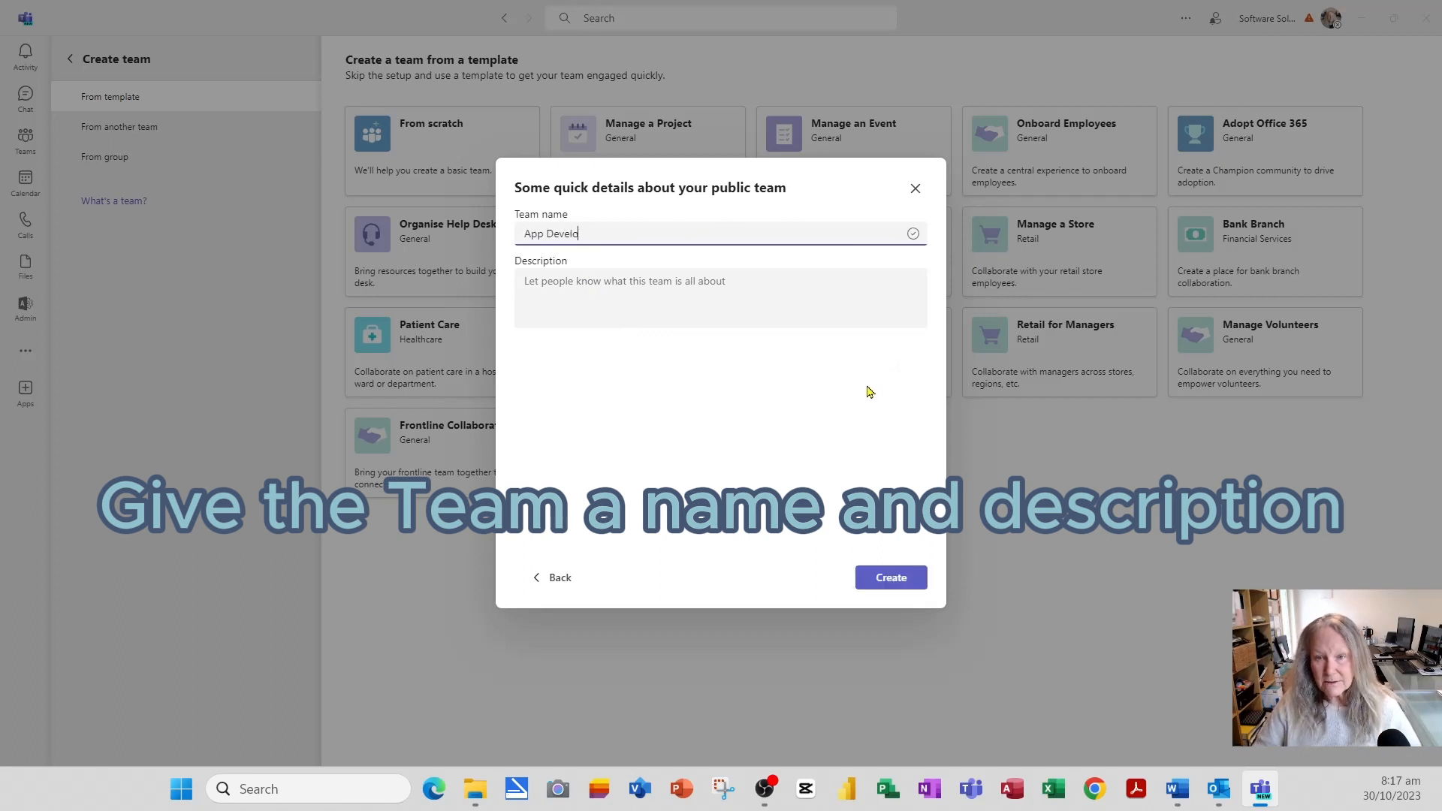
{"action": "type", "text": "pment Team"}
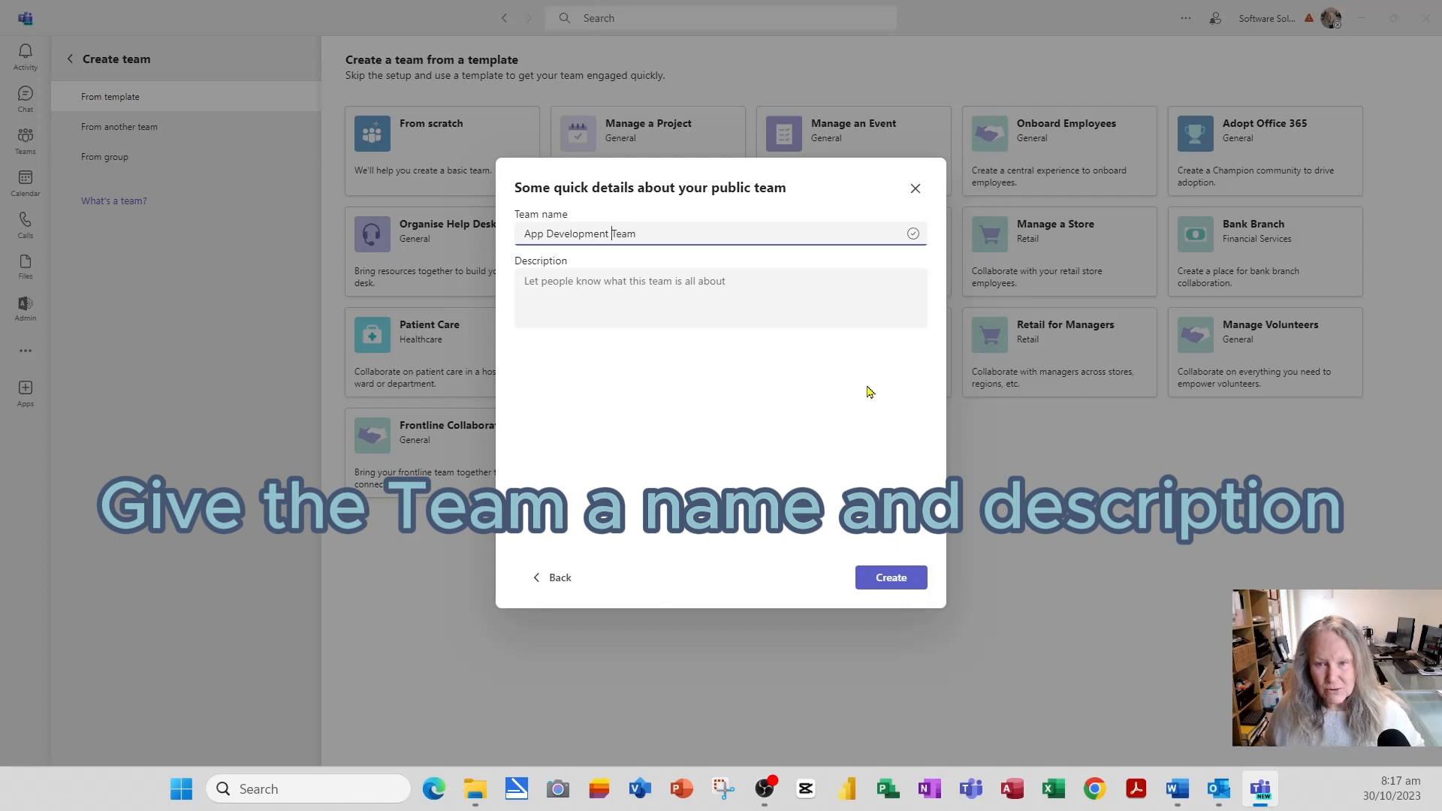
{"action": "key", "text": "ctrl+shift+Left"}
{"action": "type", "text": "Project"}
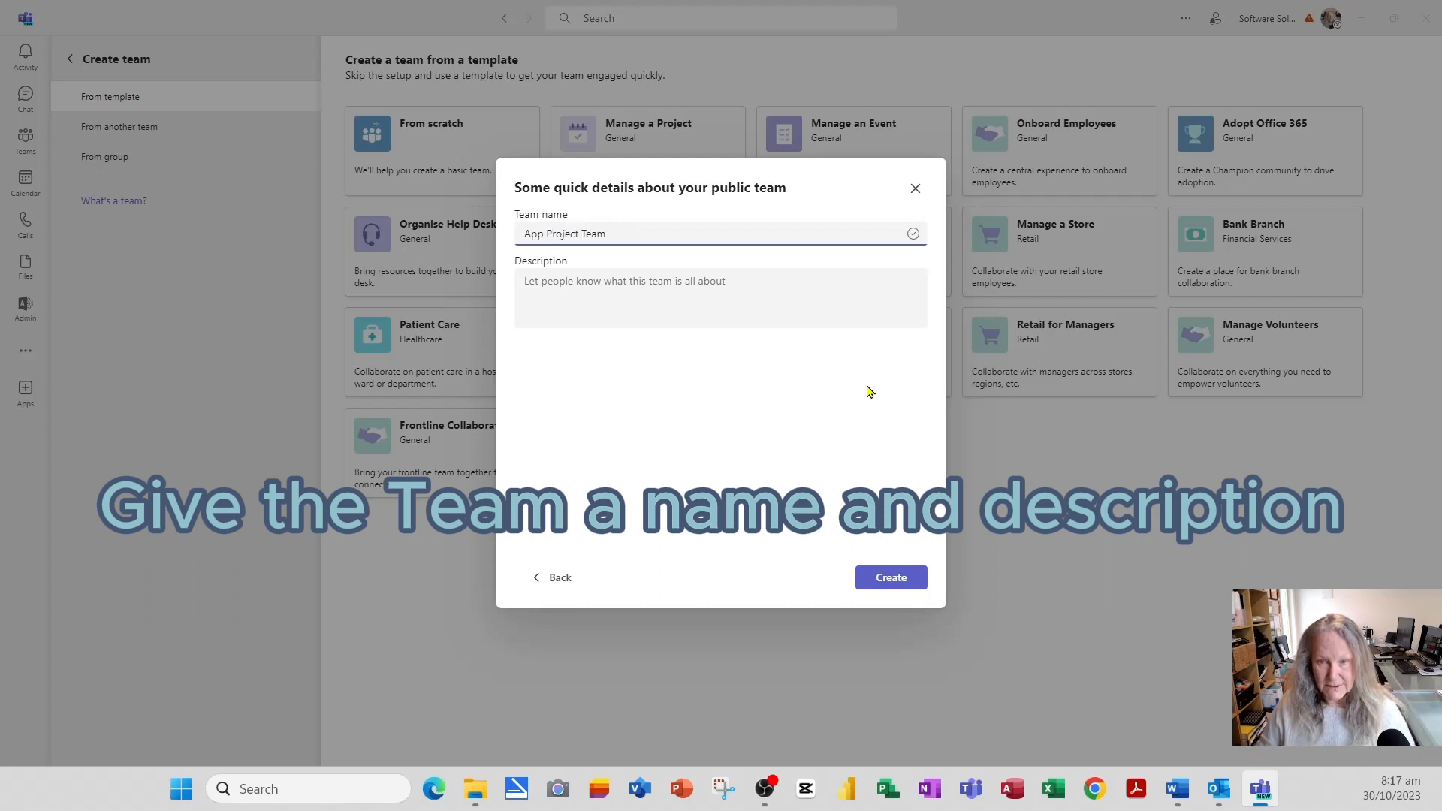
- Describe it as a project developing an app with a team of specialists, and create it
{"action": "left_click", "coordinate": [630, 307]}
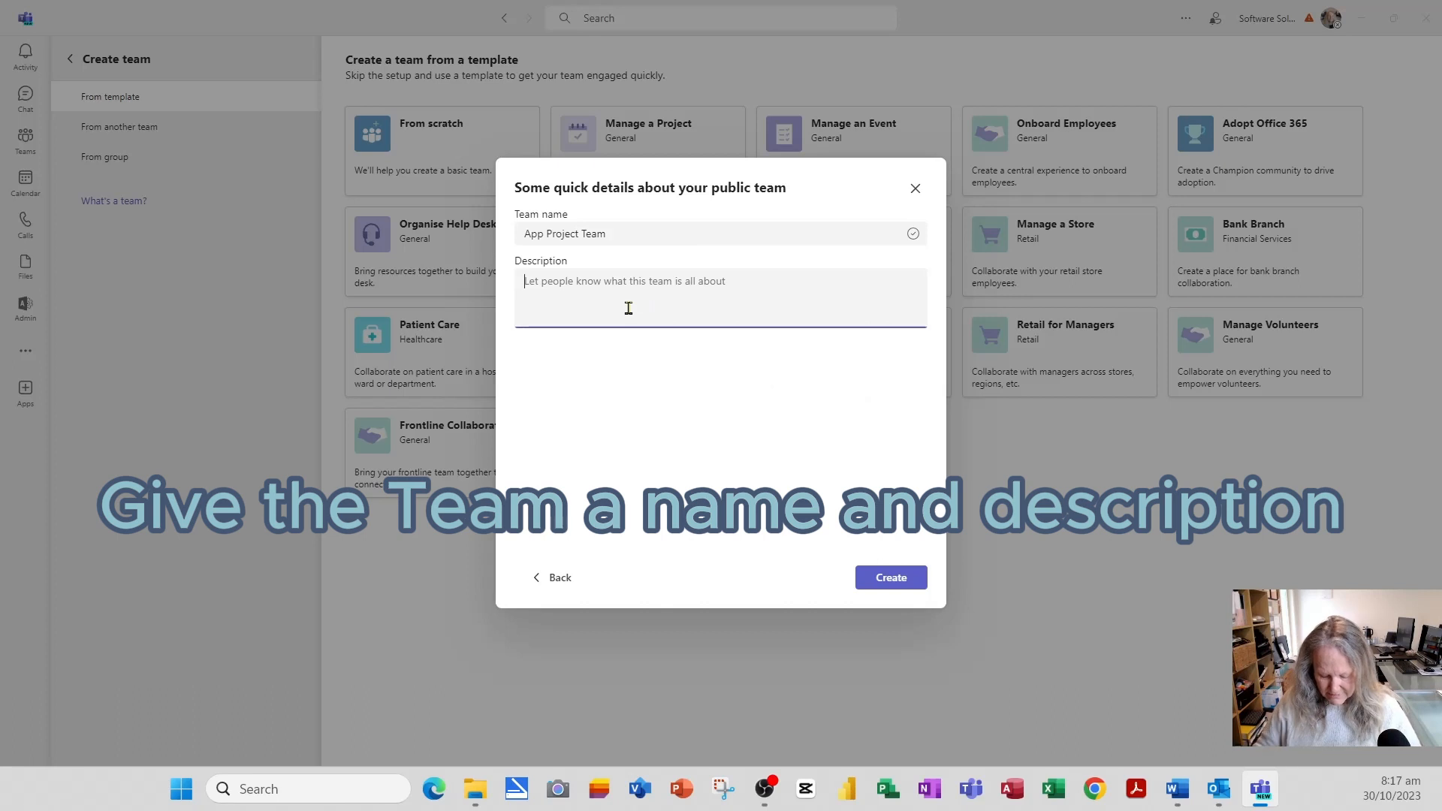
{"action": "type", "text": "Project"}
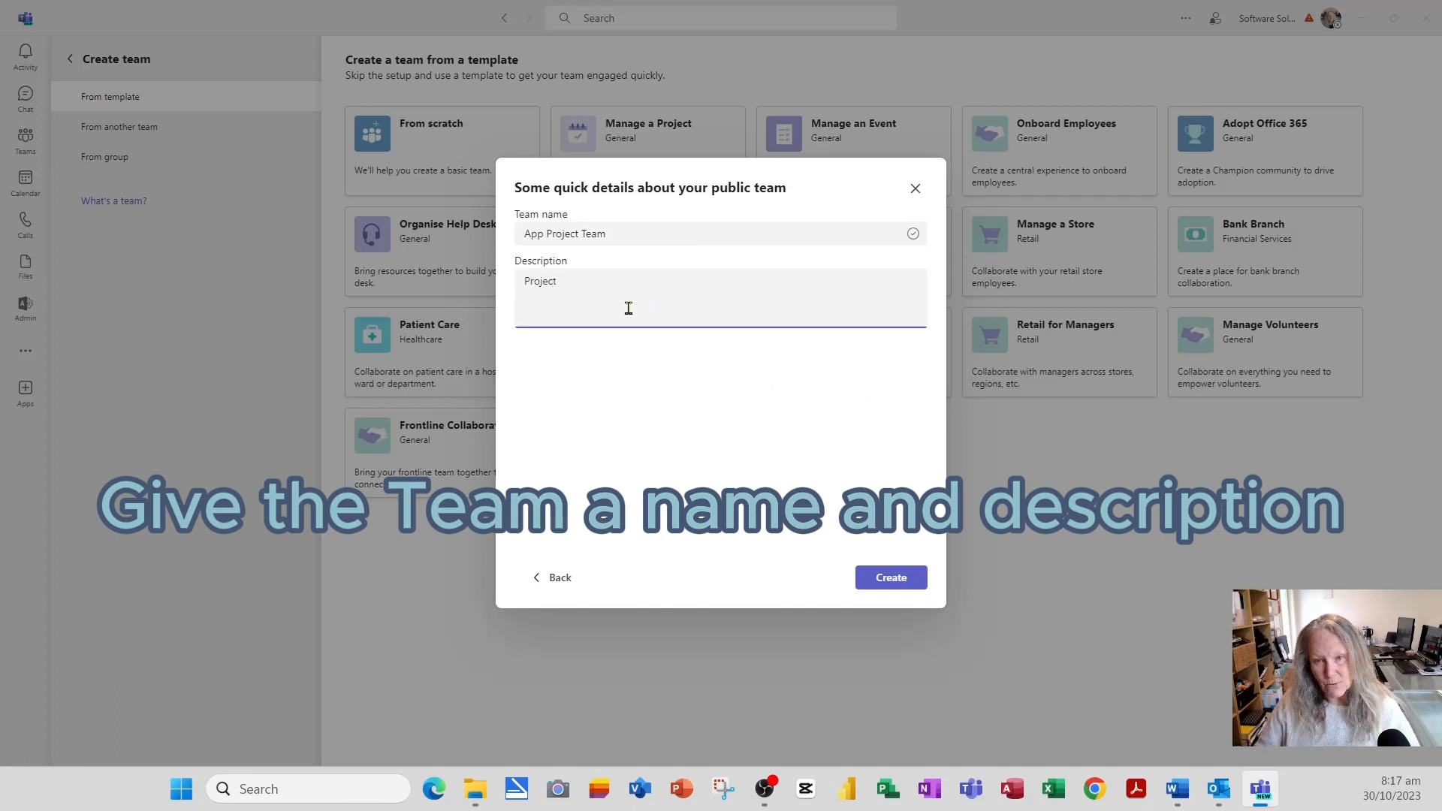
{"action": "type", "text": " where wi"}
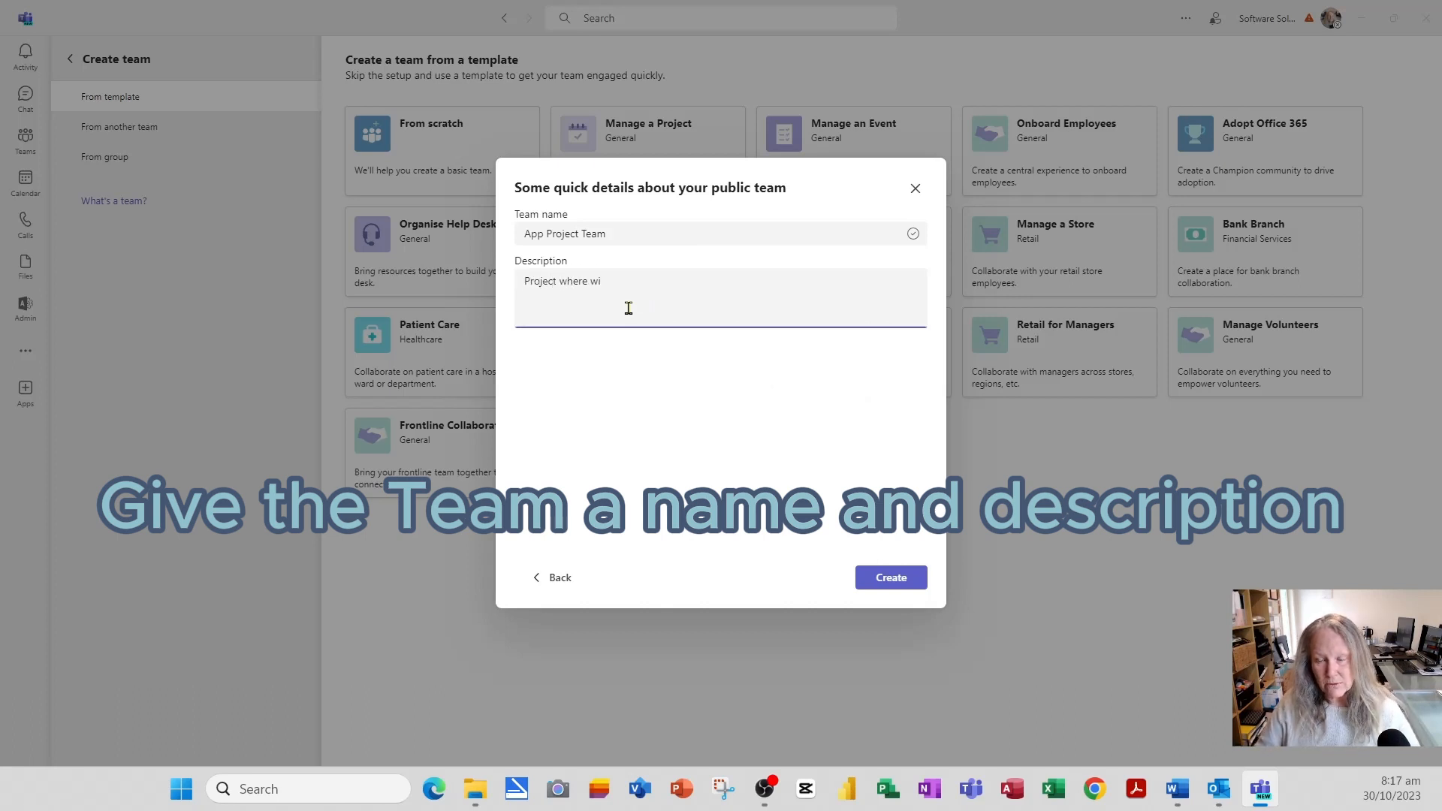
{"action": "key", "text": "BackSpace"}
{"action": "type", "text": "e will be"}
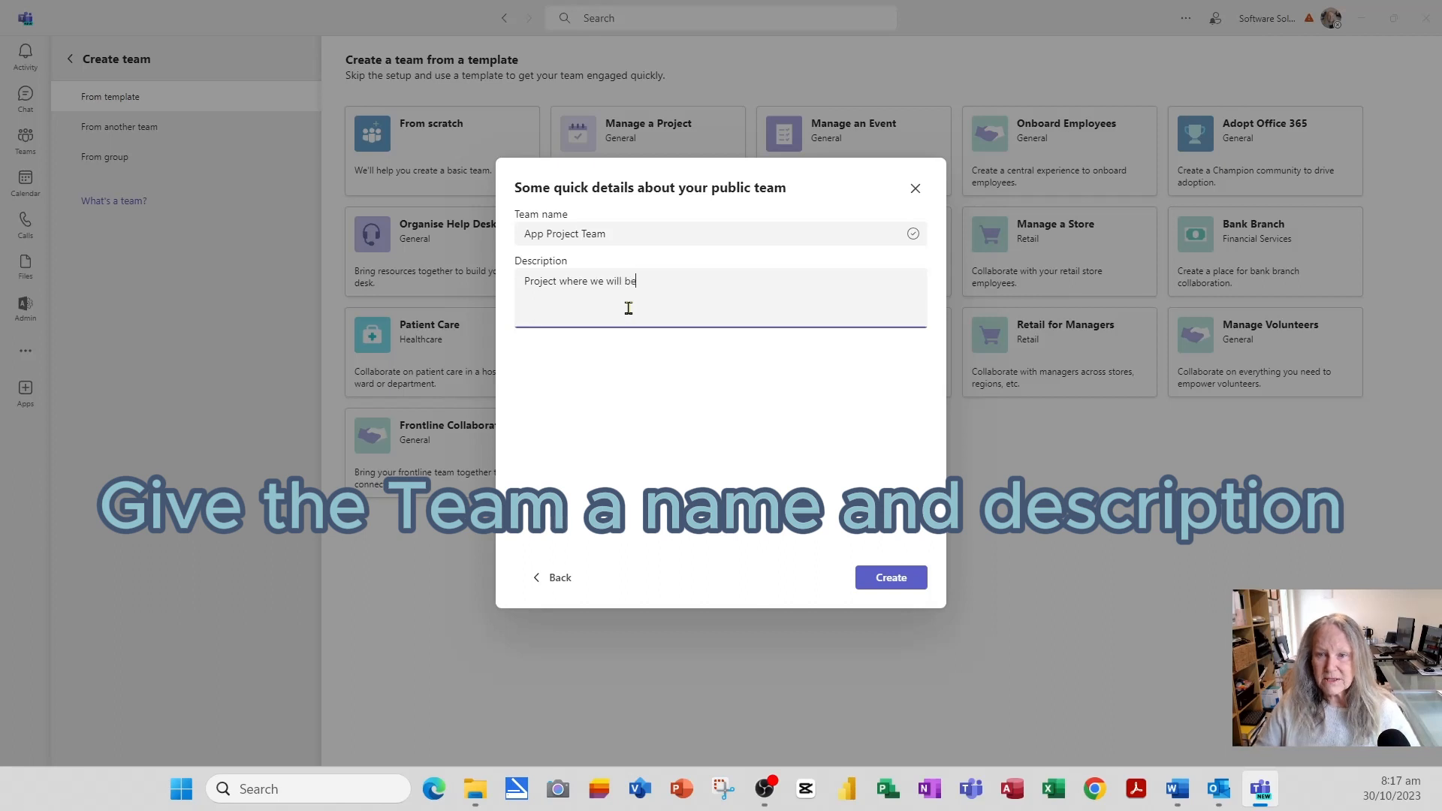
{"action": "type", "text": " develo"}
{"action": "type", "text": "ing an app"}
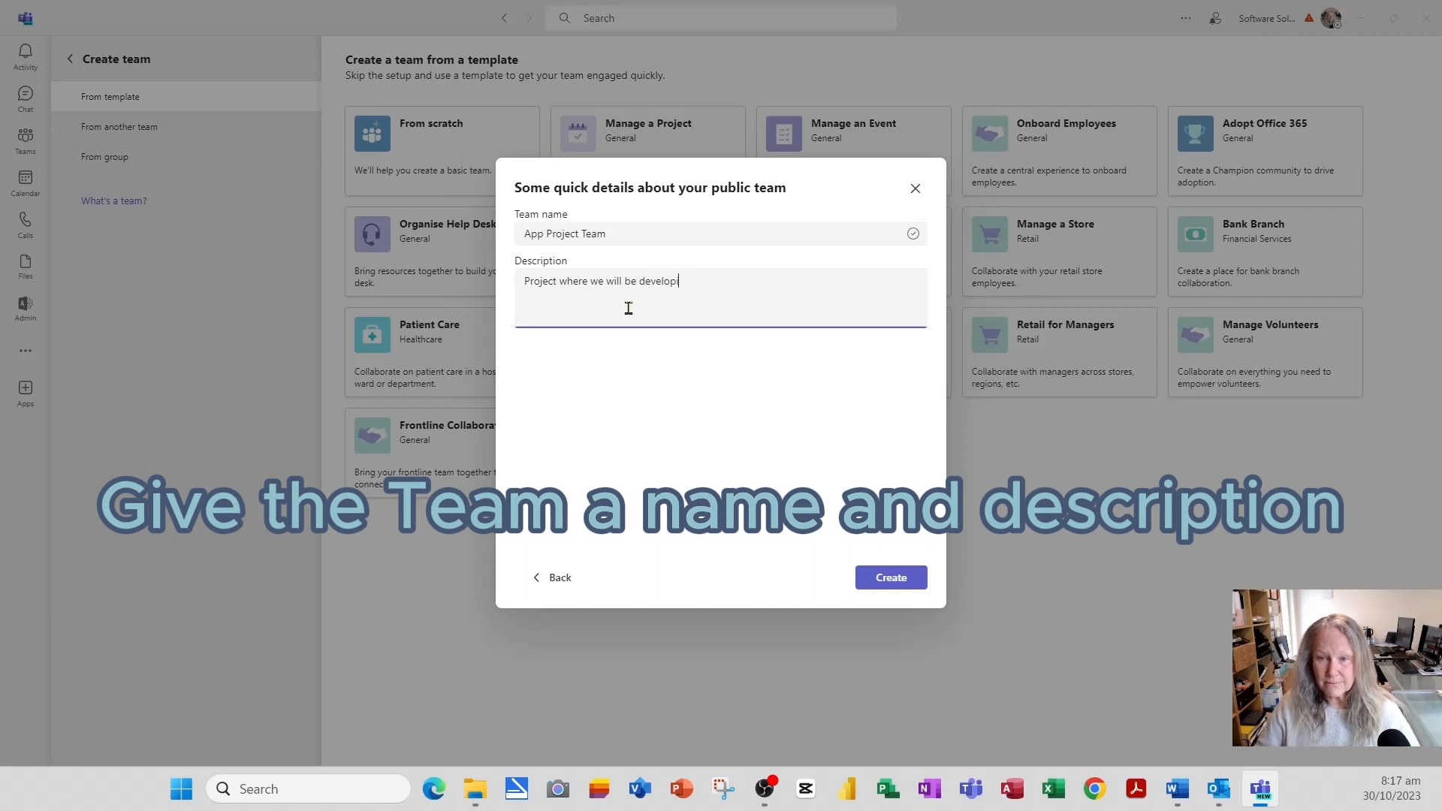
{"action": "type", "text": " as"}
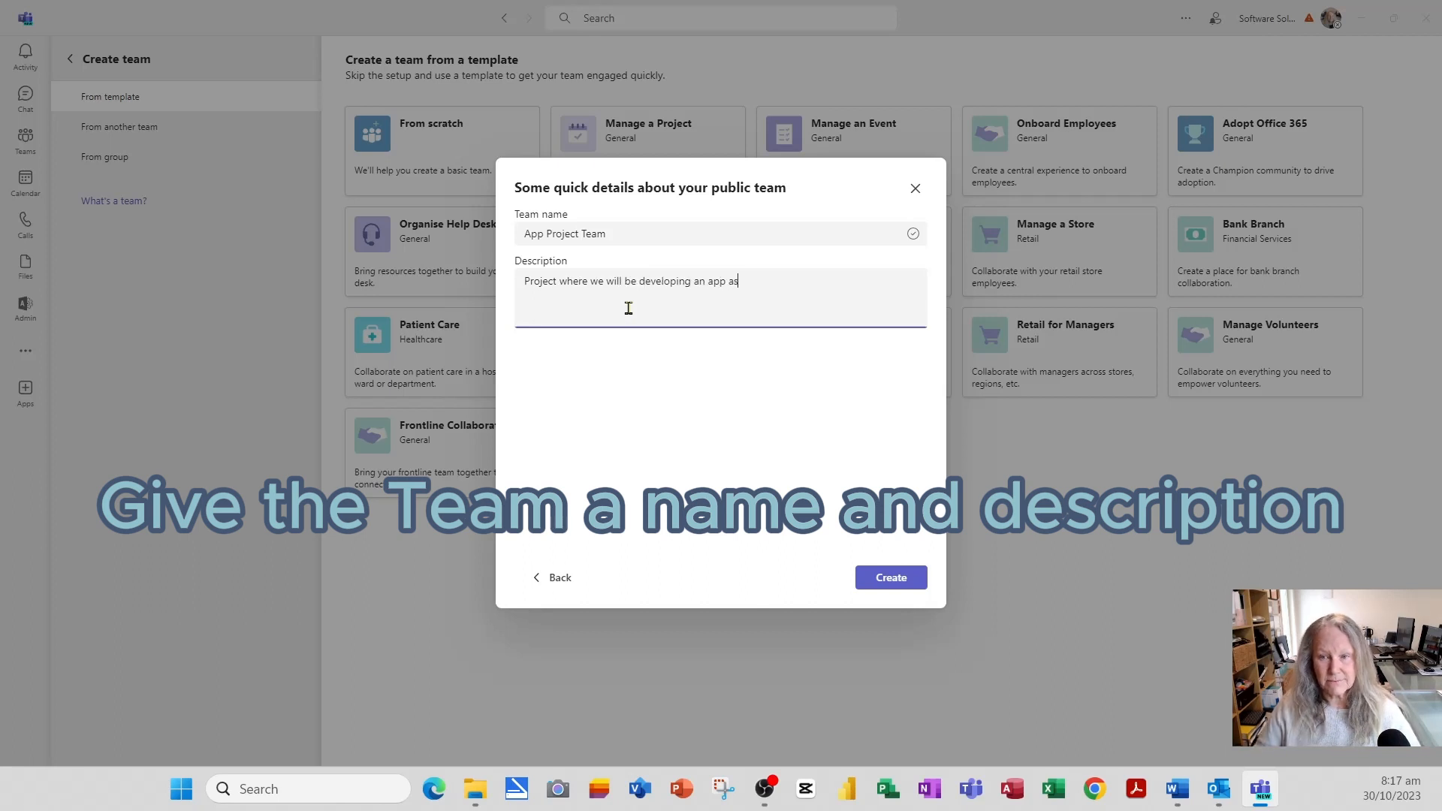
{"action": "type", "text": " a team of speciliasts"}
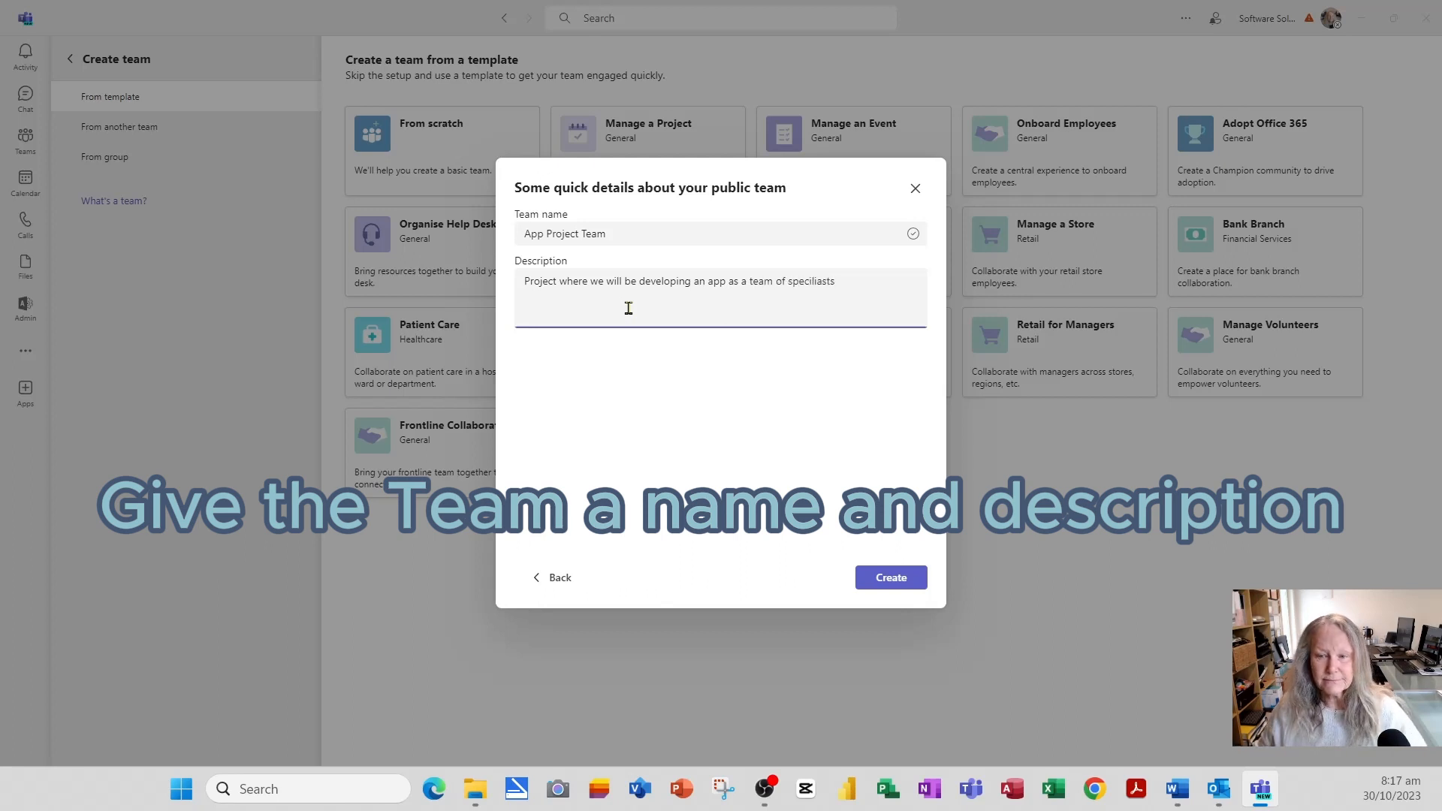
{"action": "left_click", "coordinate": [908, 580]}
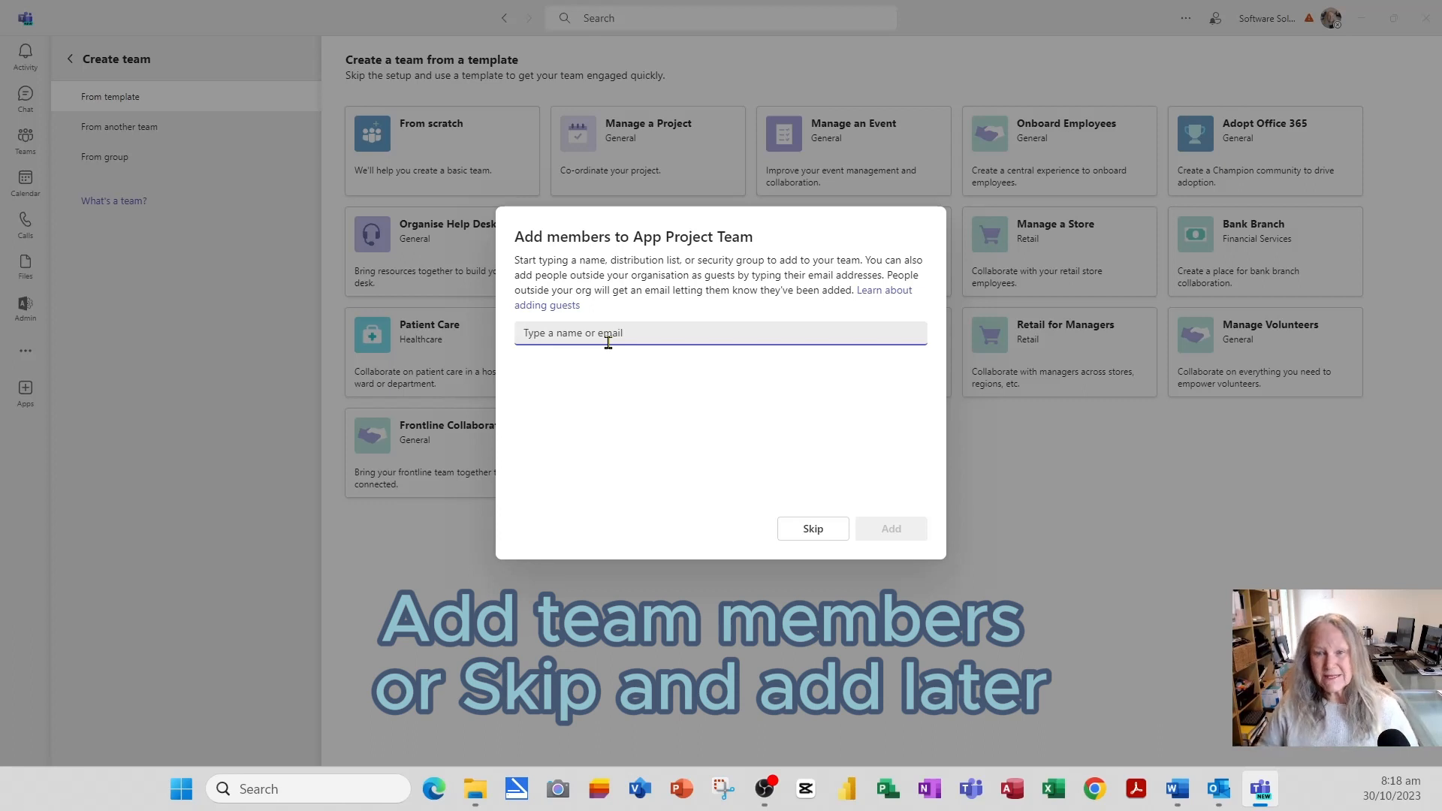
- Add four suggested people found by searching 'ssp' in the Add members box
{"action": "type", "text": "ss"}
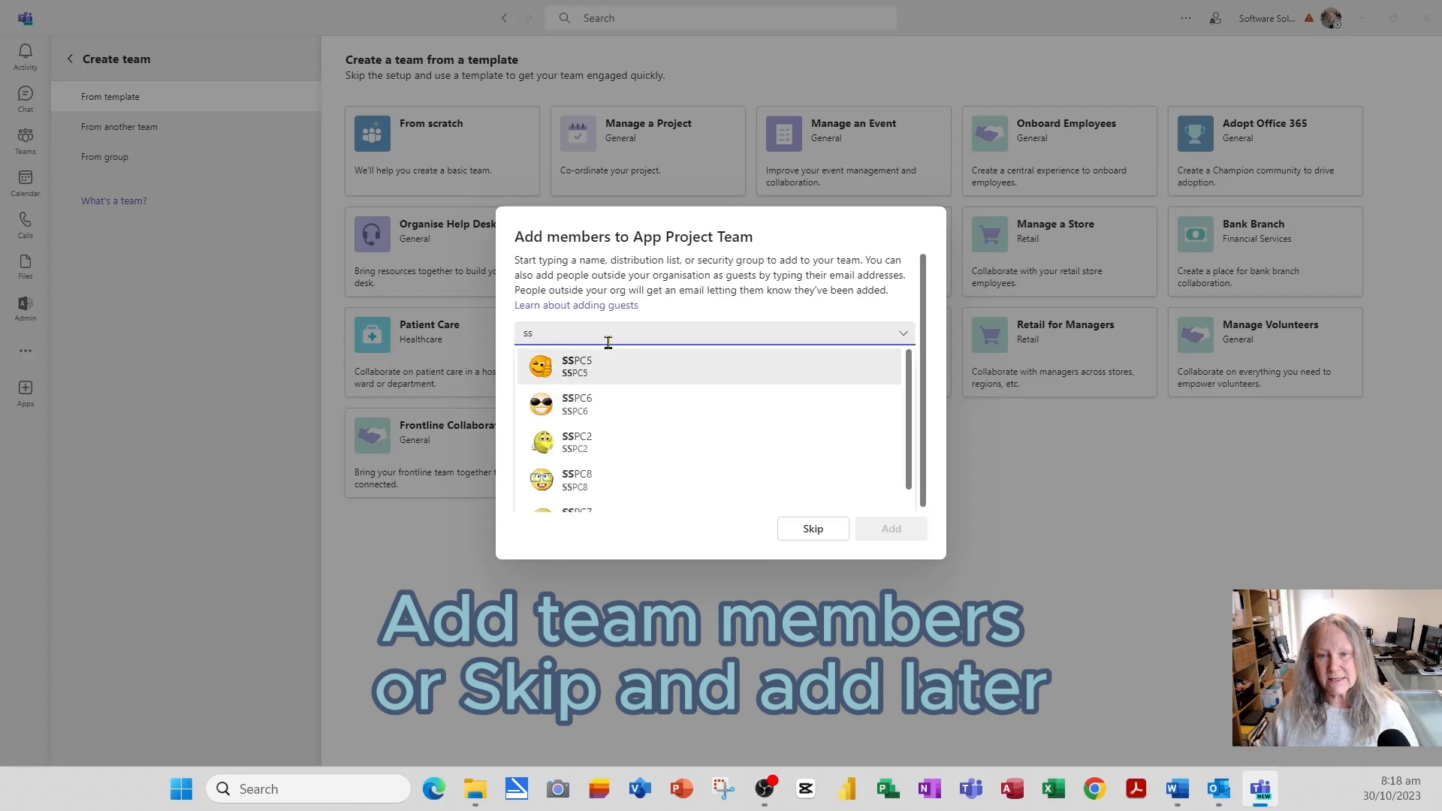
{"action": "left_click", "coordinate": [574, 365]}
{"action": "type", "text": "ssp"}
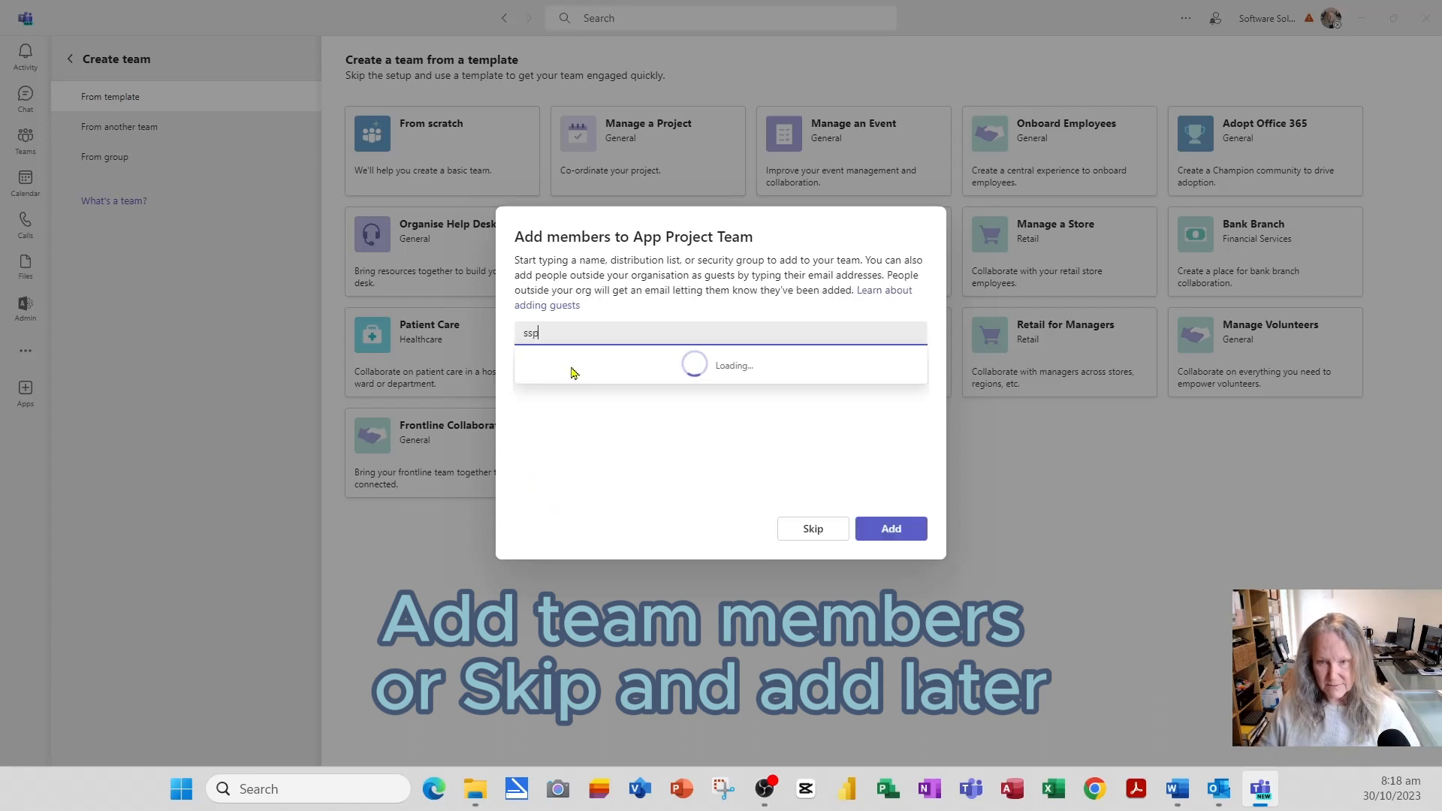
{"action": "left_click", "coordinate": [579, 404]}
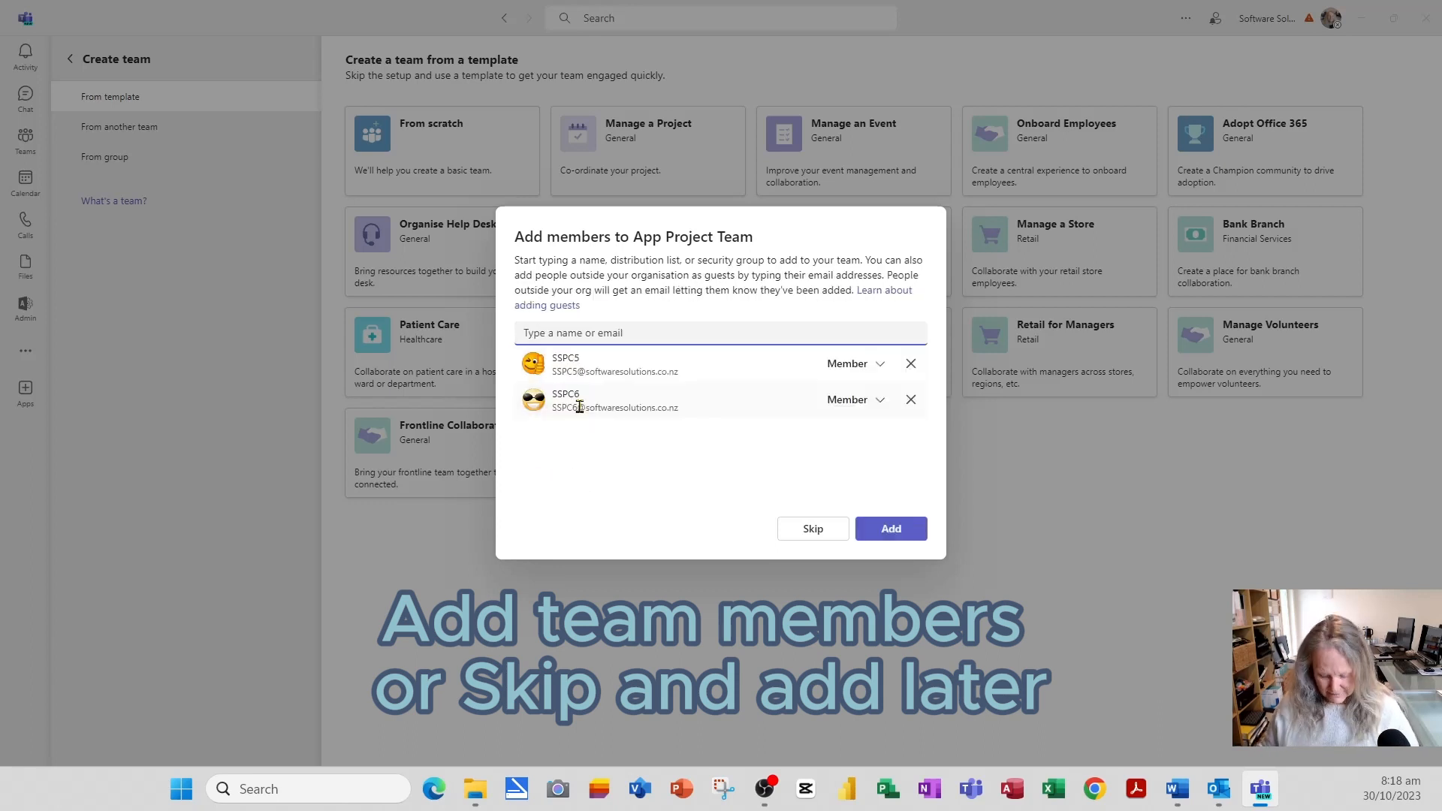
{"action": "type", "text": "ssp"}
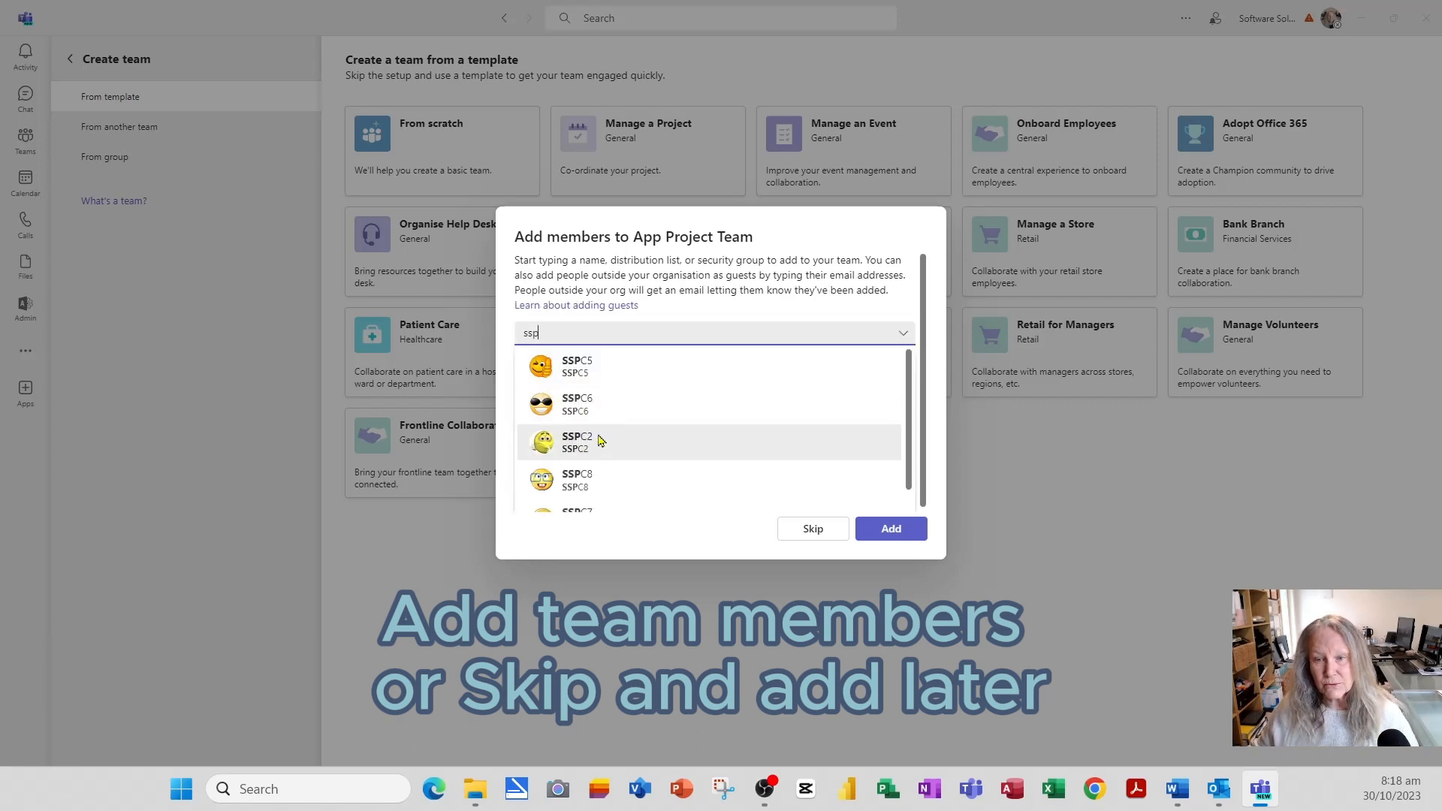
{"action": "left_click", "coordinate": [600, 440]}
{"action": "type", "text": "ssp"}
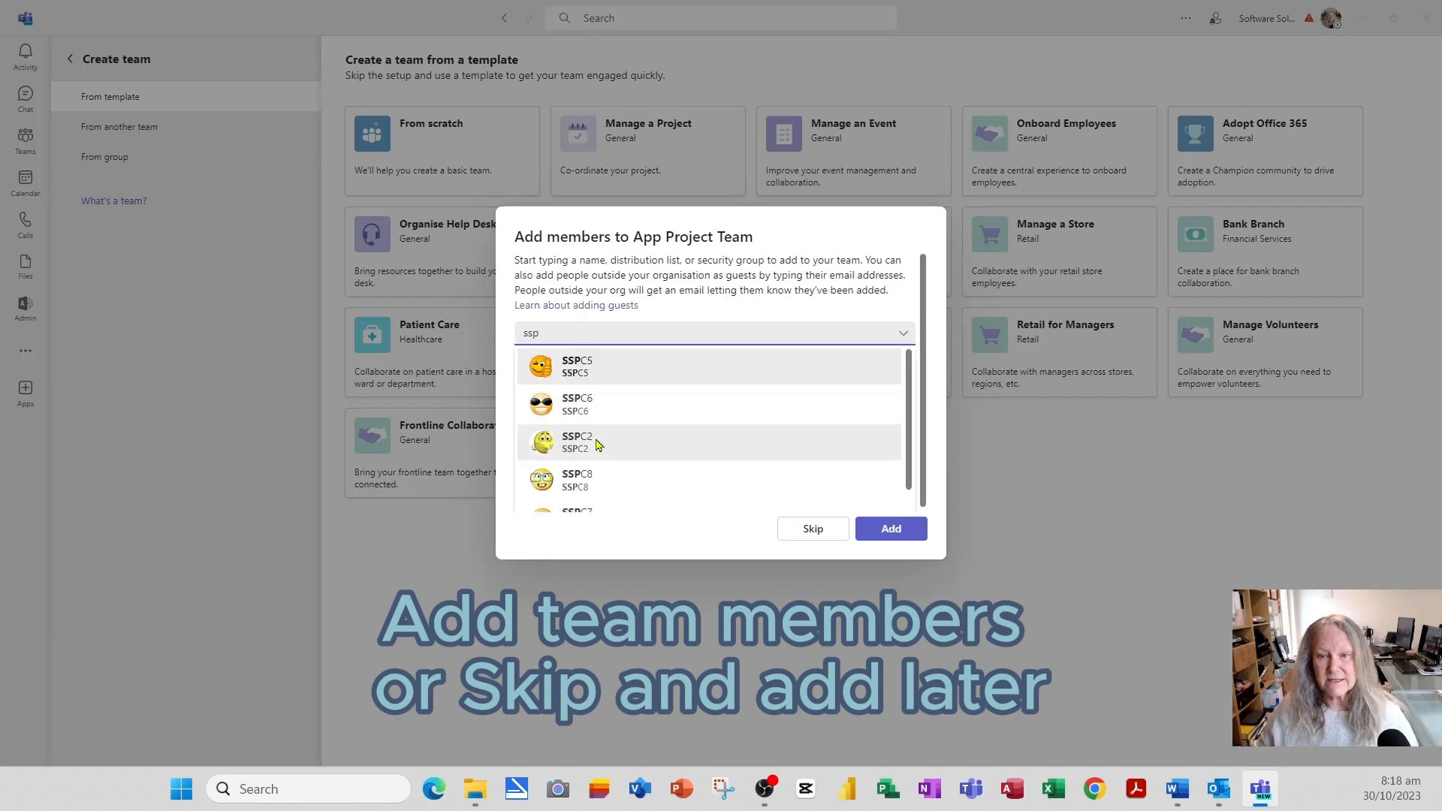
{"action": "left_click", "coordinate": [580, 479]}
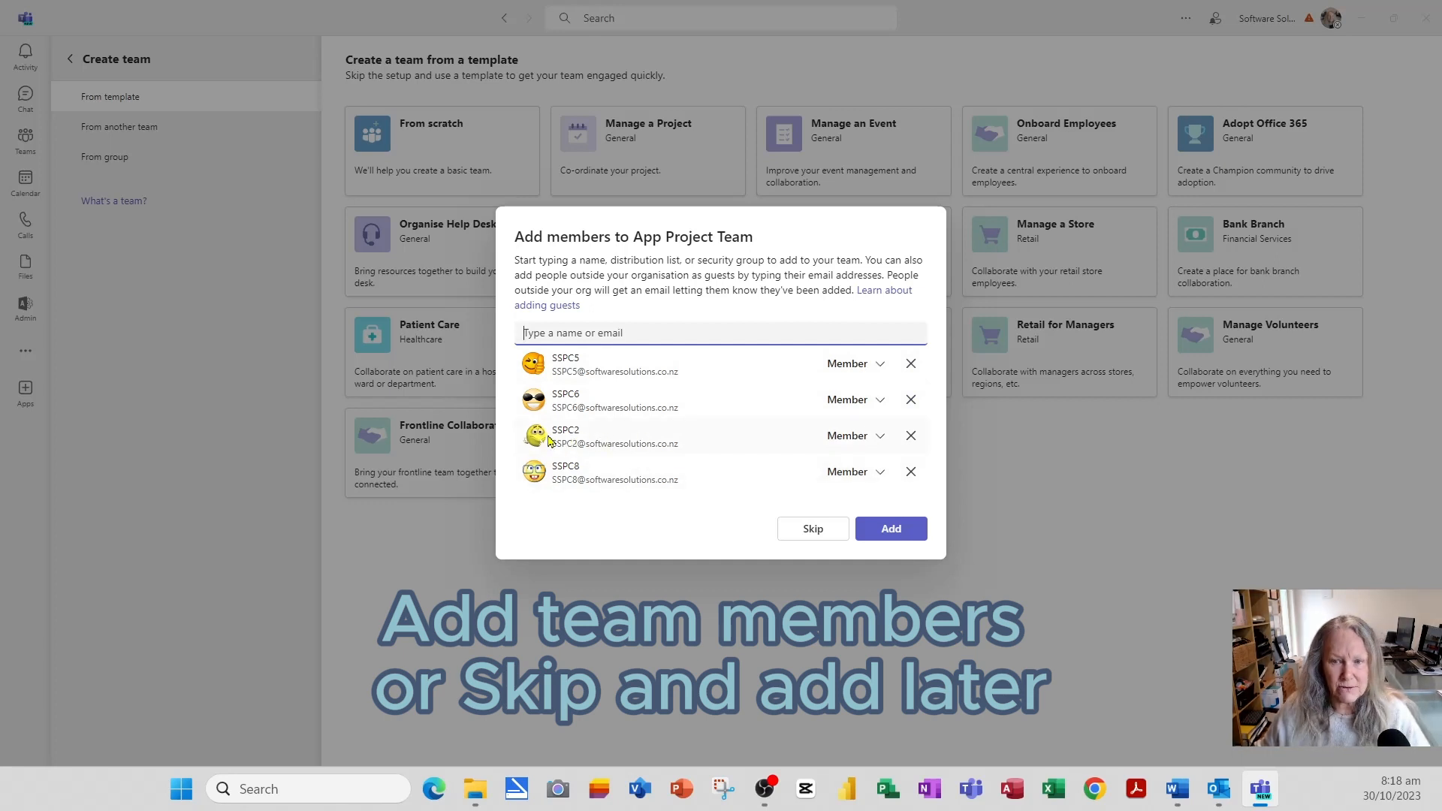
- Make the third person an Owner and add all four to the team
{"action": "left_click", "coordinate": [880, 438]}
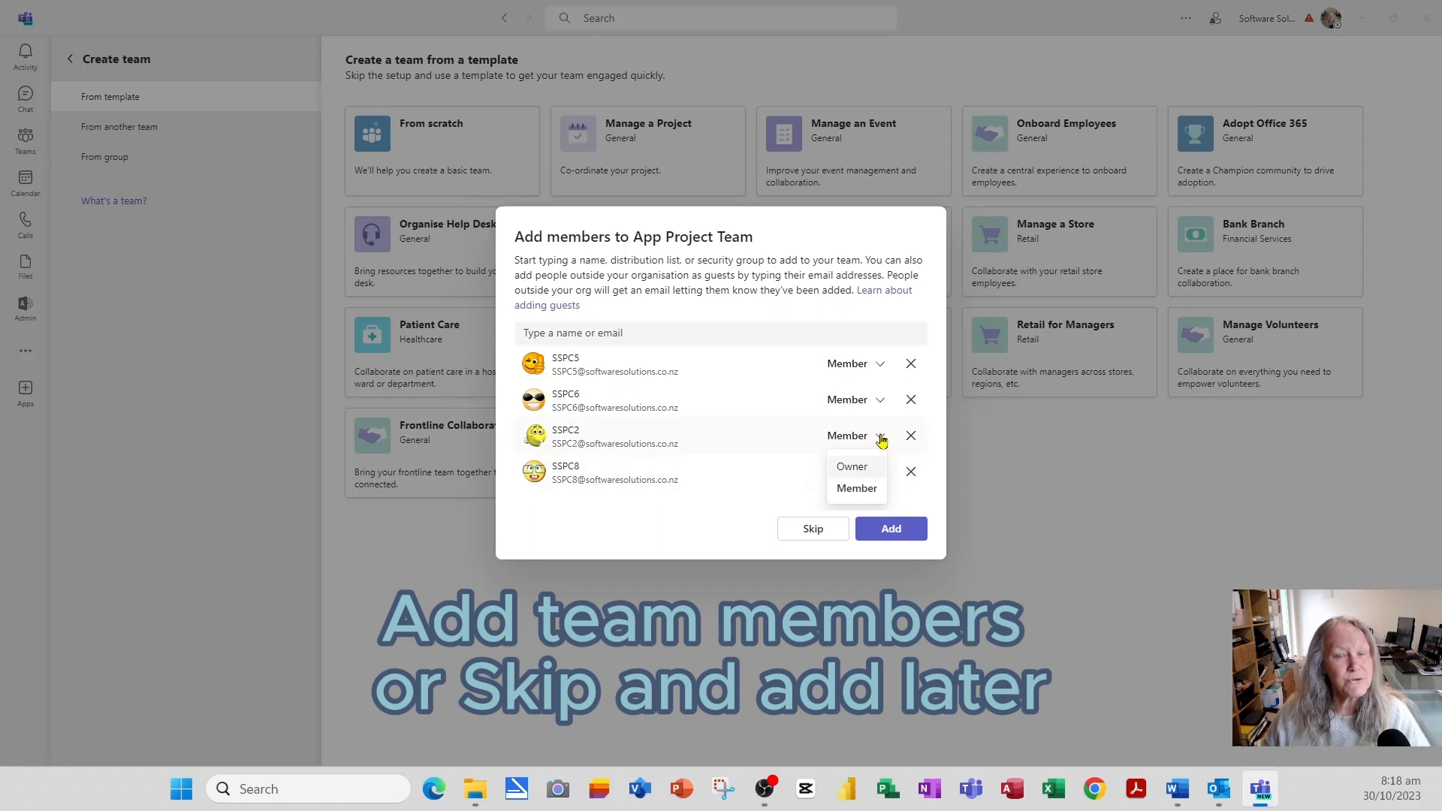
{"action": "left_click", "coordinate": [862, 466]}
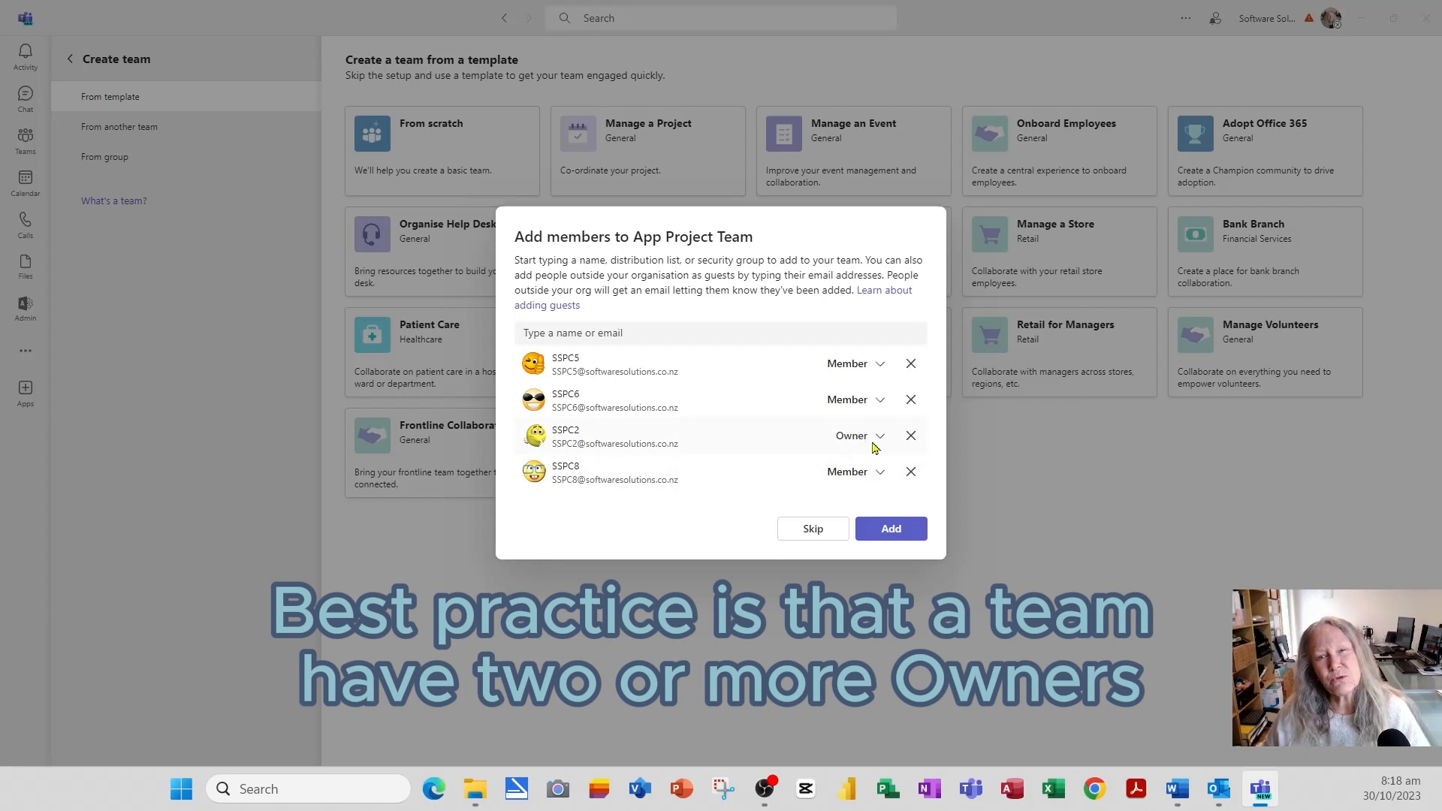
{"action": "left_click", "coordinate": [916, 535]}
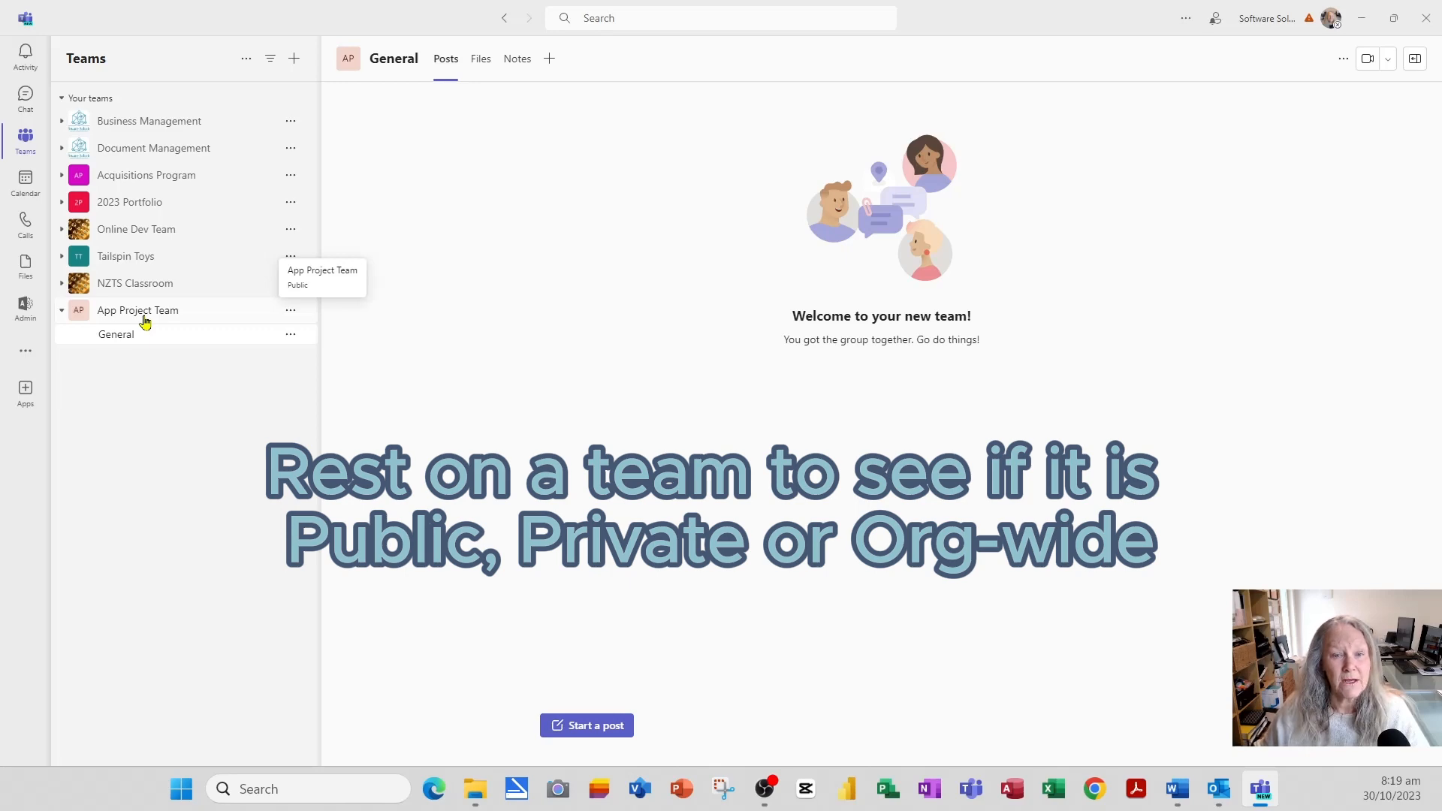
{"action": "left_click", "coordinate": [145, 320]}
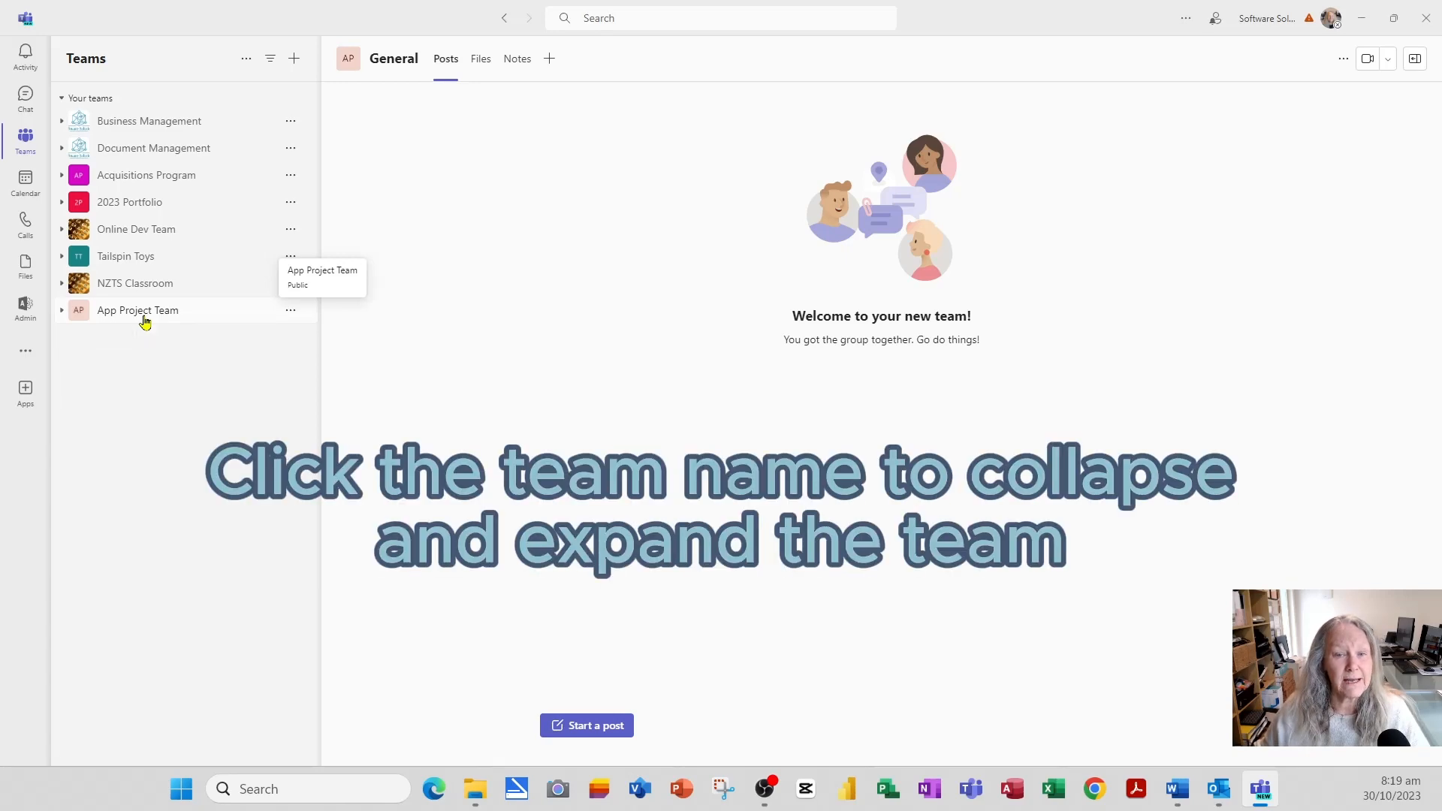
{"action": "left_click", "coordinate": [145, 319]}
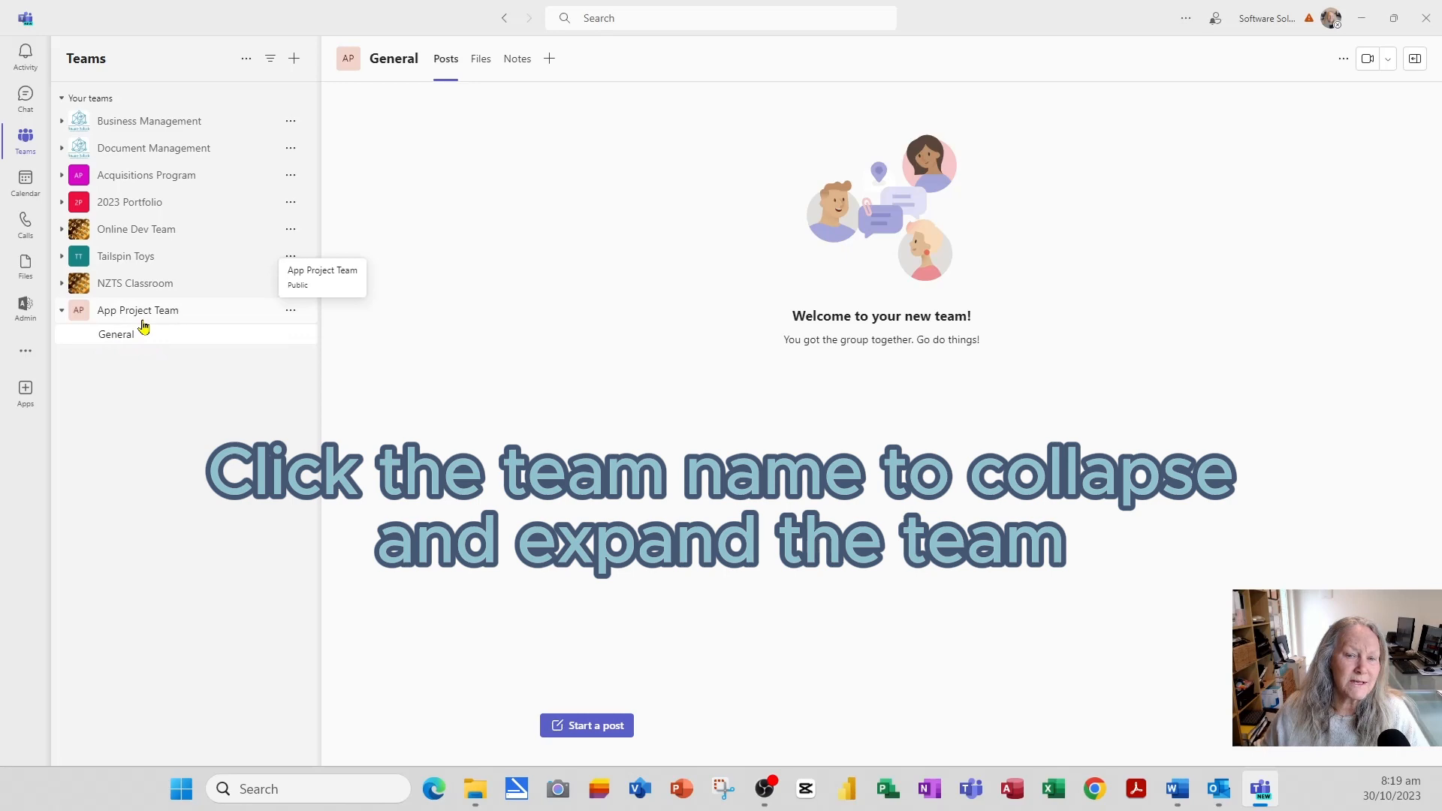
{"action": "left_click", "coordinate": [145, 322]}
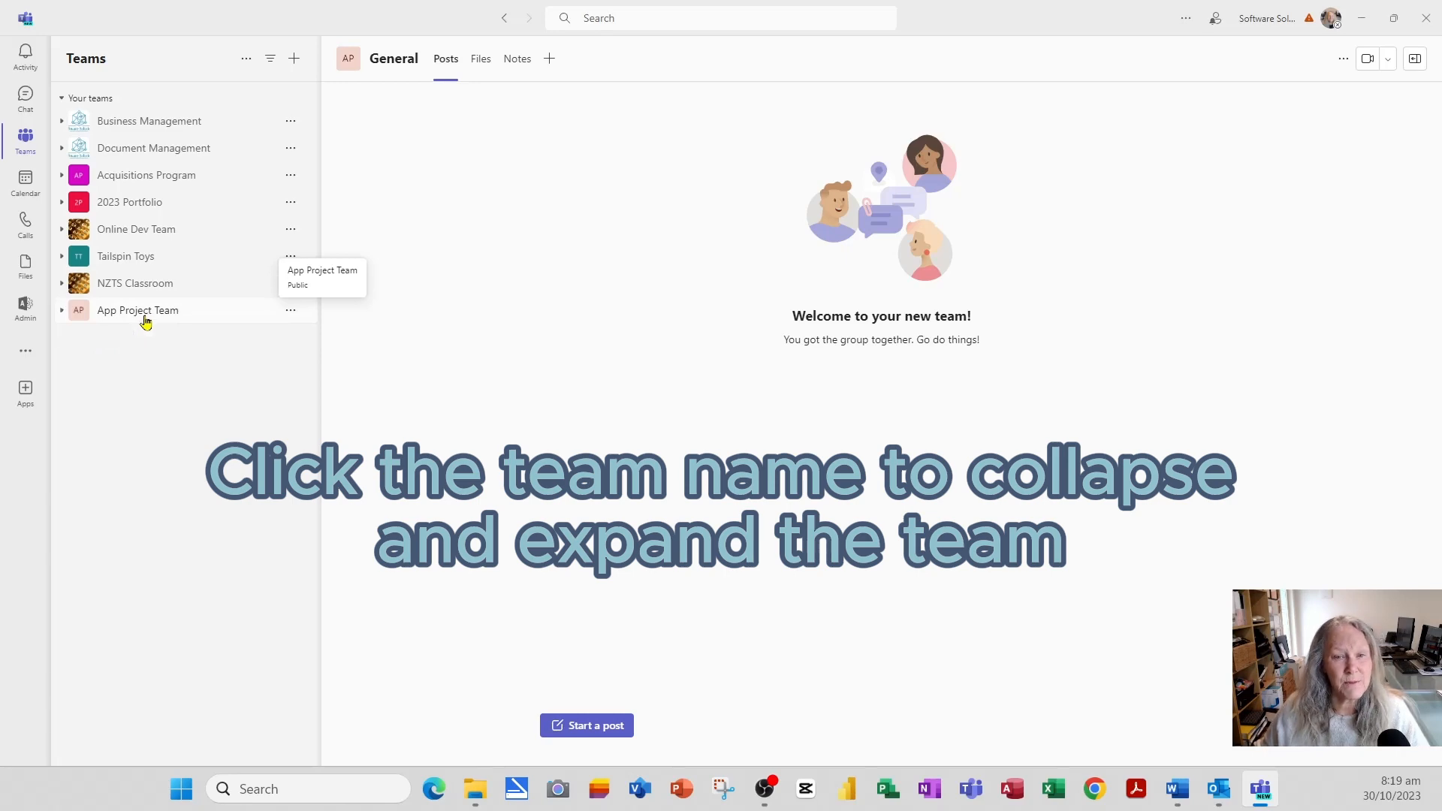
{"action": "left_click", "coordinate": [146, 321]}
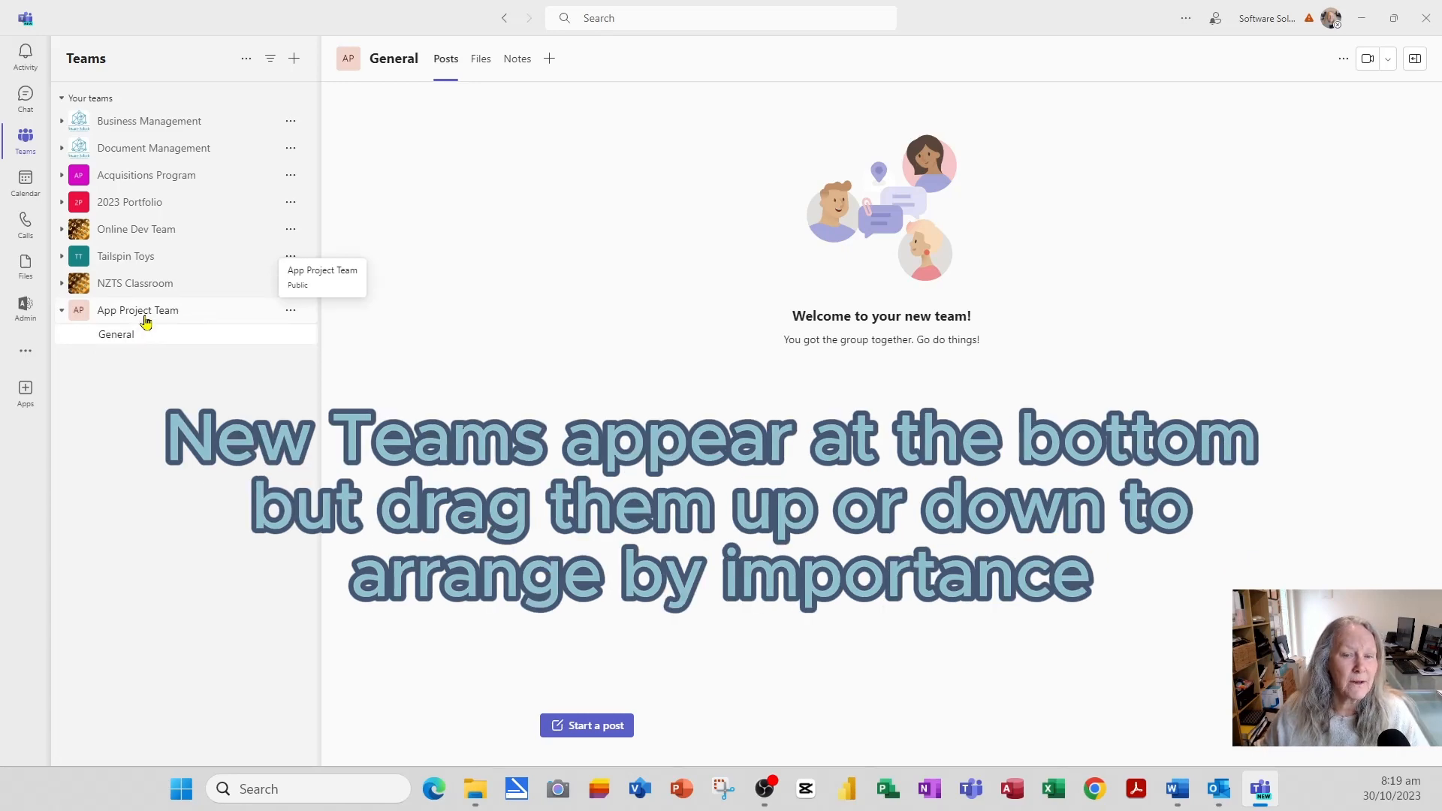
- Drag App Project Team above Business Management in the teams list
{"action": "left_click_drag", "start_coordinate": [146, 321], "coordinate": [160, 125]}
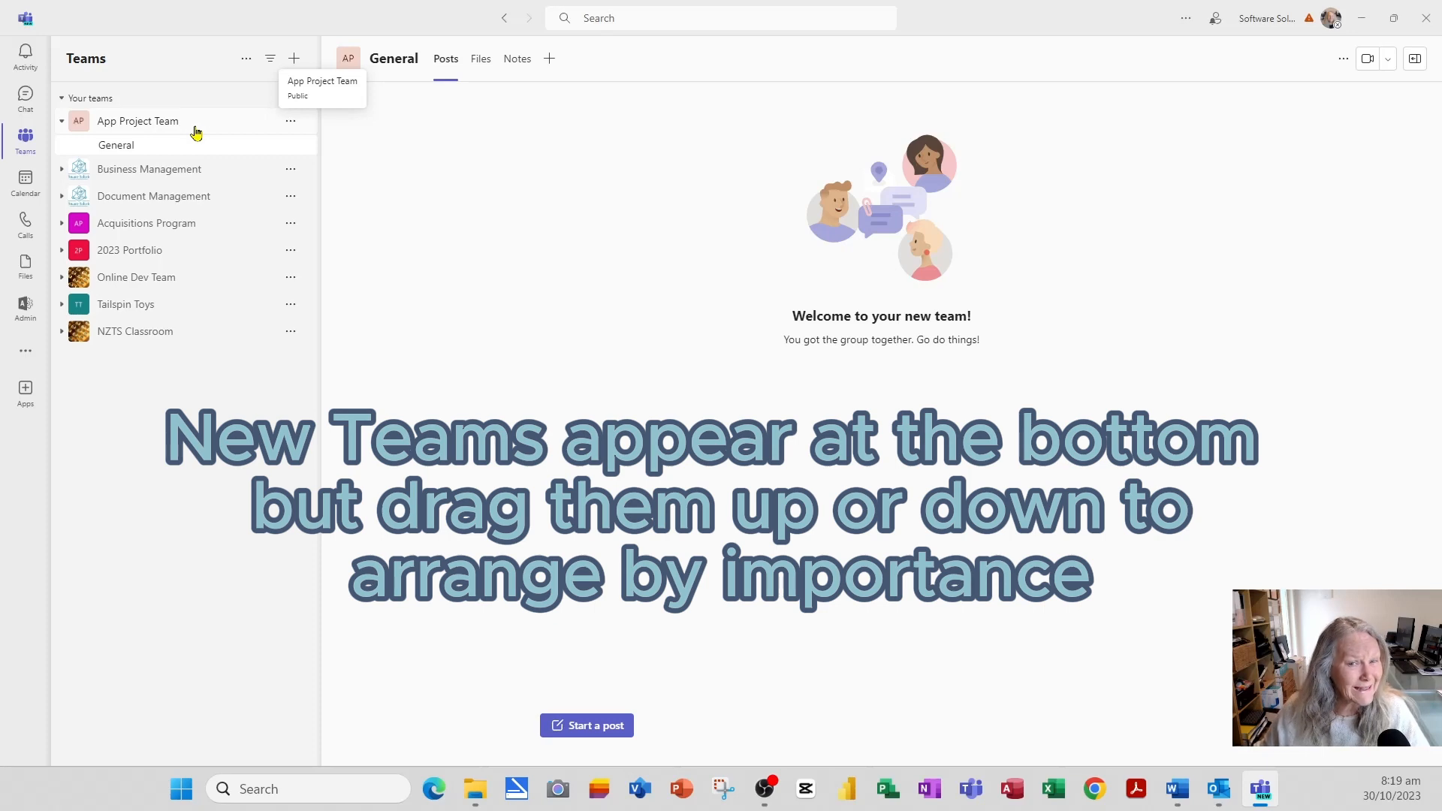
- Hide App Project Team and expand the Hidden teams section
{"action": "left_click", "coordinate": [290, 122]}
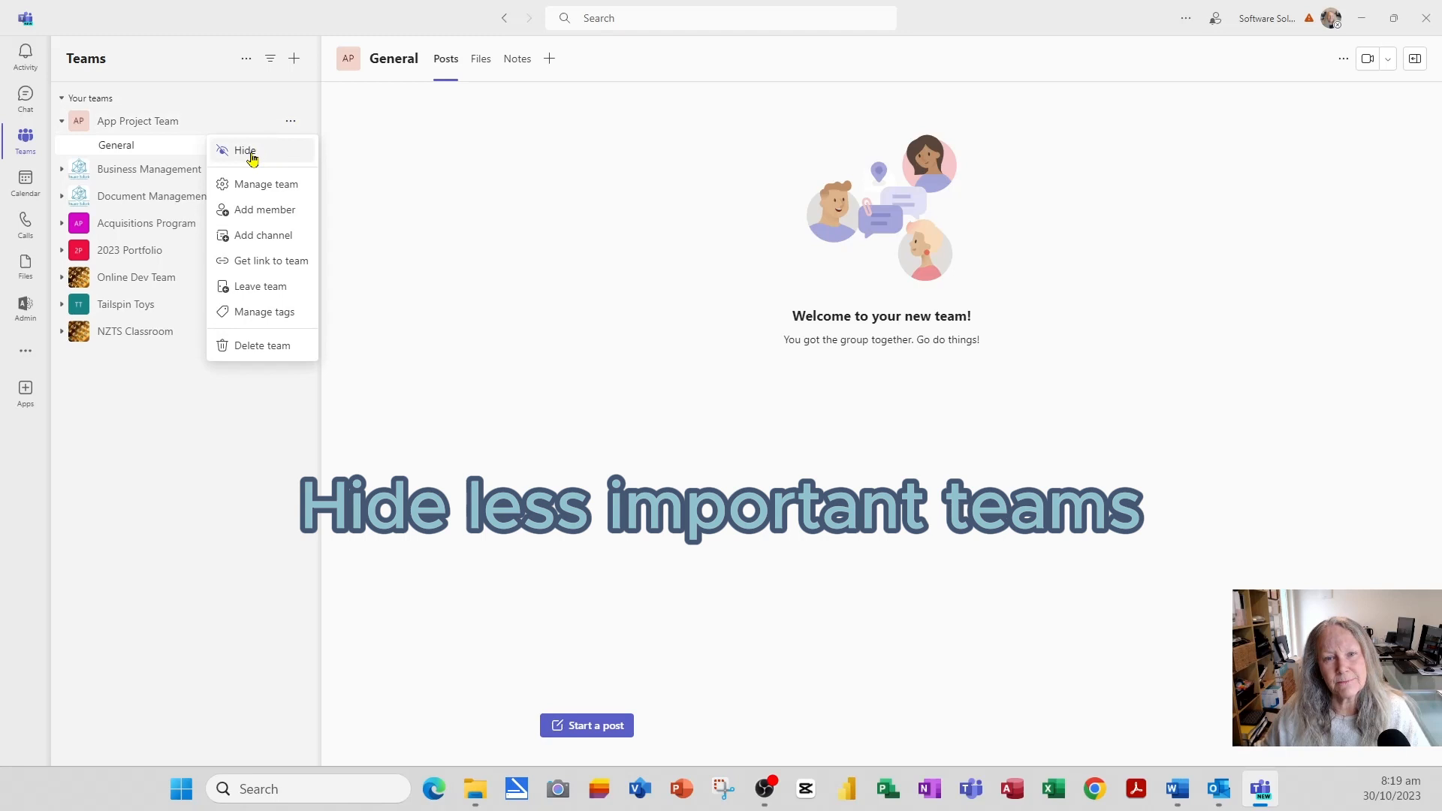
{"action": "left_click", "coordinate": [246, 151]}
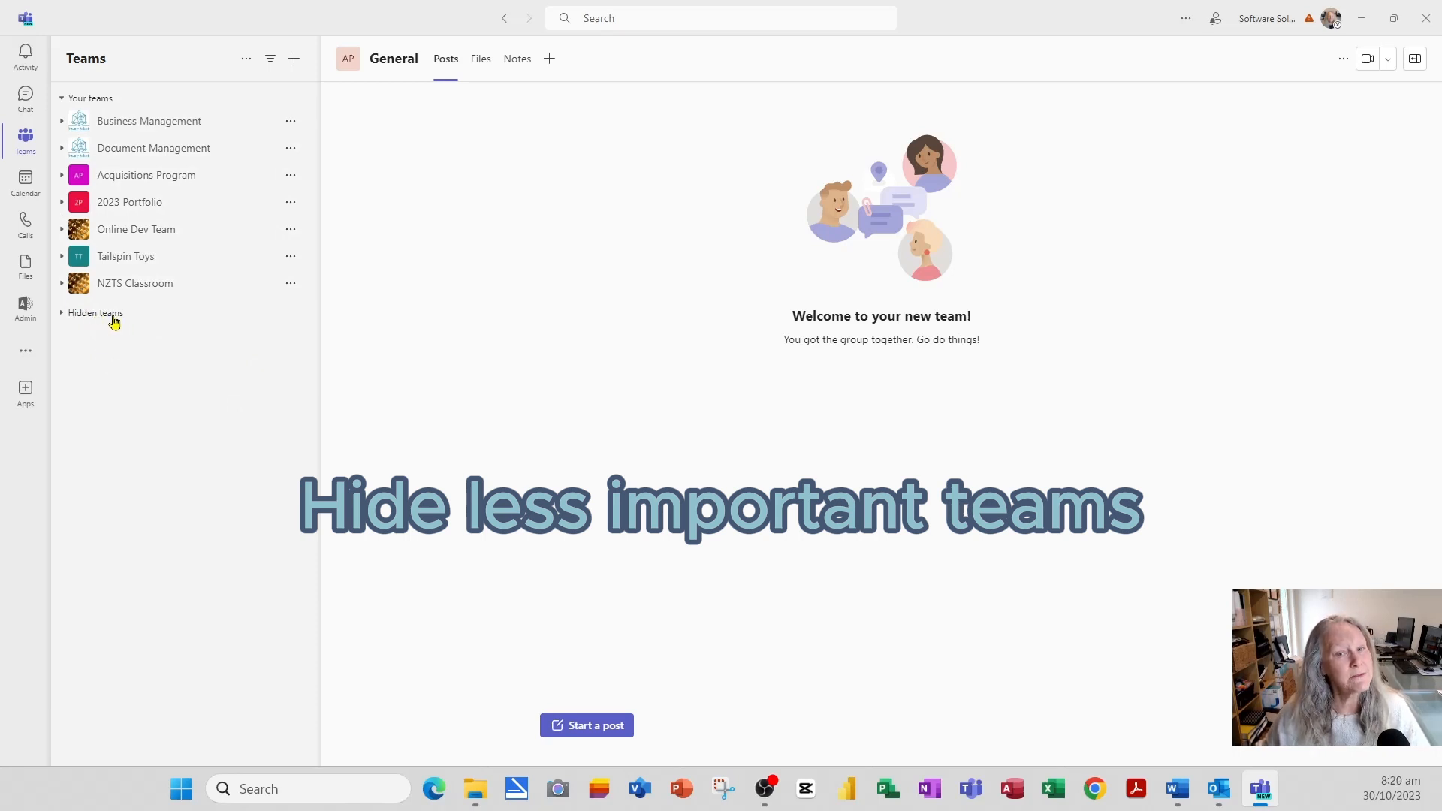
{"action": "left_click", "coordinate": [65, 321]}
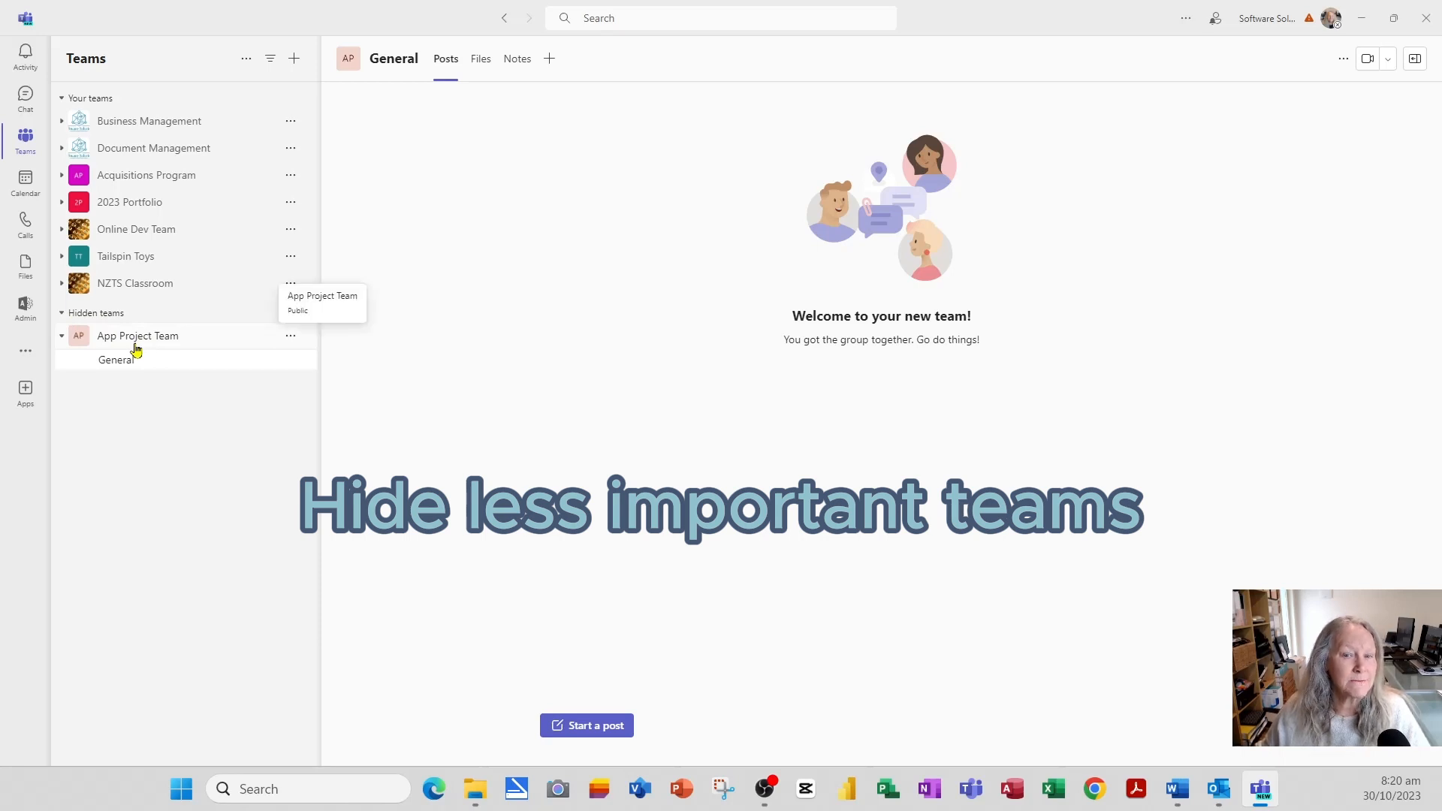
{"action": "left_click", "coordinate": [62, 312]}
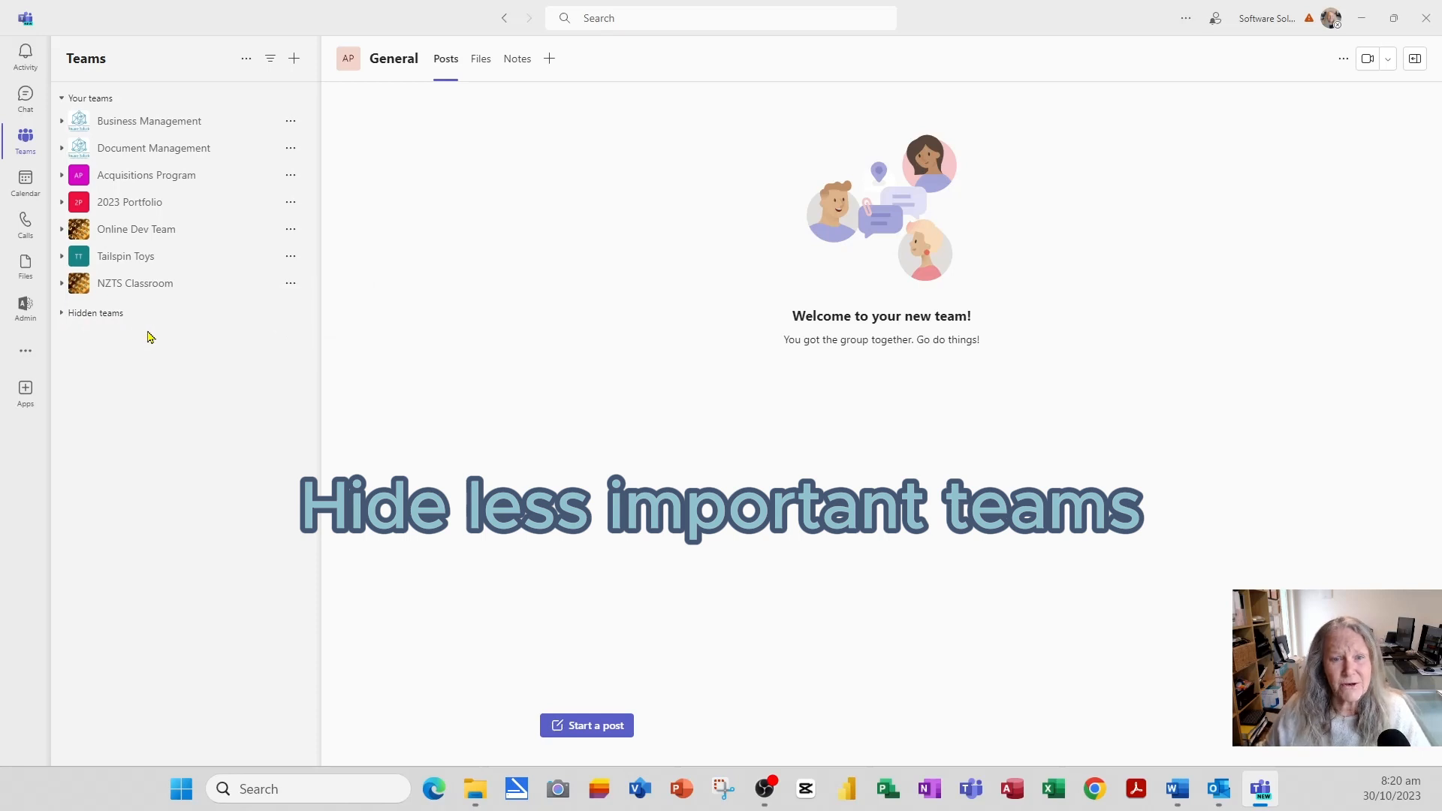
{"action": "left_click", "coordinate": [63, 314]}
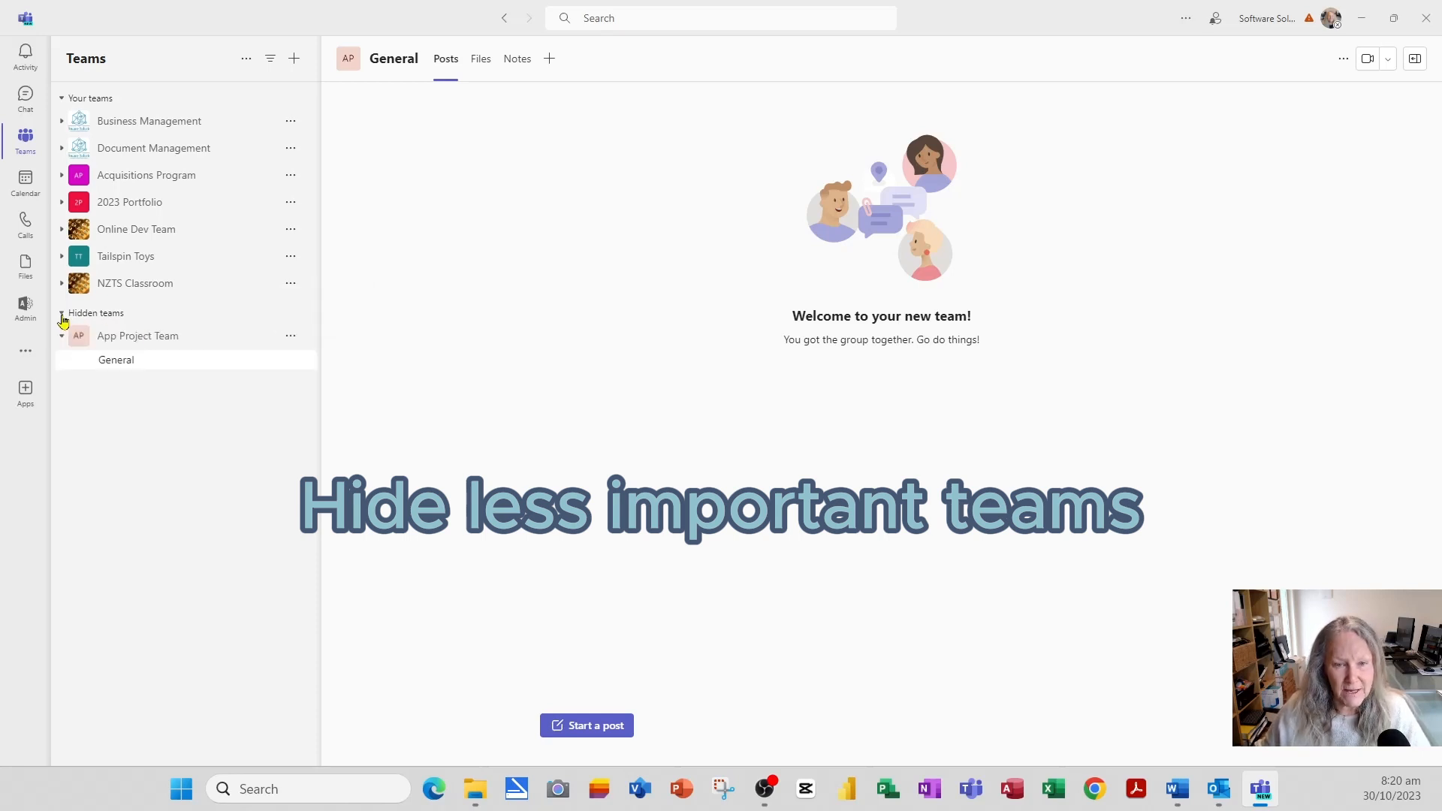
- Show App Project Team again, collapse its channels, and reopen its options menu
{"action": "left_click", "coordinate": [291, 337]}
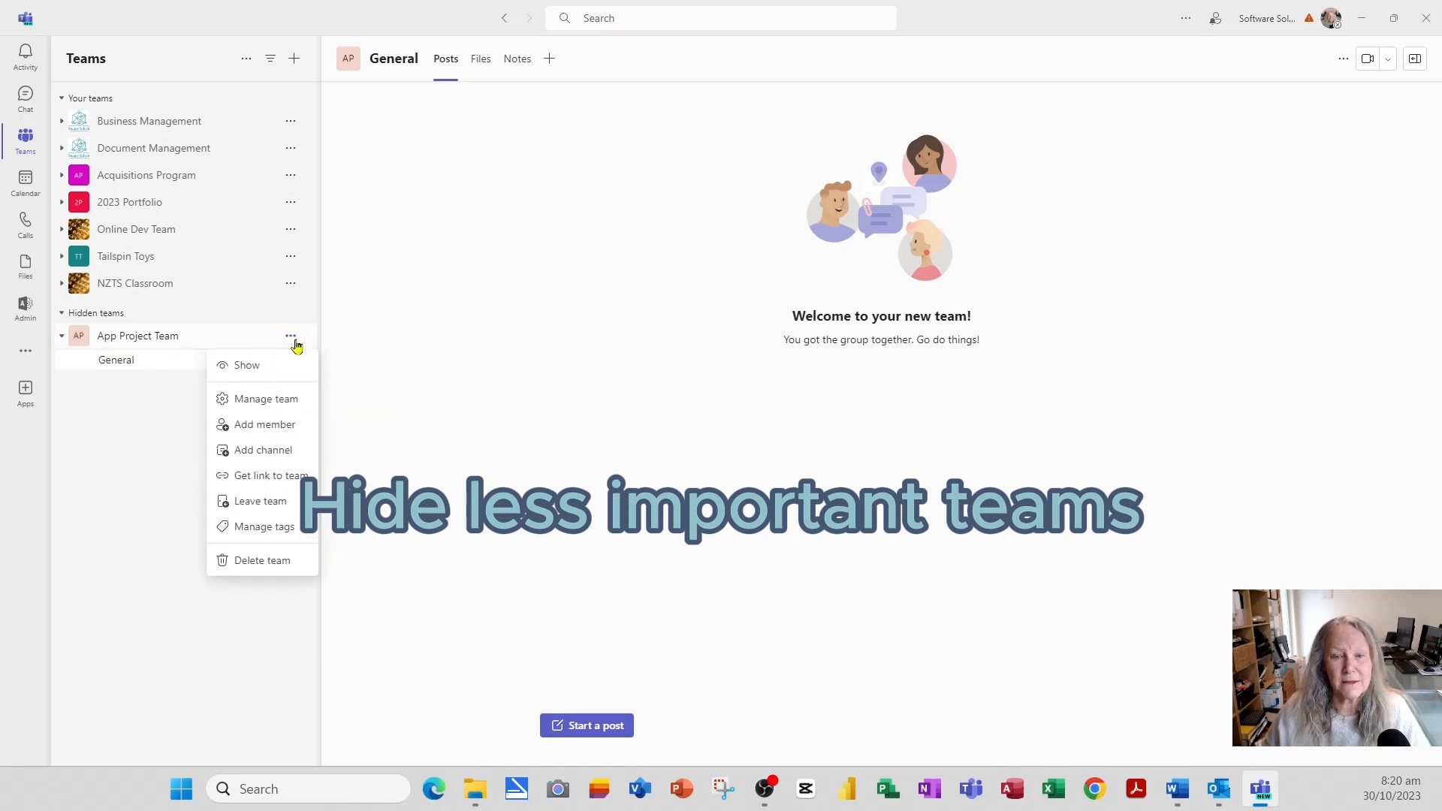
{"action": "left_click", "coordinate": [247, 366]}
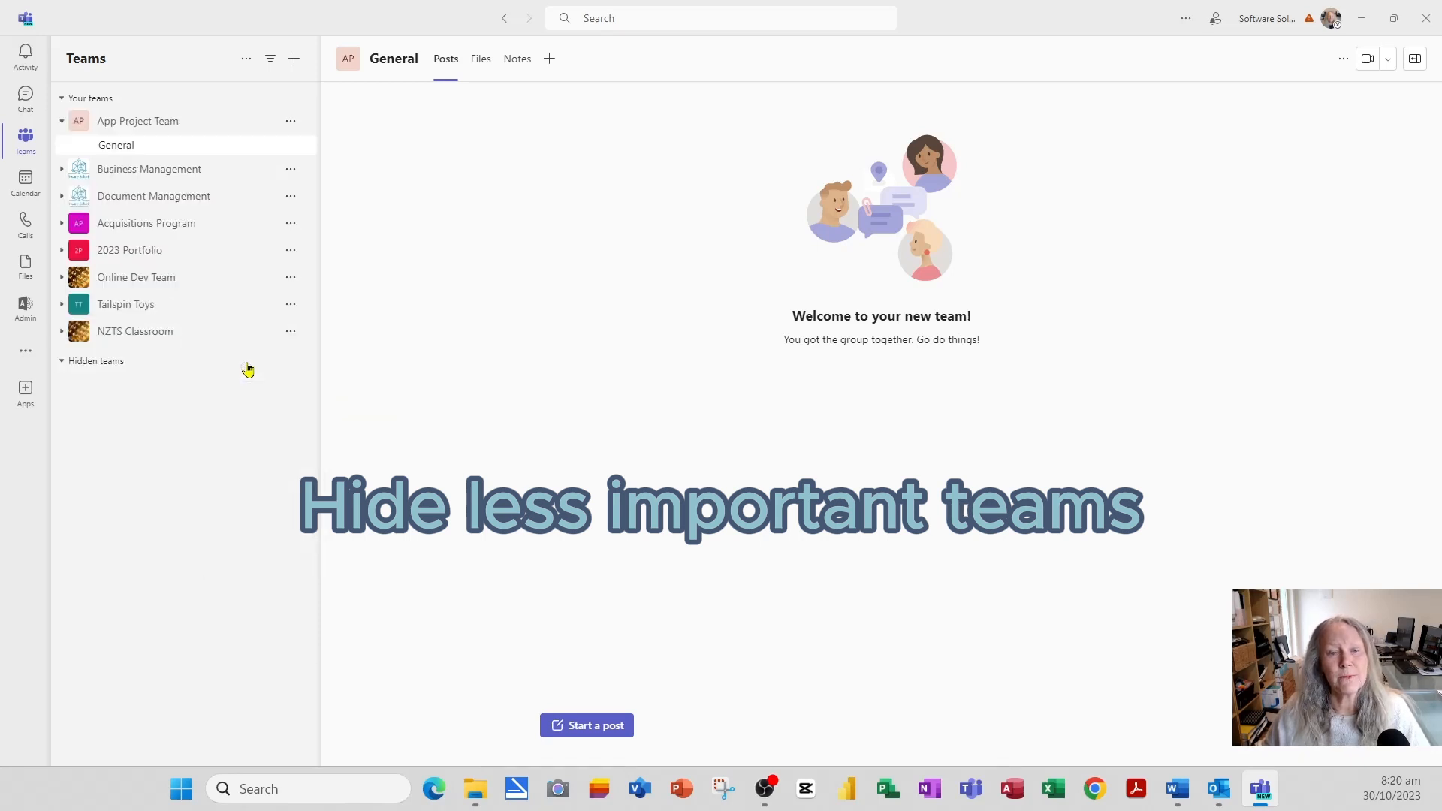
{"action": "left_click", "coordinate": [63, 122]}
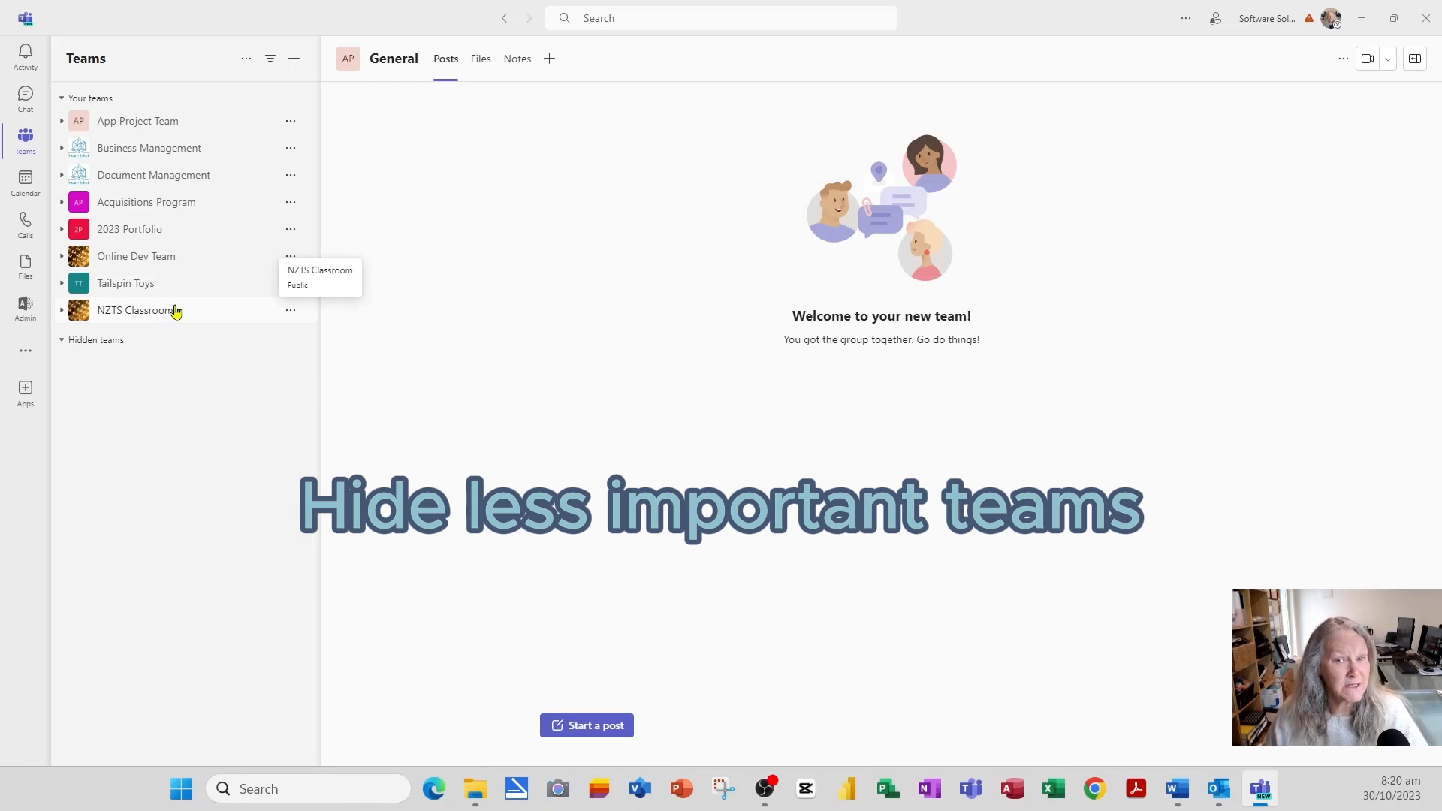
{"action": "left_click", "coordinate": [298, 123]}
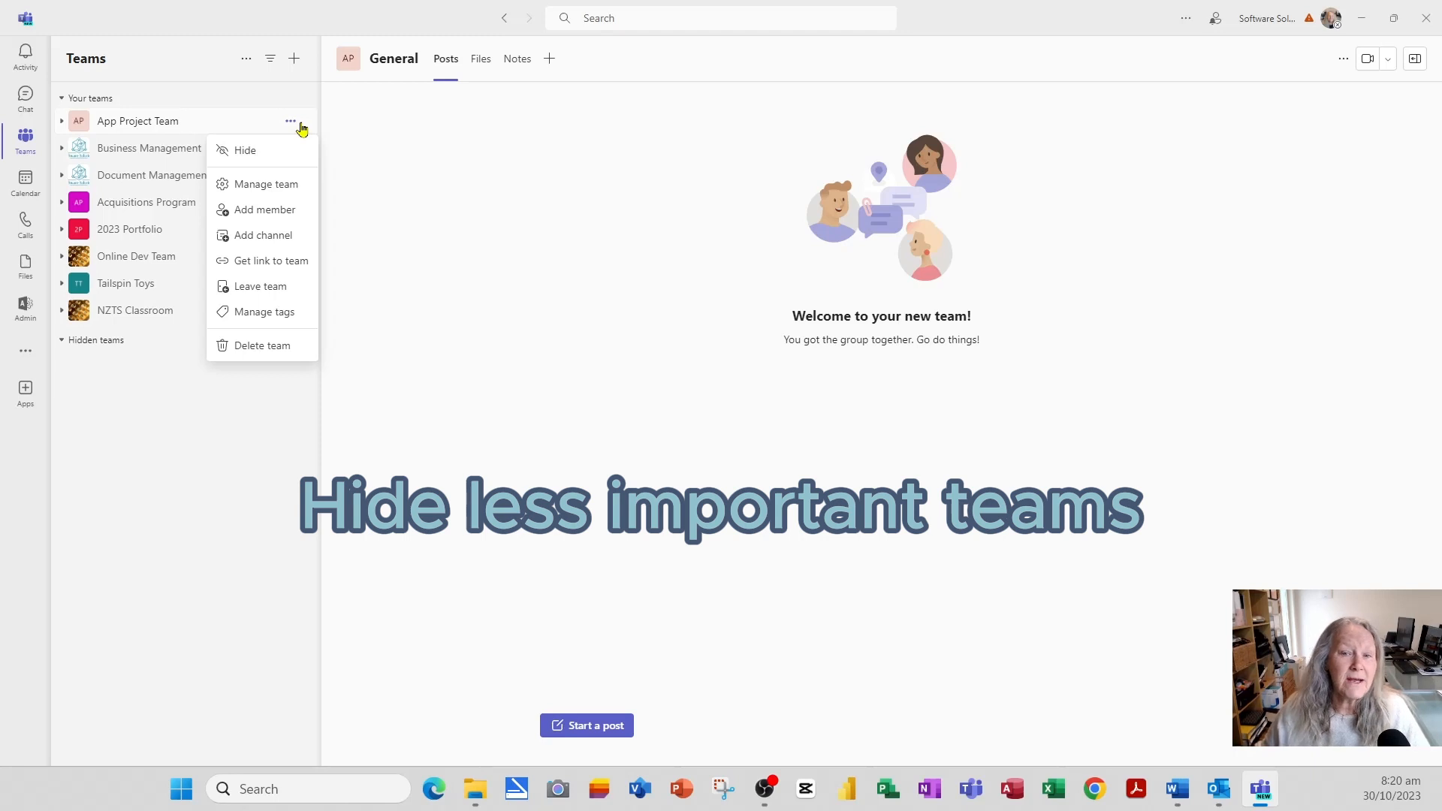
- Through Manage team, add the 'sspc' search match to App Project Team as a Member
{"action": "left_click", "coordinate": [275, 189]}
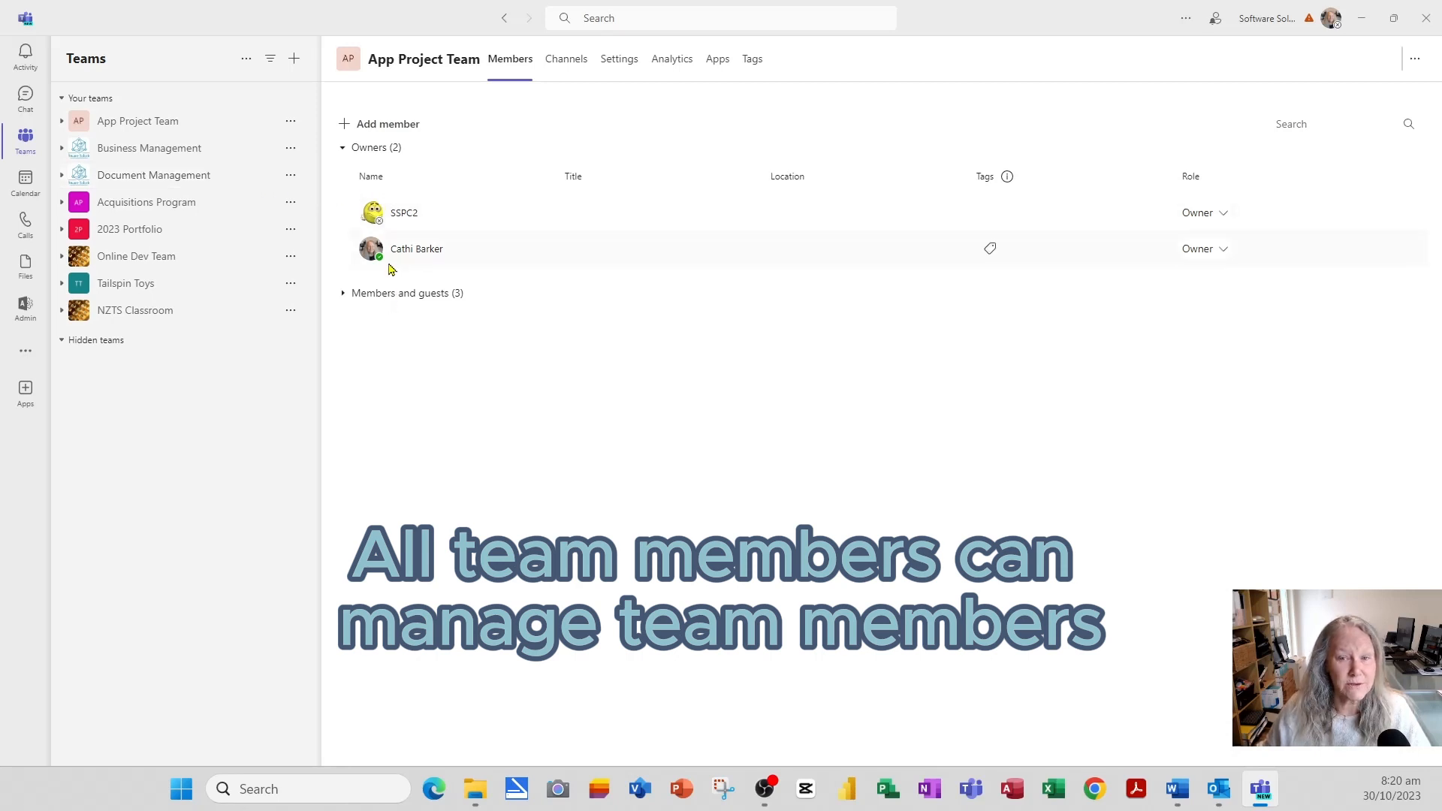
{"action": "left_click", "coordinate": [343, 294]}
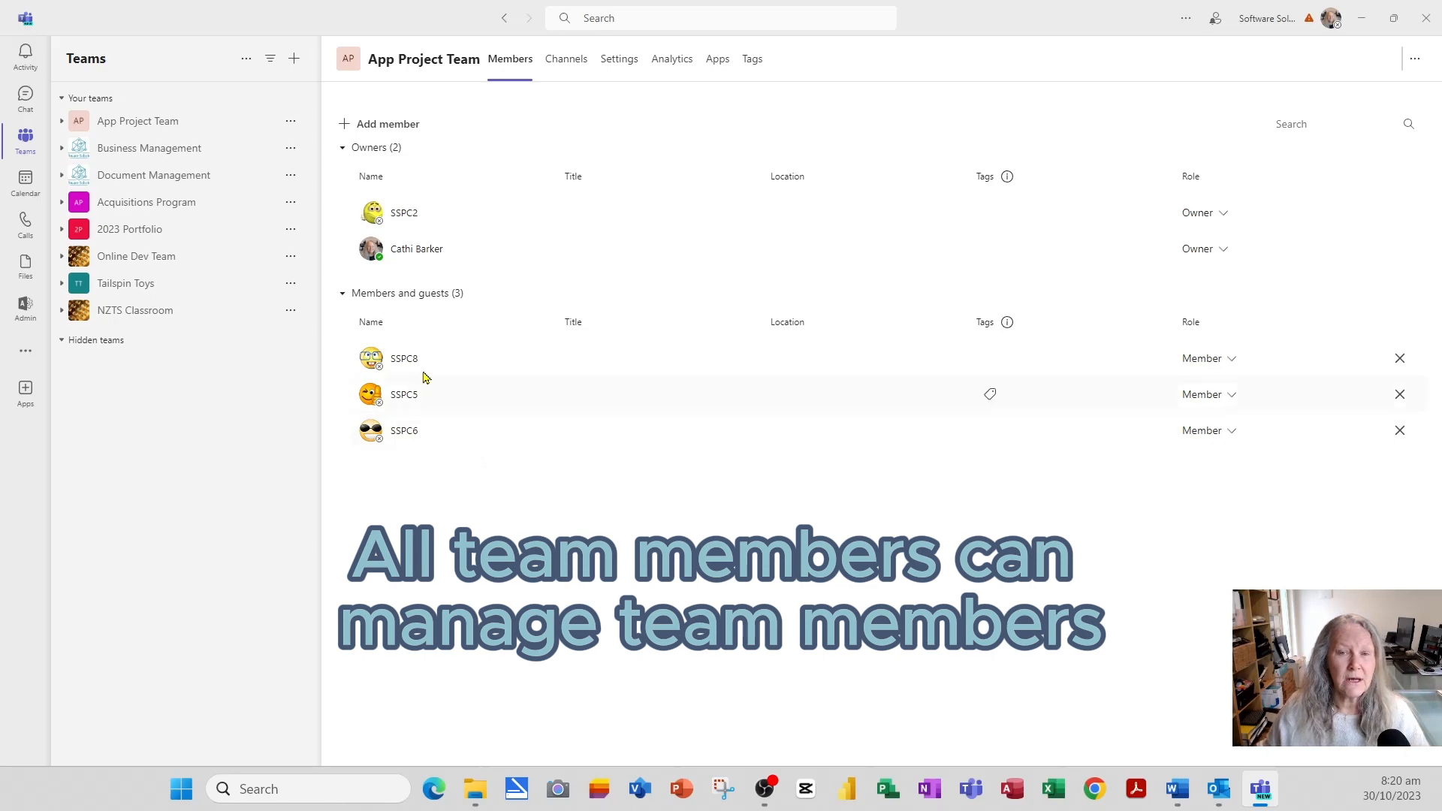
{"action": "left_click", "coordinate": [372, 124]}
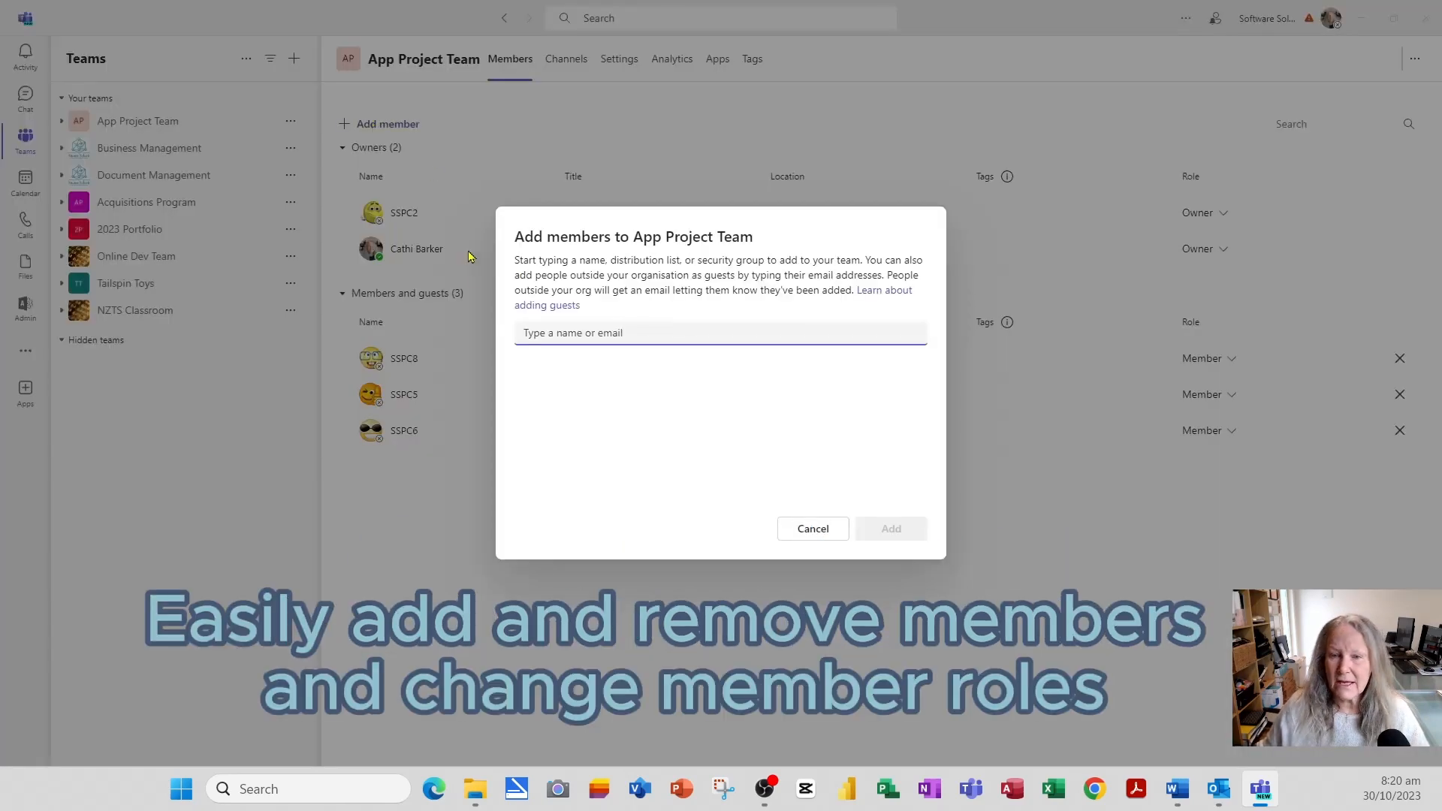
{"action": "type", "text": "ssp"}
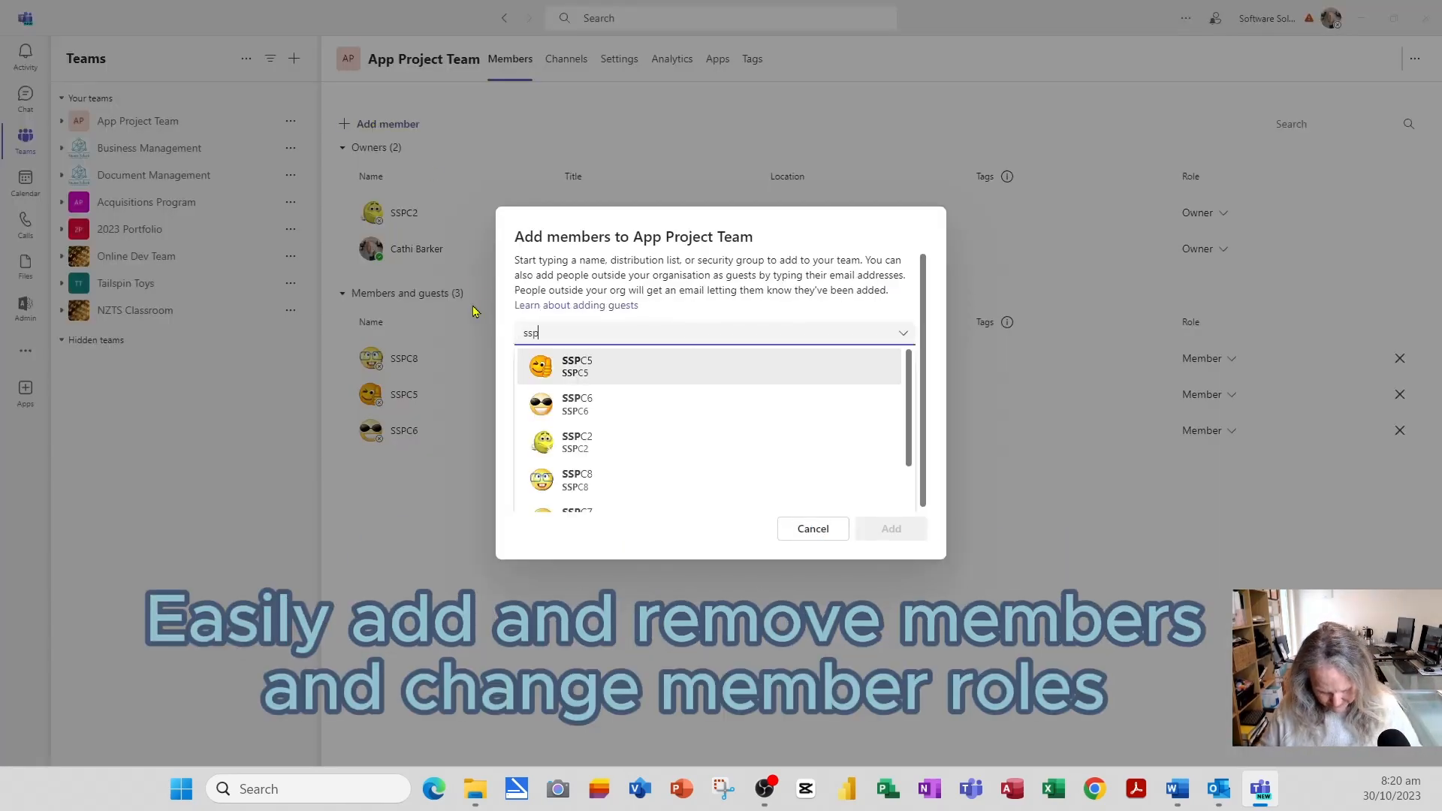
{"action": "type", "text": "c"}
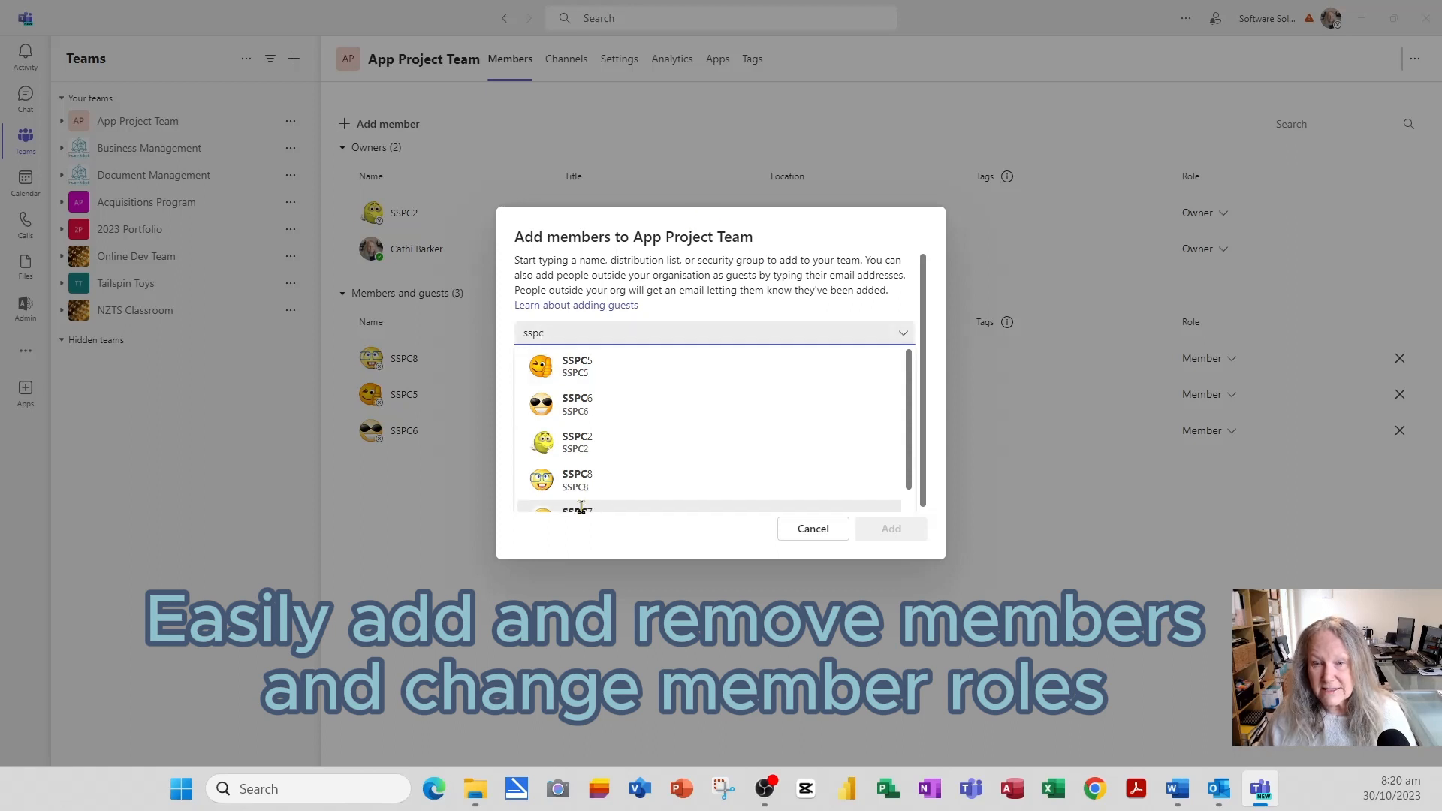
{"action": "left_click", "coordinate": [580, 509]}
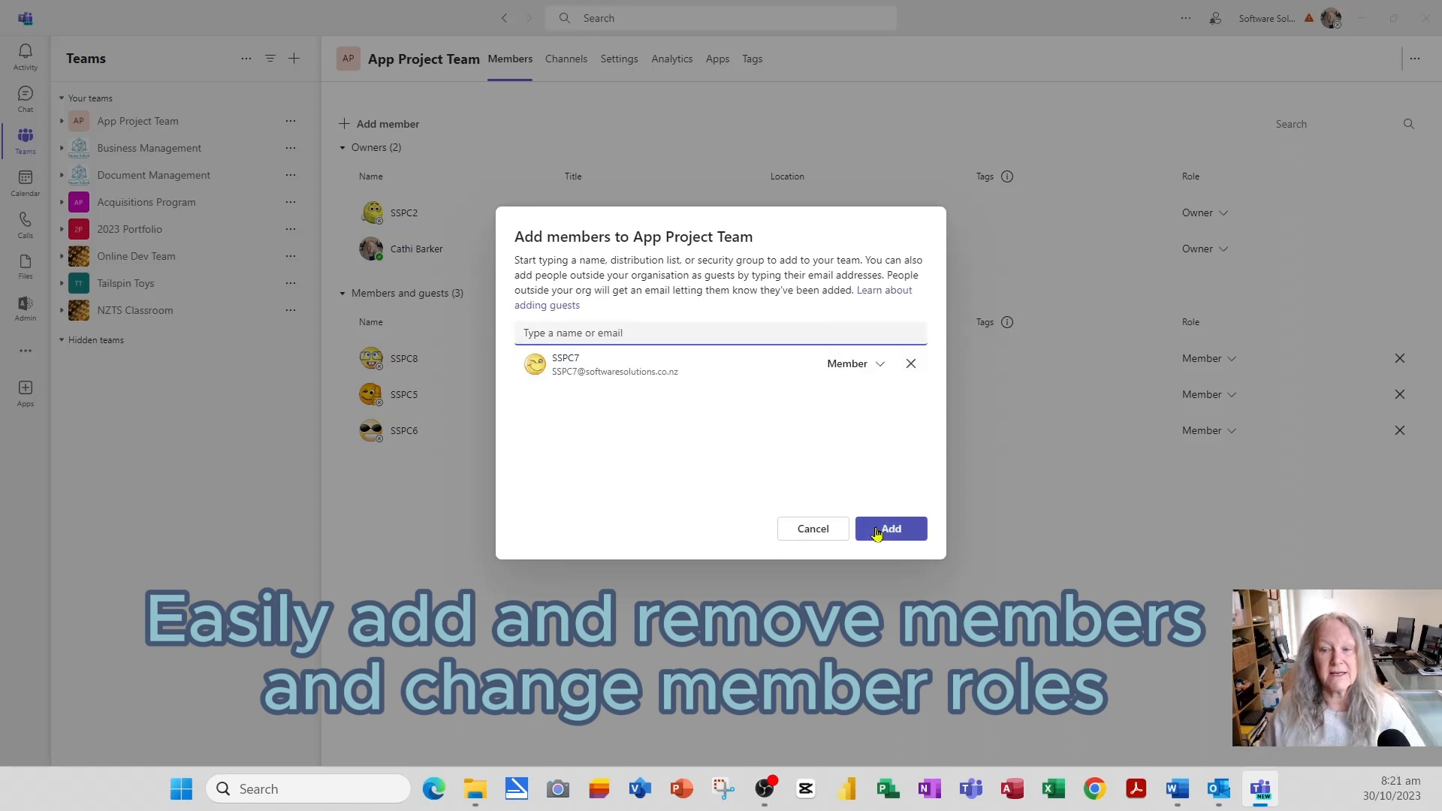
{"action": "left_click", "coordinate": [877, 530]}
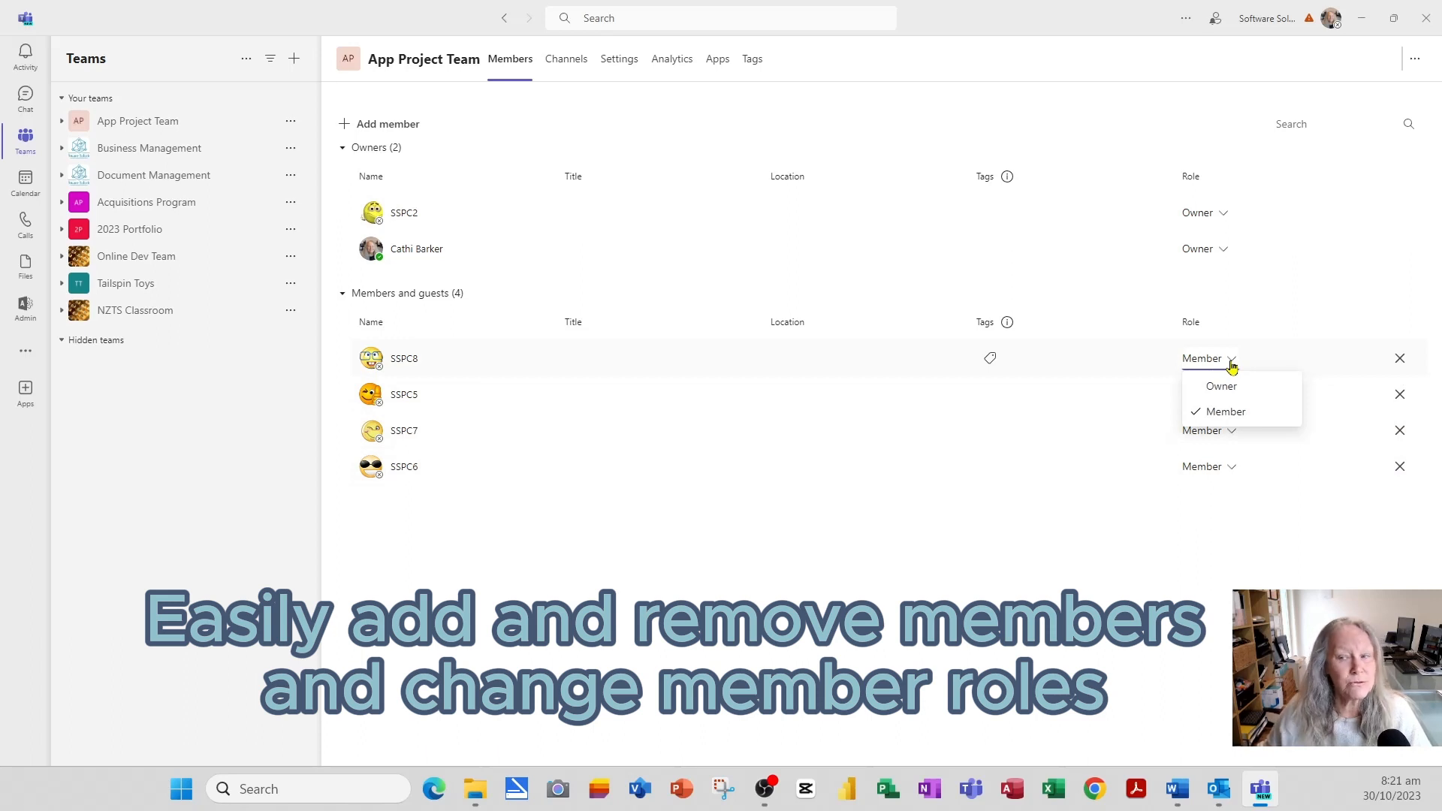
{"action": "left_click", "coordinate": [1231, 366]}
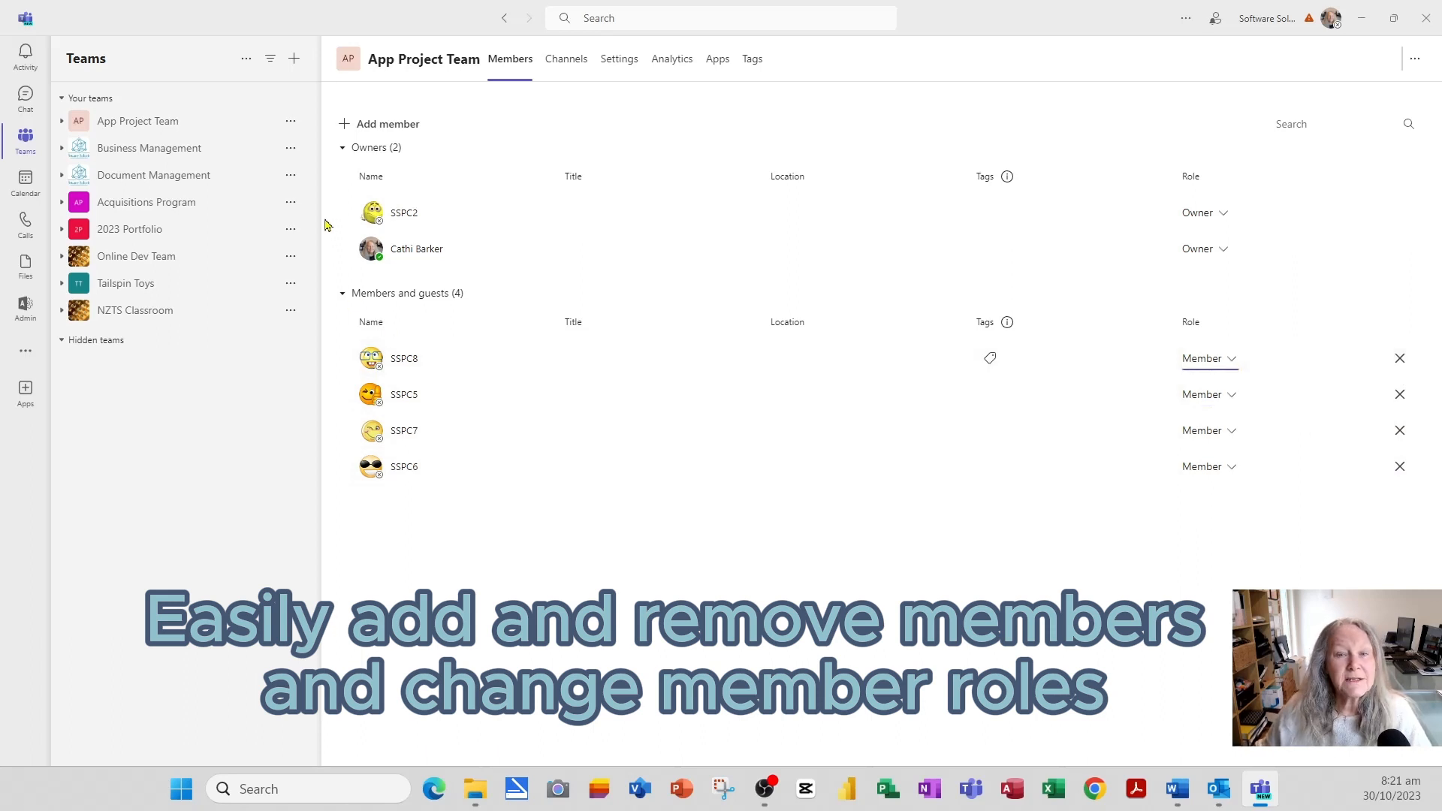
{"action": "left_click", "coordinate": [291, 123]}
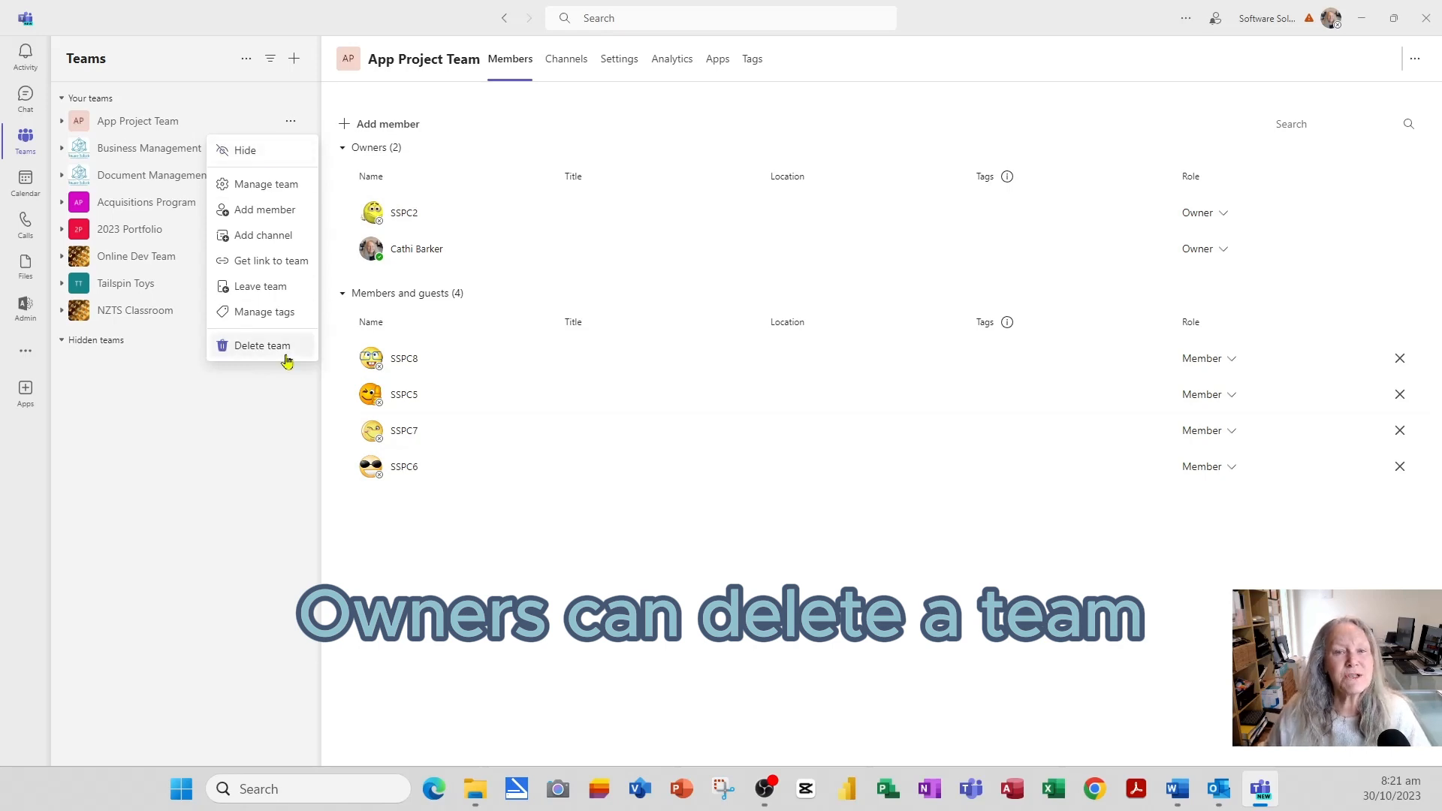
{"action": "left_click", "coordinate": [292, 126]}
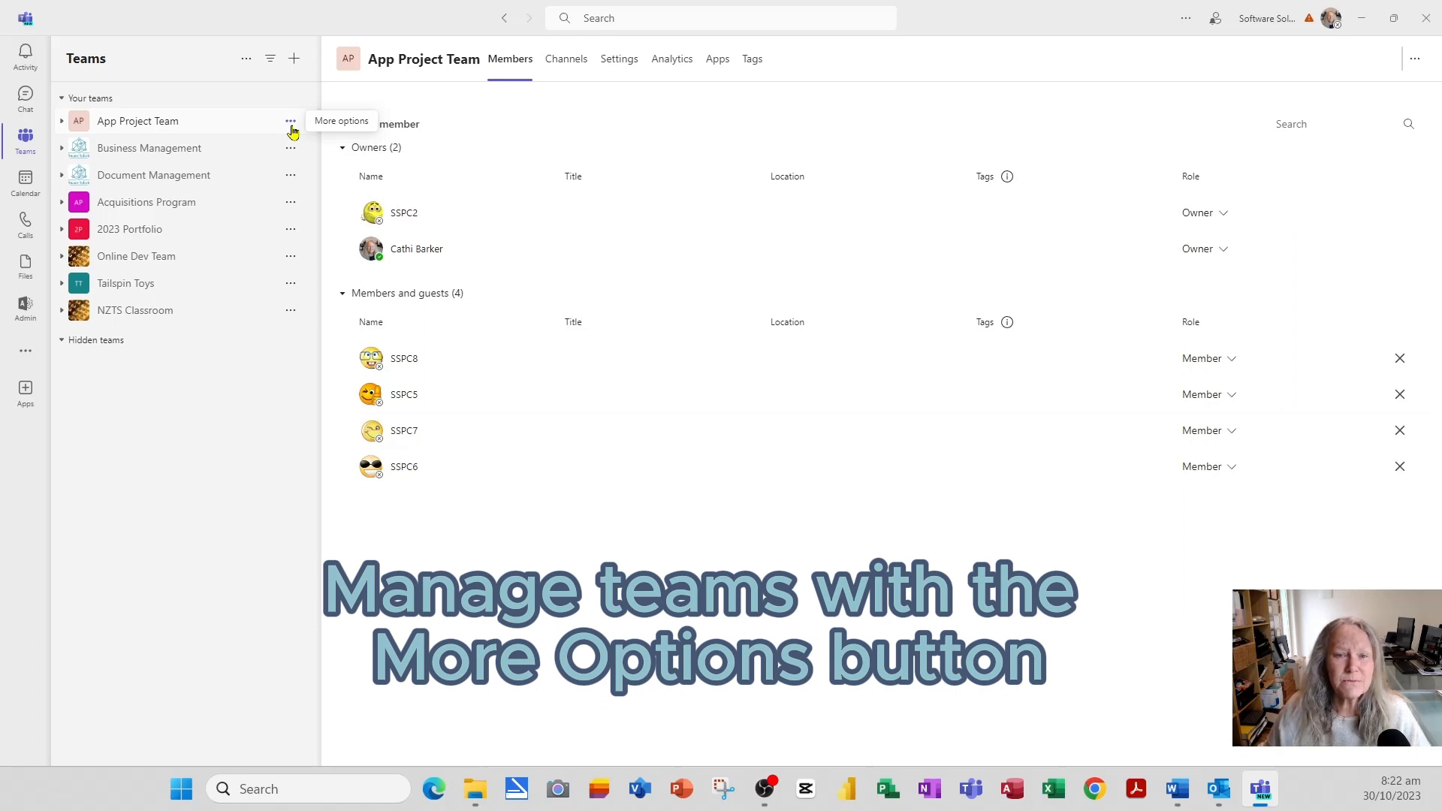
{"action": "left_click", "coordinate": [271, 60]}
{"action": "type", "text": "manag"}
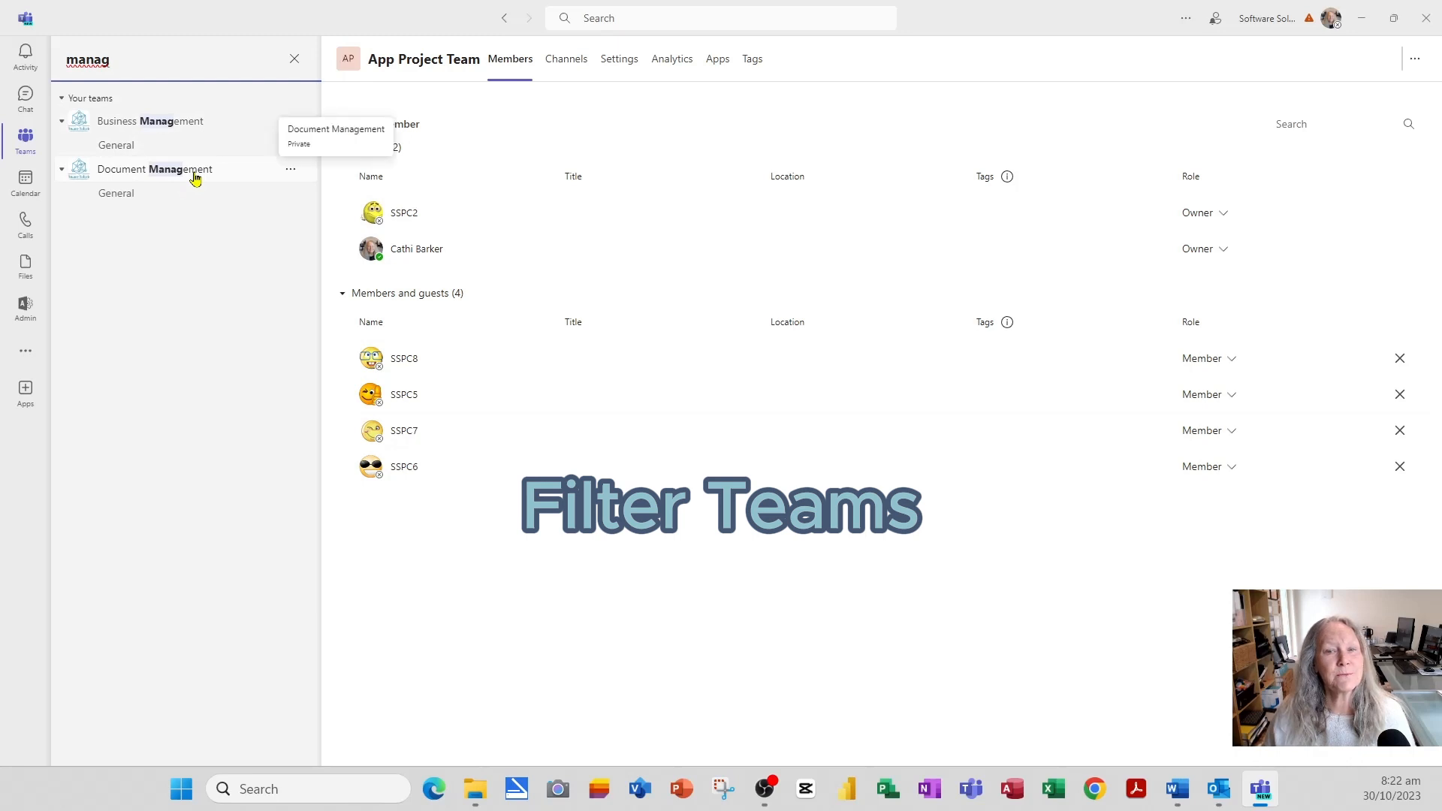
{"action": "left_click", "coordinate": [295, 59]}
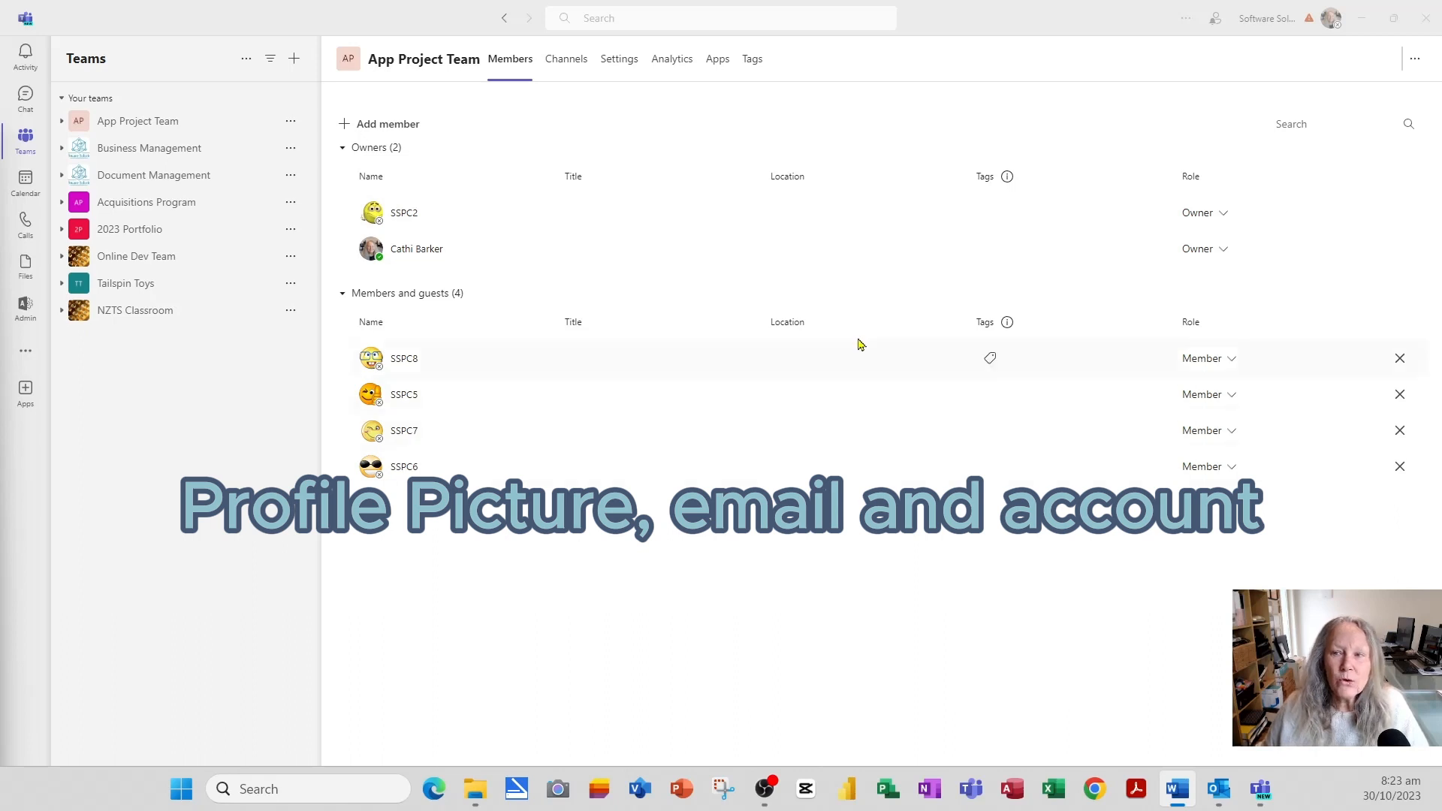
- Open the profile menu and expand the Available status submenu
{"action": "left_click", "coordinate": [1328, 19]}
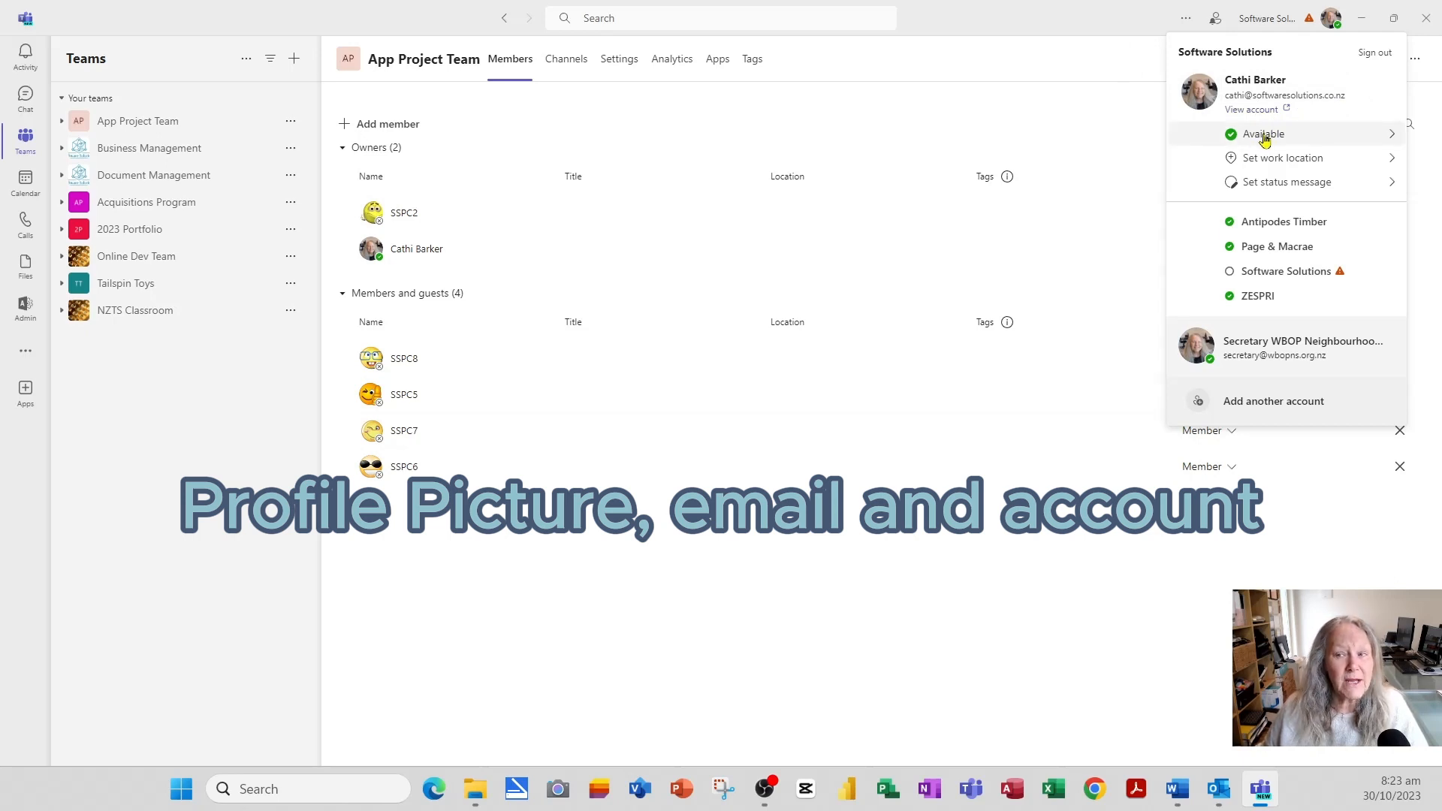
{"action": "left_click", "coordinate": [1392, 136]}
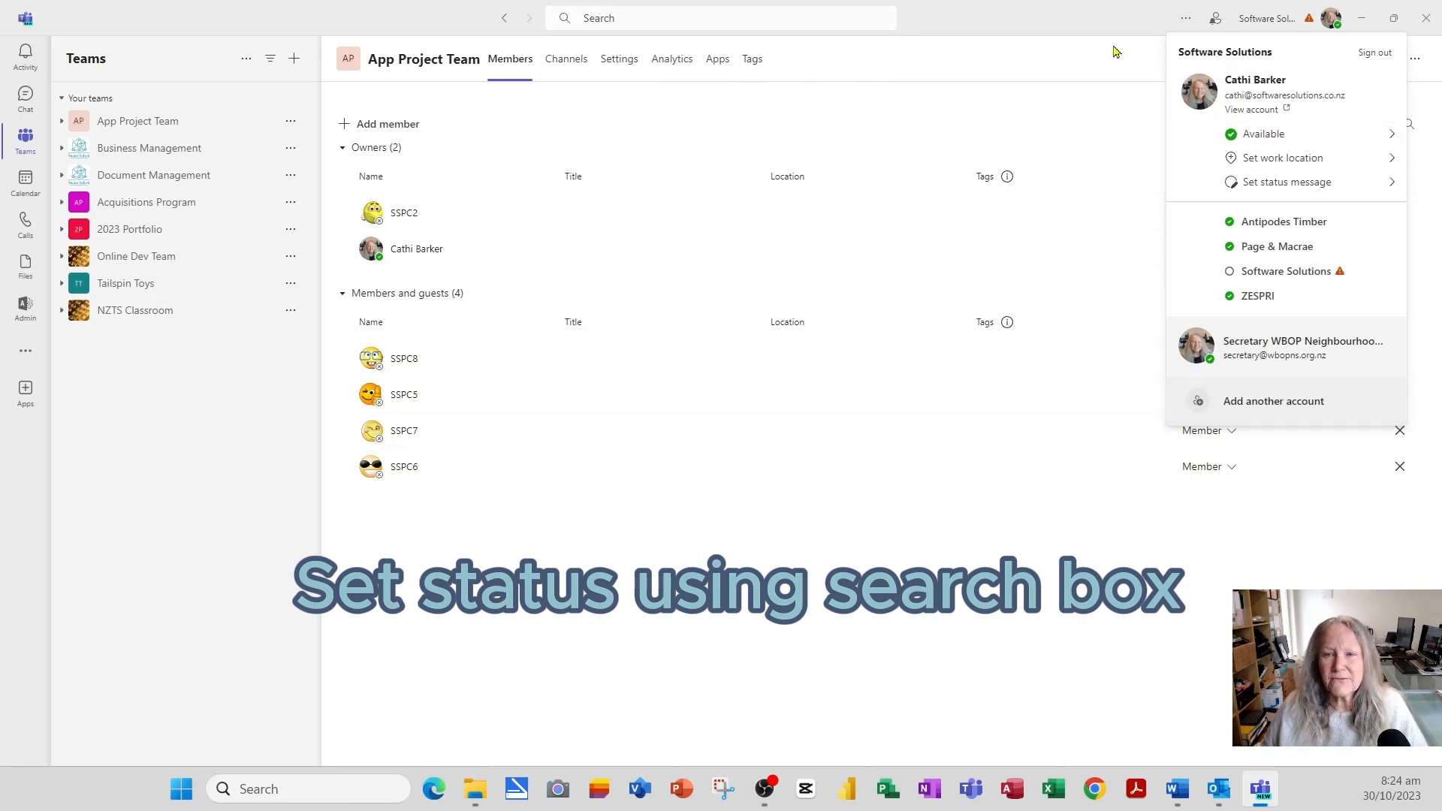
- Set presence to Available with /ava, then Do not disturb with /dnd
{"action": "left_click", "coordinate": [773, 15]}
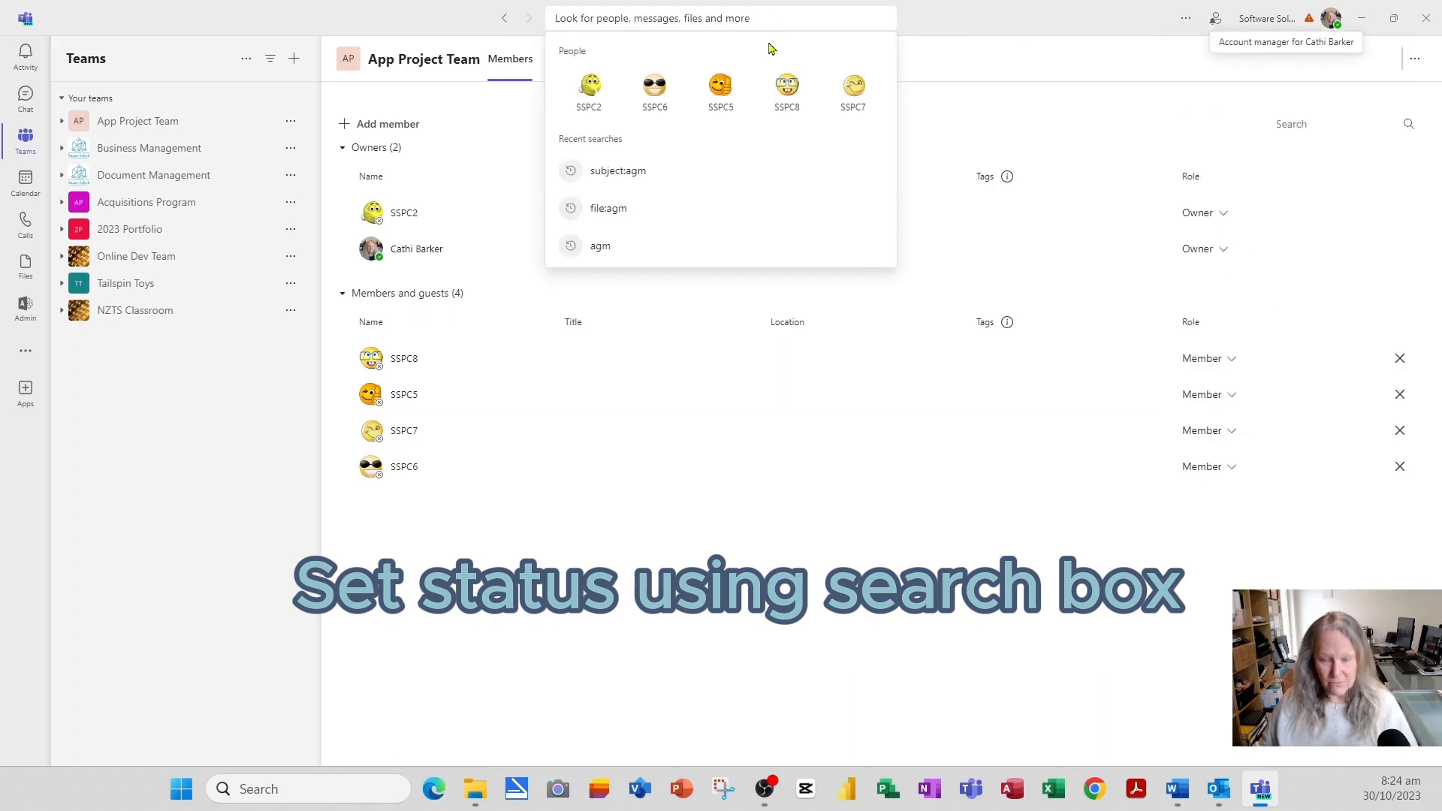
{"action": "type", "text": "/ava"}
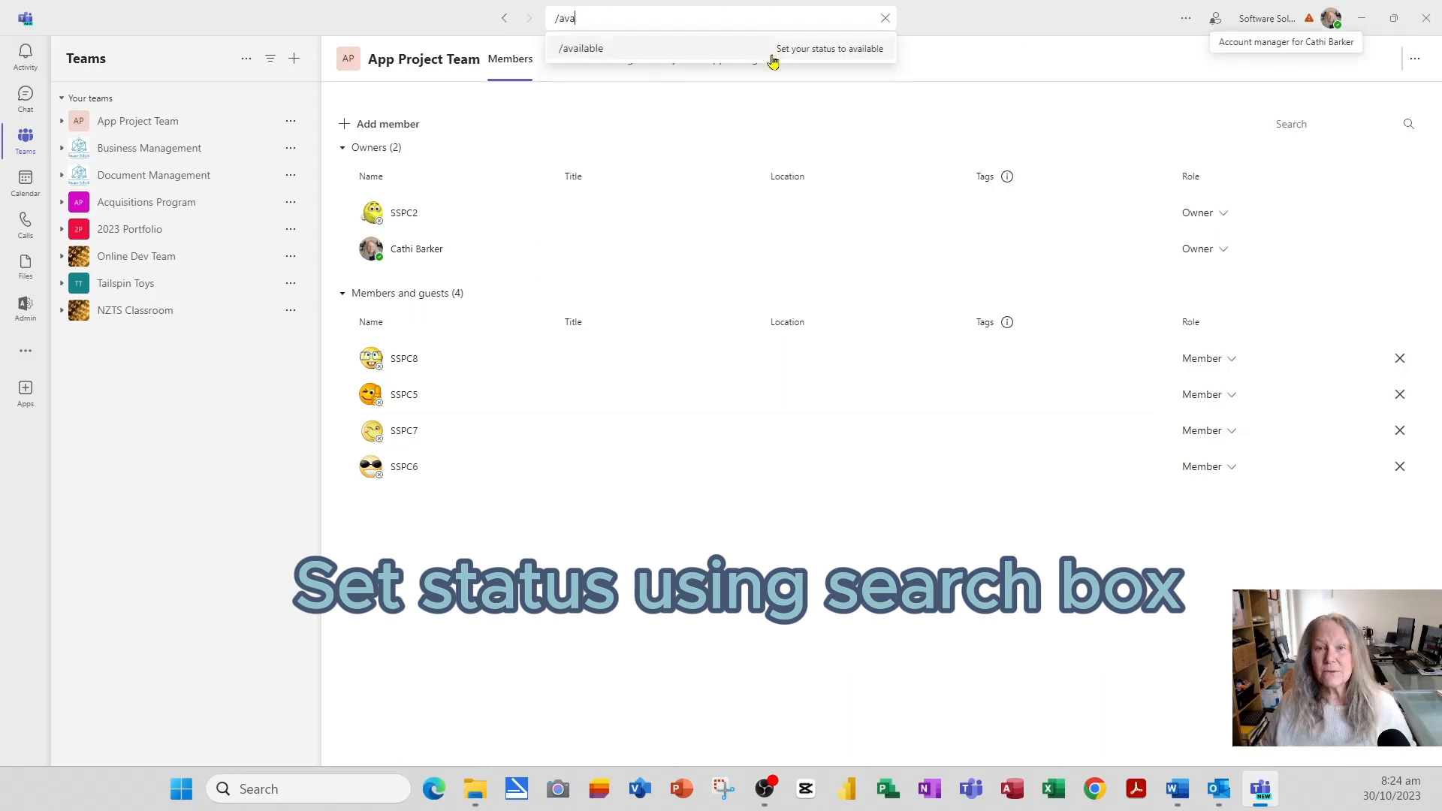
{"action": "left_click", "coordinate": [585, 48]}
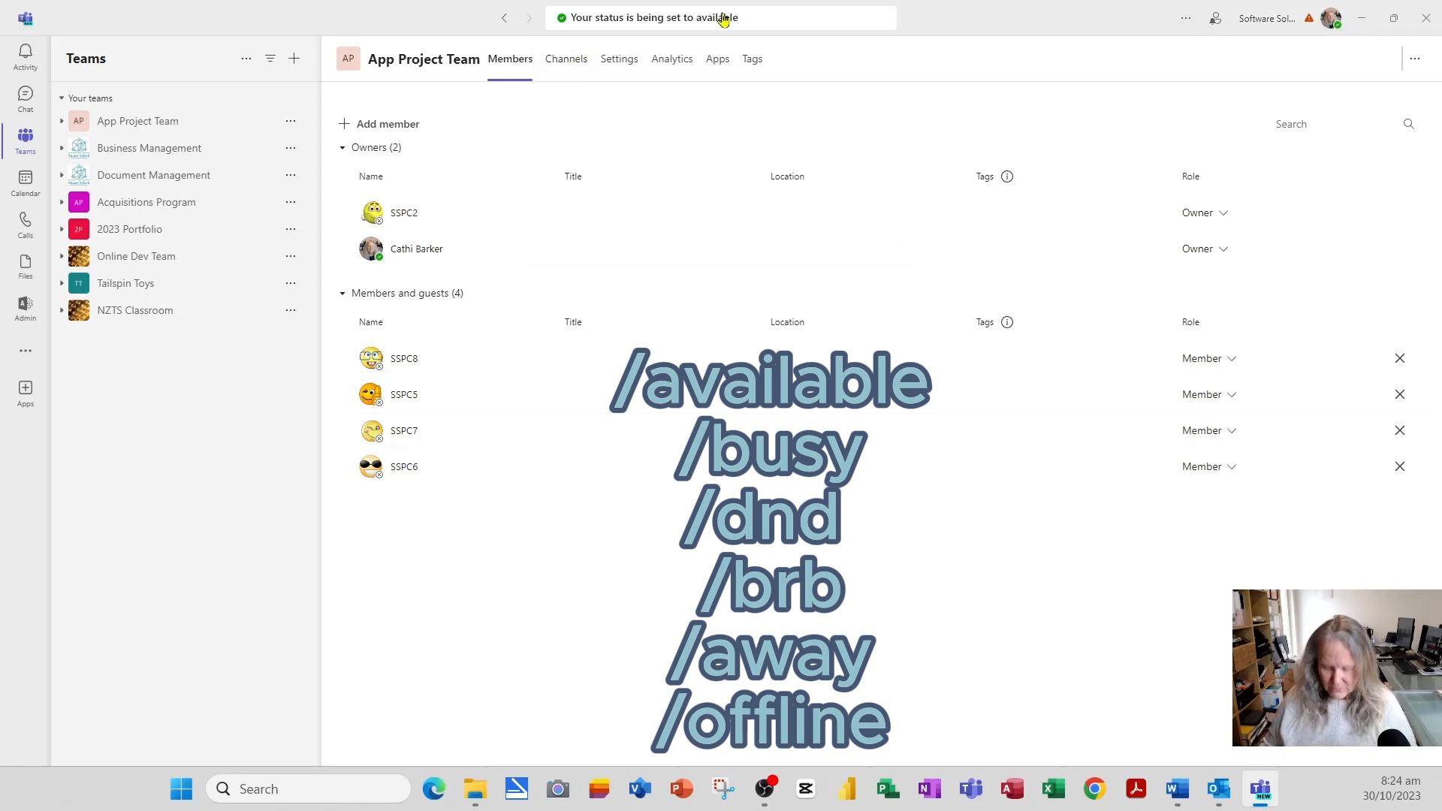
{"action": "left_click", "coordinate": [635, 13]}
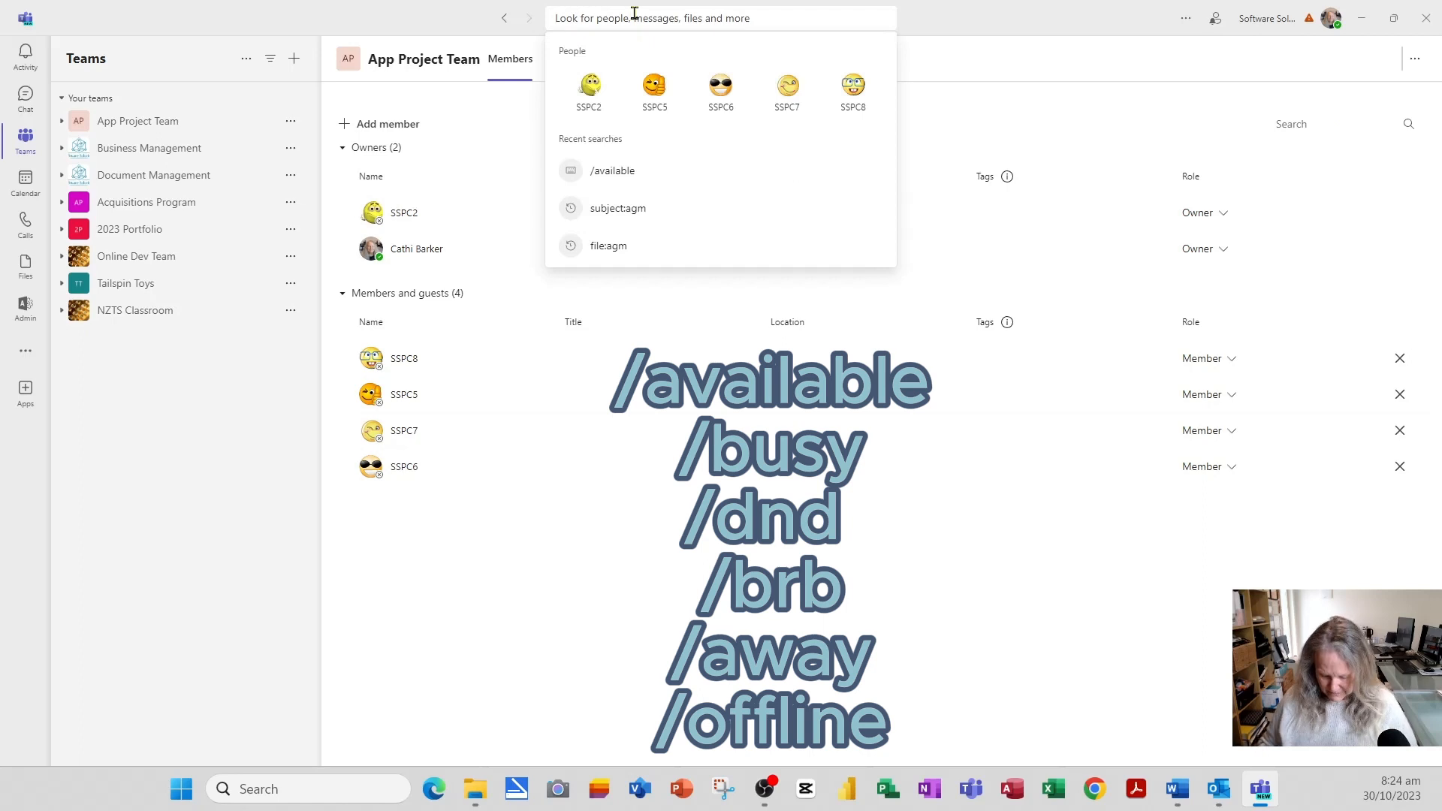
{"action": "type", "text": "/dnd"}
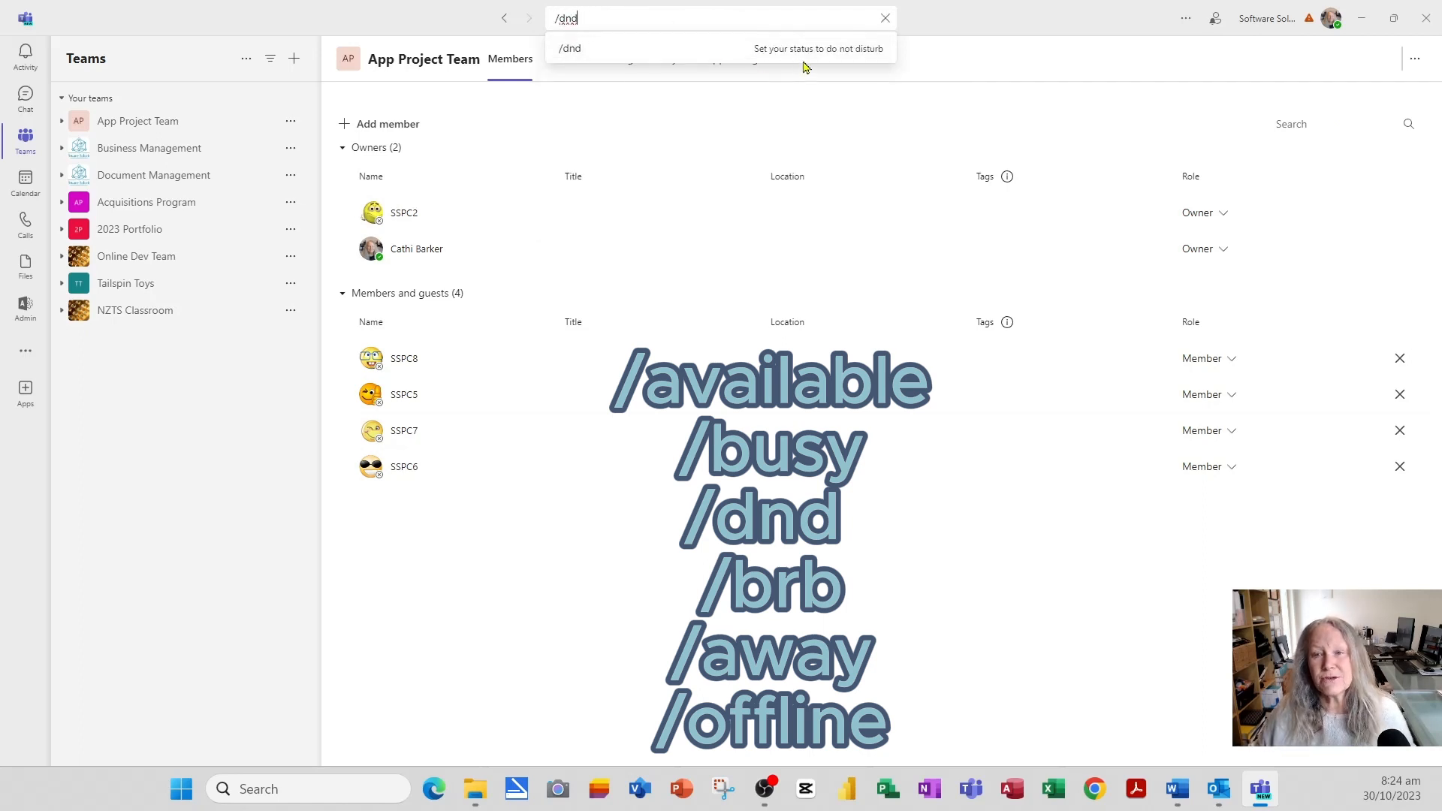
{"action": "left_click", "coordinate": [583, 48]}
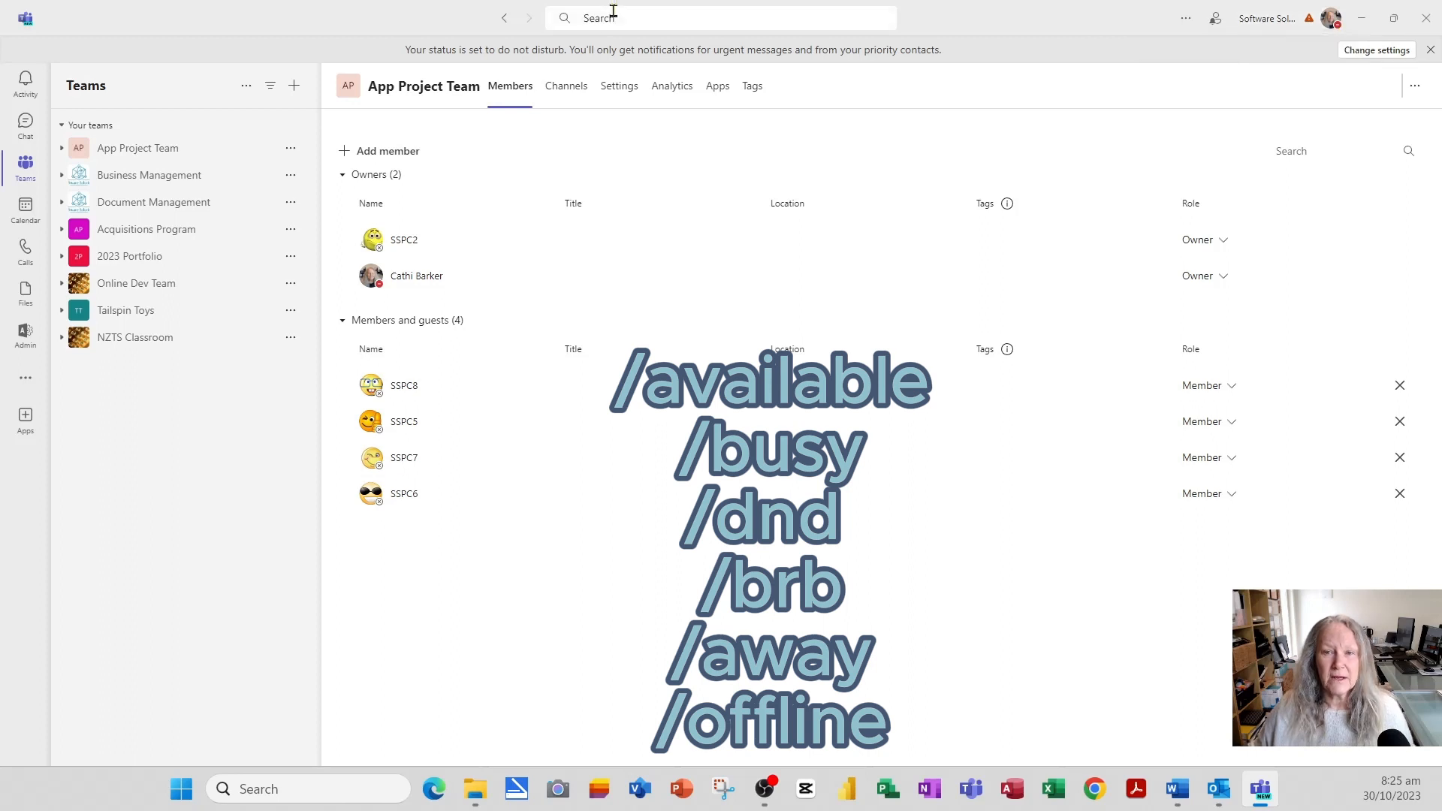
- Switch presence to Away with the /away command
{"action": "left_click", "coordinate": [610, 18]}
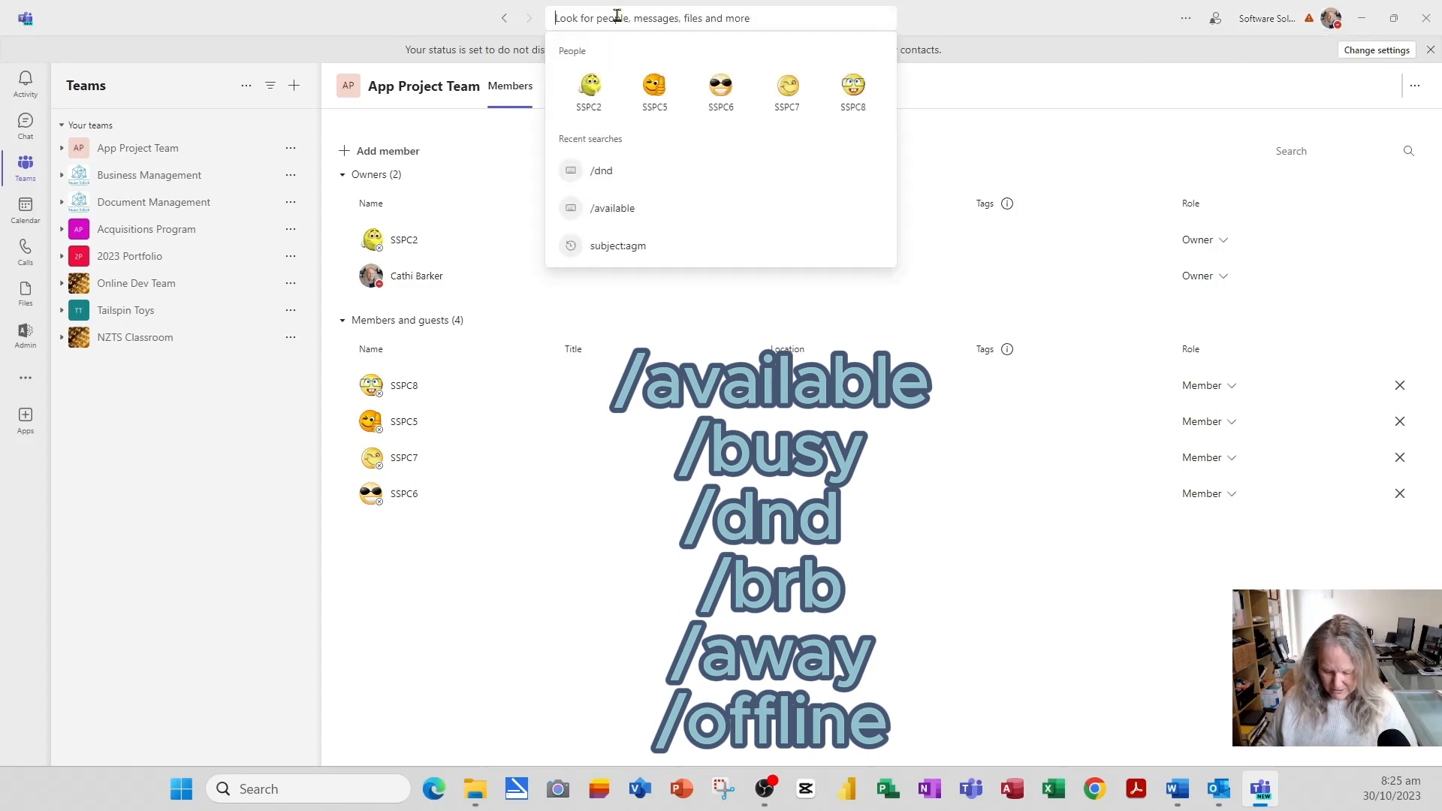
{"action": "type", "text": "/away"}
{"action": "key", "text": "Return"}
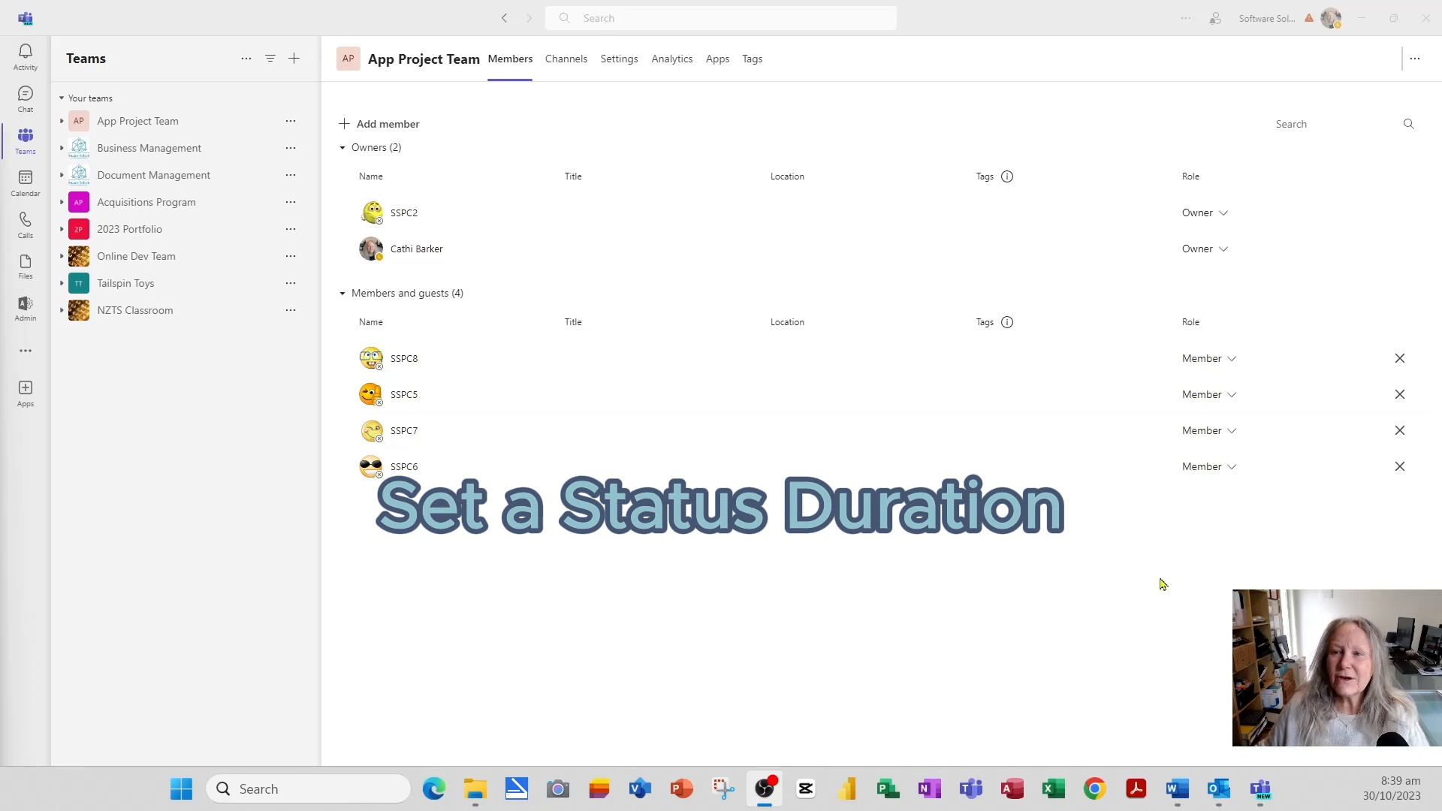
- Set up a Busy status resetting after 1 hour, then go Back without applying it
{"action": "left_click", "coordinate": [1330, 18]}
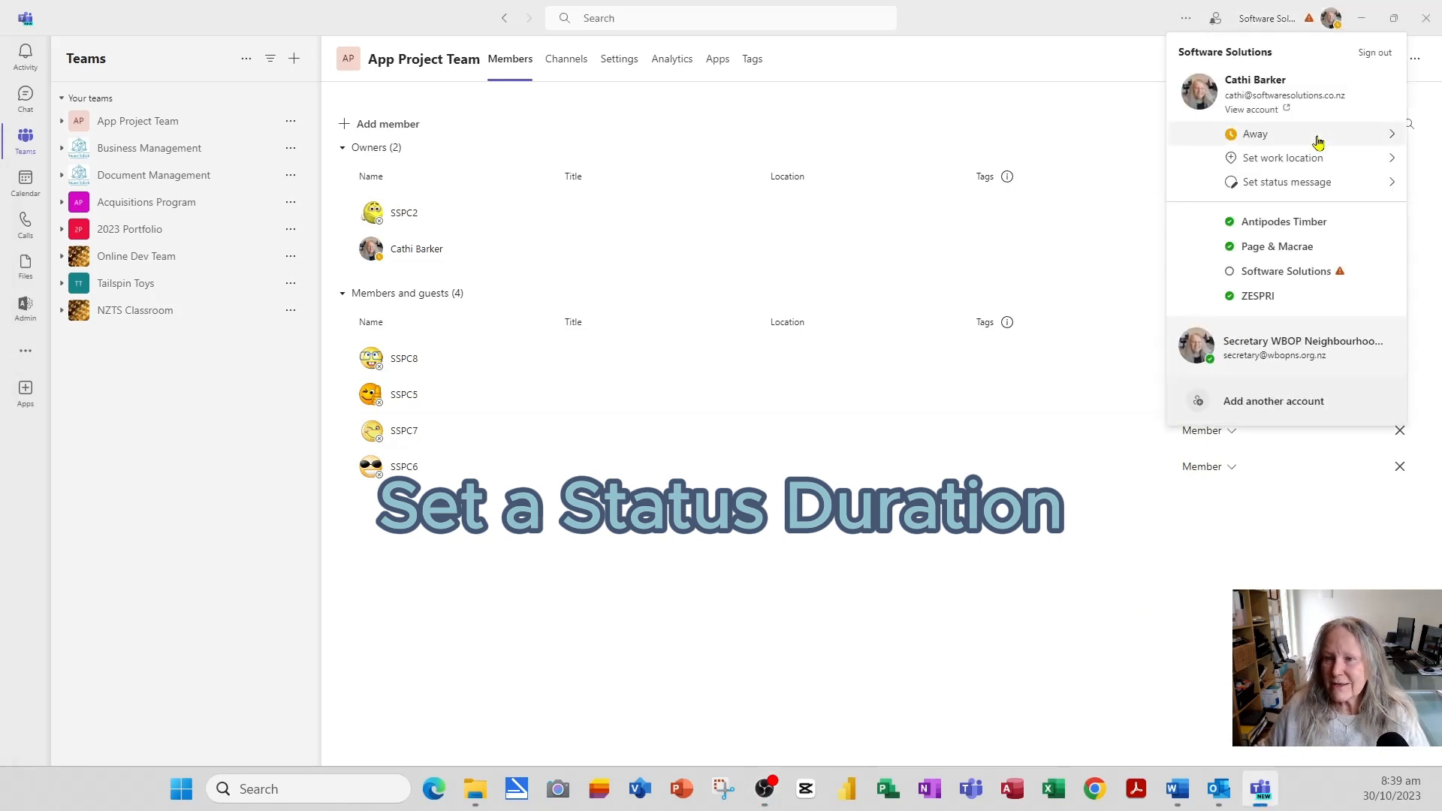
{"action": "left_click", "coordinate": [1385, 139]}
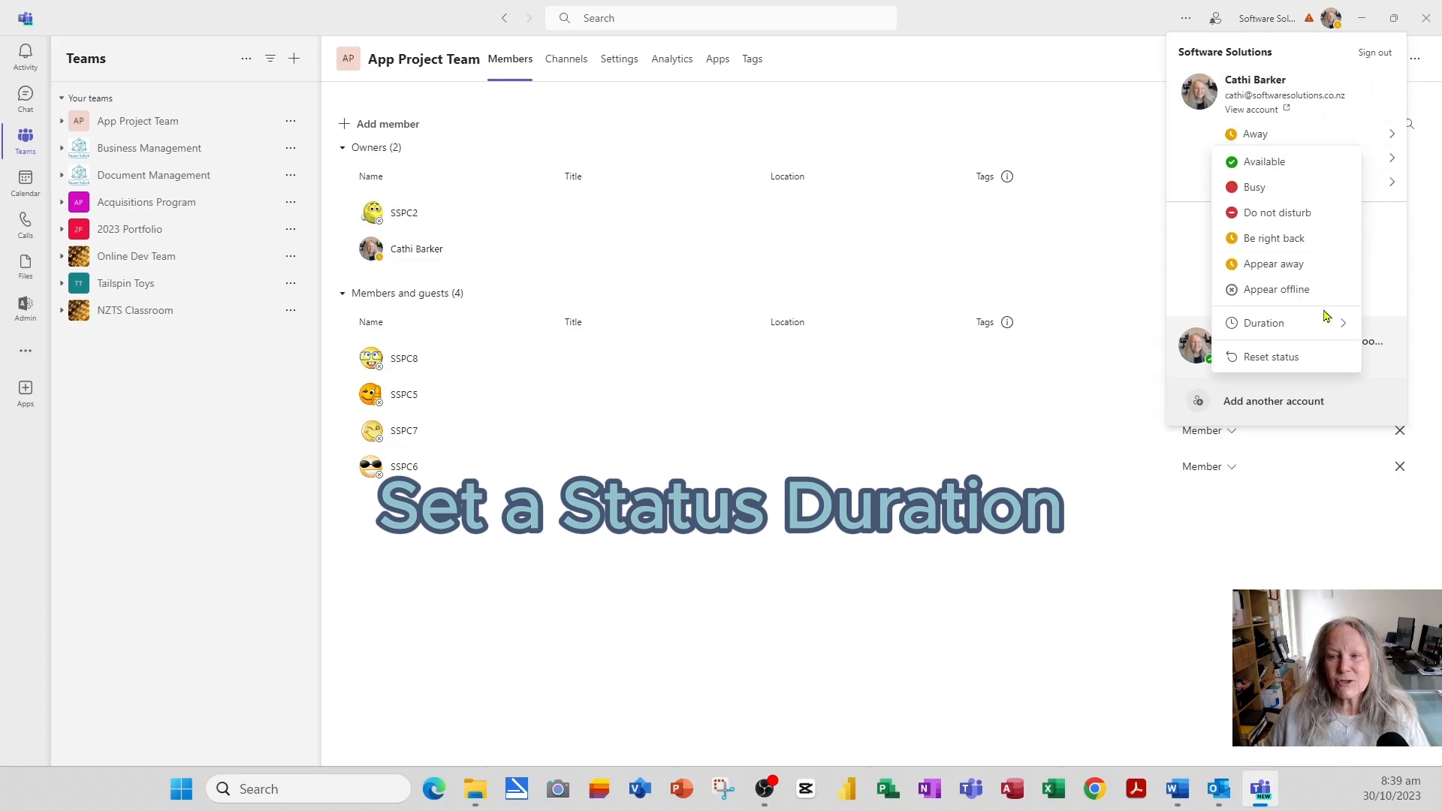
{"action": "left_click", "coordinate": [1314, 333]}
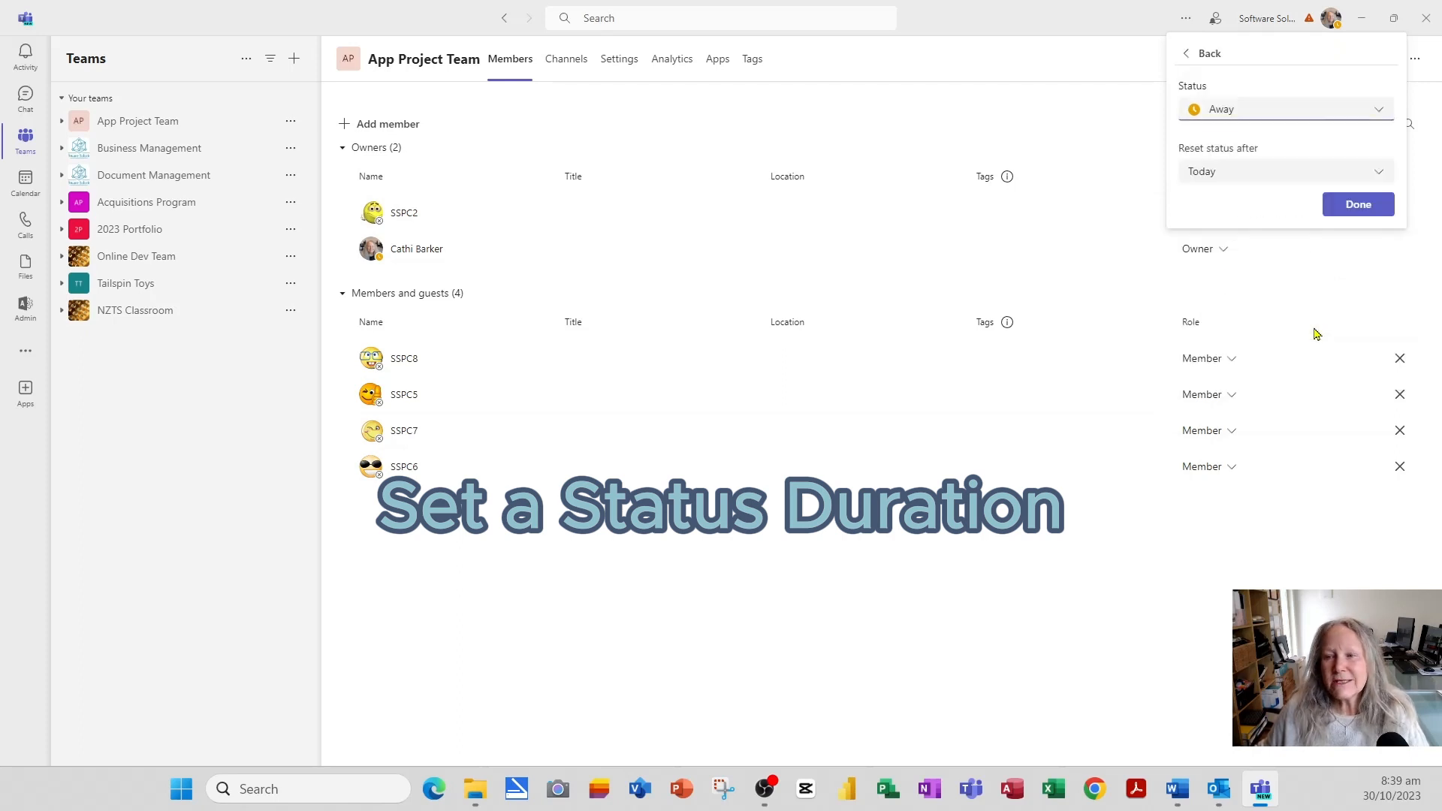
{"action": "left_click", "coordinate": [1381, 111]}
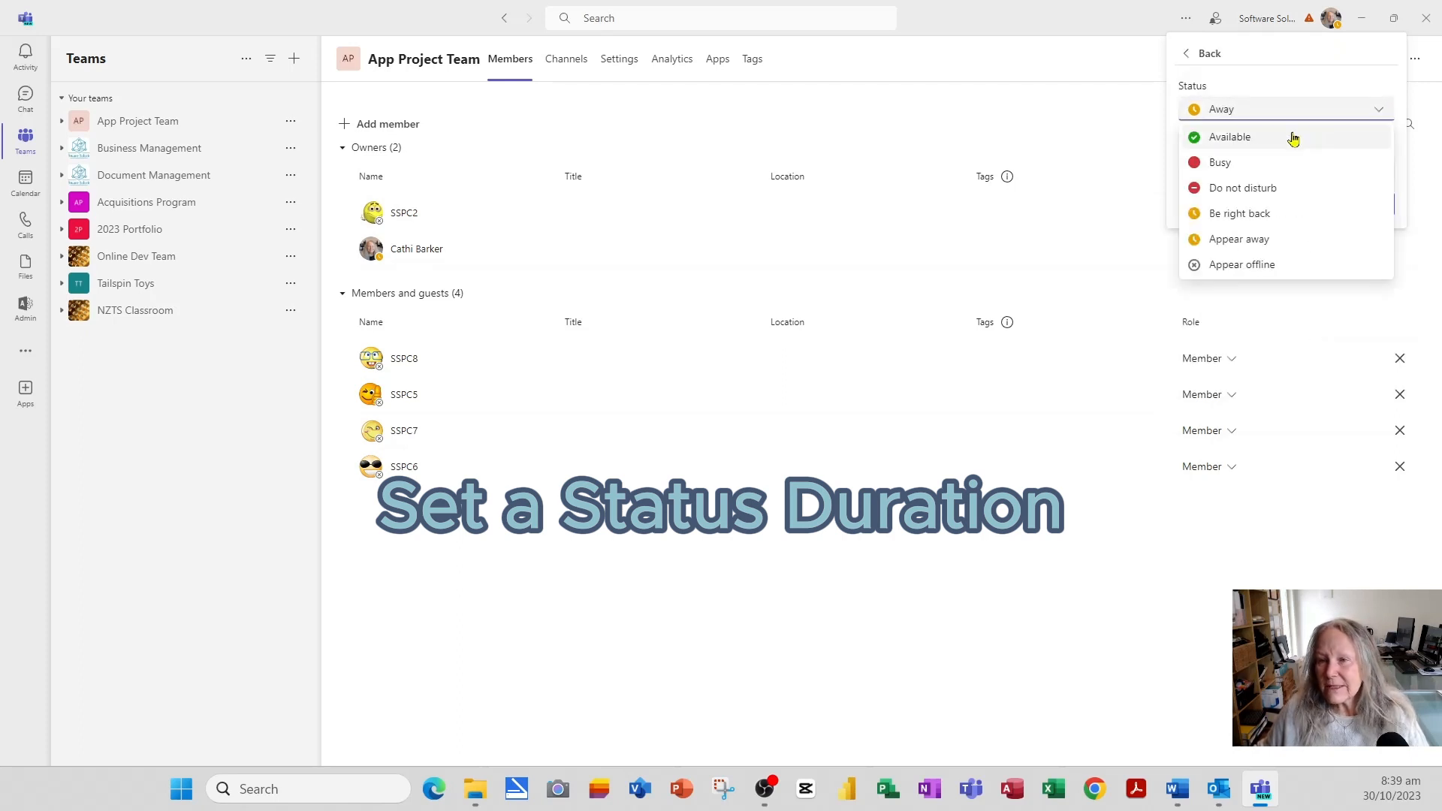
{"action": "left_click", "coordinate": [1274, 171]}
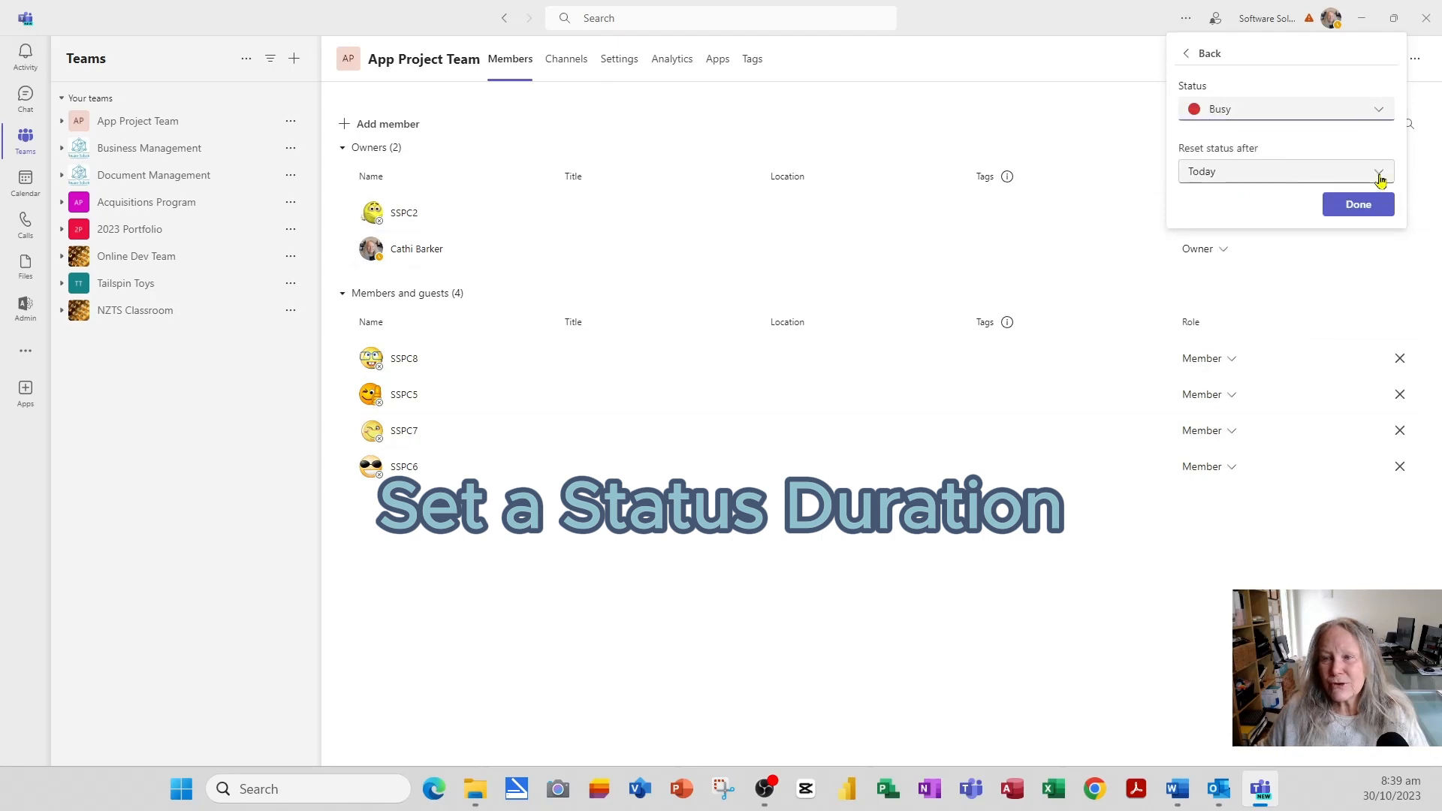
{"action": "left_click", "coordinate": [1377, 174]}
{"action": "left_click", "coordinate": [1235, 228]}
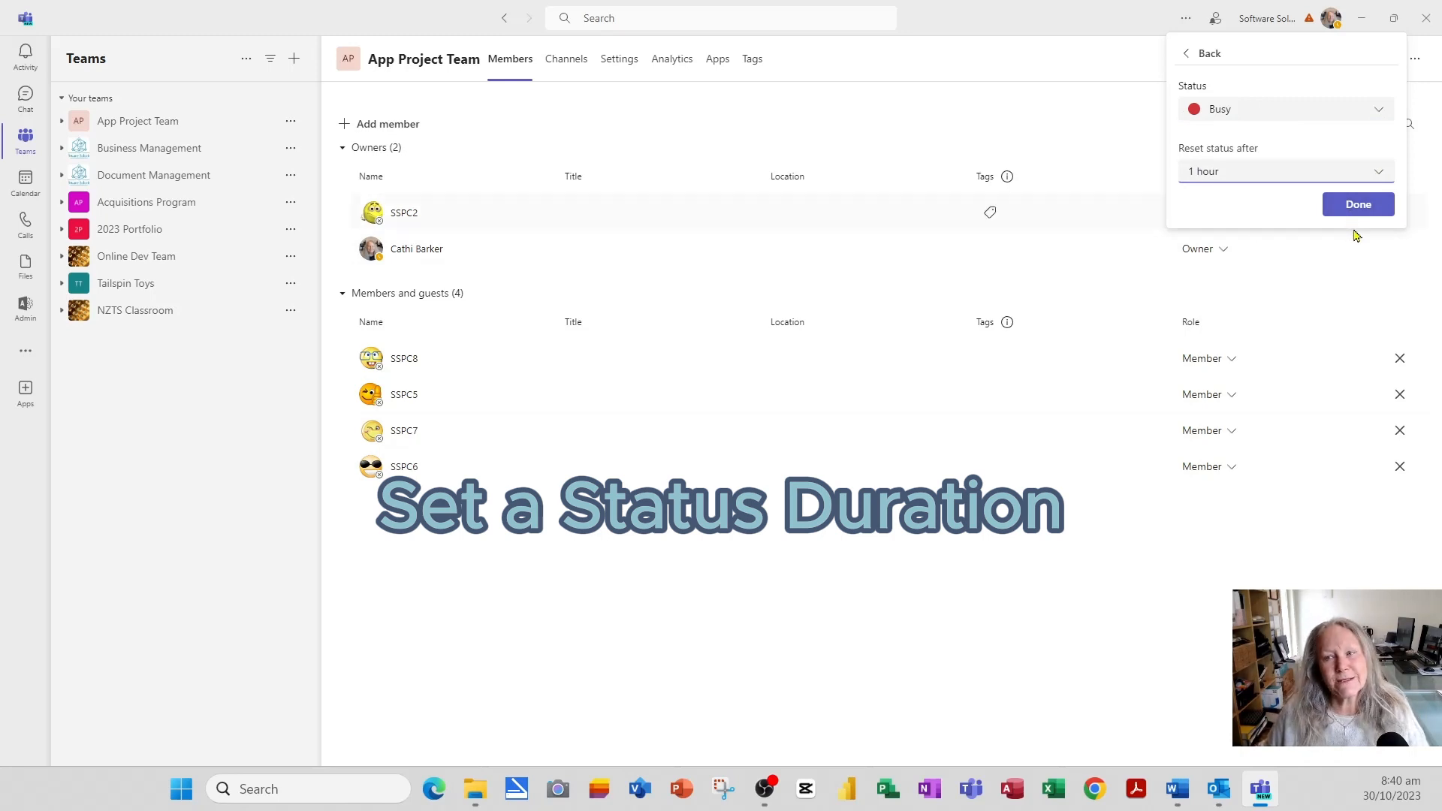
{"action": "left_click", "coordinate": [1208, 53]}
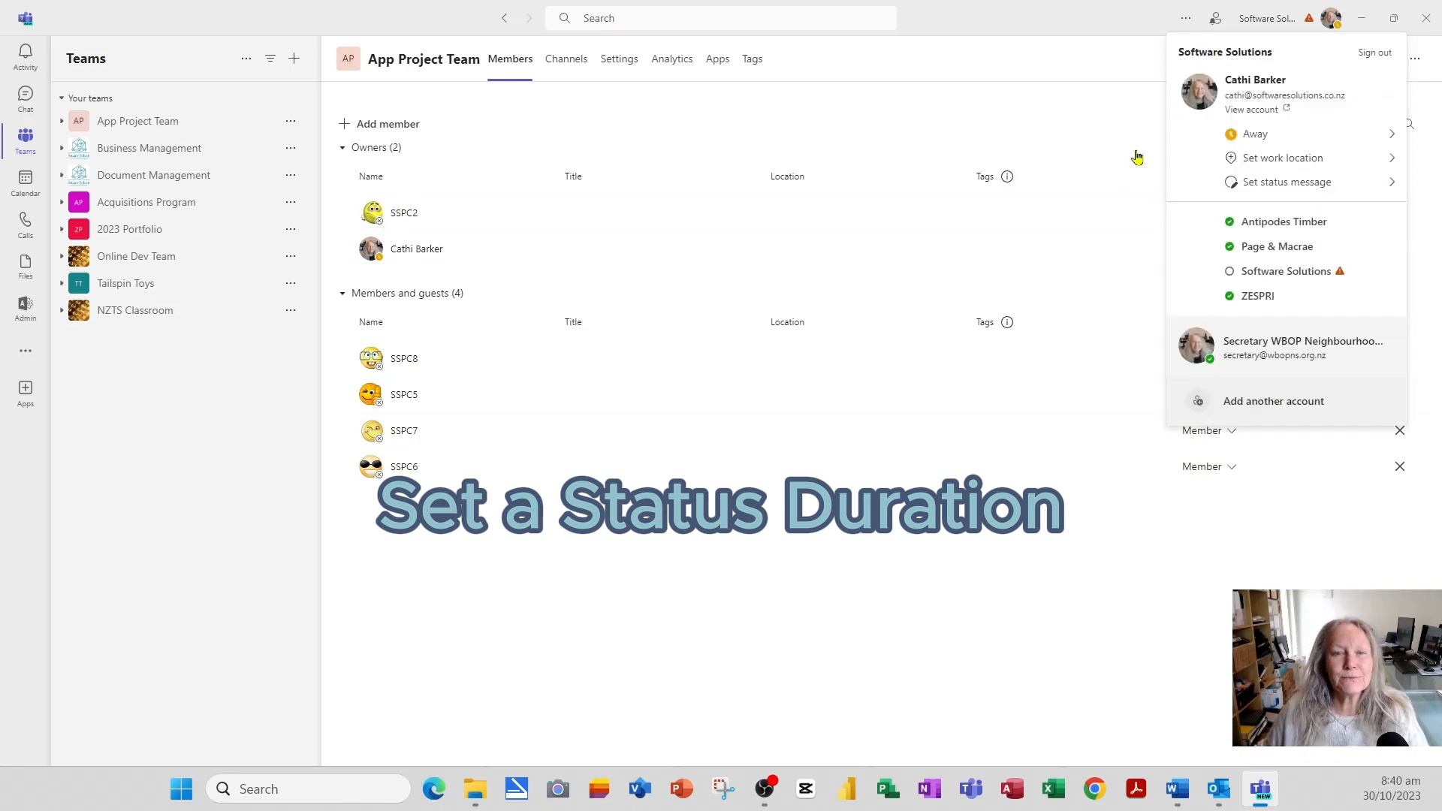
- Switch presence from Away to Available, then glance at today's Office/Remote work location choices
{"action": "left_click", "coordinate": [1265, 141]}
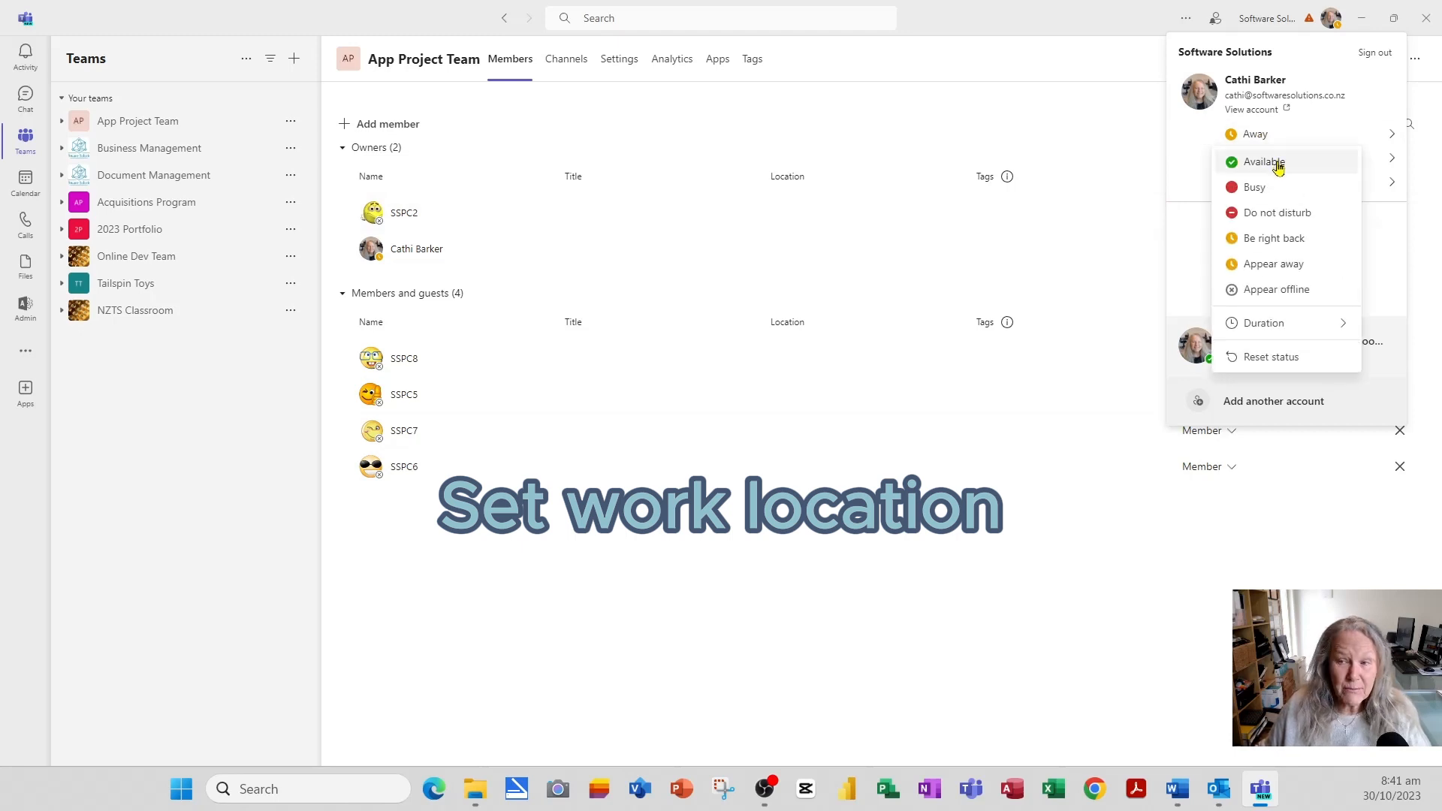
{"action": "left_click", "coordinate": [1279, 165]}
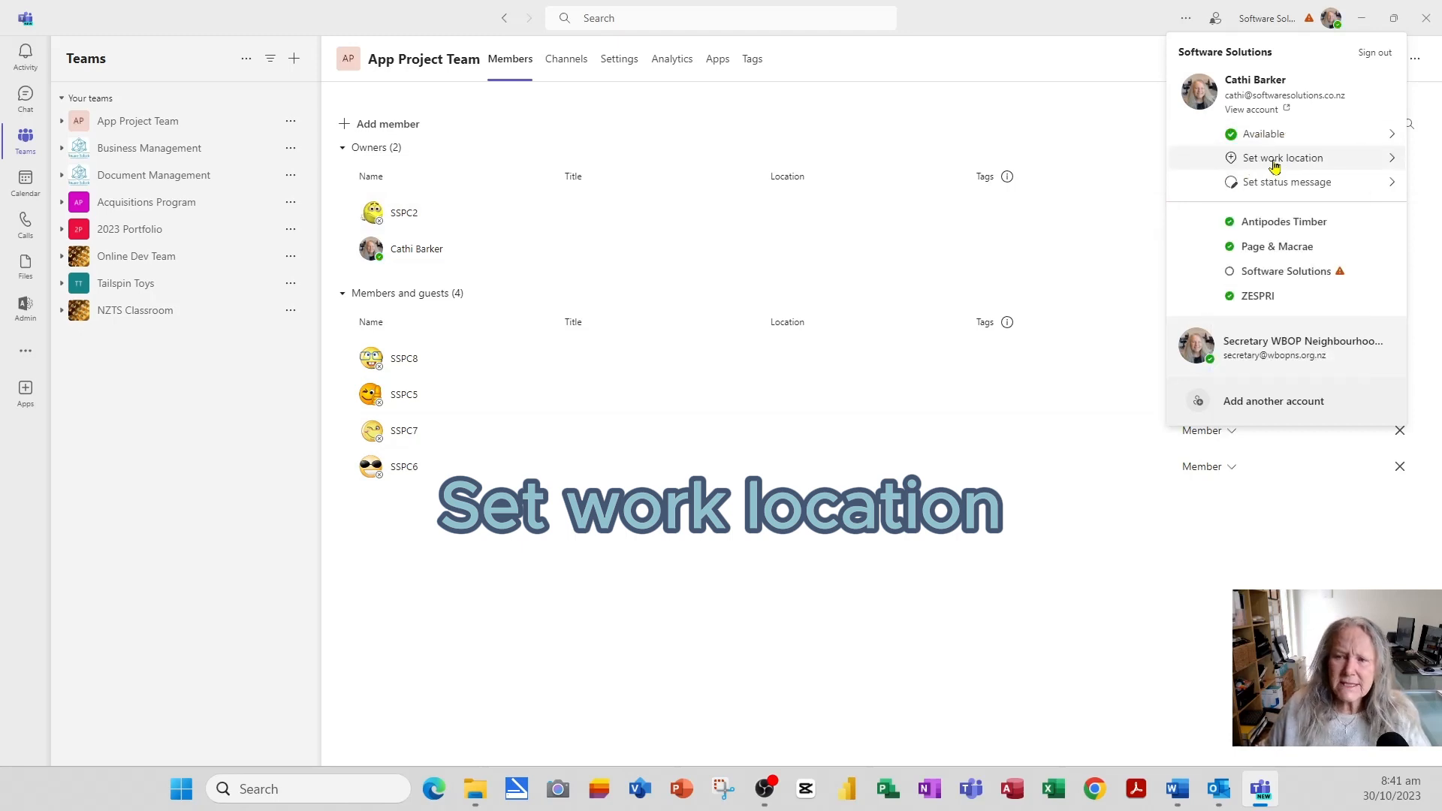
{"action": "left_click", "coordinate": [1279, 160]}
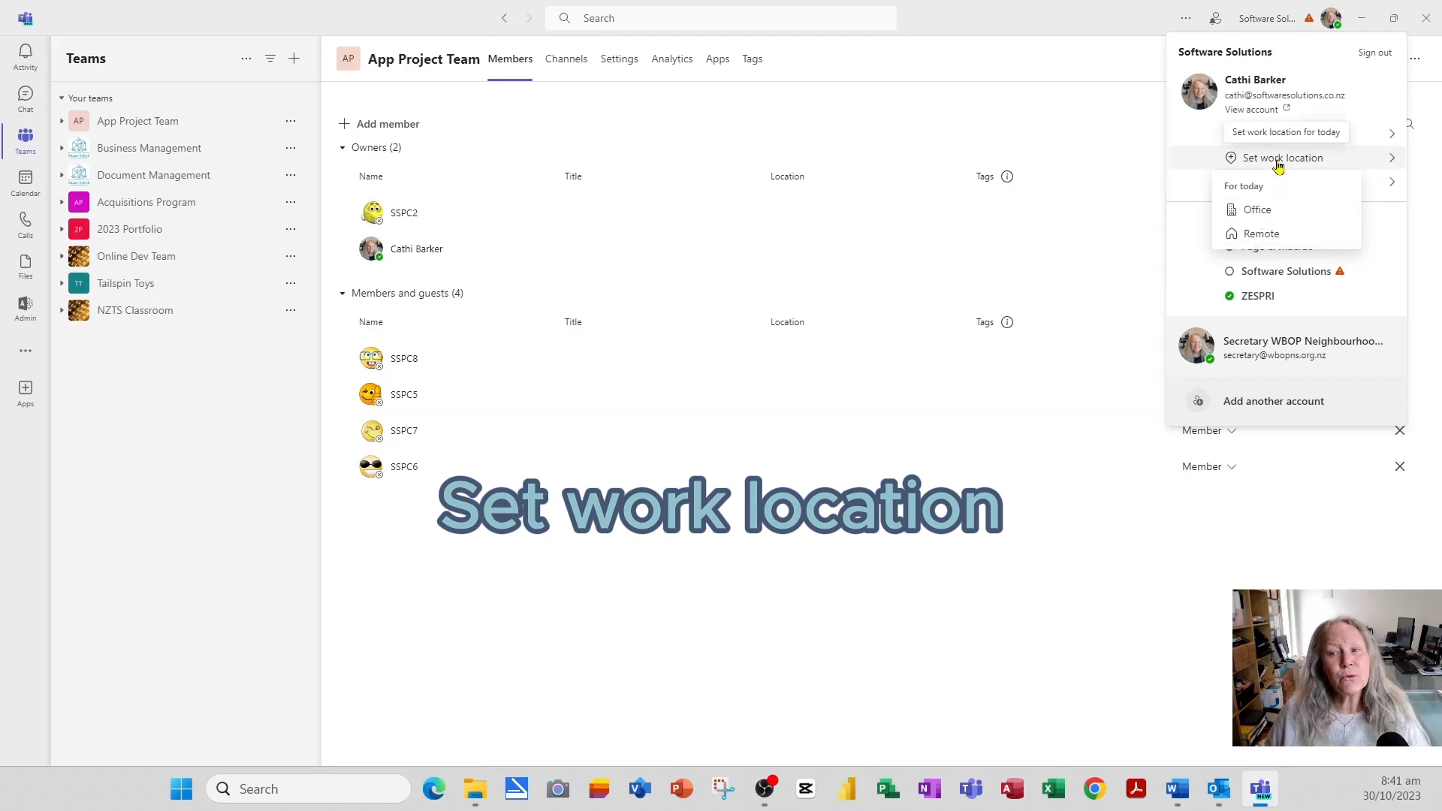
{"action": "left_click", "coordinate": [1278, 161]}
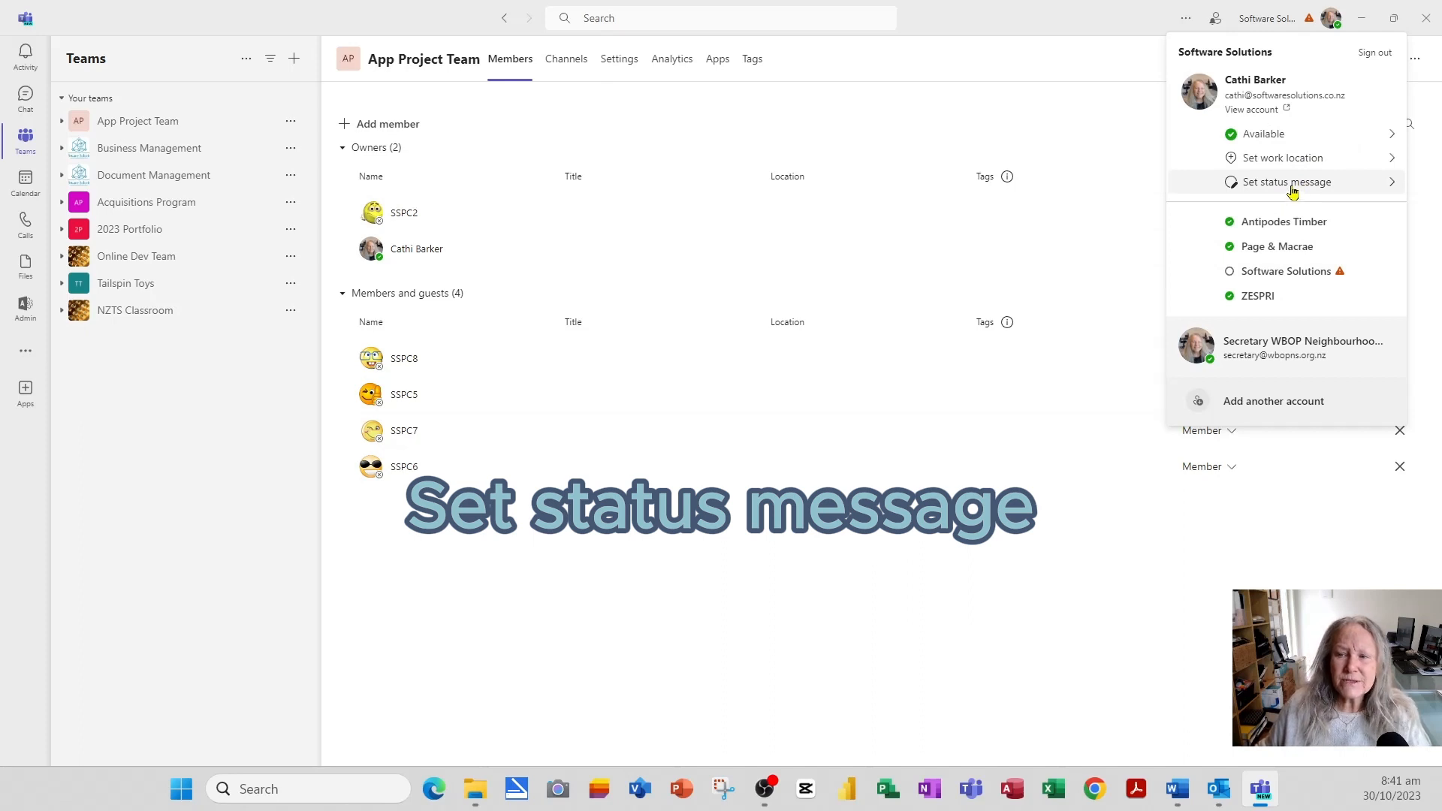
- Check the status message 'Clear after' setting, keep it at Never, and go back to account options
{"action": "left_click", "coordinate": [1291, 188]}
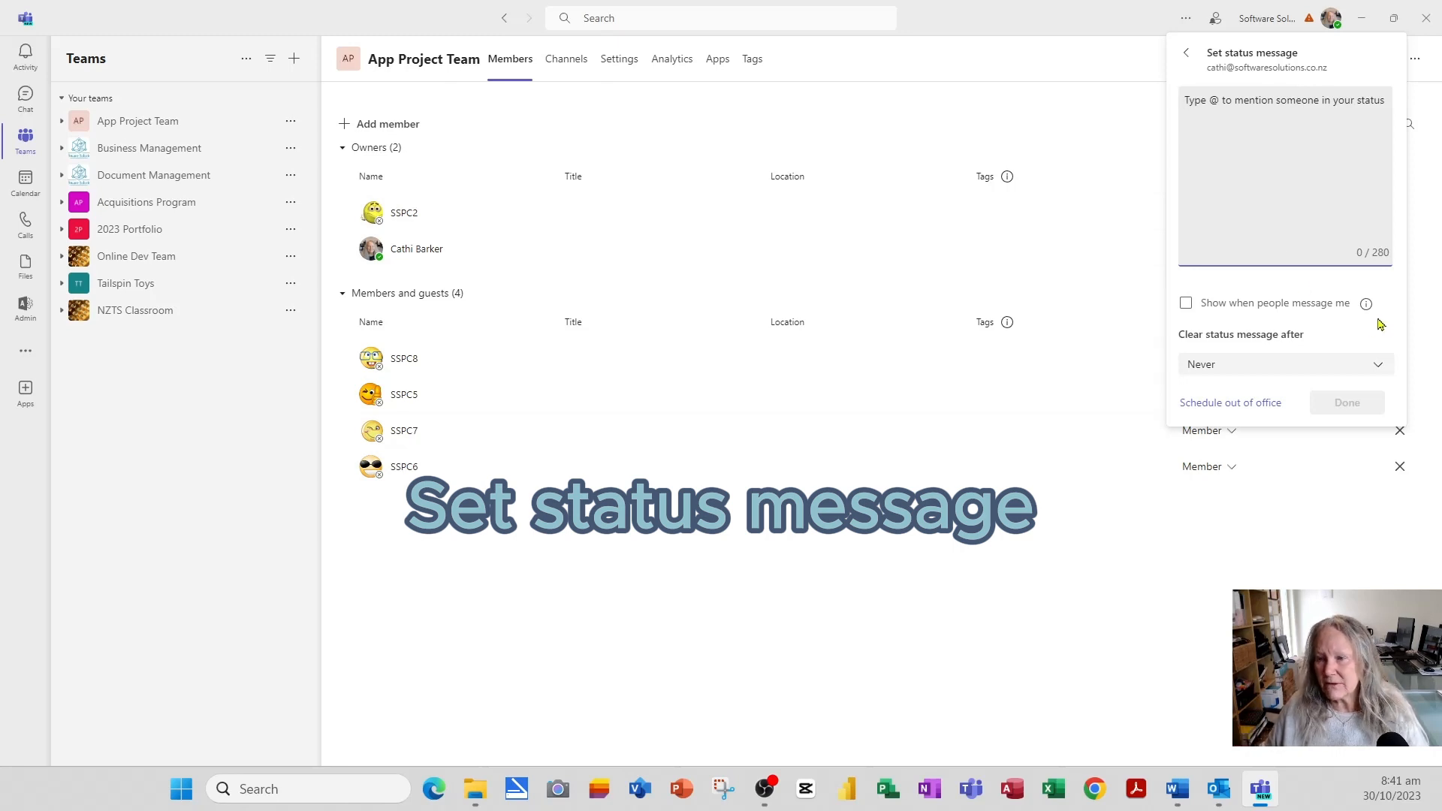
{"action": "mouse_move", "coordinate": [1365, 308]}
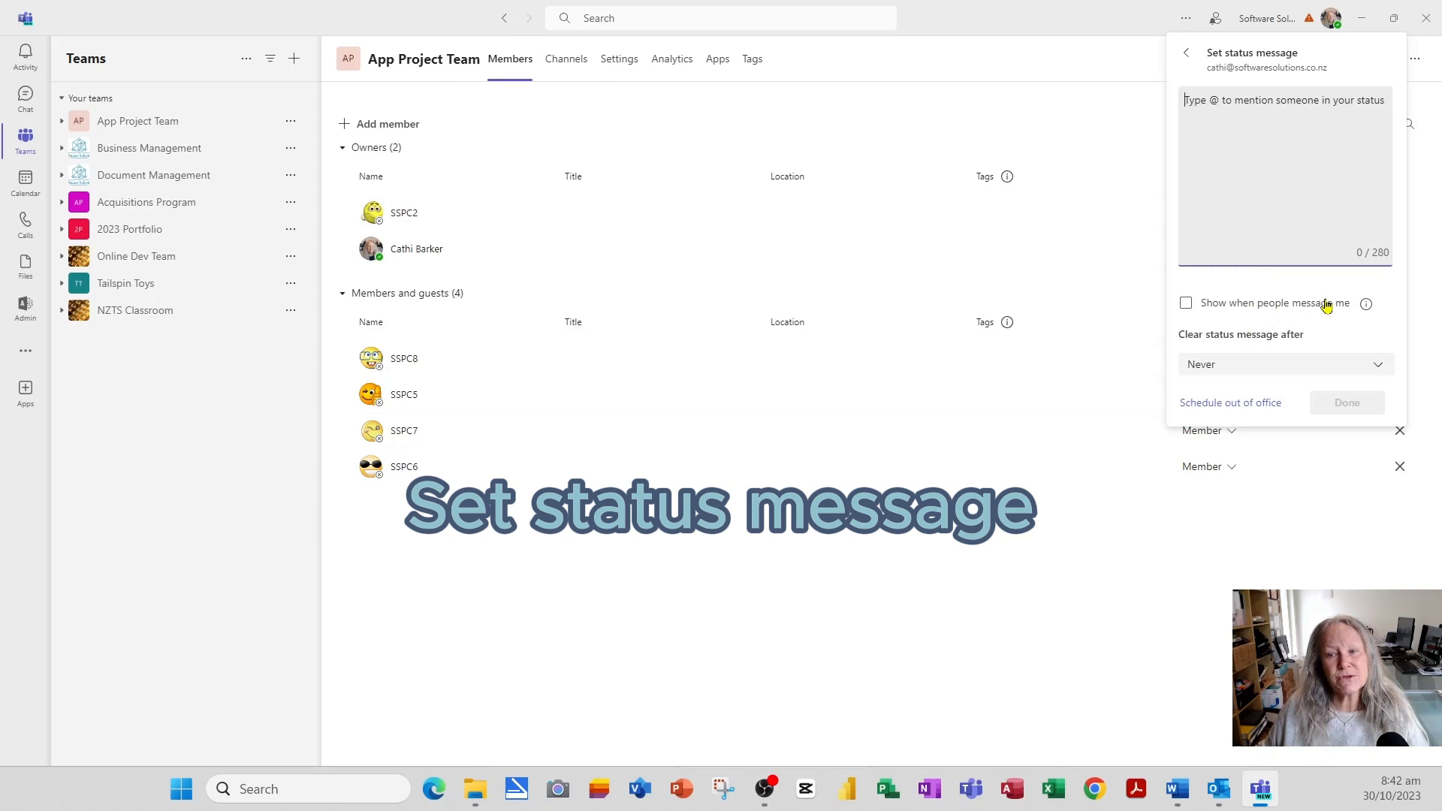
{"action": "left_click", "coordinate": [1218, 373]}
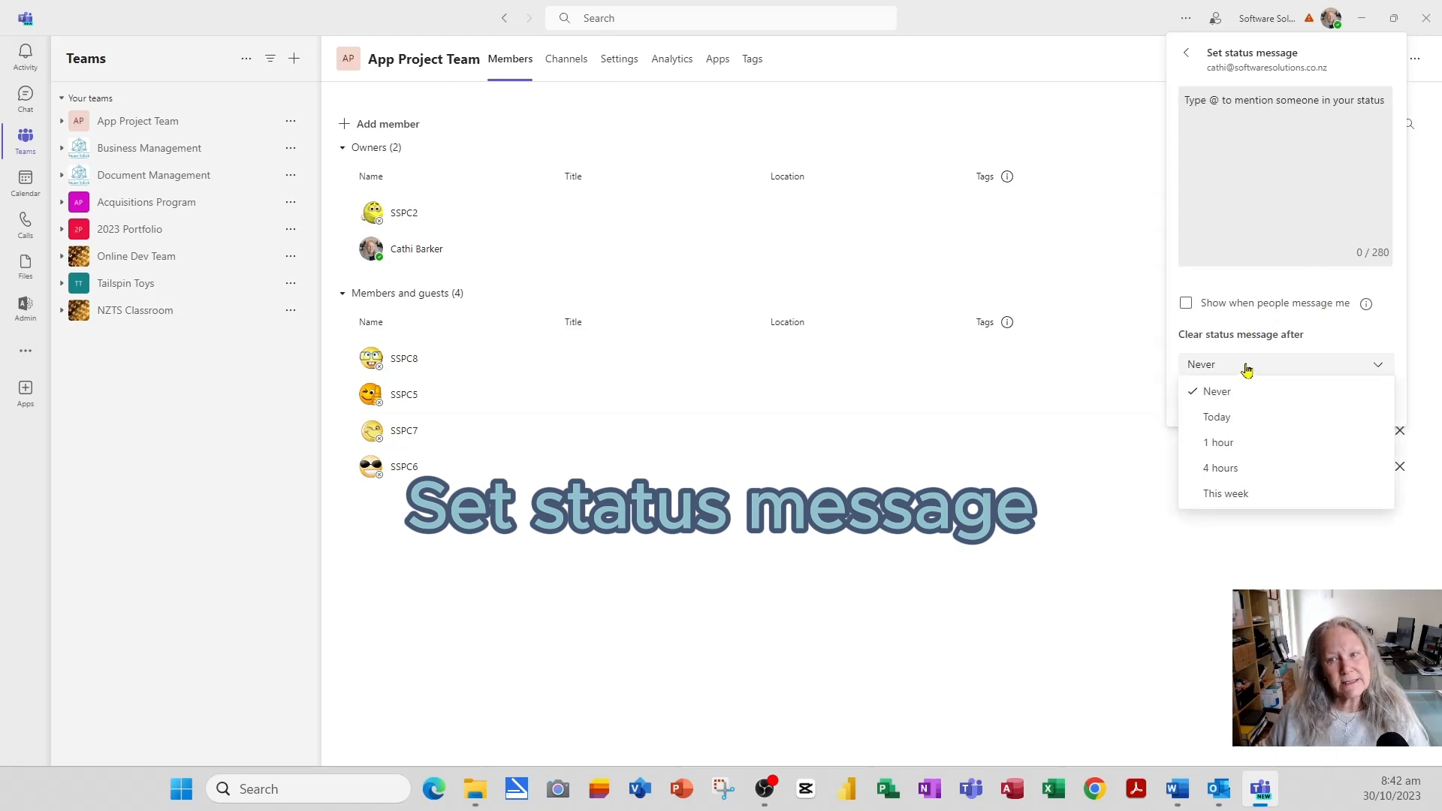
{"action": "left_click", "coordinate": [1169, 351]}
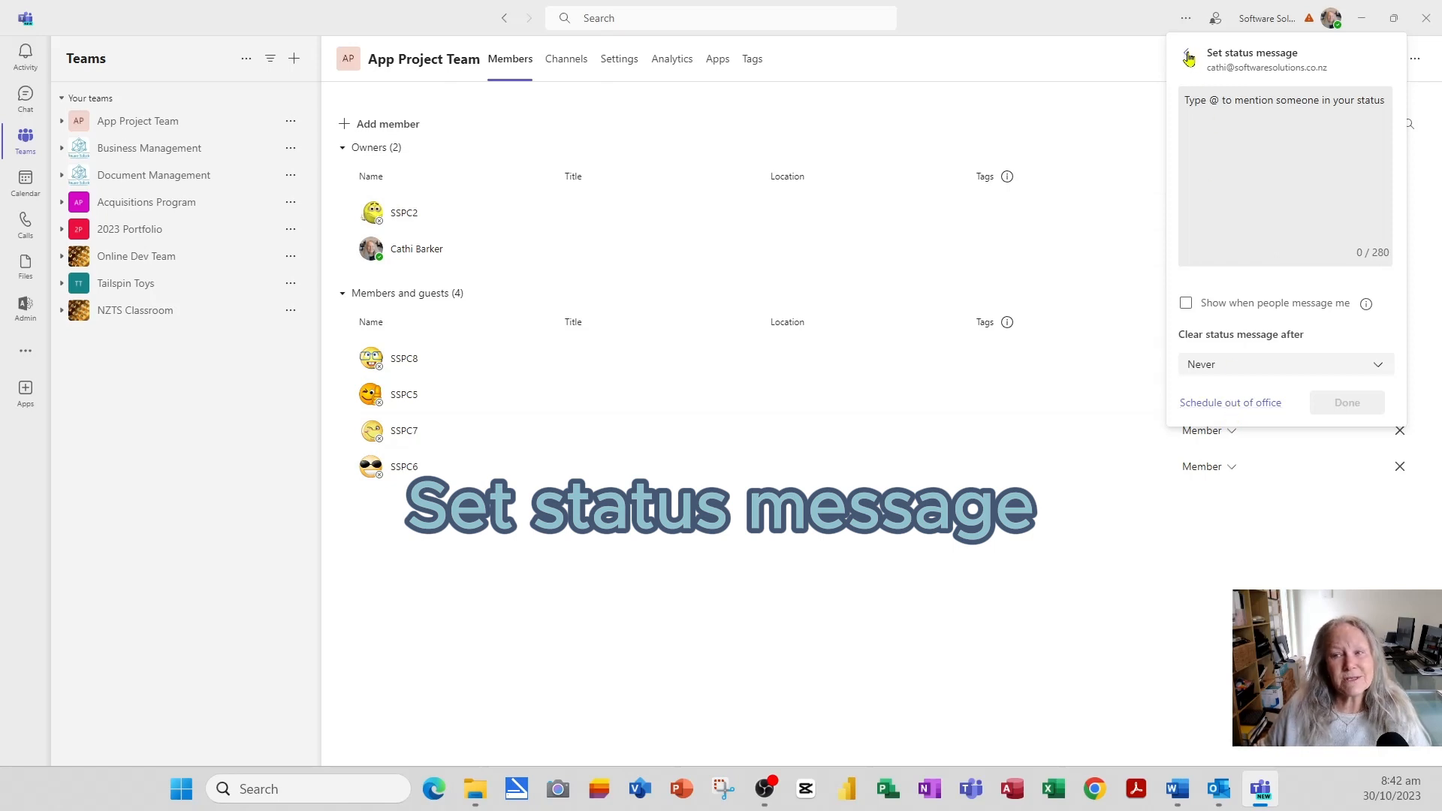
{"action": "left_click", "coordinate": [1187, 56]}
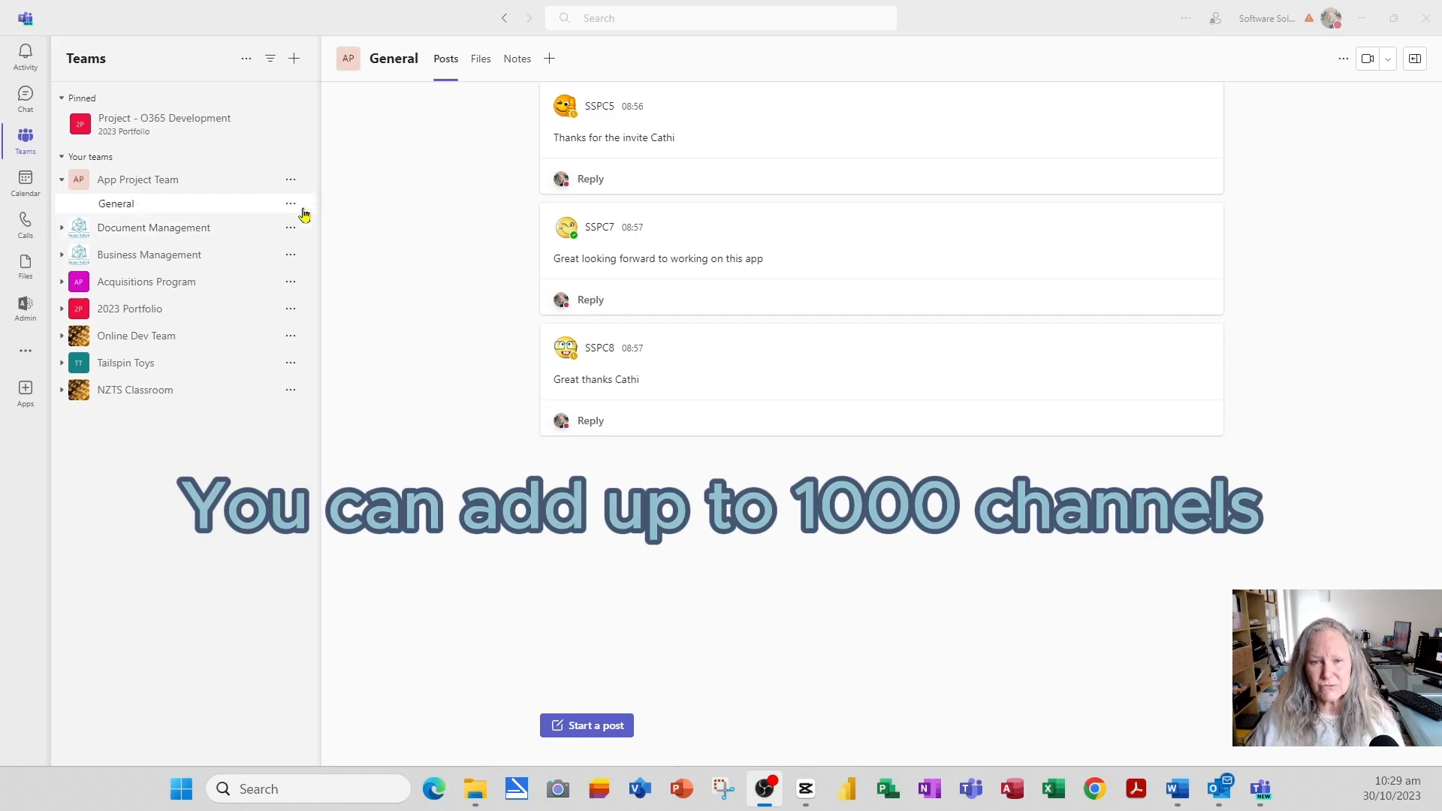
- Bring up the More options (...) menu for App Project Team in the Teams list
{"action": "left_click", "coordinate": [290, 181]}
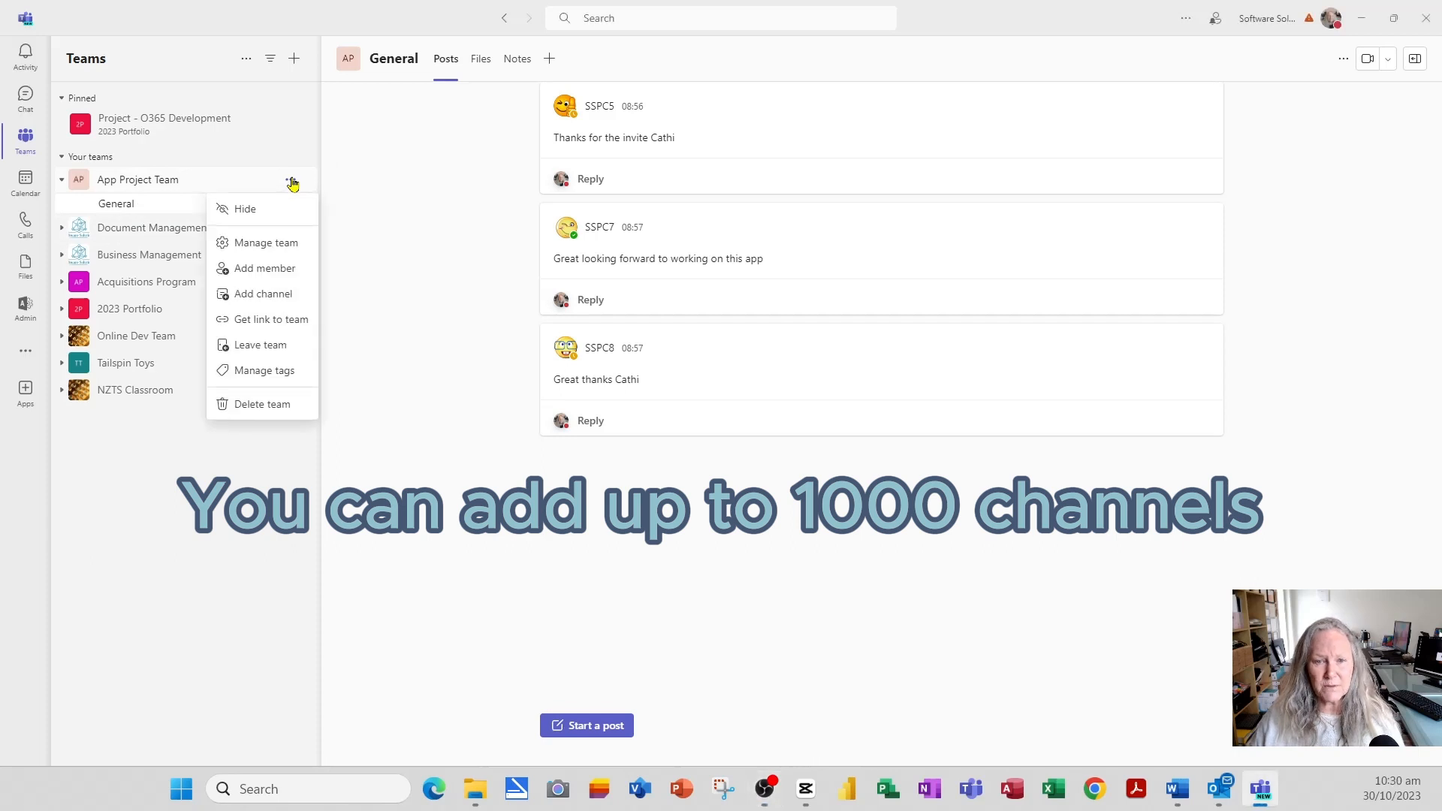
- Create a Standard channel named 'Digital Assets Web', auto-shown in everyone's channel list
{"action": "left_click", "coordinate": [279, 299]}
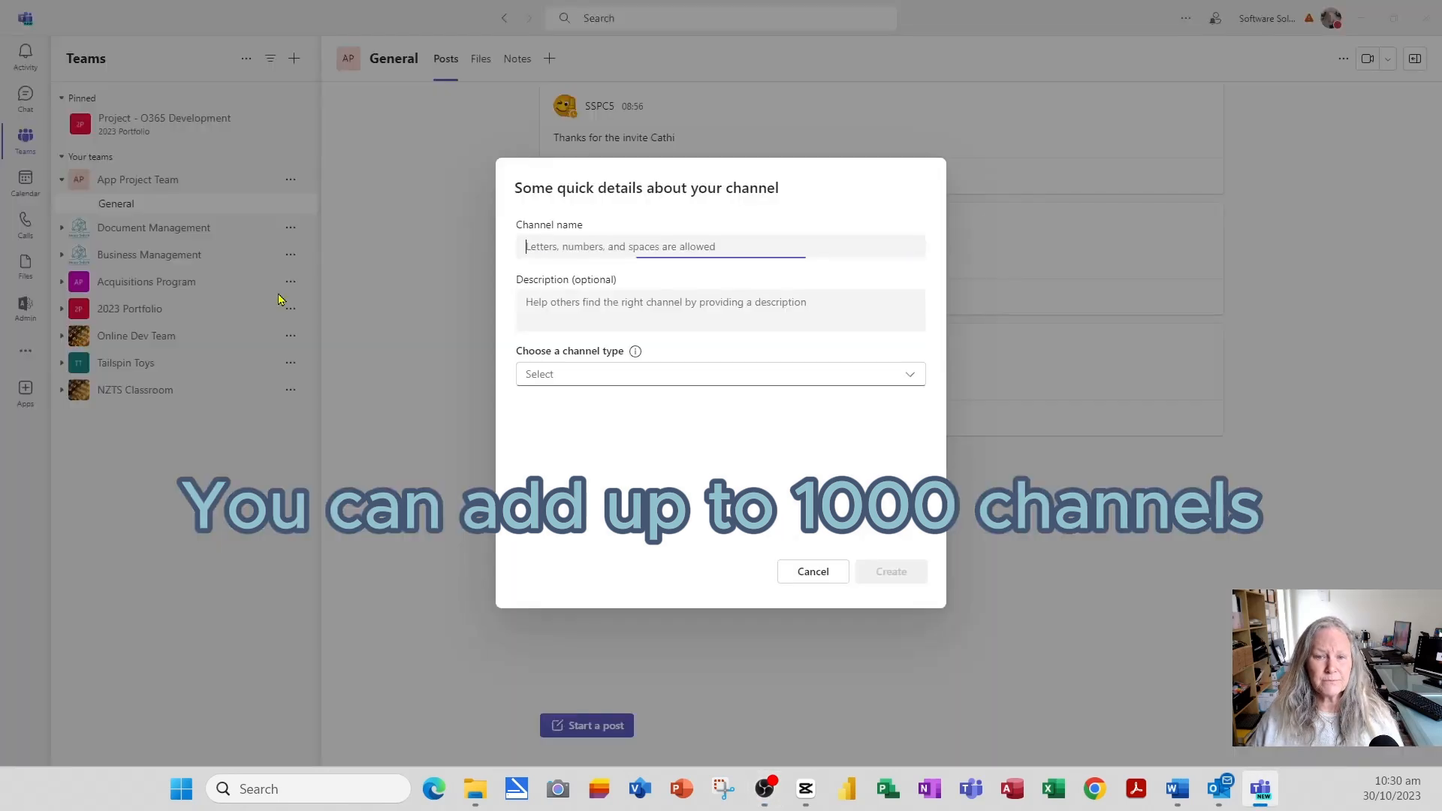
{"action": "type", "text": "D"}
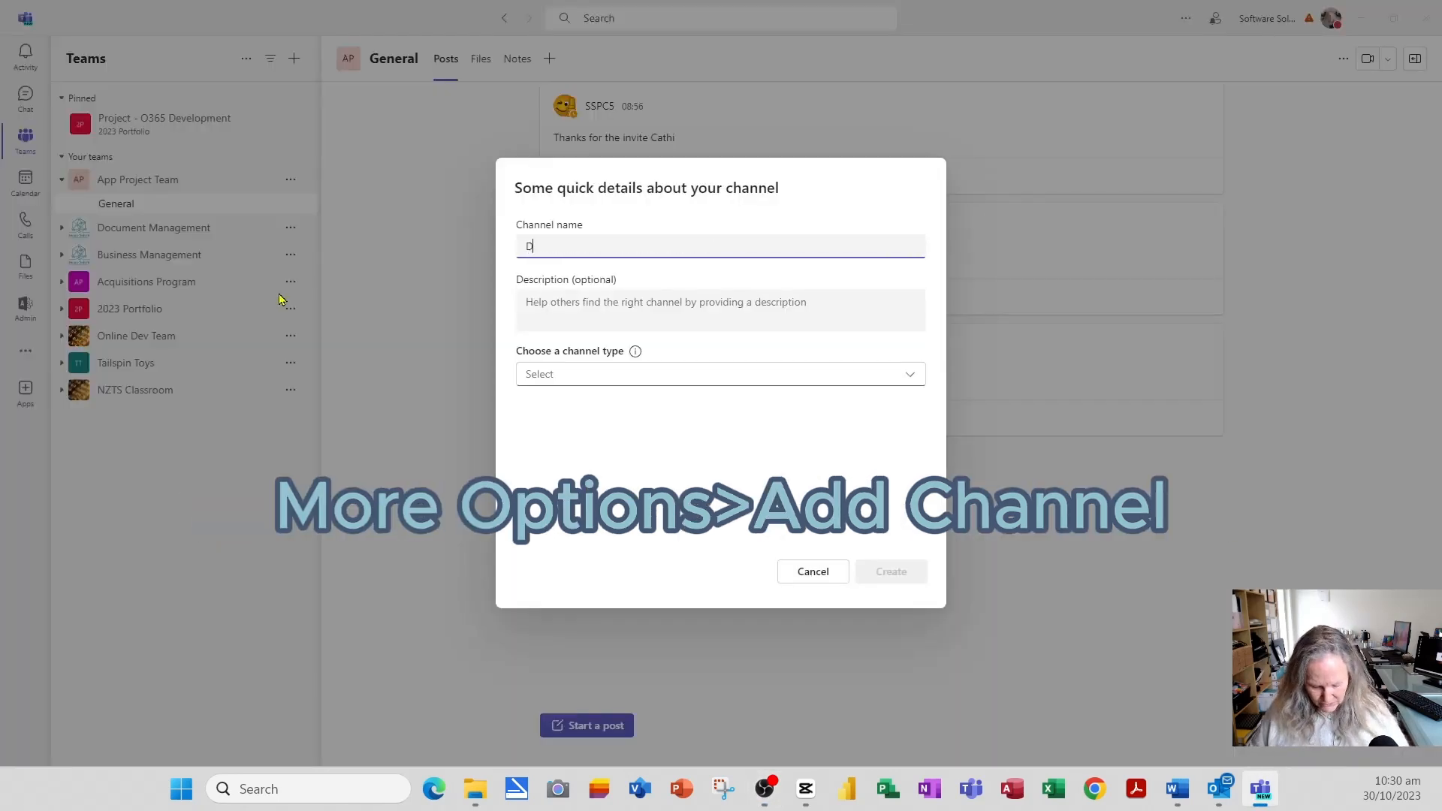
{"action": "type", "text": "ita"}
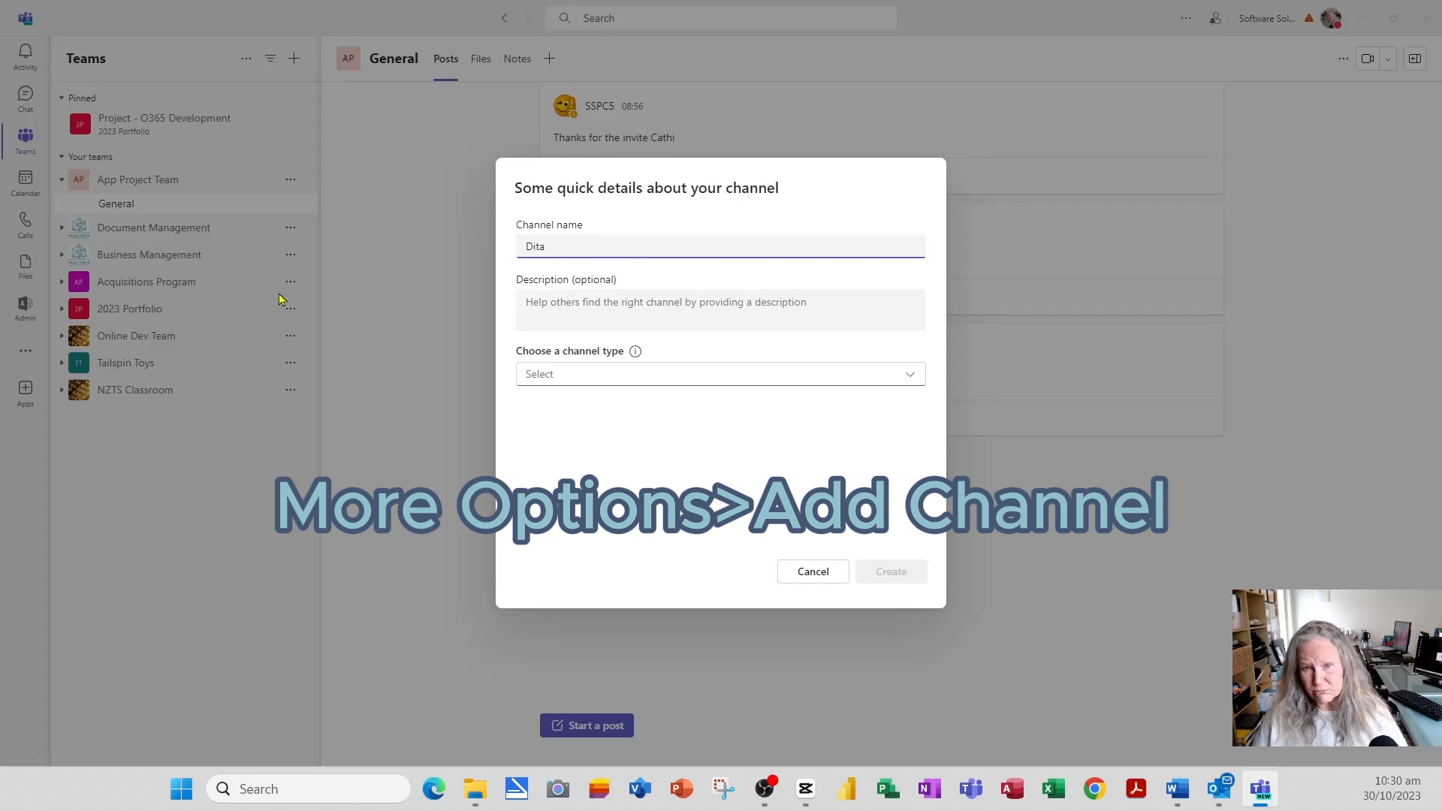
{"action": "key", "text": "BackSpace"}
{"action": "key", "text": "BackSpace"}
{"action": "type", "text": "git"}
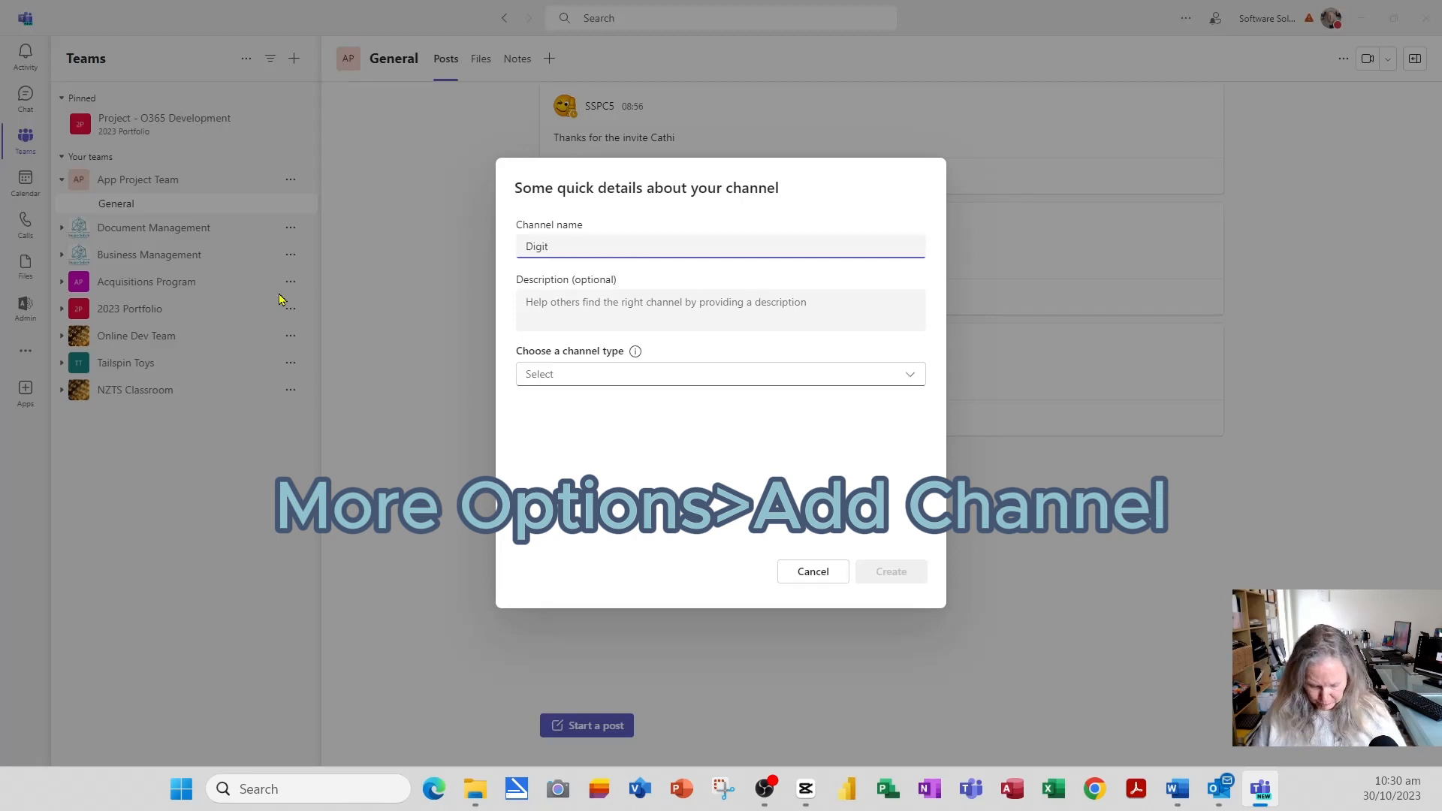
{"action": "type", "text": "al Assets"}
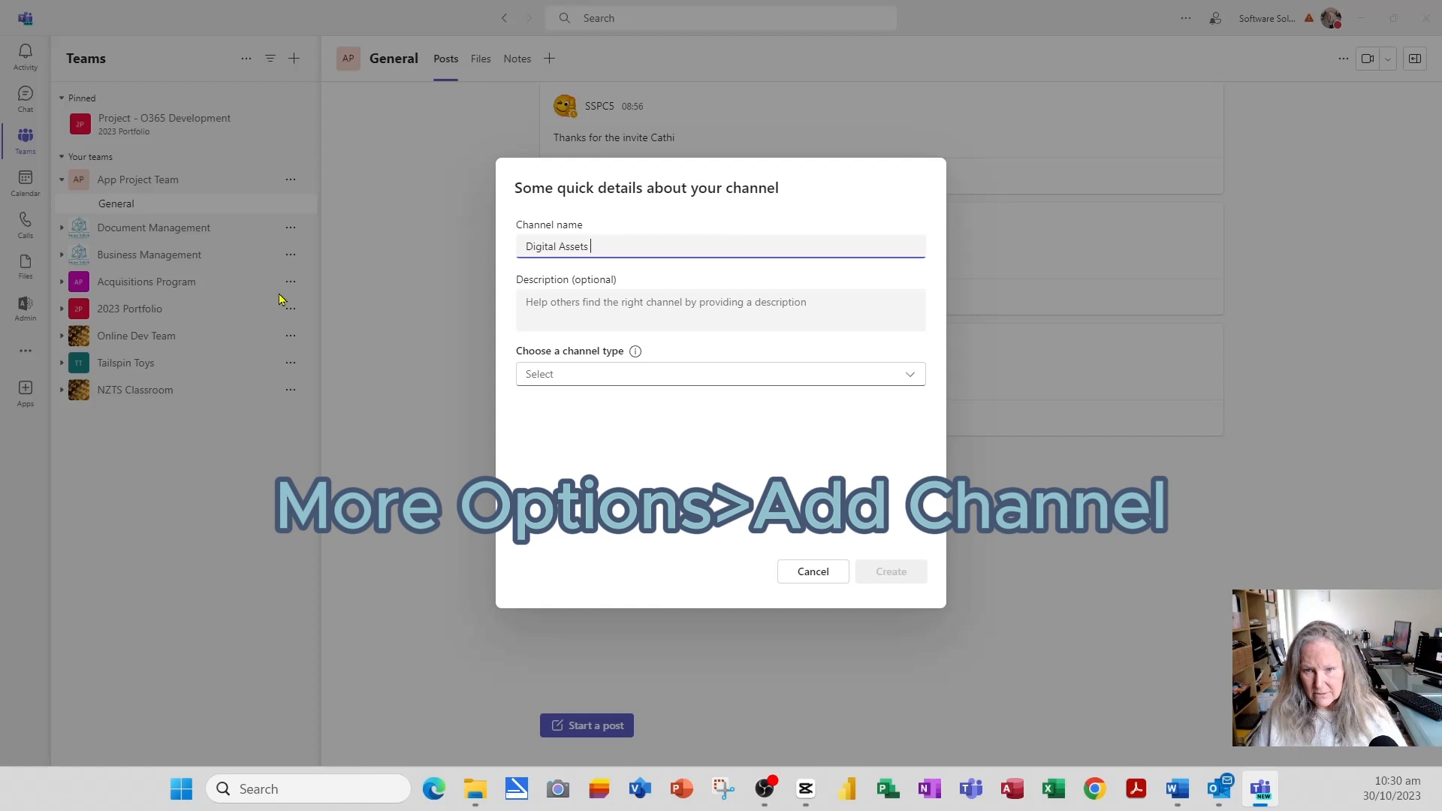
{"action": "type", "text": " Web"}
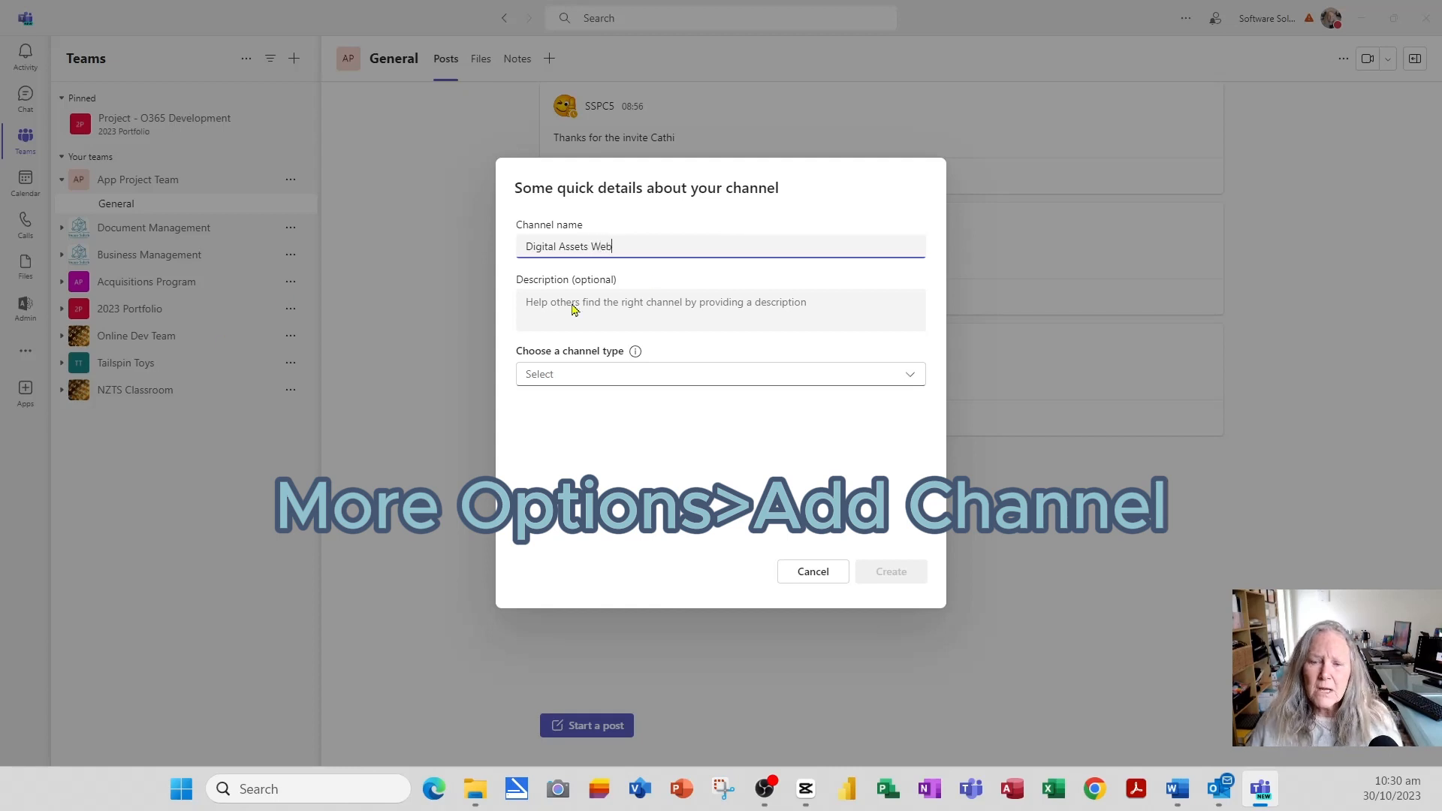
{"action": "left_click", "coordinate": [639, 377]}
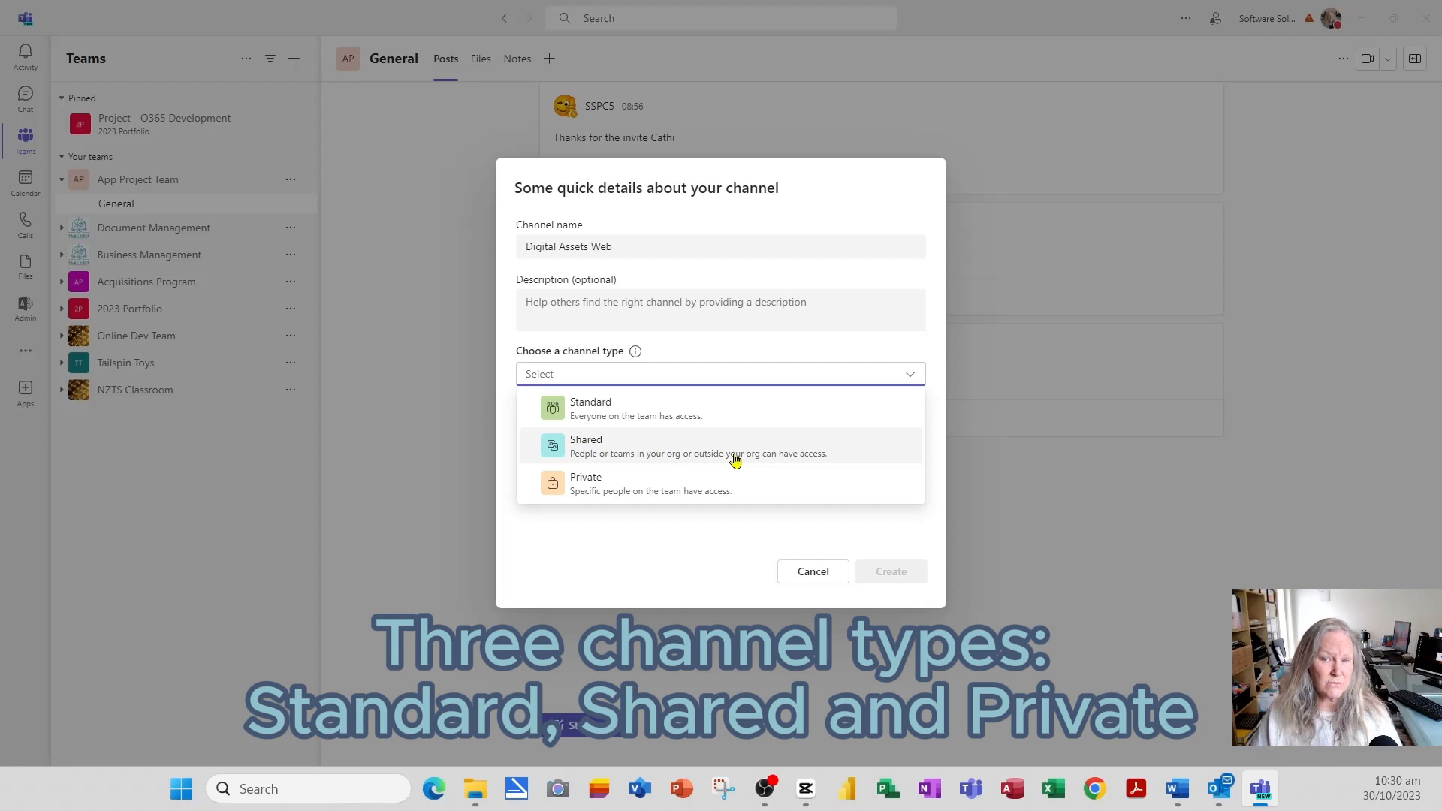
{"action": "left_click", "coordinate": [672, 417]}
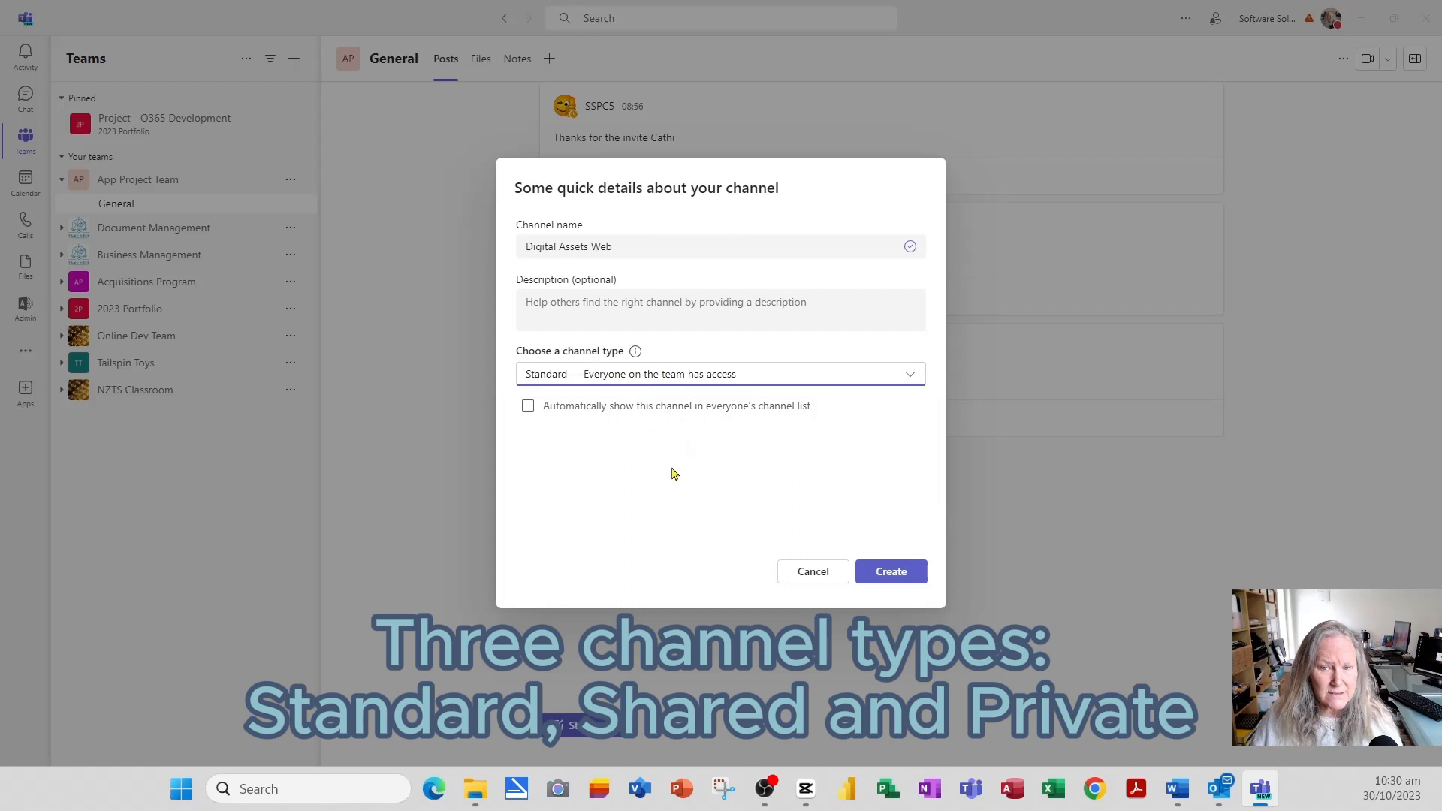
{"action": "left_click", "coordinate": [529, 408]}
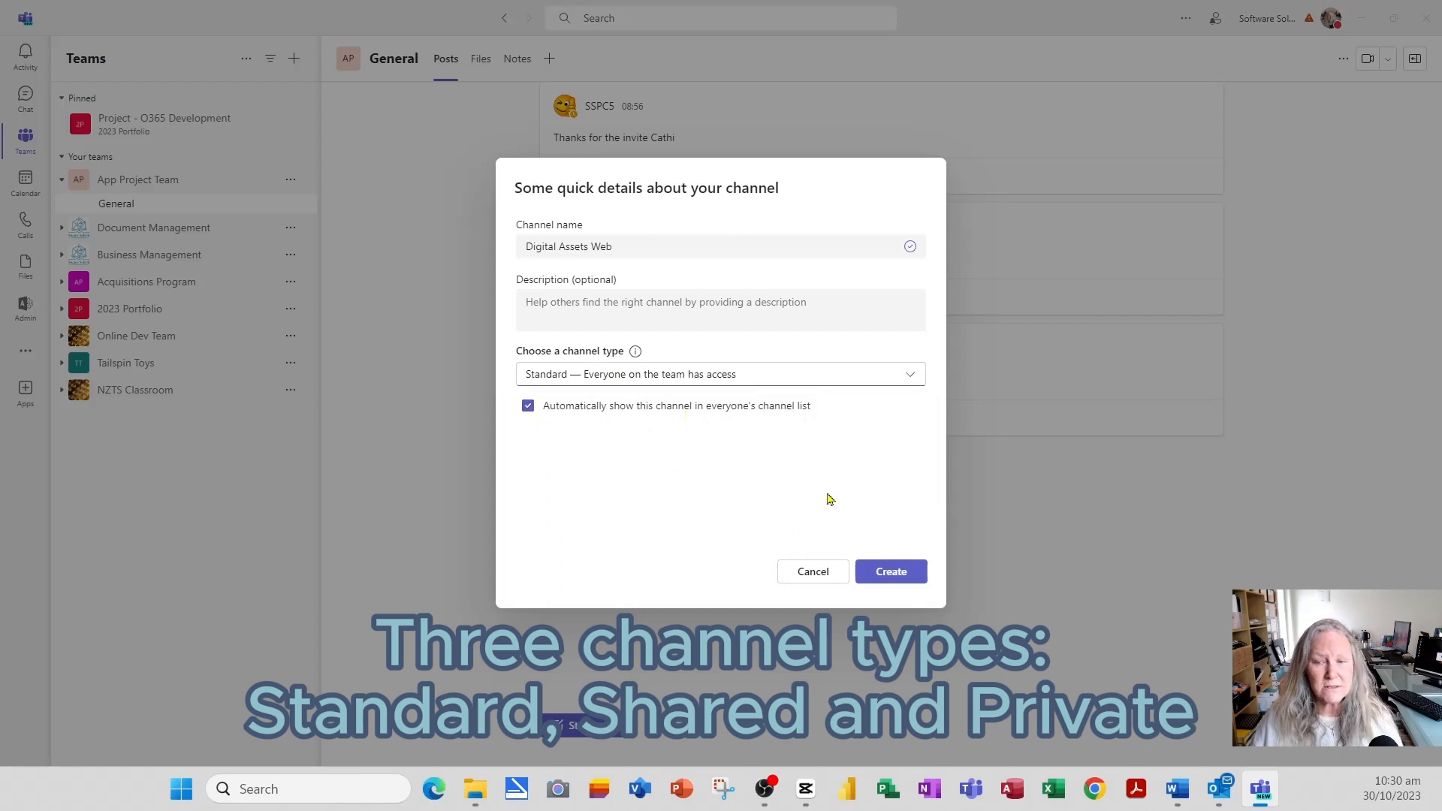
{"action": "left_click", "coordinate": [891, 574]}
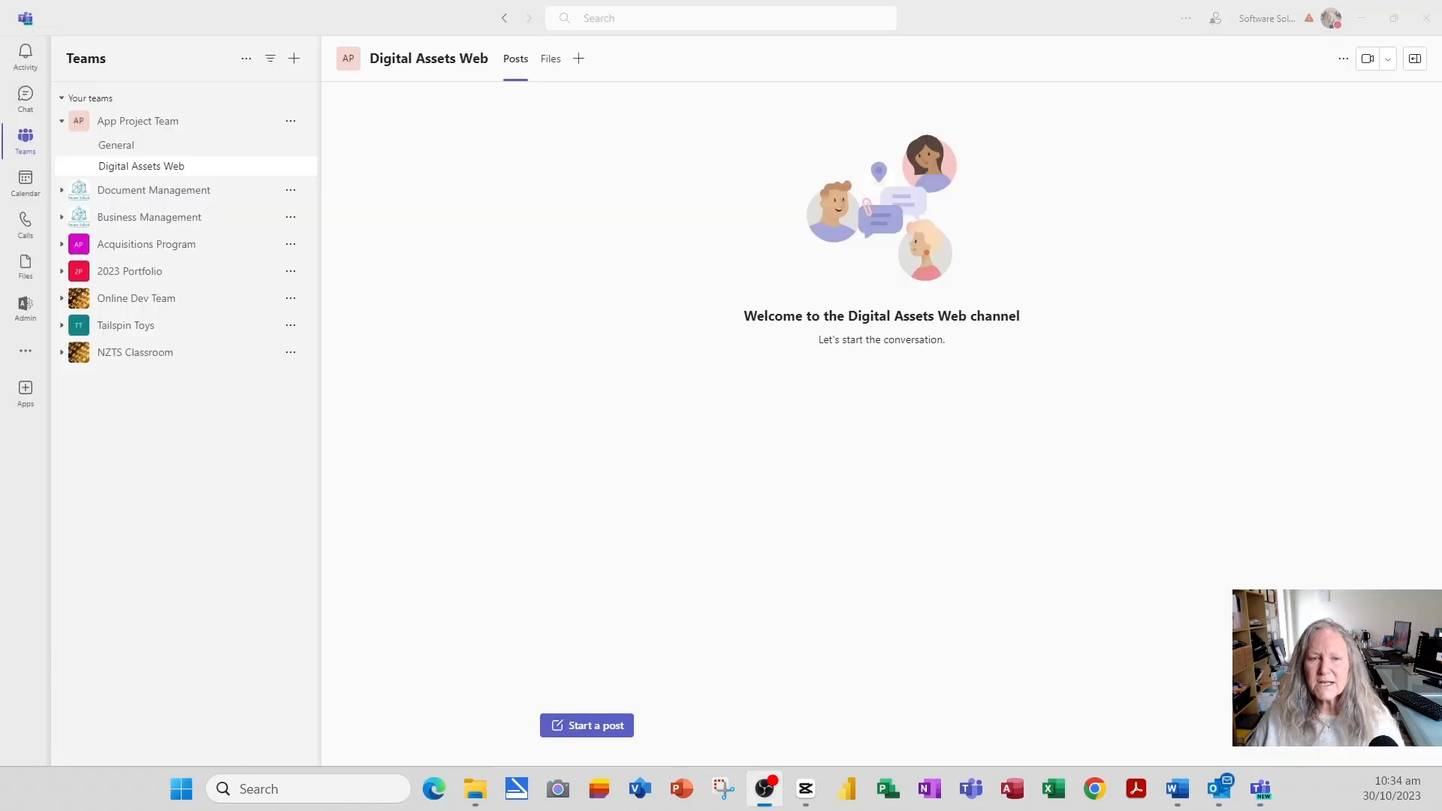
- Add a Standard channel named 'Design' to App Project Team, shown in everyone's channel list
{"action": "left_click", "coordinate": [290, 122]}
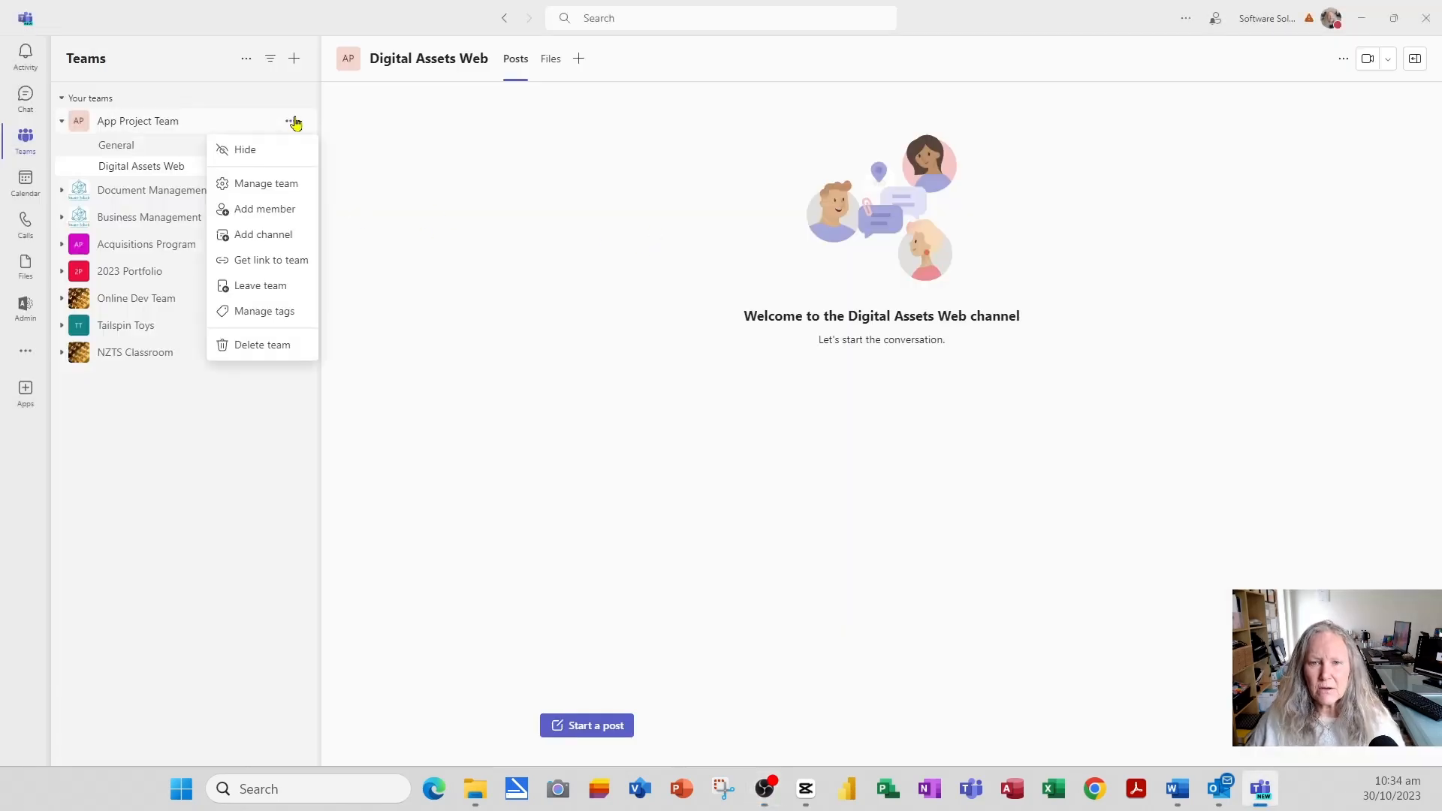
{"action": "left_click", "coordinate": [280, 239]}
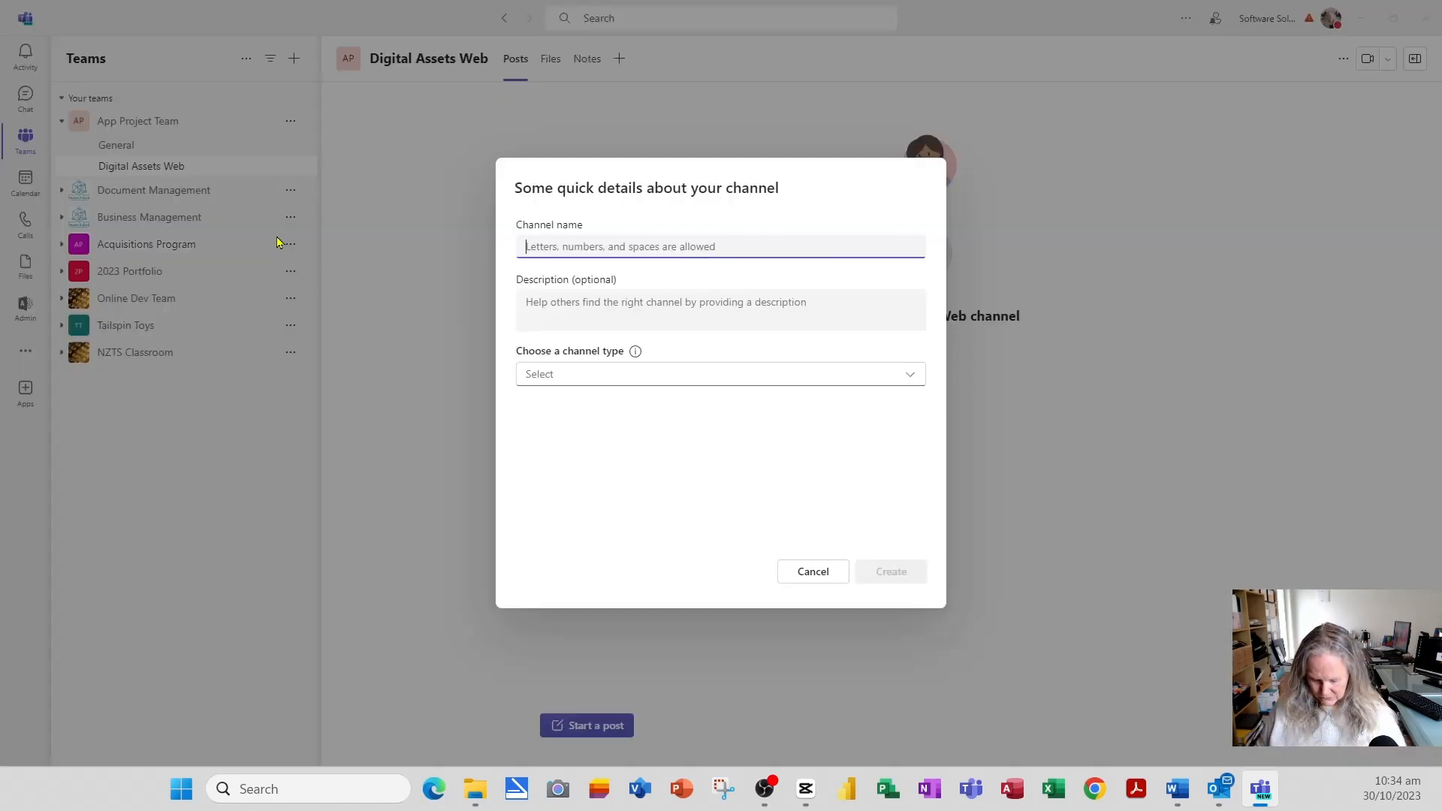
{"action": "type", "text": "Design"}
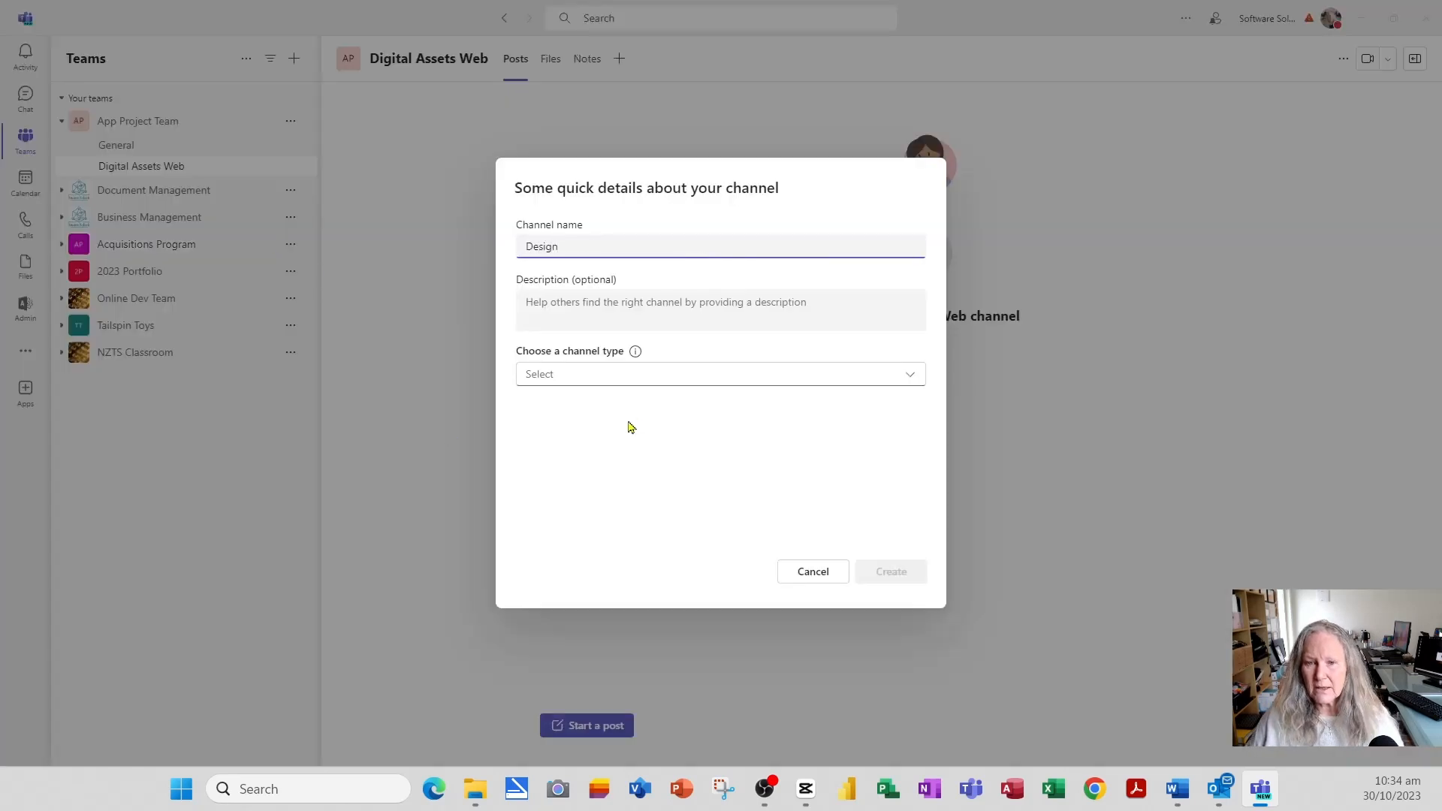
{"action": "left_click", "coordinate": [599, 378]}
{"action": "left_click", "coordinate": [597, 415]}
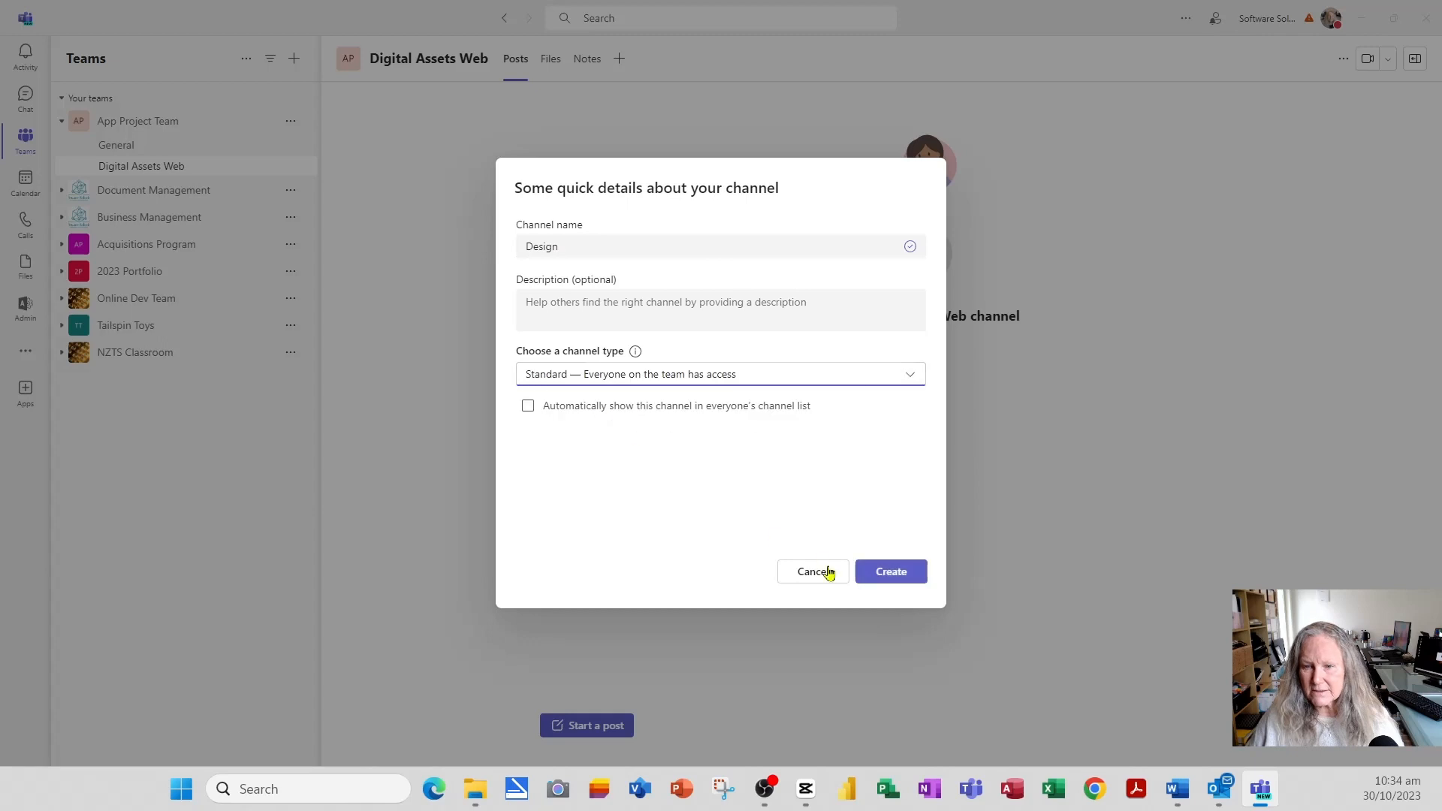
{"action": "left_click", "coordinate": [647, 407]}
{"action": "left_click", "coordinate": [905, 577]}
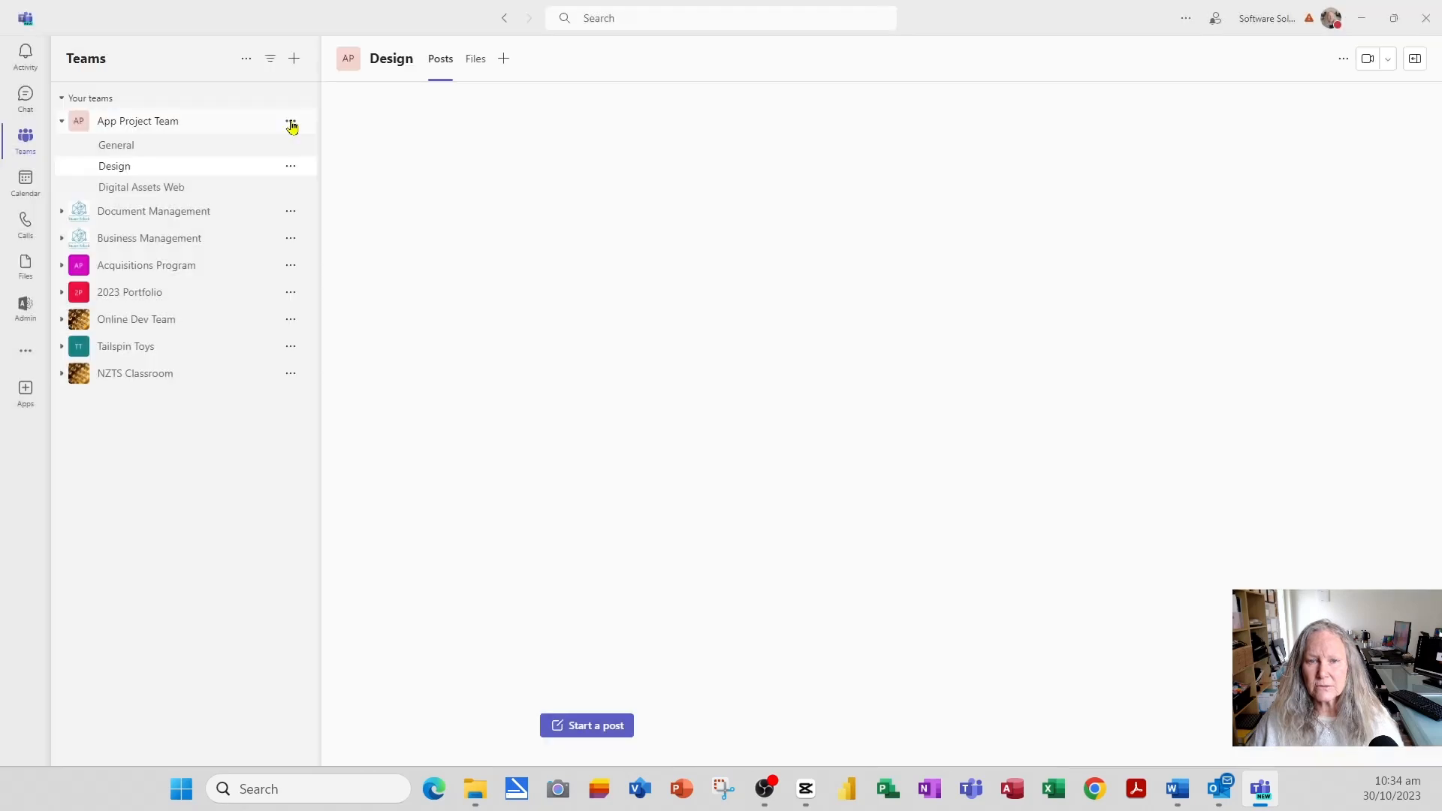
- Add a second Standard channel, 'Go to Market Plan', shown in everyone's channel list
{"action": "left_click", "coordinate": [291, 123]}
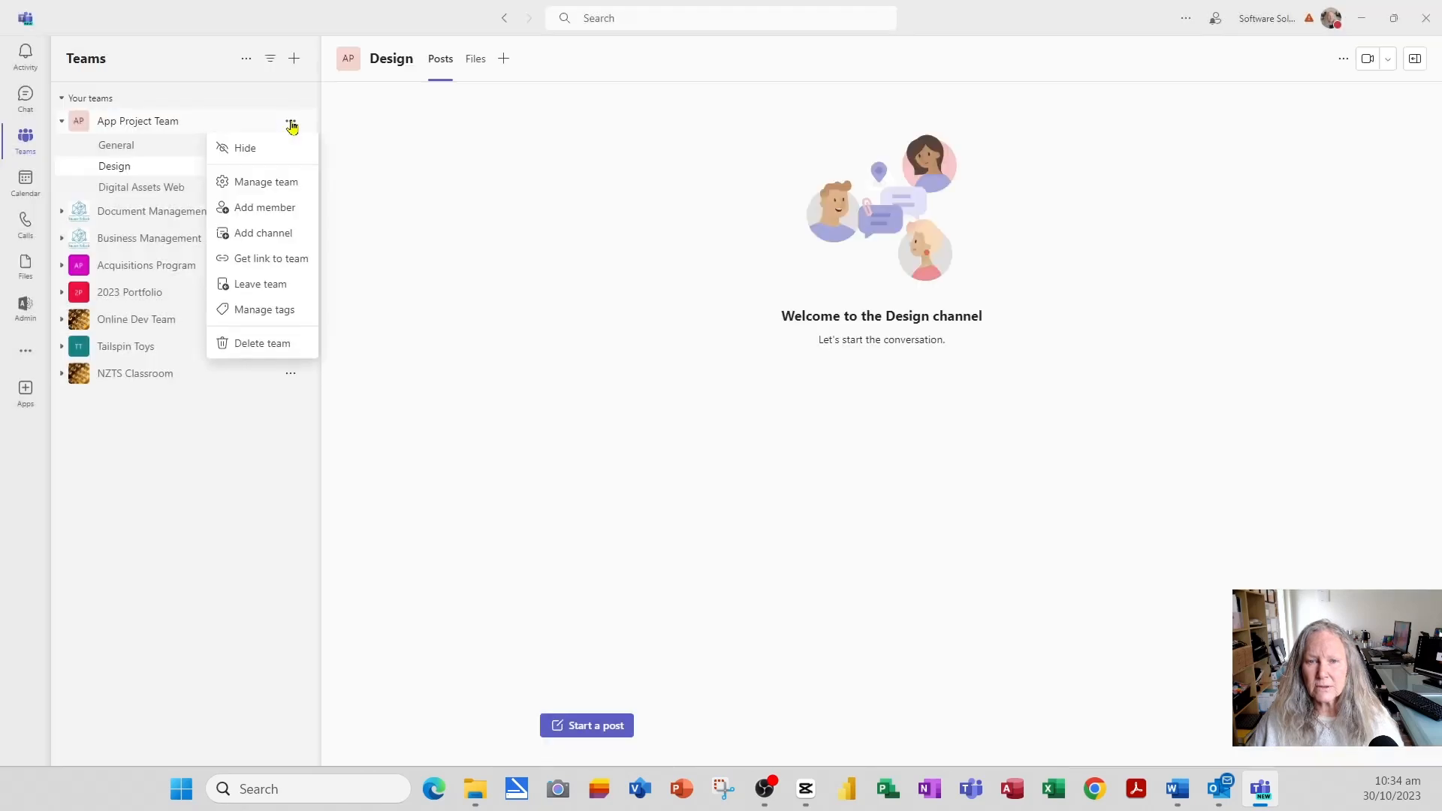
{"action": "left_click", "coordinate": [268, 235]}
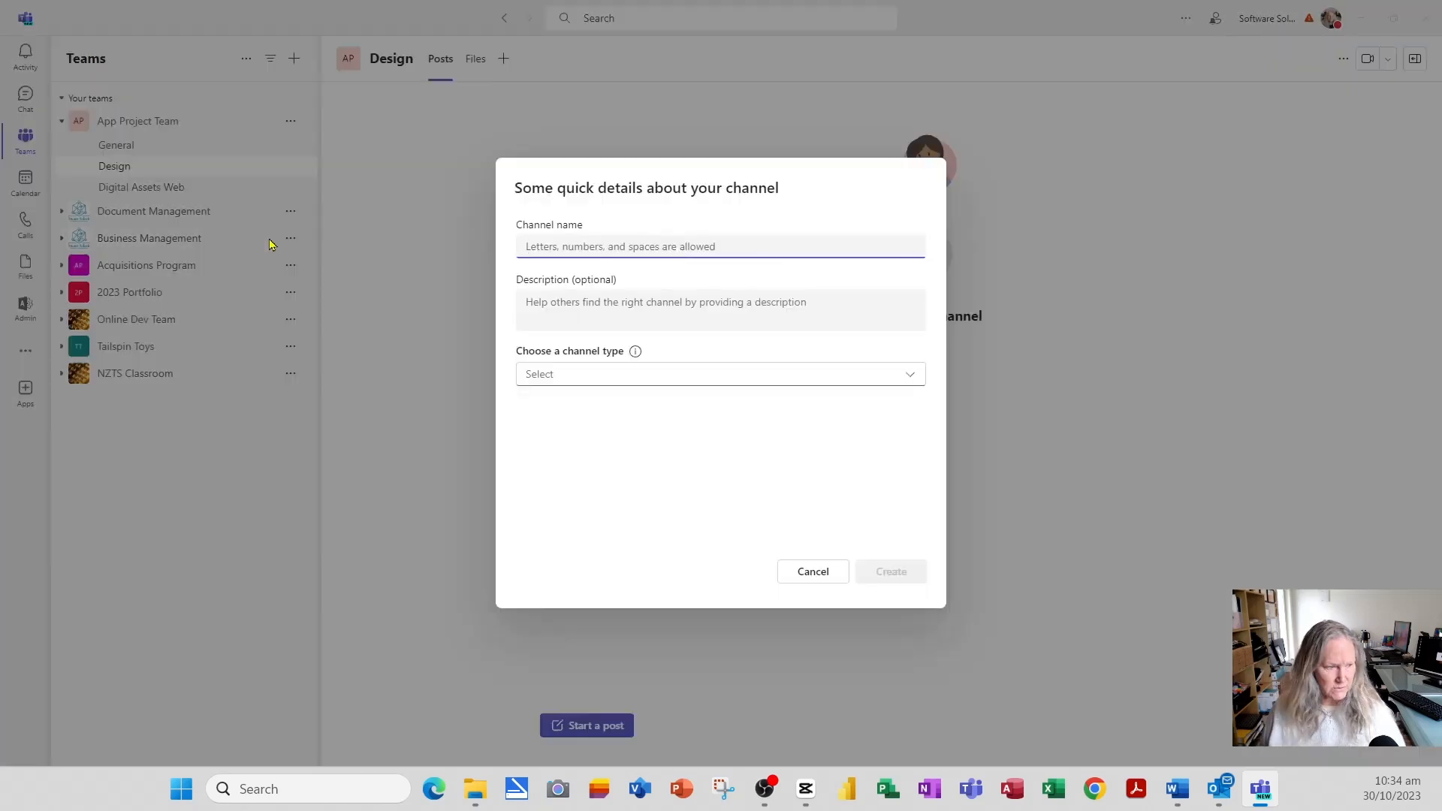
{"action": "type", "text": "G"}
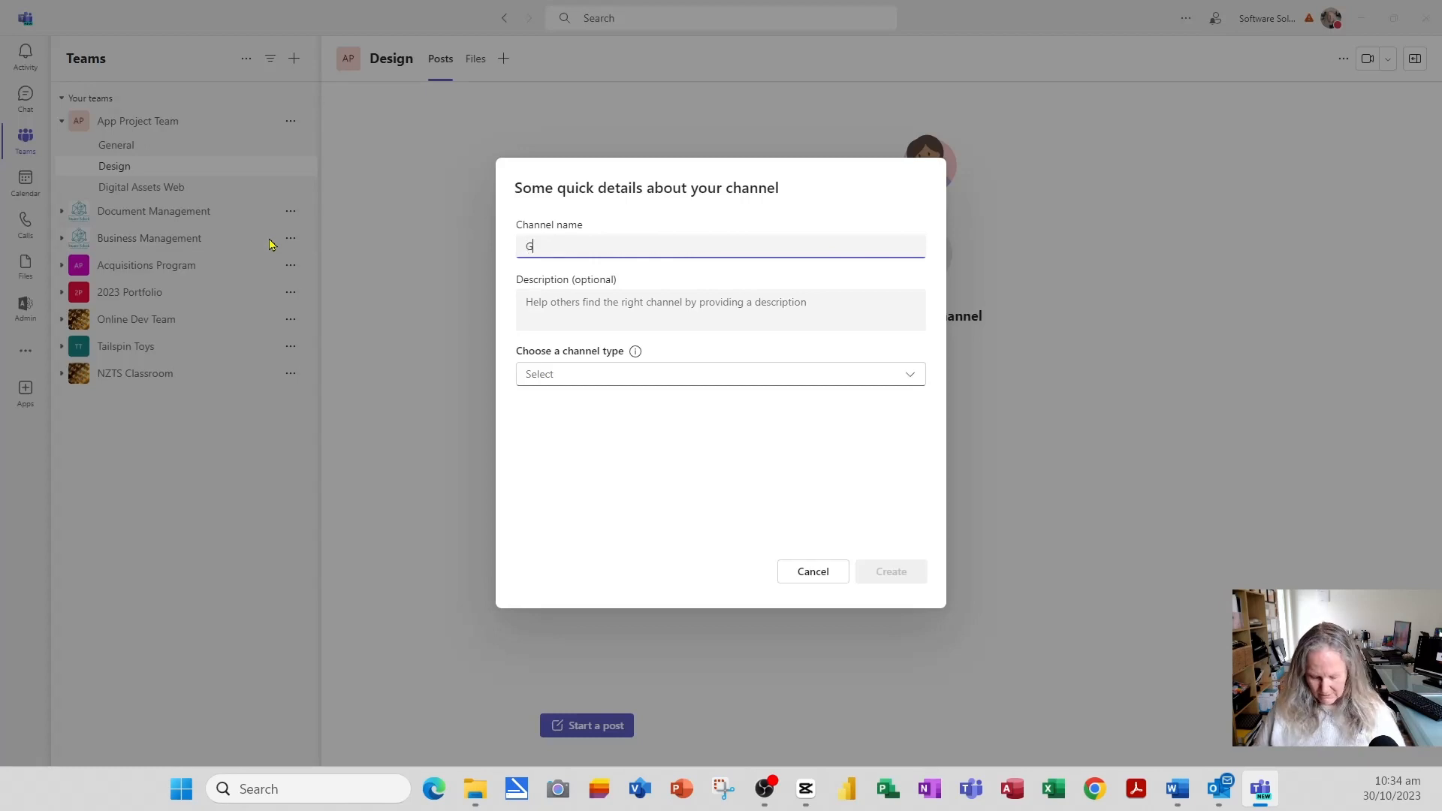
{"action": "type", "text": "o to Market Plan"}
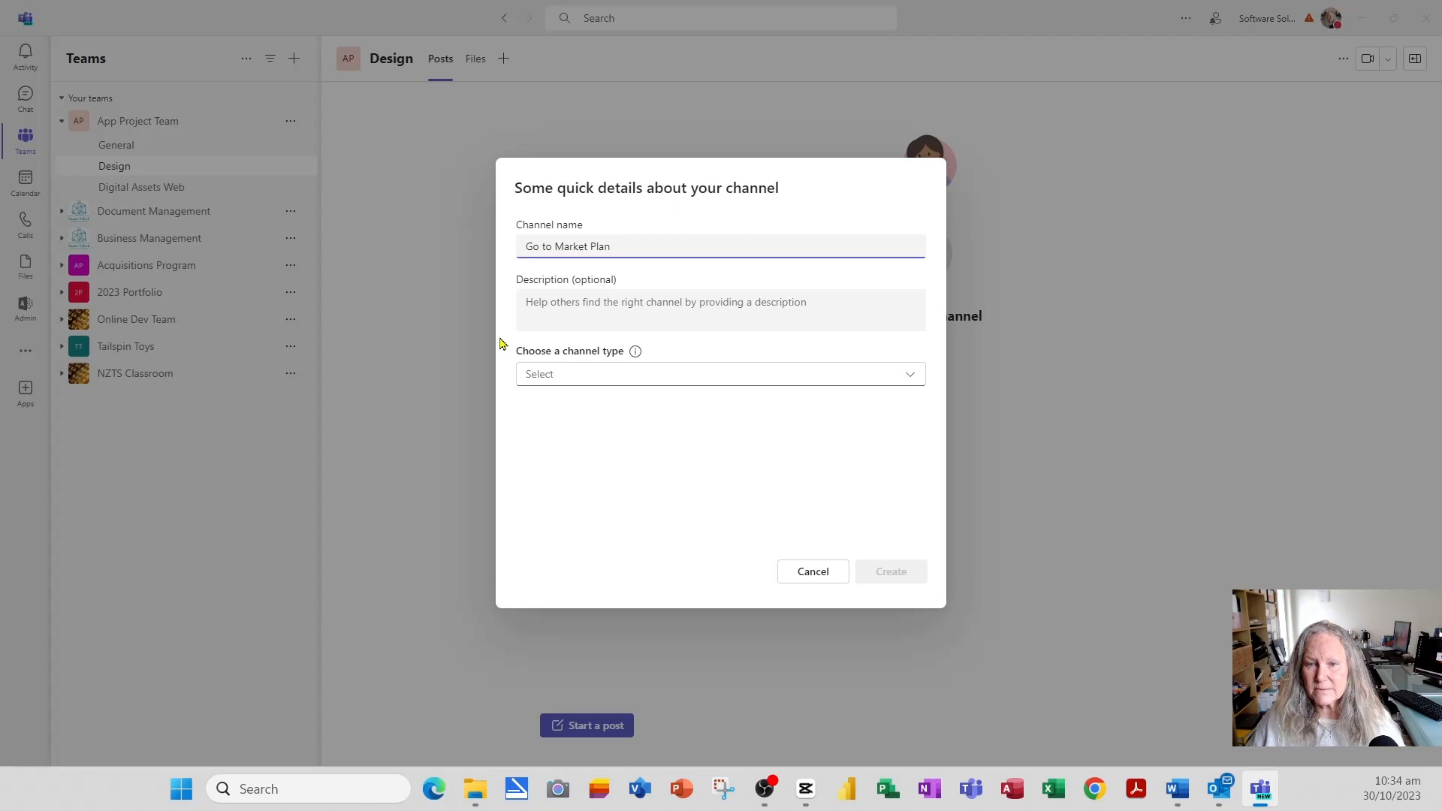
{"action": "left_click", "coordinate": [567, 377]}
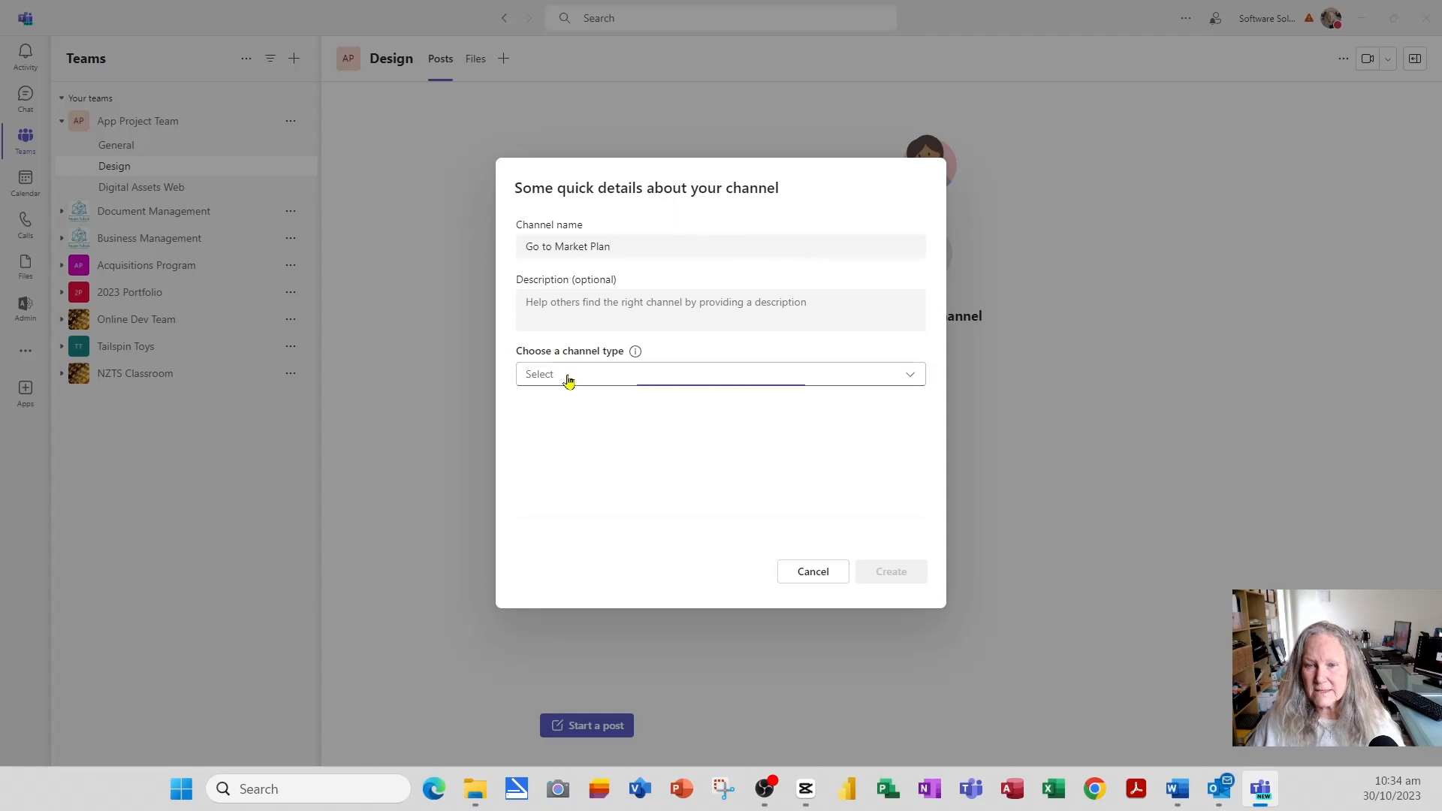
{"action": "left_click", "coordinate": [569, 413]}
{"action": "left_click", "coordinate": [647, 408]}
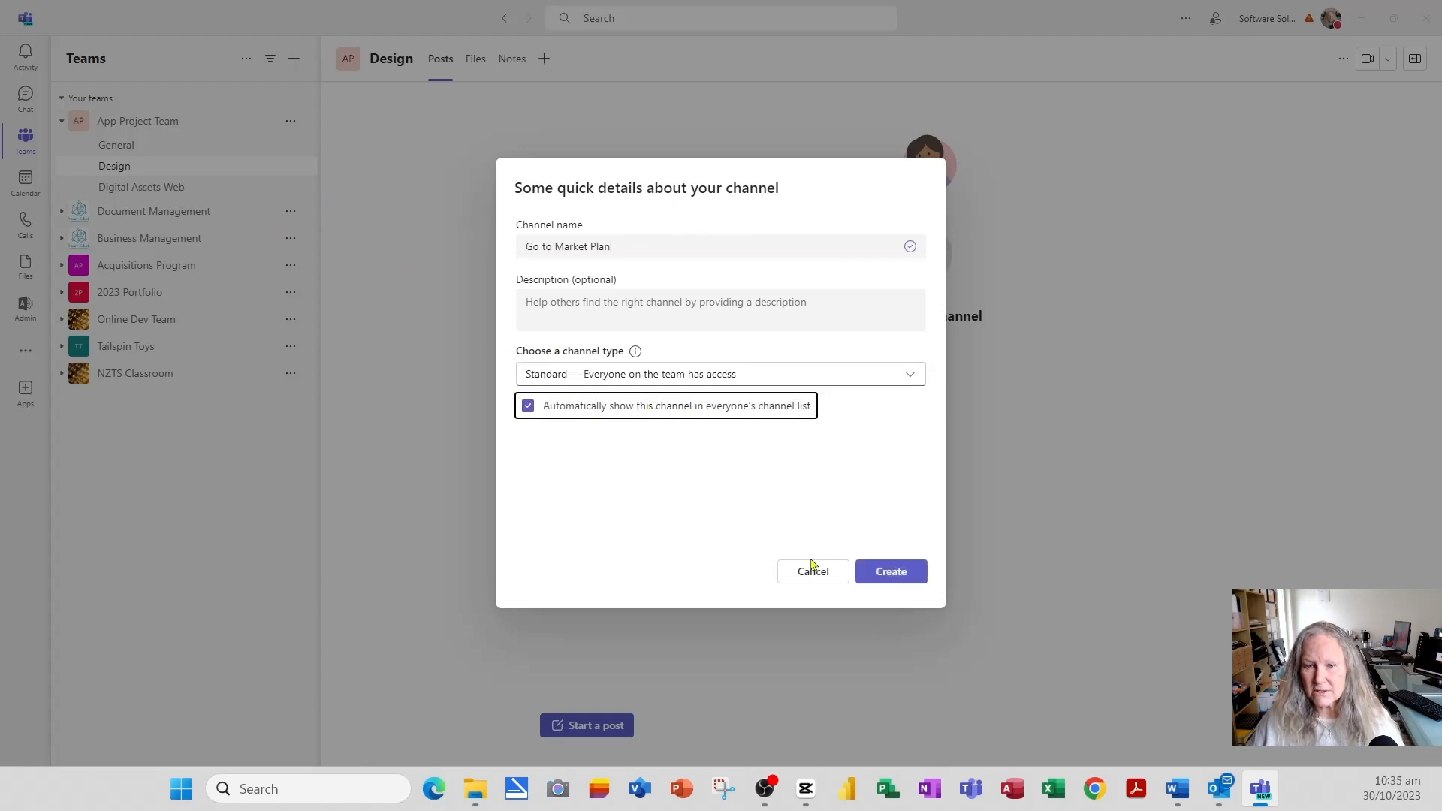
{"action": "left_click", "coordinate": [909, 574]}
{"action": "left_click", "coordinate": [290, 121]}
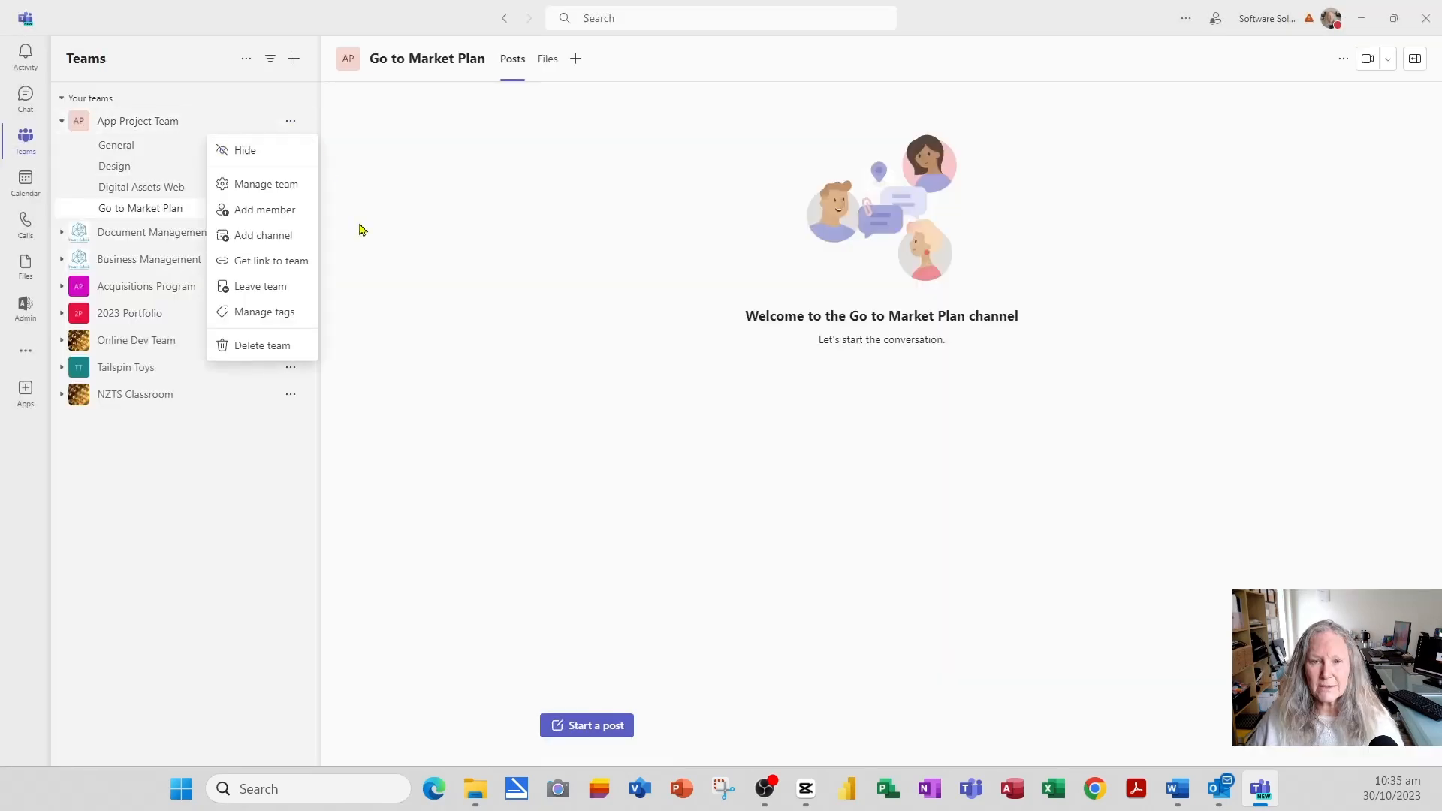
- Create the Standard channel 'Research and Development', fixing the 'Ressearch' typo, shown to everyone
{"action": "left_click", "coordinate": [280, 235]}
{"action": "type", "text": "Resse"}
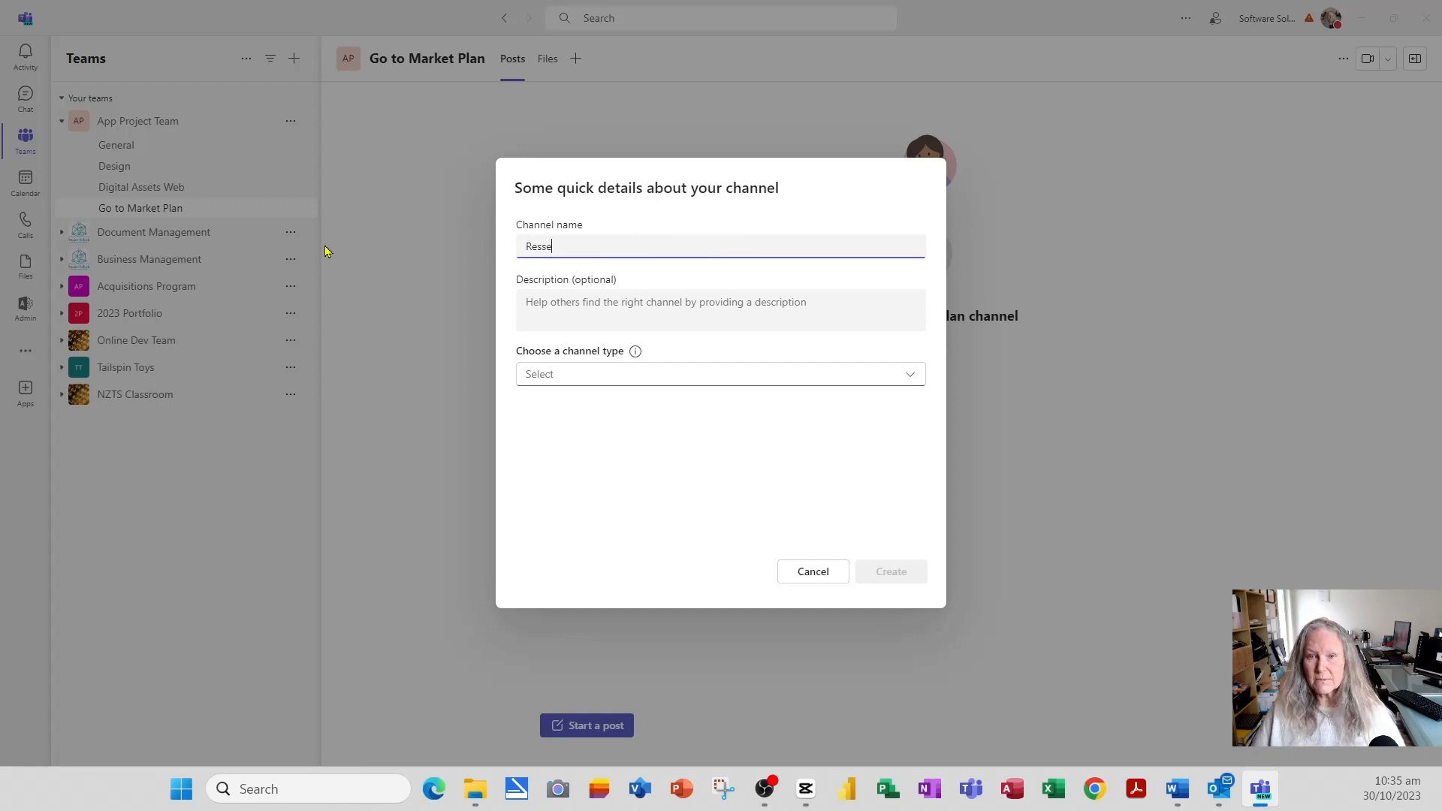
{"action": "type", "text": "arch and Devel"}
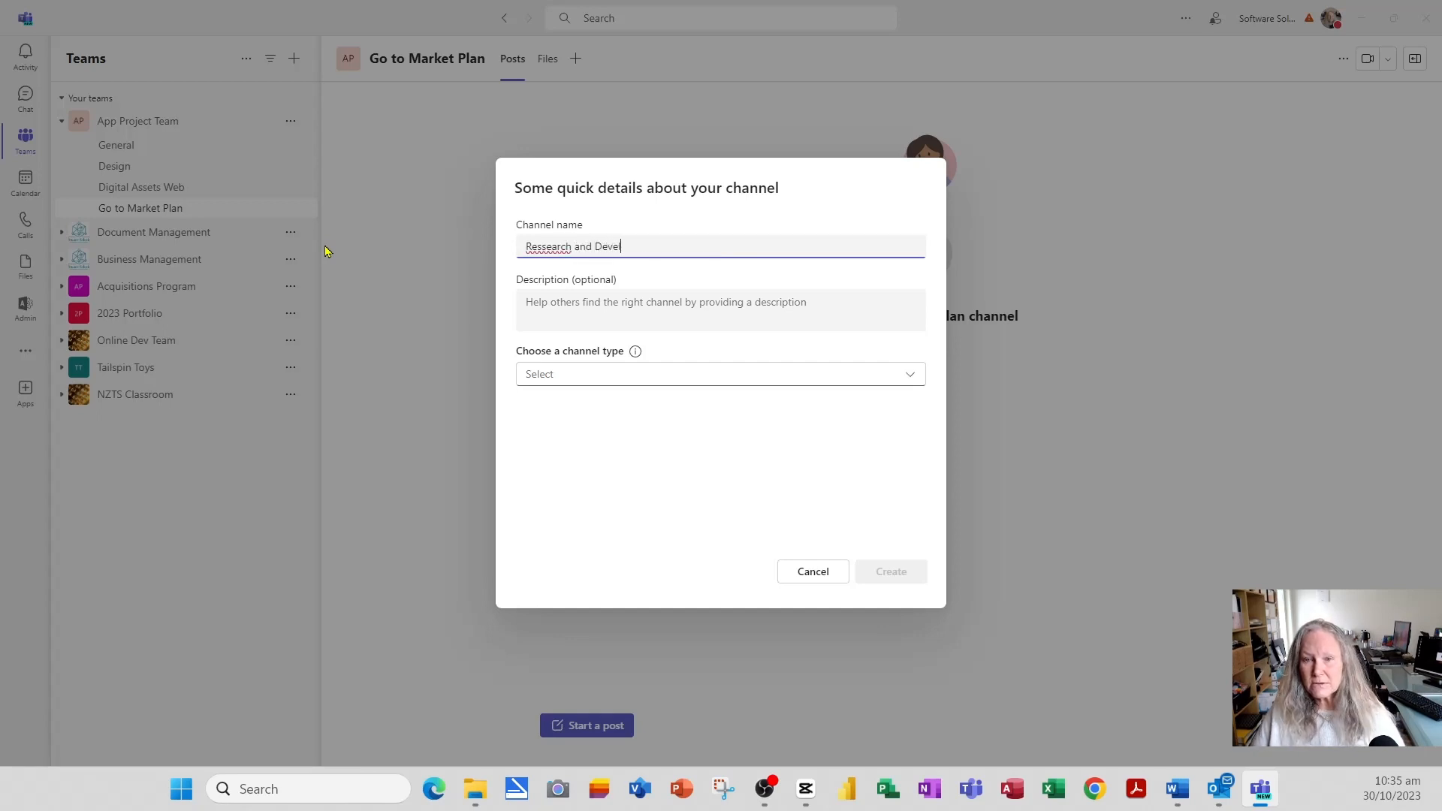
{"action": "type", "text": "opment"}
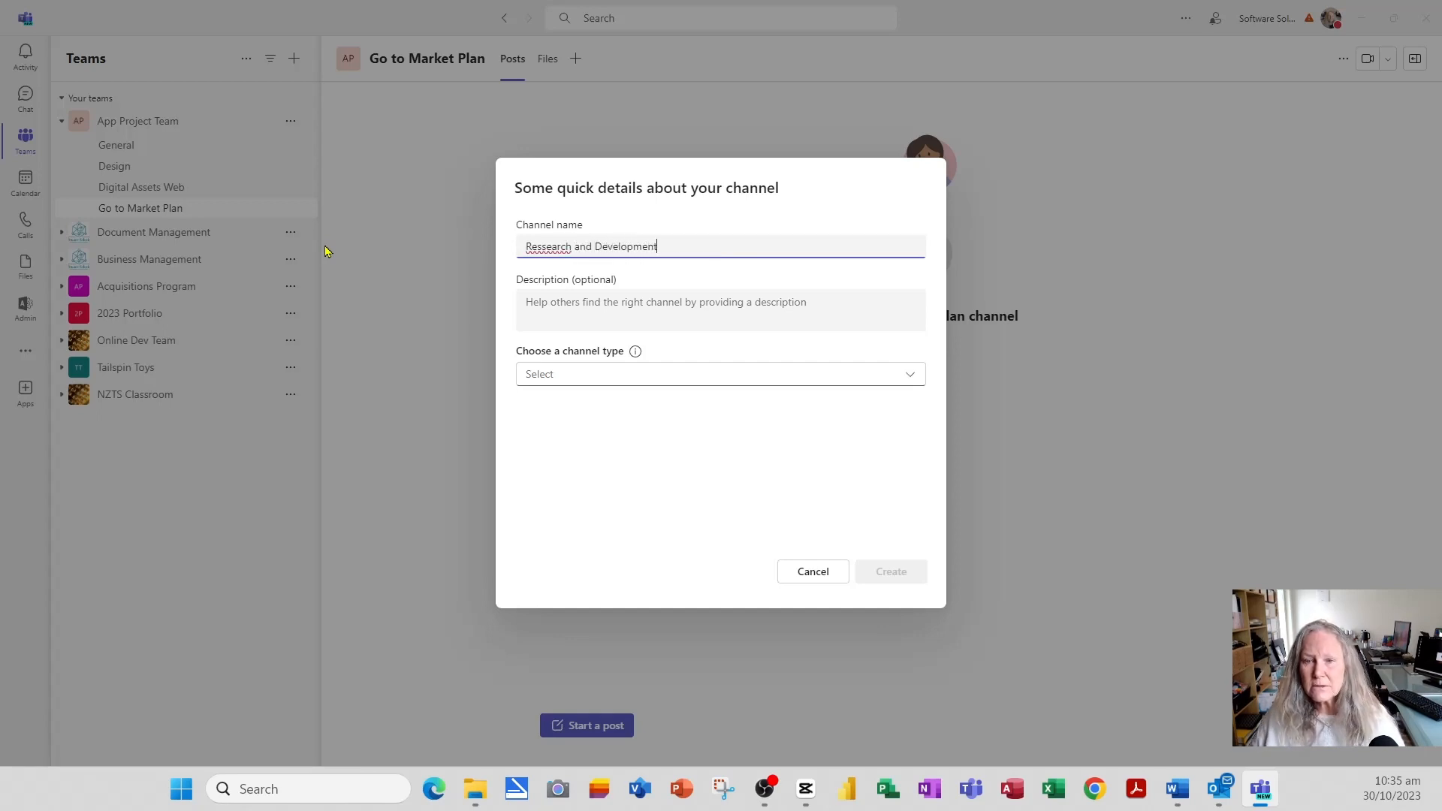
{"action": "right_click", "coordinate": [551, 246]}
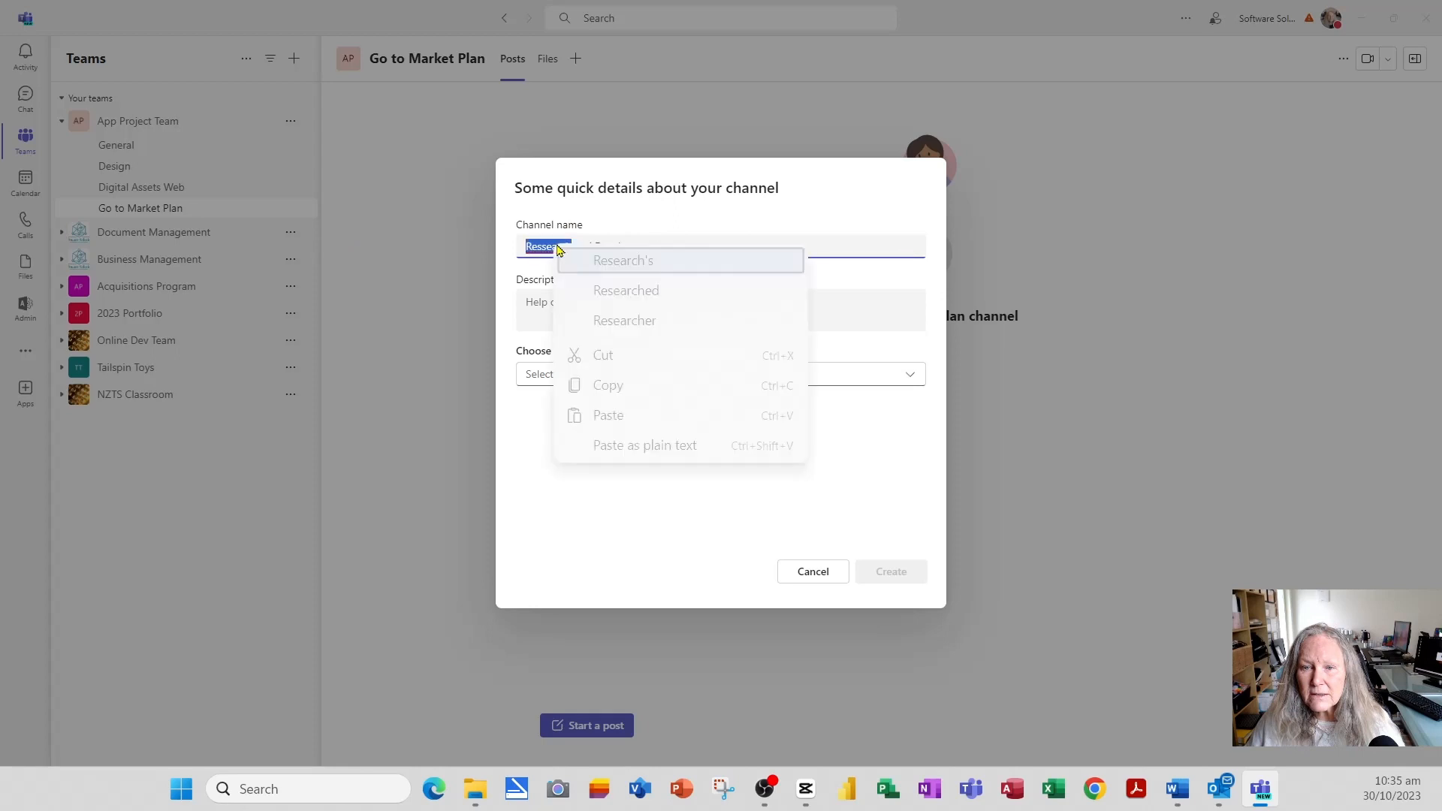
{"action": "left_click", "coordinate": [660, 262]}
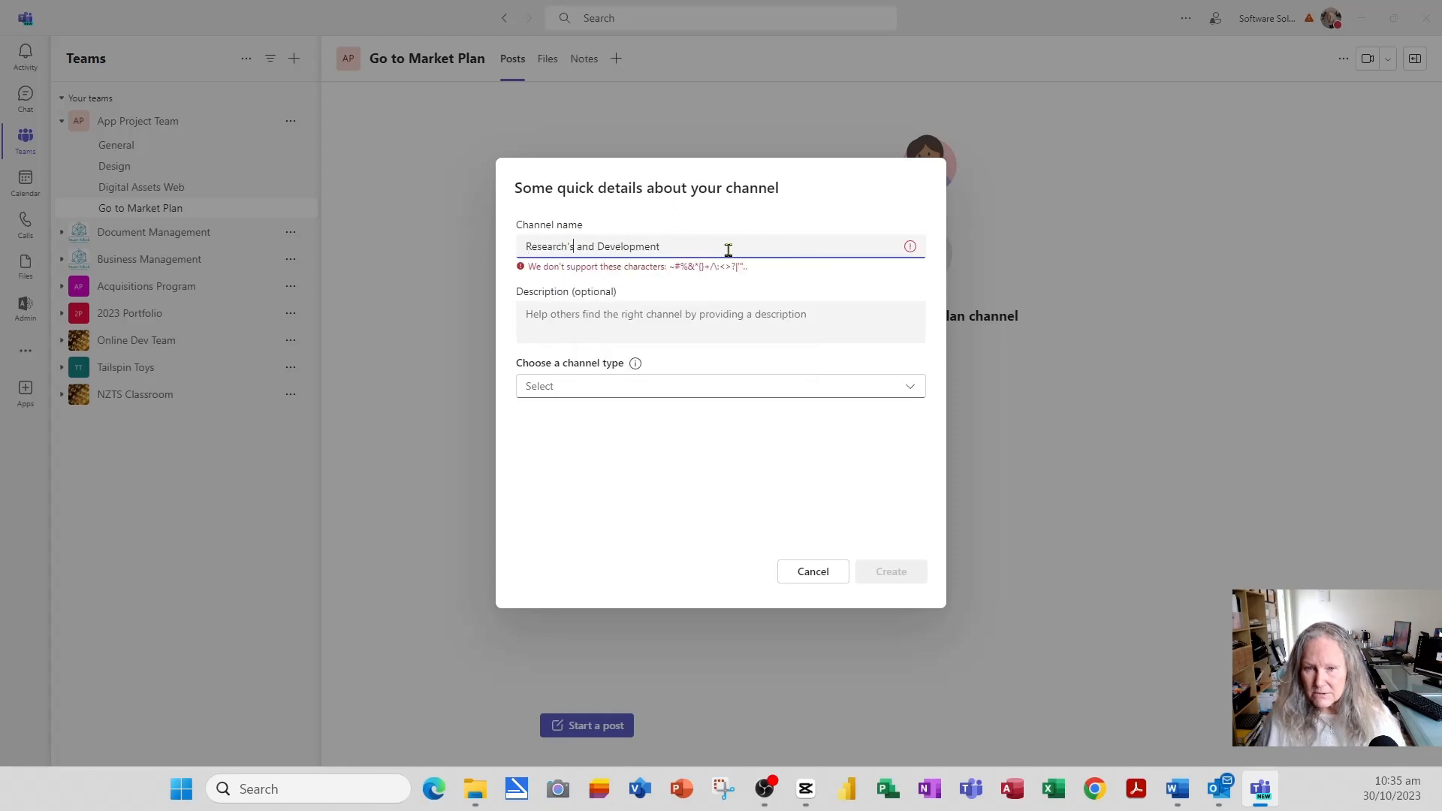
{"action": "key", "text": "BackSpace"}
{"action": "key", "text": "BackSpace"}
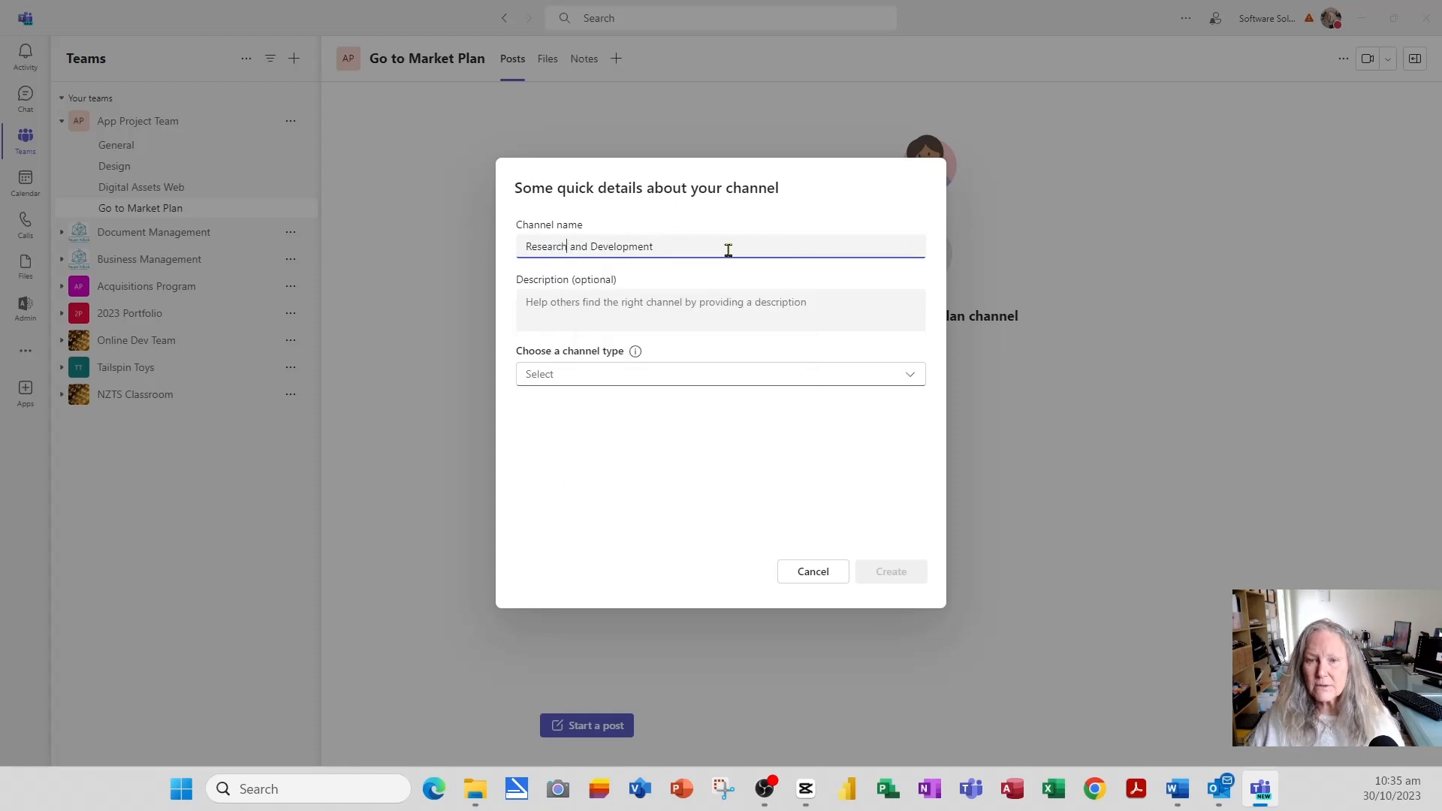
{"action": "left_click", "coordinate": [541, 375]}
{"action": "left_click", "coordinate": [596, 413]}
{"action": "left_click", "coordinate": [705, 409]}
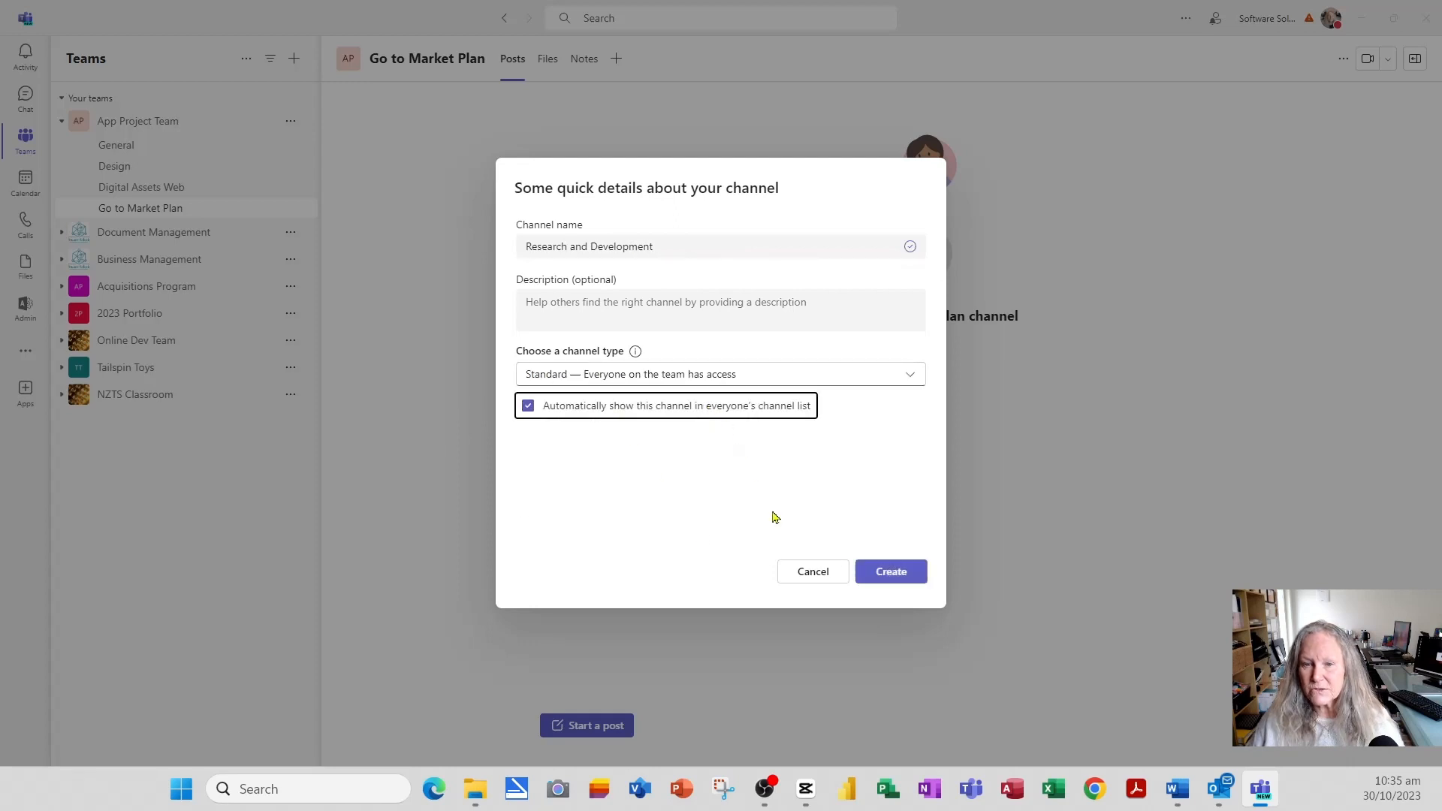
{"action": "left_click", "coordinate": [893, 574]}
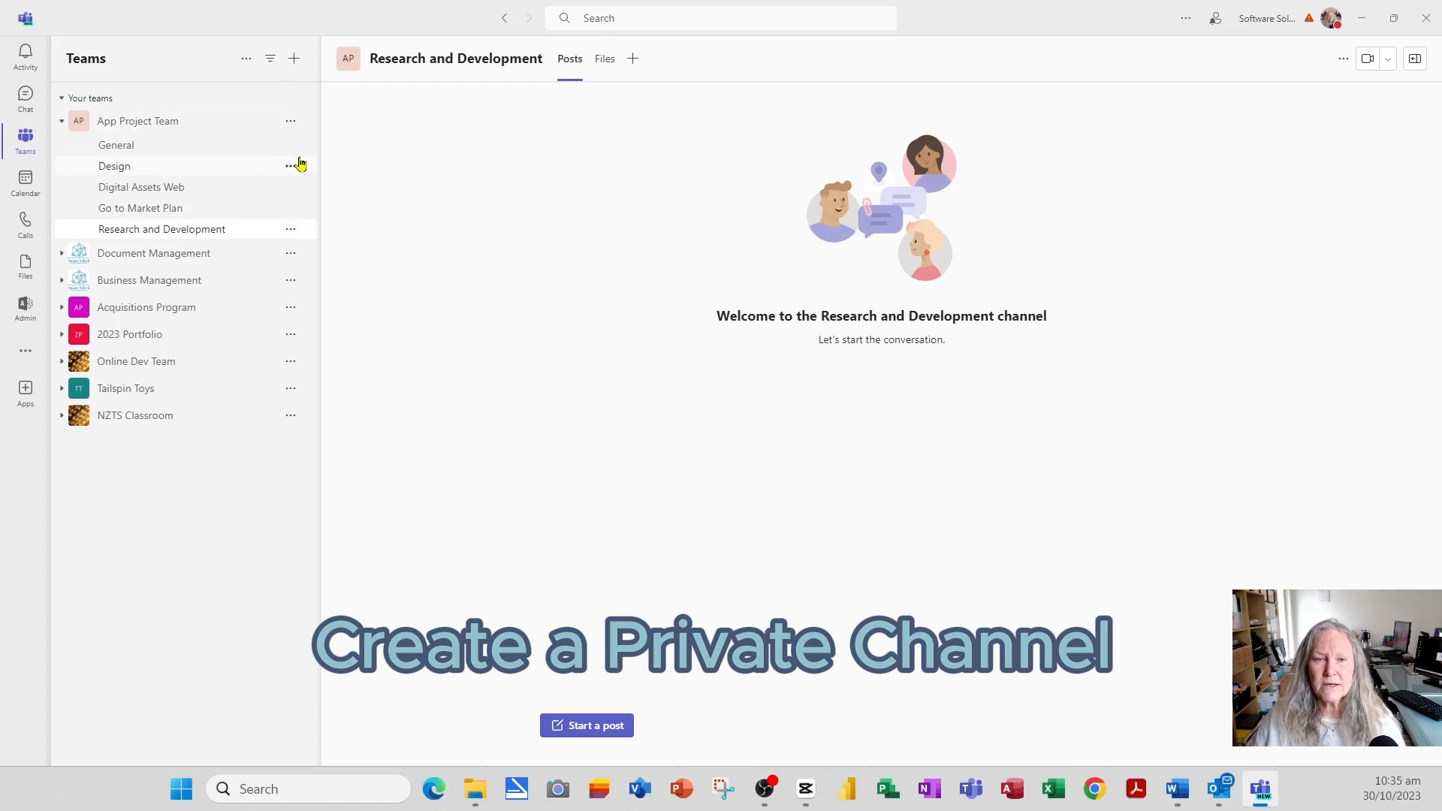
- Create a Private channel named 'Team Leaders' in App Project Team
{"action": "left_click", "coordinate": [290, 122]}
{"action": "left_click", "coordinate": [271, 236]}
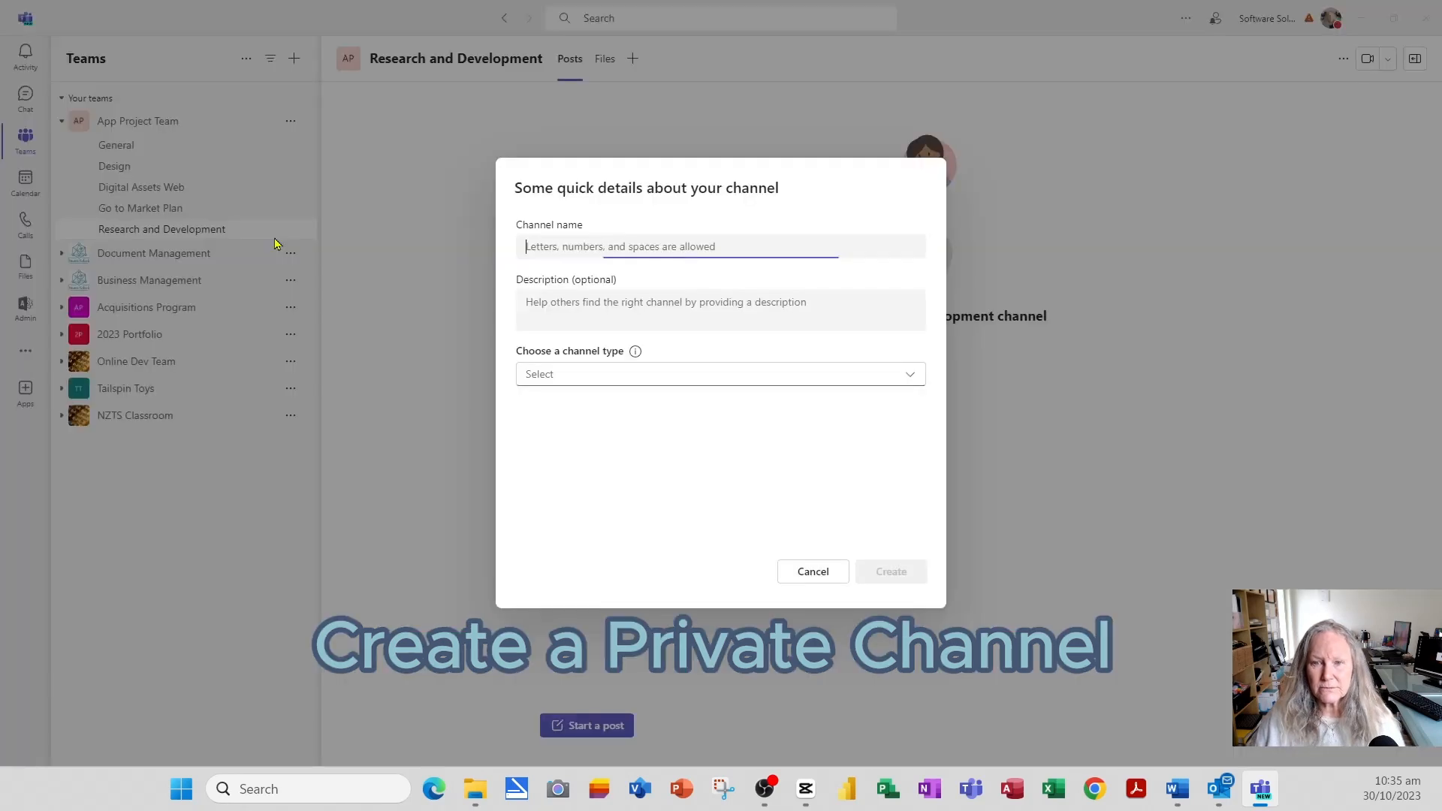
{"action": "type", "text": "Team Leaders"}
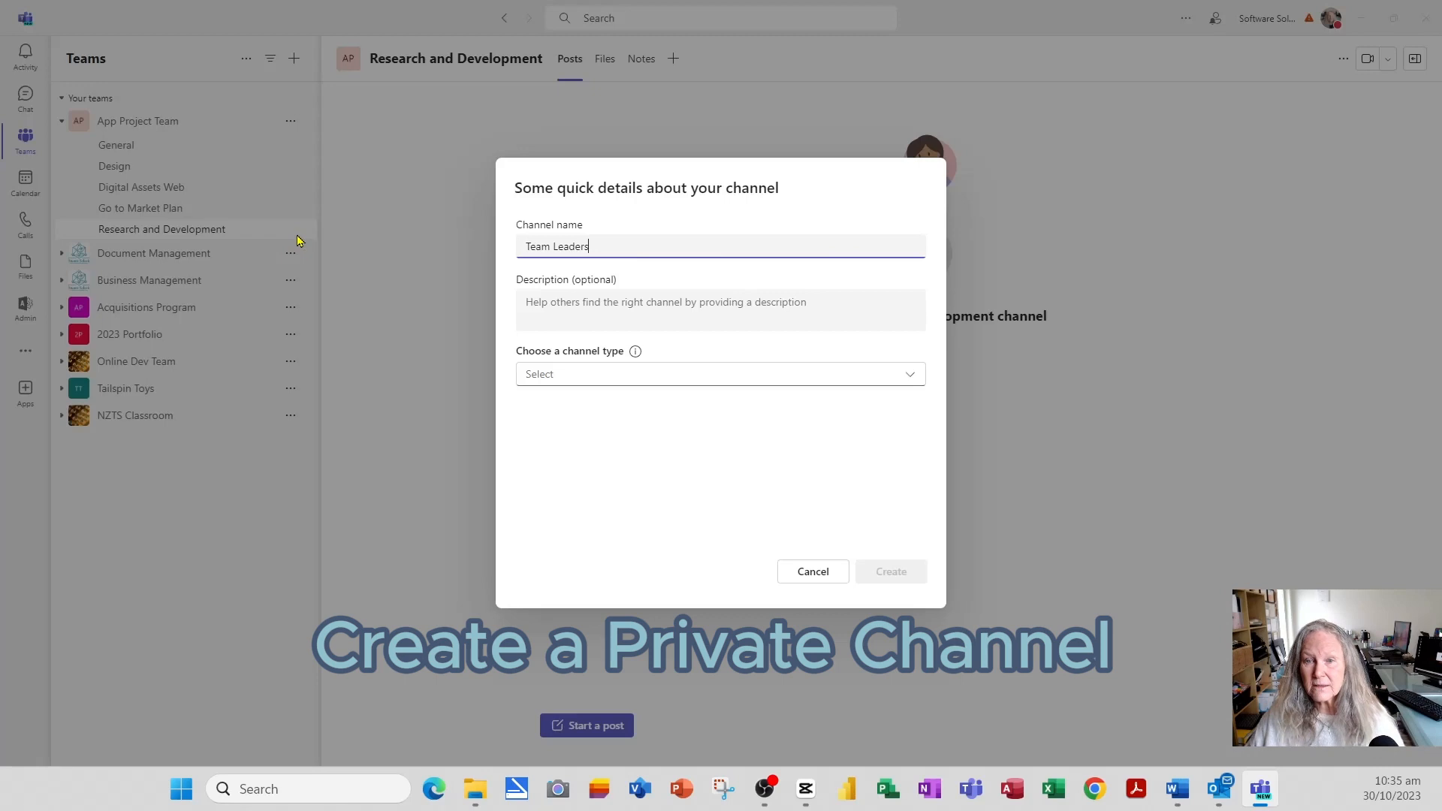
{"action": "left_click", "coordinate": [617, 376]}
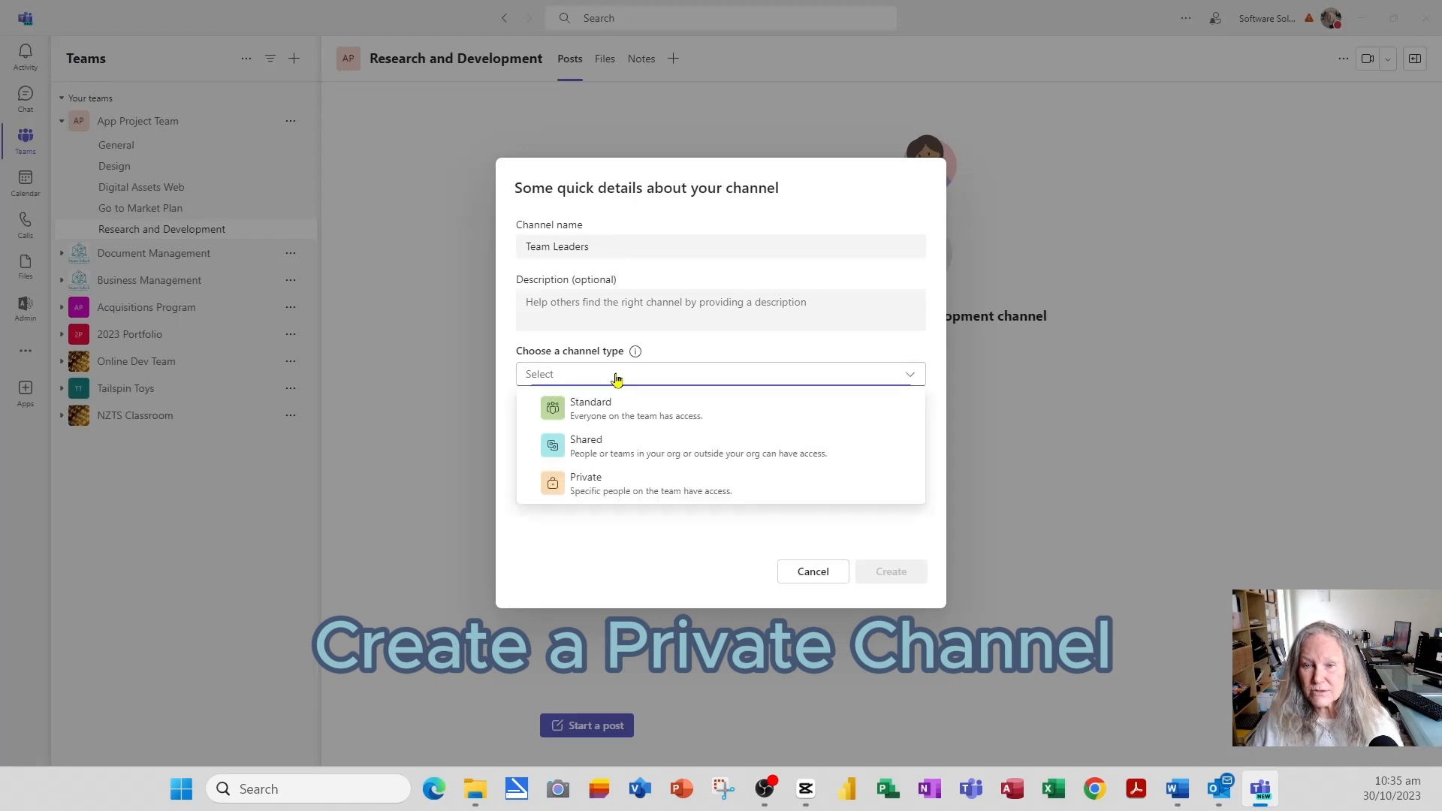
{"action": "left_click", "coordinate": [615, 492]}
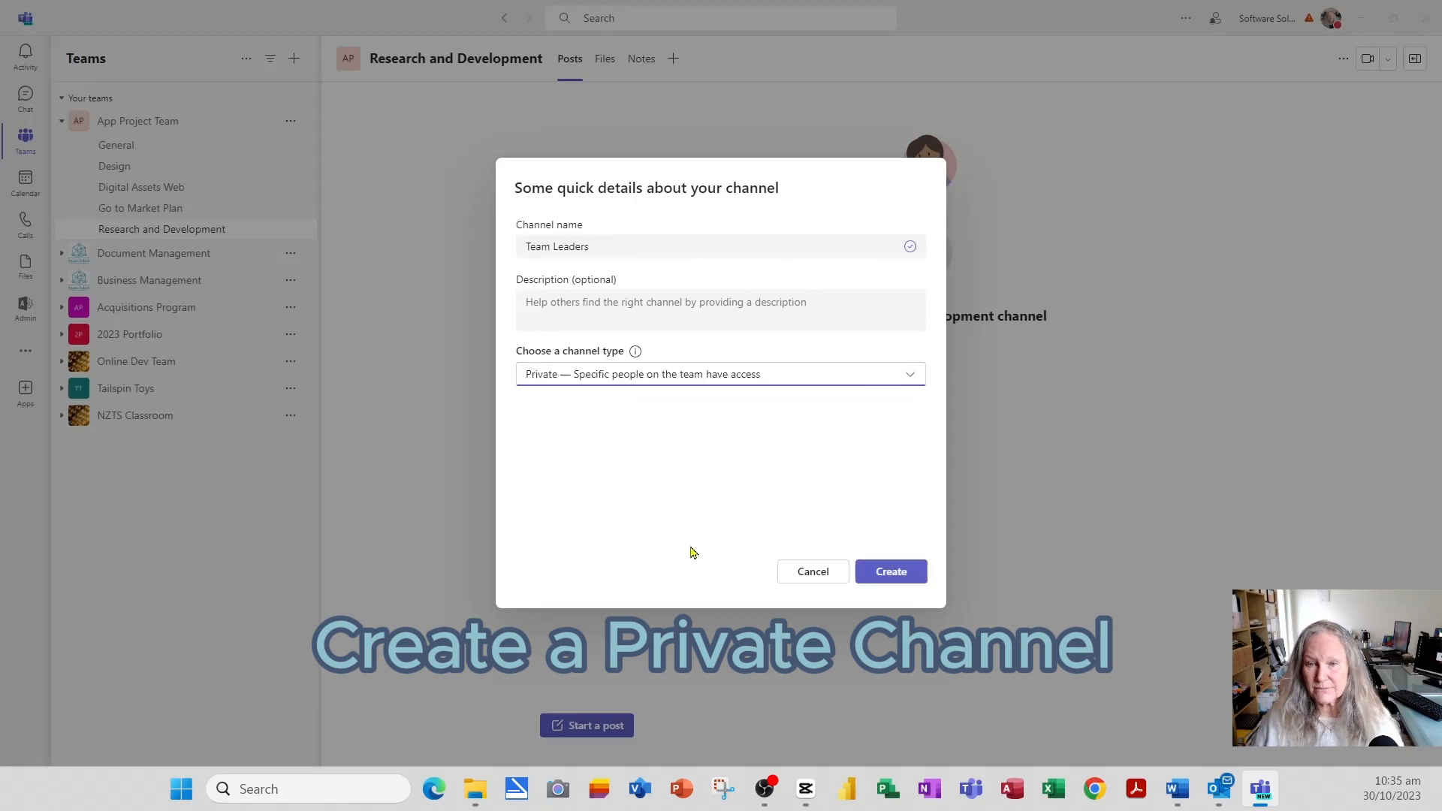
{"action": "left_click", "coordinate": [917, 582]}
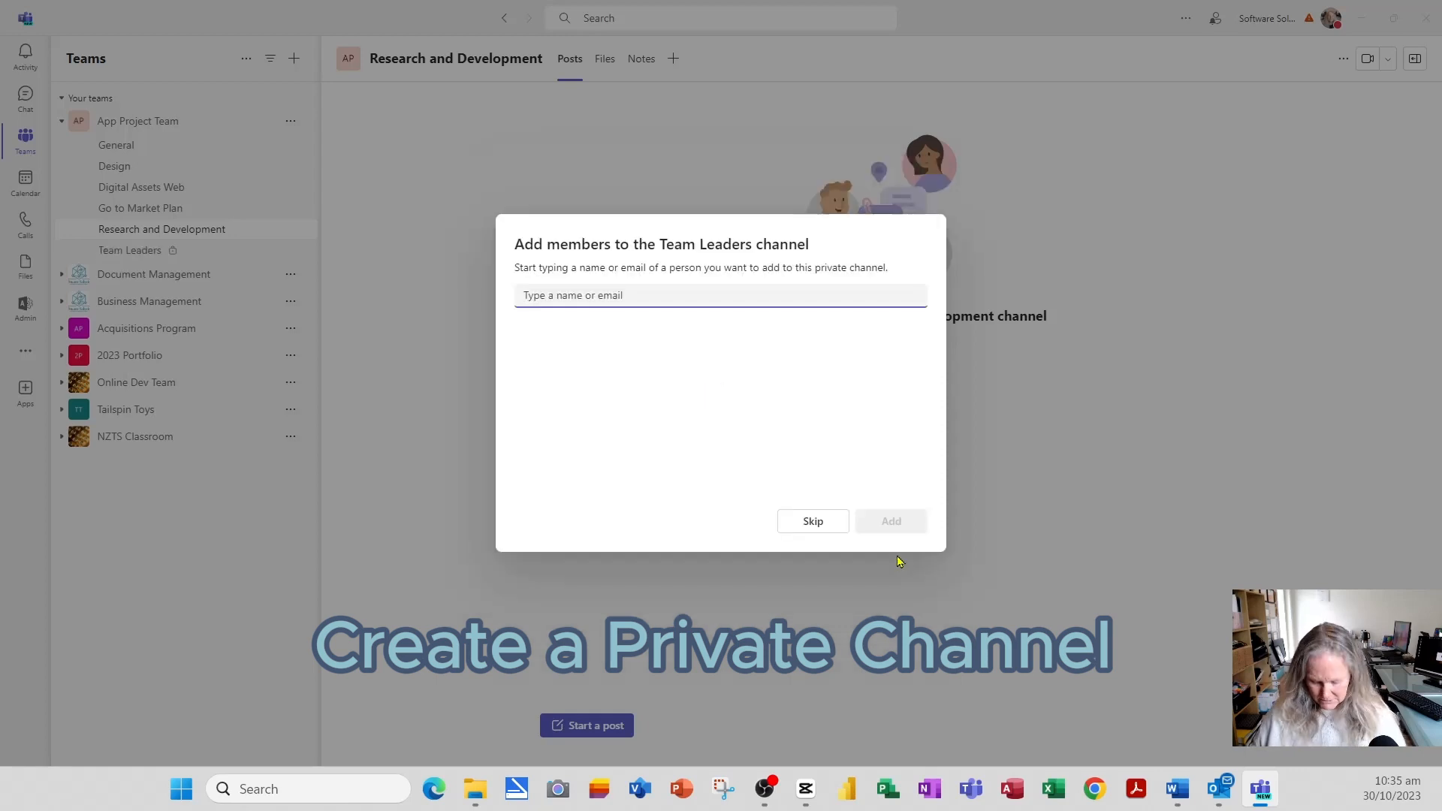
- Add two colleagues to the Team Leaders channel, both with the Owner role
{"action": "type", "text": "ssp"}
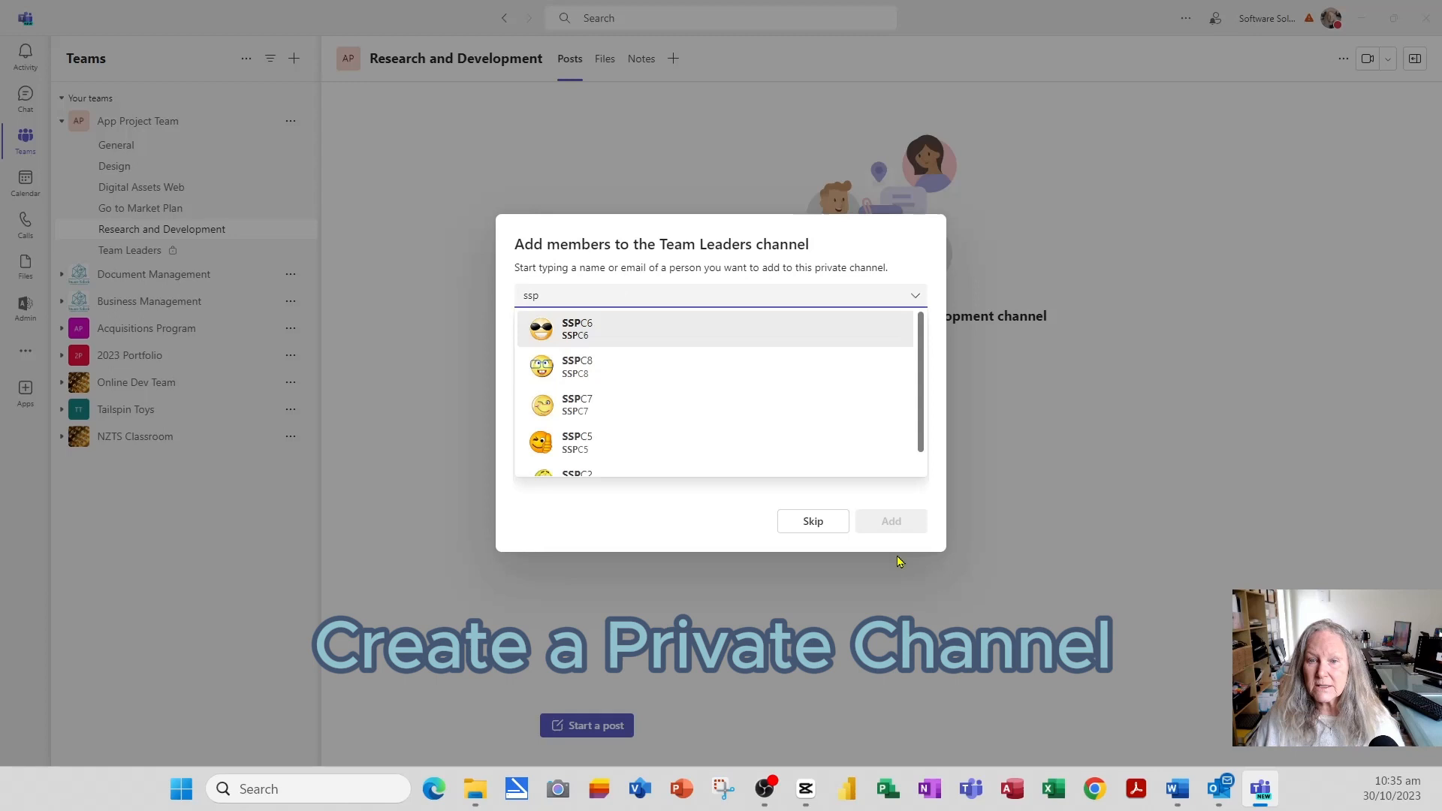
{"action": "left_click", "coordinate": [608, 473]}
{"action": "type", "text": "sspc"}
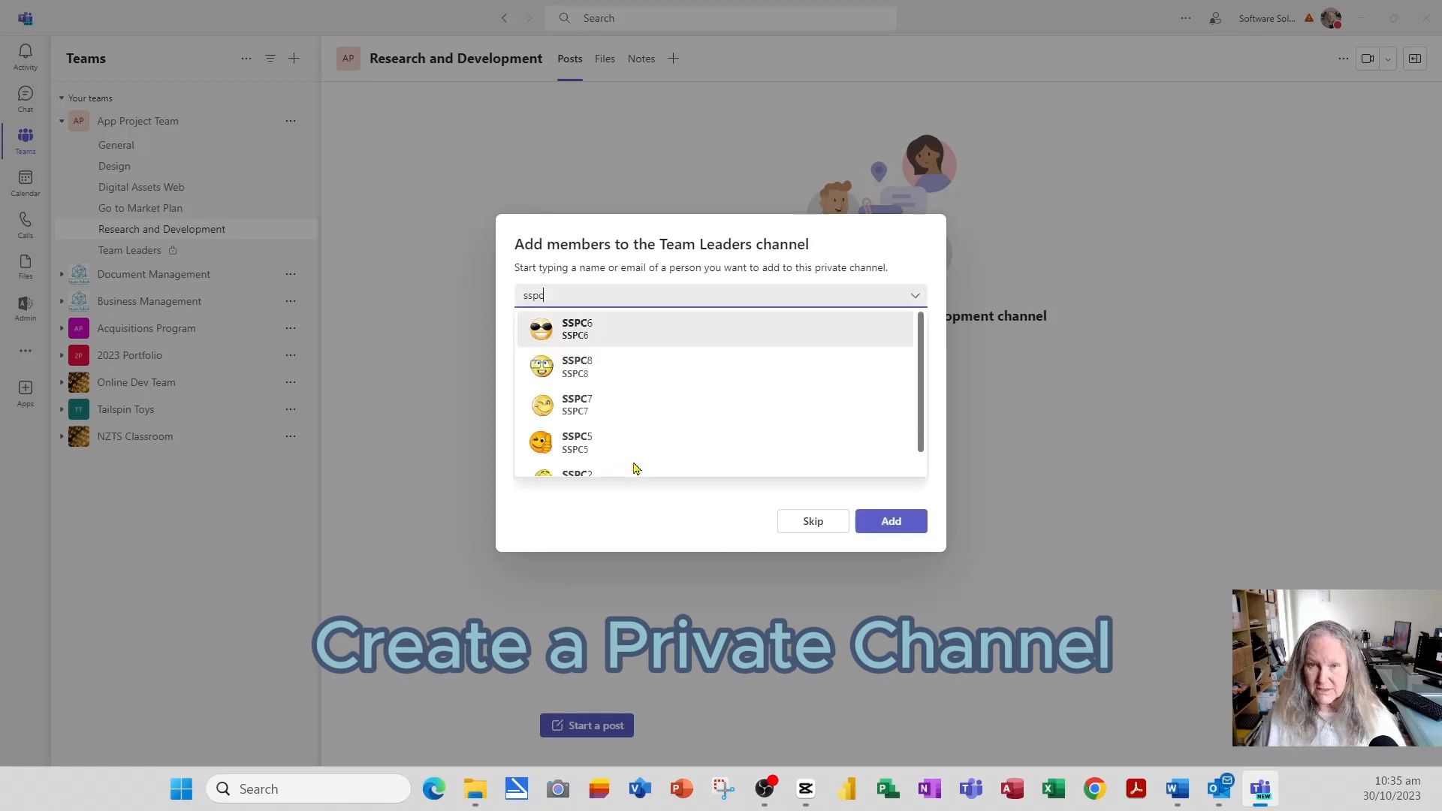
{"action": "left_click", "coordinate": [622, 442]}
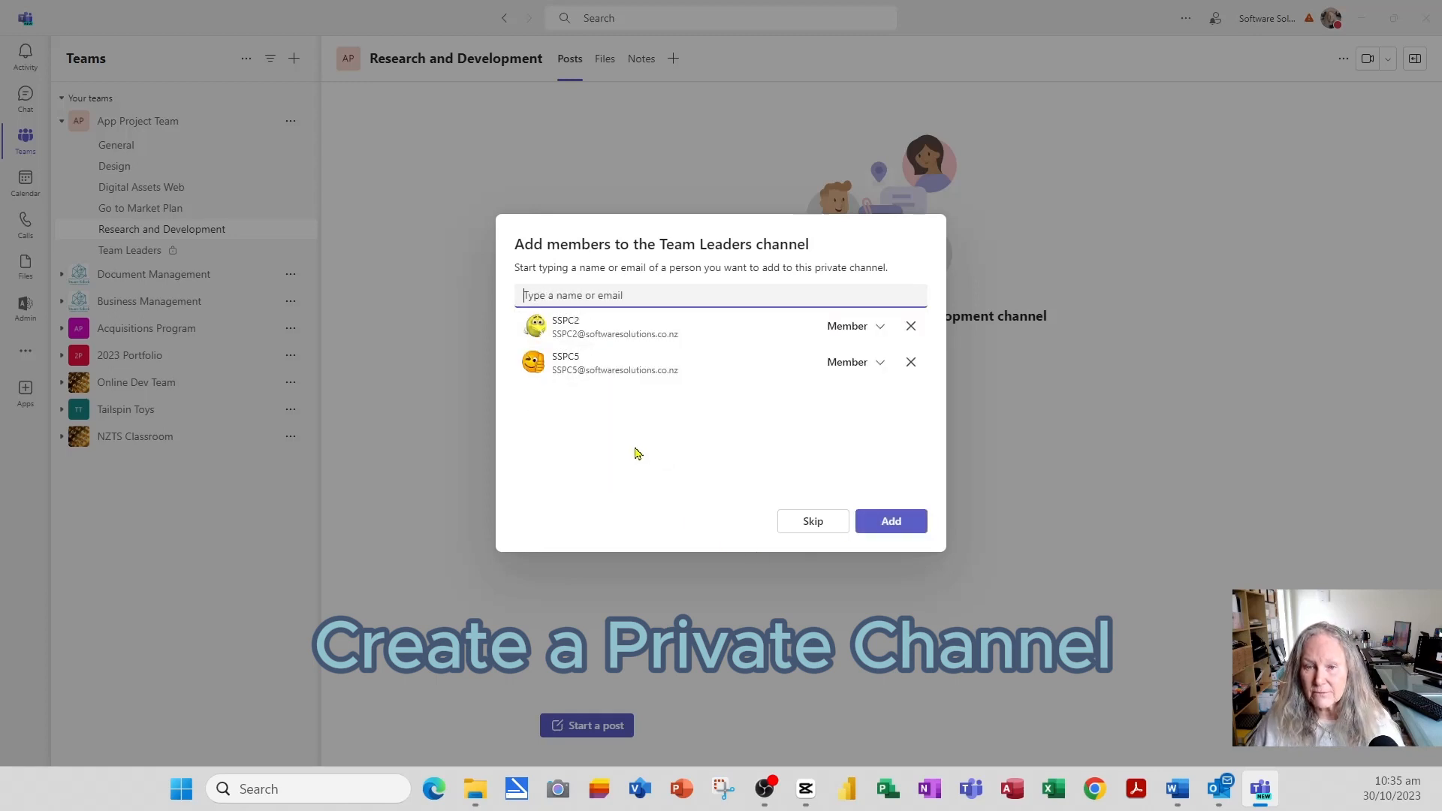
{"action": "left_click", "coordinate": [875, 330]}
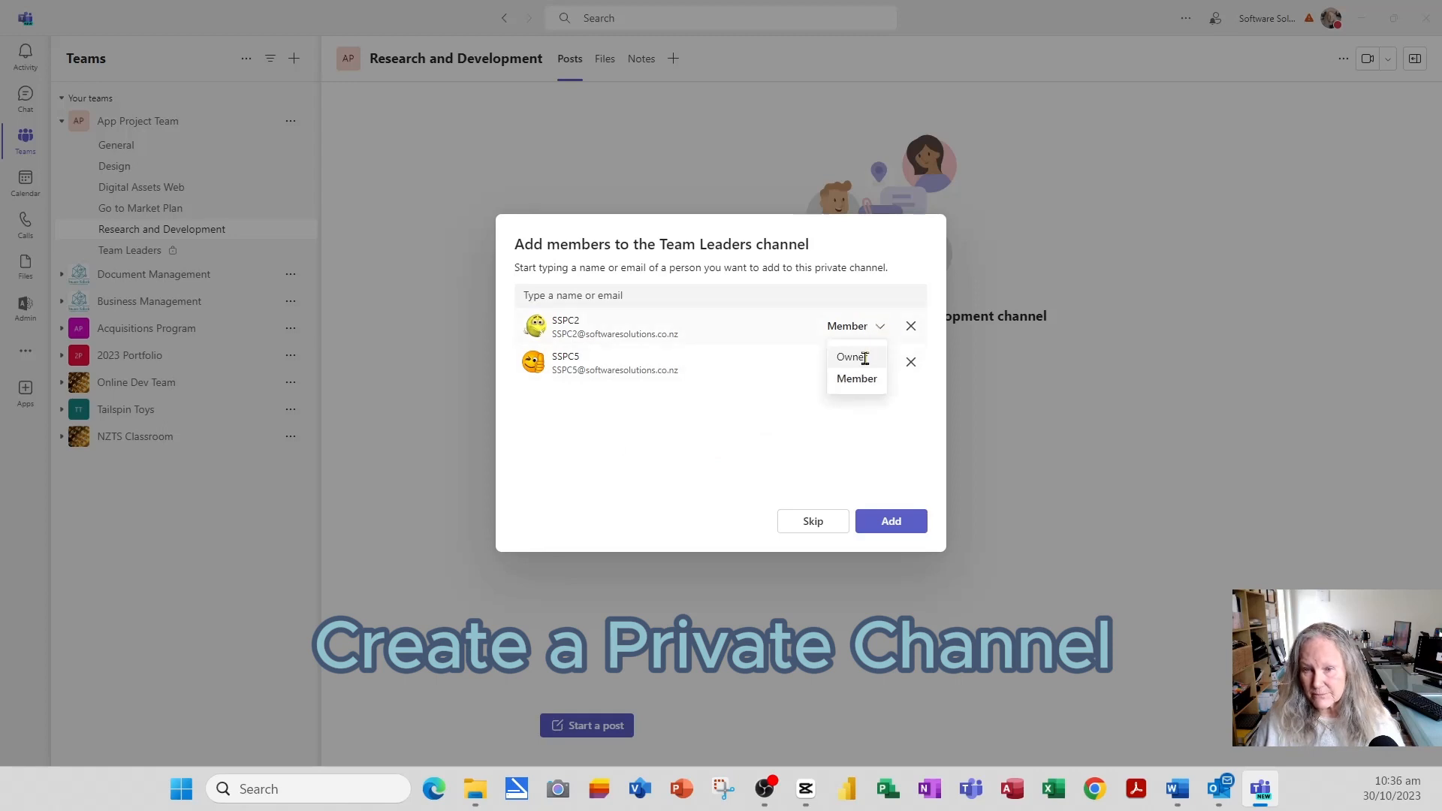
{"action": "left_click", "coordinate": [863, 358]}
{"action": "left_click", "coordinate": [875, 363]}
{"action": "left_click", "coordinate": [868, 389]}
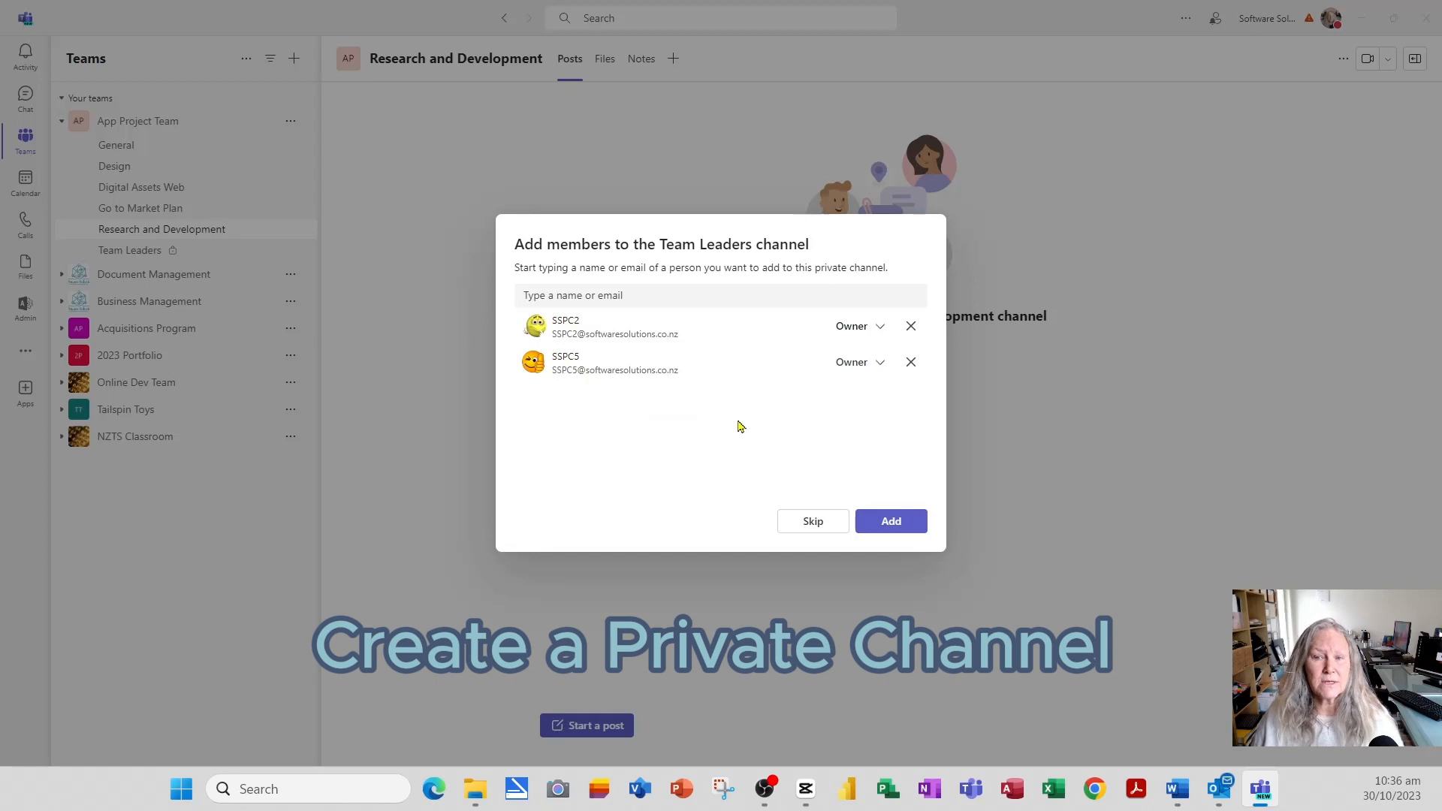
{"action": "left_click", "coordinate": [893, 526]}
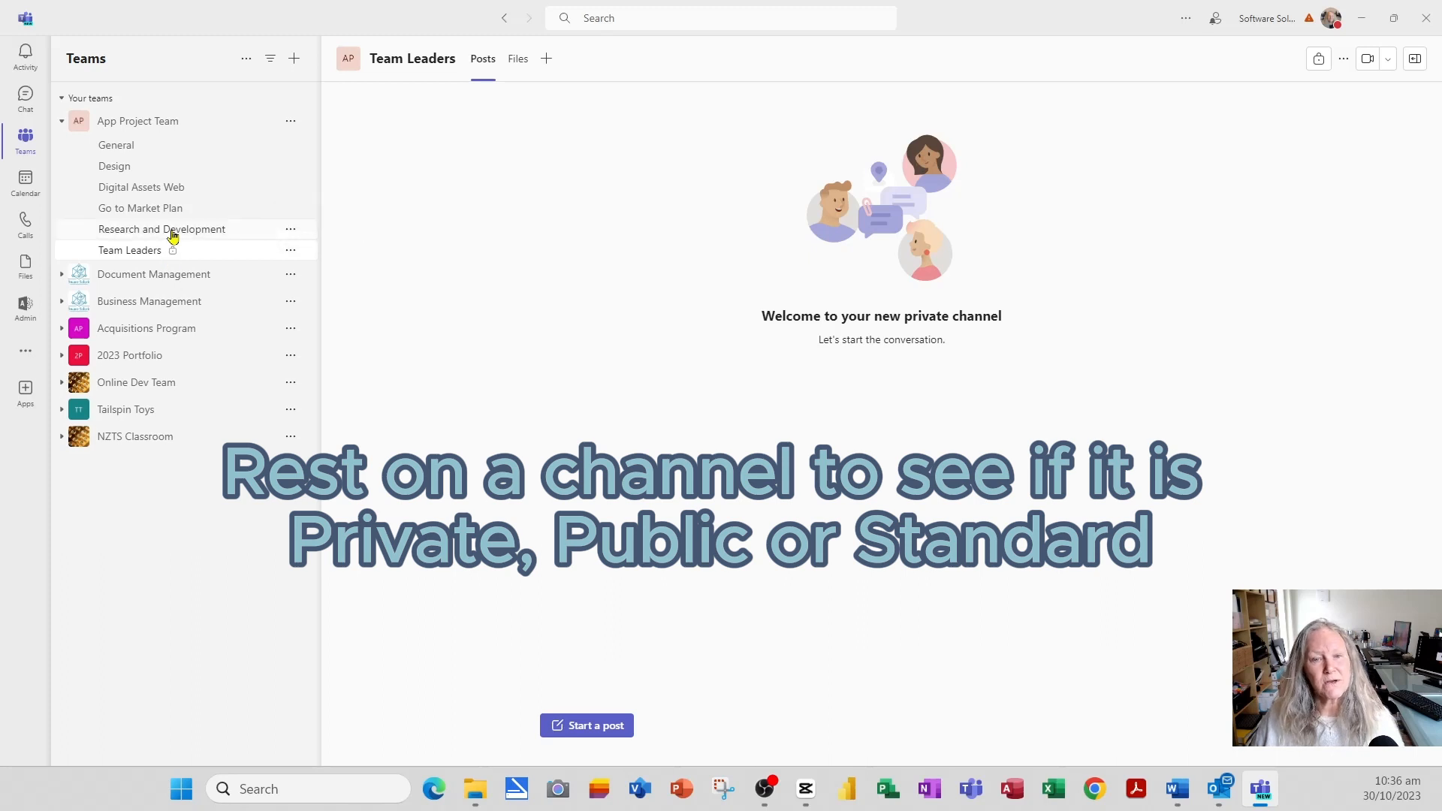
{"action": "mouse_move", "coordinate": [173, 236]}
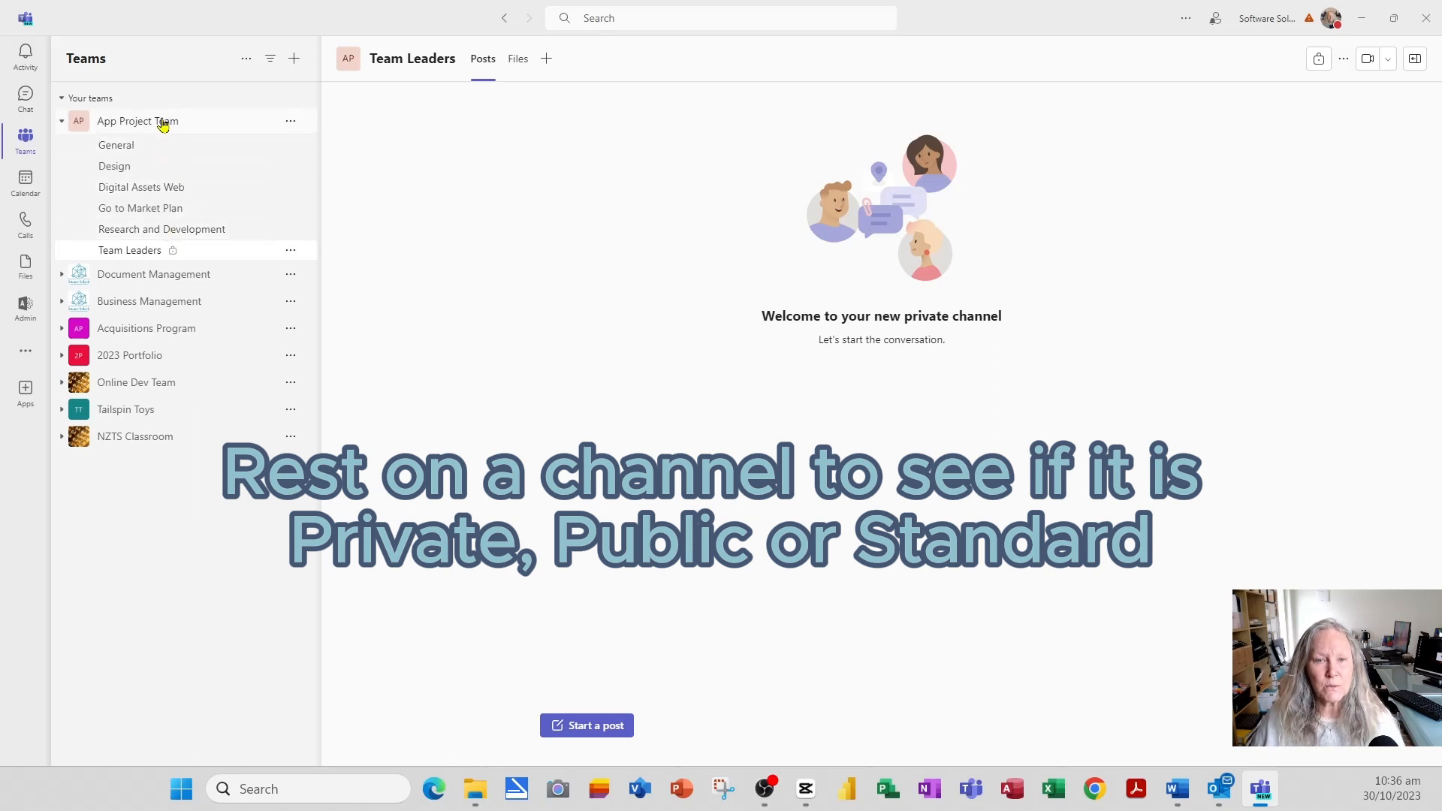
{"action": "mouse_move", "coordinate": [163, 124]}
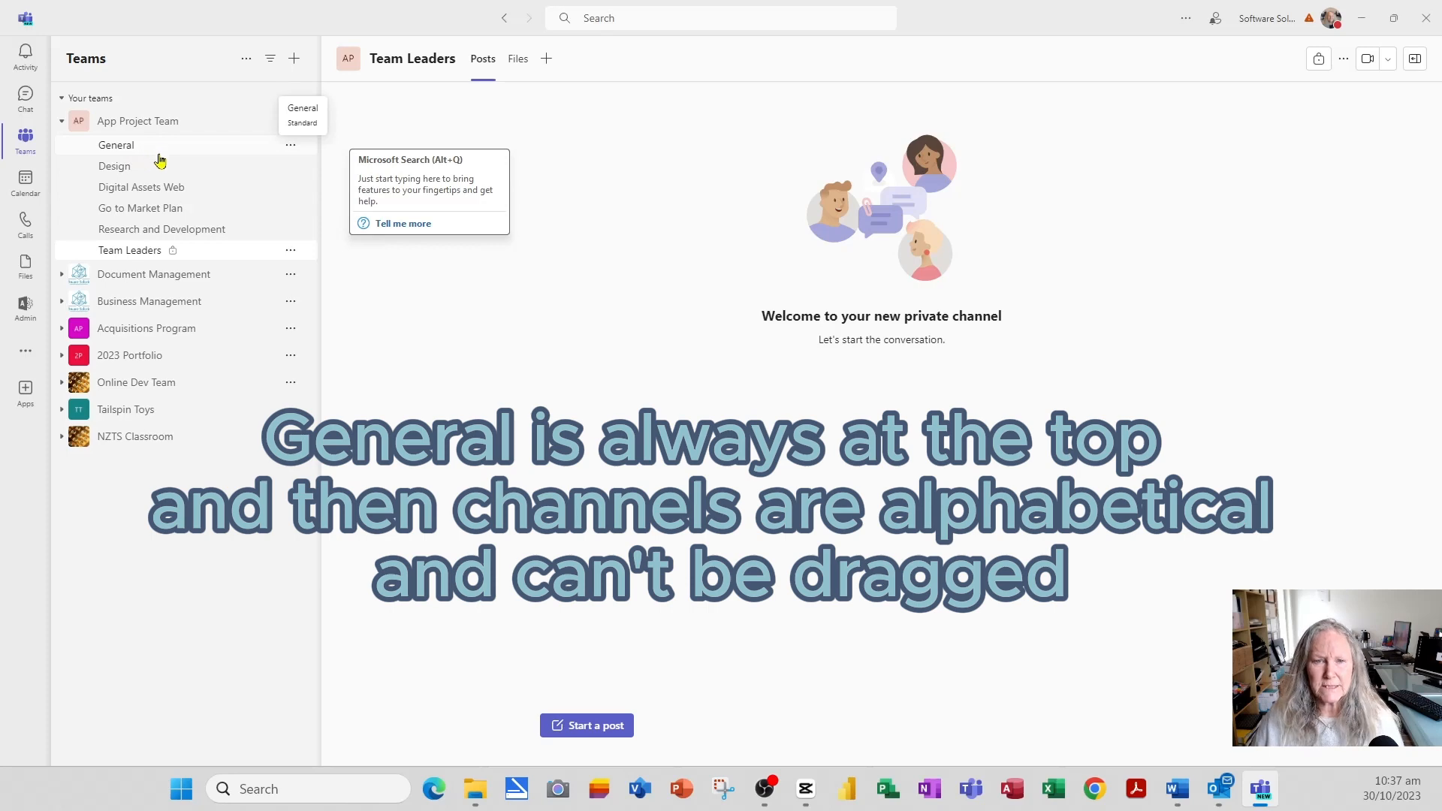
{"action": "left_click", "coordinate": [291, 169]}
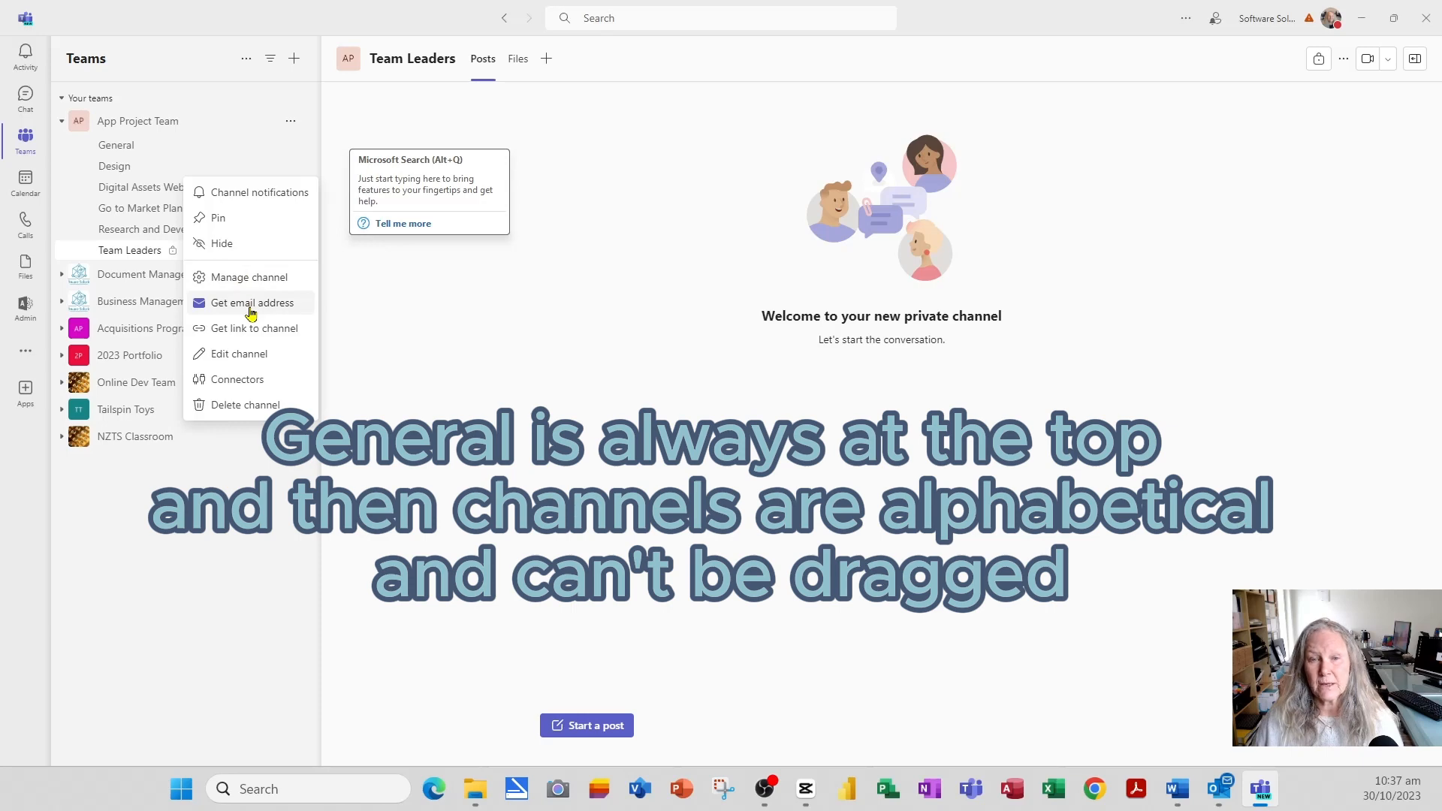
{"action": "left_click", "coordinate": [198, 563]}
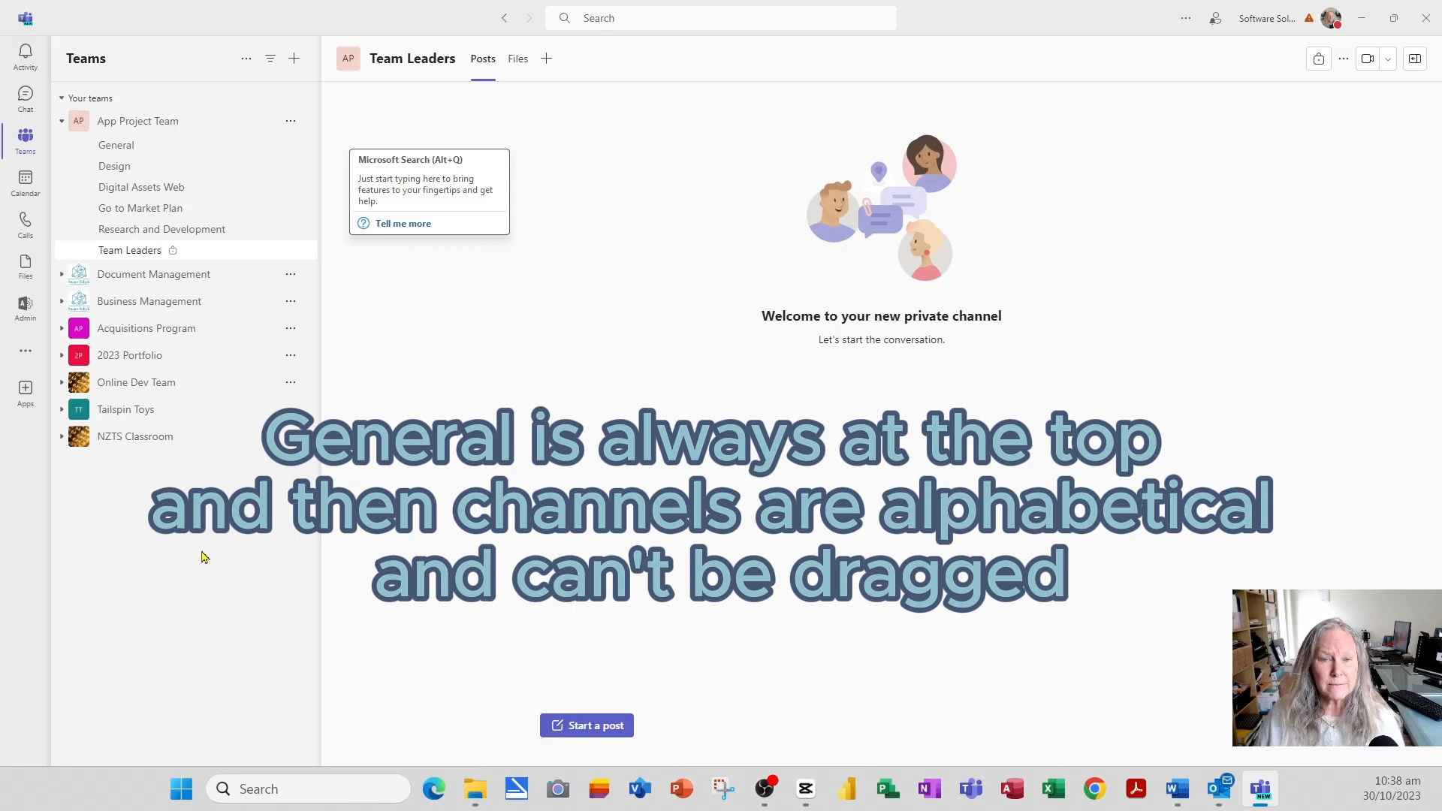
- Pin the 2023 Portfolio team's Project - P4W Development channel to the top
{"action": "left_click", "coordinate": [153, 358]}
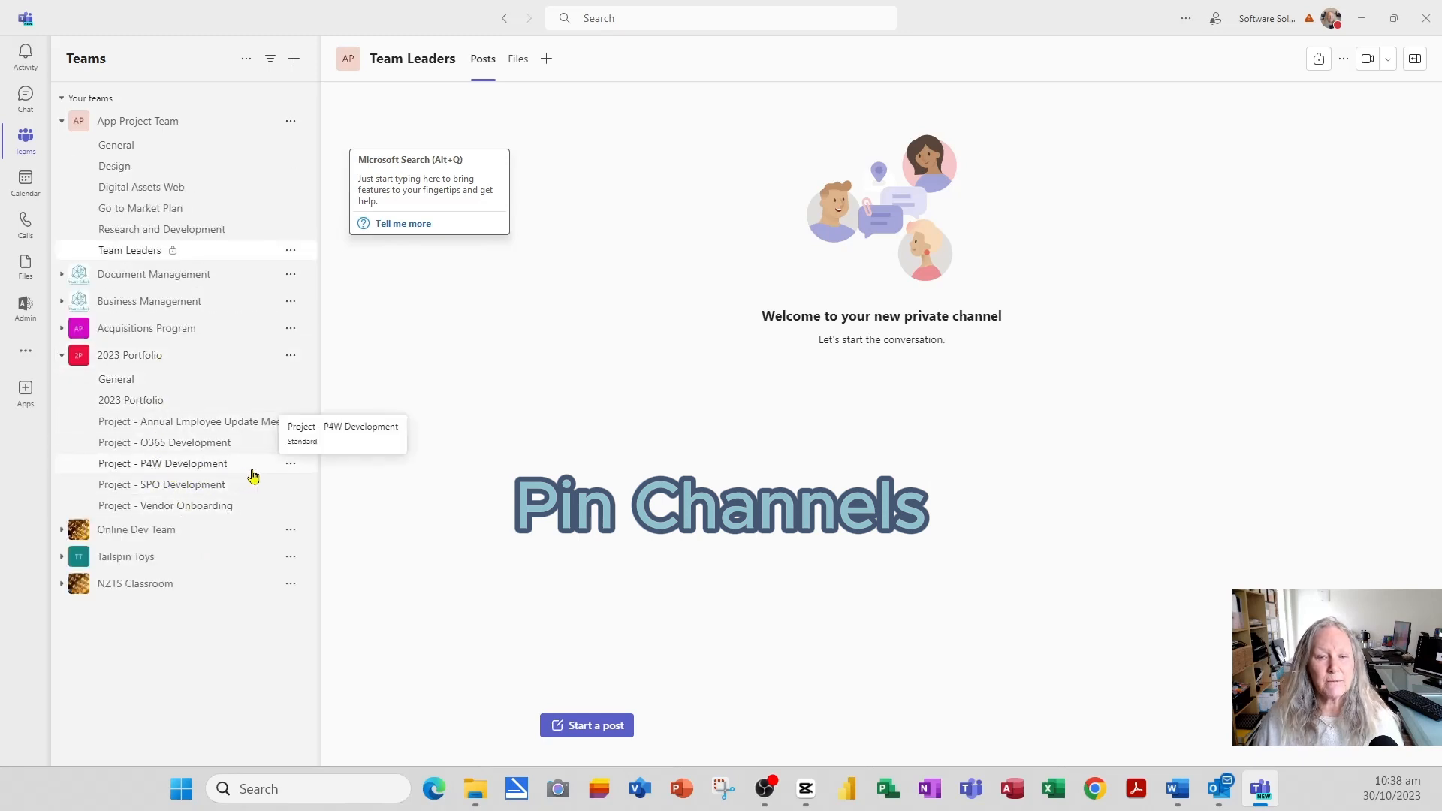
{"action": "left_click", "coordinate": [291, 463]}
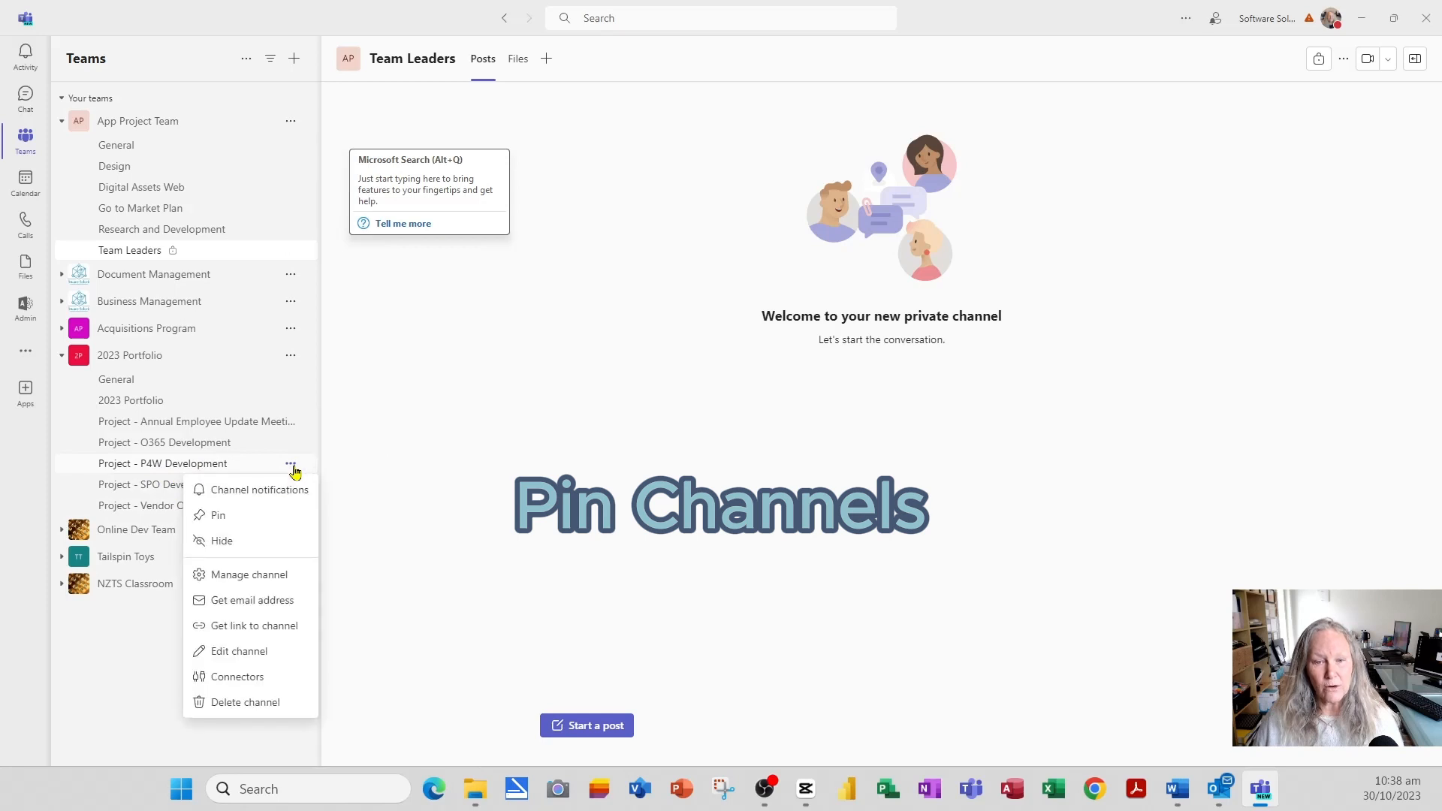
{"action": "left_click", "coordinate": [238, 518]}
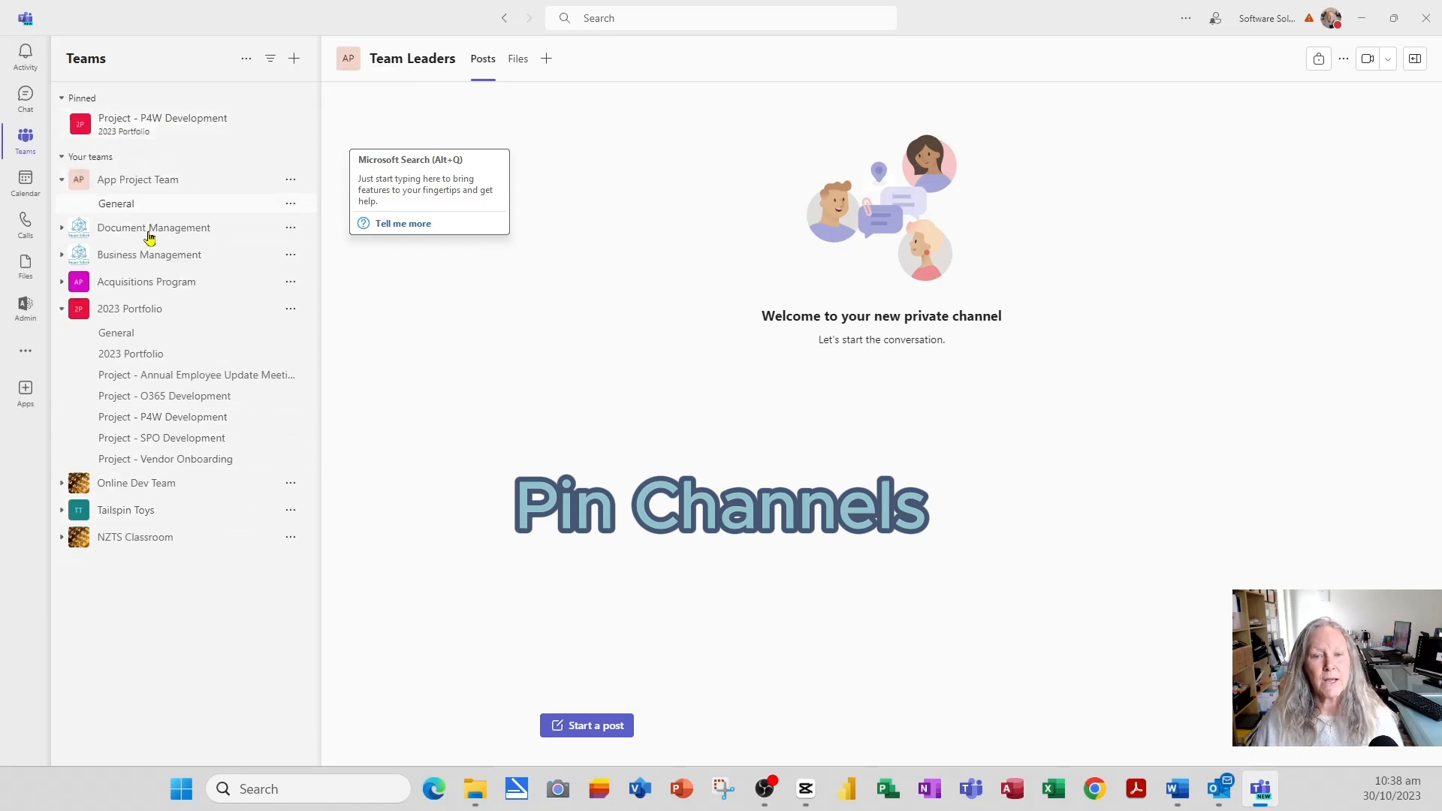
{"action": "left_click", "coordinate": [113, 310]}
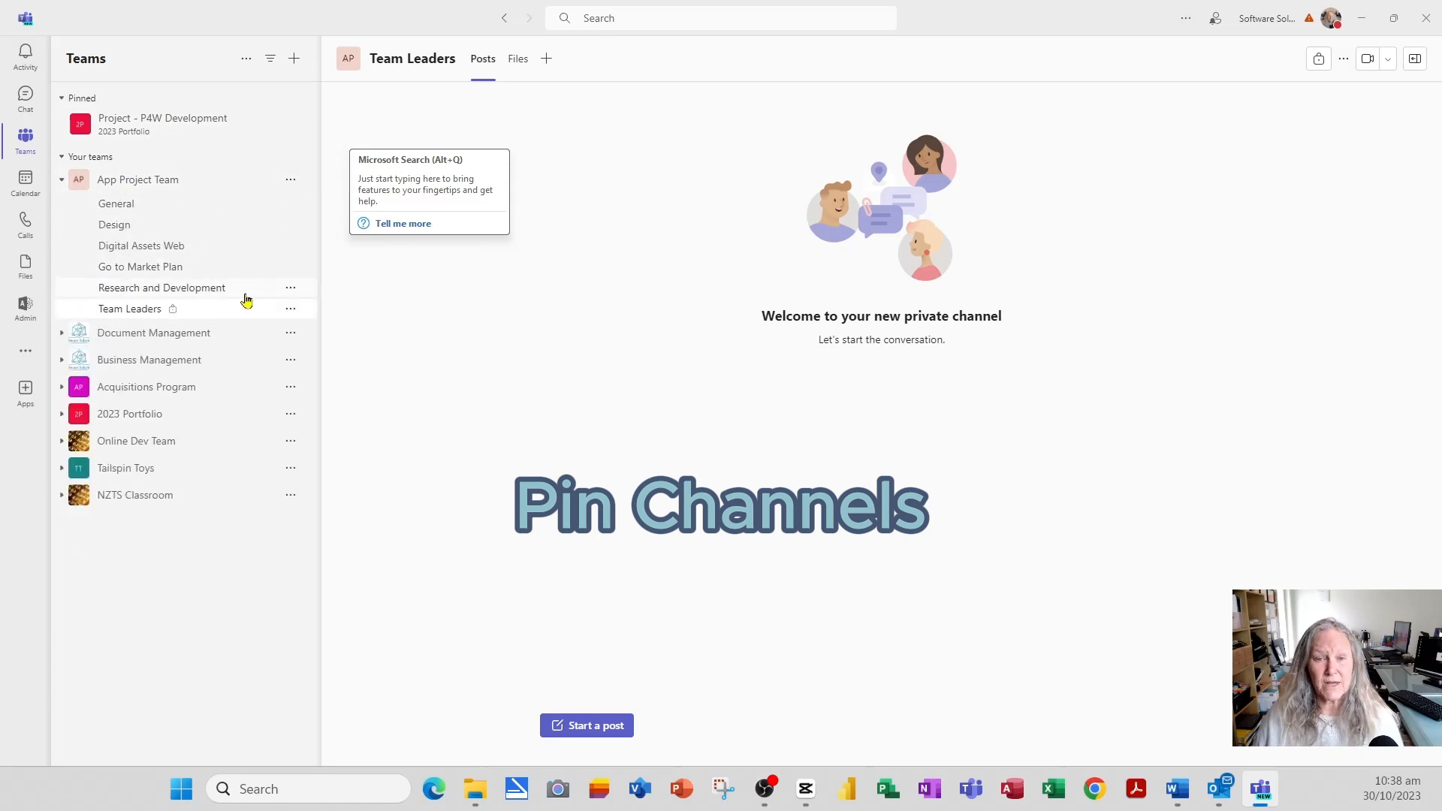
- Pin the Research and Development channel too, leaving both in the Pinned section
{"action": "left_click", "coordinate": [291, 289]}
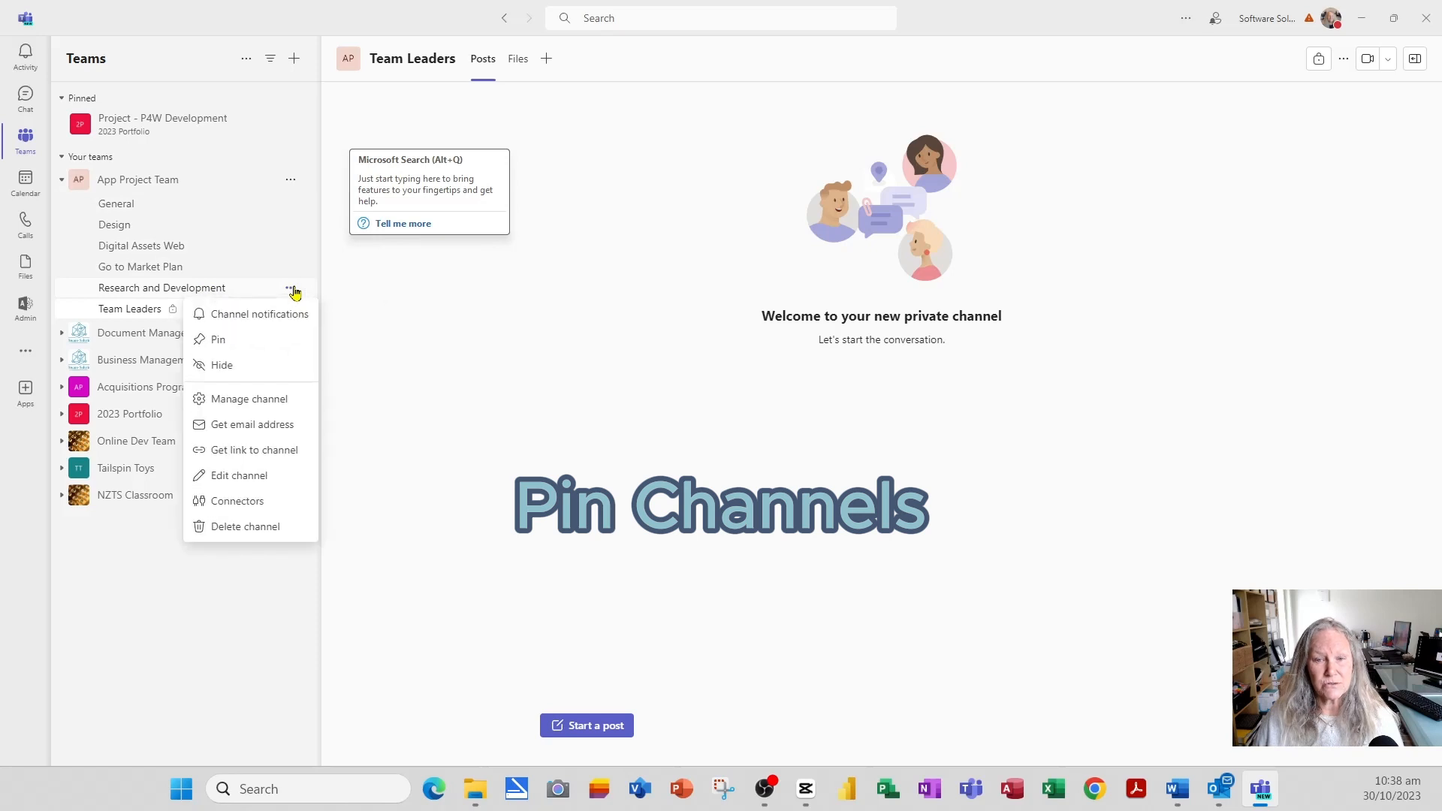
{"action": "left_click", "coordinate": [216, 339]}
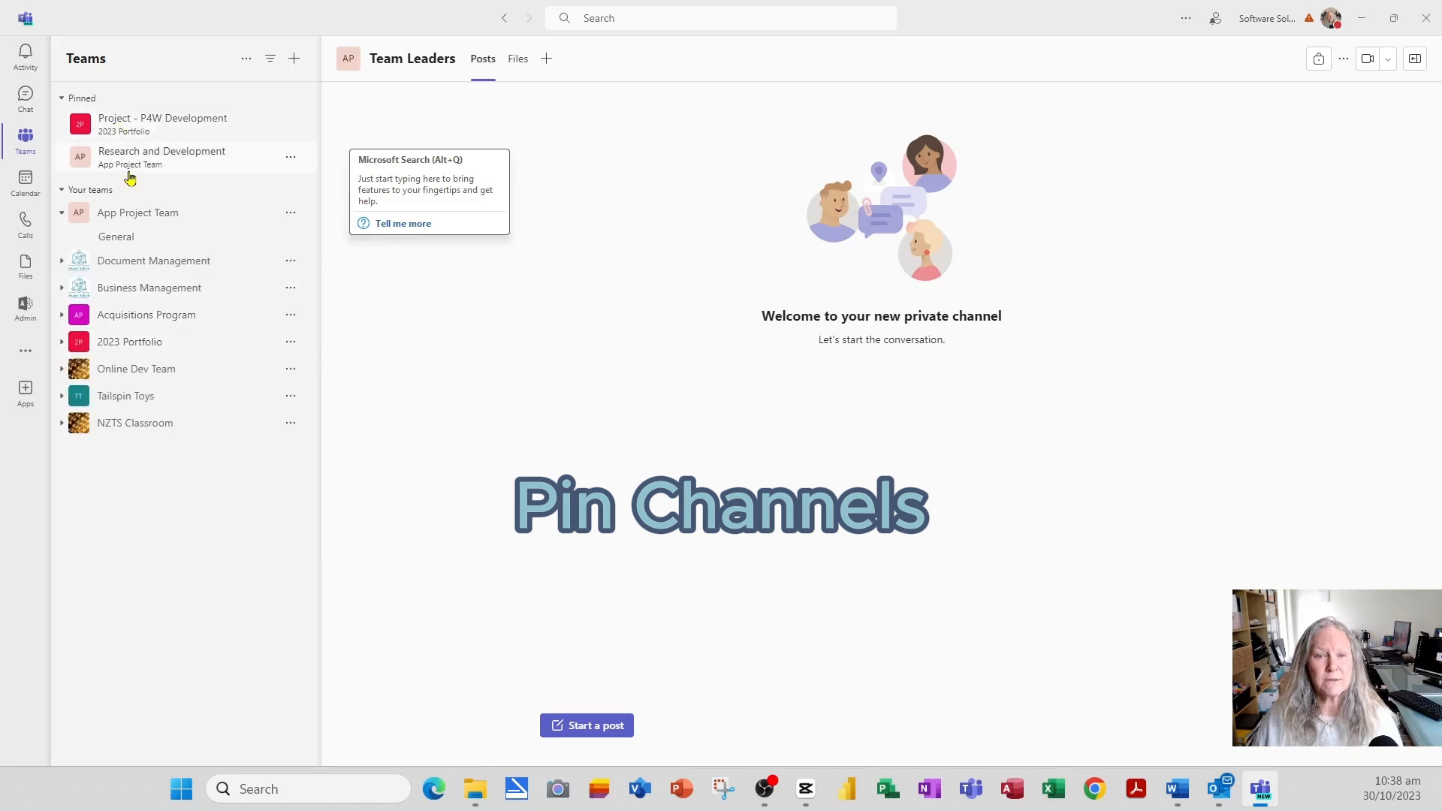
{"action": "left_click", "coordinate": [60, 216]}
{"action": "left_click", "coordinate": [110, 217]}
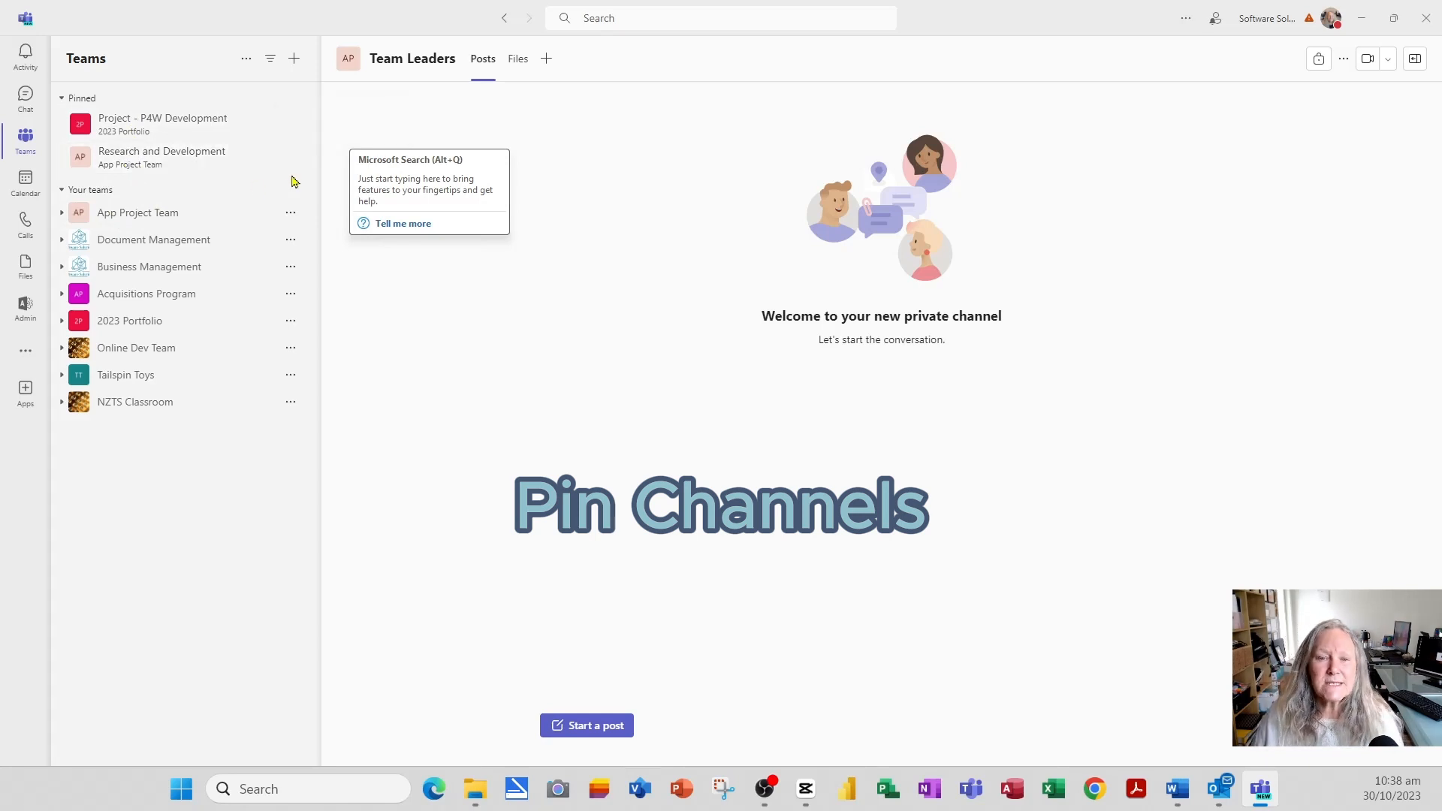
{"action": "left_click", "coordinate": [296, 129]}
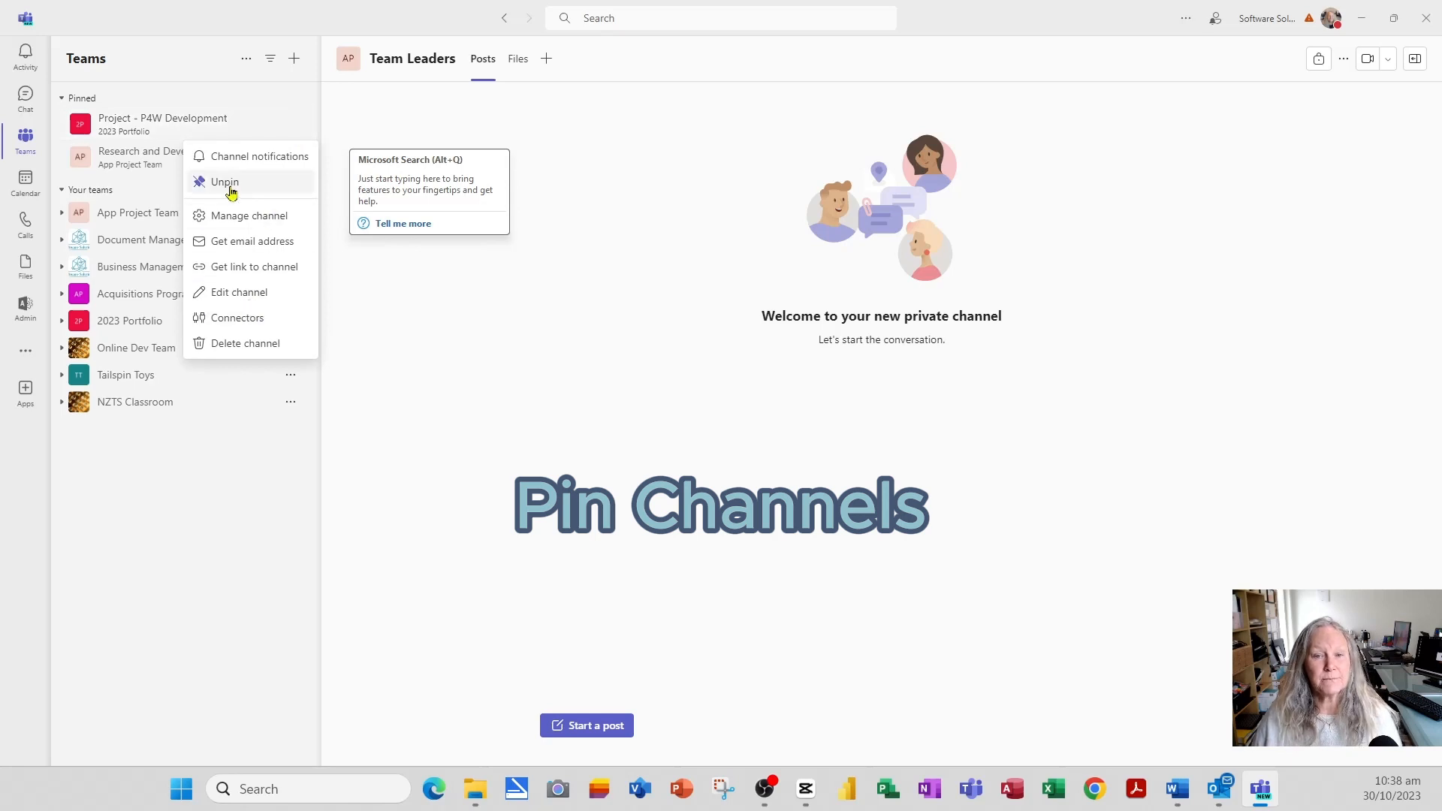
{"action": "left_click", "coordinate": [208, 93]}
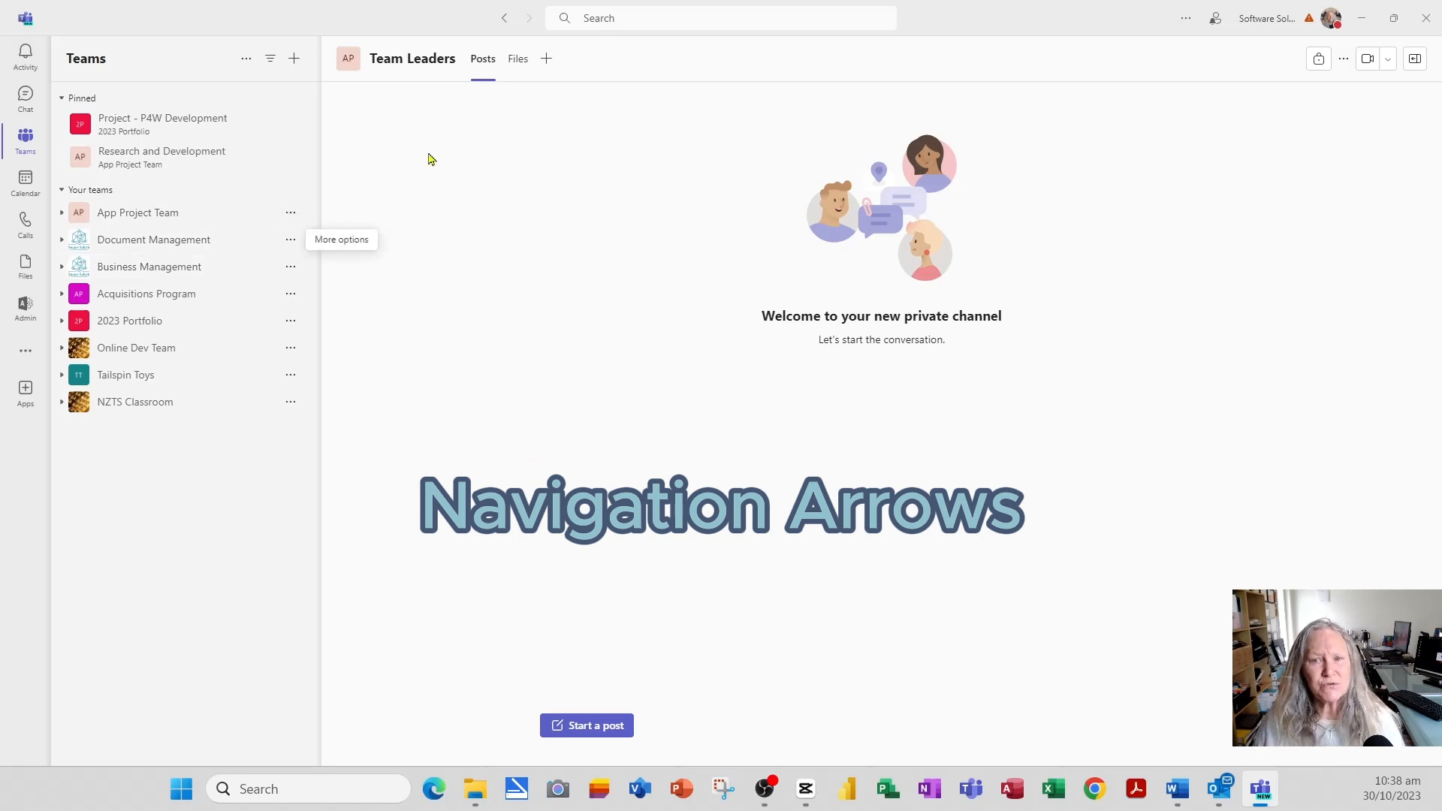
- Jump back to Project - O365 Development via history, then forward to App Project Team's Design channel
{"action": "right_click", "coordinate": [507, 24]}
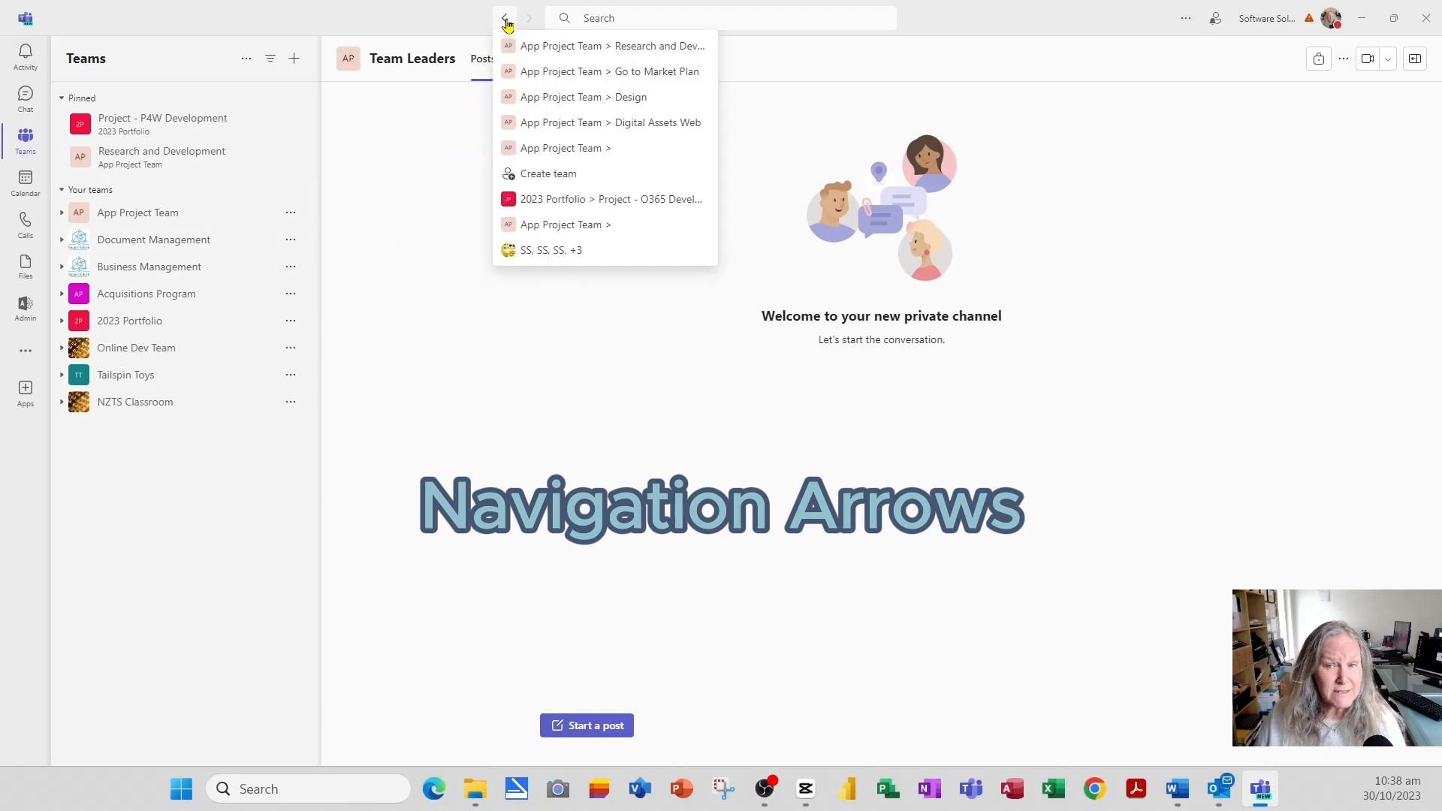
{"action": "left_click", "coordinate": [547, 199]}
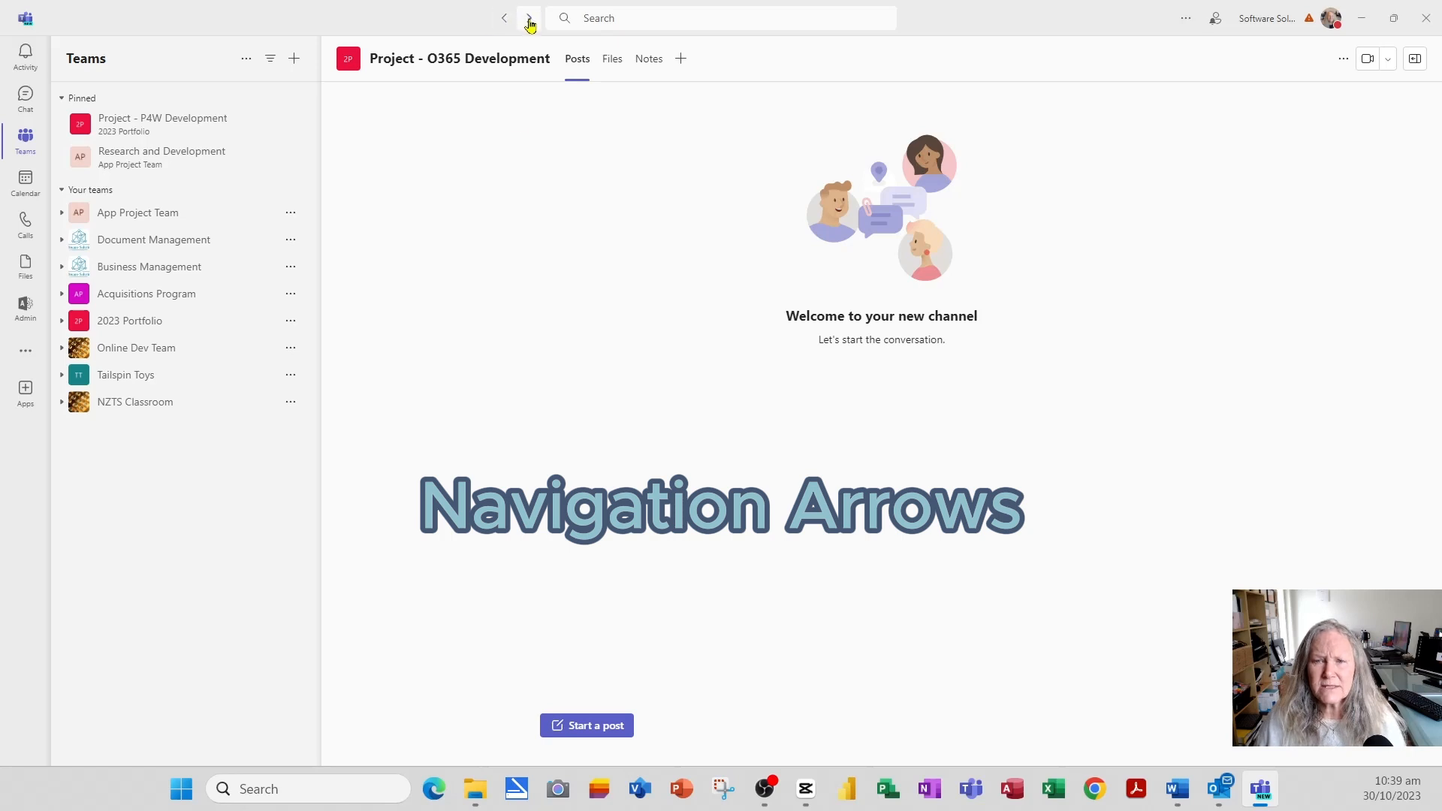
{"action": "mouse_move", "coordinate": [529, 21]}
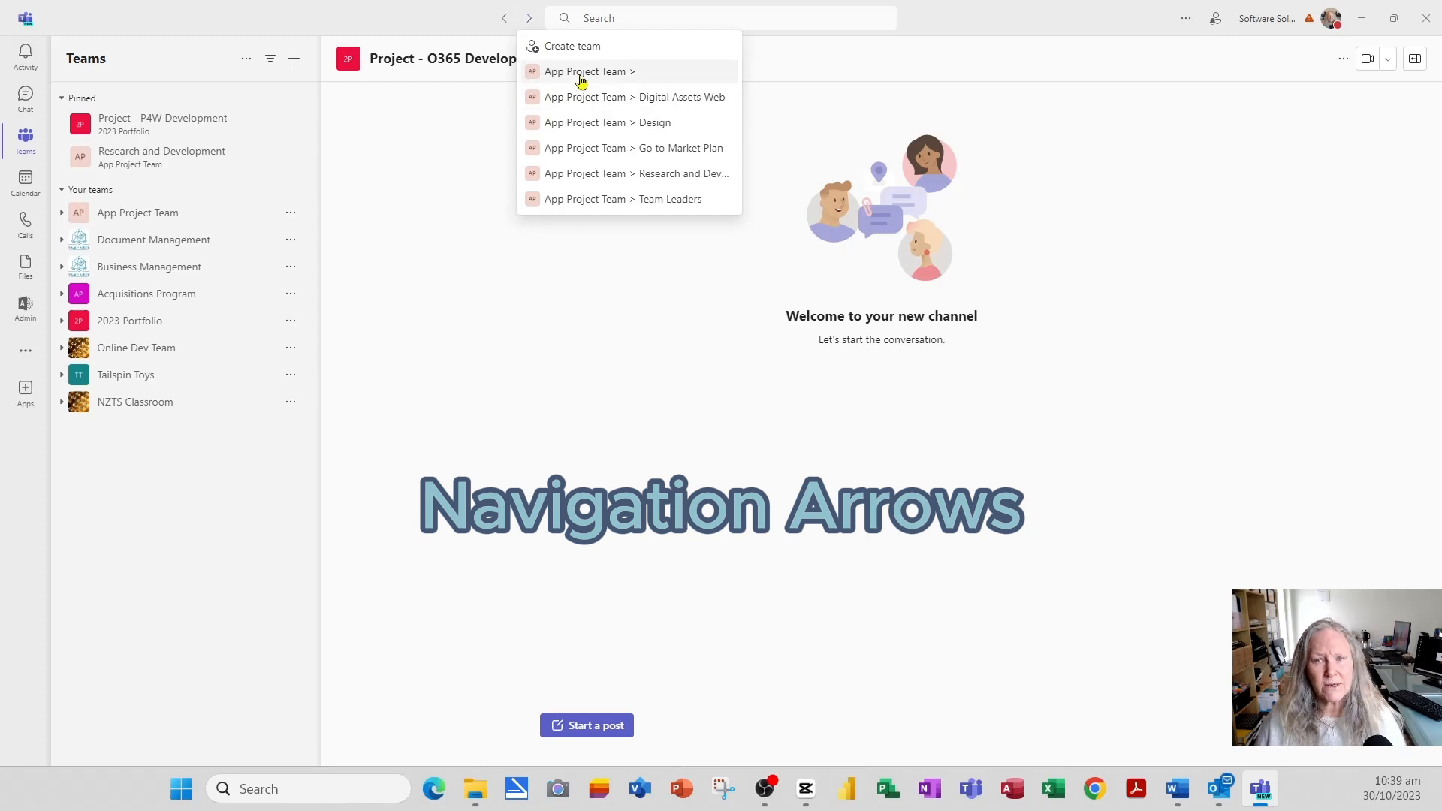
{"action": "left_click", "coordinate": [577, 124]}
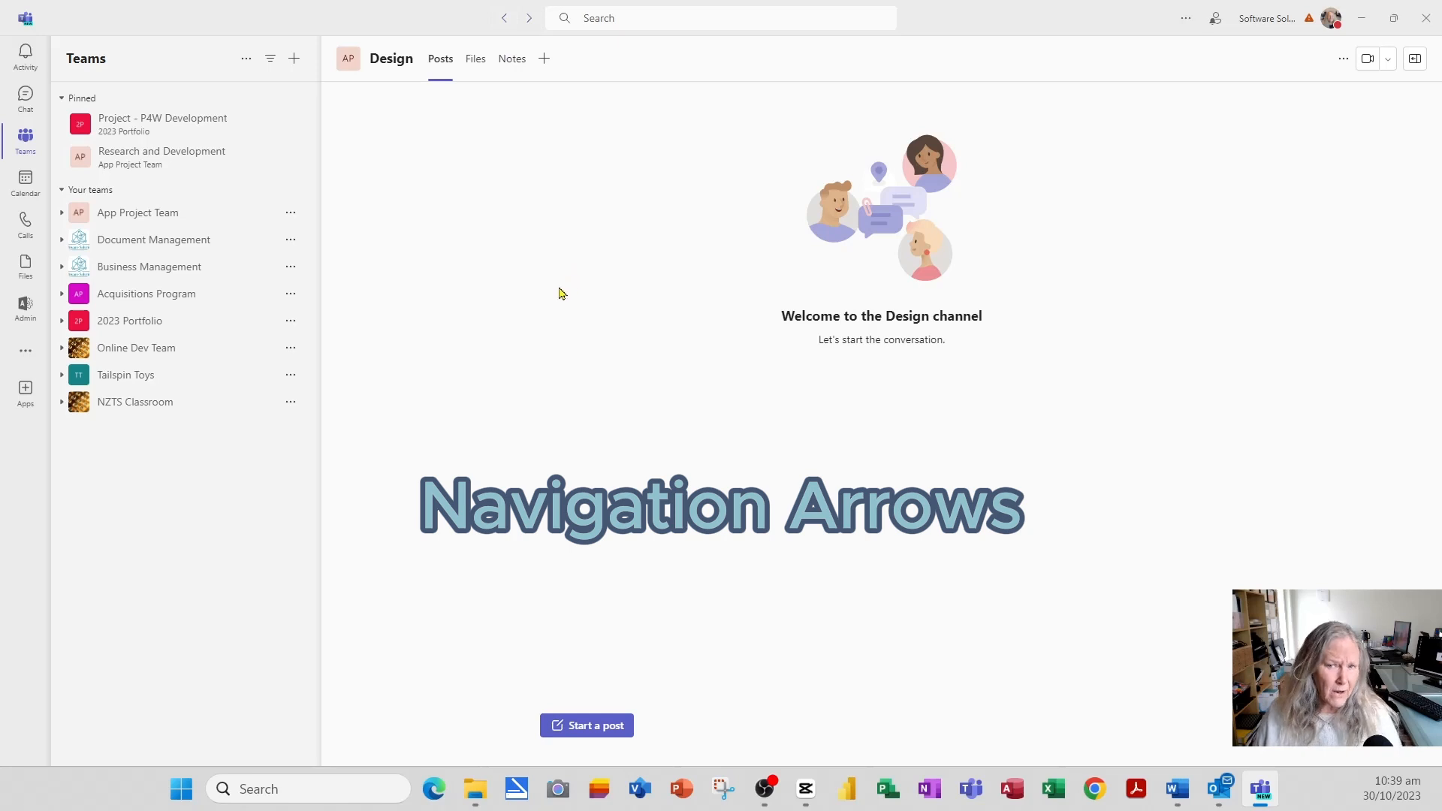
- Hide the Go to Market Plan channel in App Project Team
{"action": "left_click", "coordinate": [124, 213]}
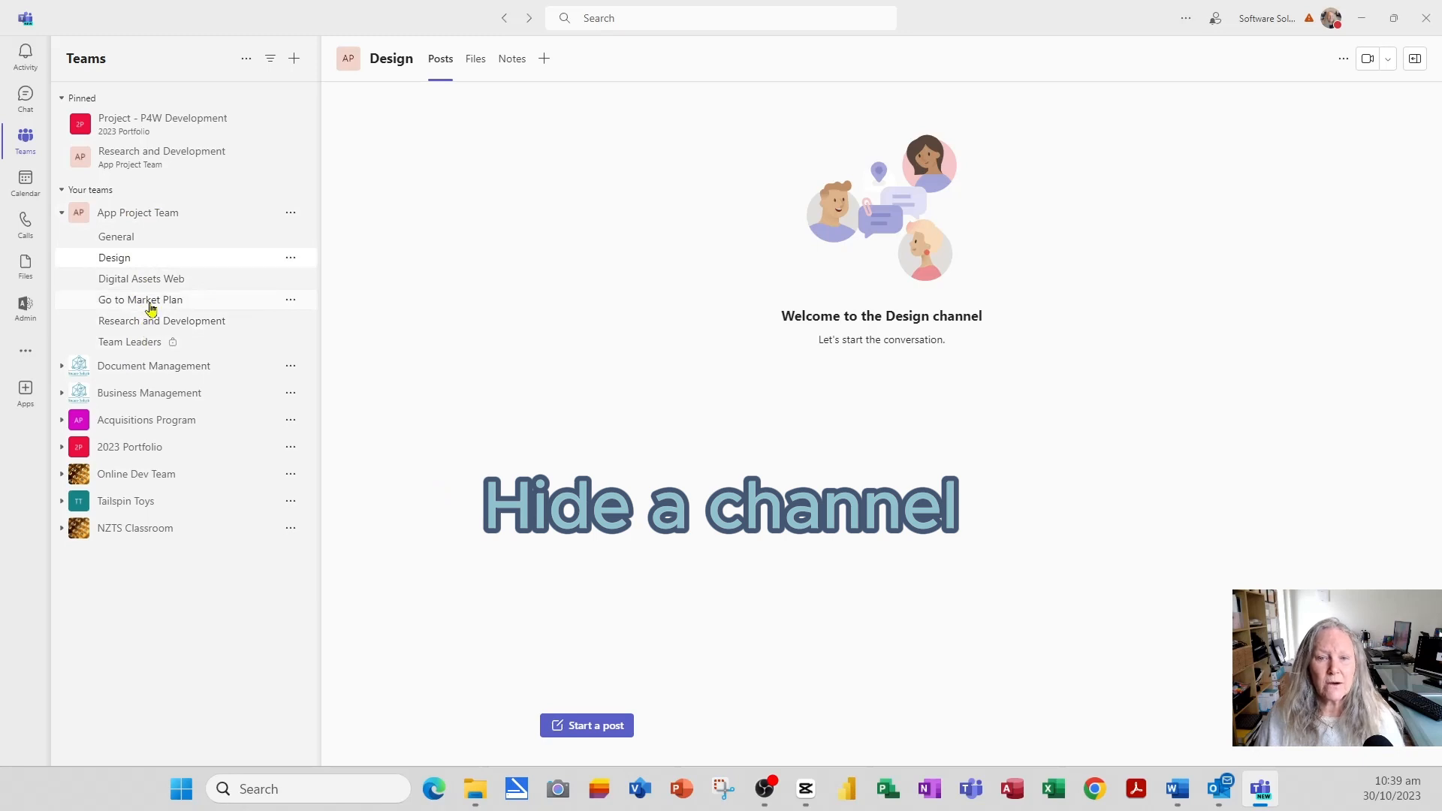
{"action": "left_click", "coordinate": [293, 301]}
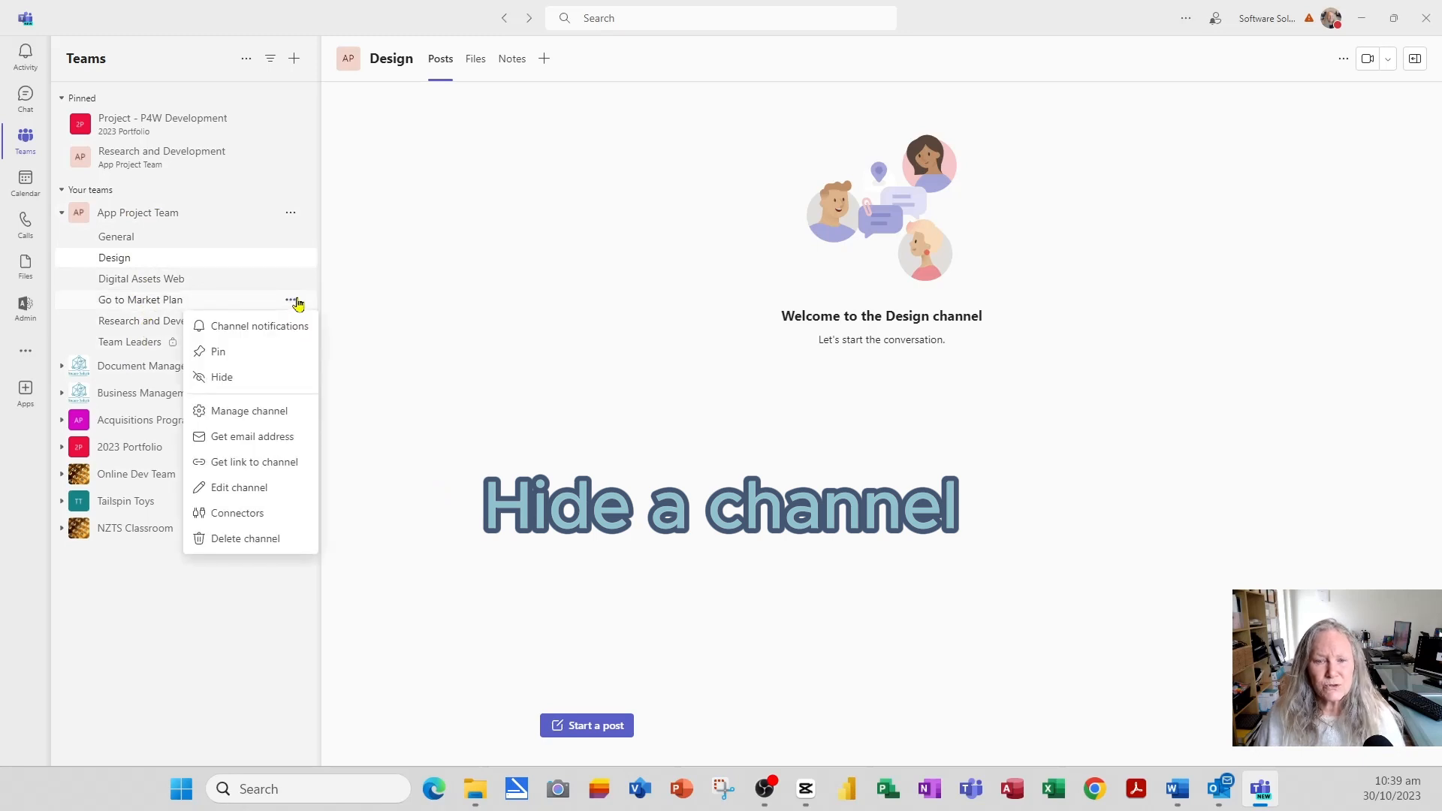
{"action": "left_click", "coordinate": [258, 384]}
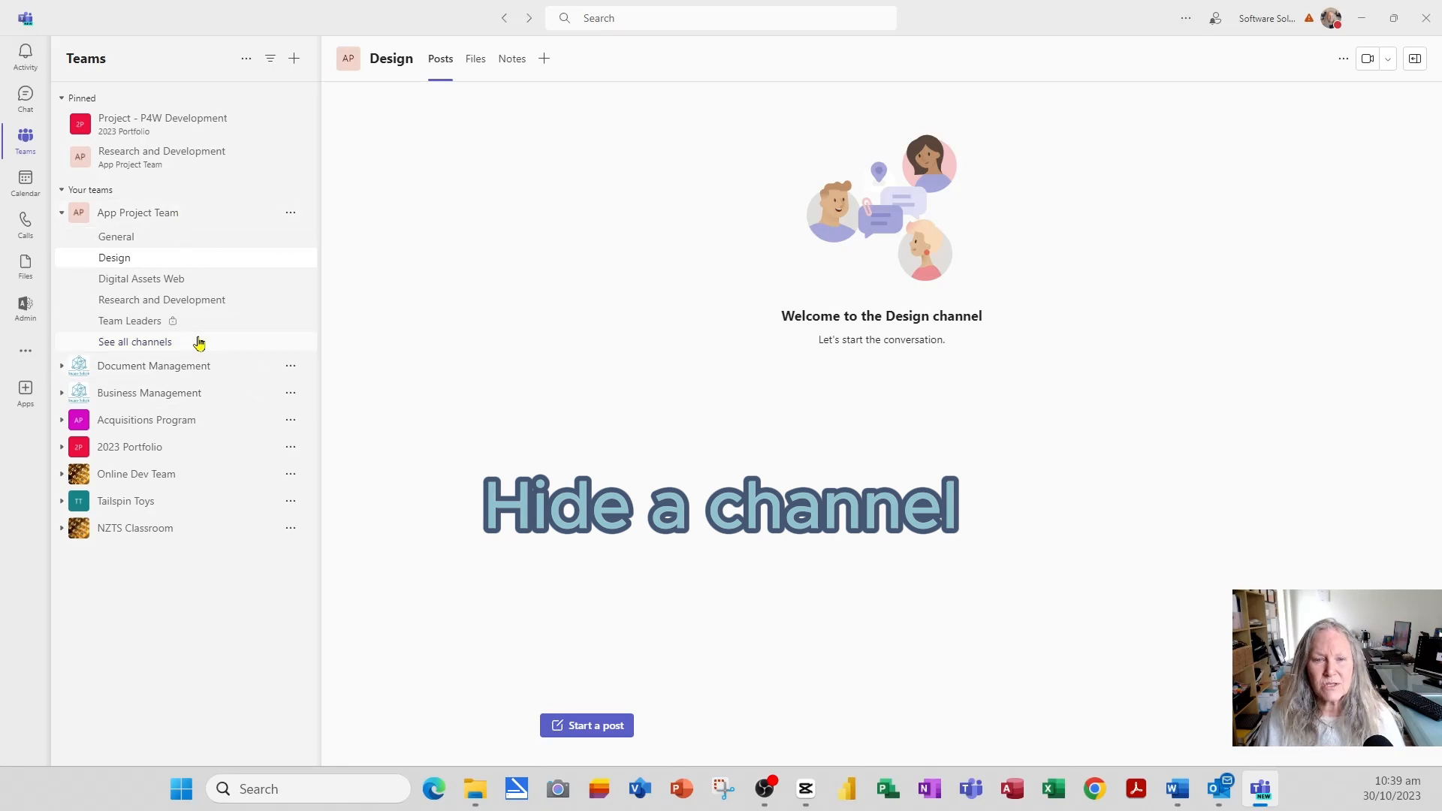
- Show Go to Market Plan again from the team's full channel list
{"action": "left_click", "coordinate": [147, 346]}
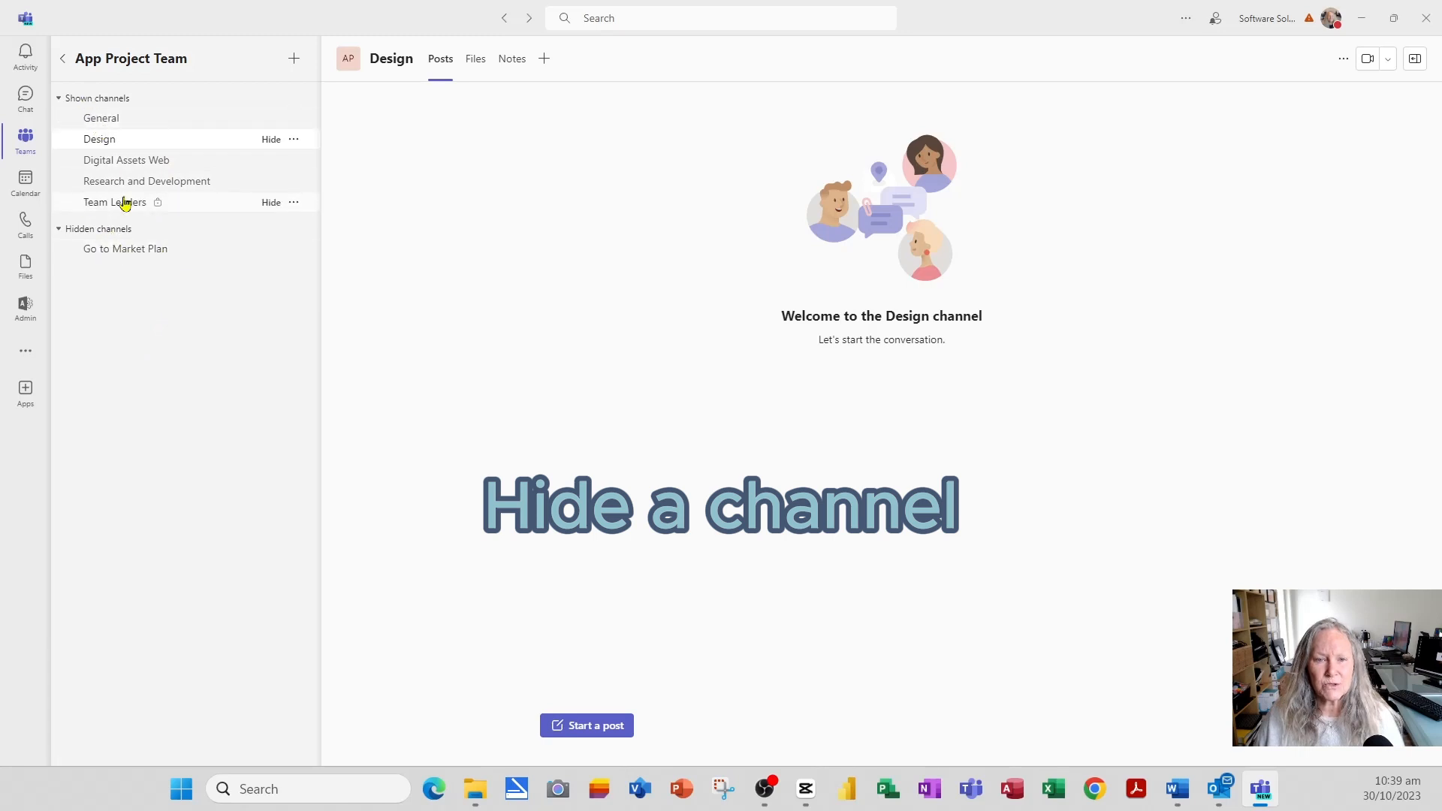
{"action": "left_click", "coordinate": [273, 251]}
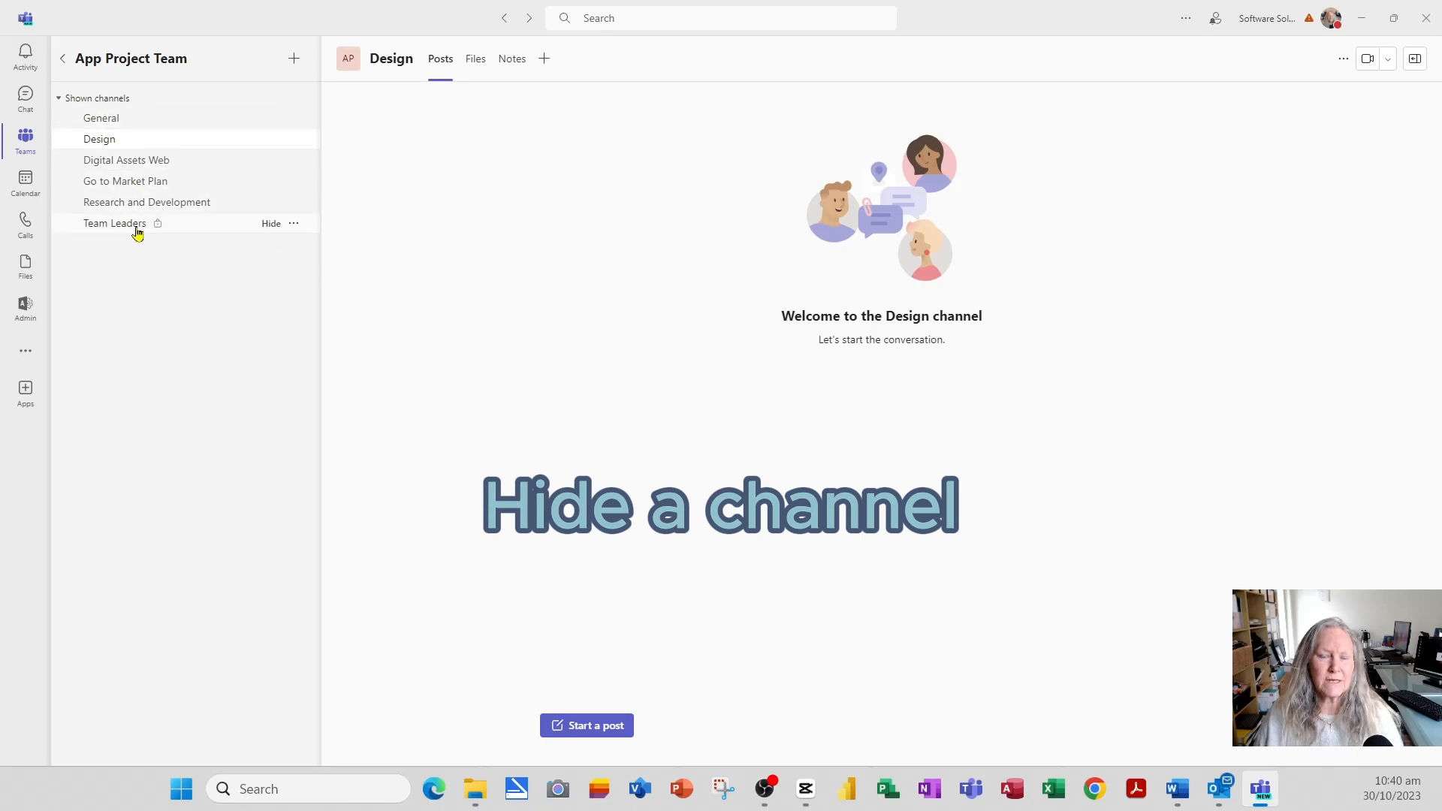
{"action": "left_click", "coordinate": [64, 61]}
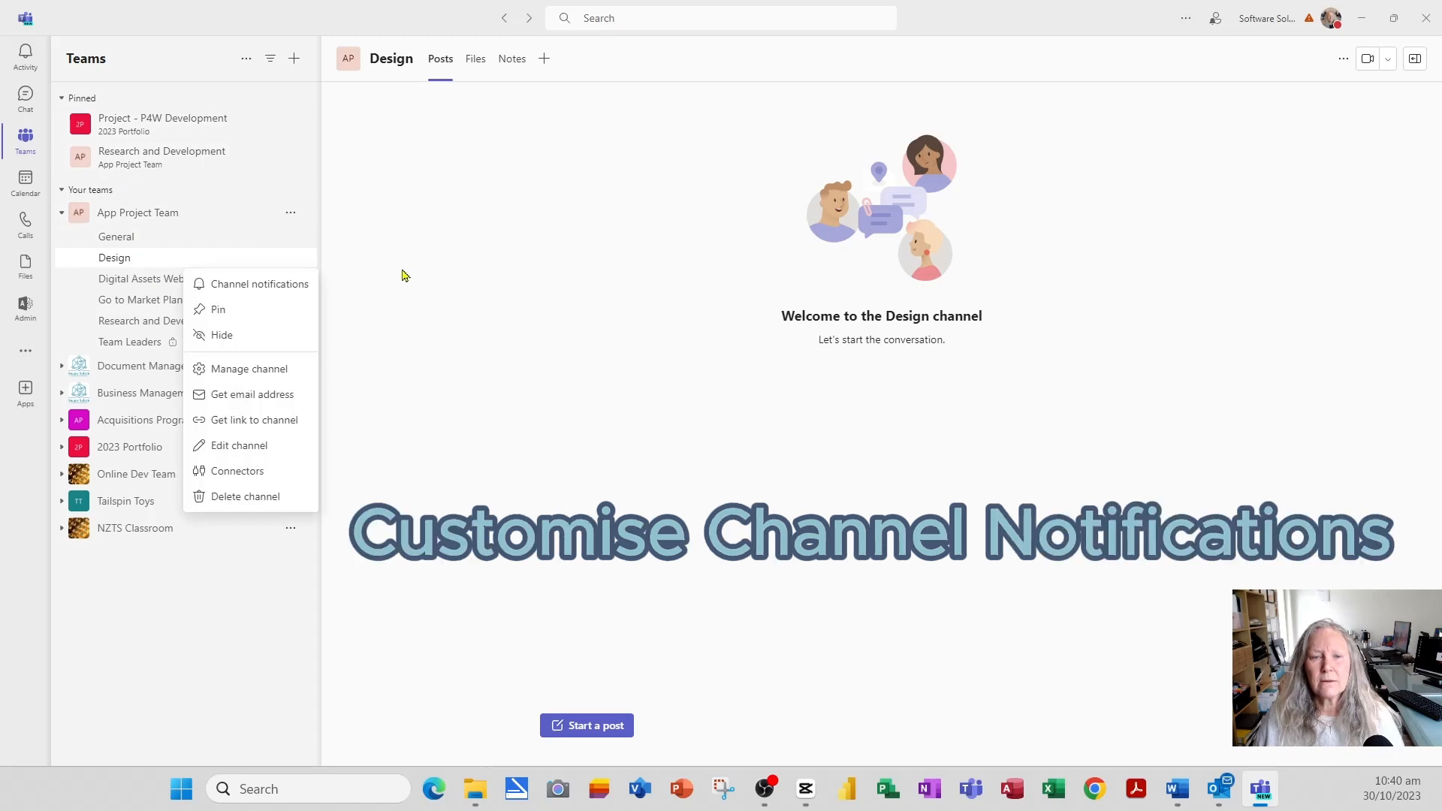
- Set Research and Development notifications to Banner and feed for all new posts, including replies, and save
{"action": "left_click", "coordinate": [407, 265]}
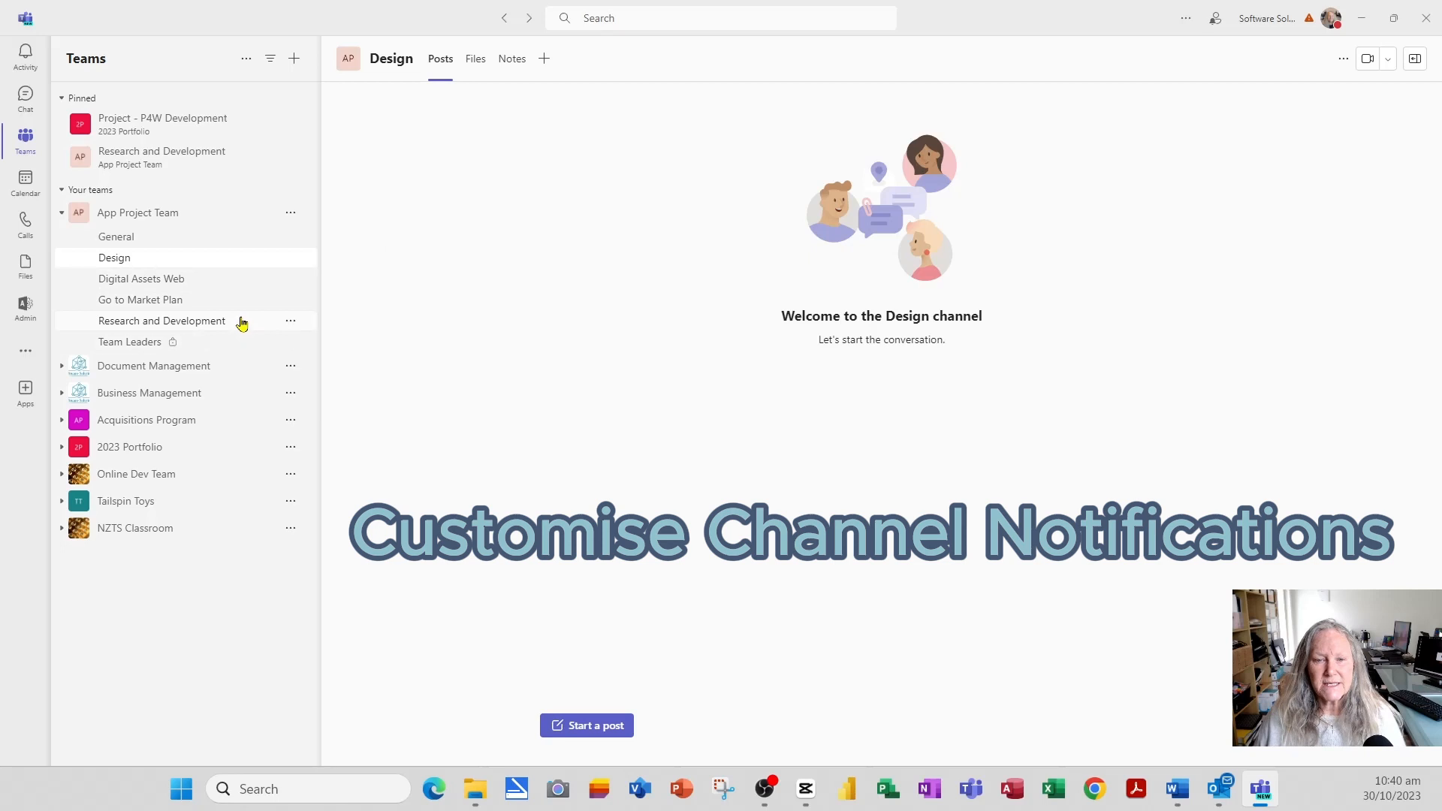
{"action": "left_click", "coordinate": [292, 321]}
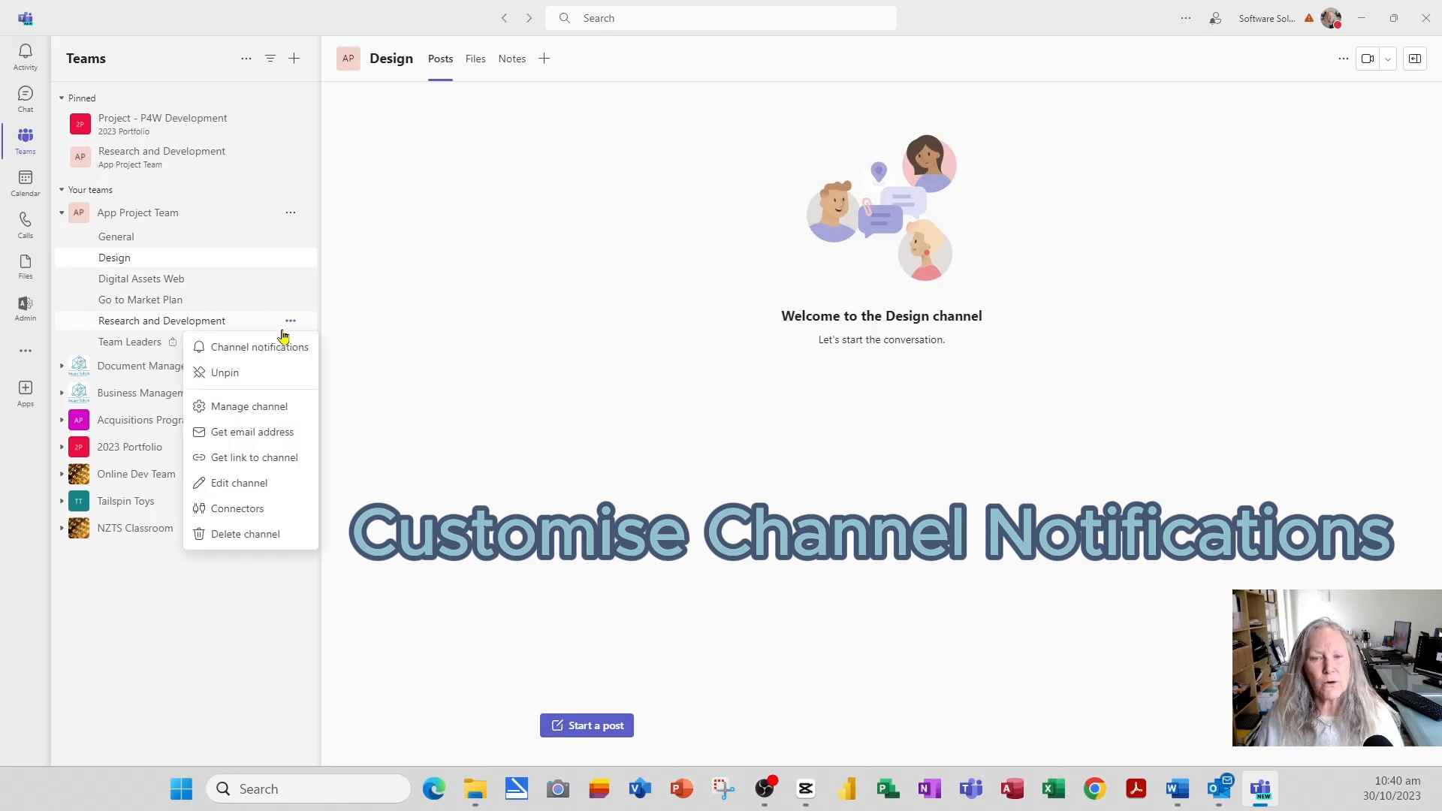
{"action": "left_click", "coordinate": [280, 349]}
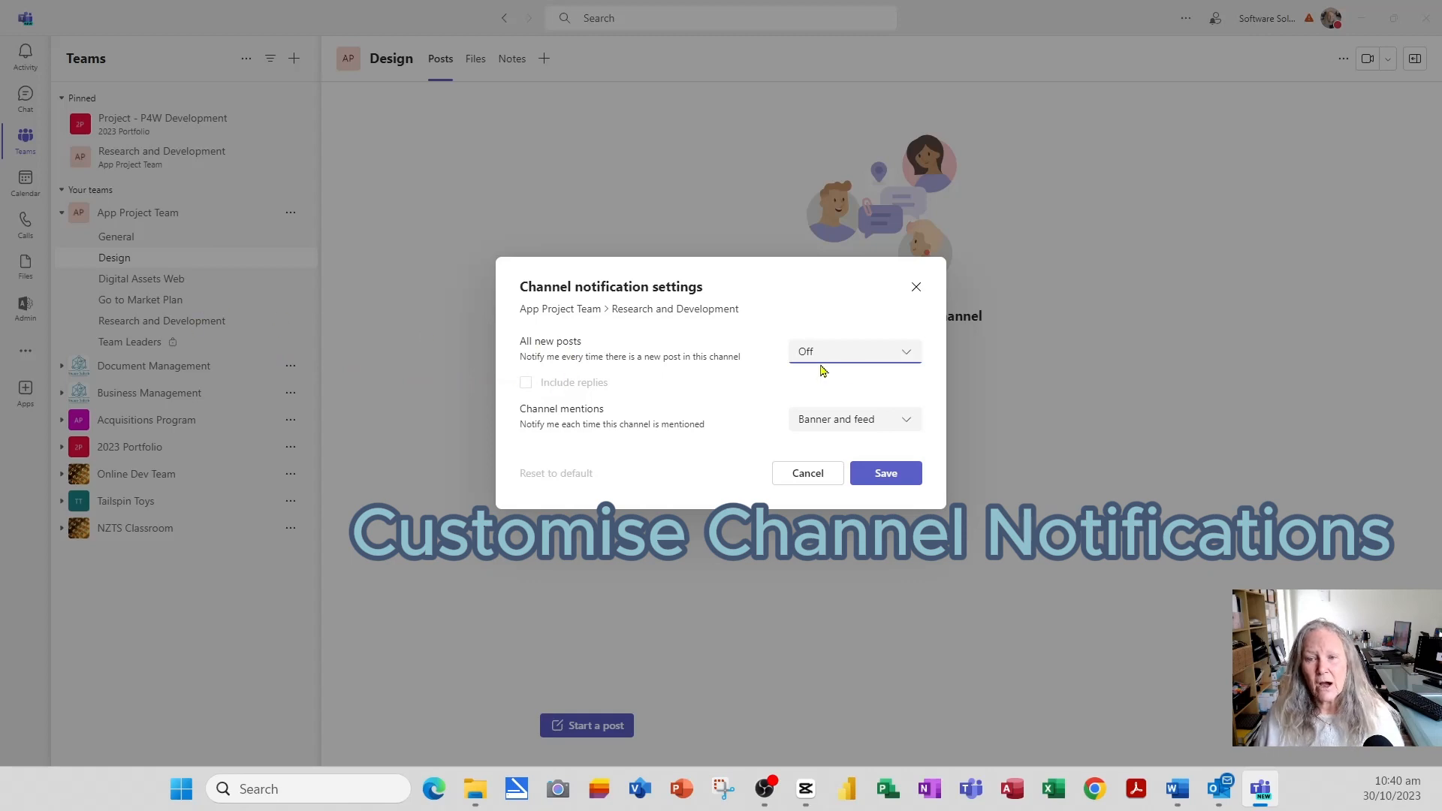
{"action": "left_click", "coordinate": [908, 353]}
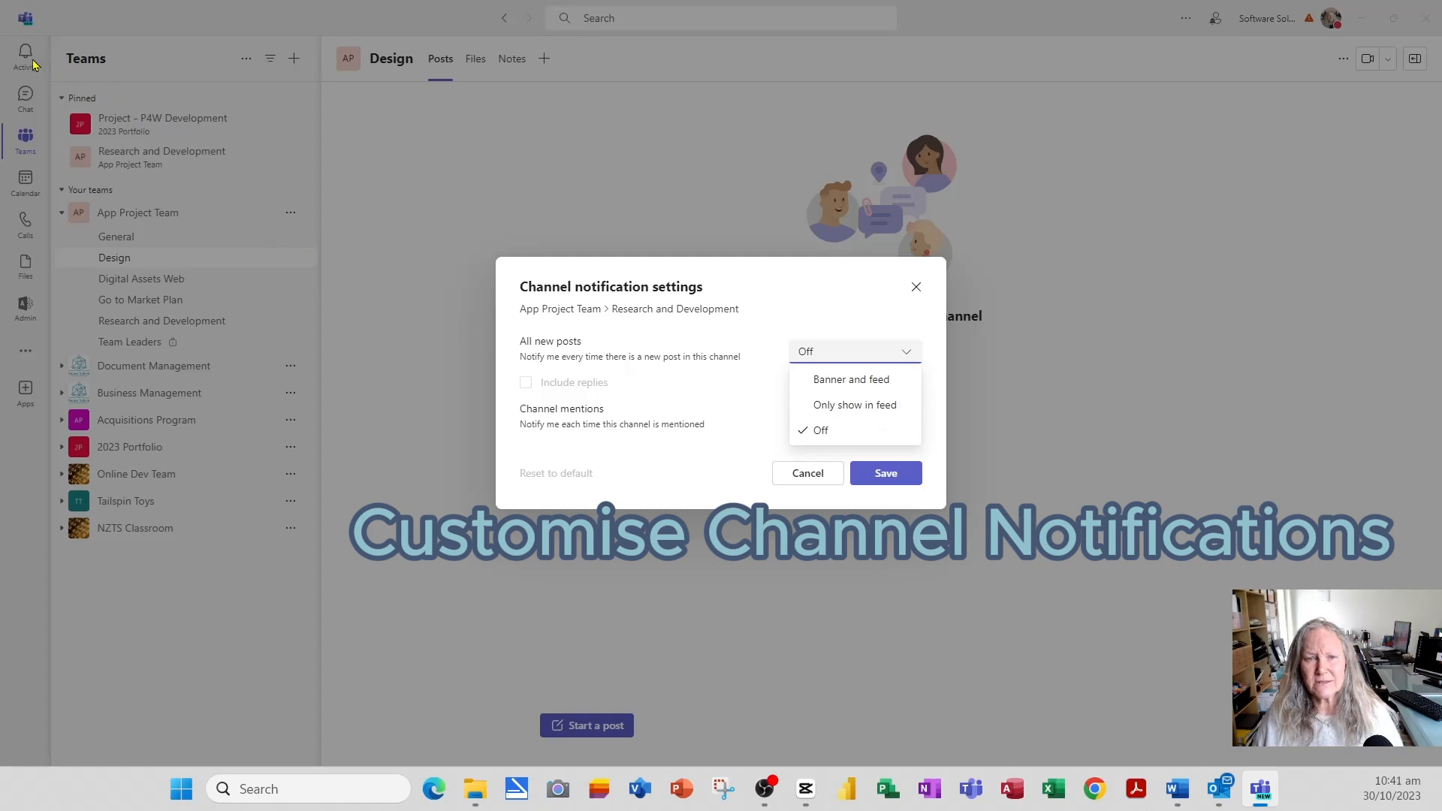
{"action": "left_click", "coordinate": [894, 391]}
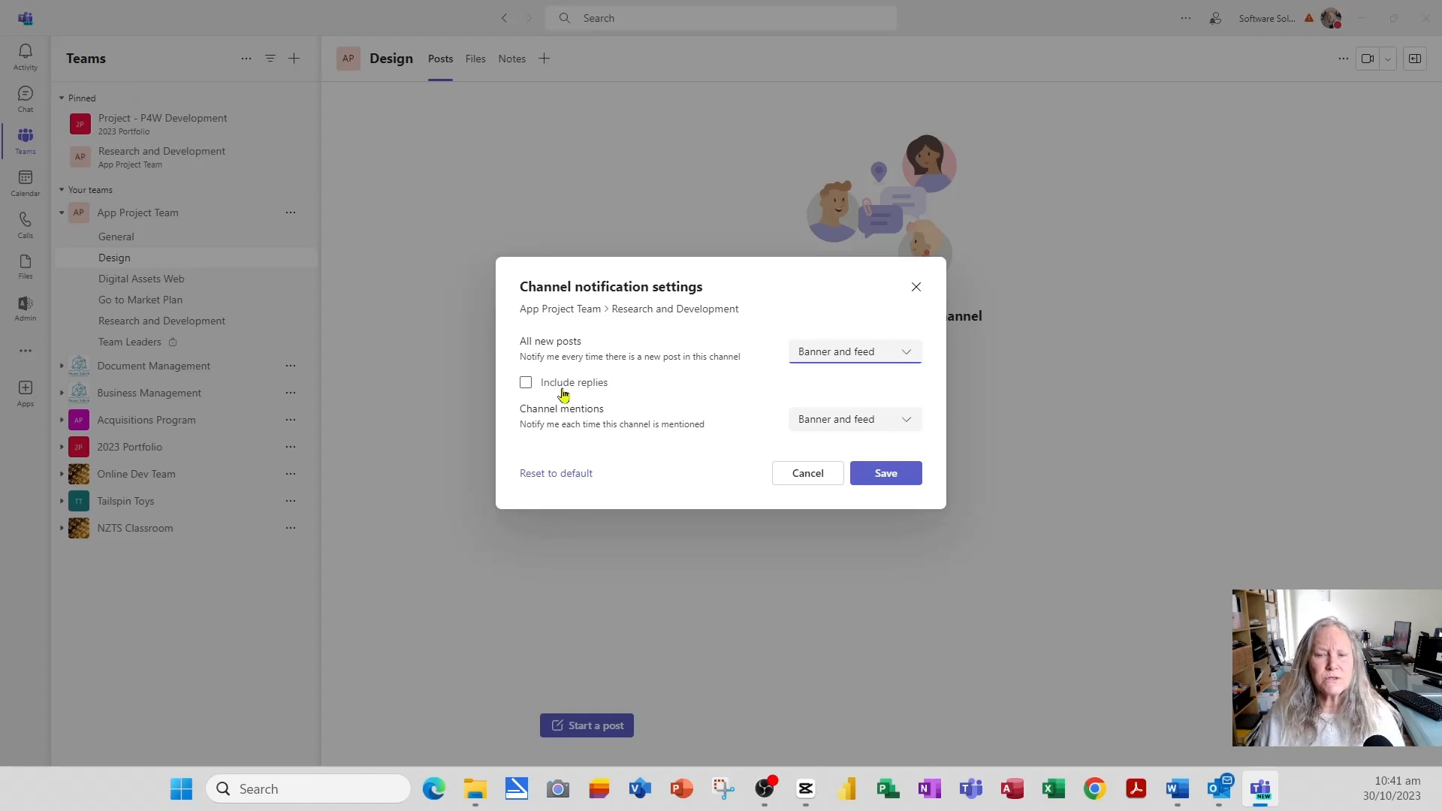
{"action": "left_click", "coordinate": [526, 385]}
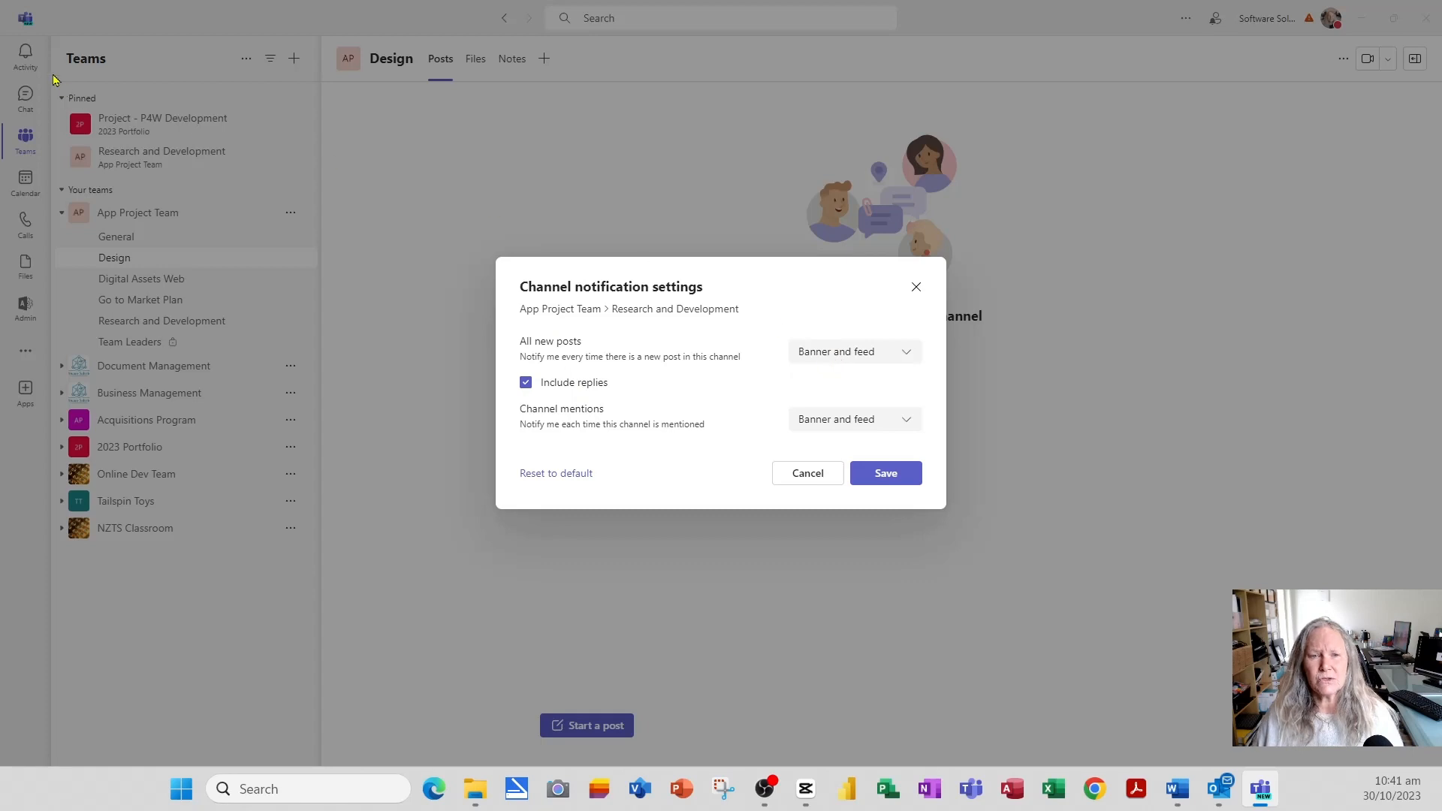
{"action": "left_click", "coordinate": [906, 478]}
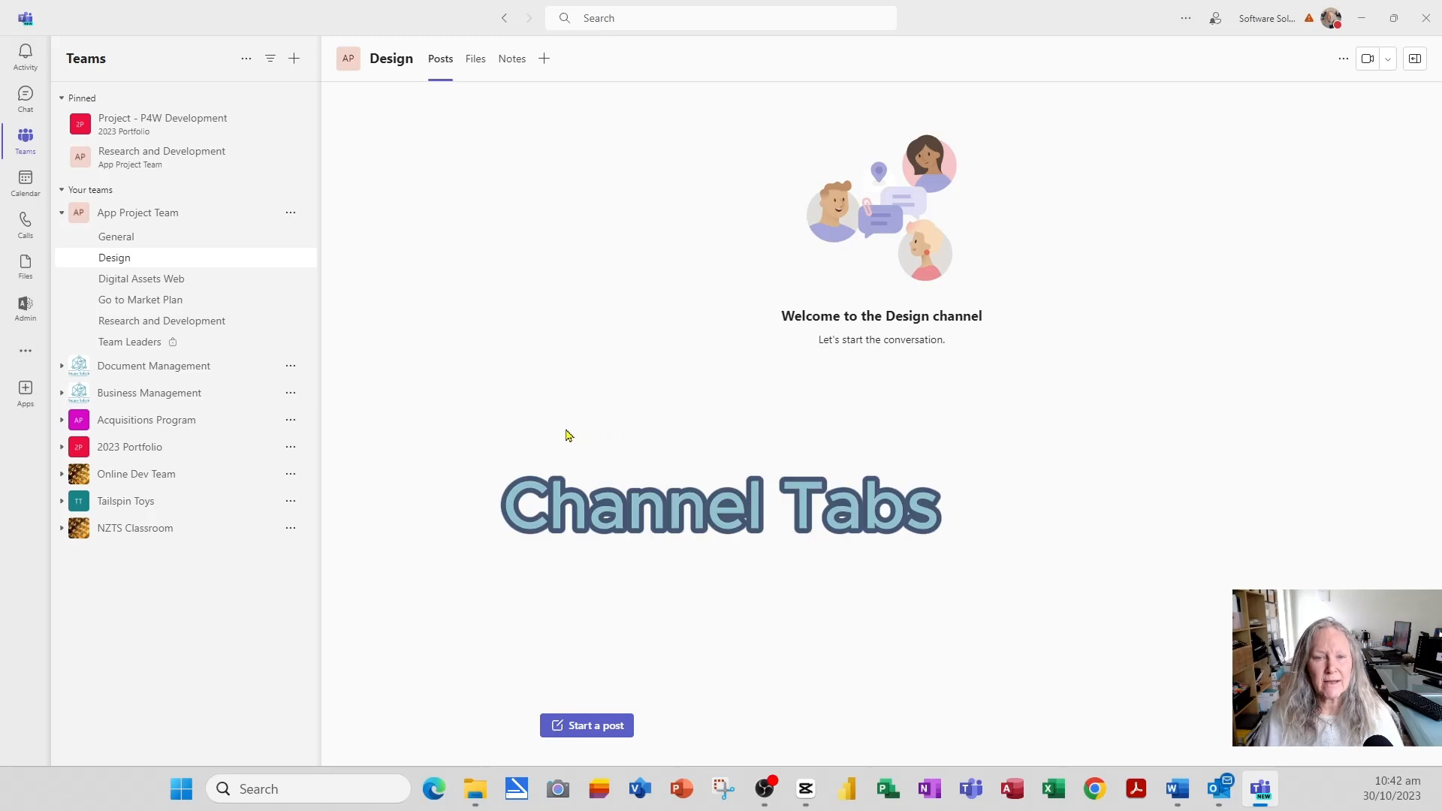
- Post 'Welcome to Research & Development' in the channel, with a message introducing the team leader
{"action": "left_click", "coordinate": [217, 329]}
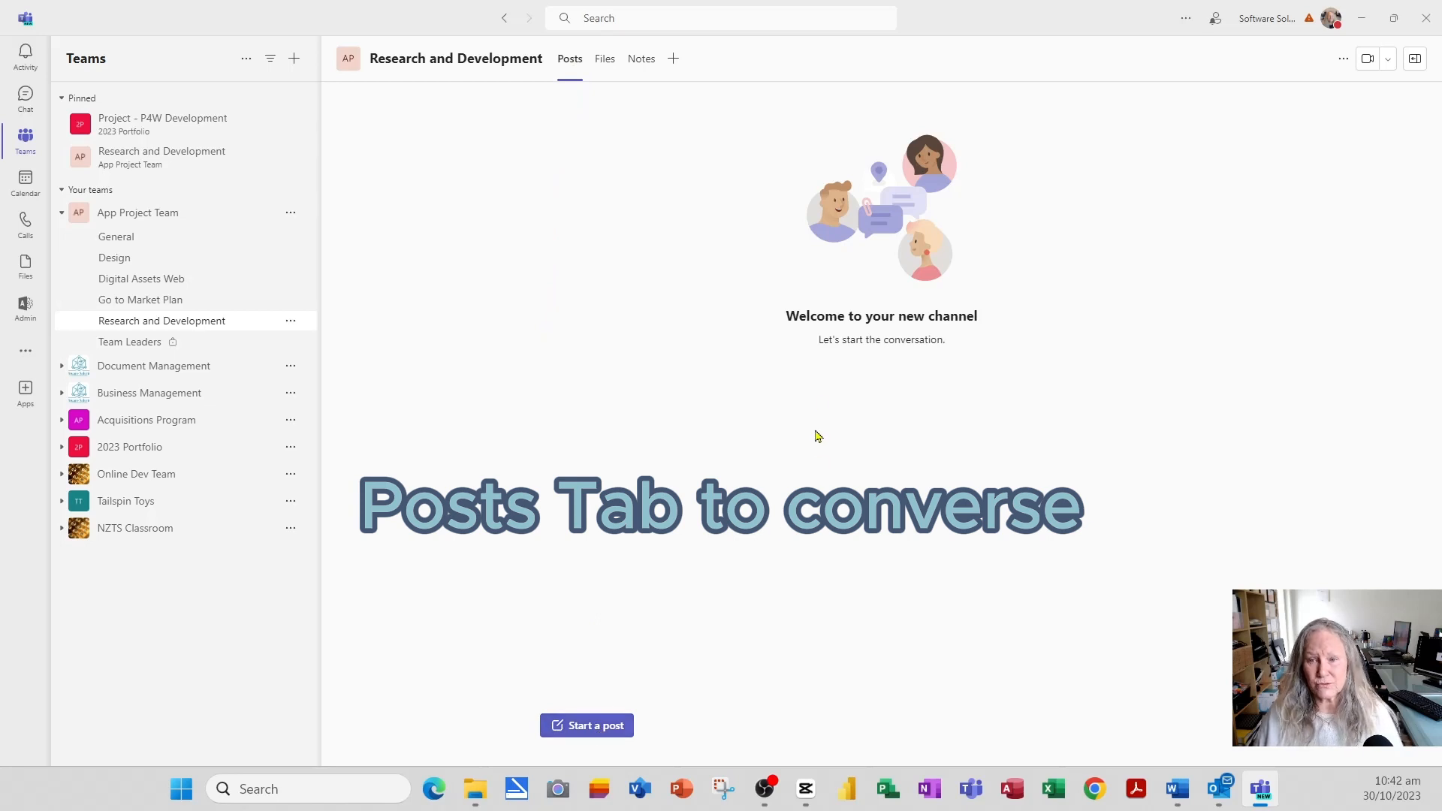
{"action": "left_click", "coordinate": [596, 733]}
{"action": "left_click", "coordinate": [732, 608]}
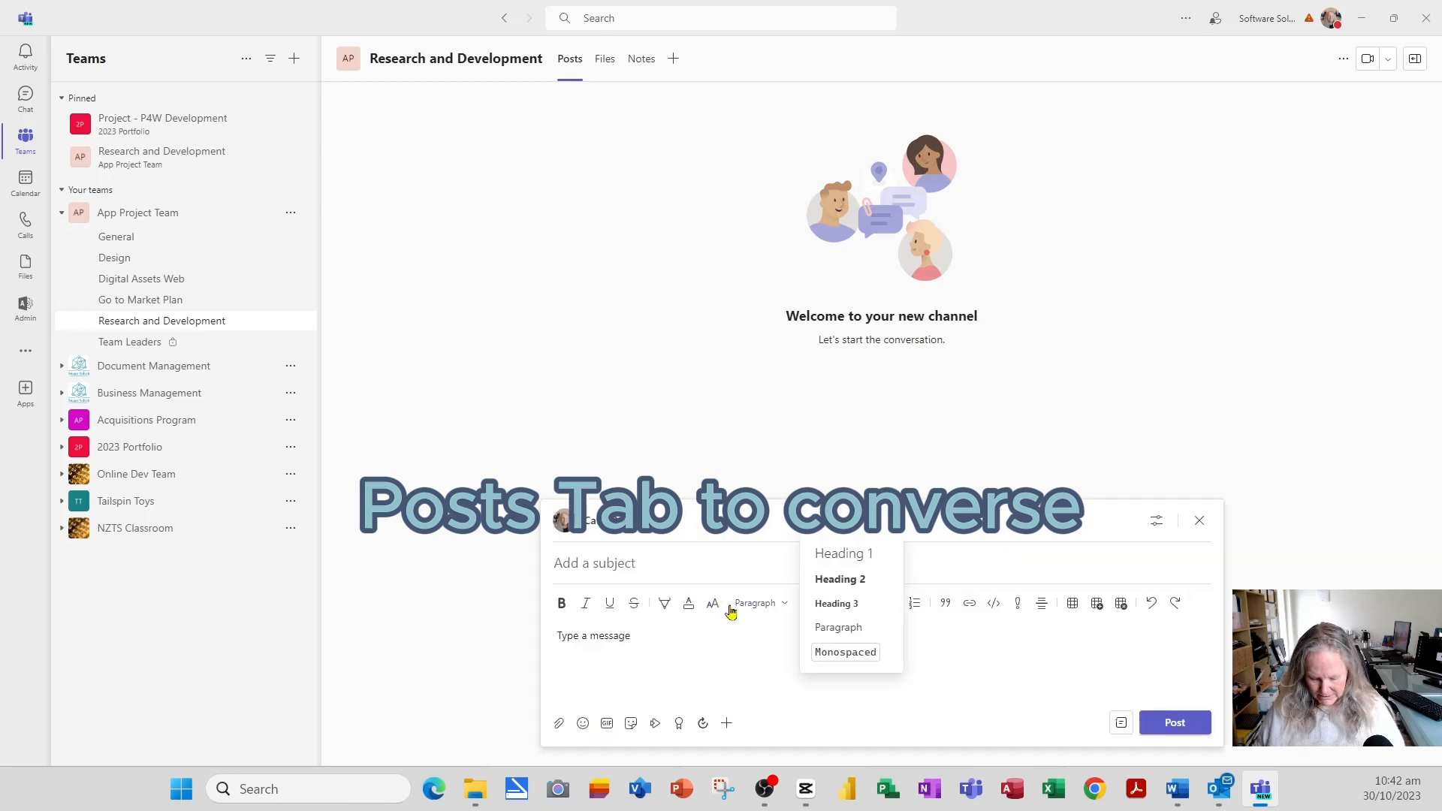
{"action": "left_click", "coordinate": [1052, 667]}
{"action": "type", "text": "W"}
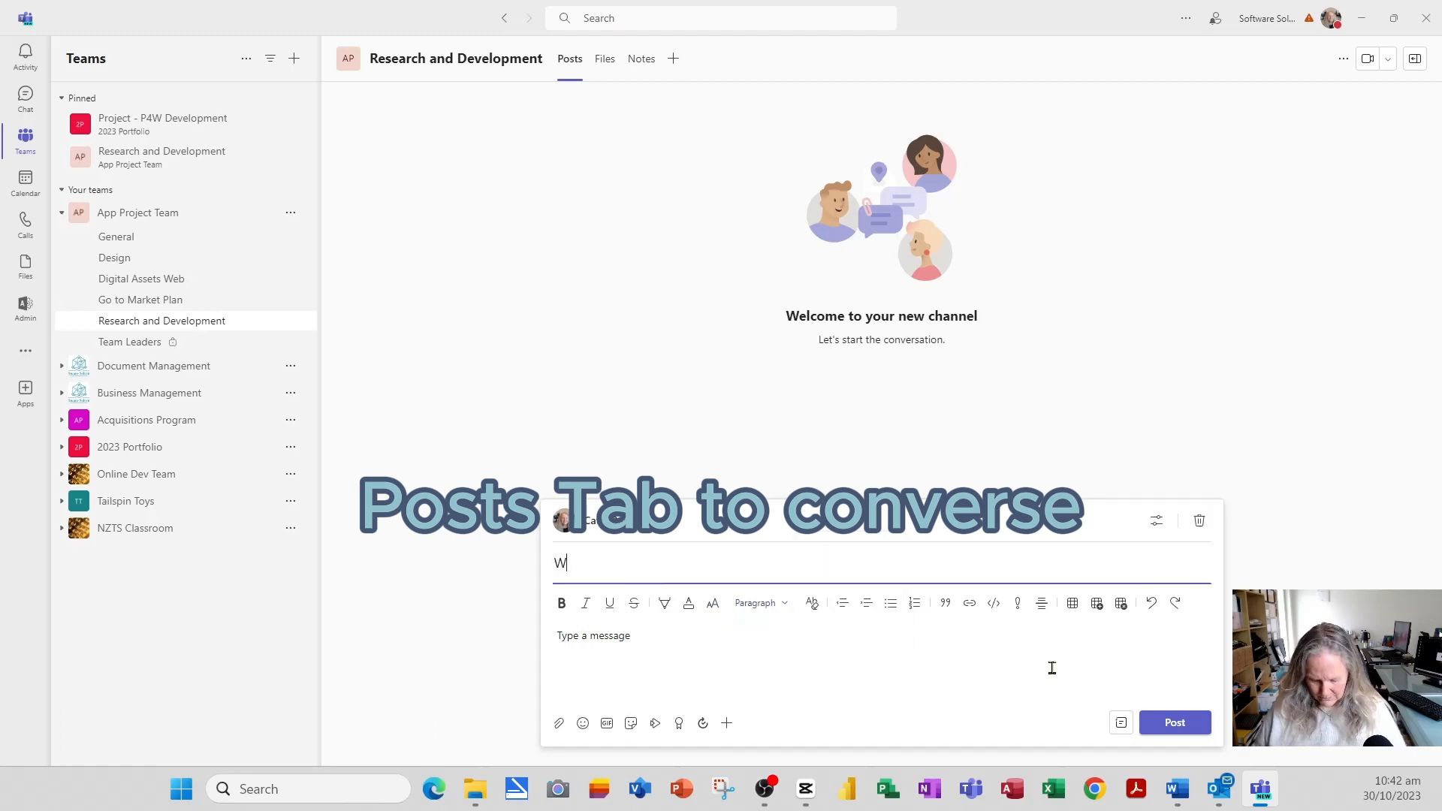
{"action": "type", "text": "elcome to Research"}
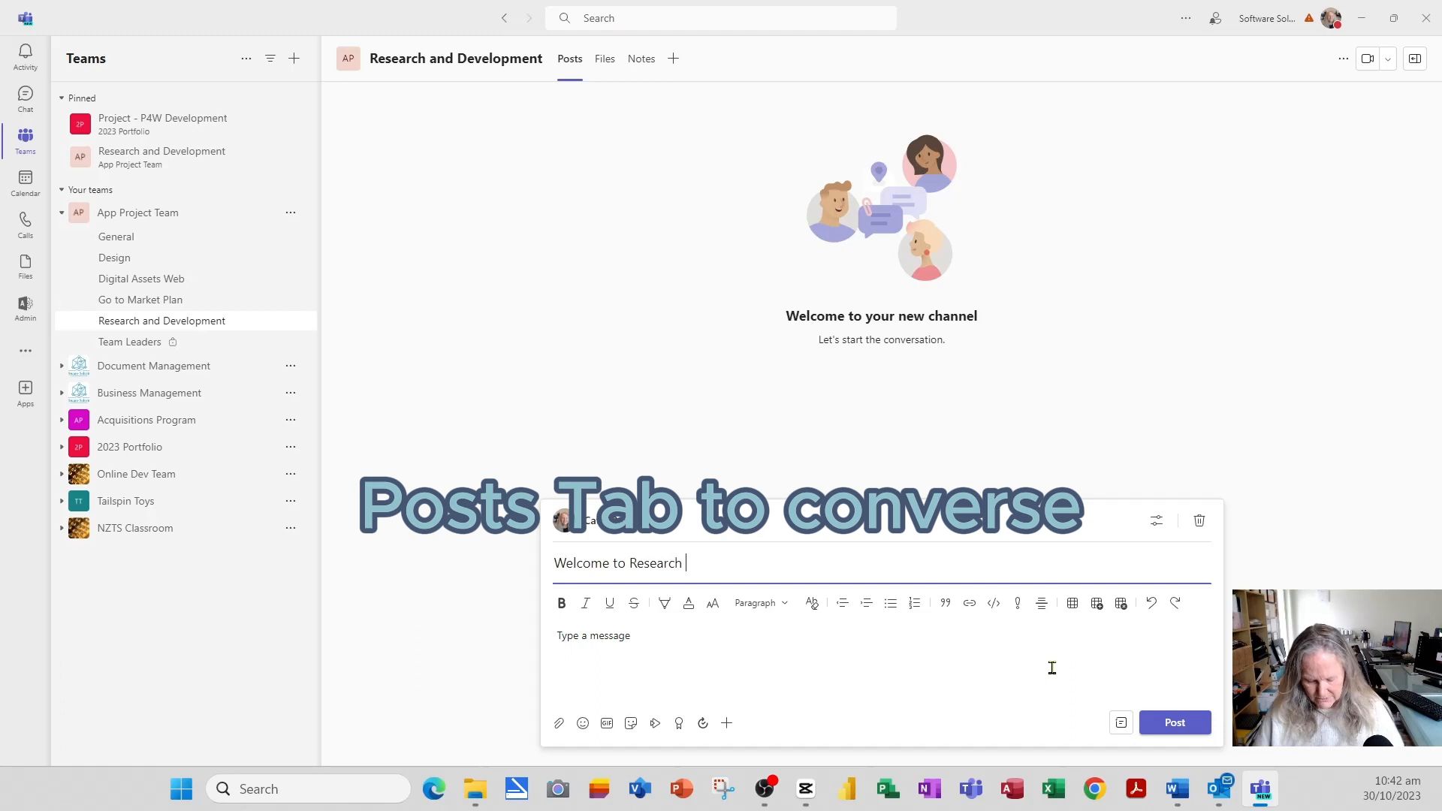
{"action": "type", "text": "& Development"}
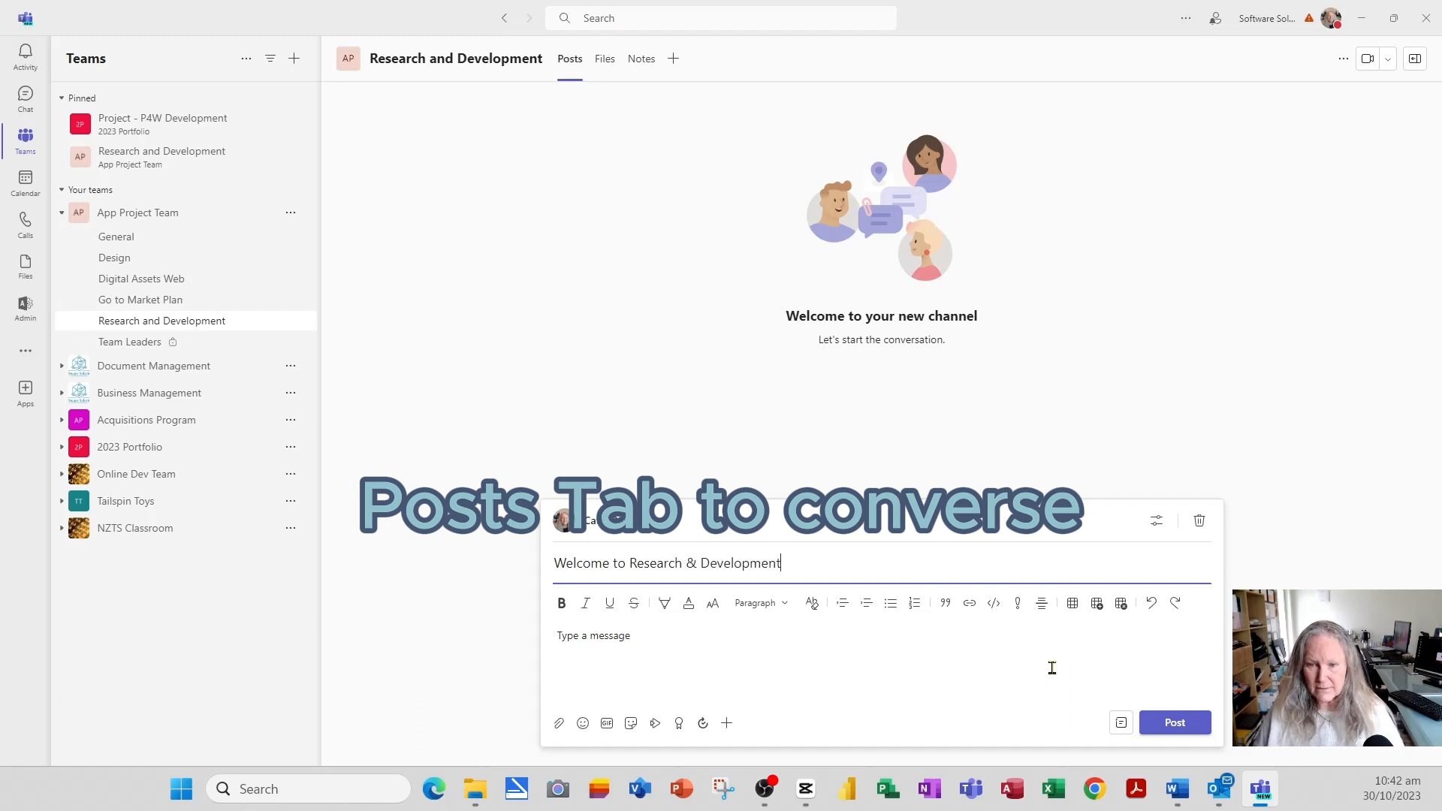
{"action": "left_click", "coordinate": [628, 638]}
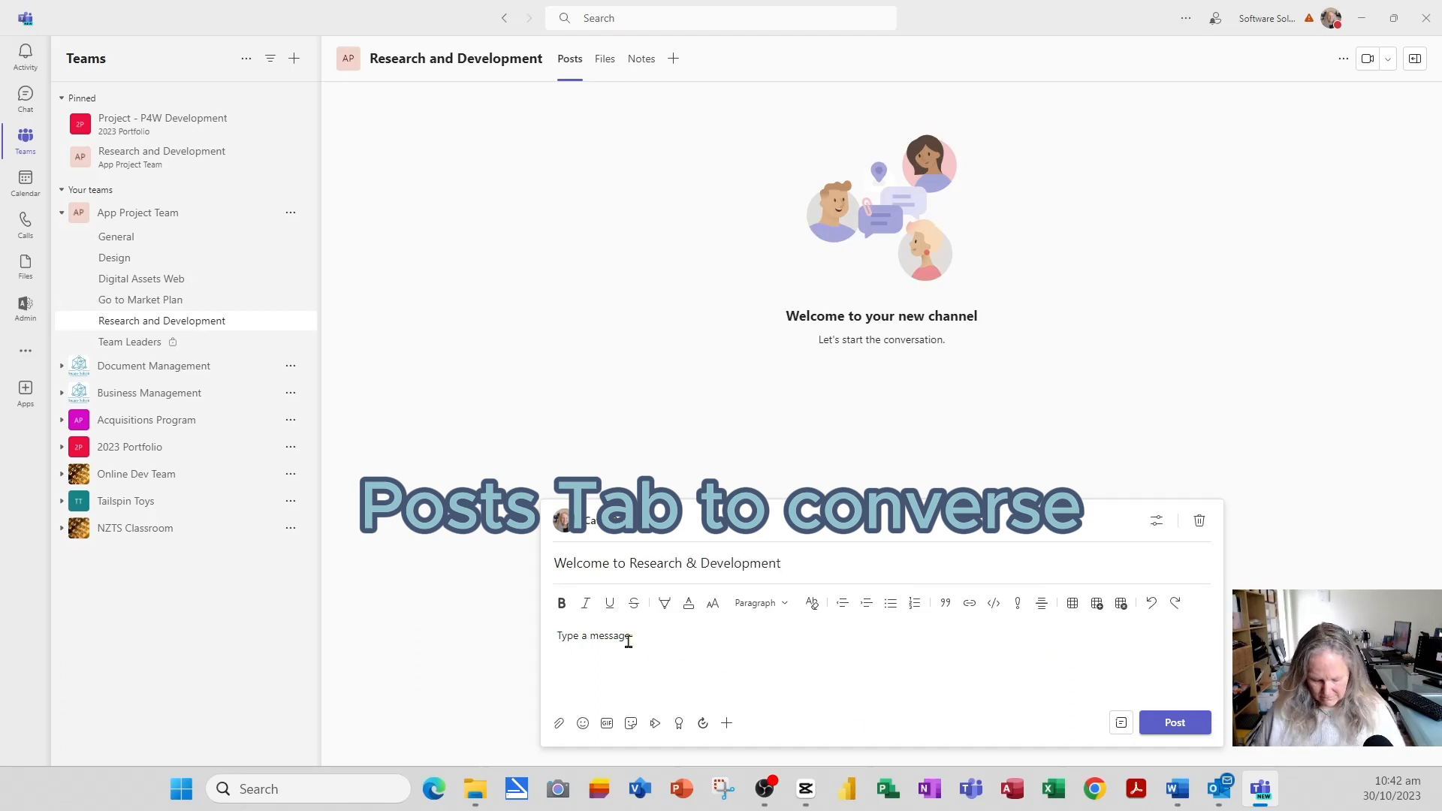
{"action": "type", "text": "My name Cathe"}
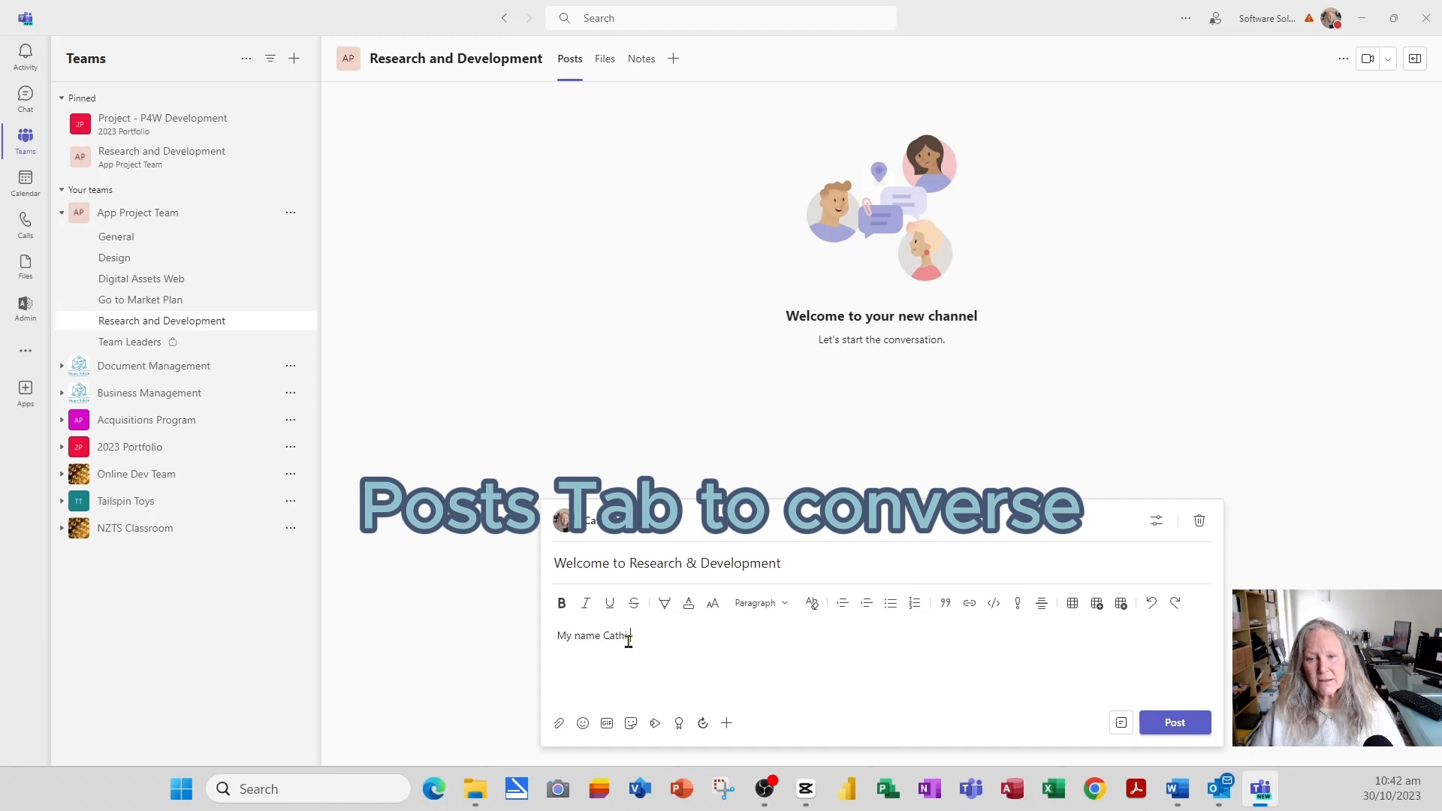
{"action": "type", "text": " and I am tea"}
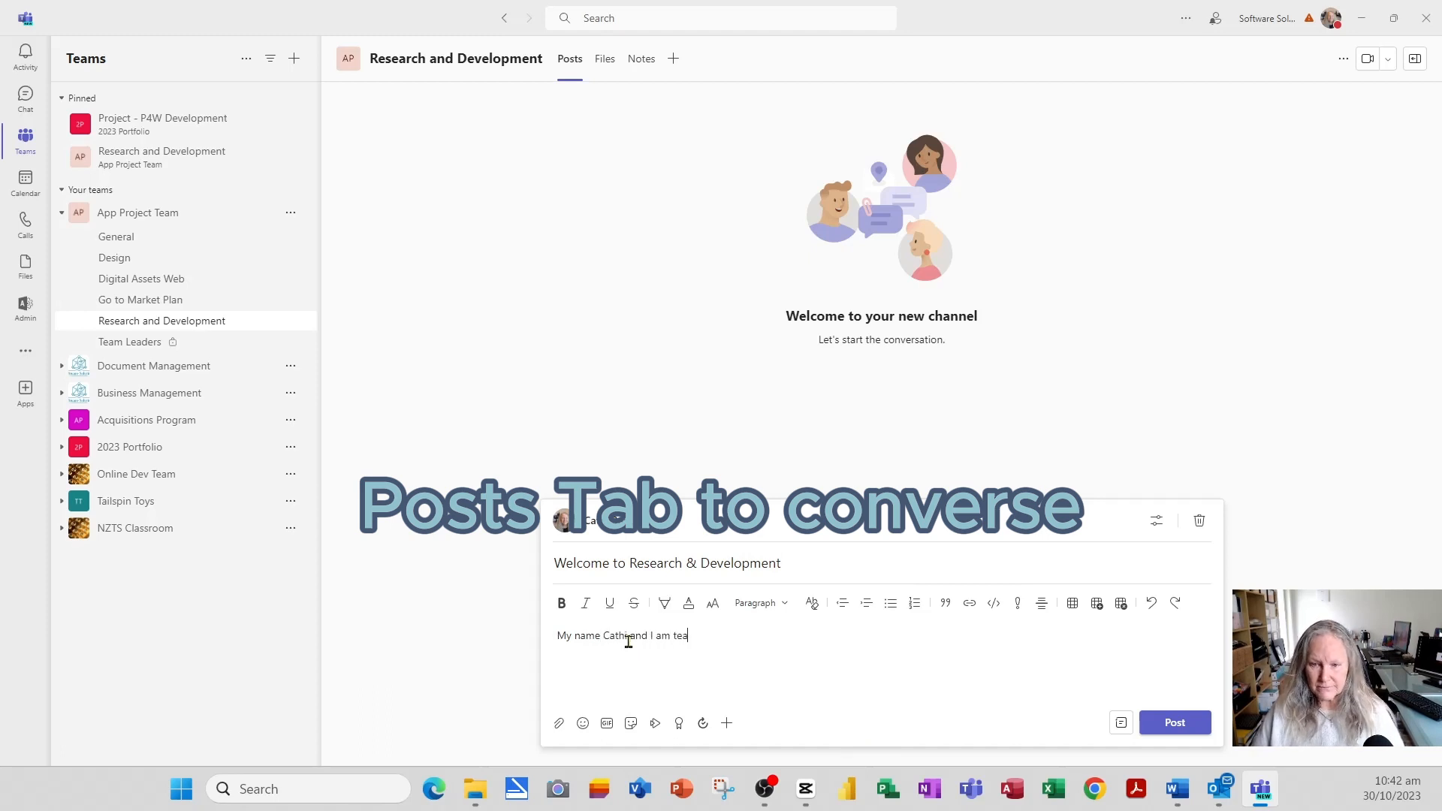
{"action": "type", "text": "m lead"}
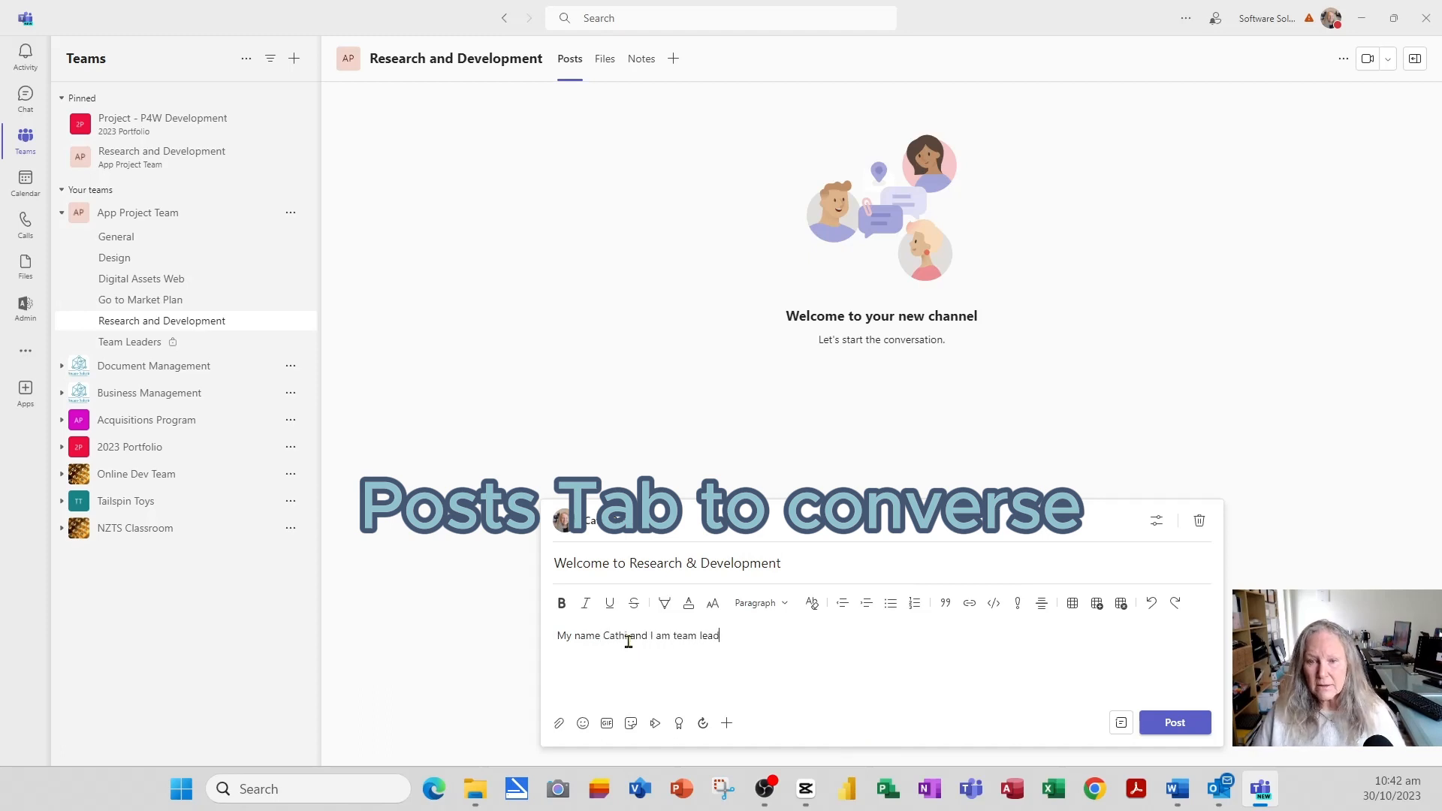
{"action": "type", "text": "er and I look"}
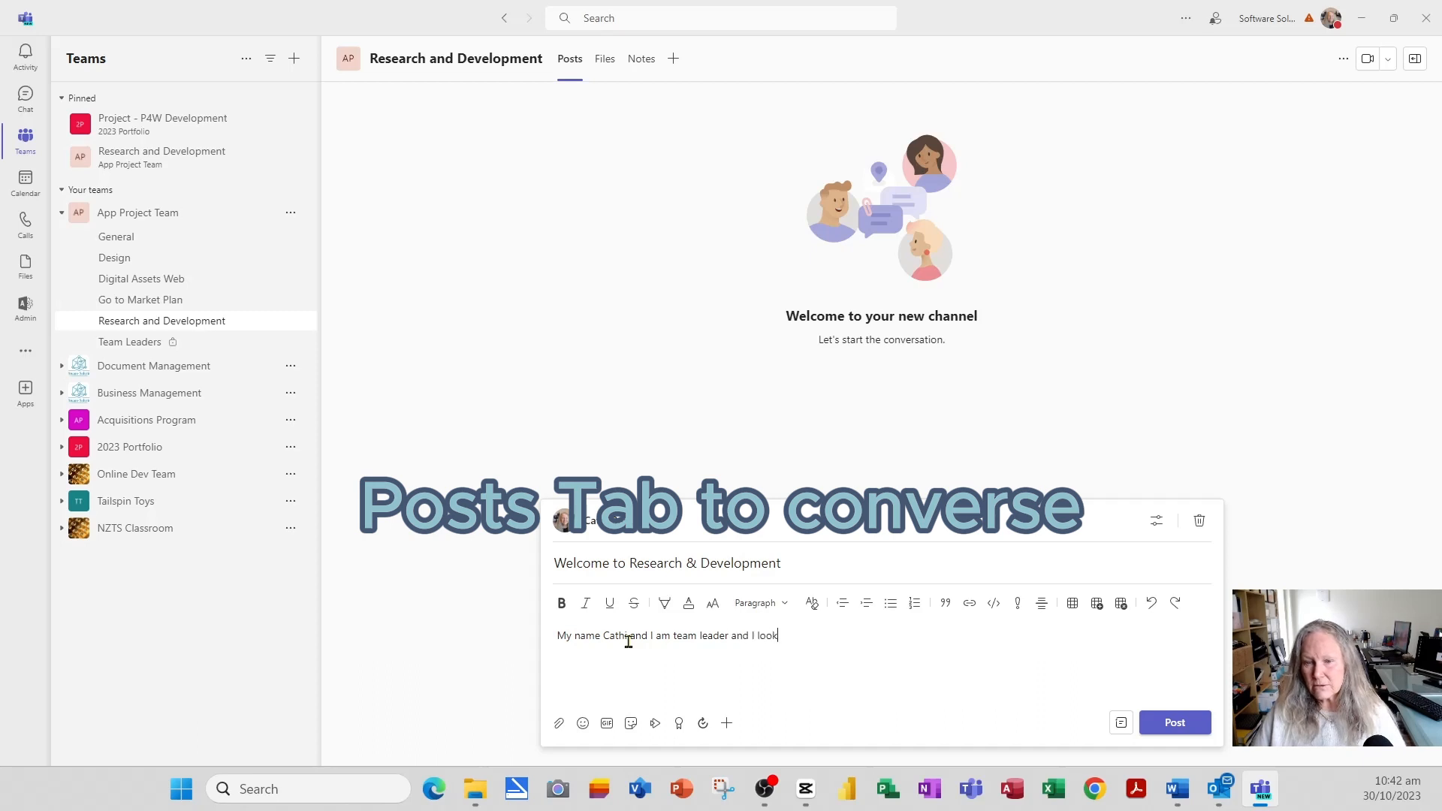
{"action": "type", "text": " forward to w"}
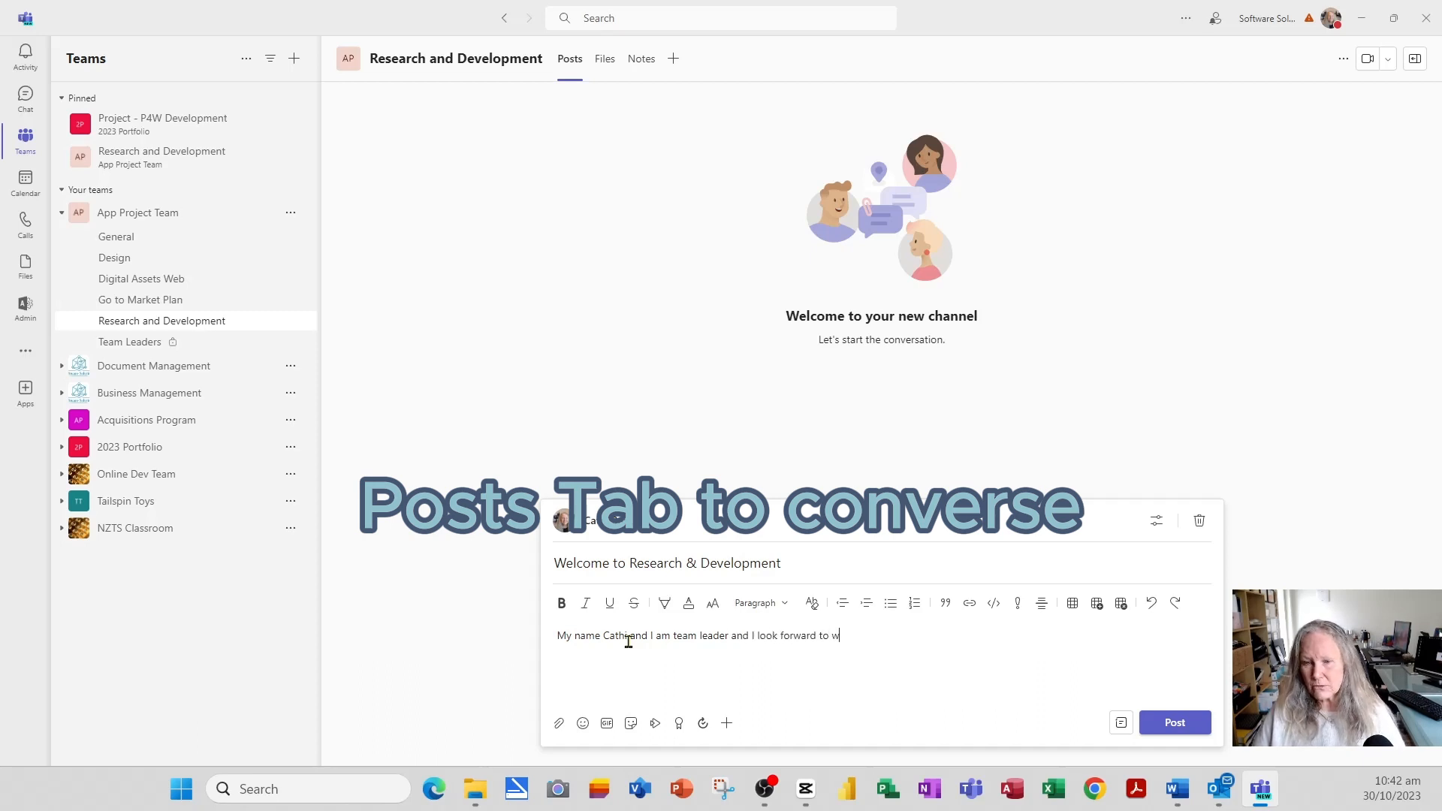
{"action": "type", "text": "orking with you."}
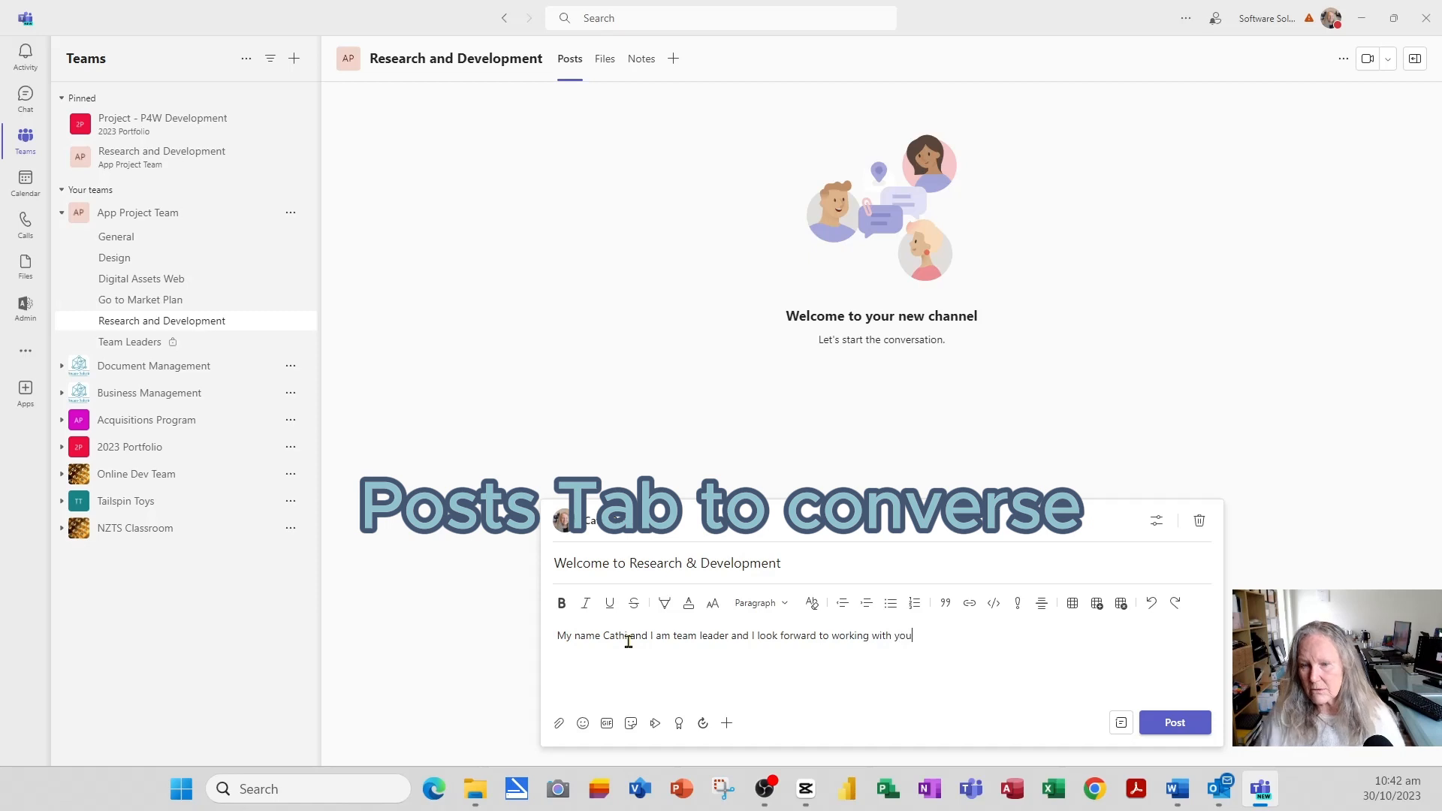
{"action": "left_click", "coordinate": [1183, 727]}
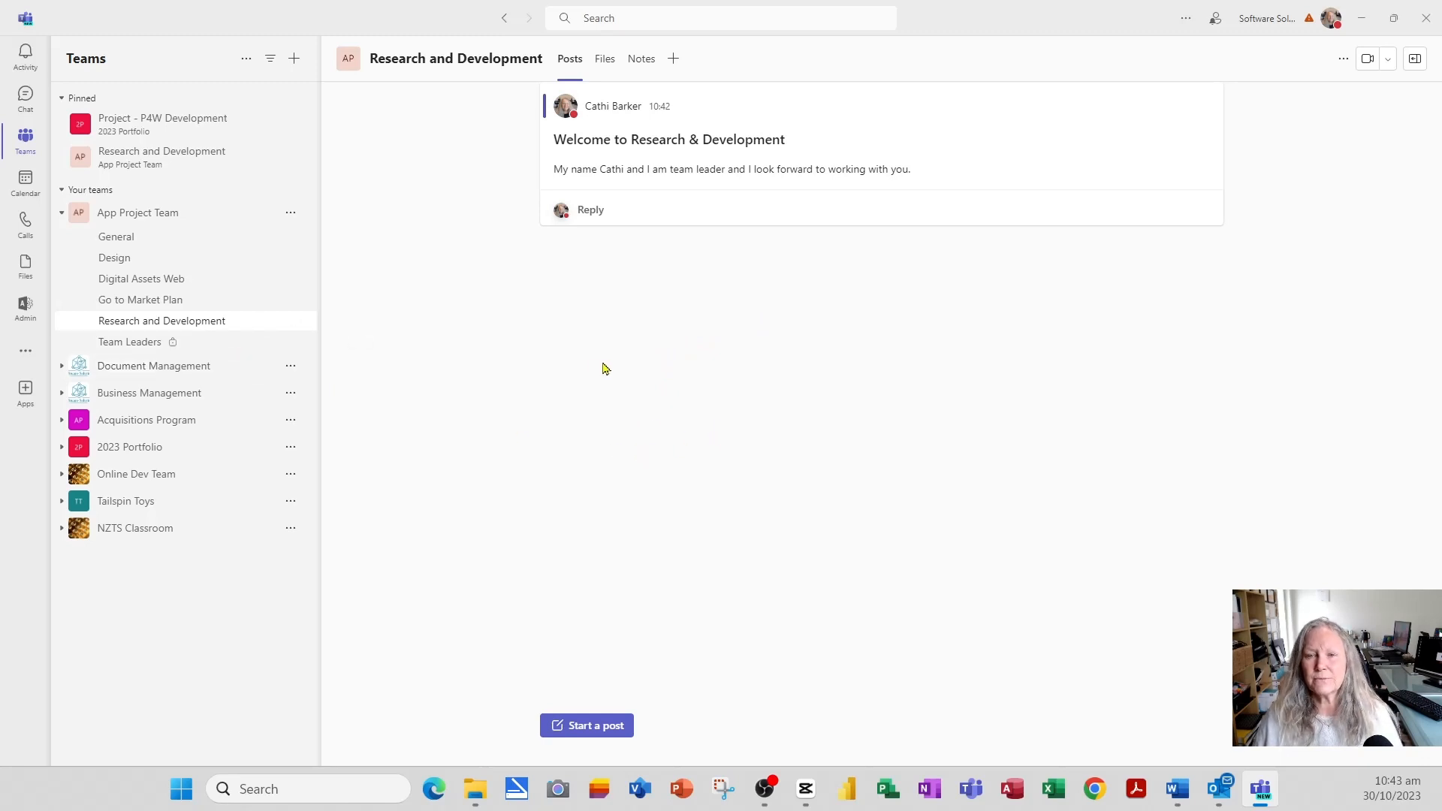
- Open the channel's empty Files library and review the New and Upload menus
{"action": "left_click", "coordinate": [604, 60]}
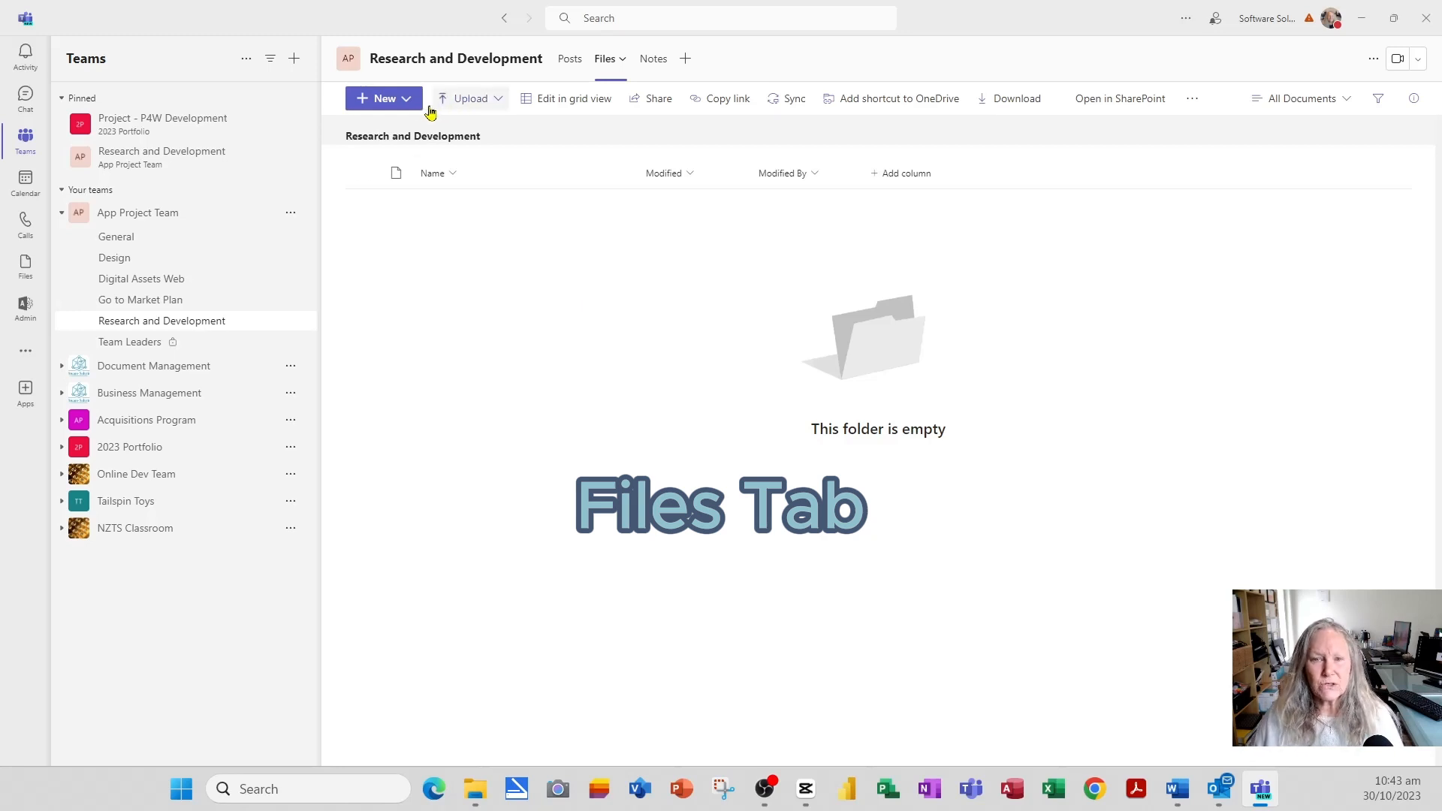
{"action": "left_click", "coordinate": [409, 100]}
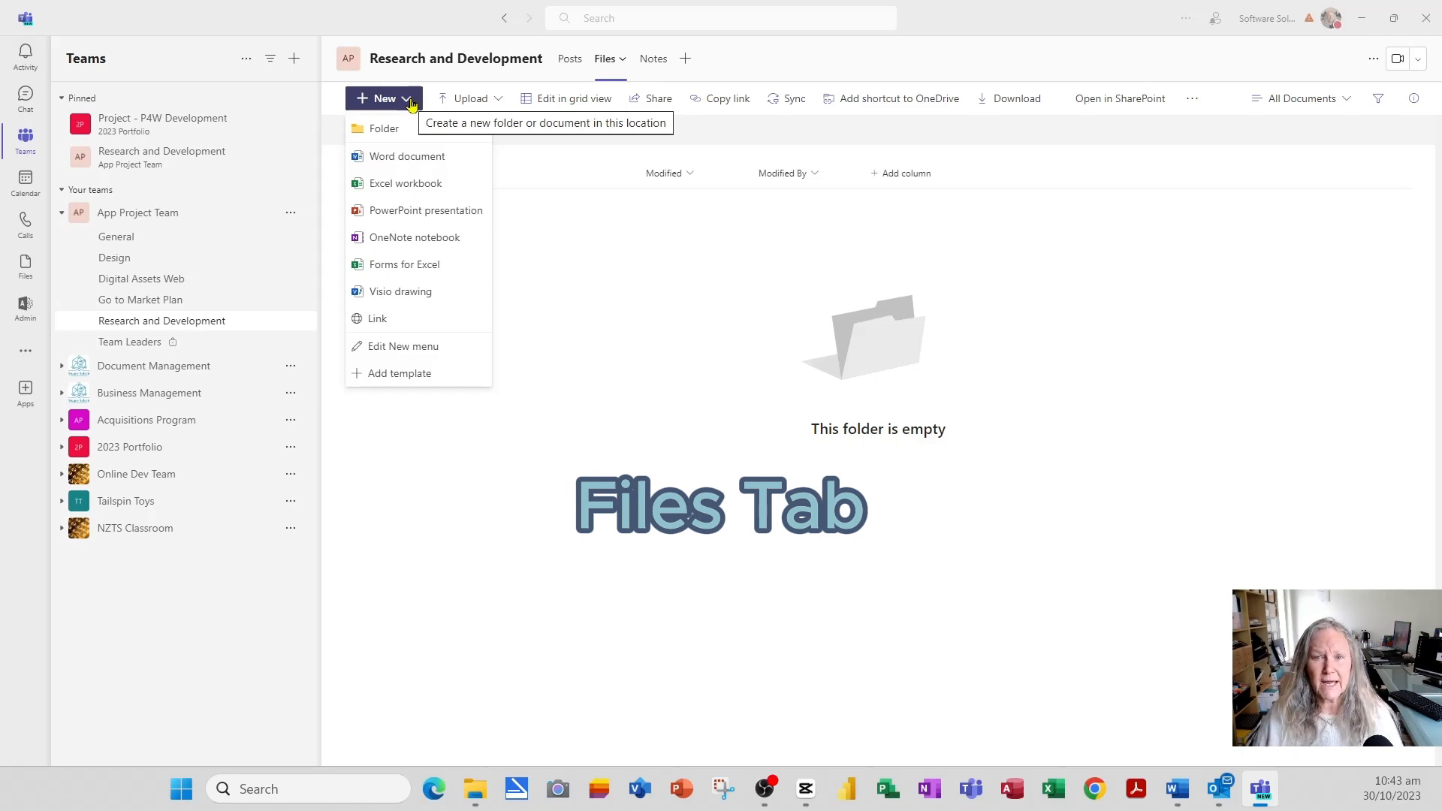
{"action": "left_click", "coordinate": [496, 101]}
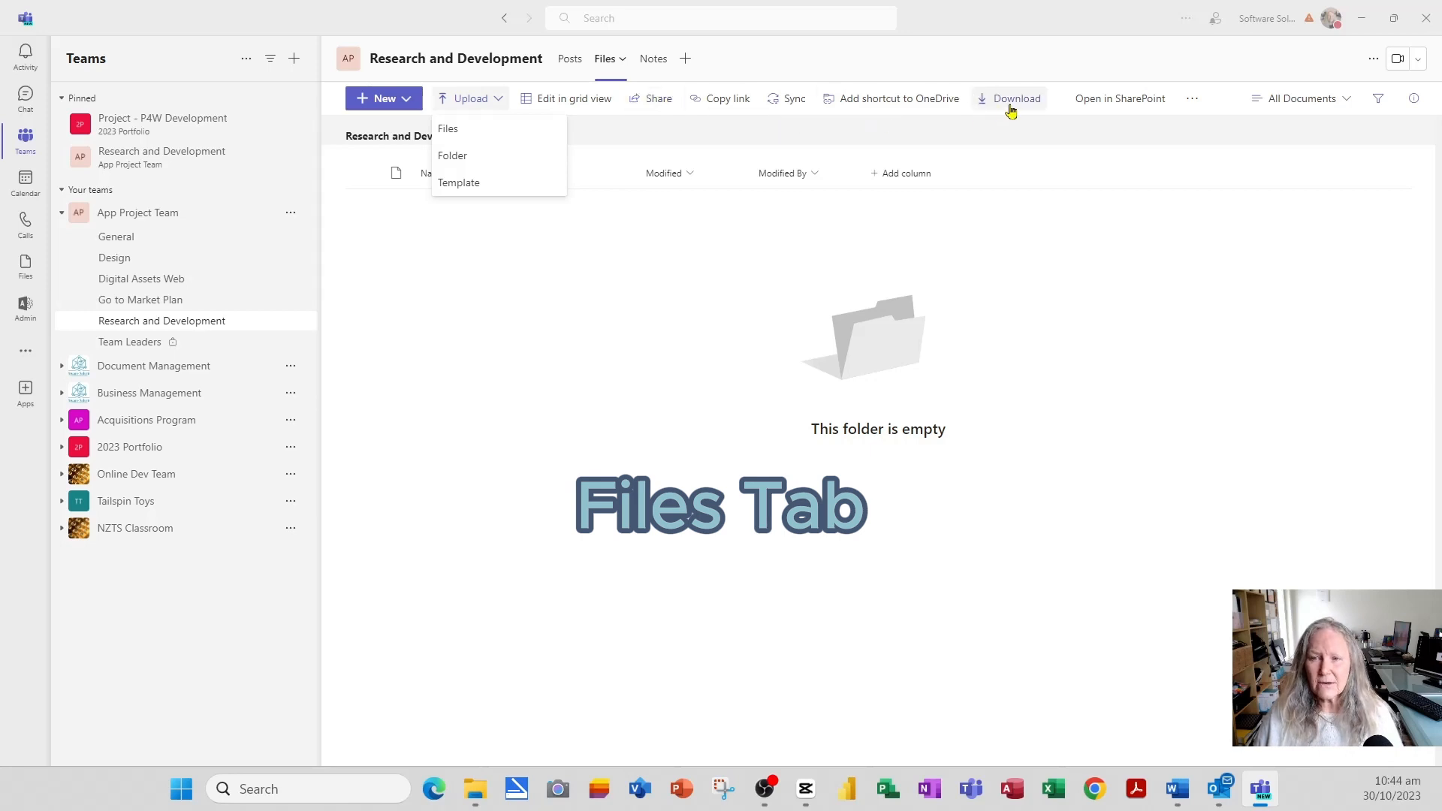
- Upload Proposal.docx and Newsletter Draft.docx to the channel's files
{"action": "left_click", "coordinate": [714, 402]}
{"action": "left_click", "coordinate": [493, 101]}
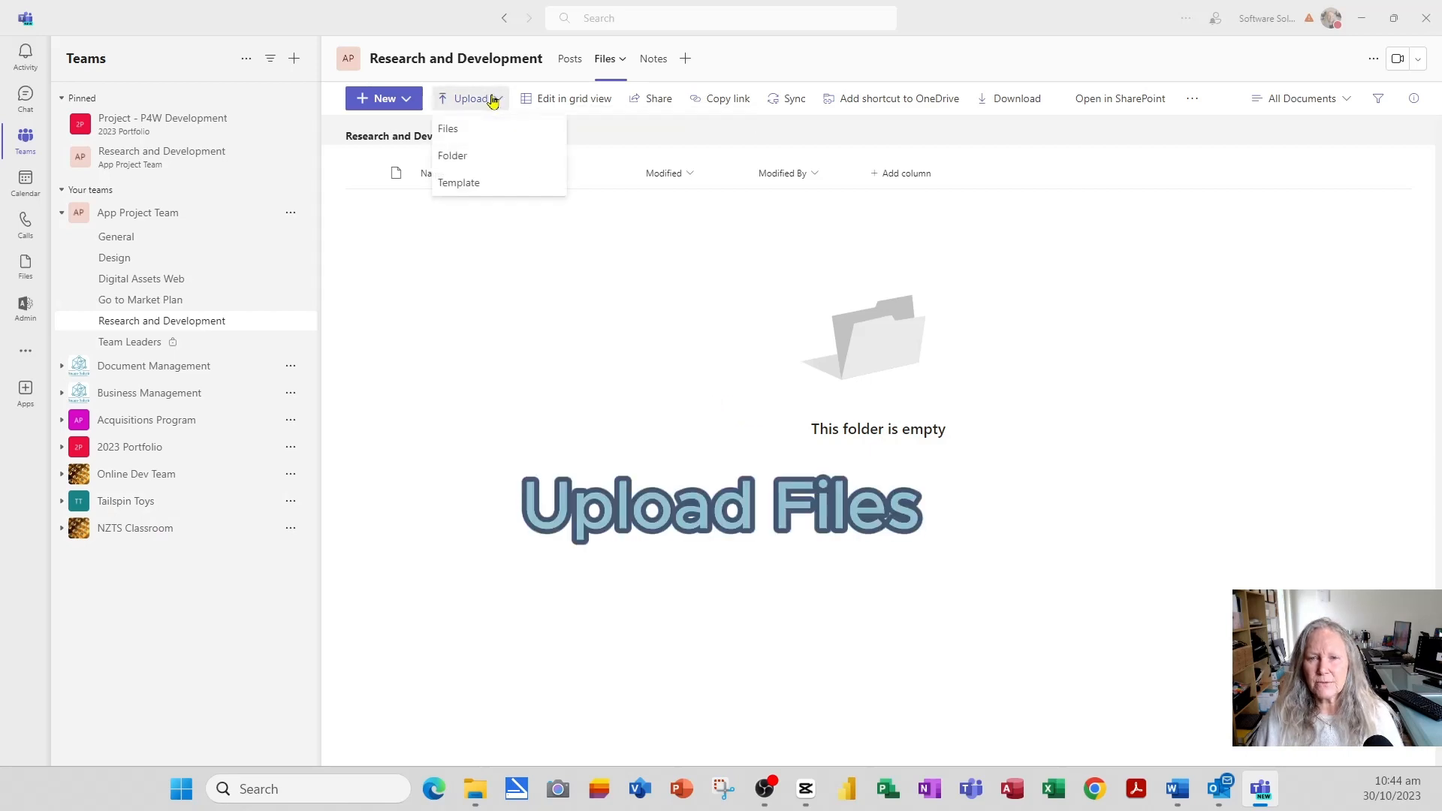
{"action": "left_click", "coordinate": [464, 128]}
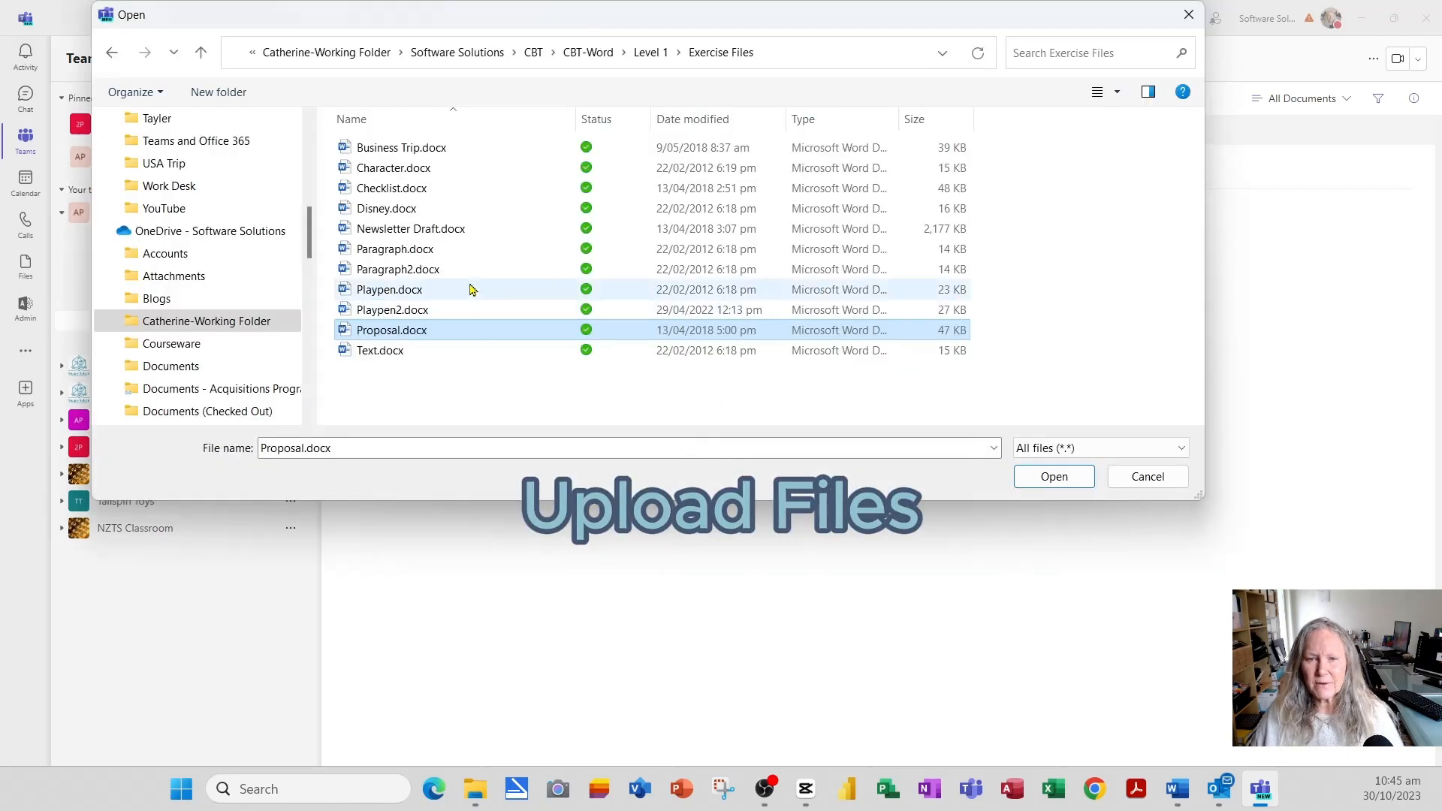
{"action": "left_click", "coordinate": [446, 236], "text": "ctrl"}
{"action": "left_click", "coordinate": [1034, 479]}
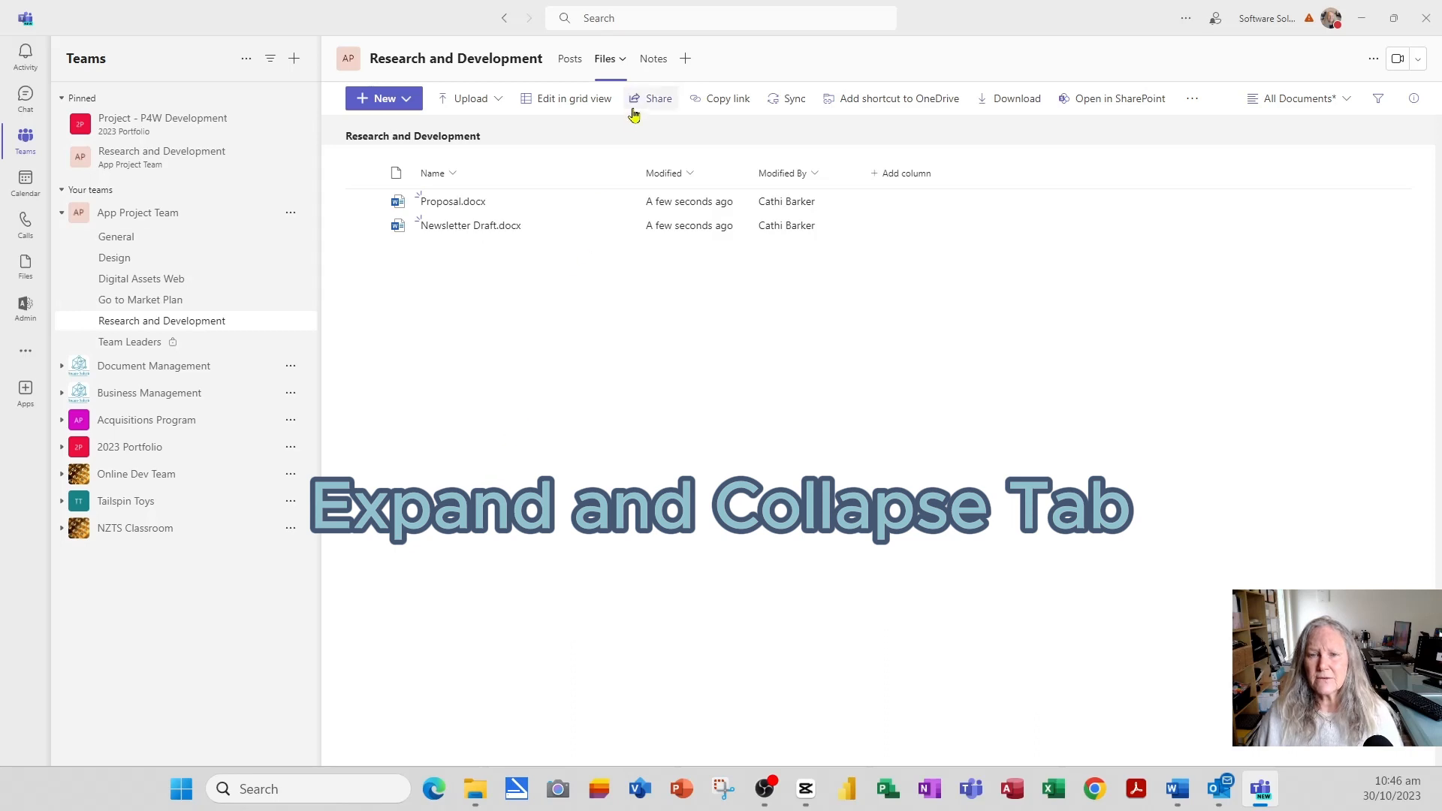
{"action": "left_click", "coordinate": [623, 60]}
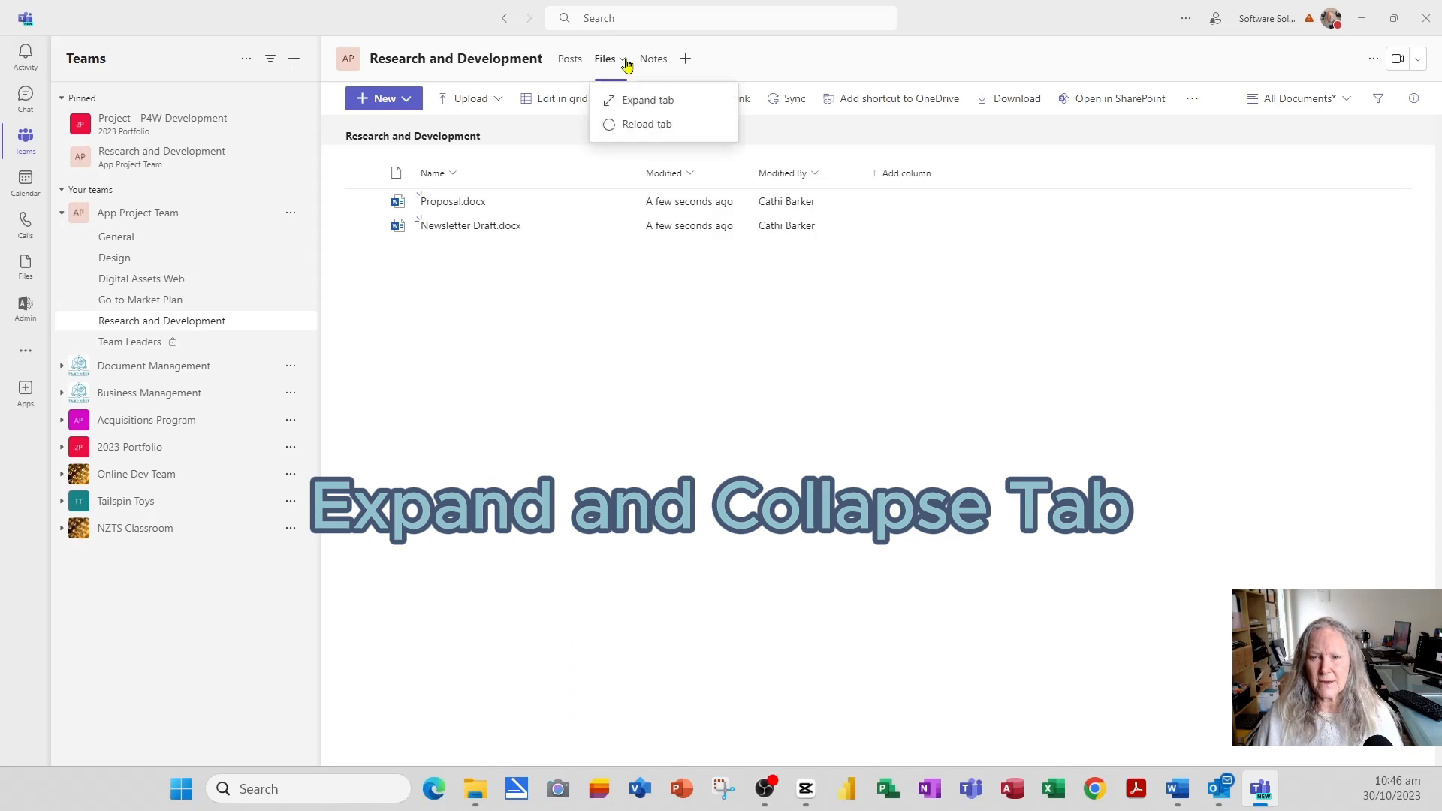
{"action": "left_click", "coordinate": [638, 109]}
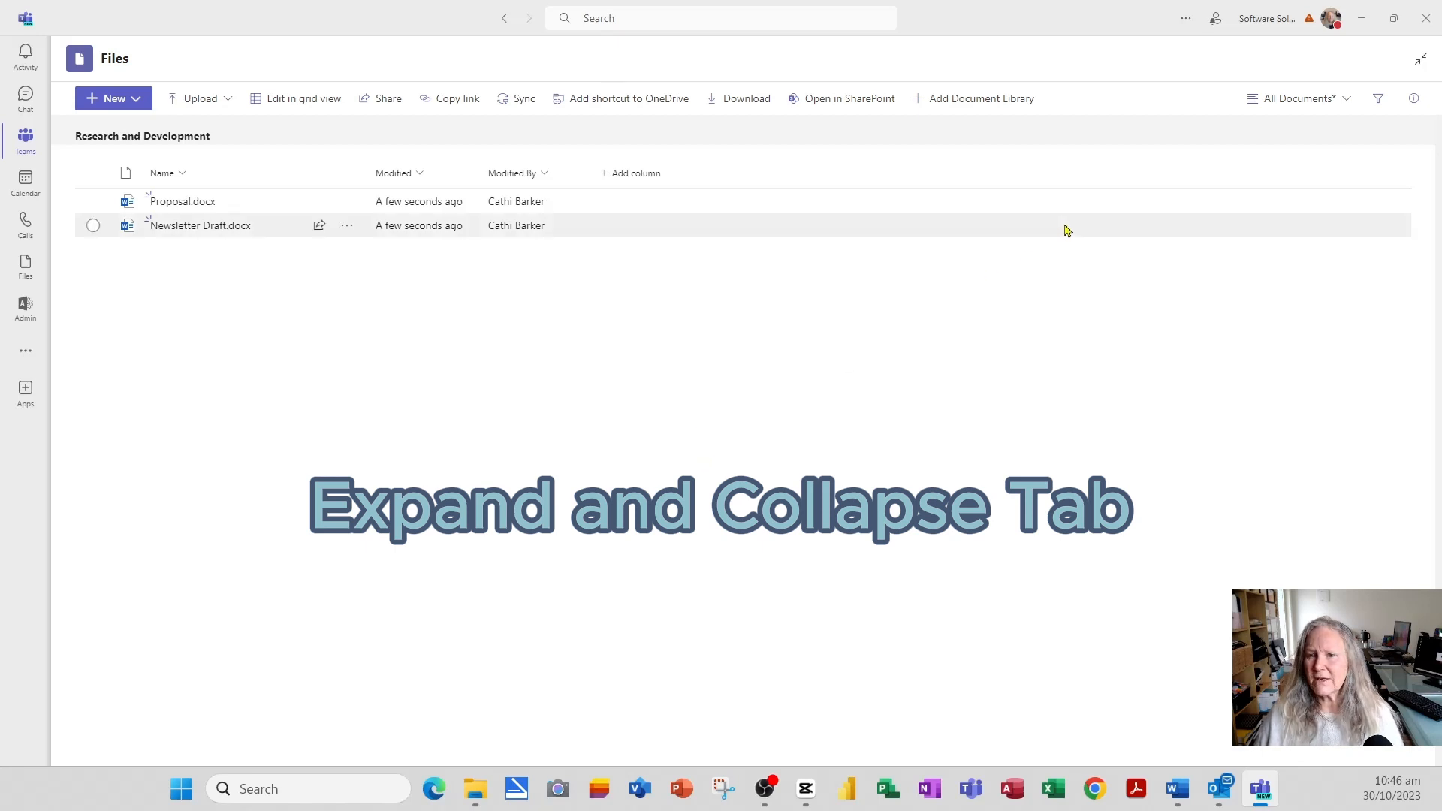
{"action": "left_click", "coordinate": [1423, 60]}
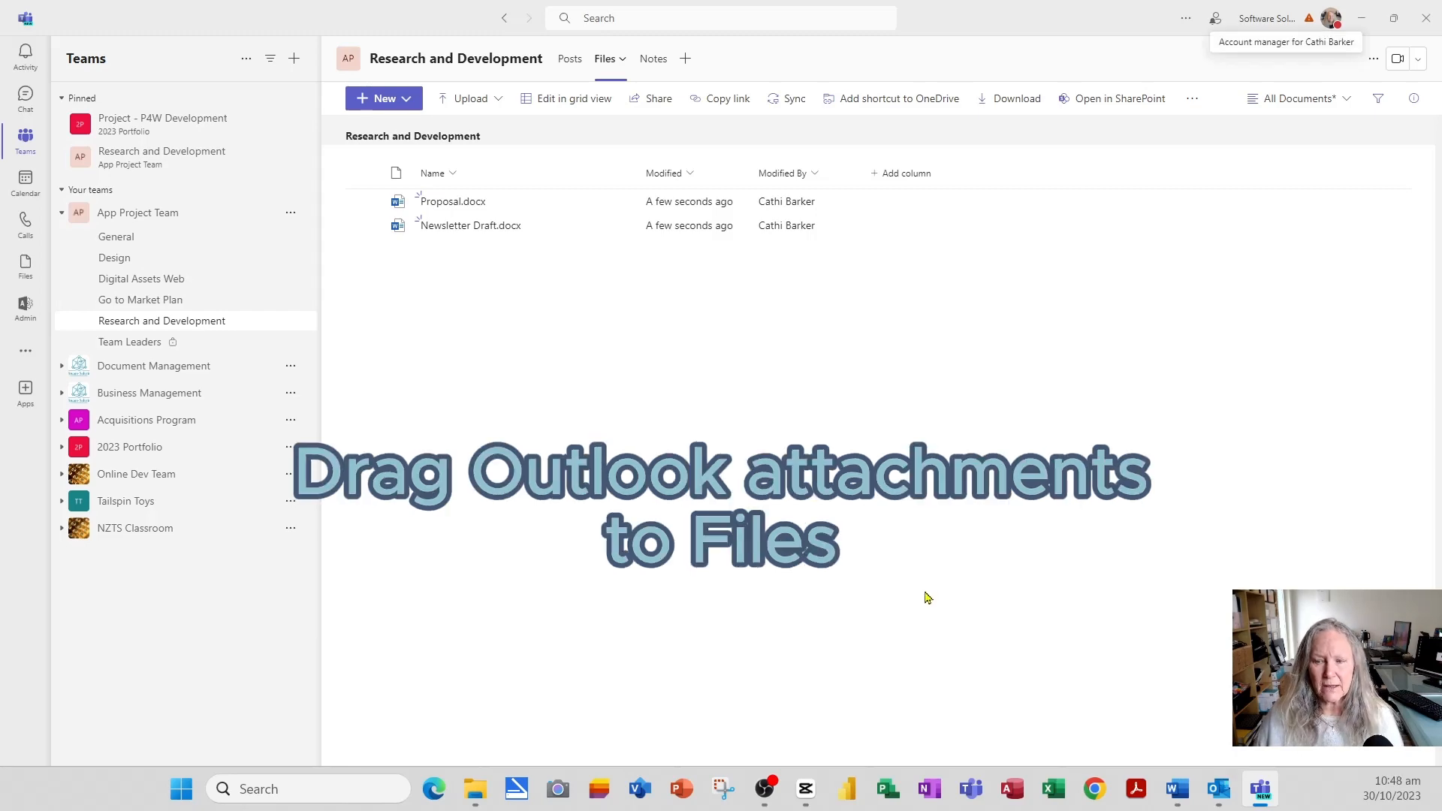
- Drag the tax invoice PDF attachment from the Outlook email into the channel's Files list
{"action": "left_click", "coordinate": [1218, 789]}
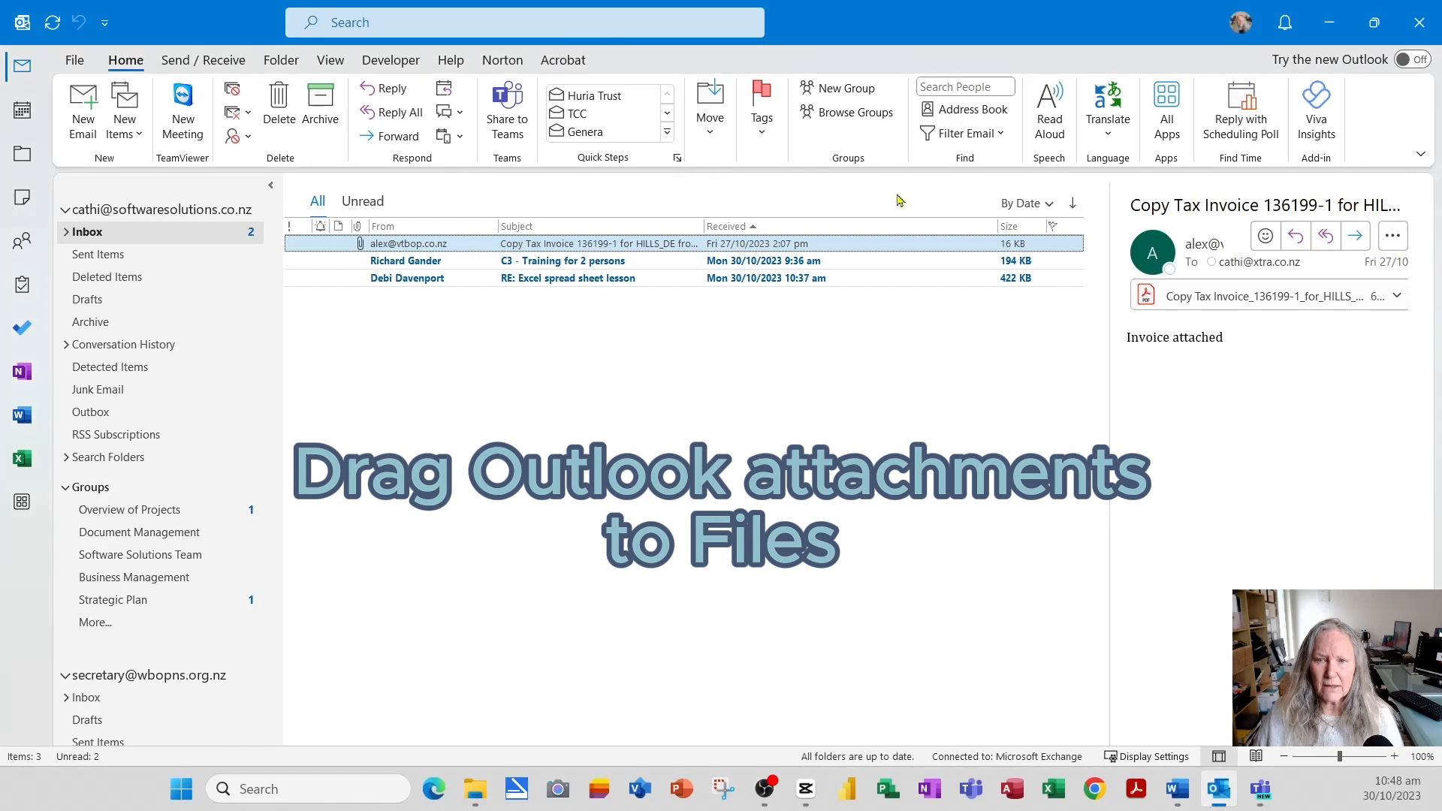
{"action": "left_click_drag", "start_coordinate": [899, 30], "coordinate": [1124, 292]}
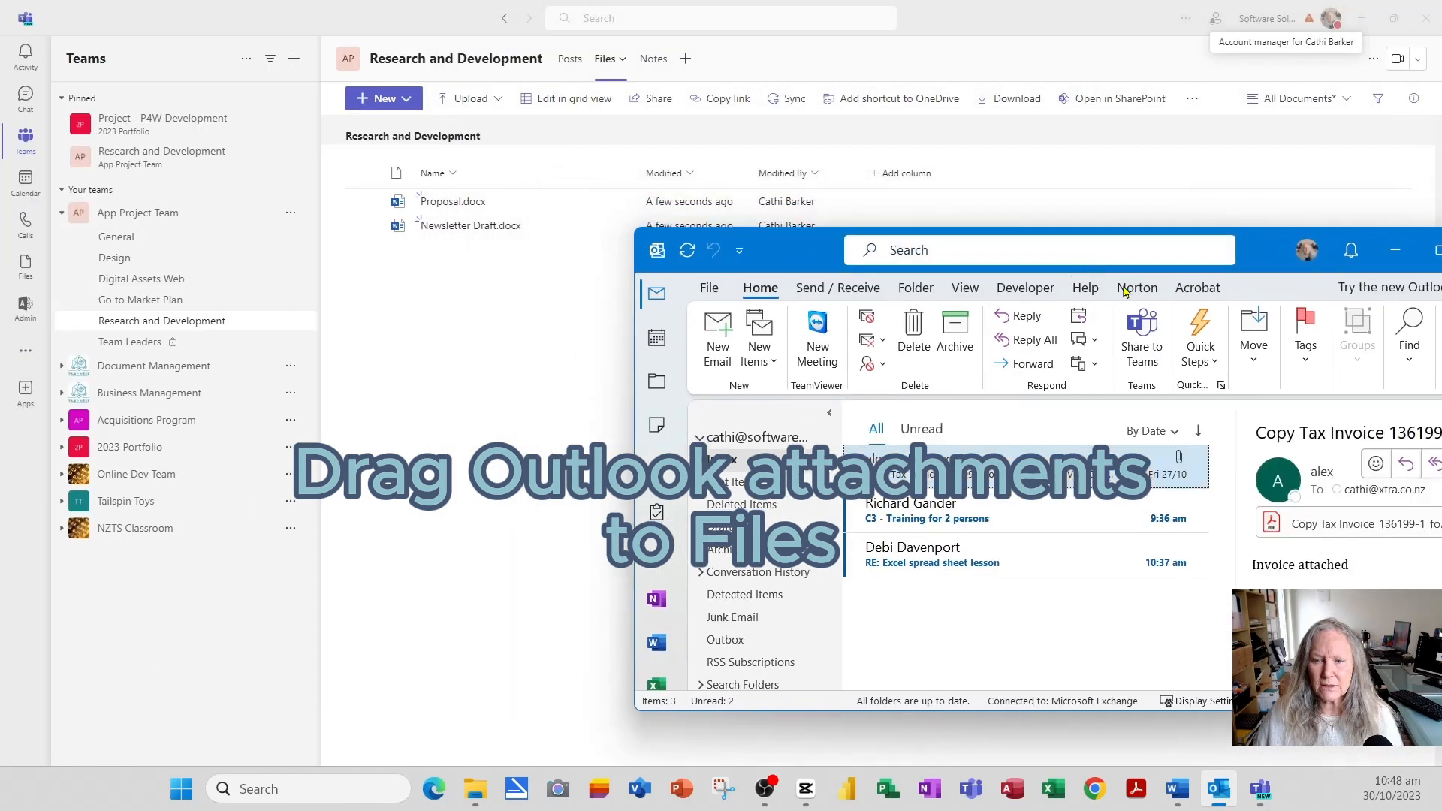
{"action": "left_click_drag", "start_coordinate": [1336, 526], "coordinate": [453, 337]}
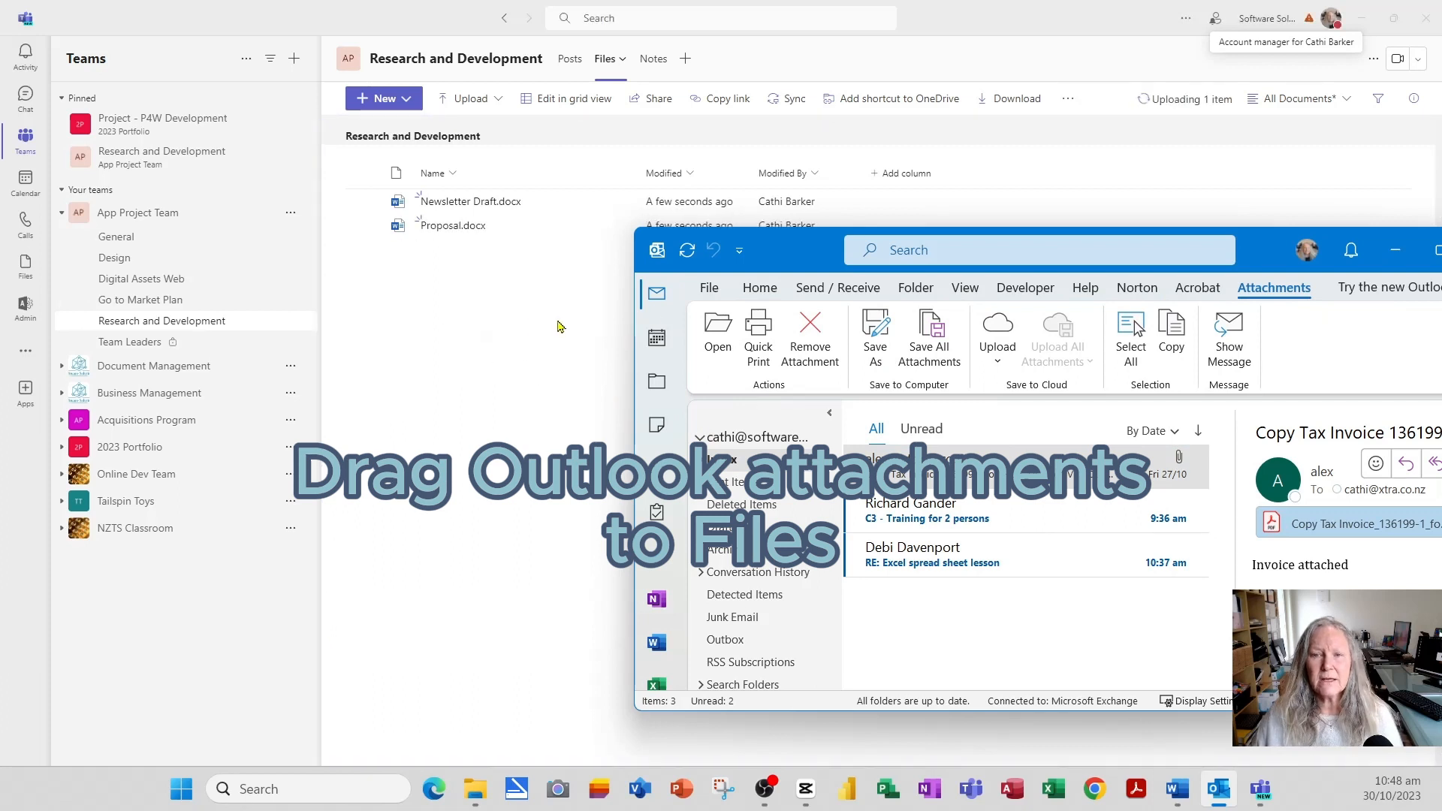
{"action": "left_click", "coordinate": [1394, 254]}
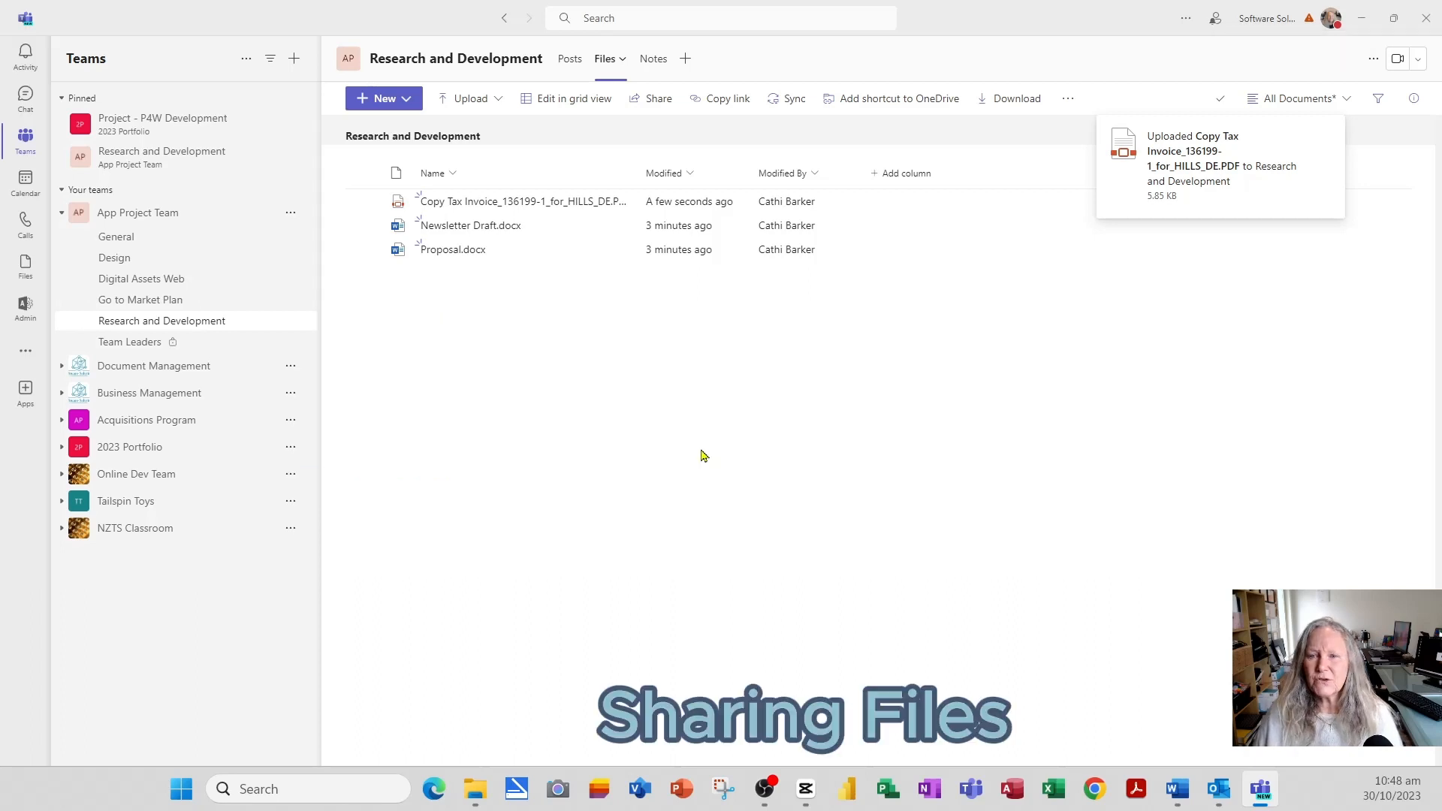
- Copy a view-only link to the Copy Tax Invoice PDF with Block download turned on
{"action": "left_click", "coordinate": [363, 202]}
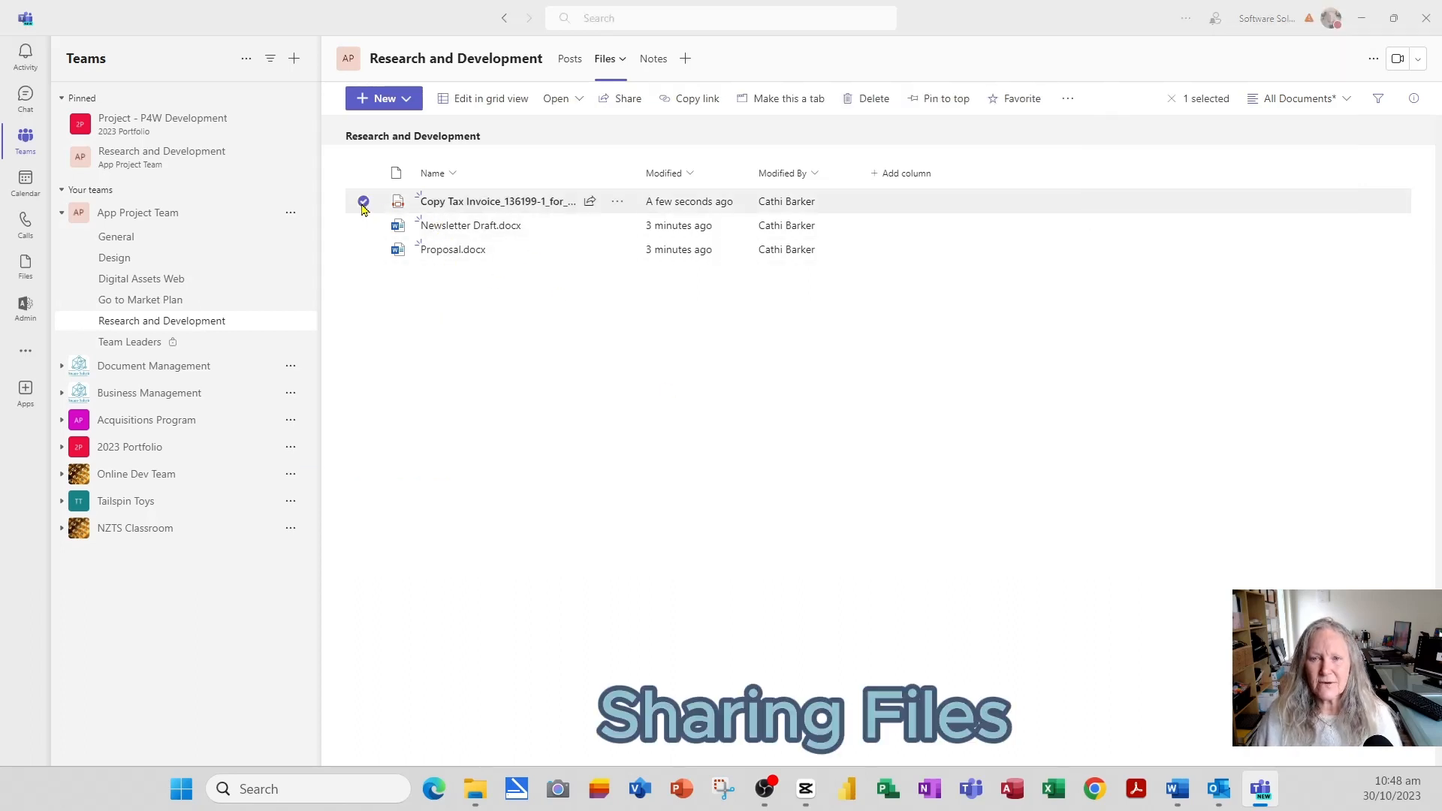
{"action": "left_click", "coordinate": [702, 106]}
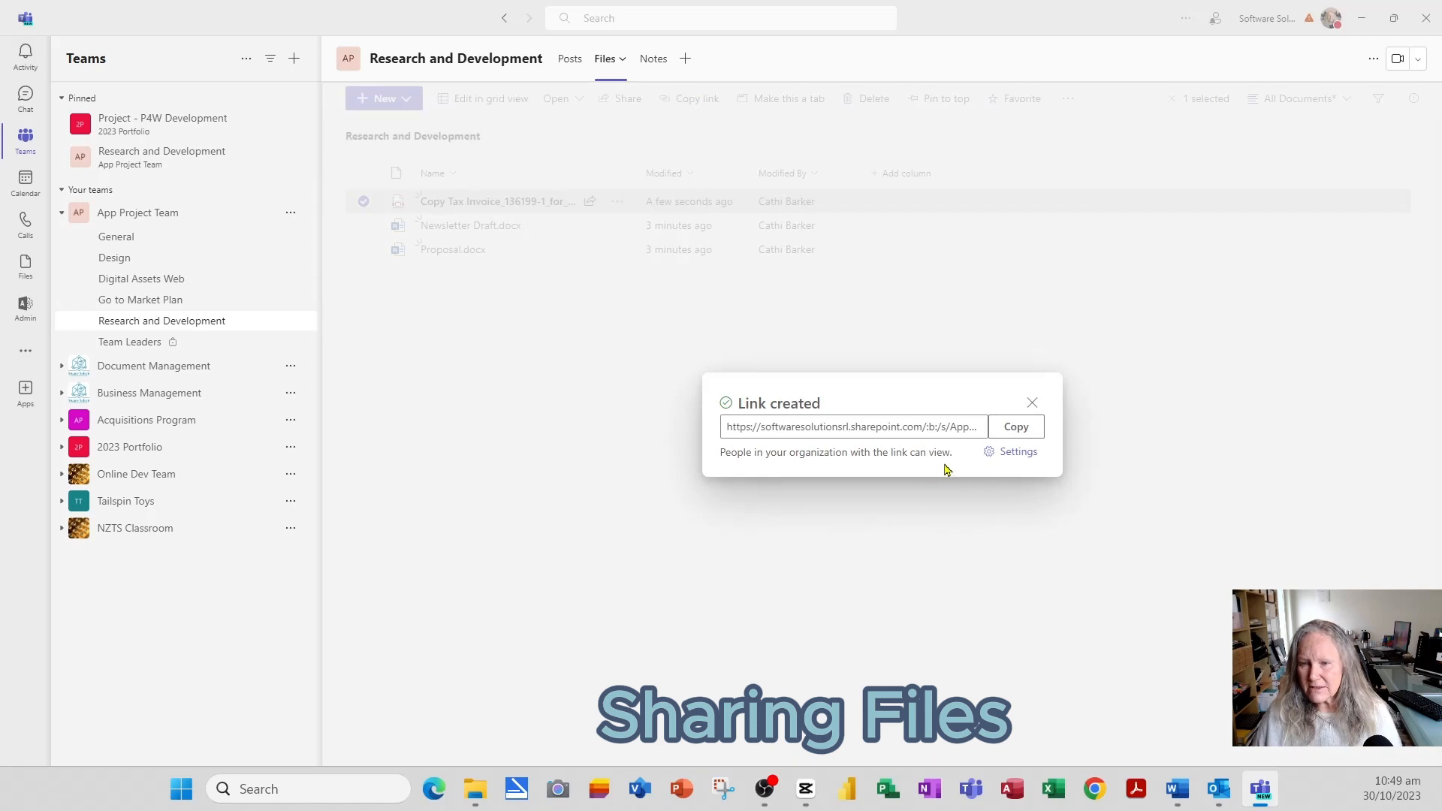
{"action": "left_click", "coordinate": [1017, 455]}
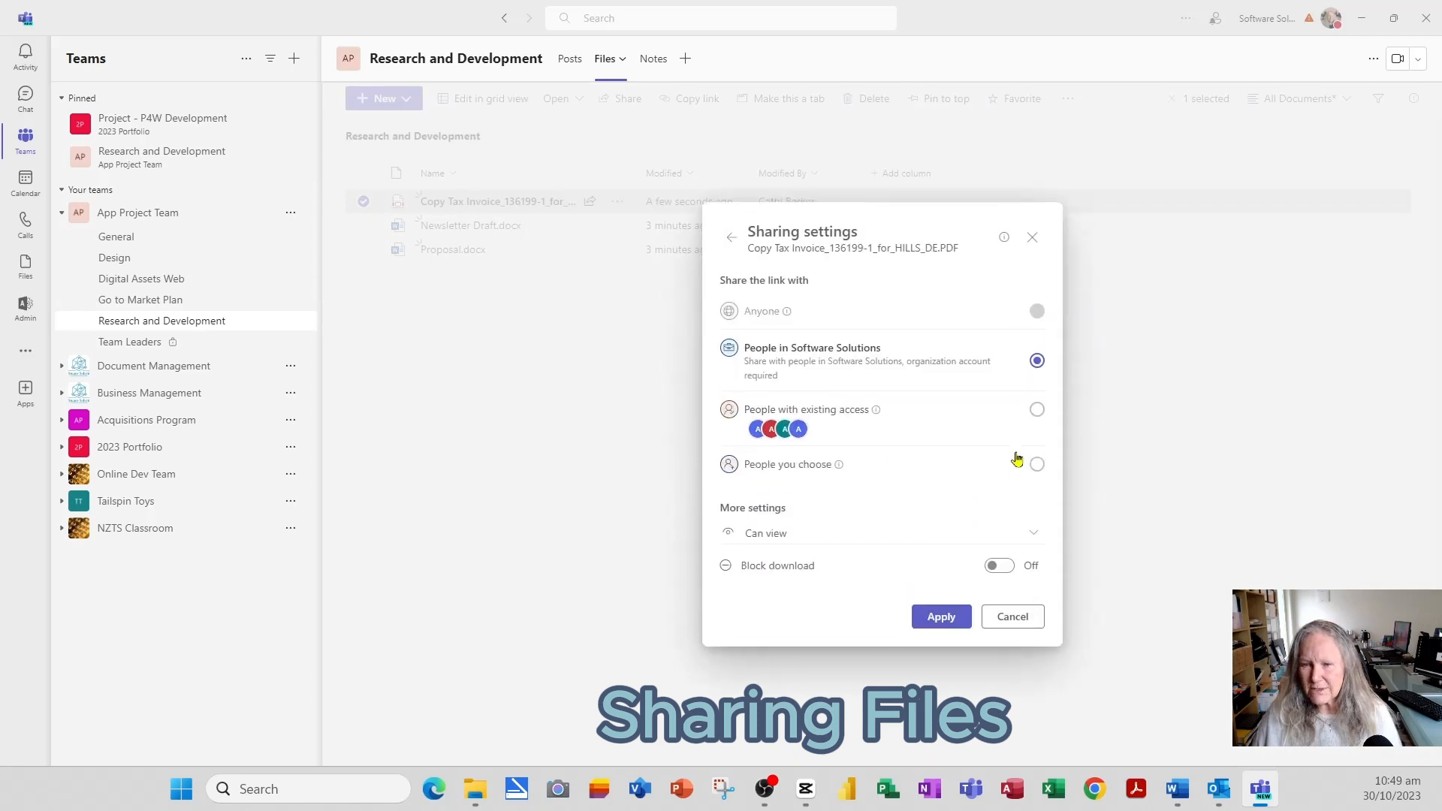
{"action": "left_click", "coordinate": [1035, 534]}
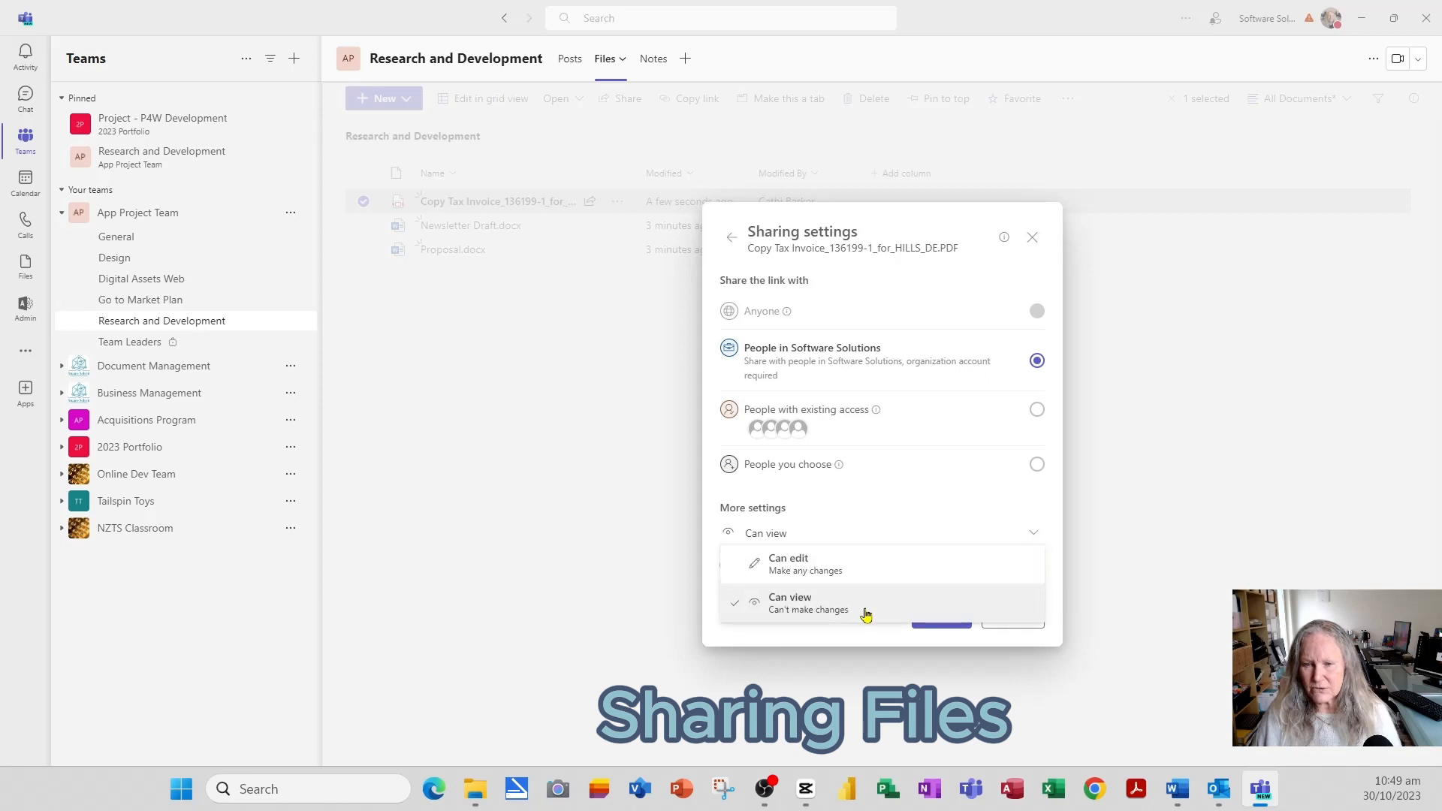
{"action": "left_click", "coordinate": [862, 571]}
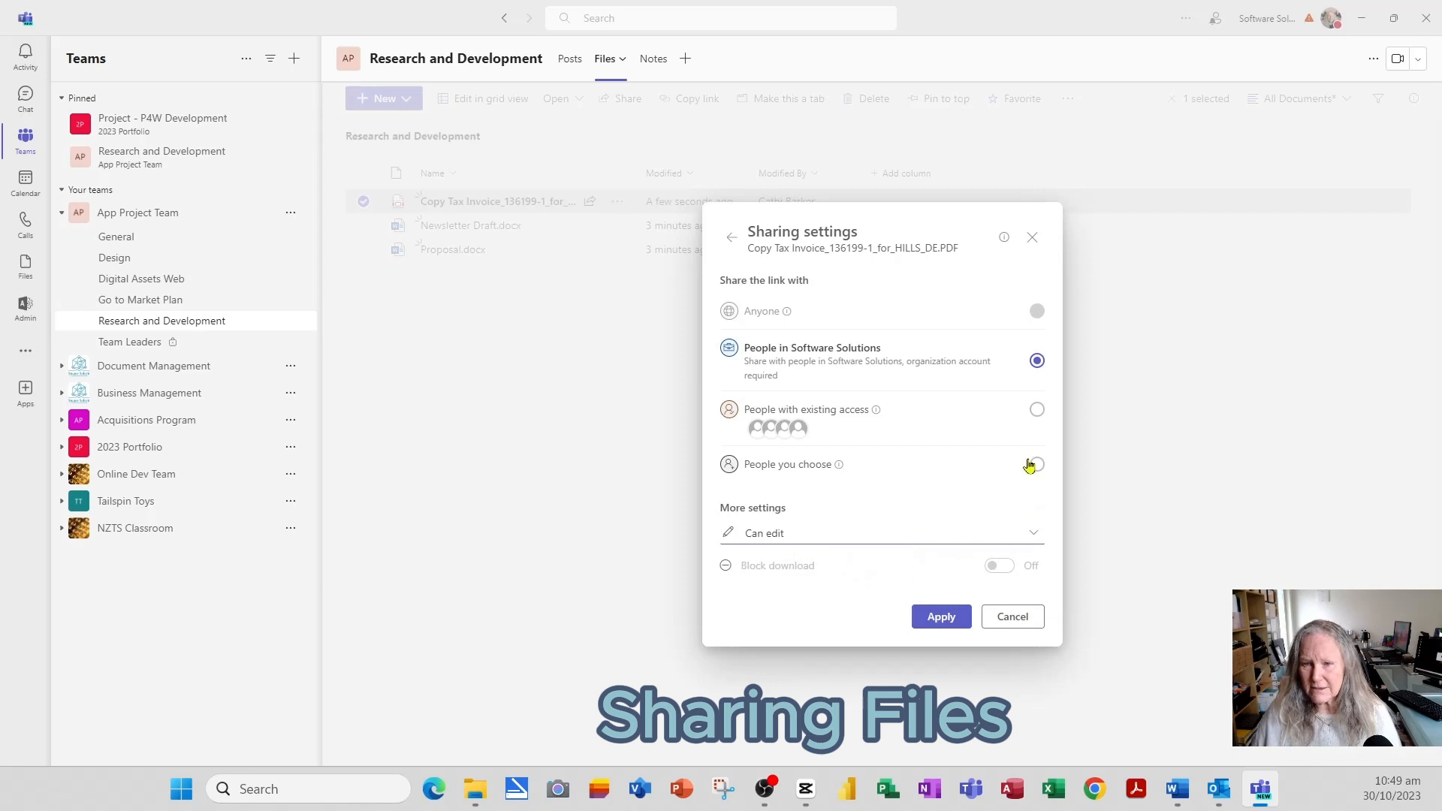
{"action": "left_click", "coordinate": [1026, 535]}
{"action": "left_click", "coordinate": [804, 611]}
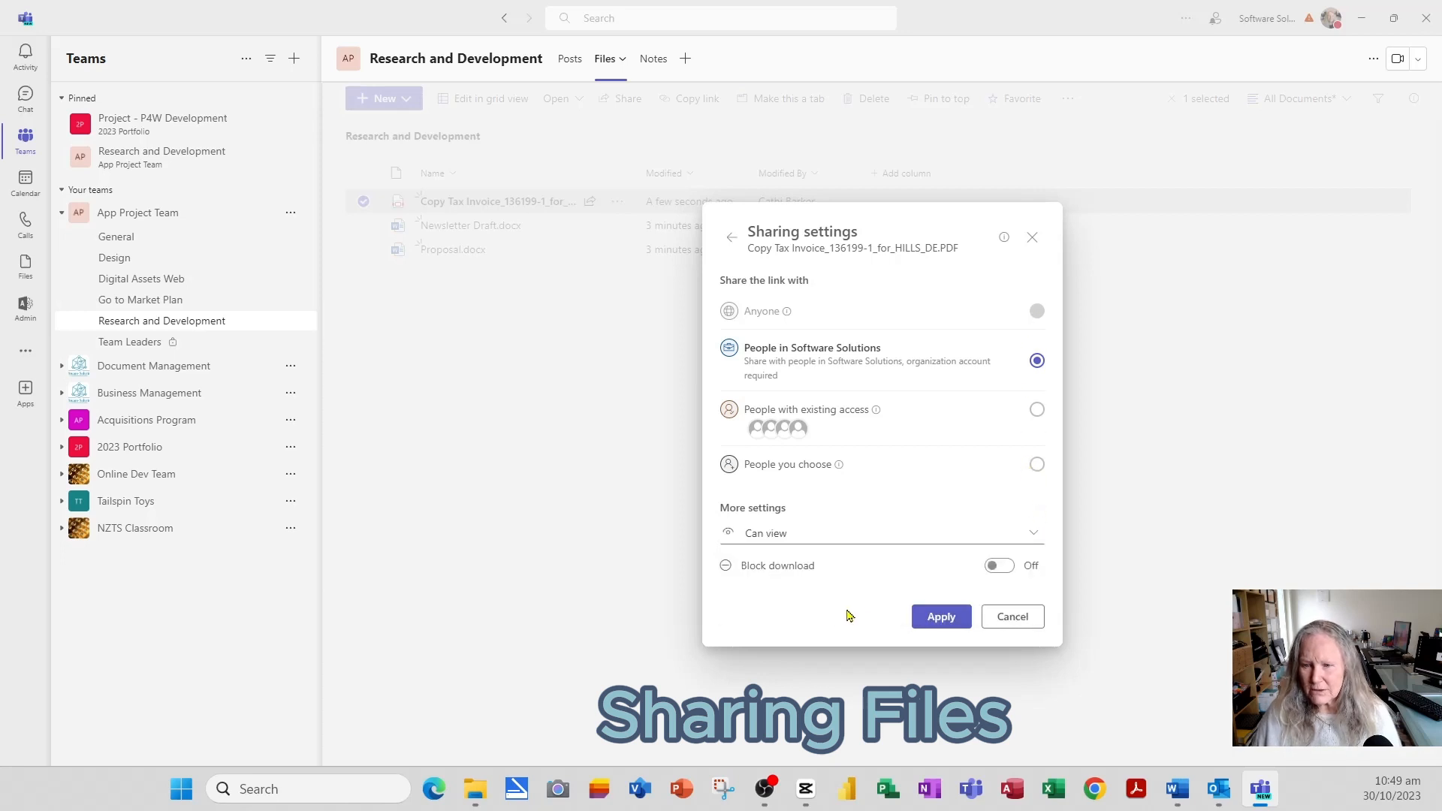
{"action": "left_click", "coordinate": [995, 569]}
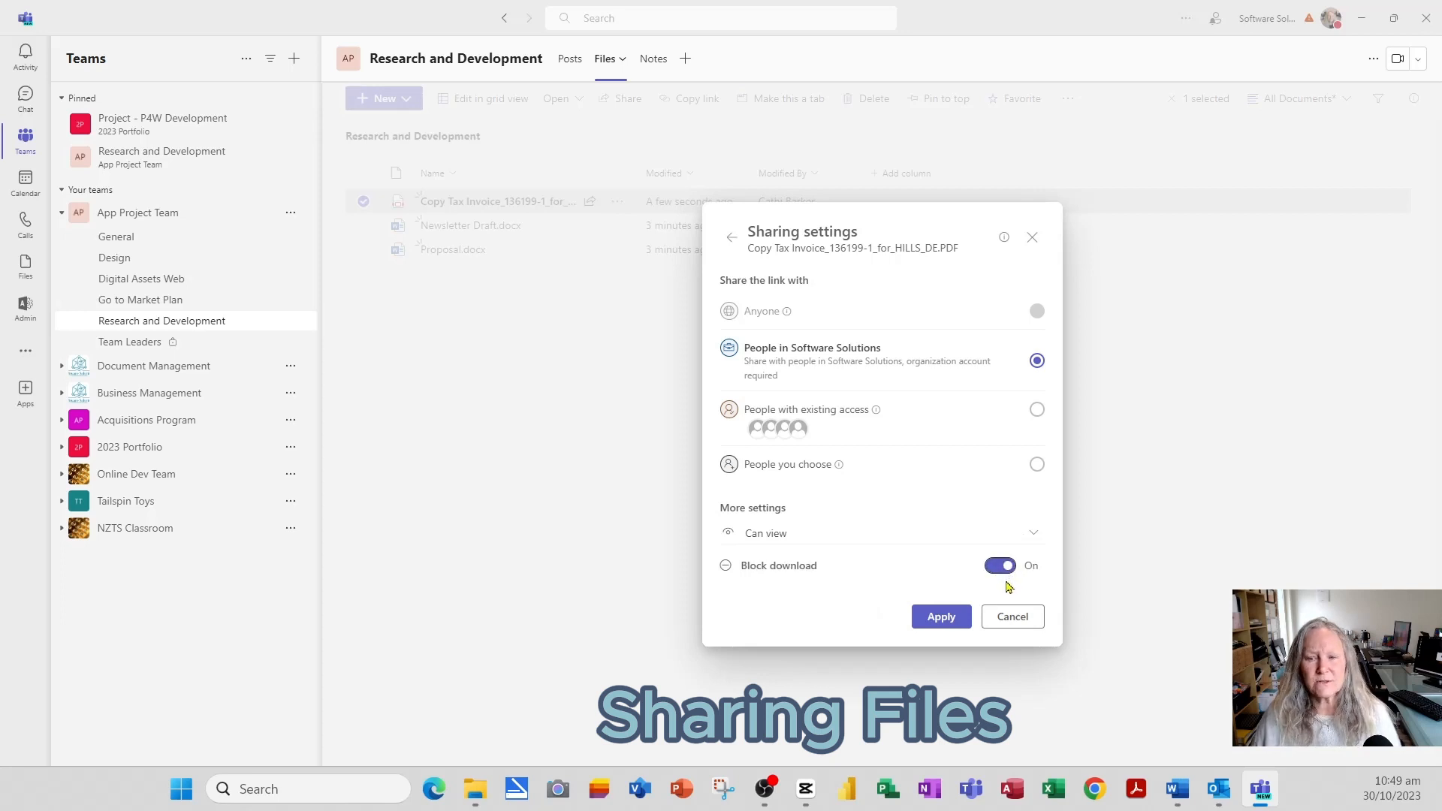
{"action": "left_click", "coordinate": [942, 624]}
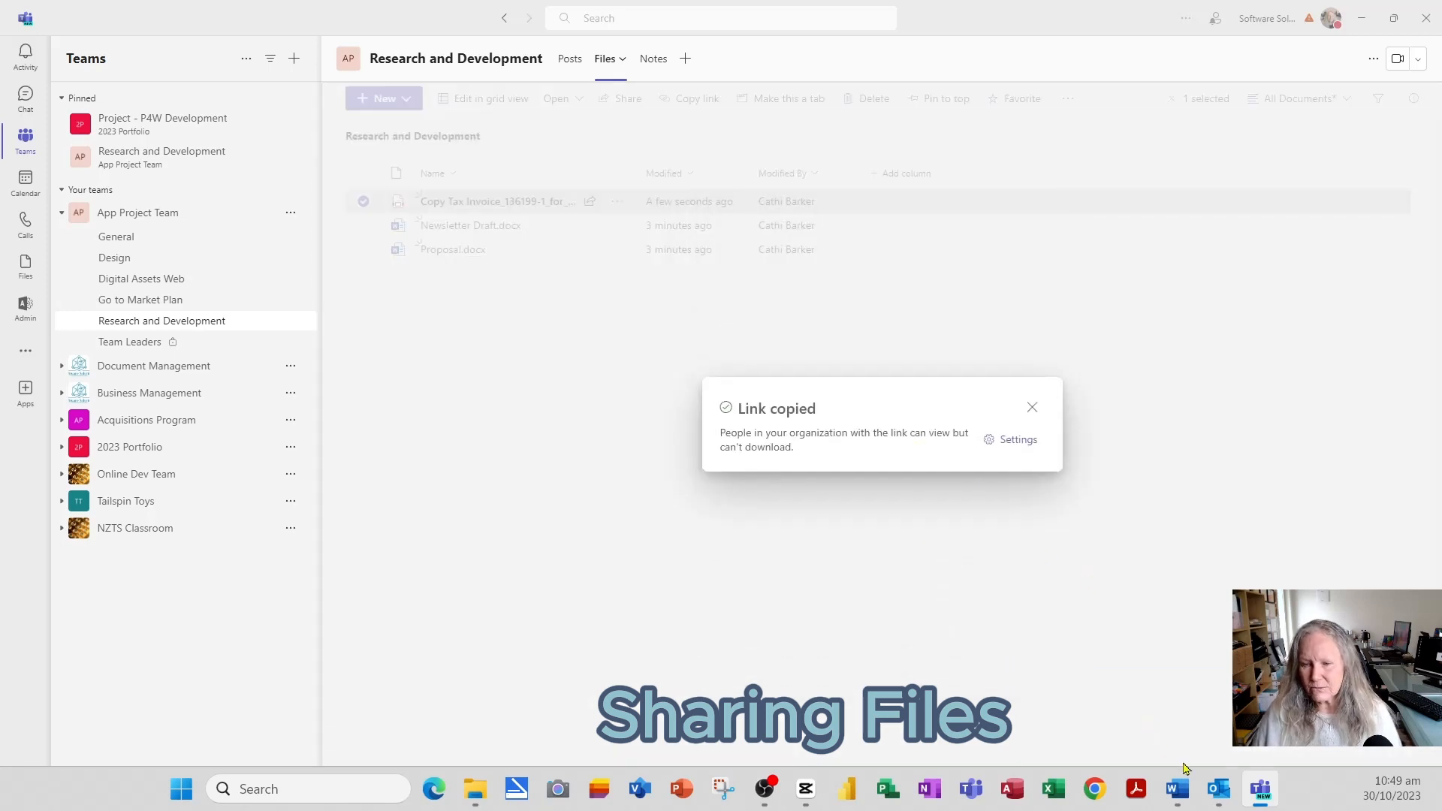
{"action": "left_click", "coordinate": [1219, 790]}
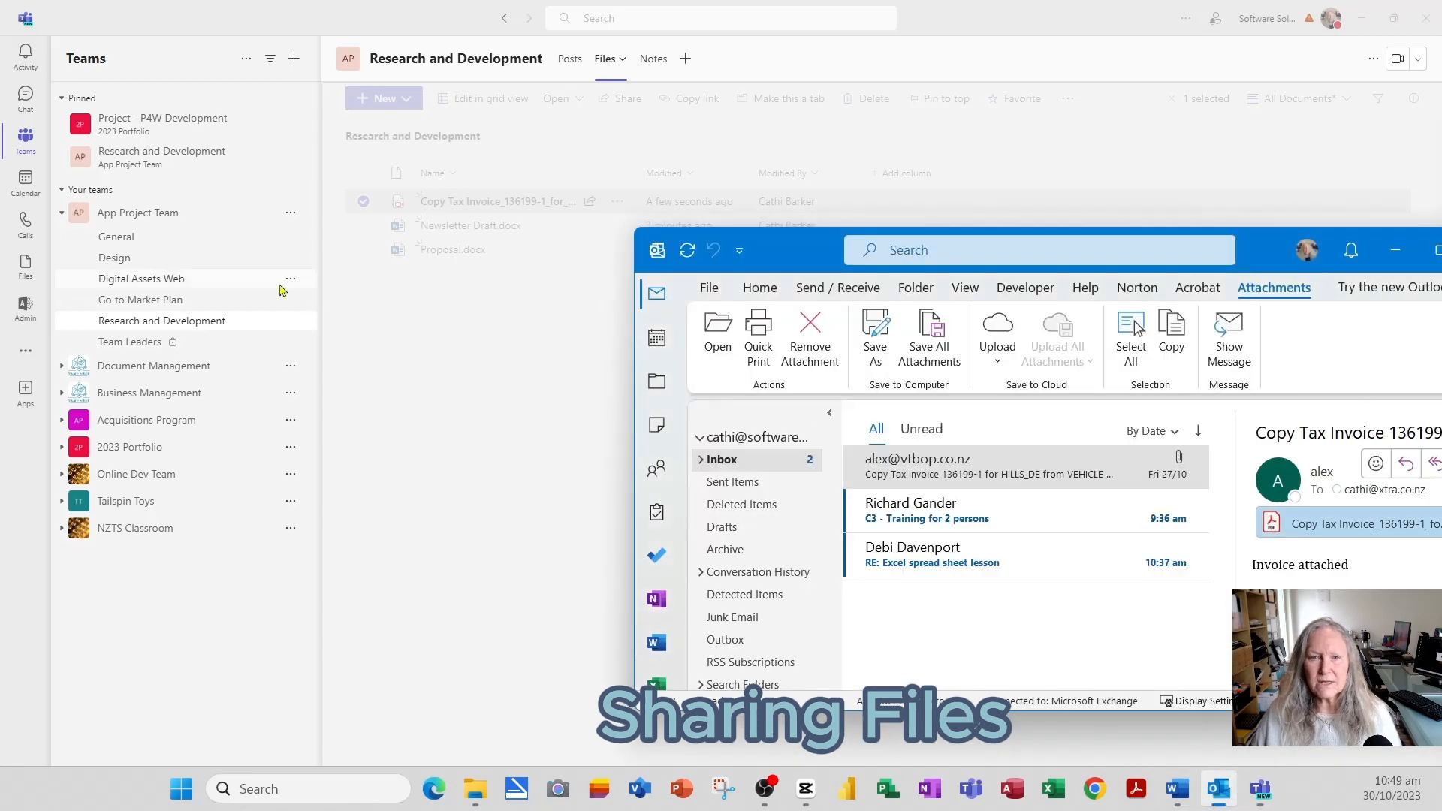
- Paste the copied invoice link into a new, maximised Outlook email
{"action": "left_click", "coordinate": [759, 288]}
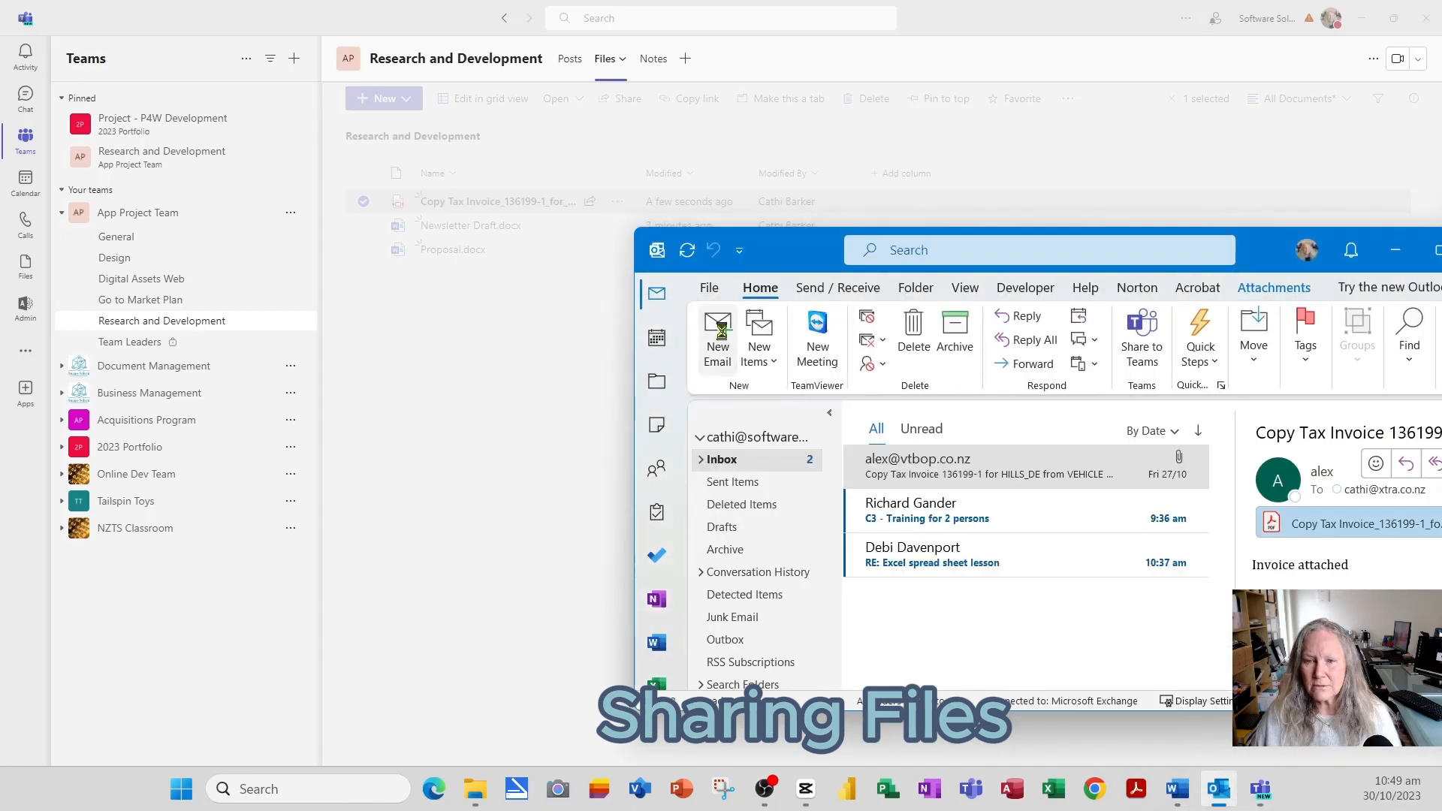
{"action": "left_click_drag", "start_coordinate": [0, 184], "coordinate": [931, 184]}
{"action": "double_click", "coordinate": [1200, 179]}
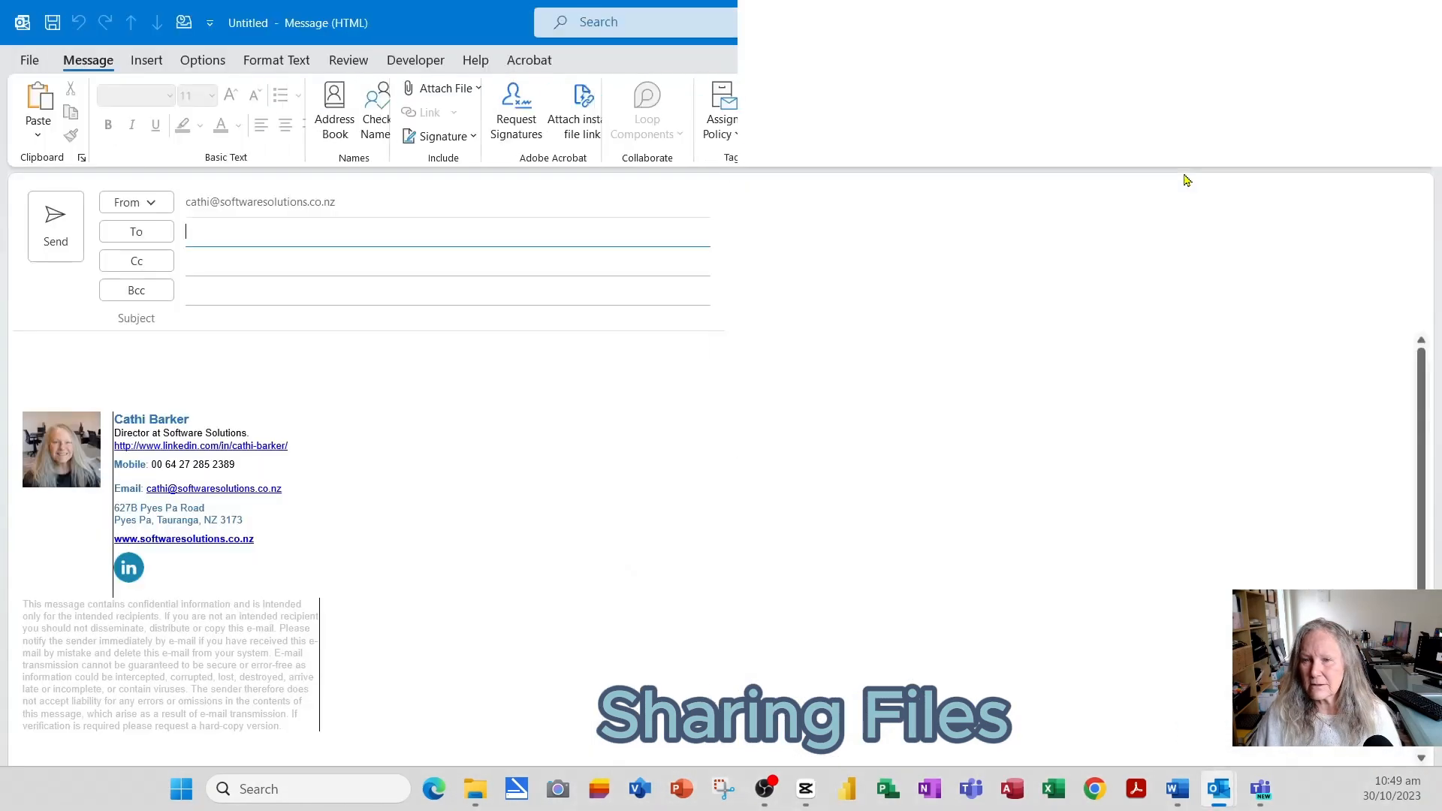
{"action": "left_click", "coordinate": [193, 362]}
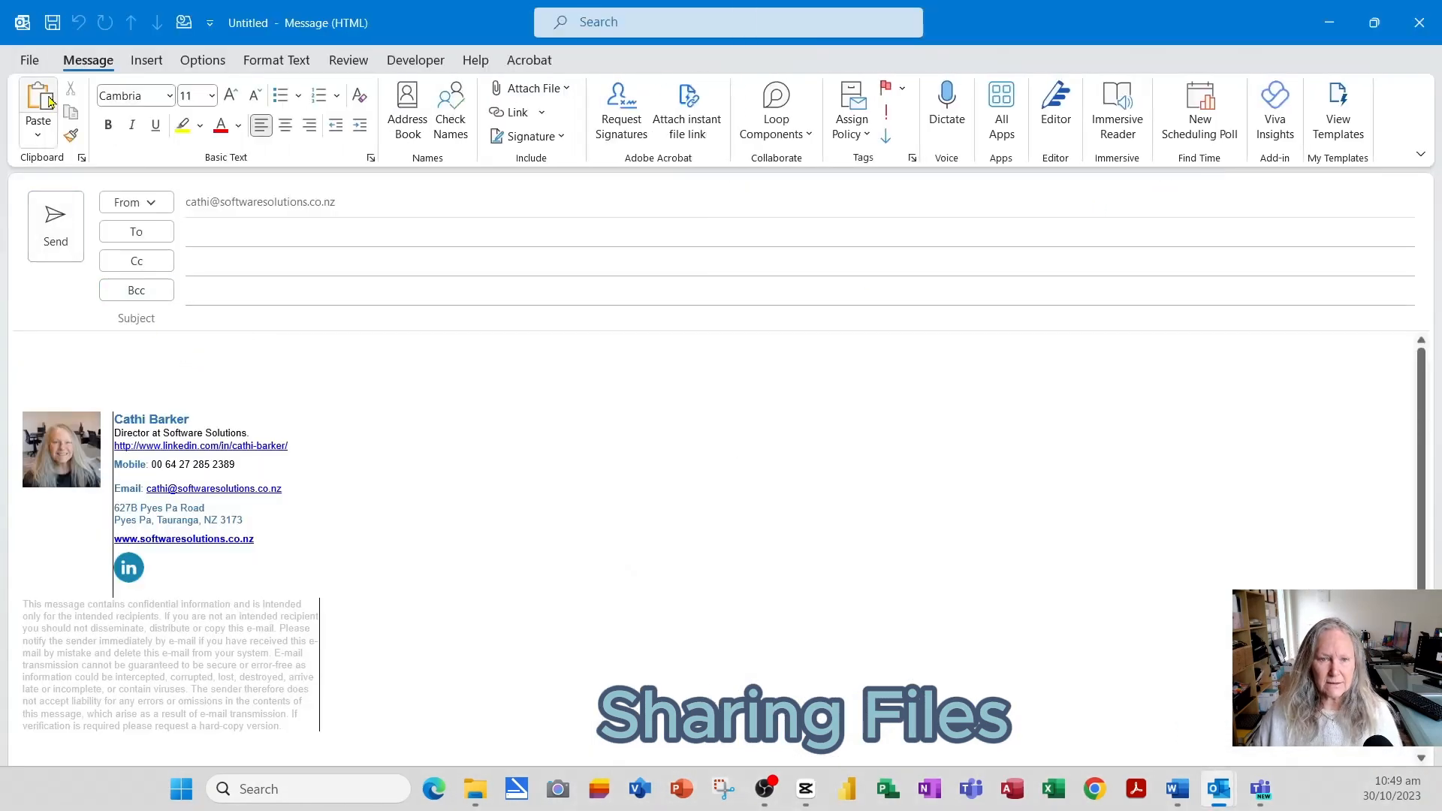
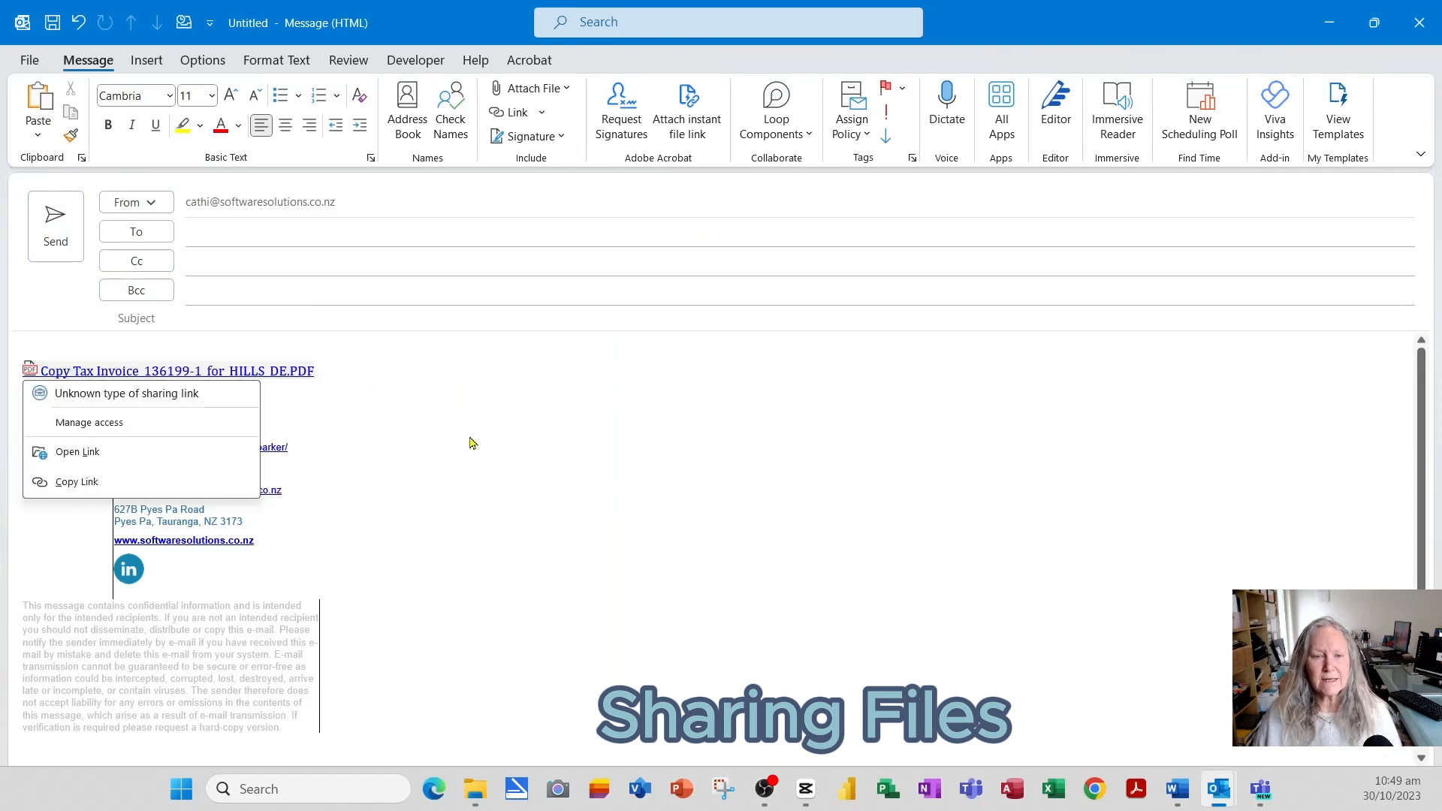
{"action": "left_click", "coordinate": [438, 365]}
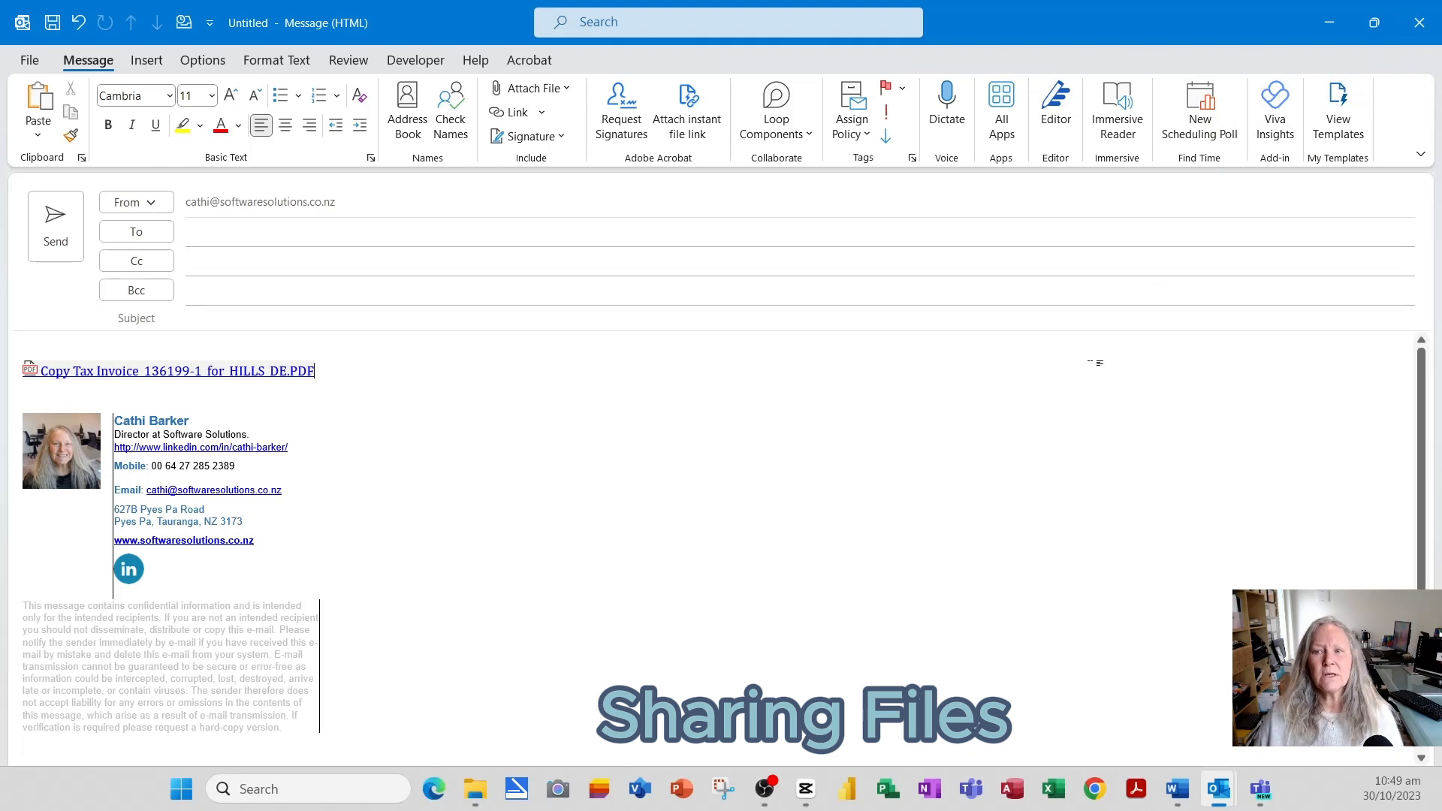
- Discard the email draft without saving and minimise Outlook
{"action": "left_click", "coordinate": [1418, 24]}
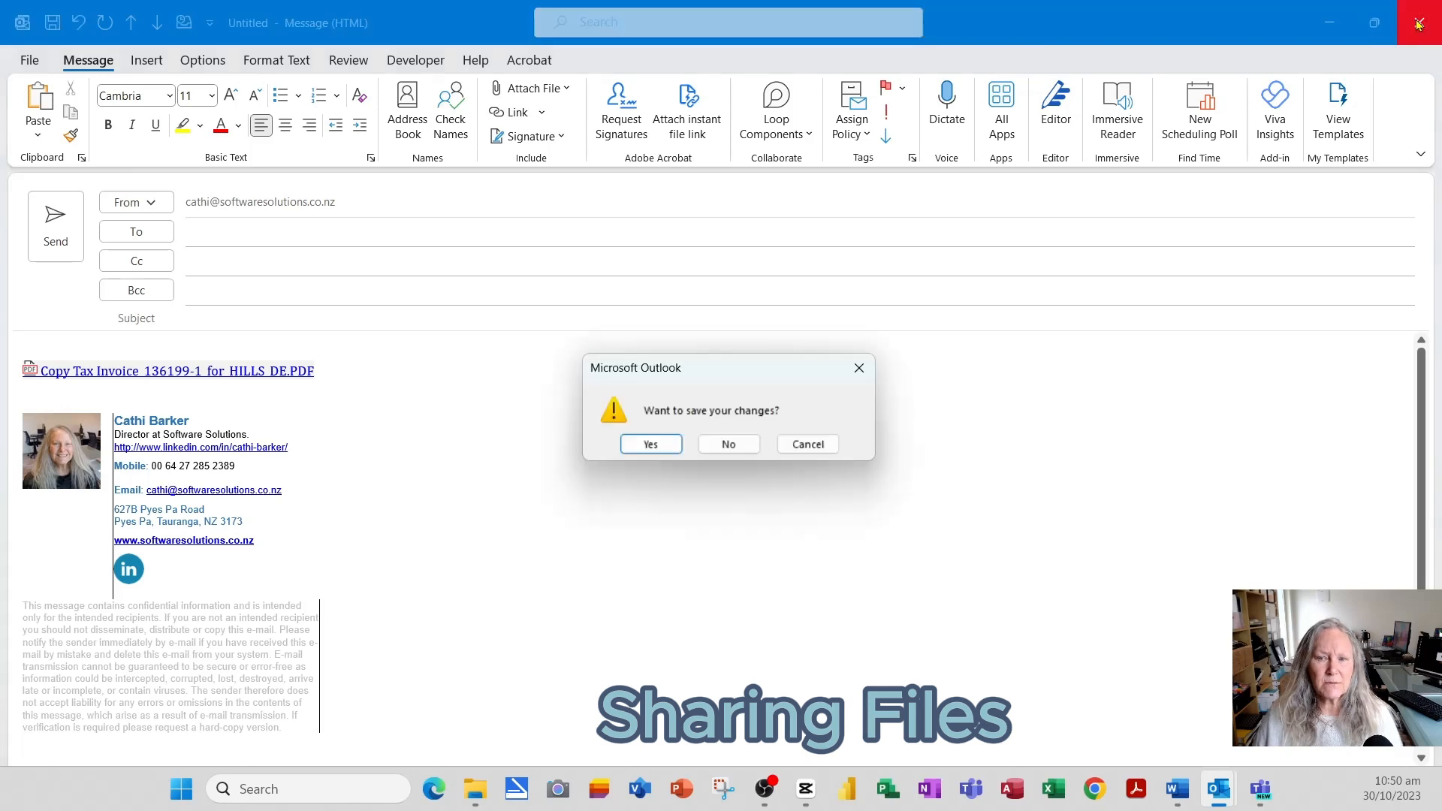
{"action": "left_click", "coordinate": [730, 452]}
{"action": "left_click", "coordinate": [1395, 250]}
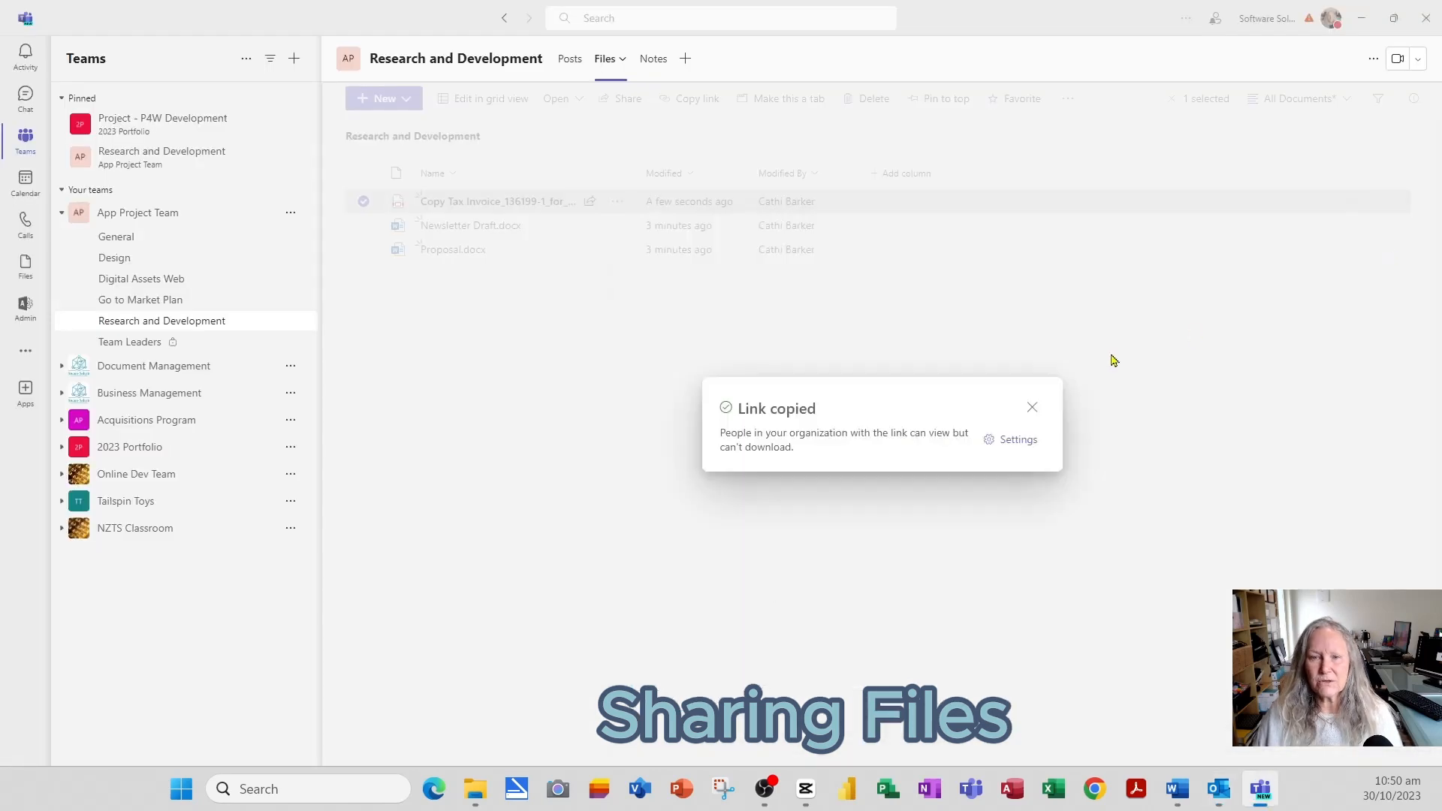
- Draft a channel post titled 'R & D Month Invoice' reading 'Please find attached for your reference'
{"action": "left_click", "coordinate": [1031, 407]}
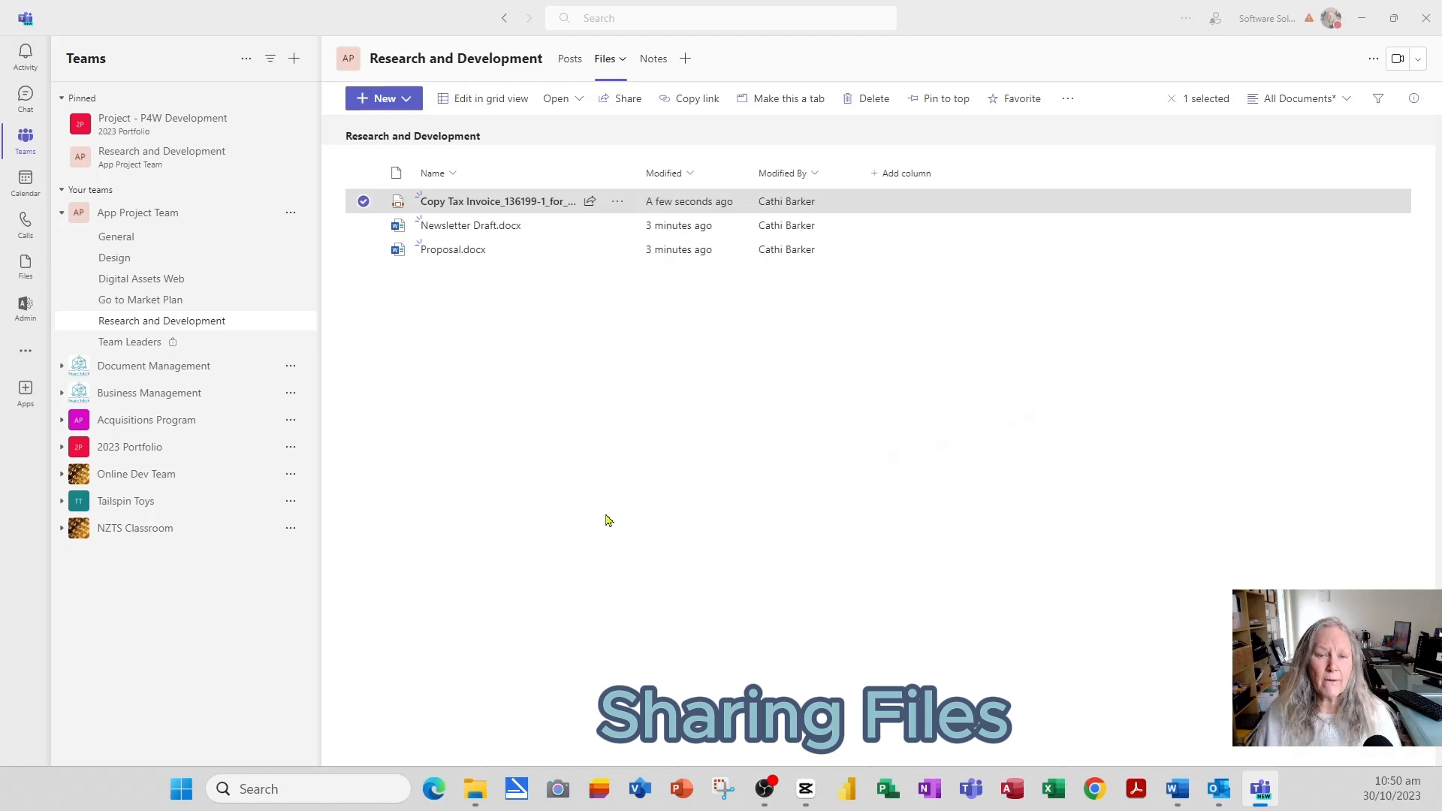
{"action": "left_click", "coordinate": [572, 63]}
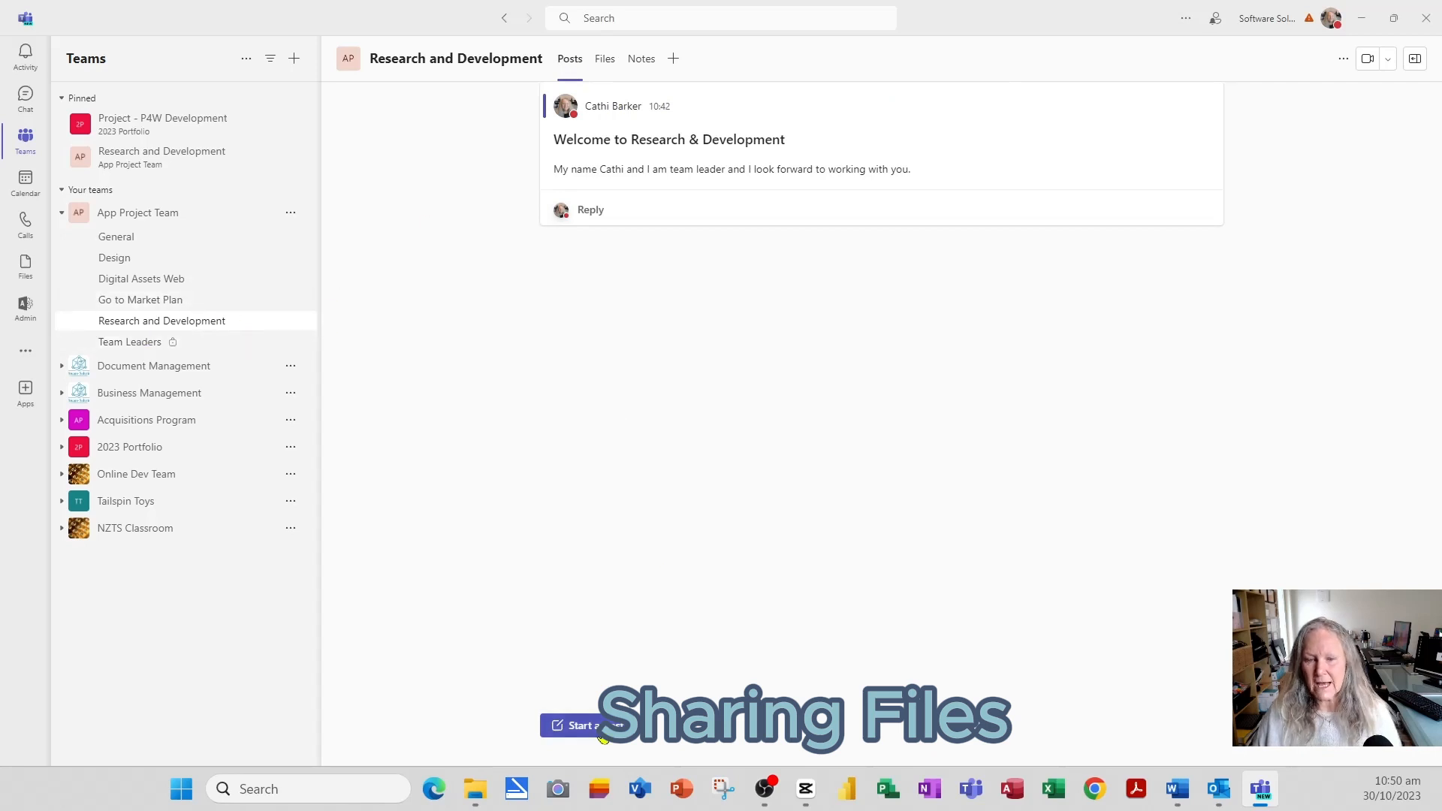
{"action": "left_click", "coordinate": [580, 726]}
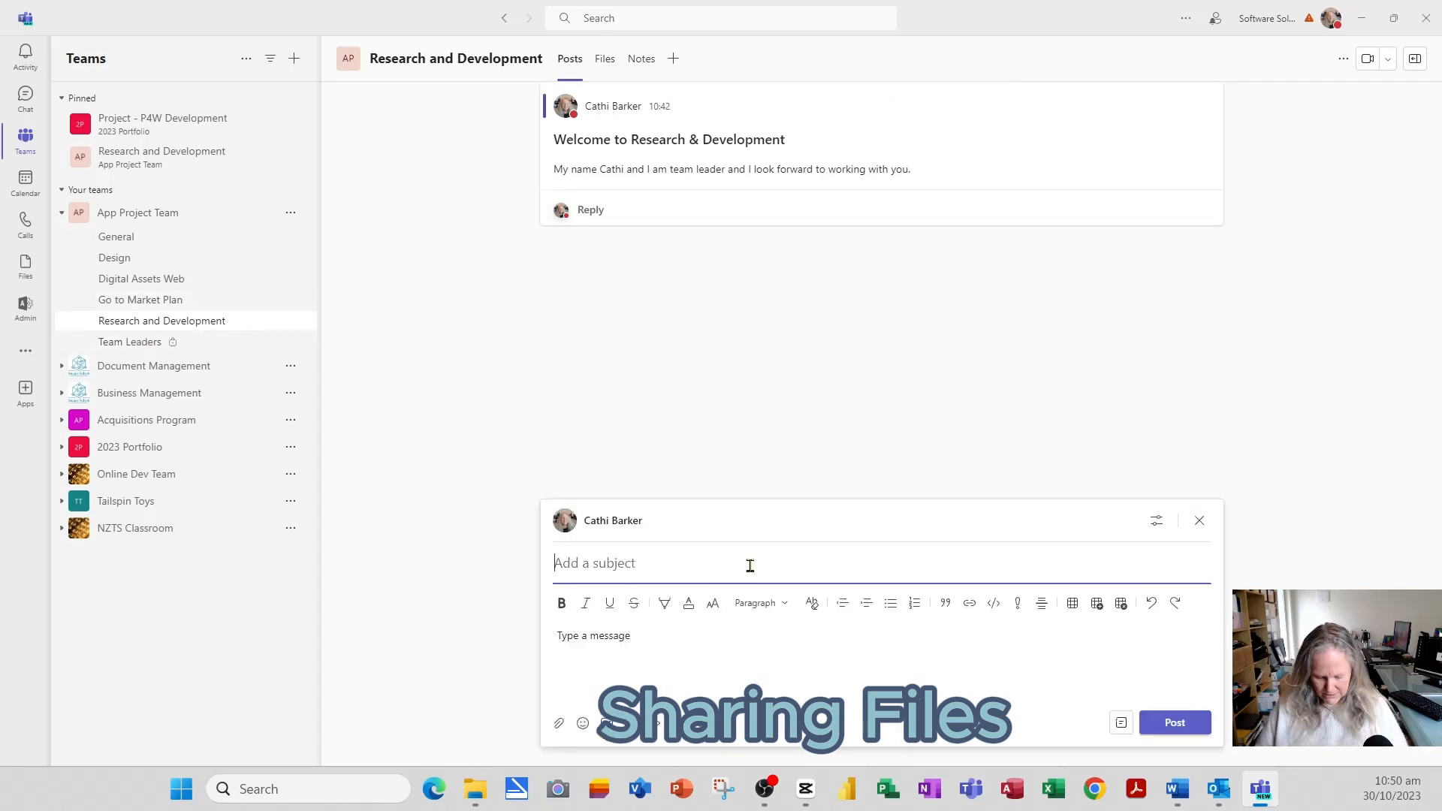
{"action": "type", "text": "R & D"}
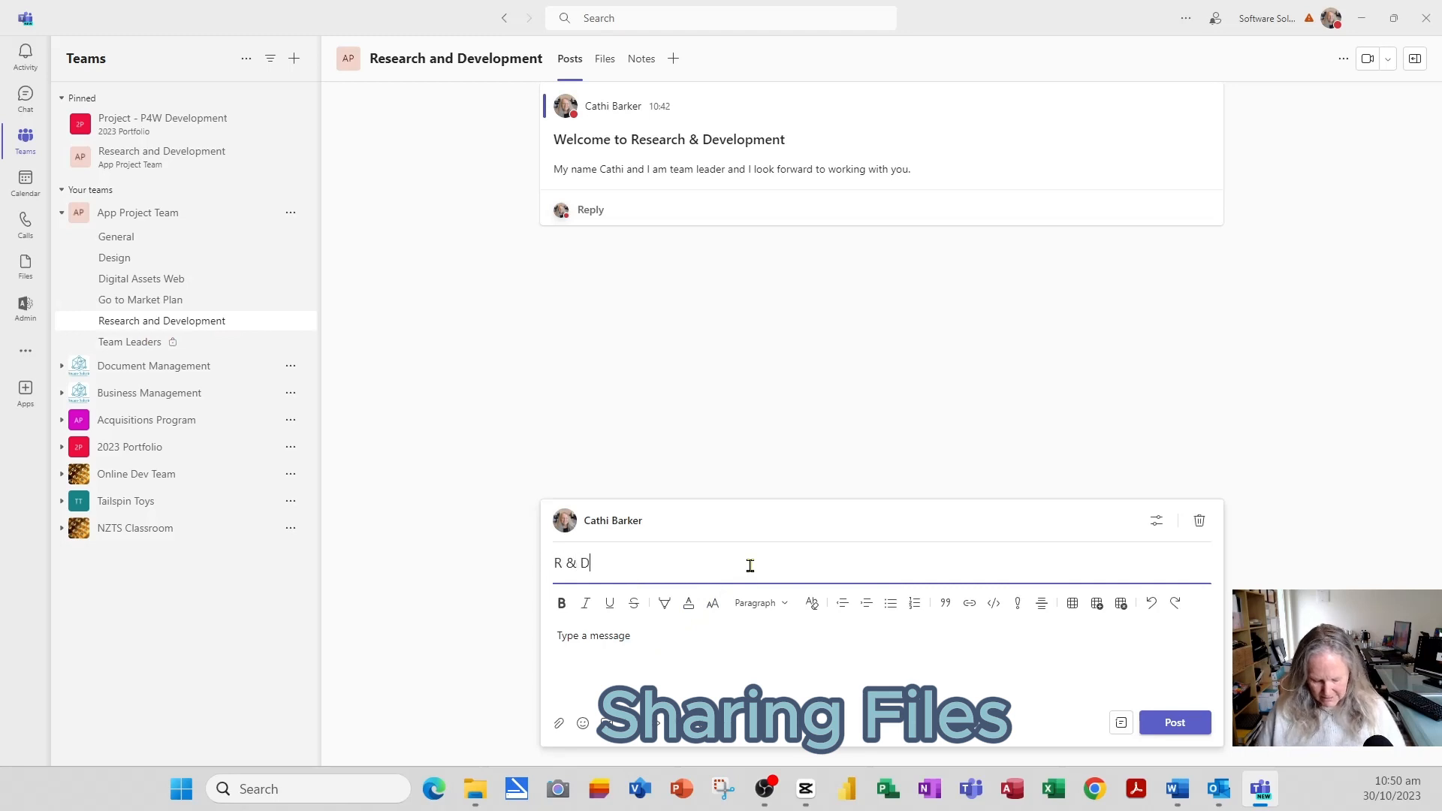
{"action": "type", "text": " Month Invoice"}
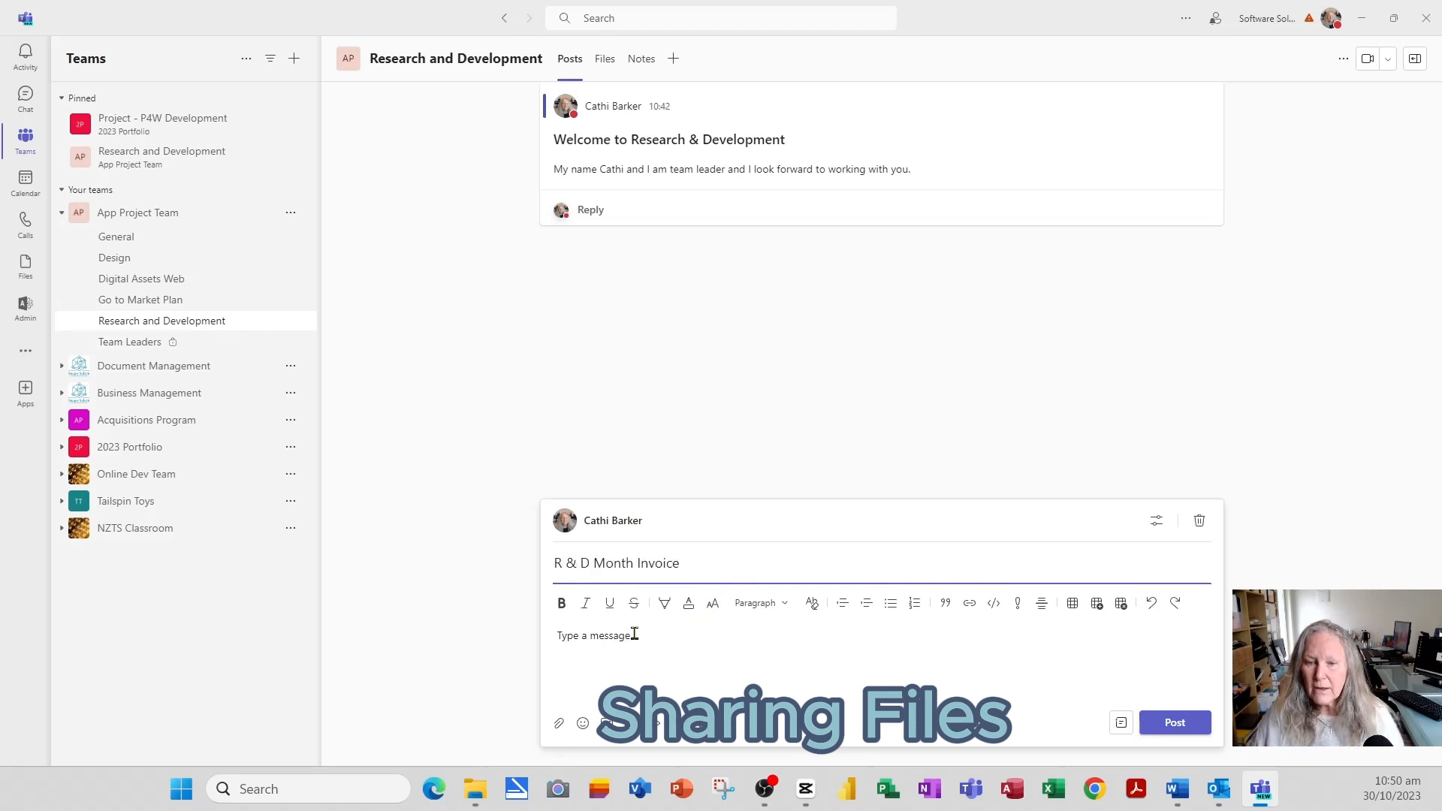
{"action": "left_click", "coordinate": [634, 634]}
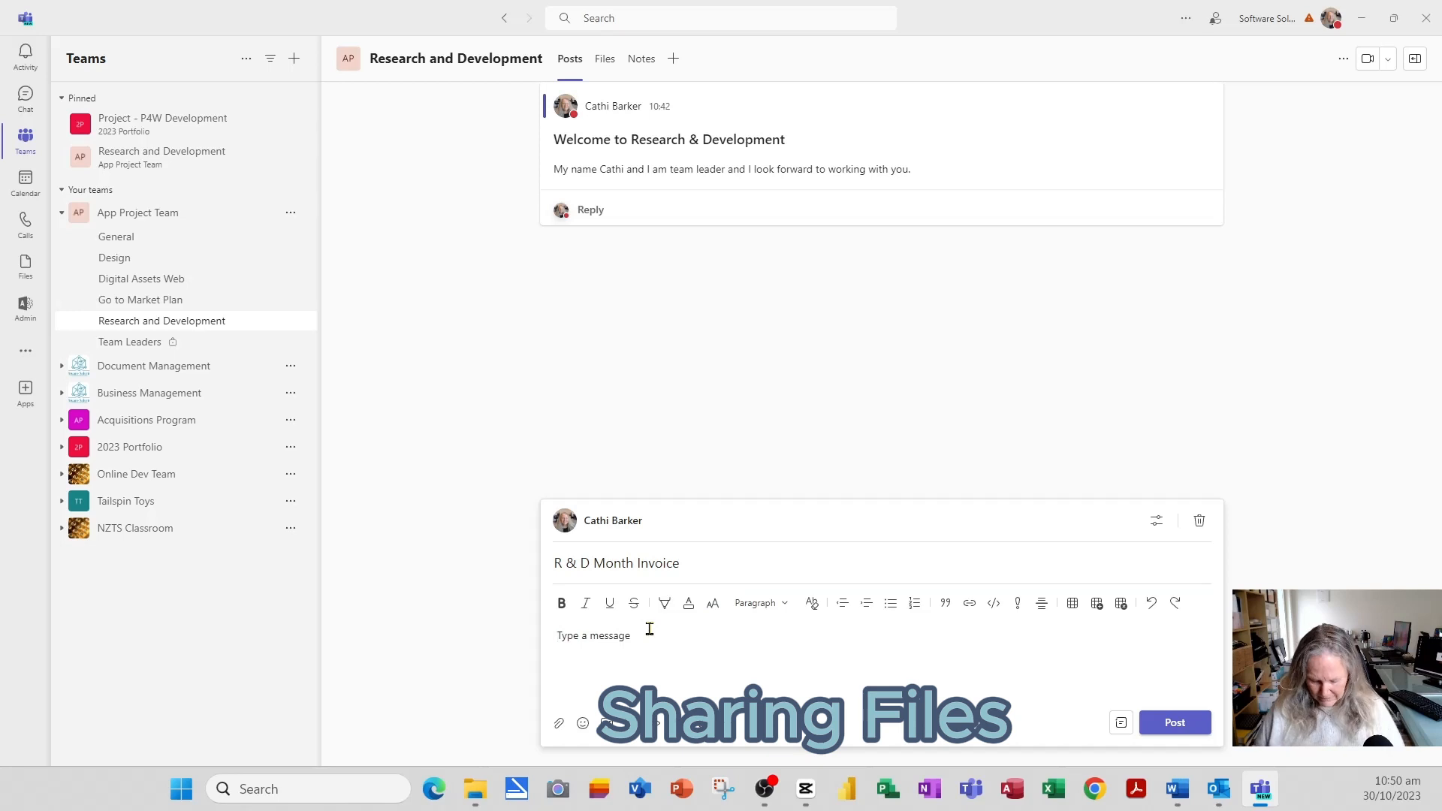
{"action": "type", "text": "Plea"}
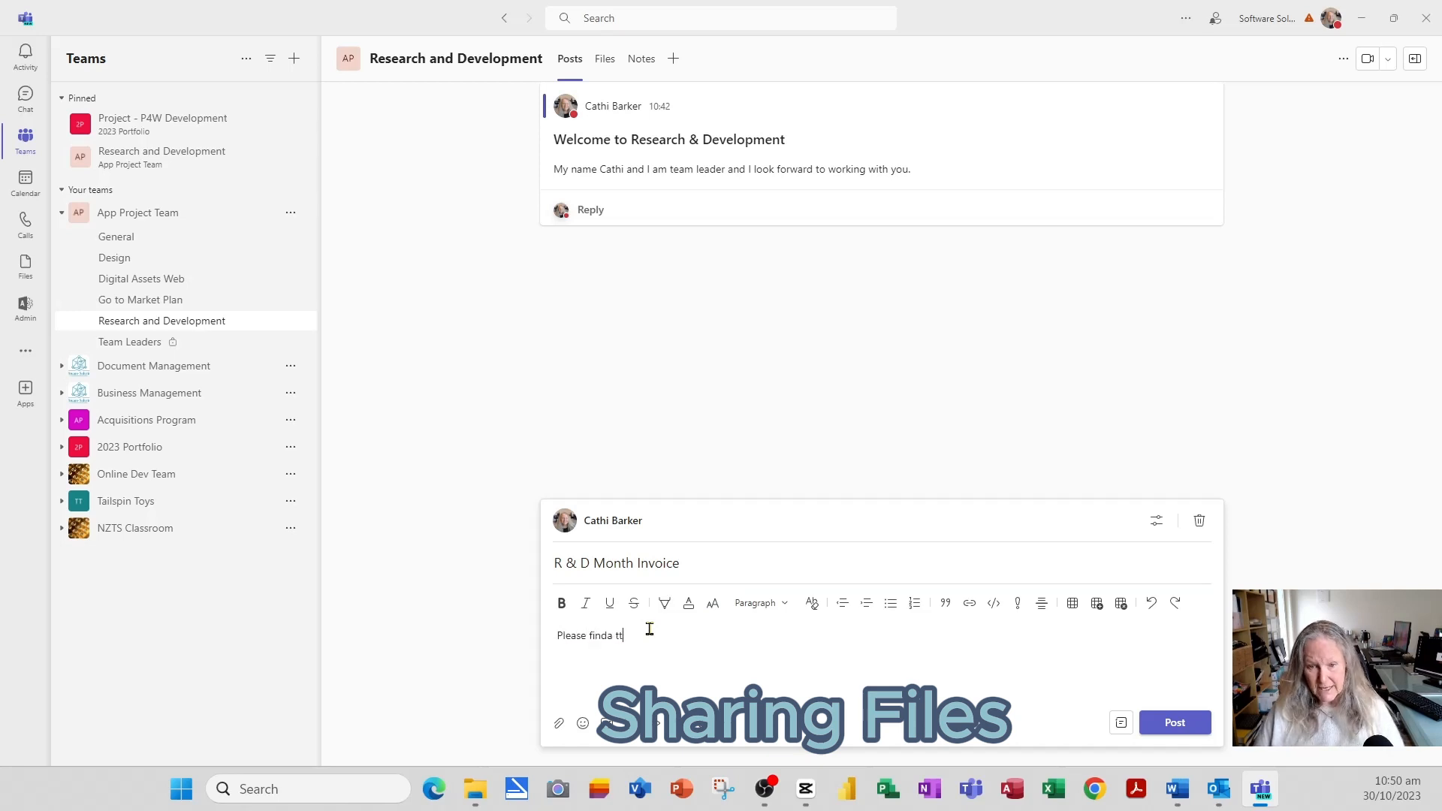
{"action": "type", "text": "se find attach"}
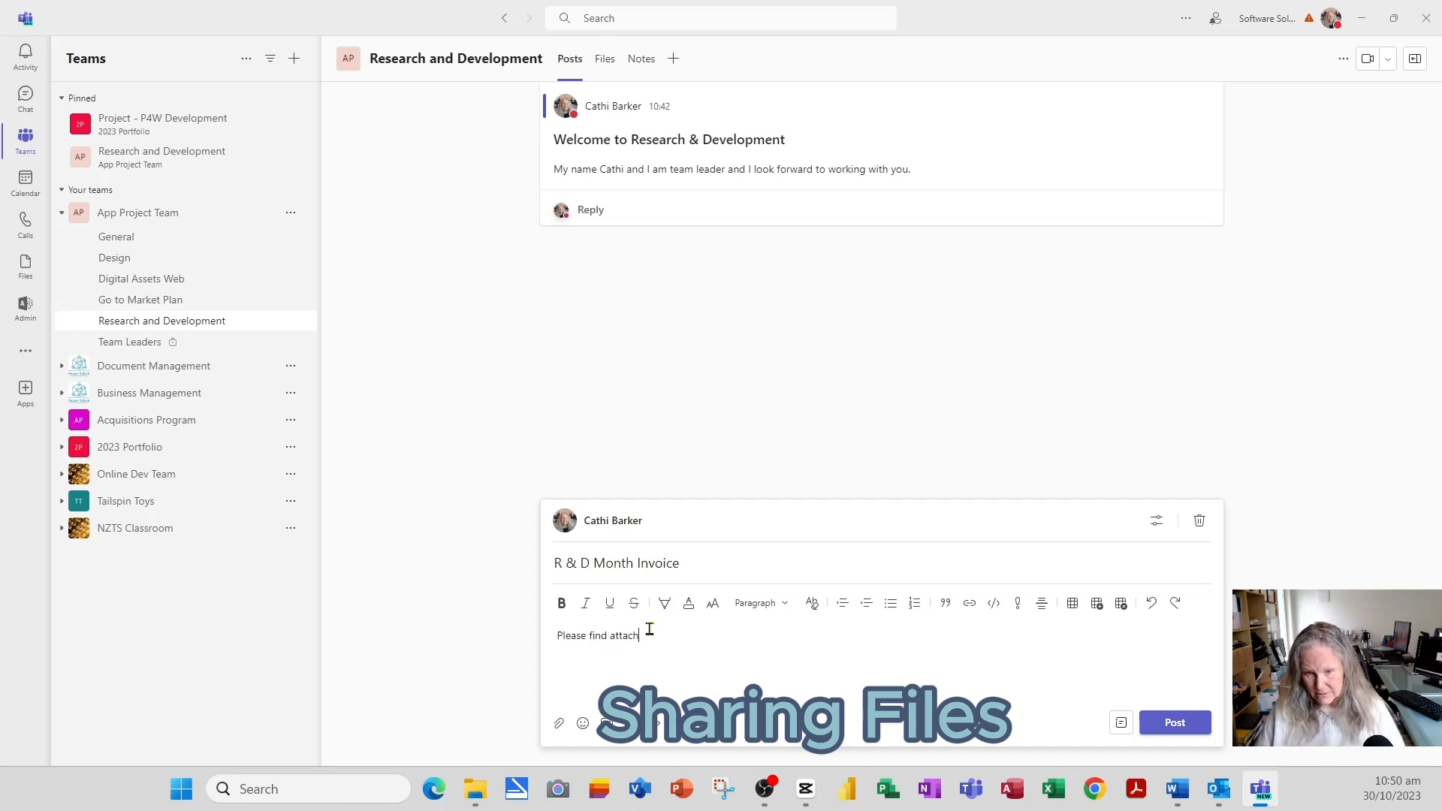
{"action": "type", "text": "ed for your refere"}
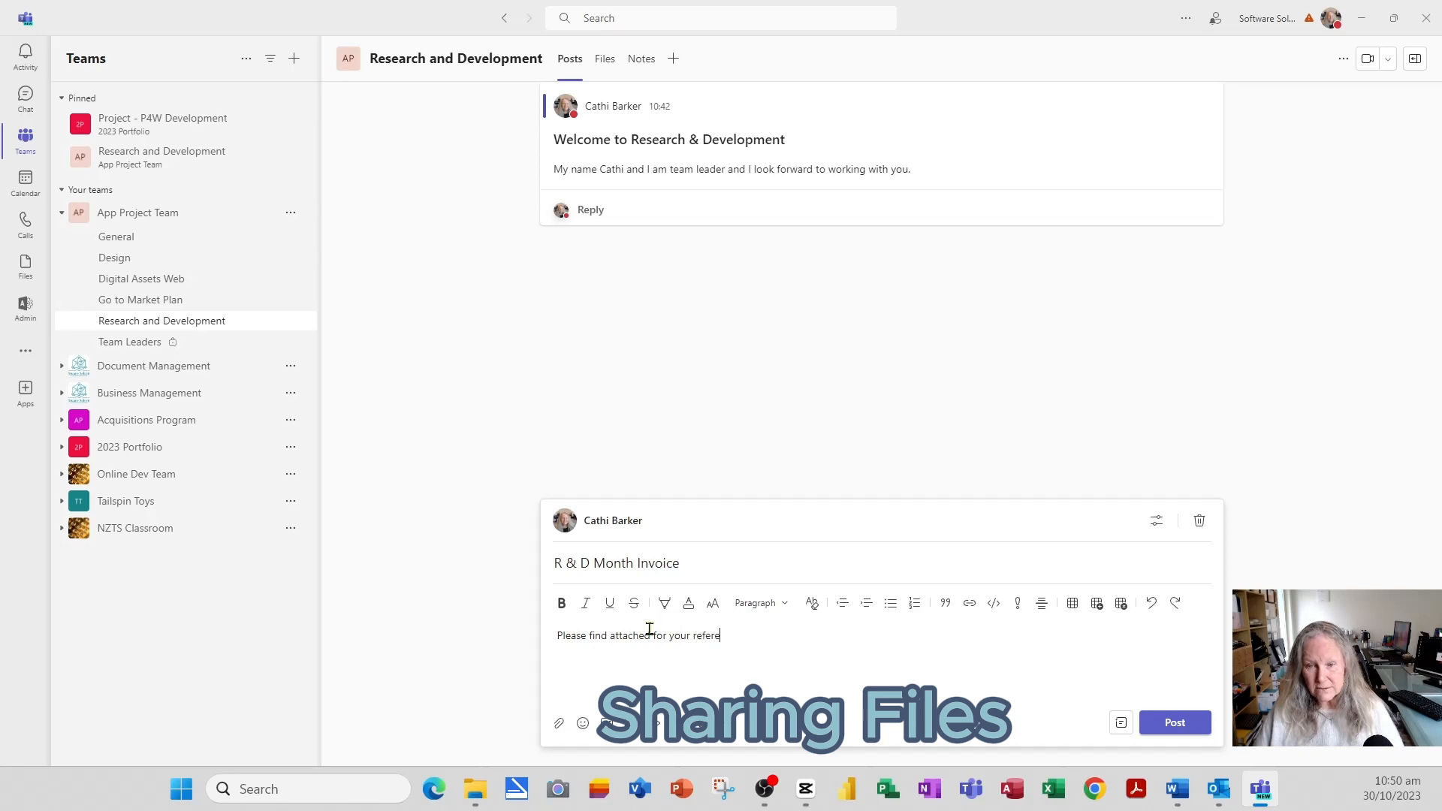
{"action": "type", "text": "nce"}
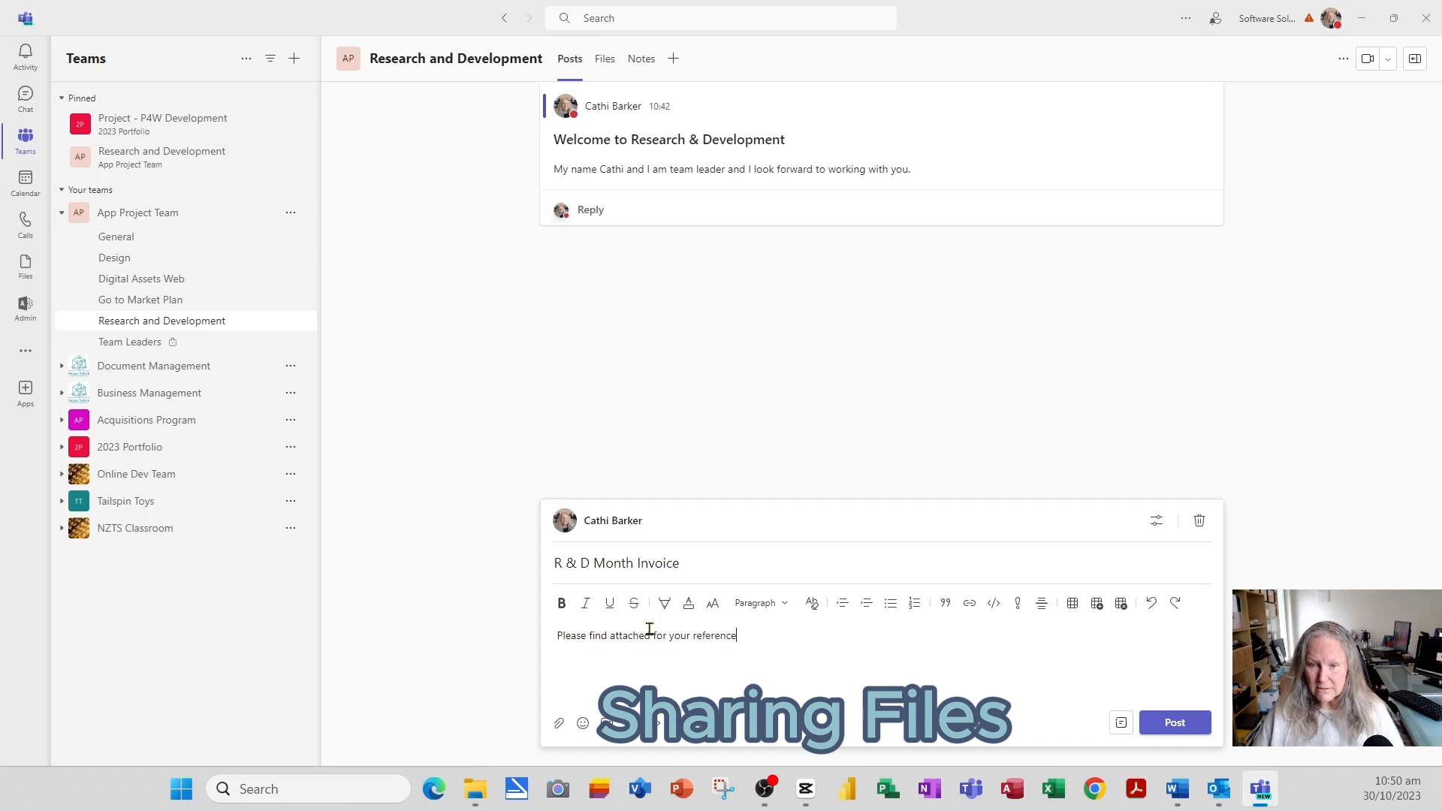
{"action": "left_click", "coordinate": [558, 725]}
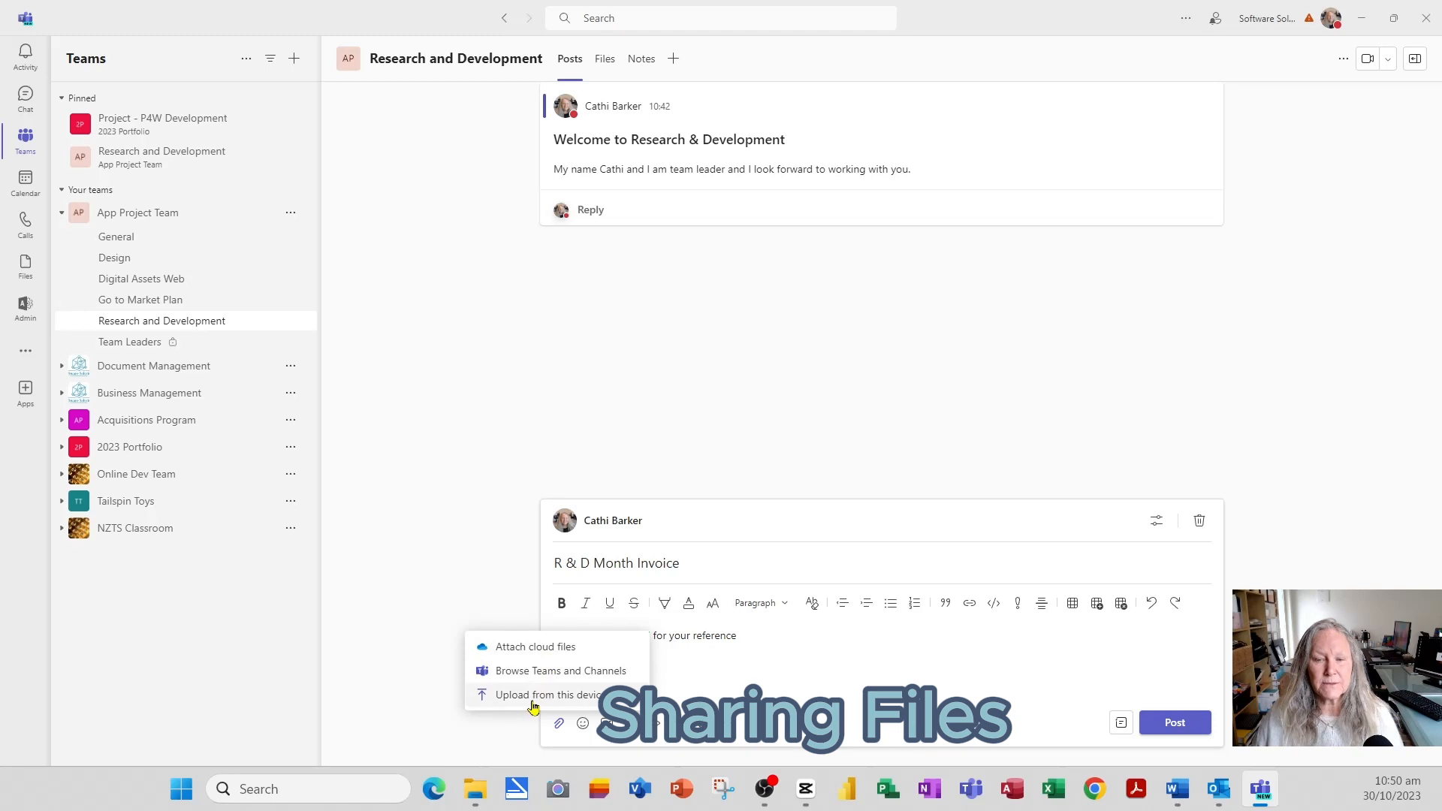
- Attach the Copy Tax Invoice PDF from the channel files and publish the post
{"action": "left_click", "coordinate": [548, 674]}
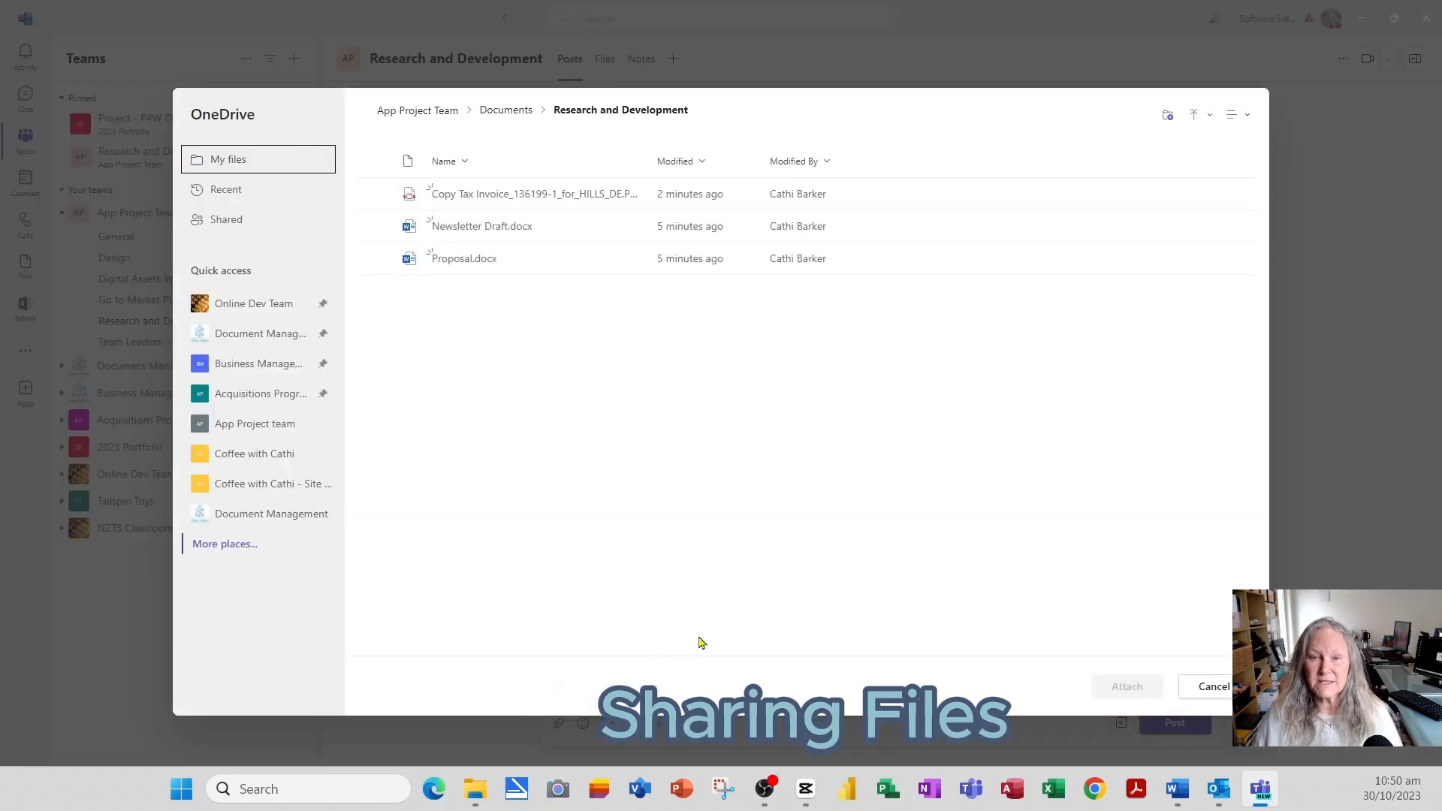
{"action": "left_click", "coordinate": [374, 193]}
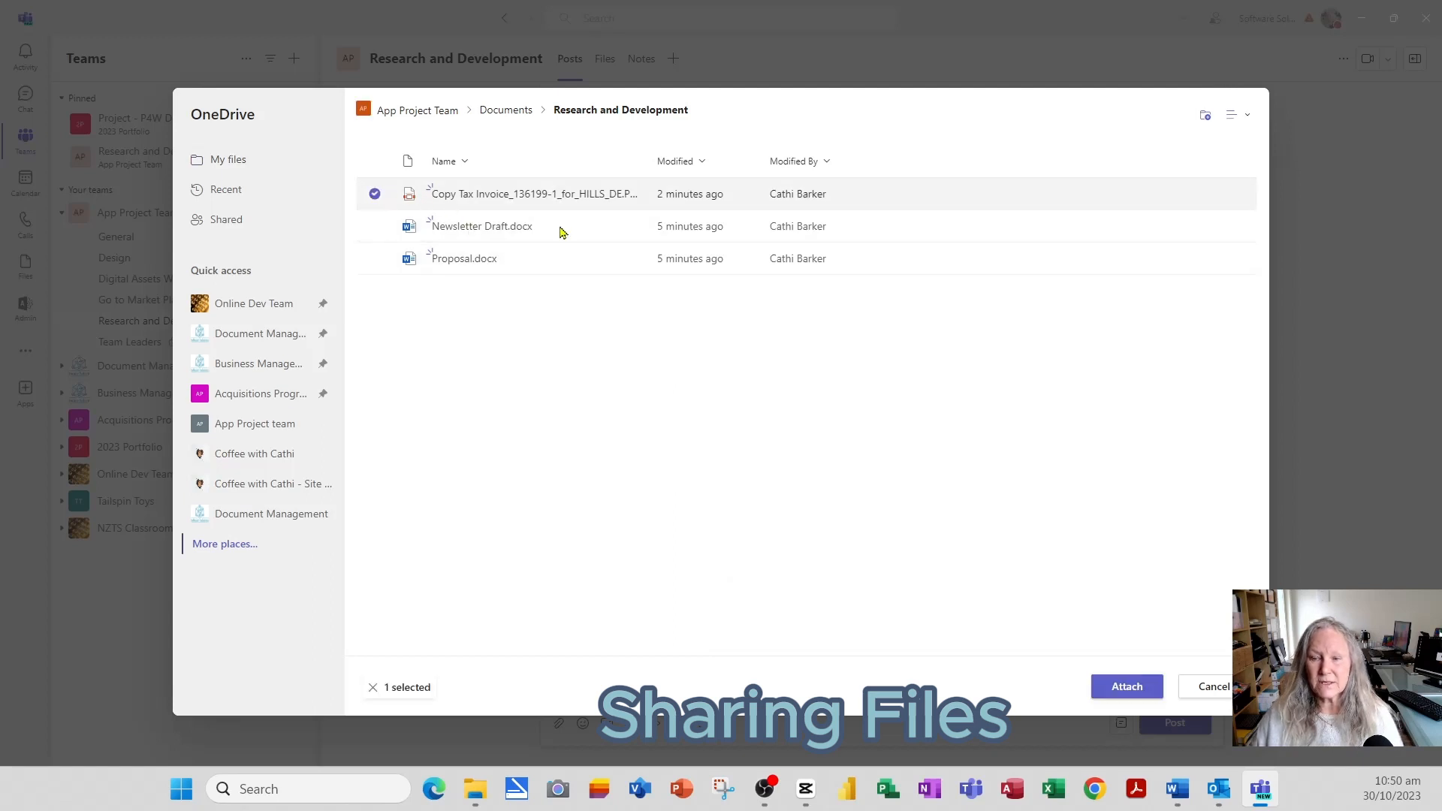
{"action": "left_click", "coordinate": [1130, 686]}
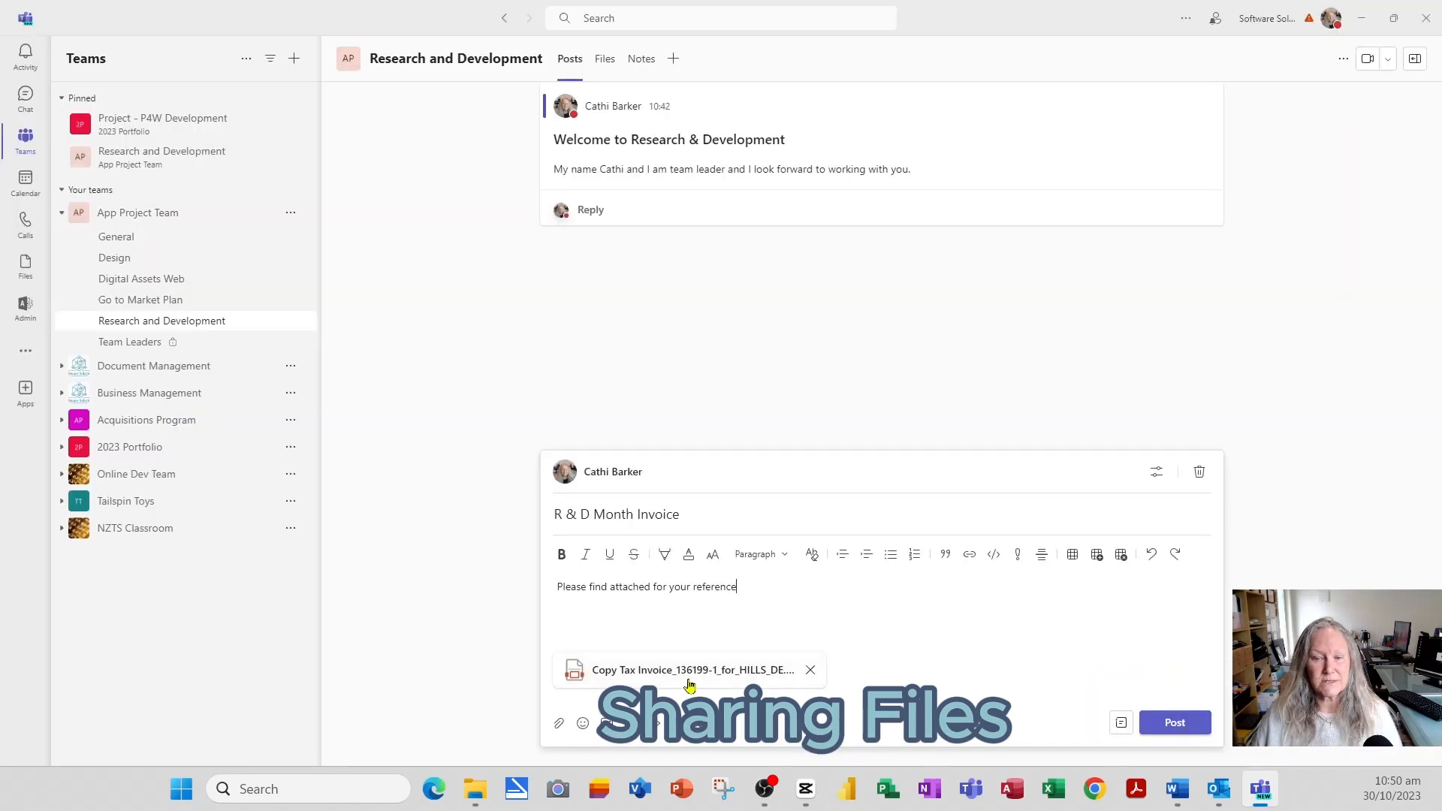
{"action": "left_click", "coordinate": [1201, 726]}
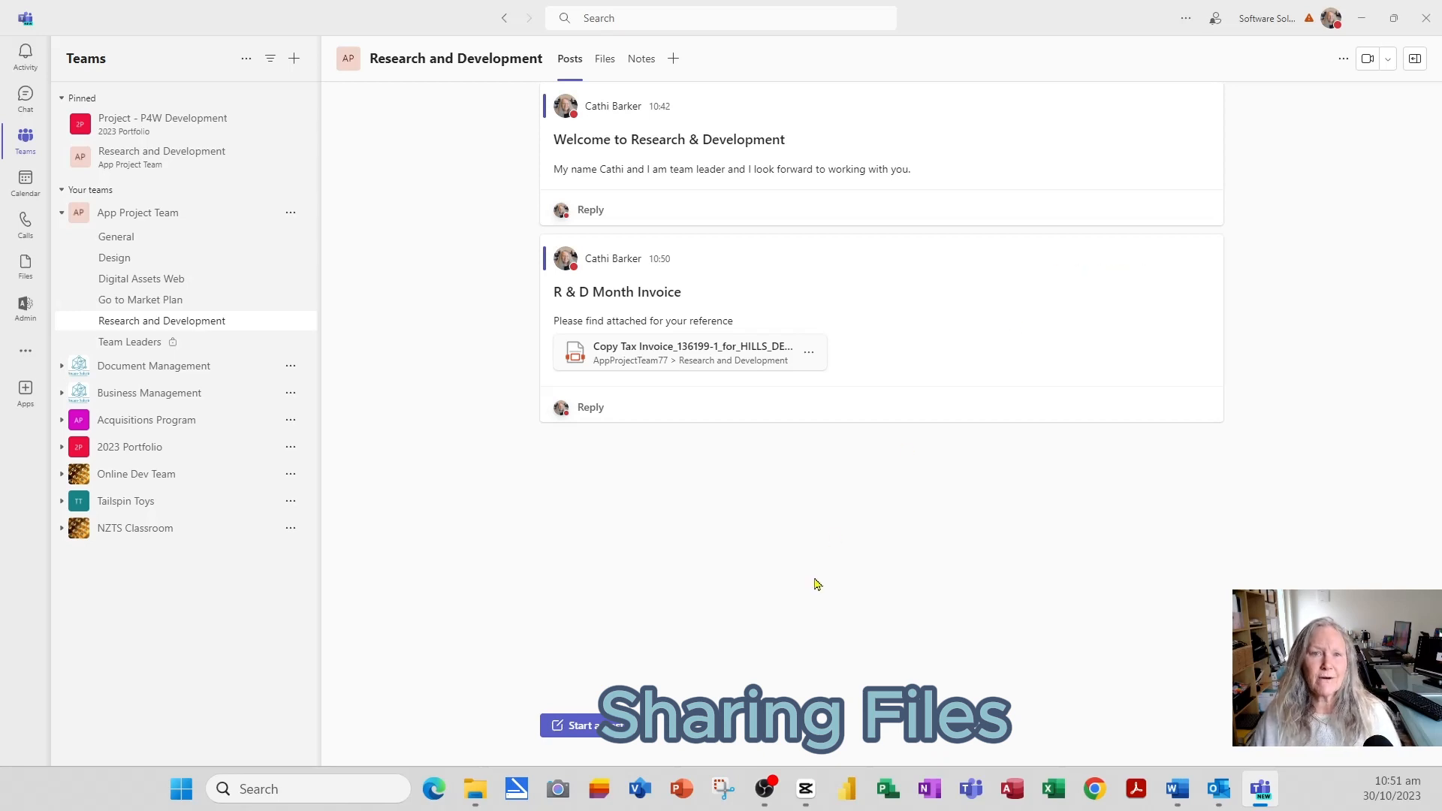
- Select Proposal.docx in the channel files and add one recipient to share it with
{"action": "left_click", "coordinate": [606, 61]}
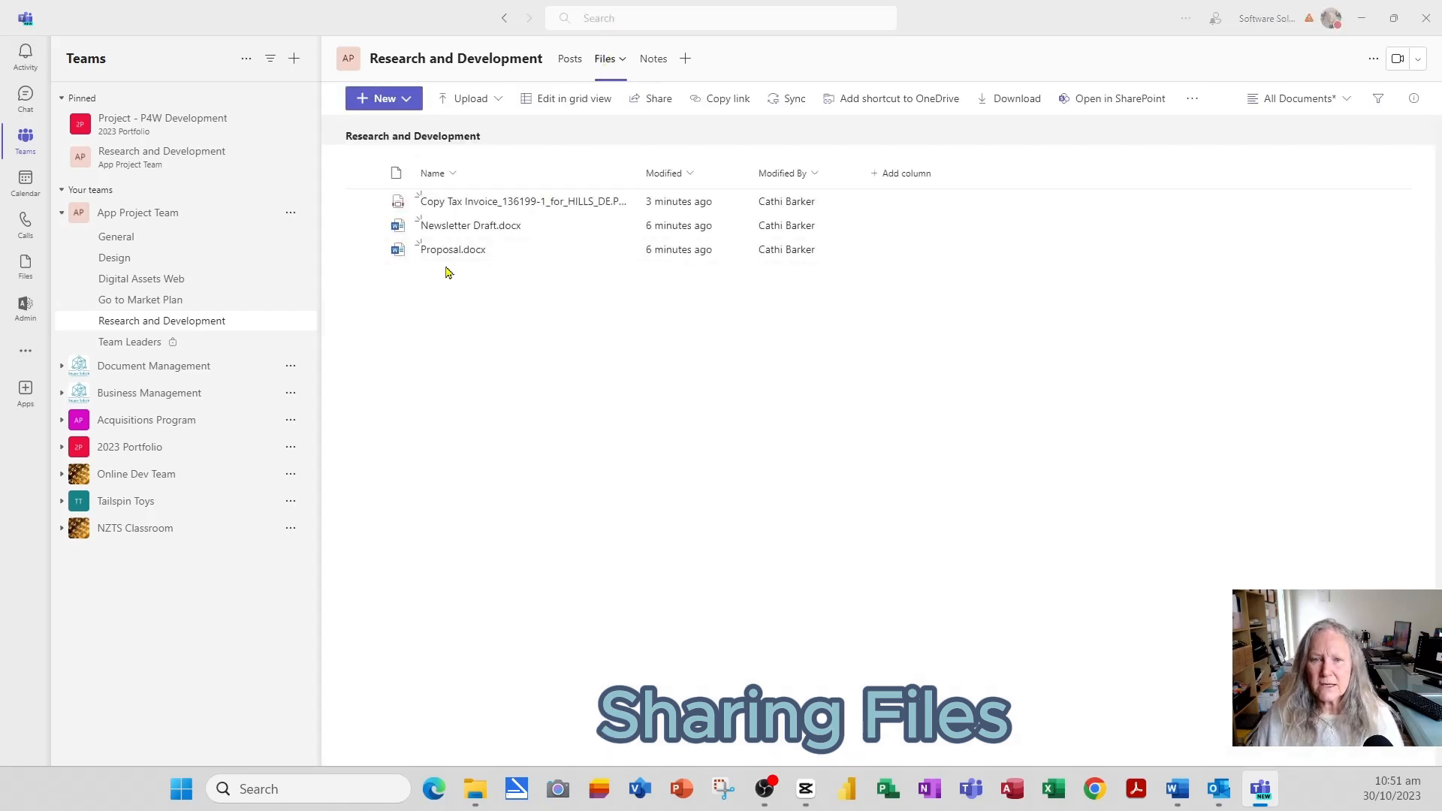
{"action": "left_click", "coordinate": [364, 250]}
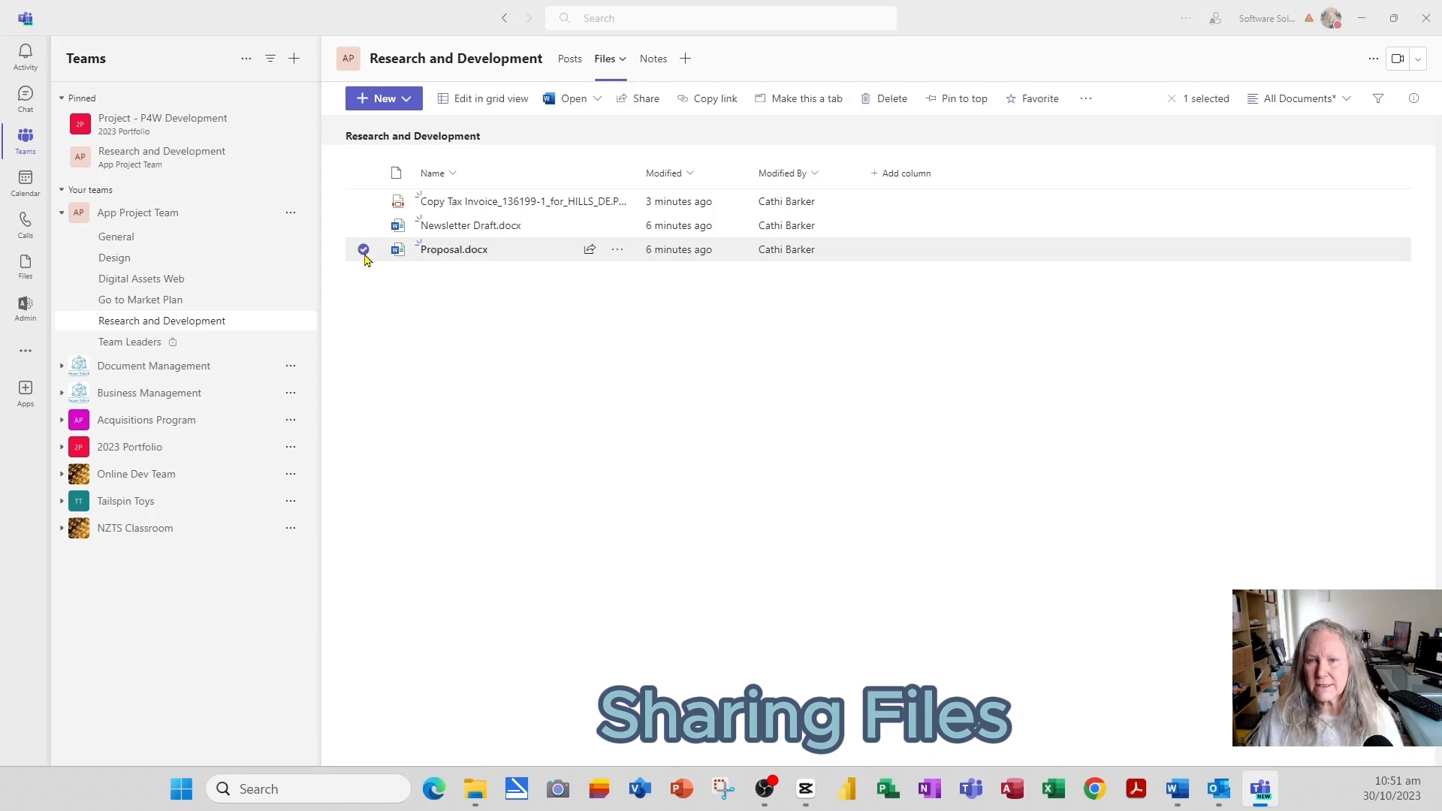
{"action": "left_click", "coordinate": [647, 99]}
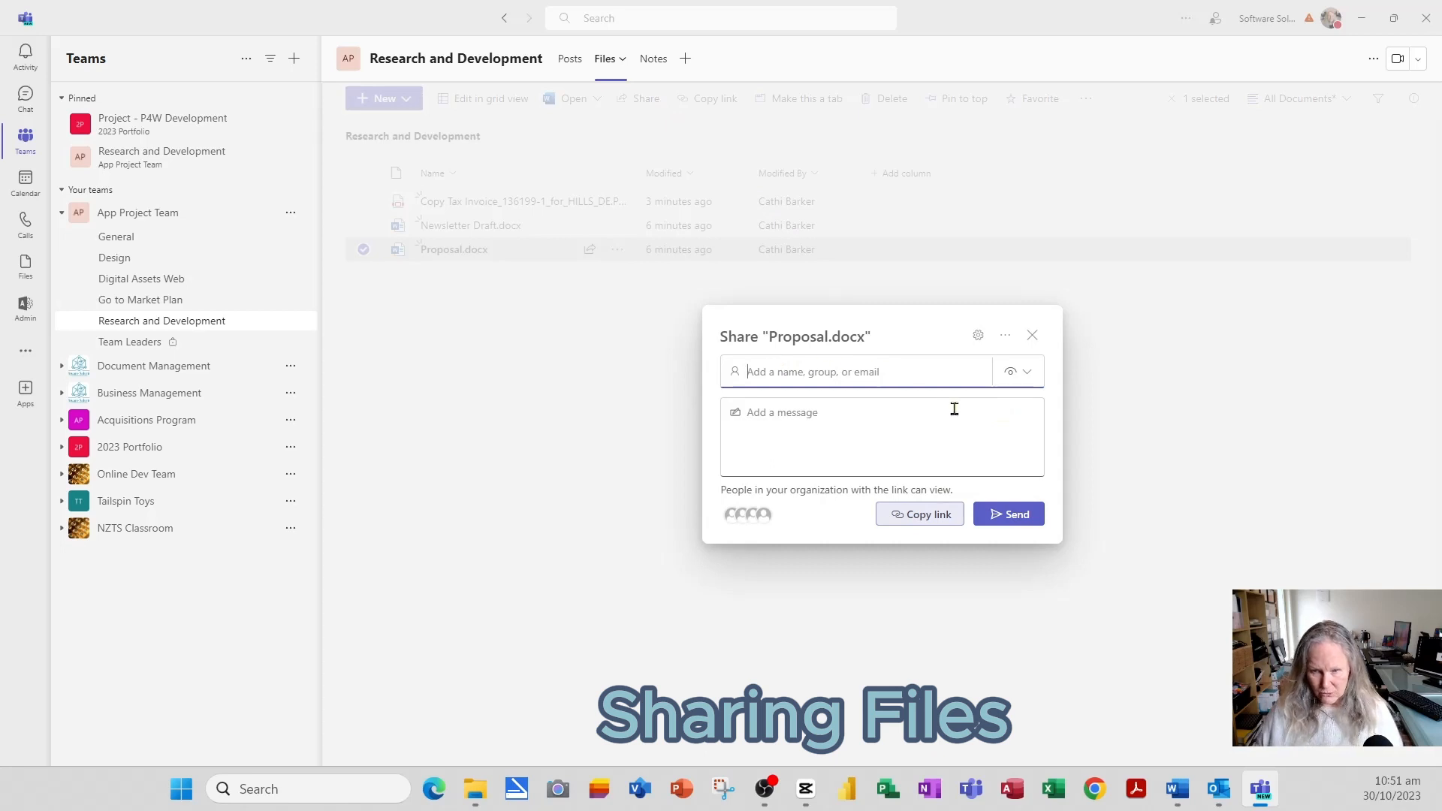
{"action": "type", "text": "ssp"}
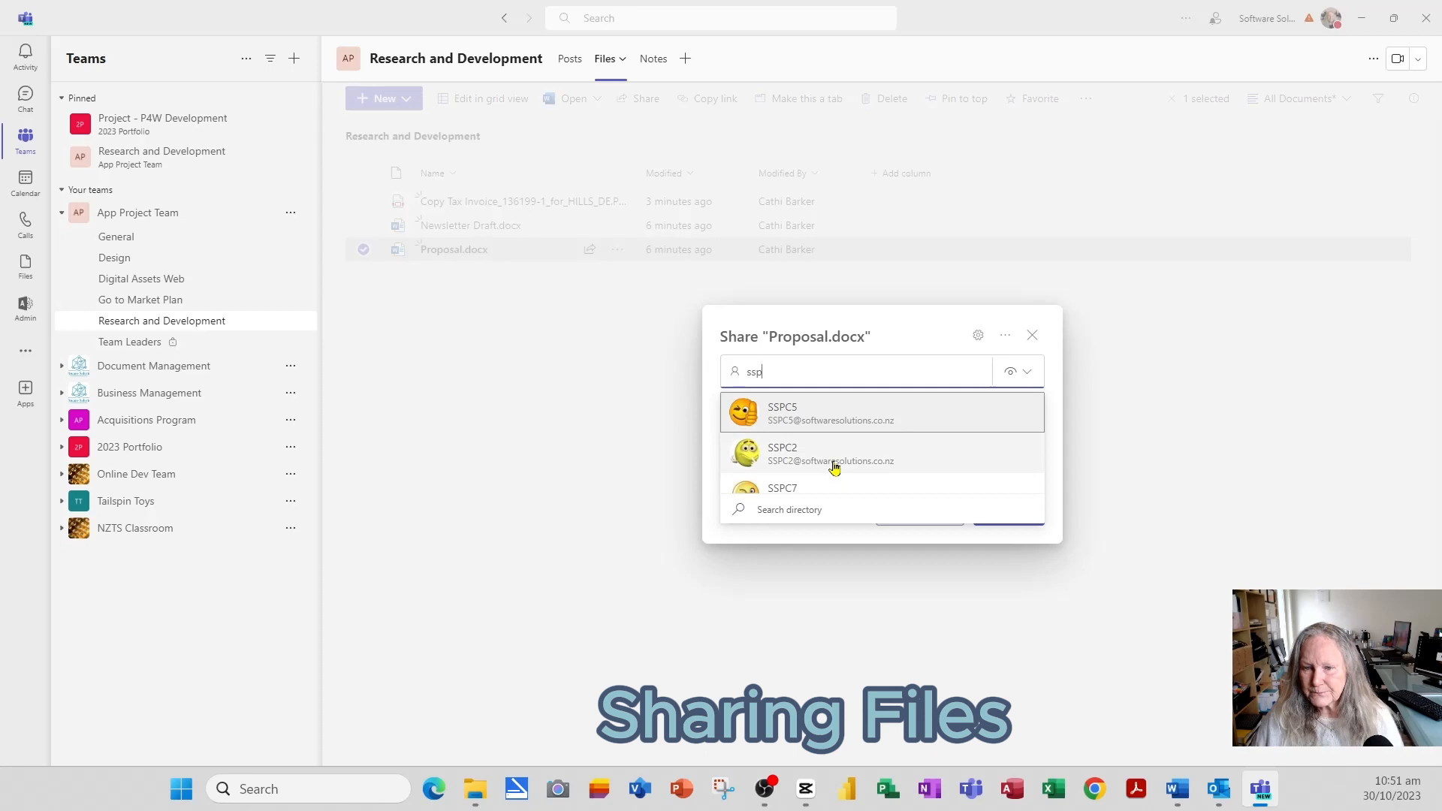
{"action": "left_click", "coordinate": [828, 425]}
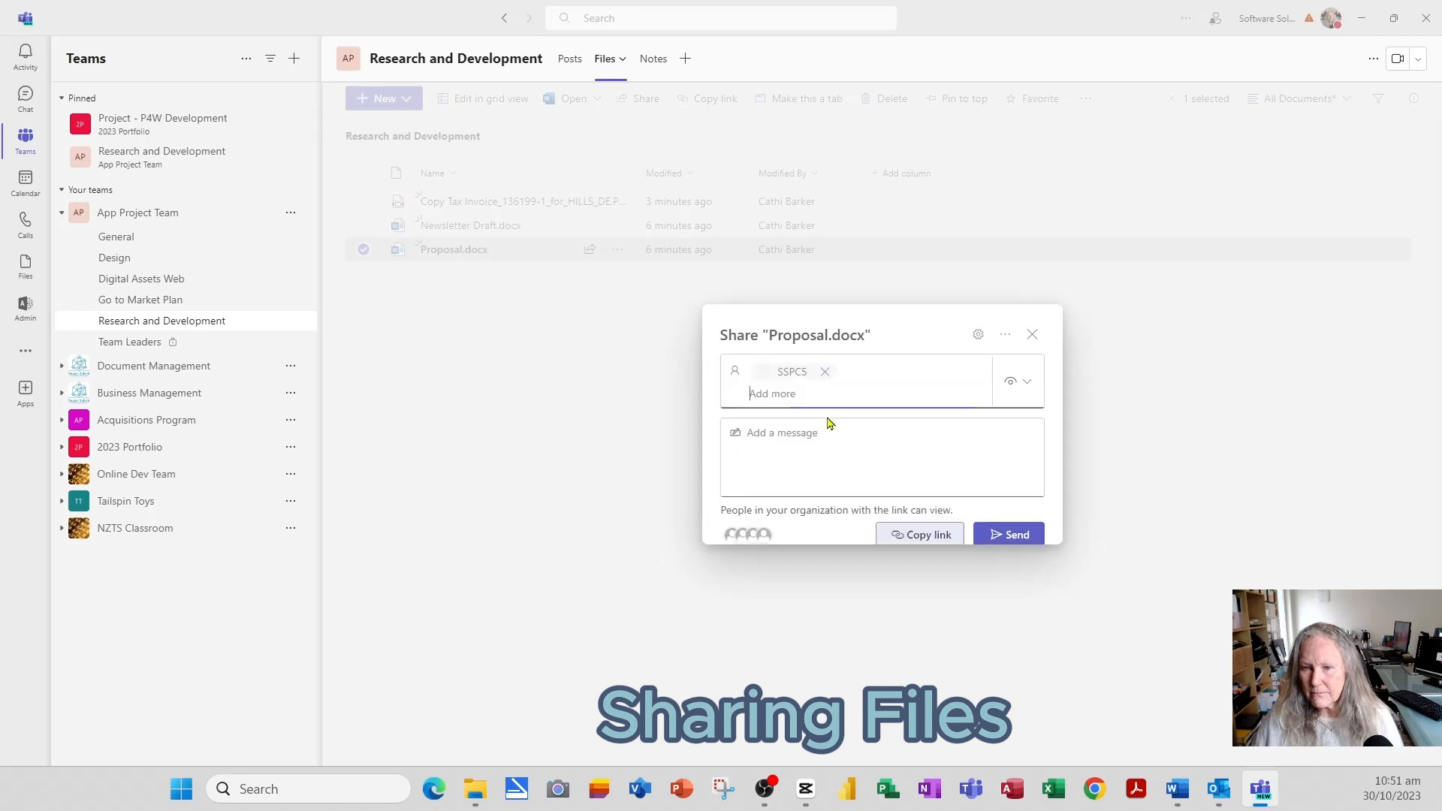
- Set the share permission to Can review, leaving the link settings unchanged
{"action": "left_click", "coordinate": [1027, 373]}
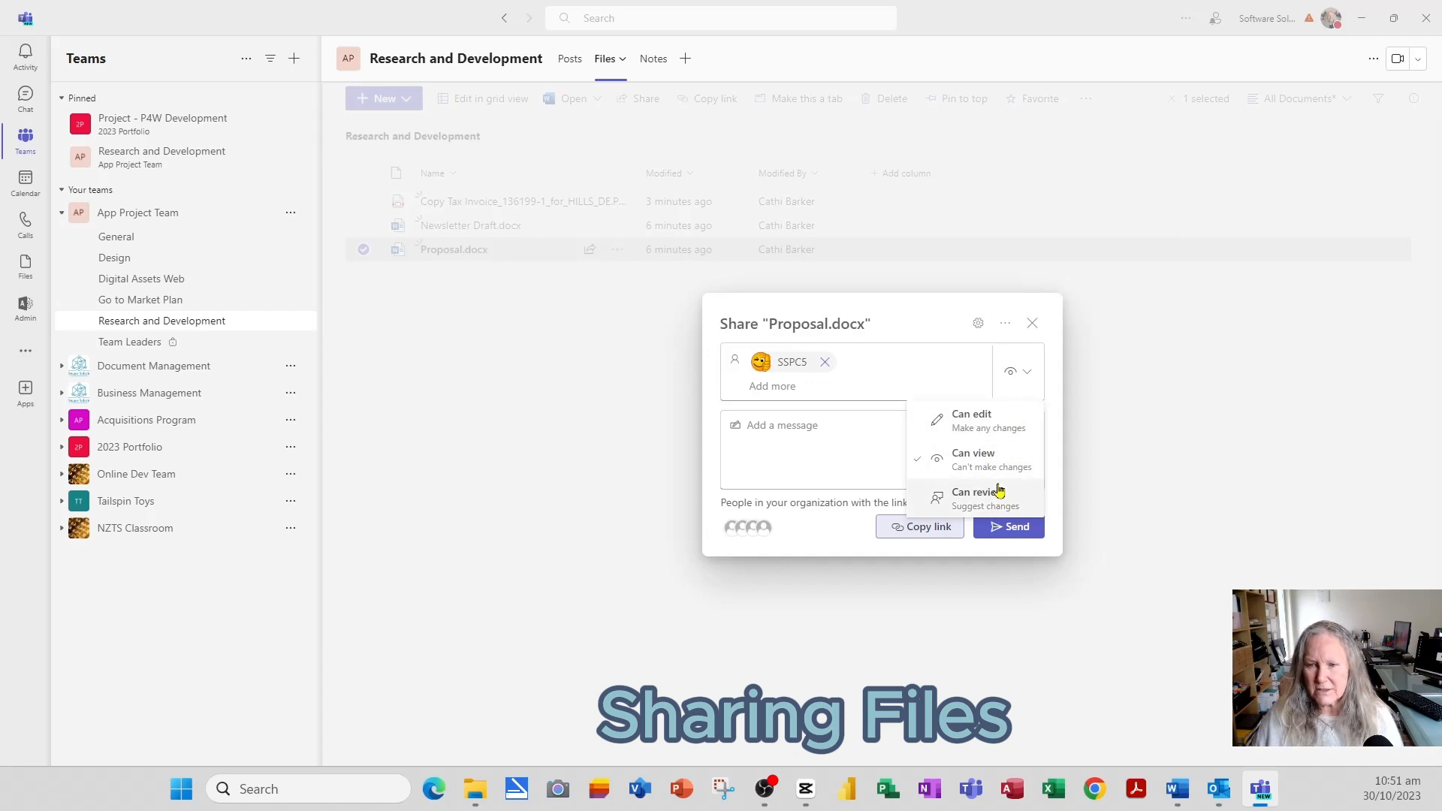
{"action": "left_click", "coordinate": [969, 507]}
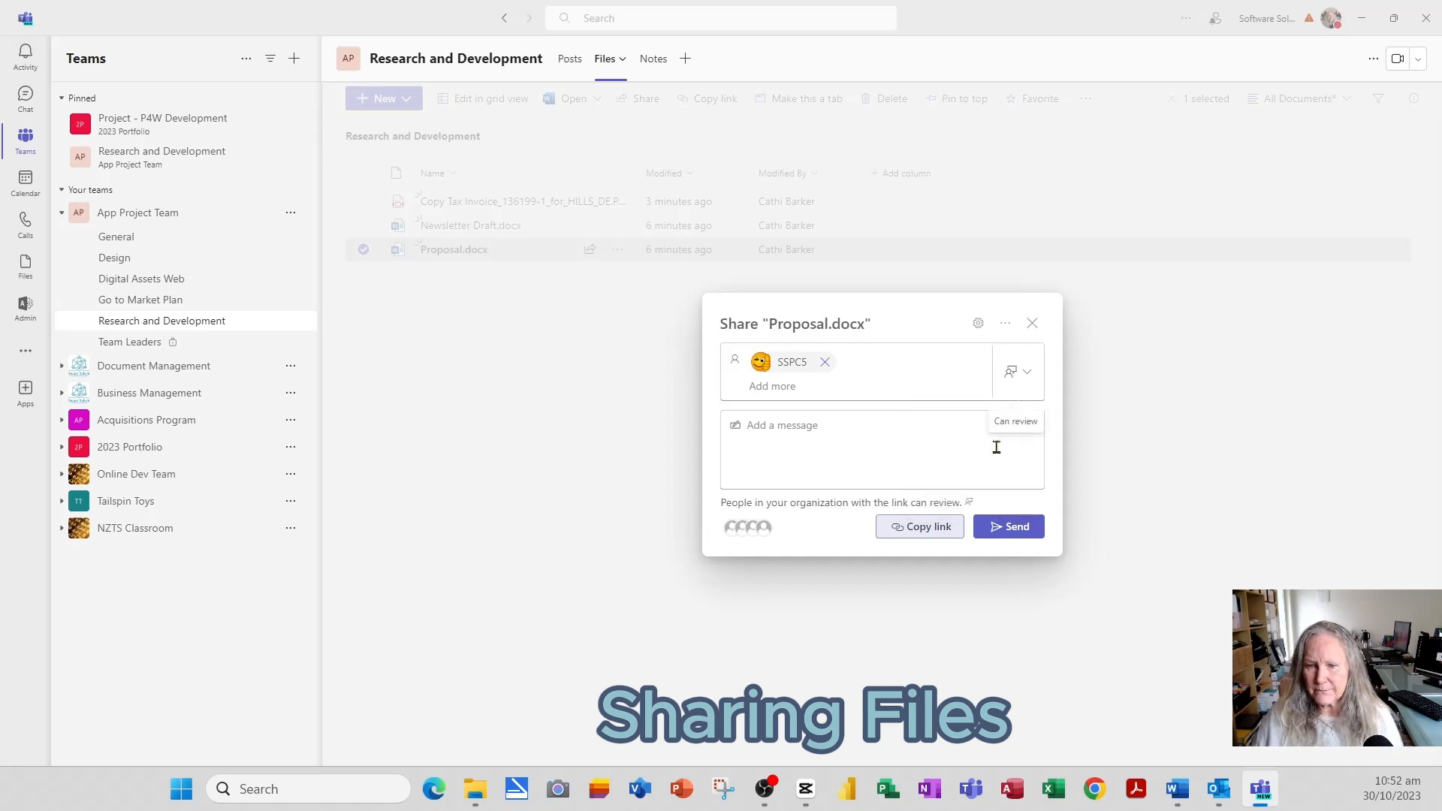
{"action": "left_click", "coordinate": [830, 505]}
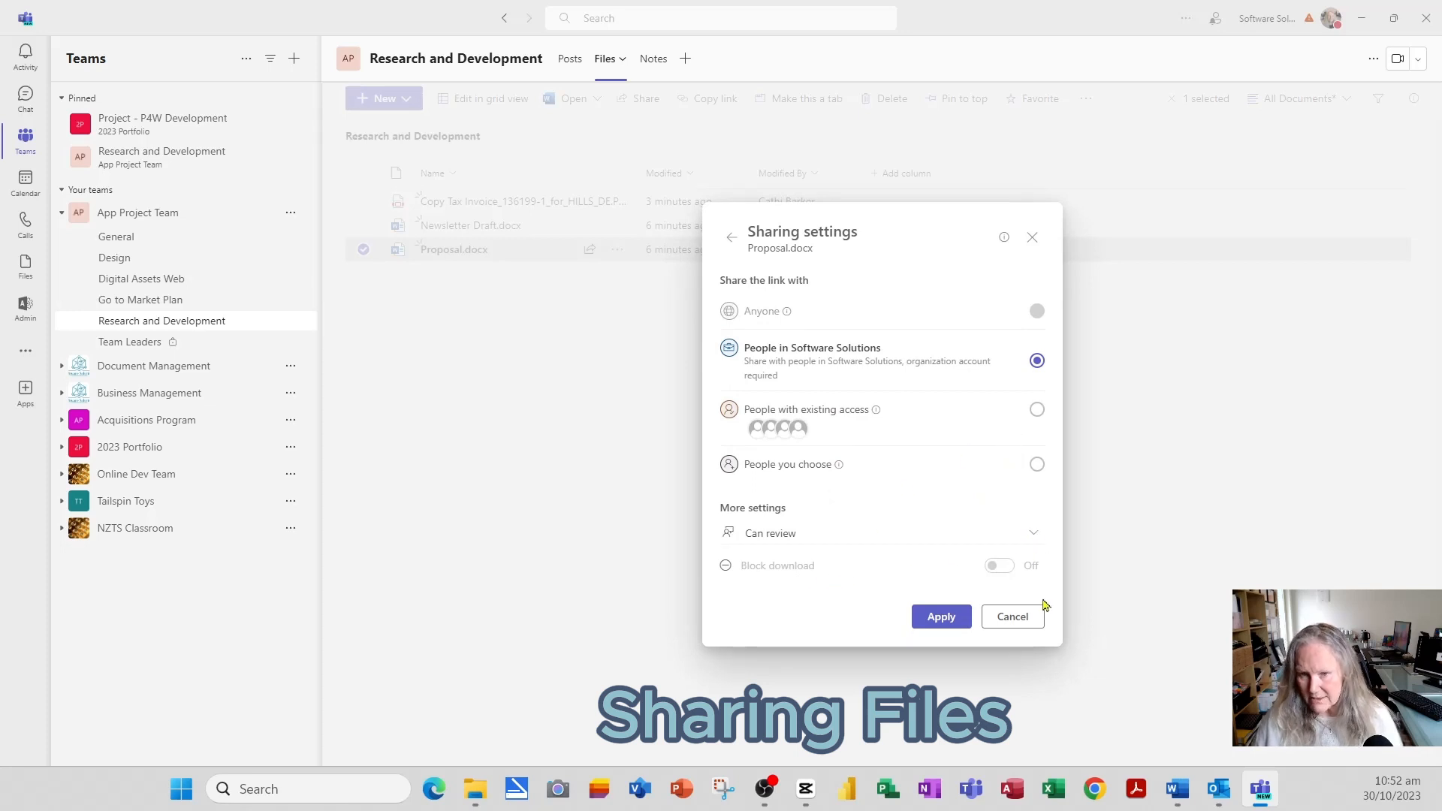
{"action": "left_click", "coordinate": [1030, 622]}
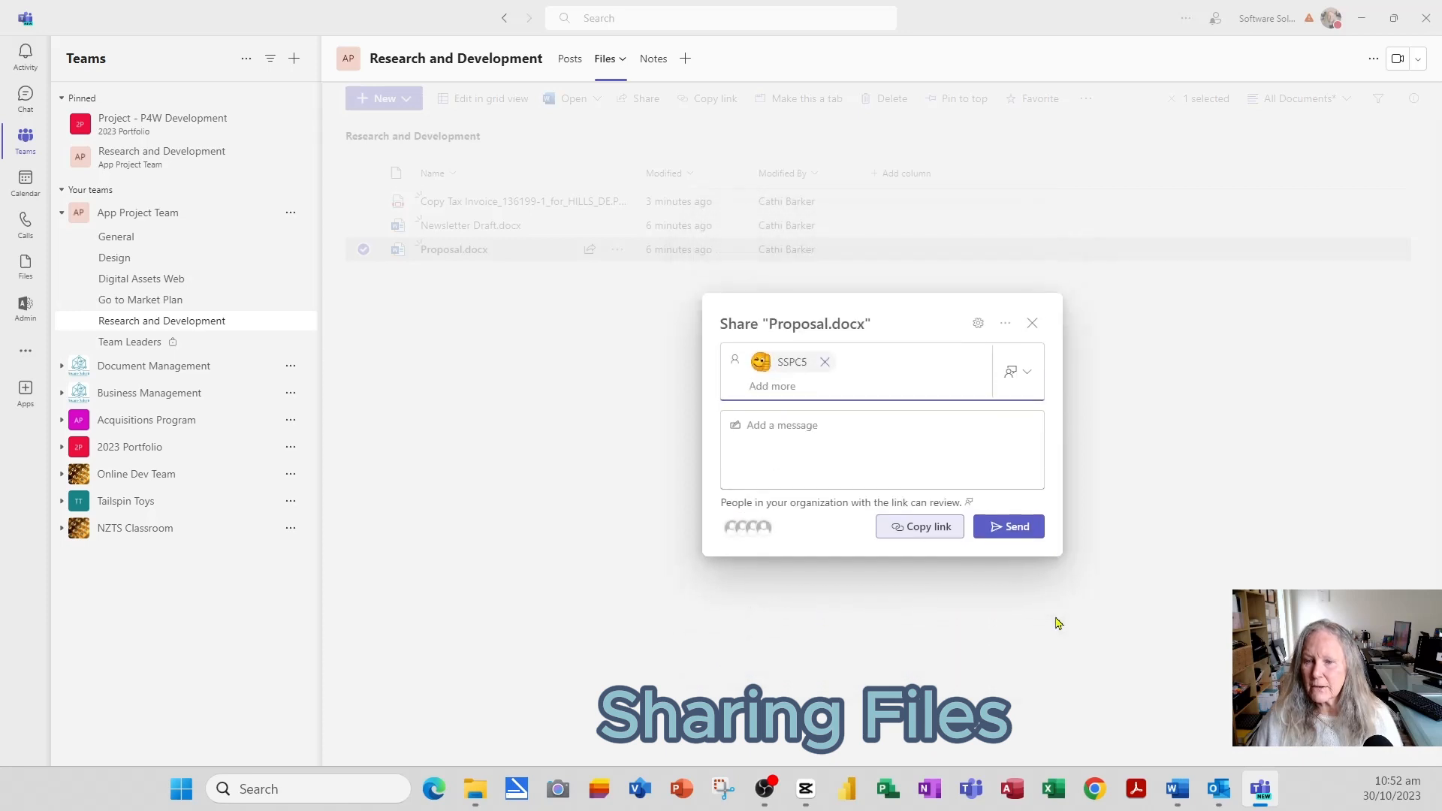
- Send the Proposal.docx review link with the message "Could you please review this proposal."
{"action": "left_click", "coordinate": [801, 425]}
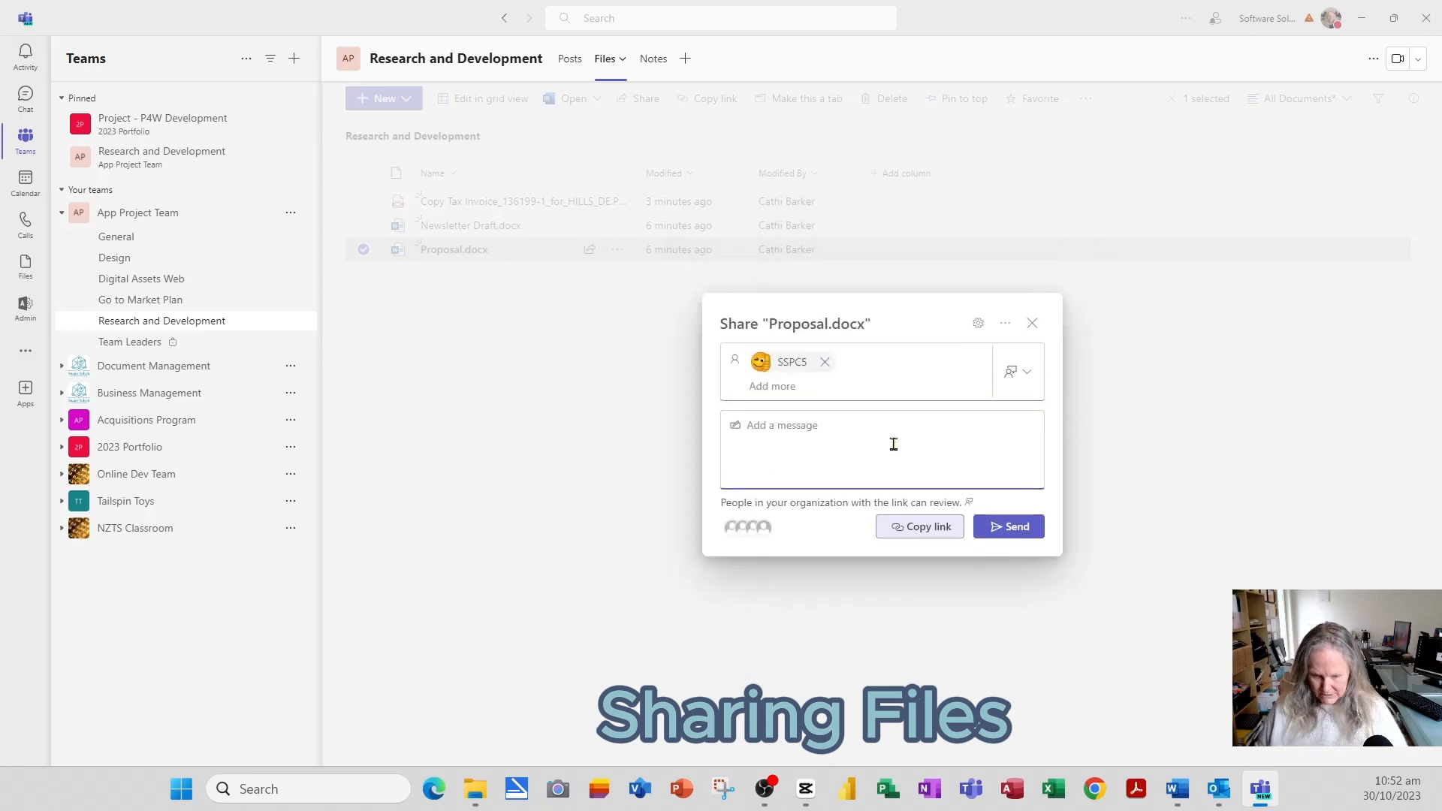
{"action": "type", "text": "Co"}
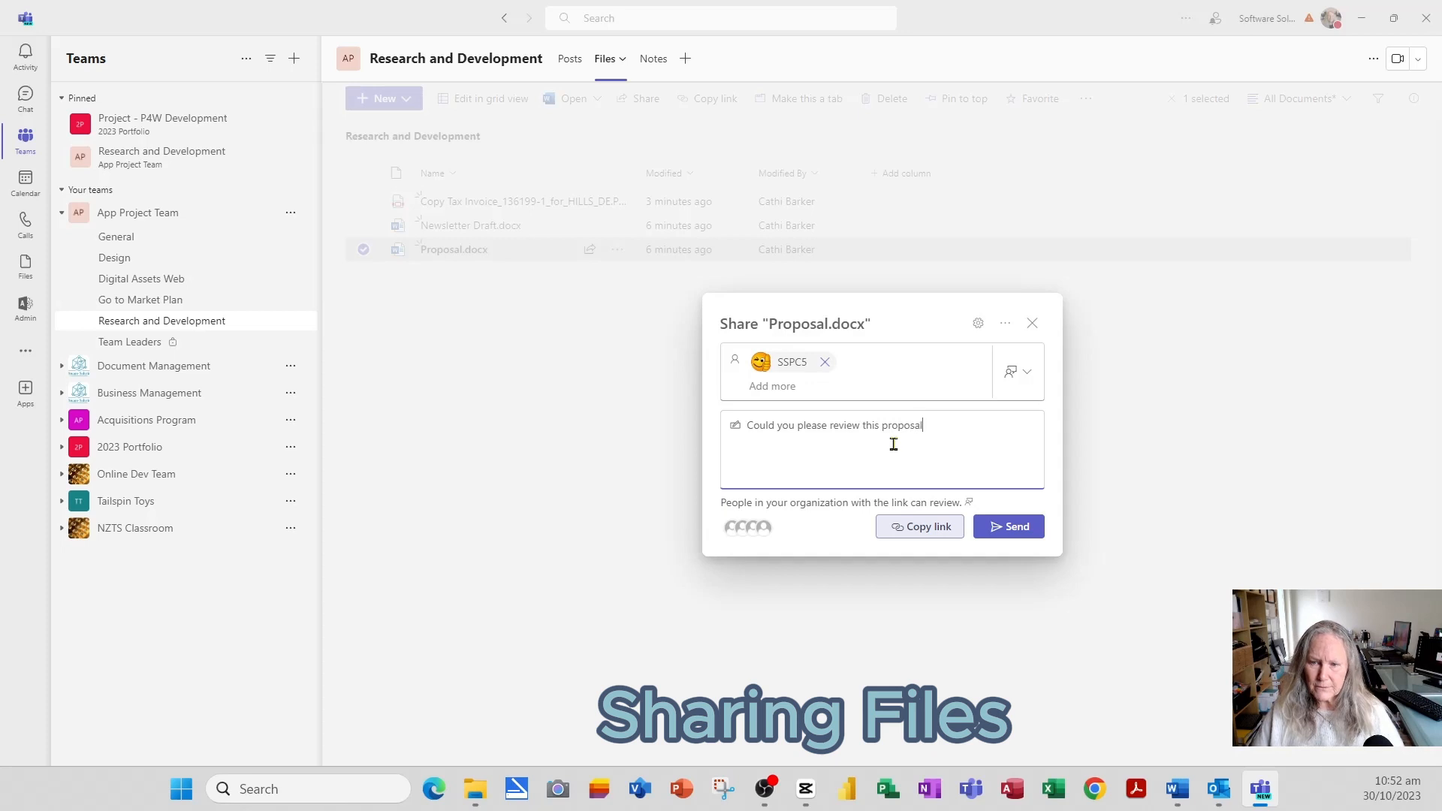
{"action": "left_click", "coordinate": [1024, 528]}
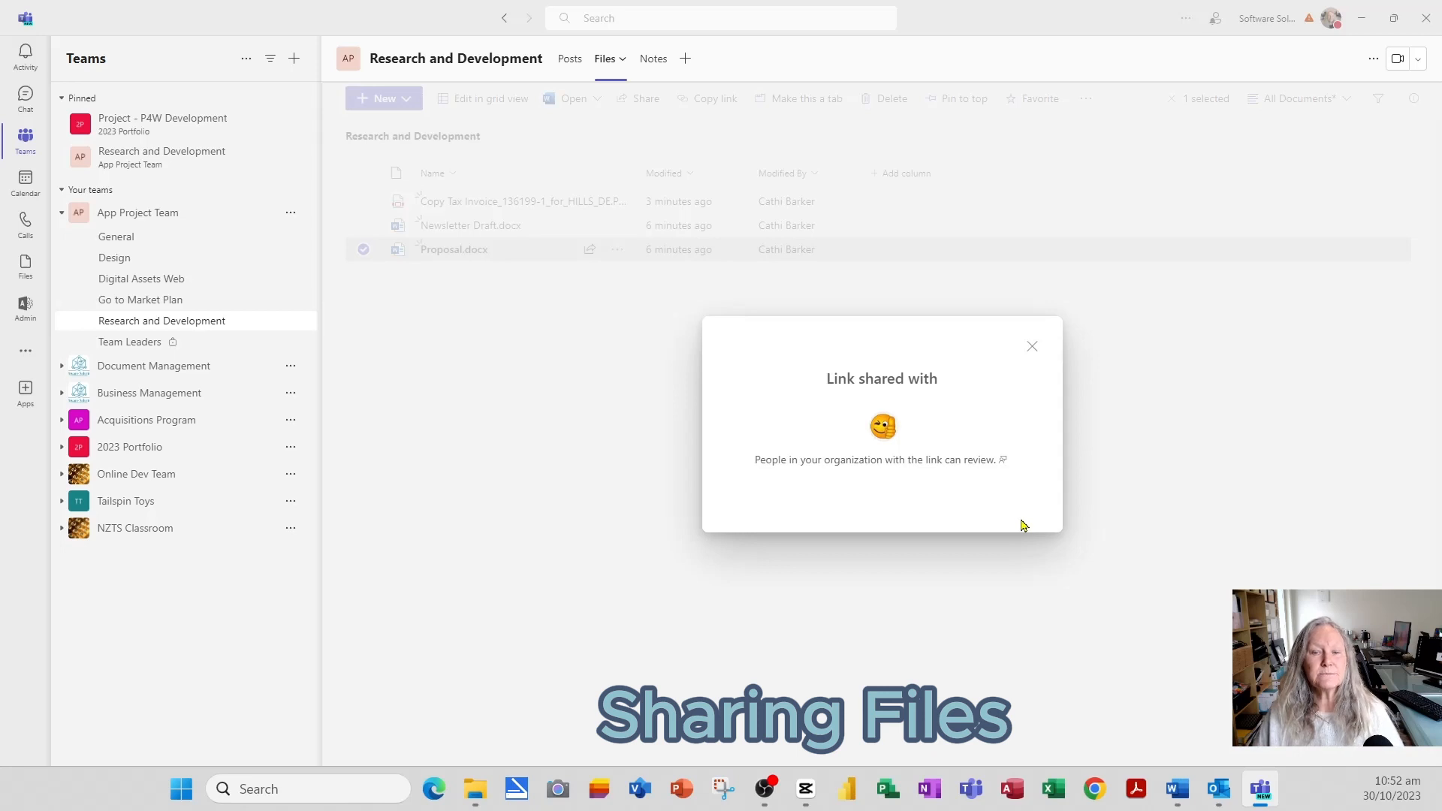
{"action": "left_click", "coordinate": [1031, 345]}
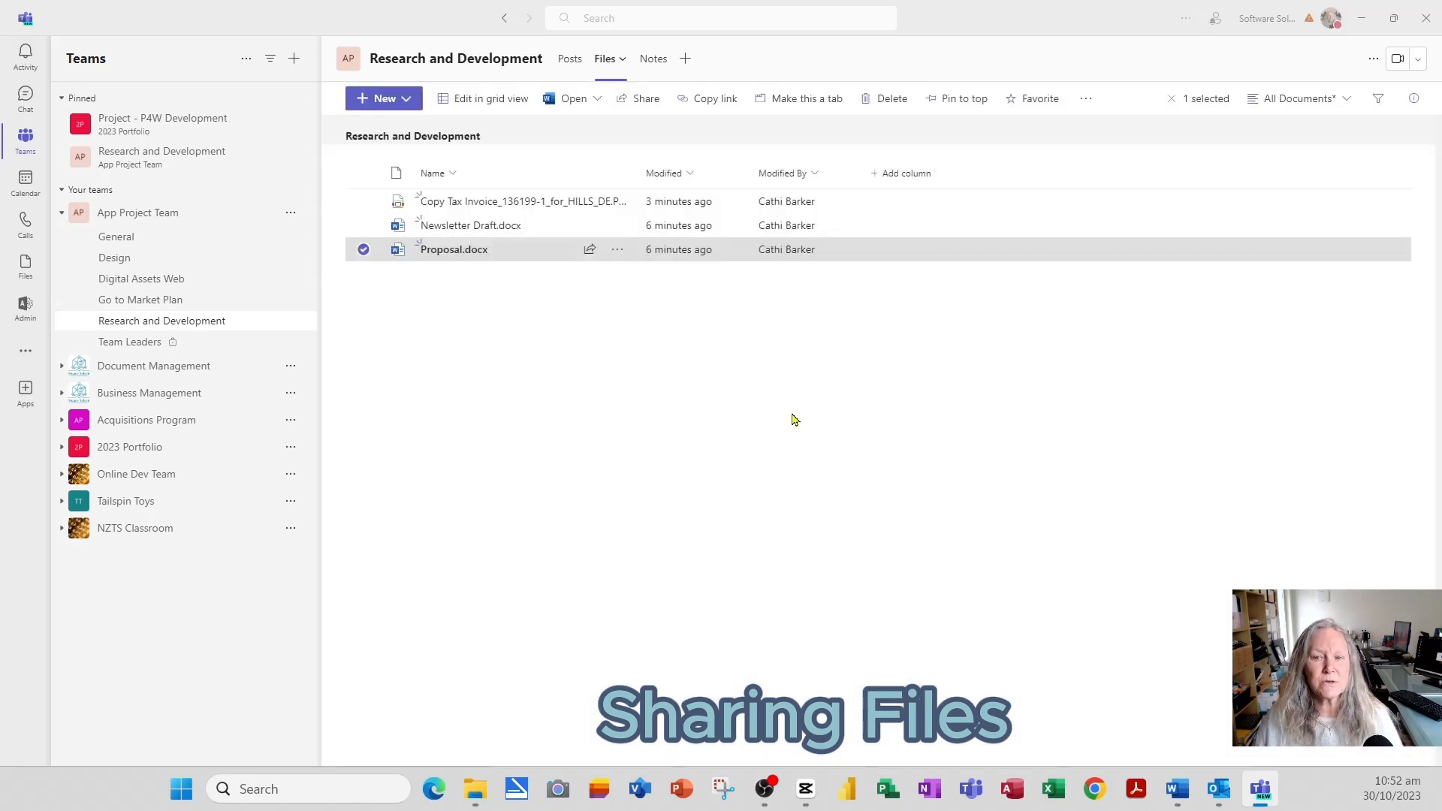
- Clear the Proposal.docx selection in the Files list
{"action": "left_click", "coordinate": [616, 252]}
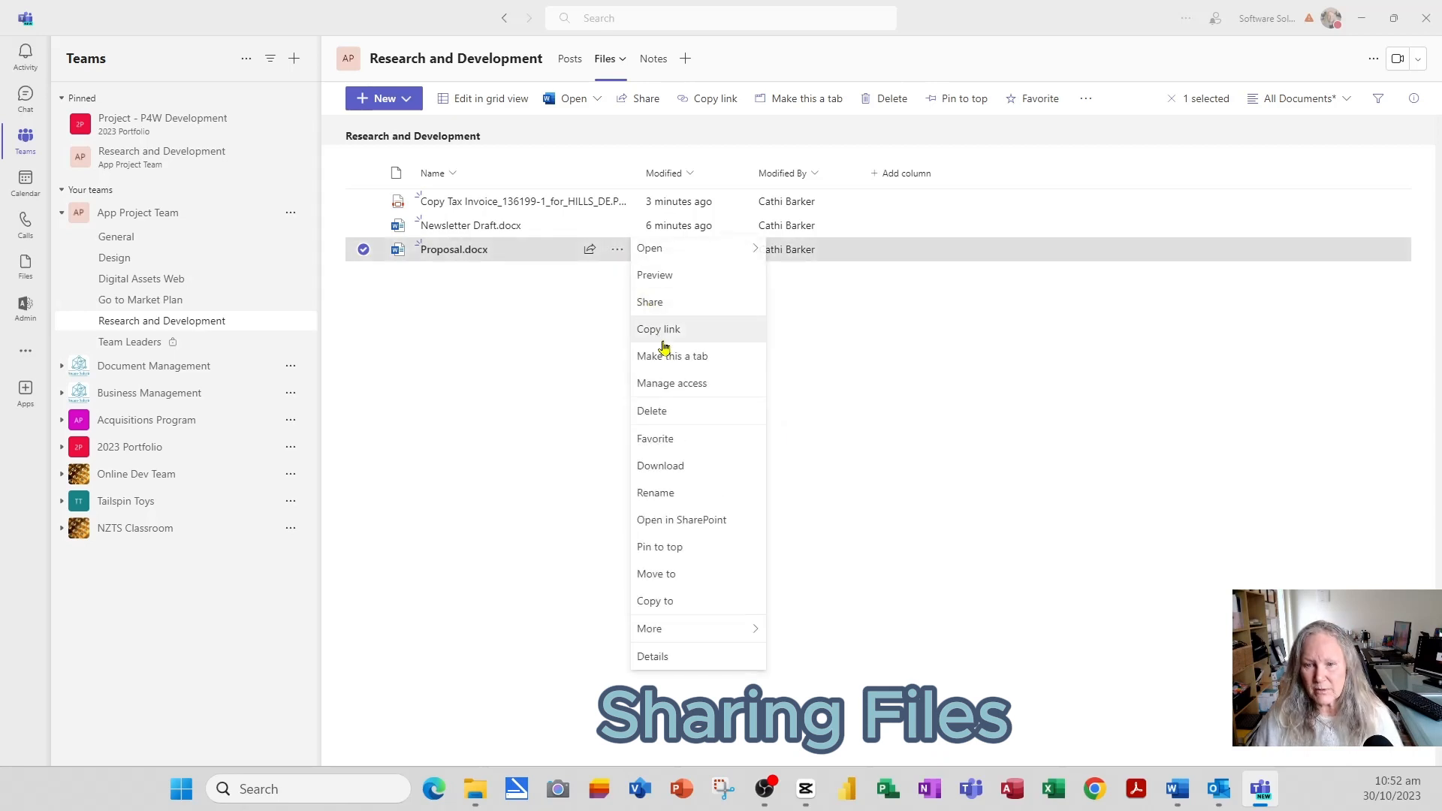
{"action": "left_click", "coordinate": [537, 359]}
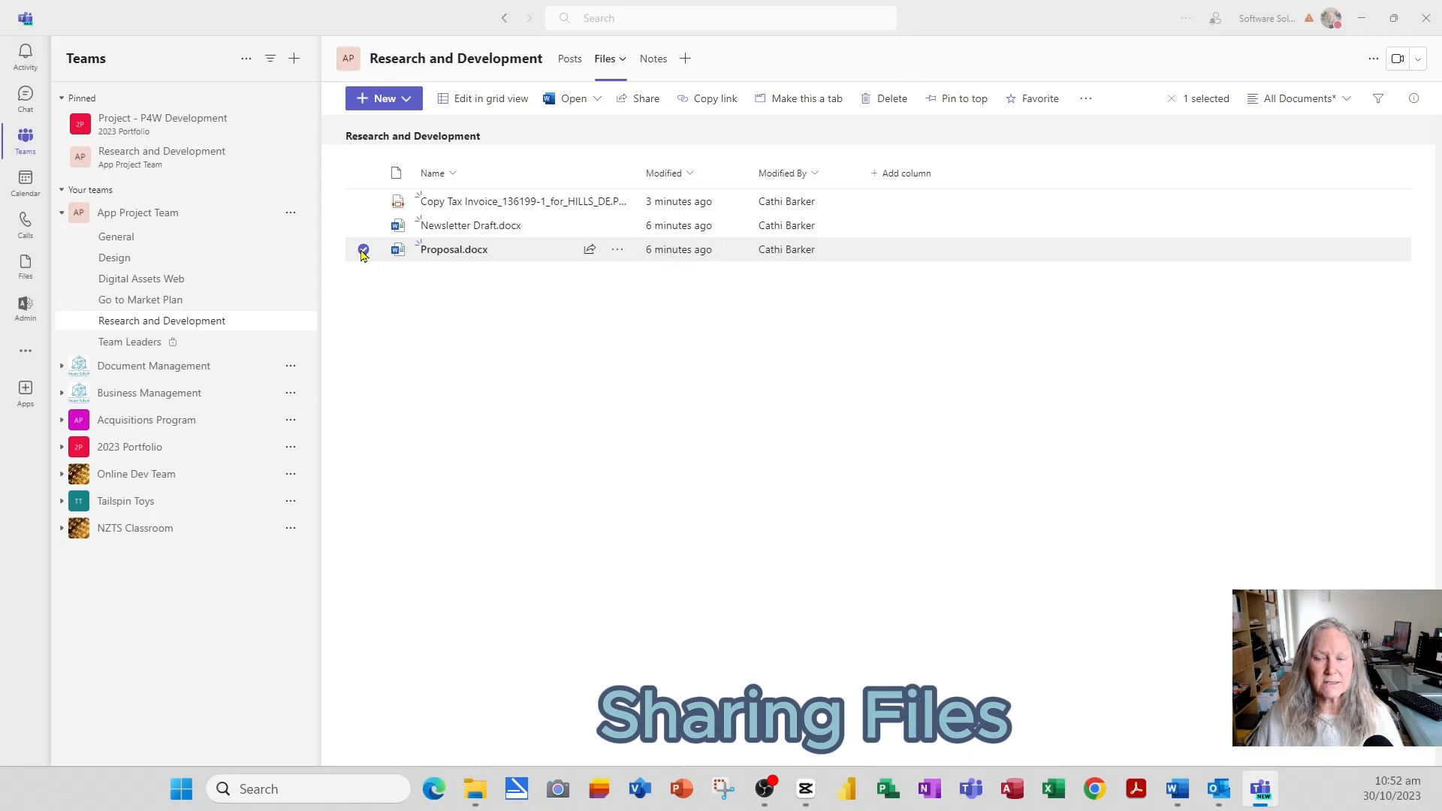
{"action": "left_click", "coordinate": [1202, 100]}
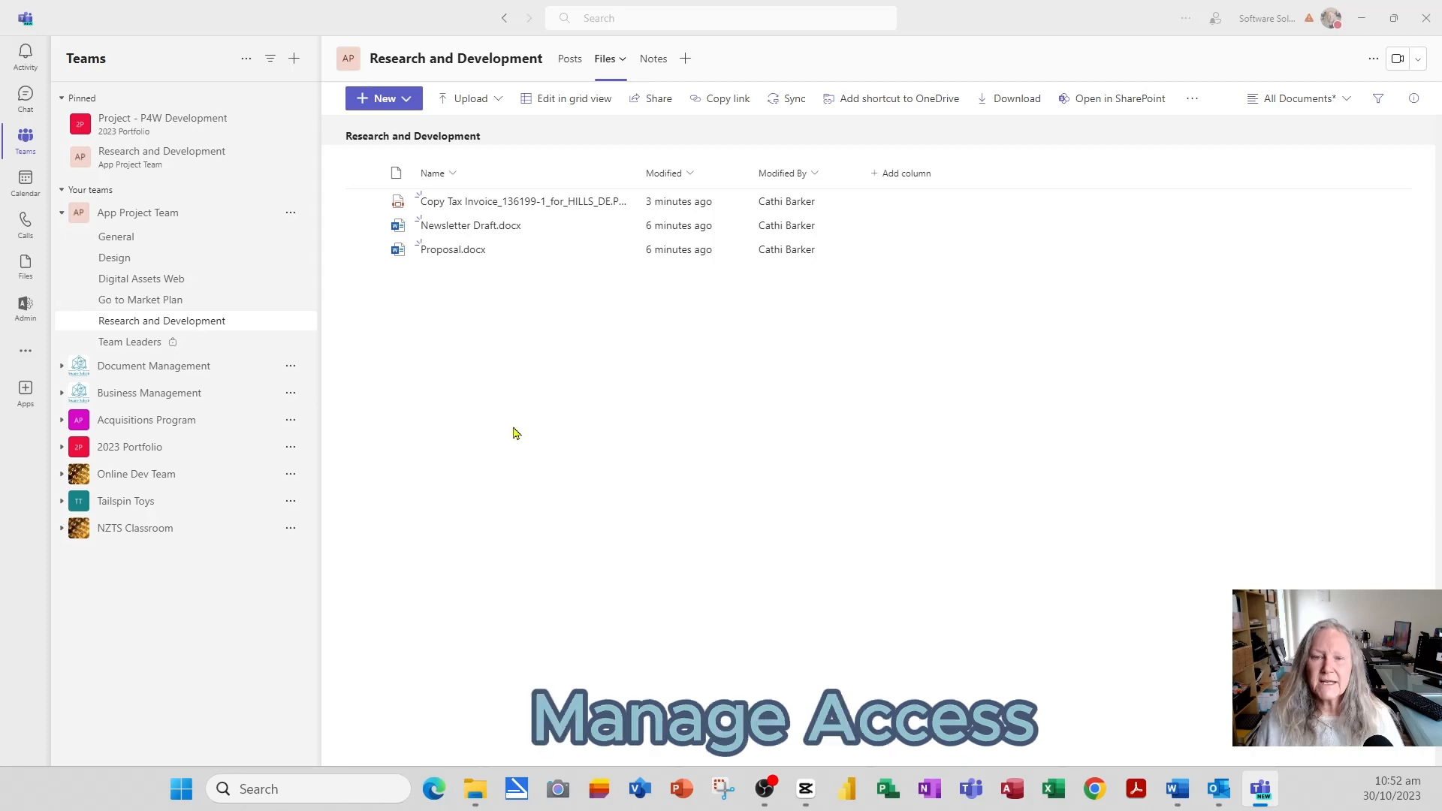
- Stop all sharing of the tax invoice PDF through Manage access
{"action": "left_click", "coordinate": [361, 204]}
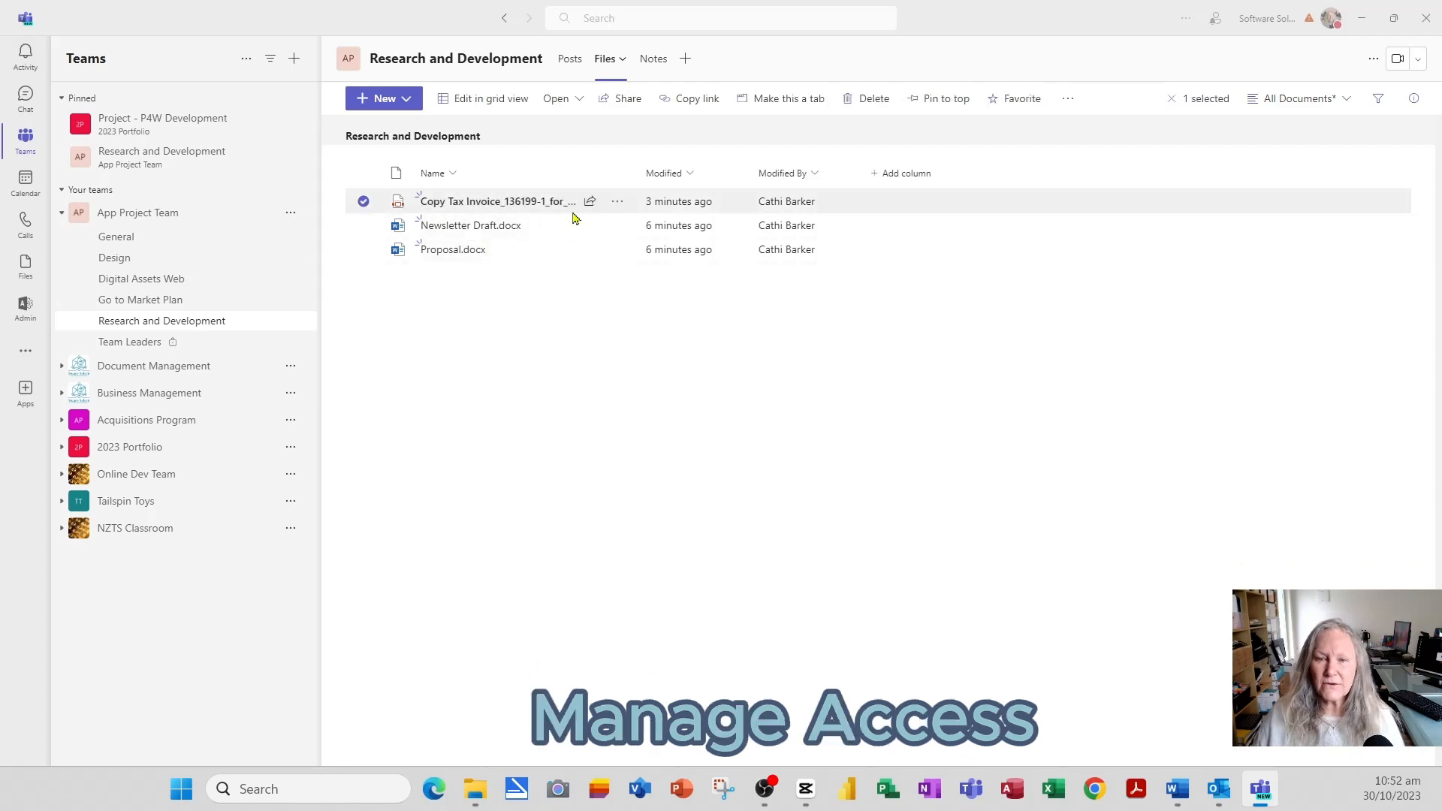
{"action": "left_click", "coordinate": [617, 204]}
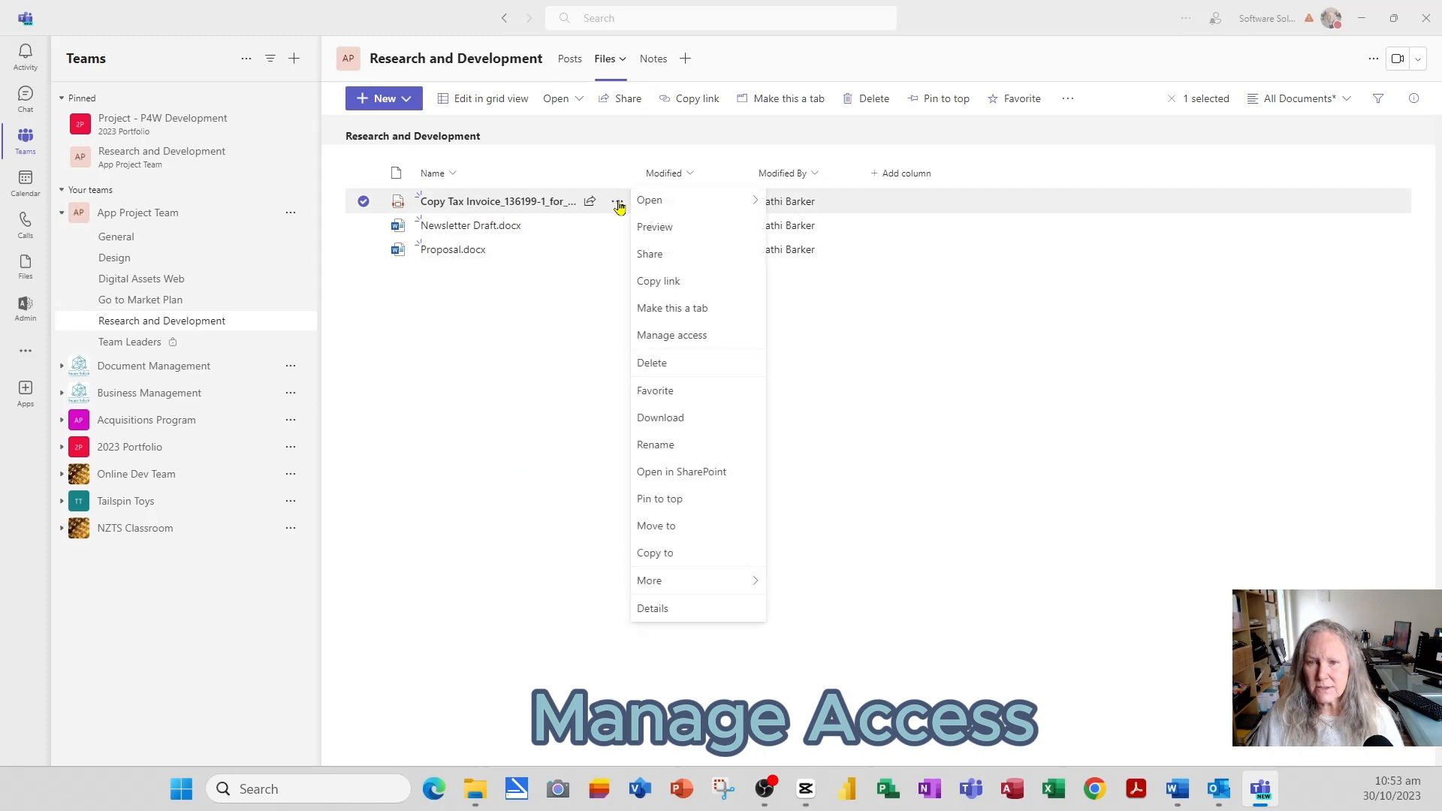
{"action": "left_click", "coordinate": [692, 339]}
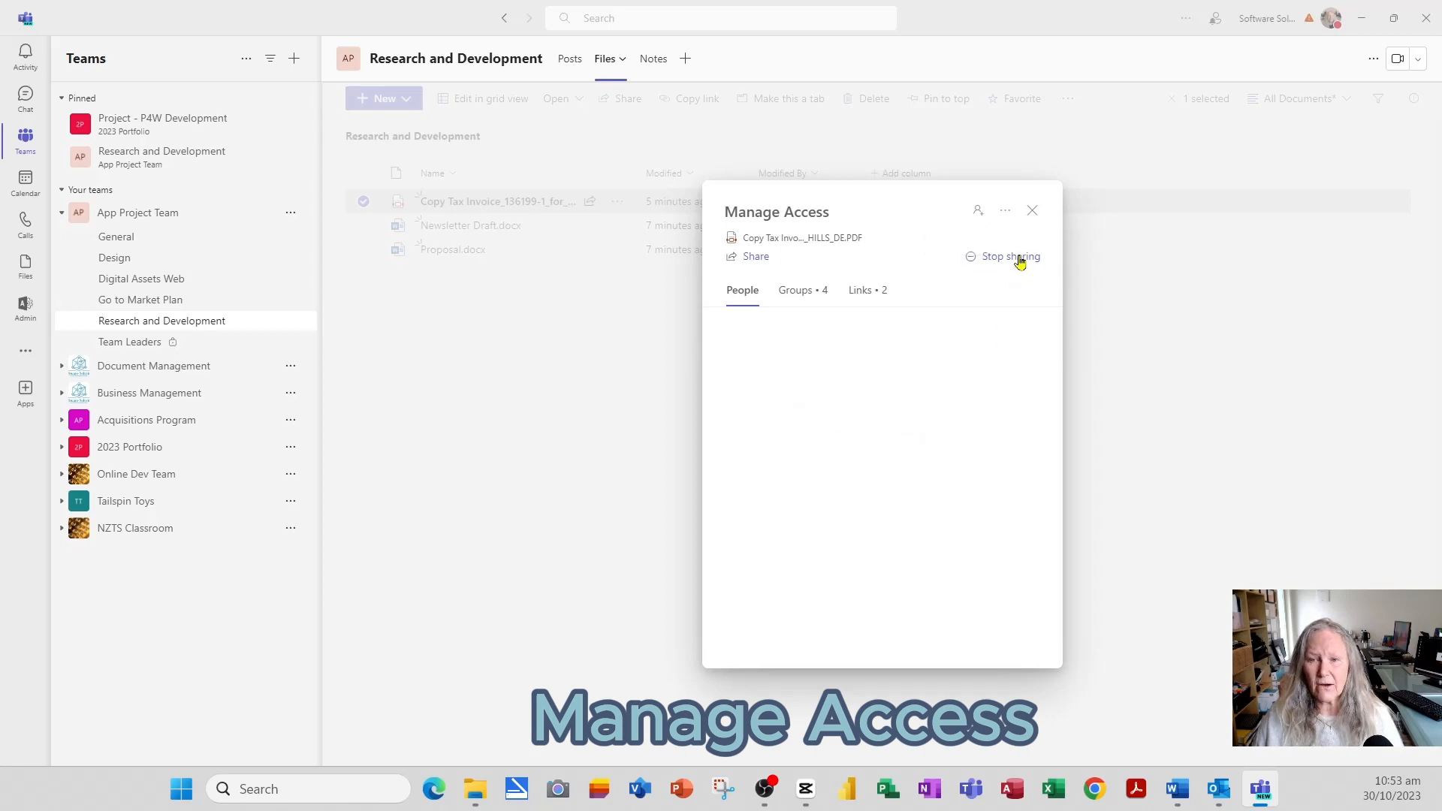
{"action": "left_click", "coordinate": [801, 297]}
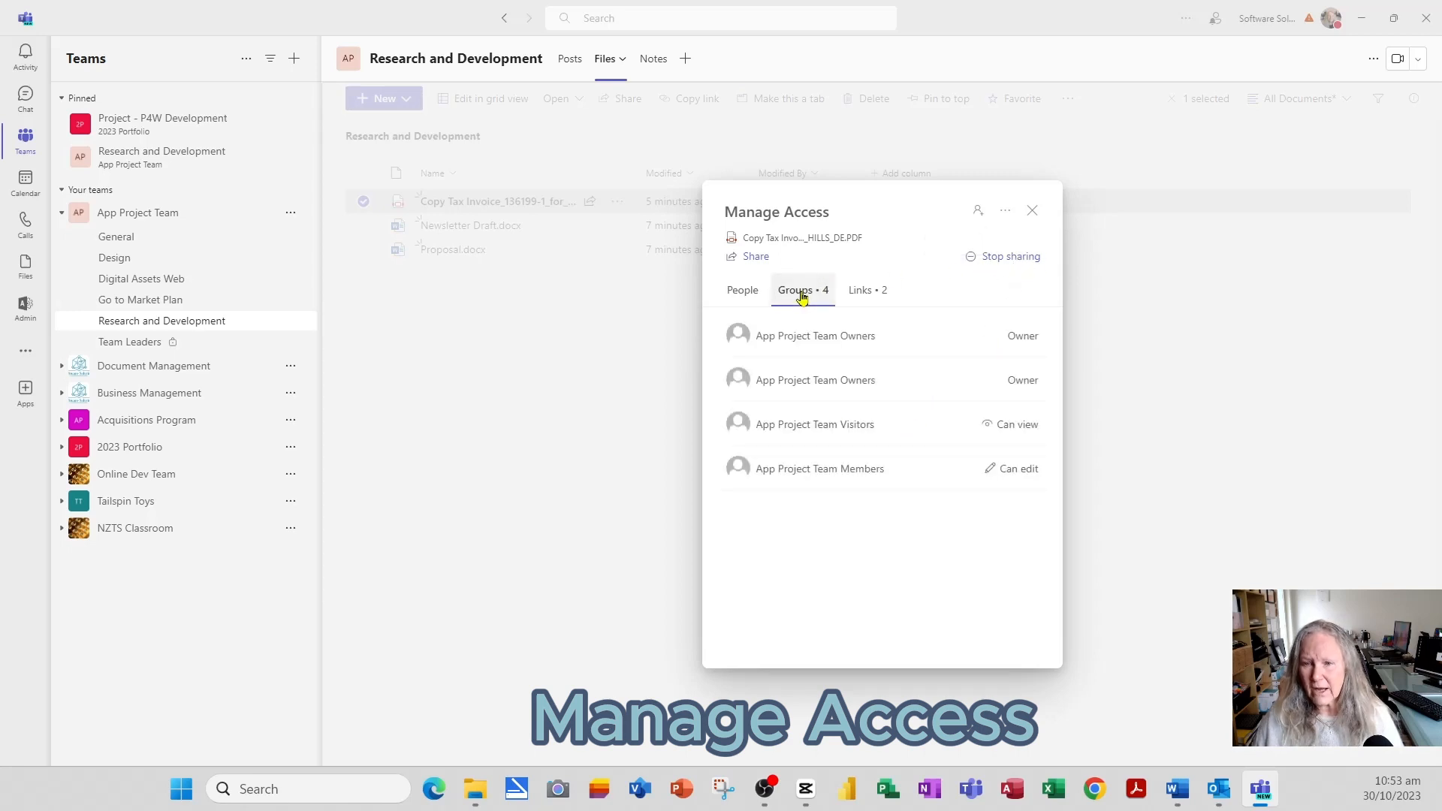
{"action": "left_click", "coordinate": [1006, 257]}
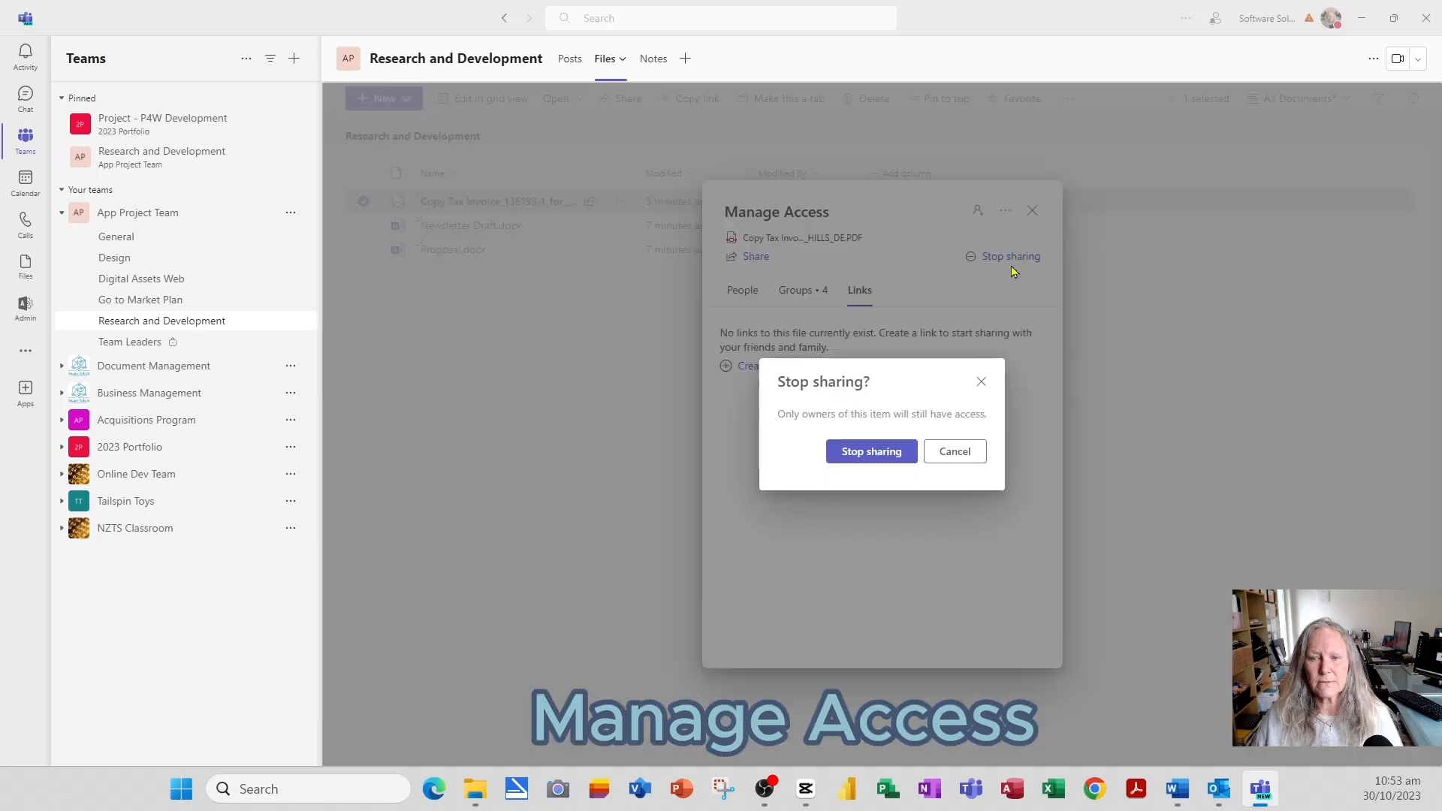
{"action": "left_click", "coordinate": [861, 464]}
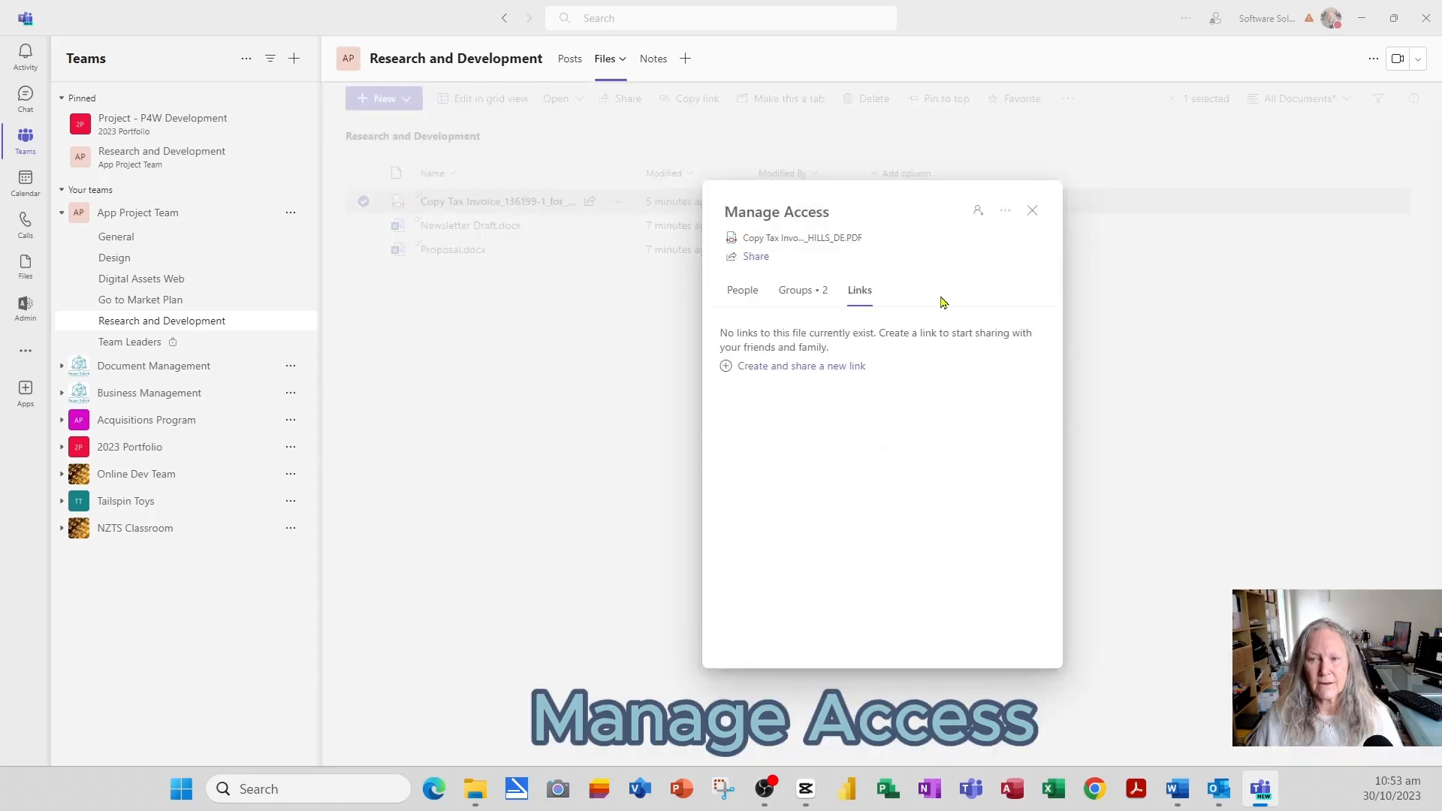
- Close the access panel, deselect the invoice, and open the channel's Notes tab
{"action": "left_click", "coordinate": [1034, 215]}
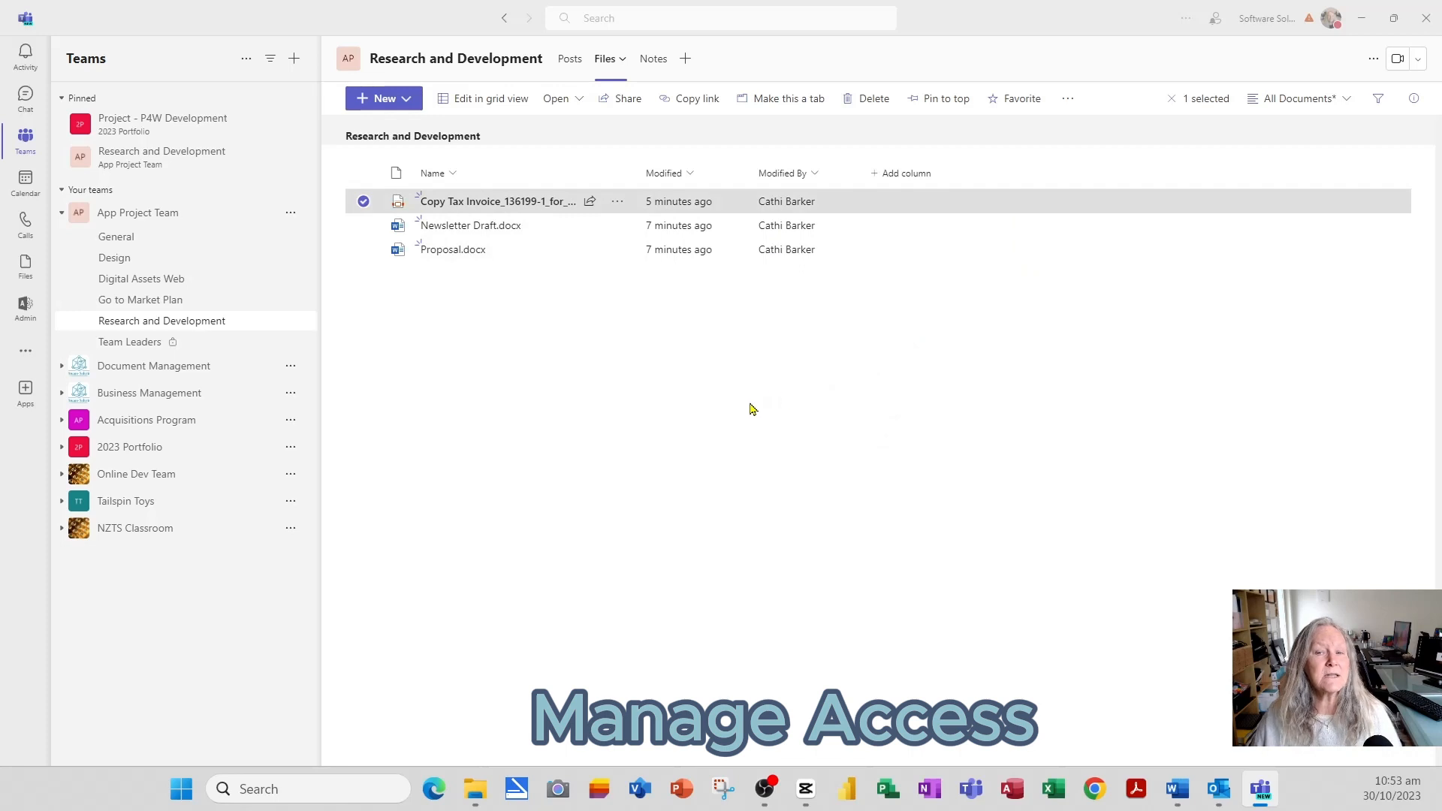
{"action": "left_click", "coordinate": [363, 201]}
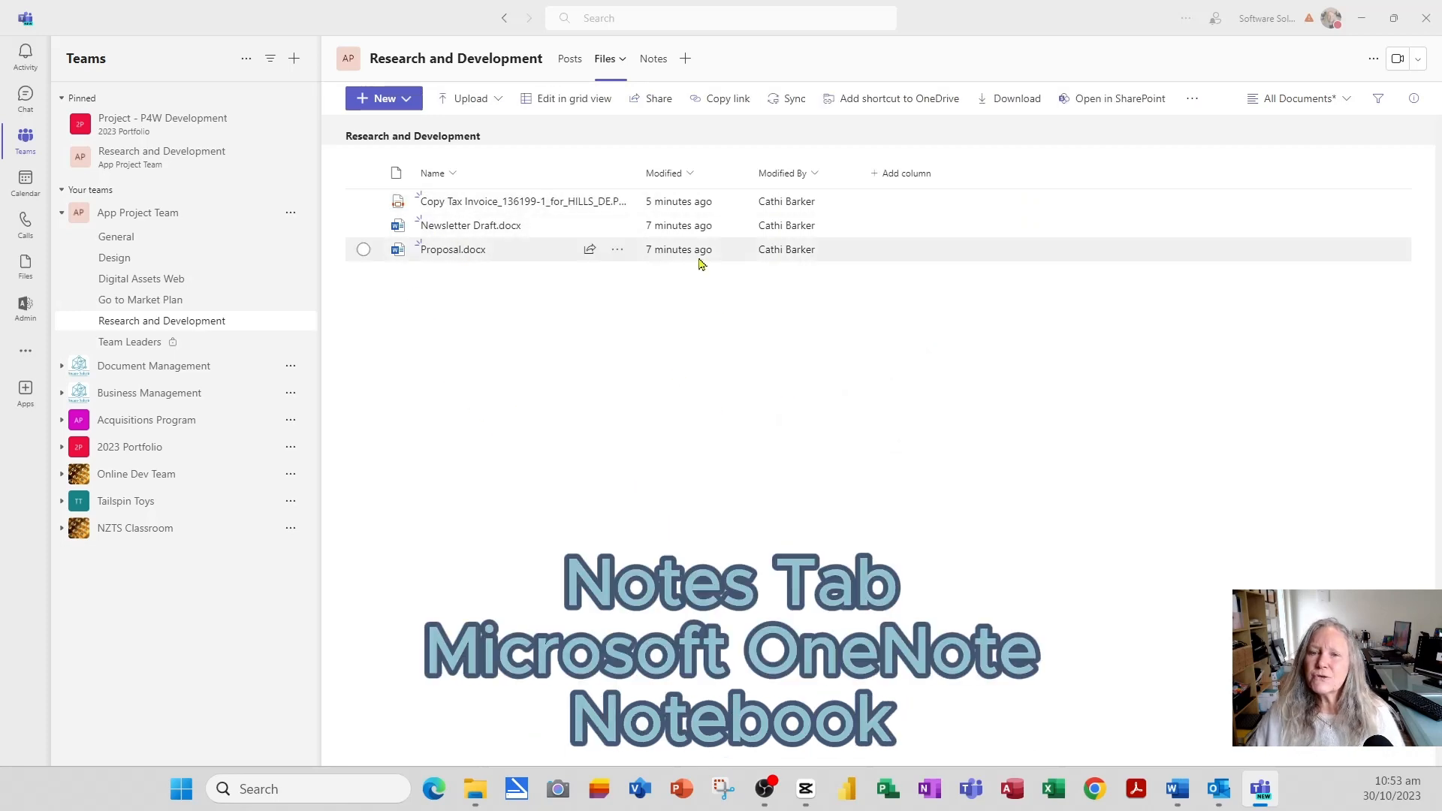
{"action": "left_click", "coordinate": [650, 66]}
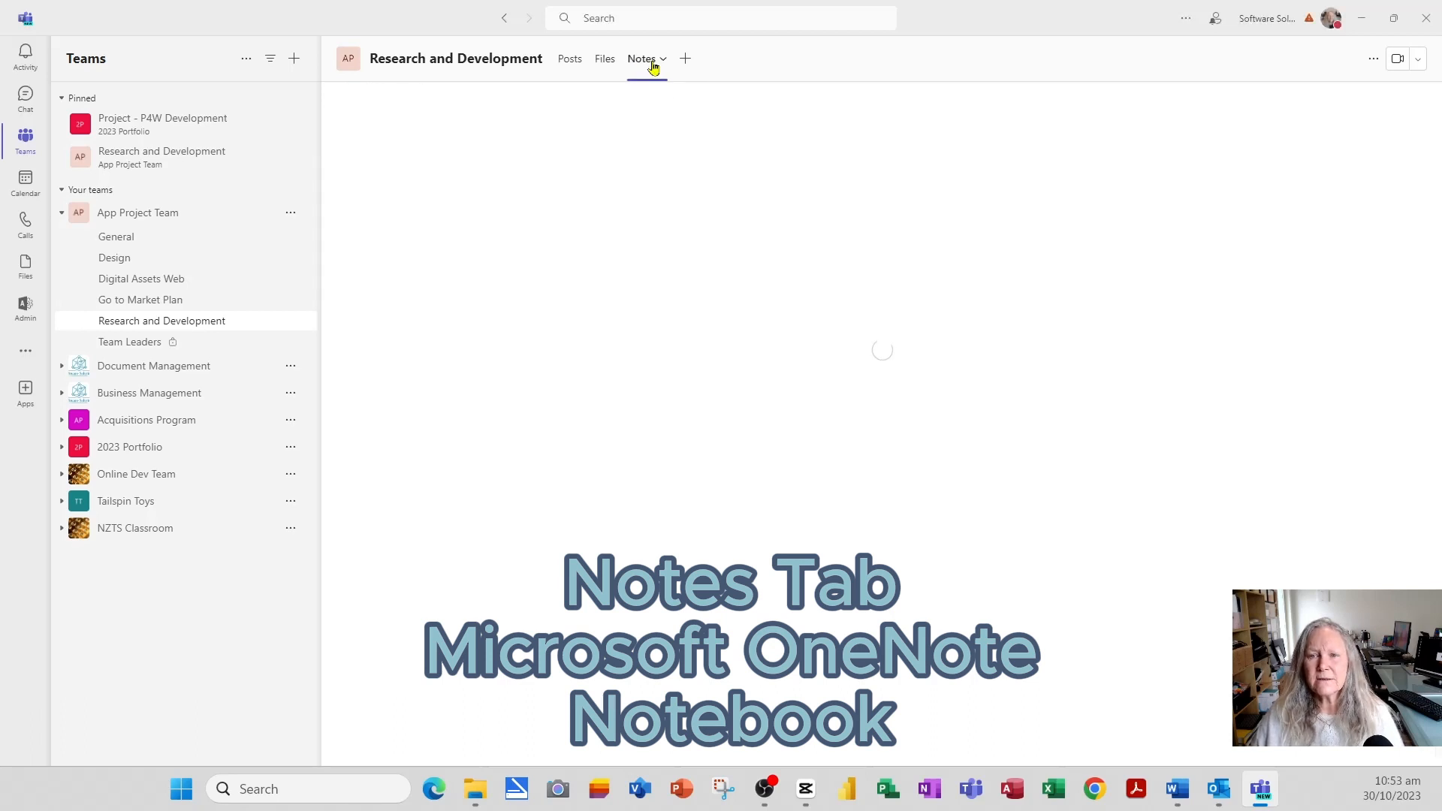
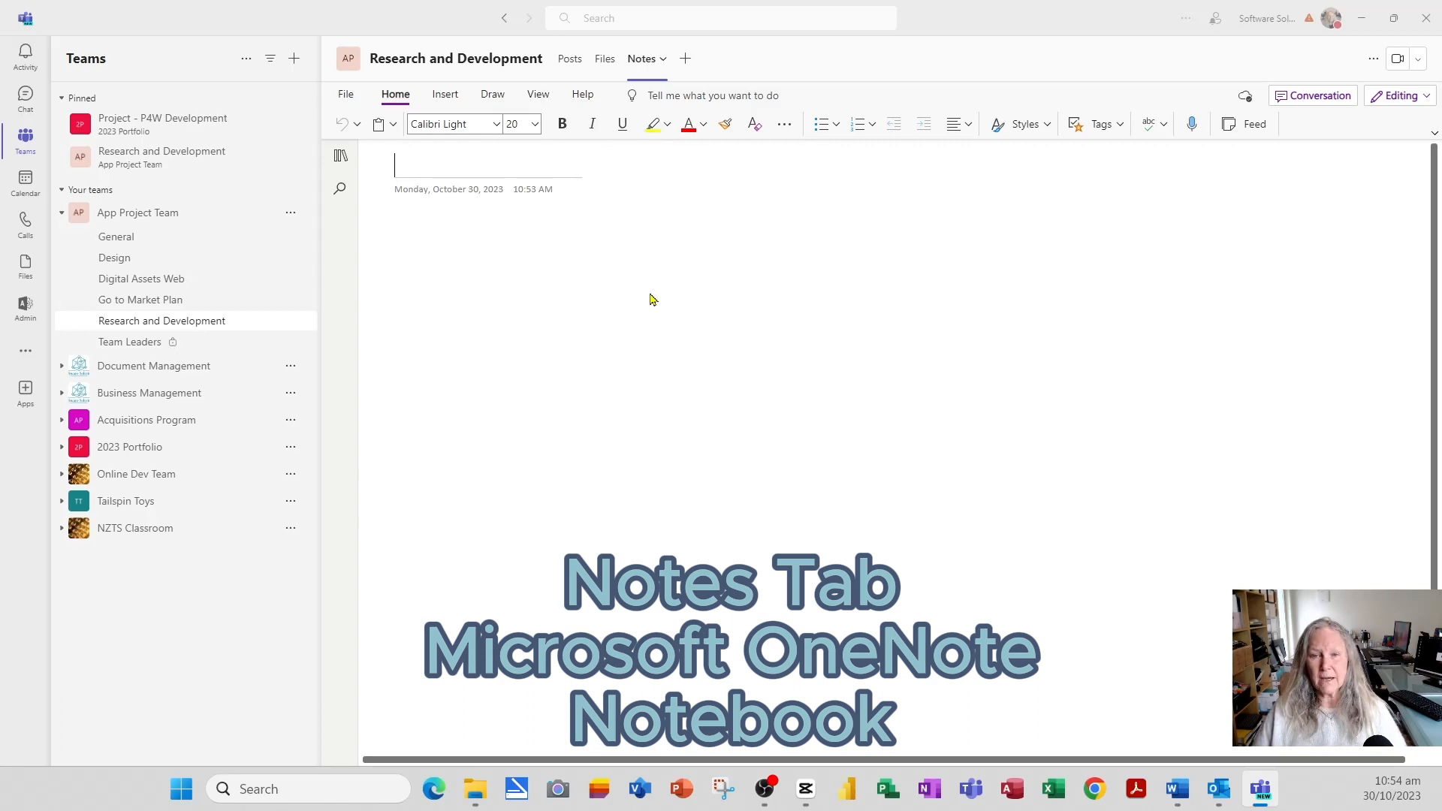
- Title the notes page 'Meeting MInutes' and start a To Do checklist in the body
{"action": "type", "text": "Meeting MI"}
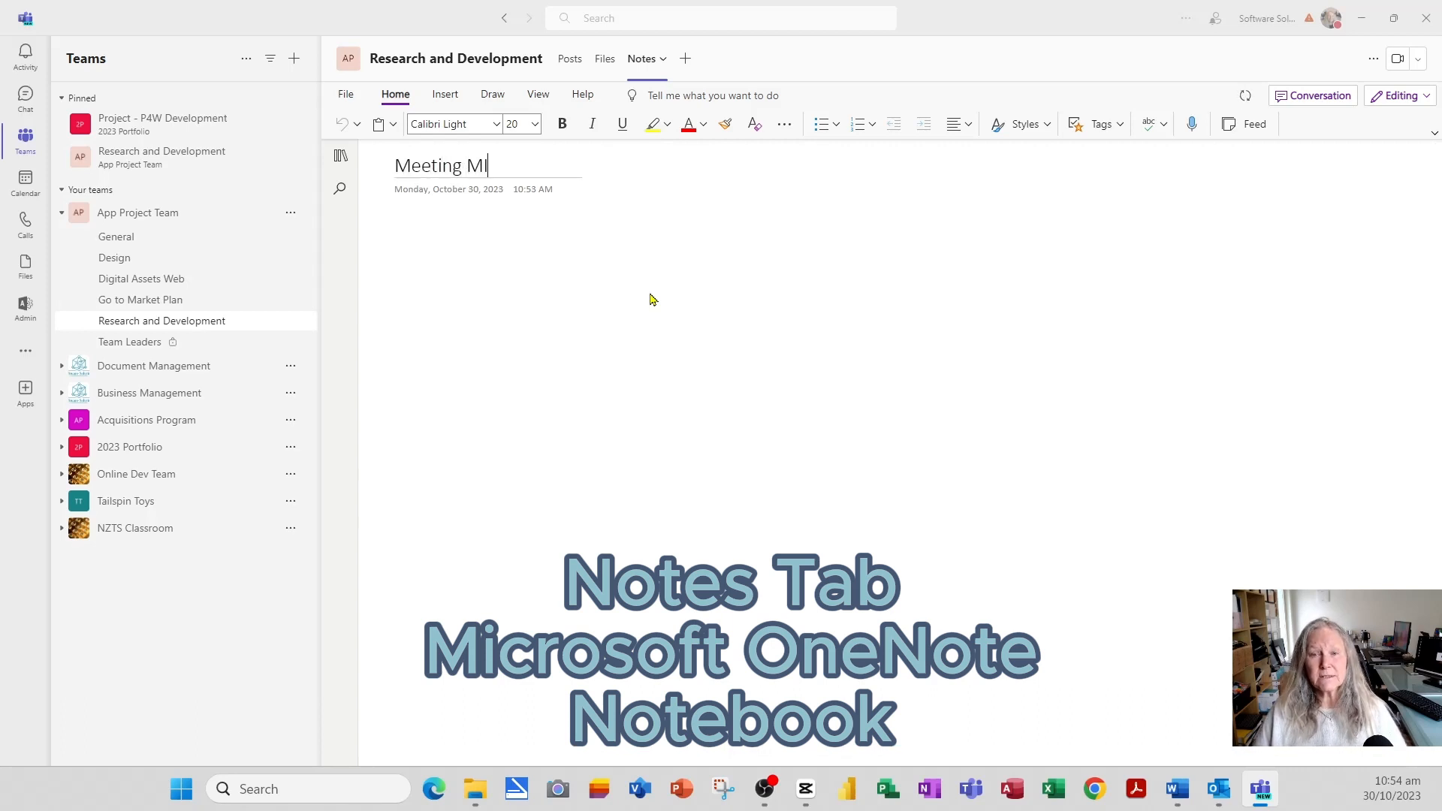
{"action": "type", "text": "nutes"}
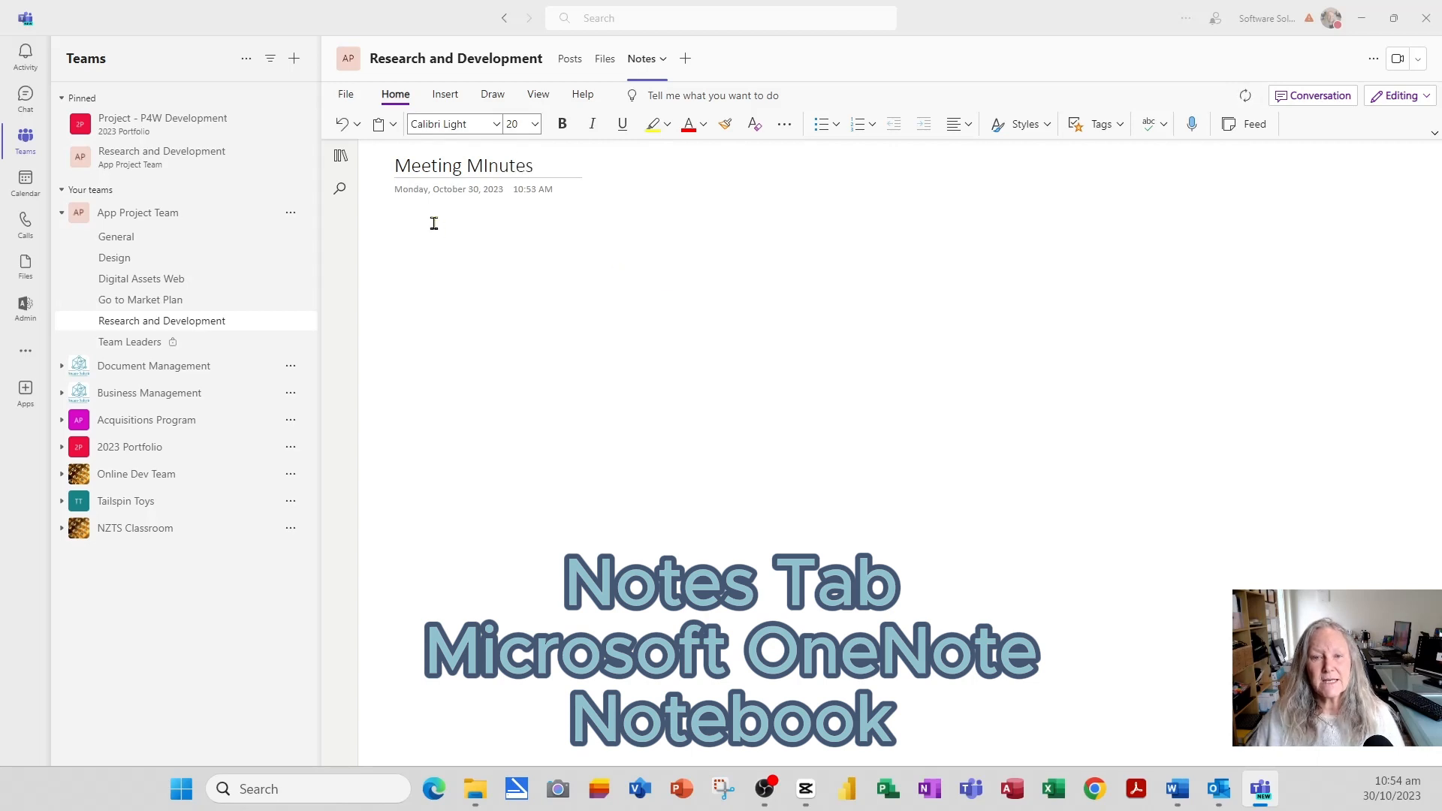
{"action": "key", "text": "Return"}
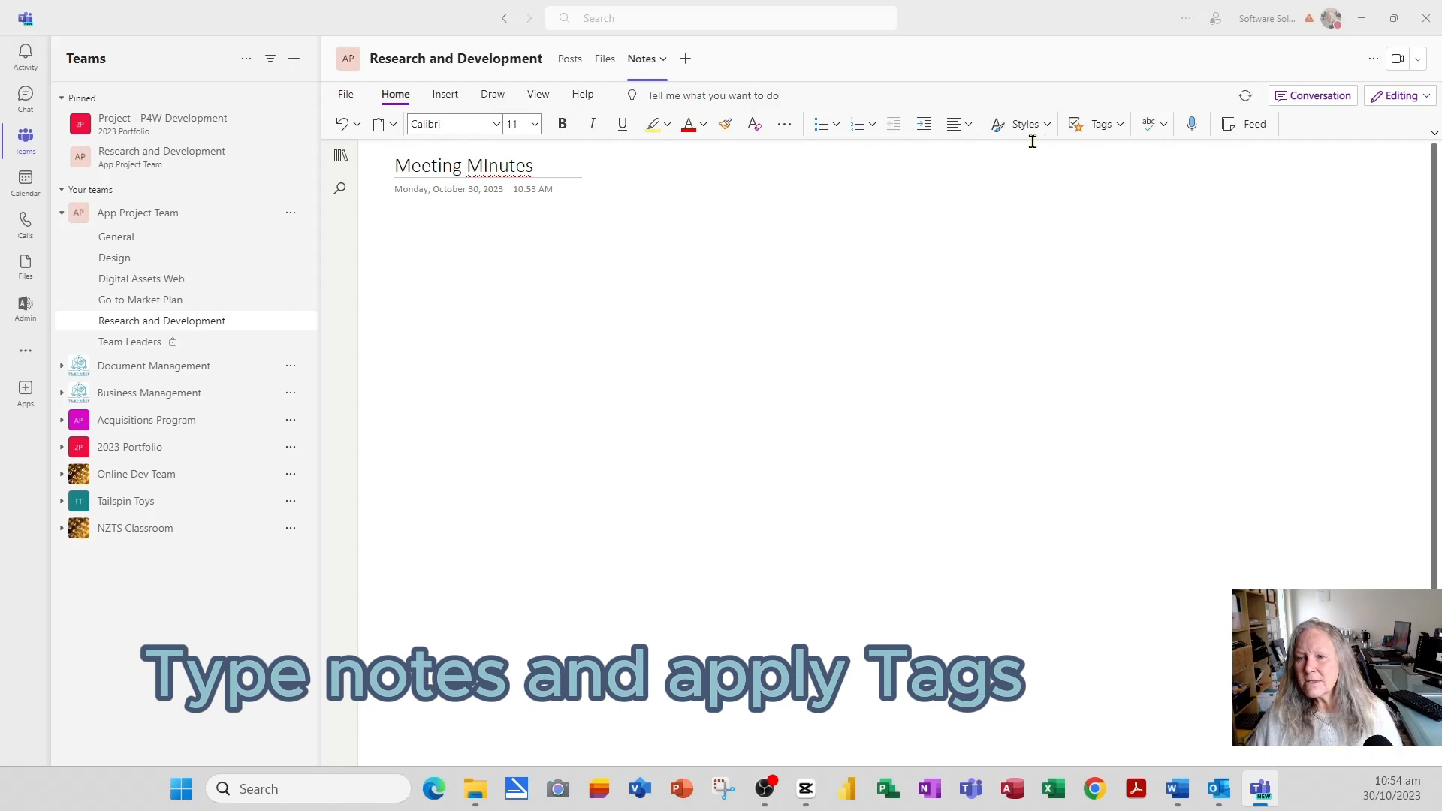
{"action": "left_click", "coordinate": [1103, 125]}
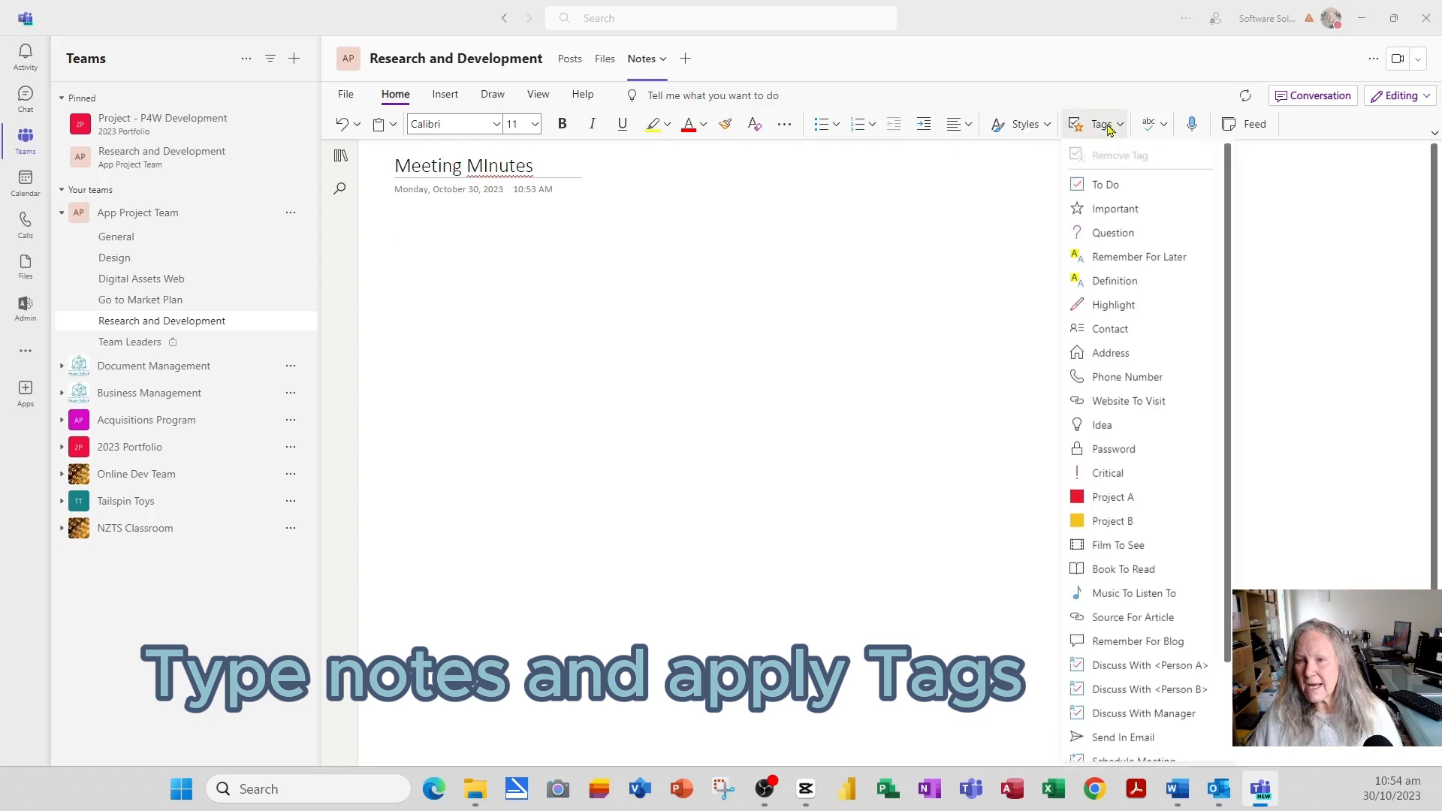
{"action": "left_click", "coordinate": [1105, 185]}
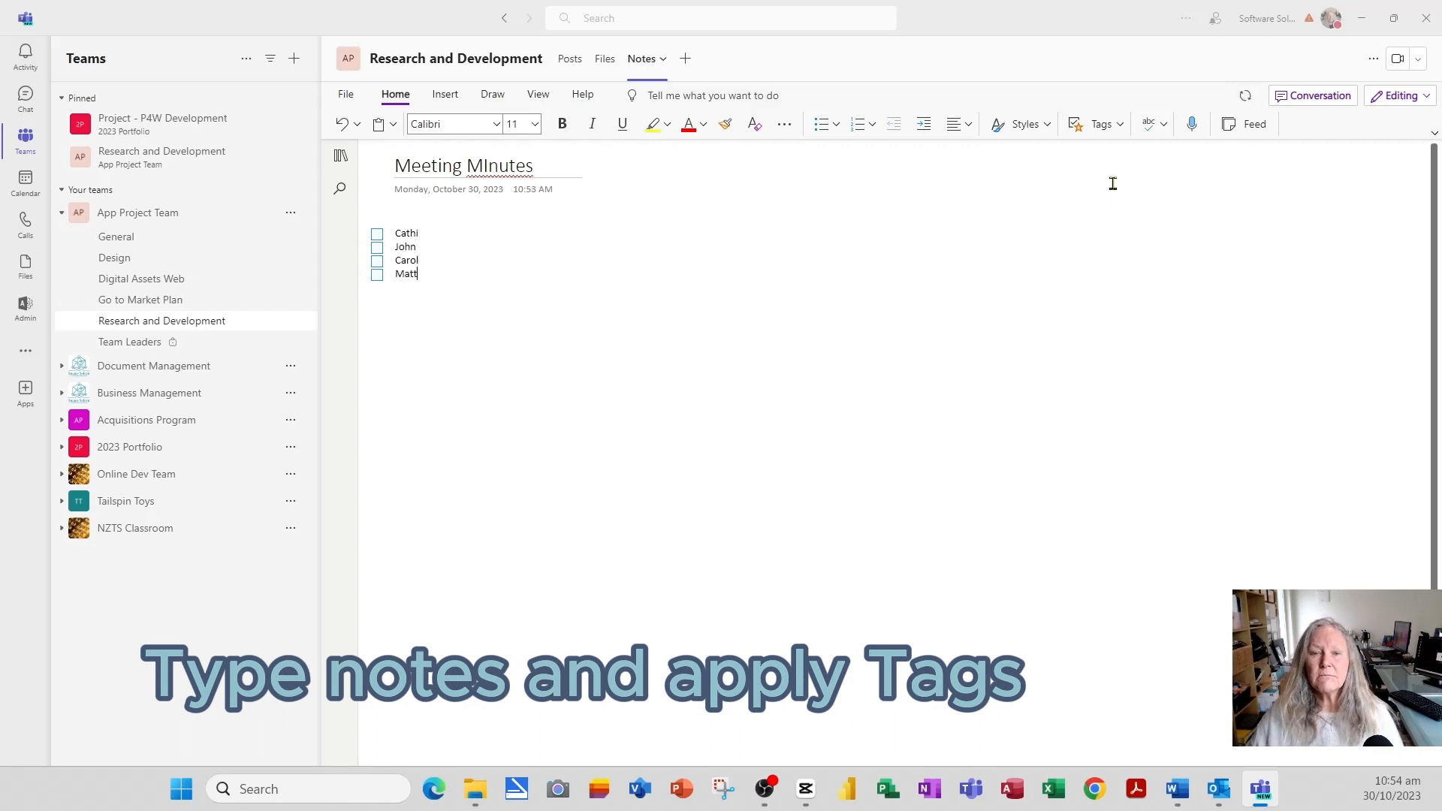
- Tick the checkboxes of all four names in the checklist
{"action": "left_click", "coordinate": [377, 234]}
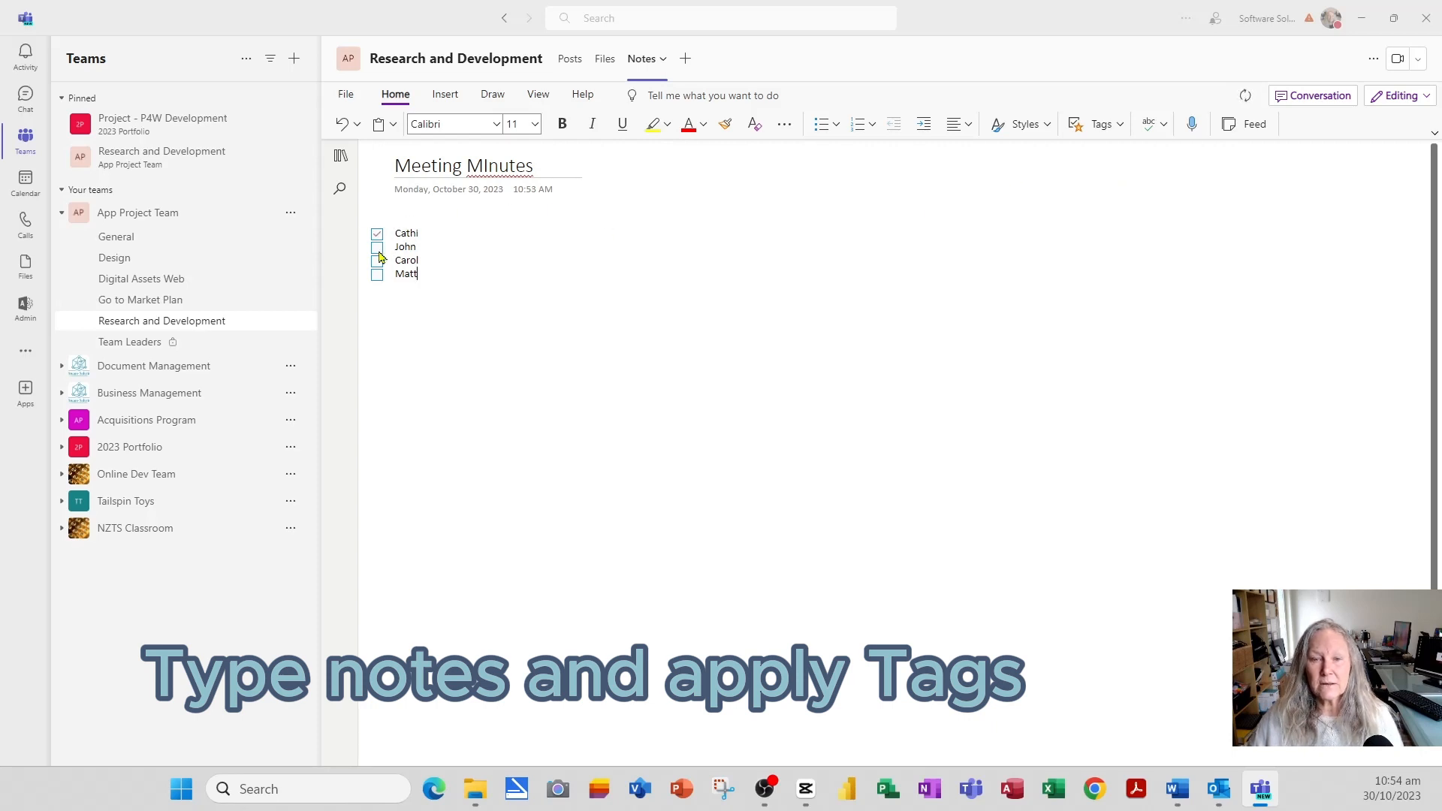
{"action": "left_click", "coordinate": [377, 262]}
{"action": "left_click", "coordinate": [377, 275]}
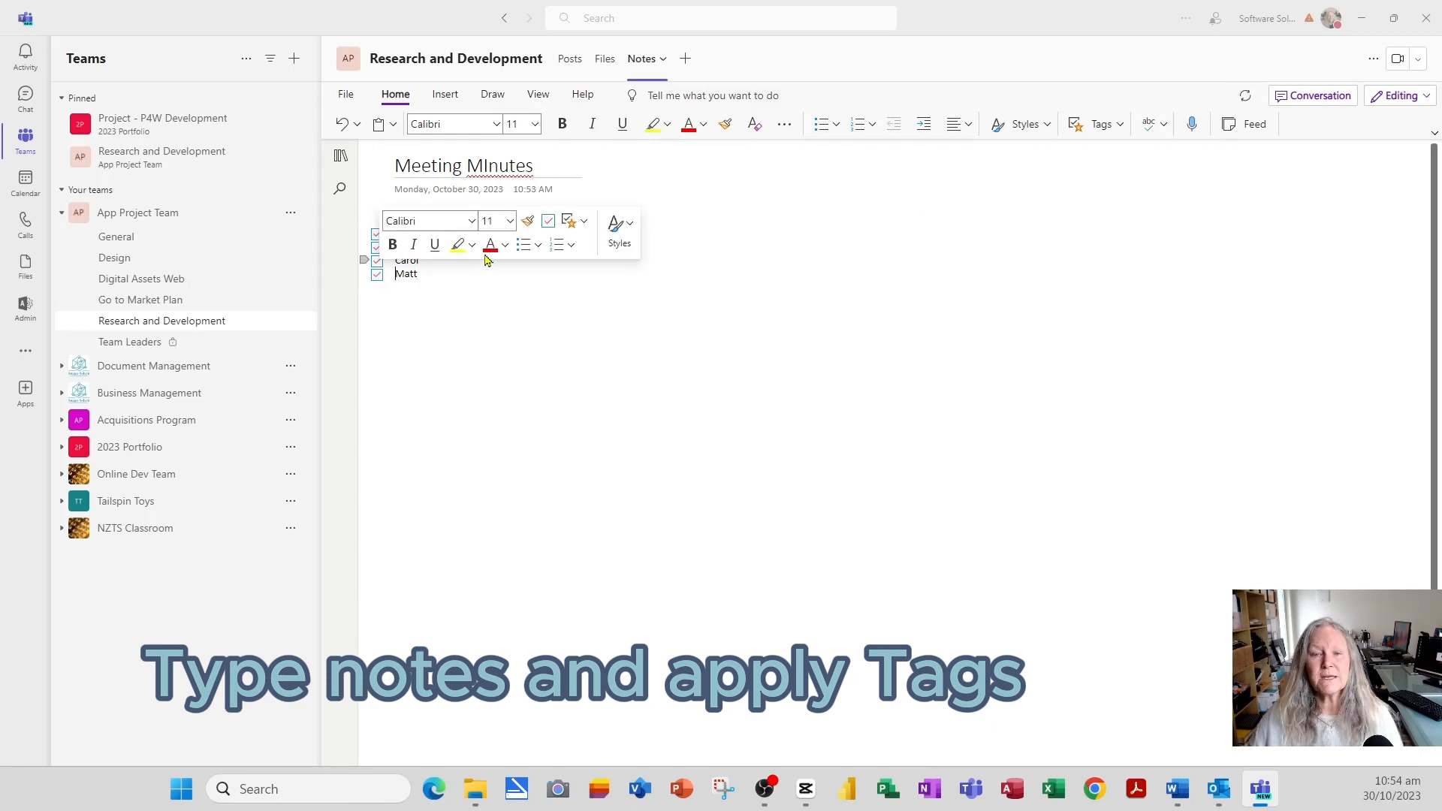
{"action": "left_click", "coordinate": [777, 284]}
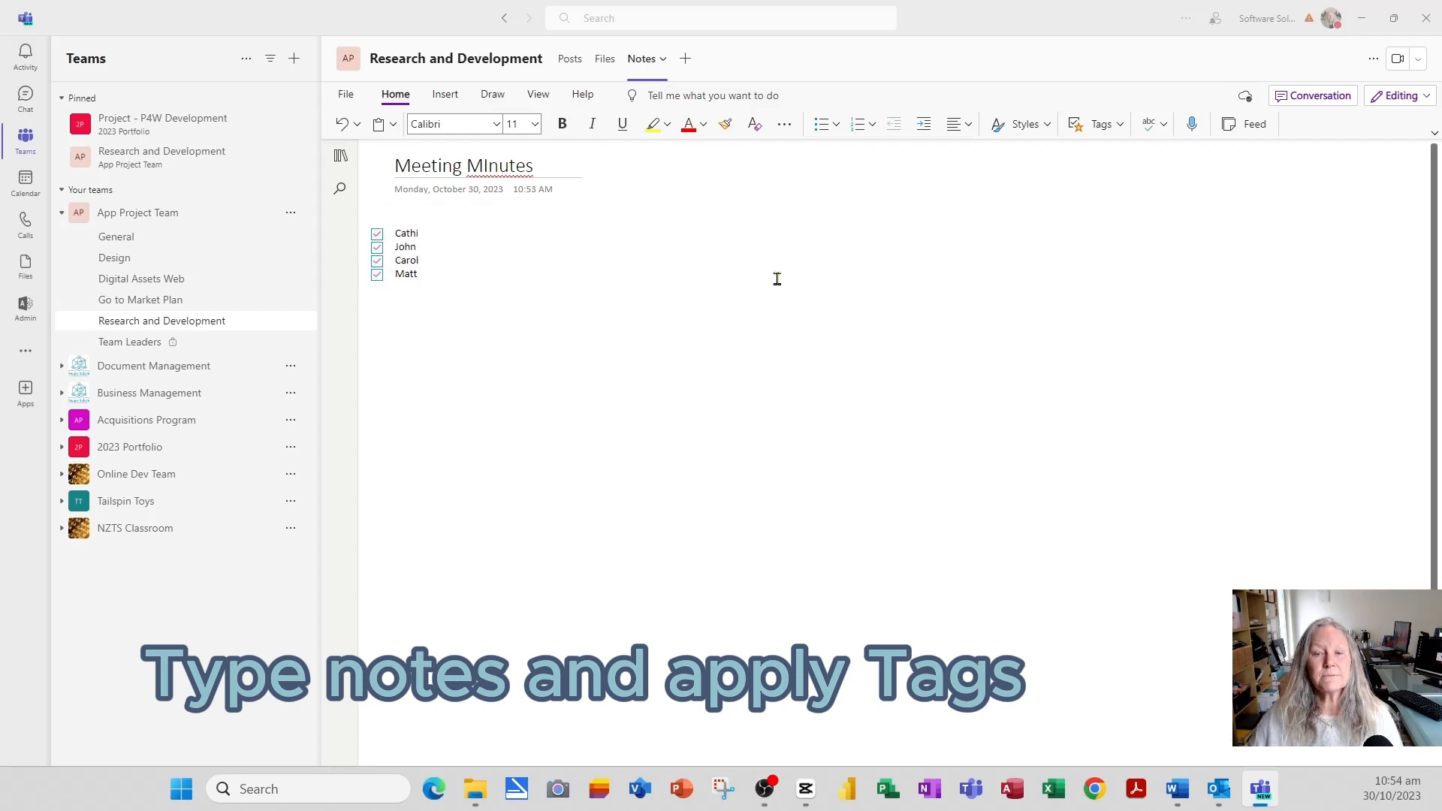
{"action": "left_click", "coordinate": [410, 233]}
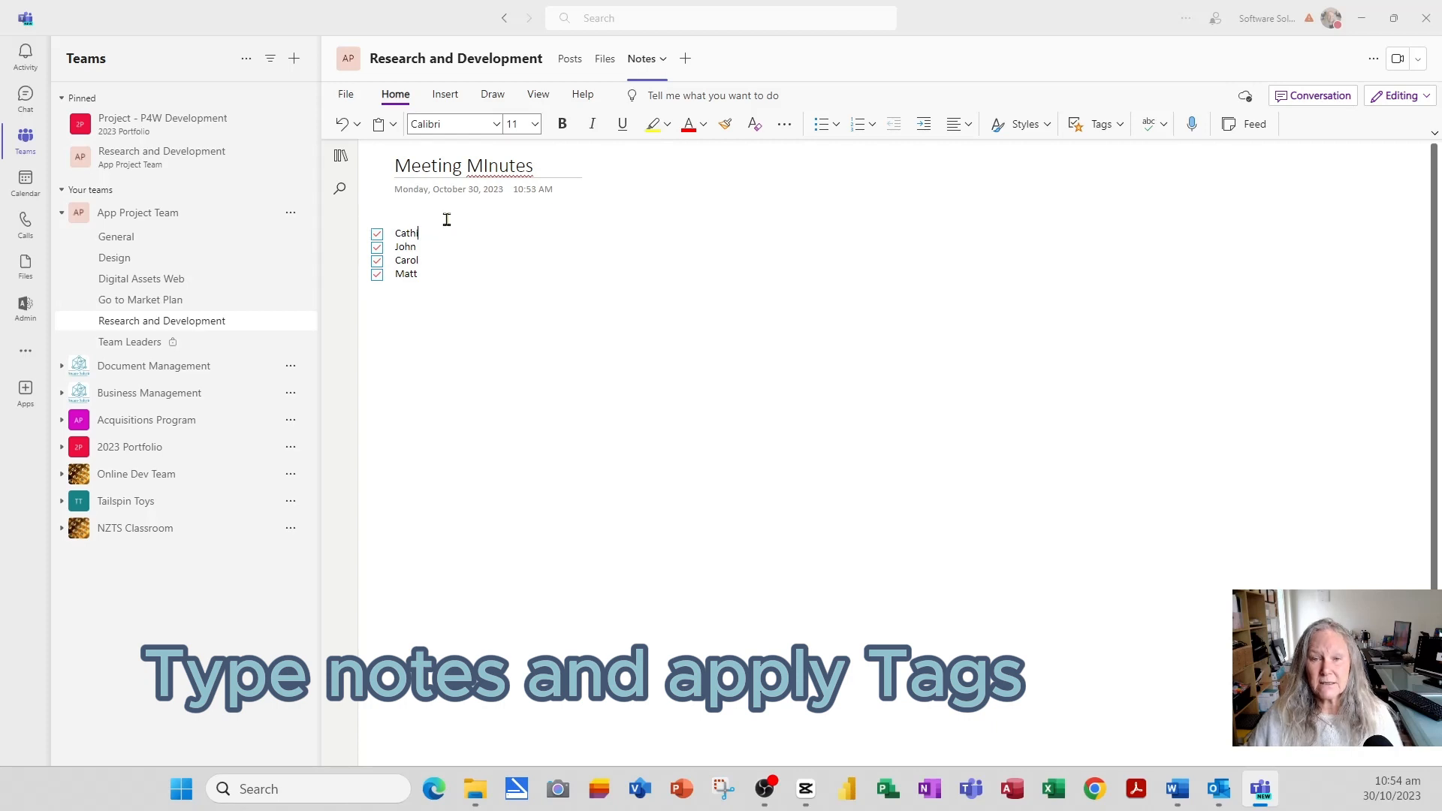
- Insert an 'Attendees' line without a checkbox above the four names
{"action": "left_click_drag", "start_coordinate": [446, 219], "coordinate": [542, 227]}
{"action": "right_click", "coordinate": [543, 227]}
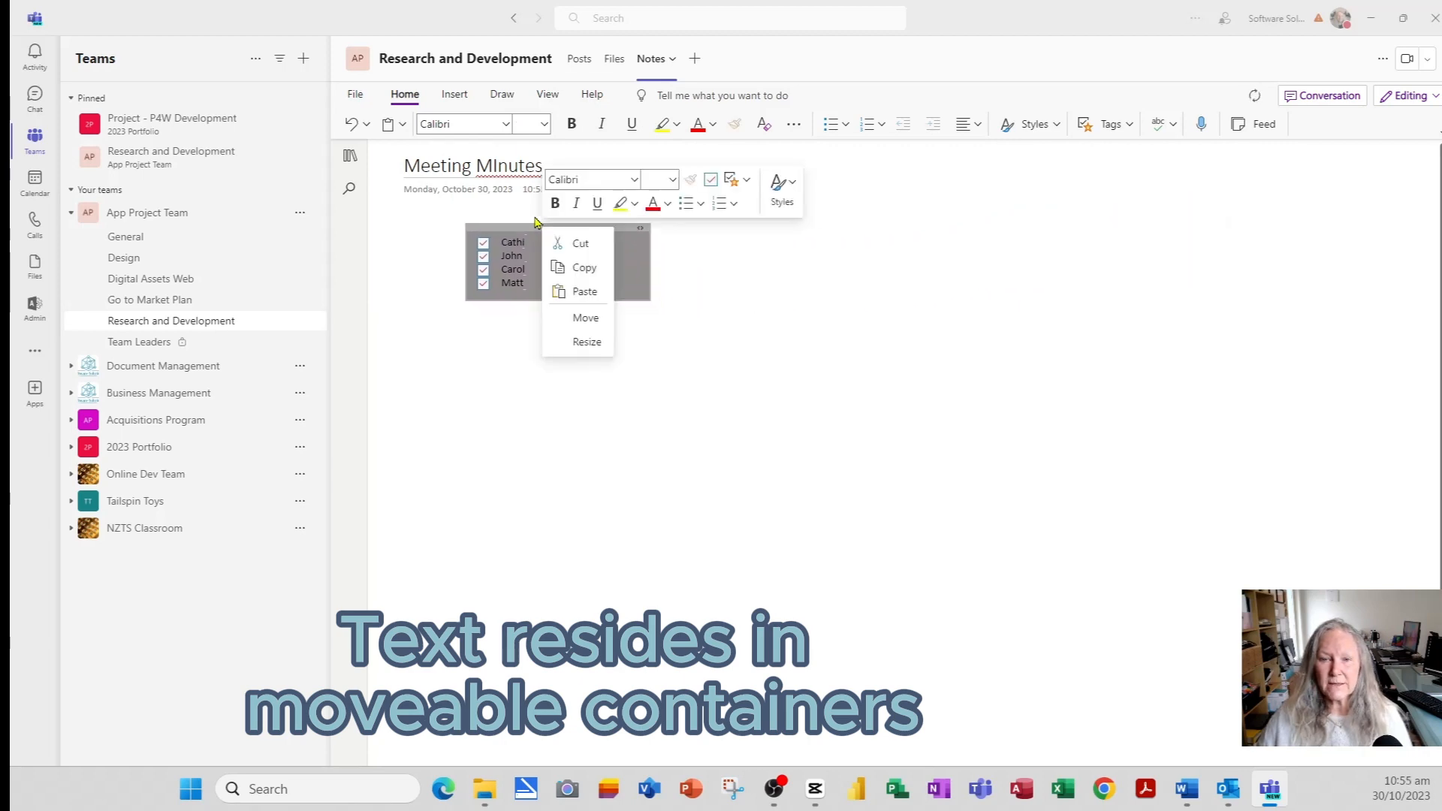
{"action": "left_click", "coordinate": [840, 283]}
{"action": "left_click", "coordinate": [569, 215]}
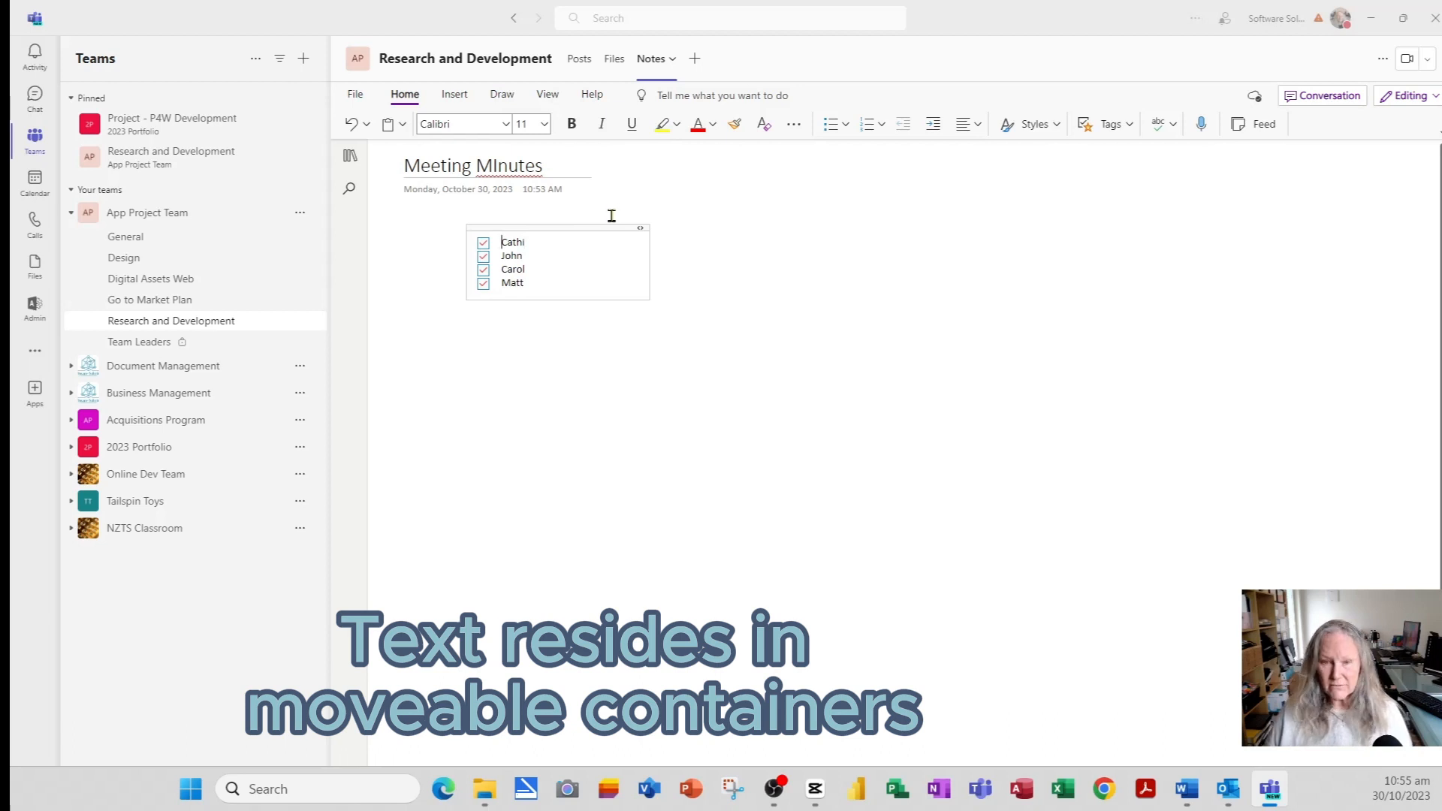
{"action": "key", "text": "Return"}
{"action": "key", "text": "BackSpace"}
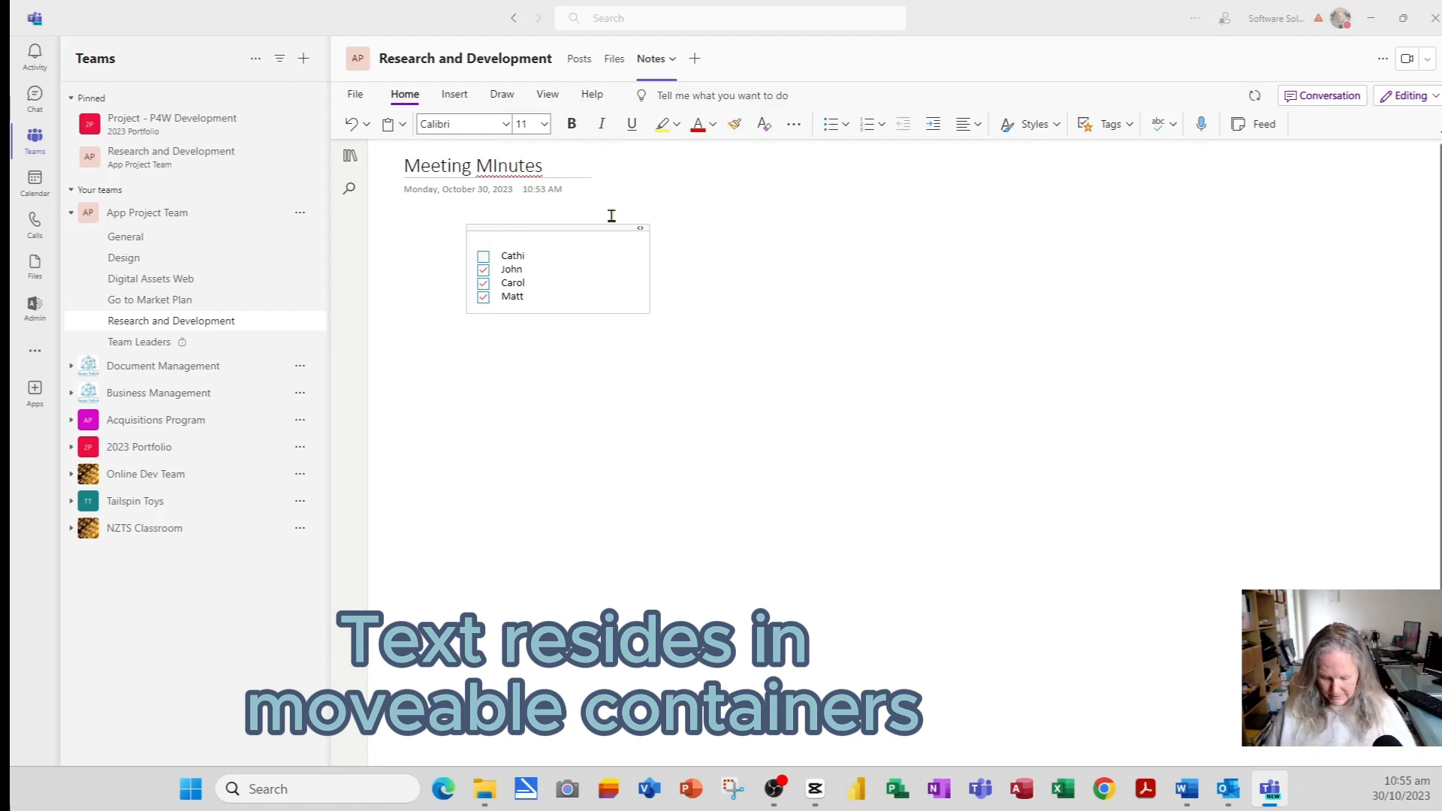
{"action": "type", "text": "Attendees"}
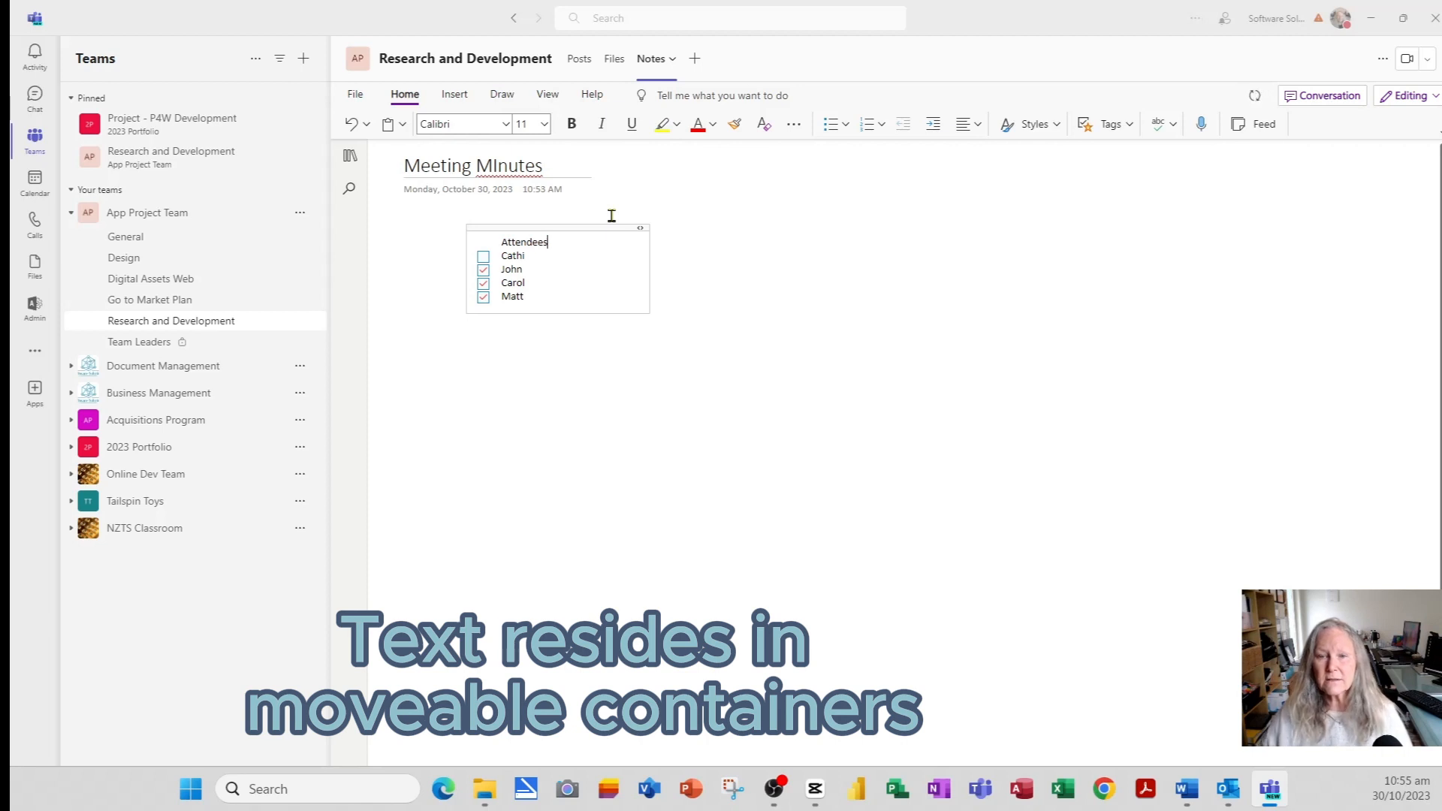
{"action": "left_click", "coordinate": [483, 256]}
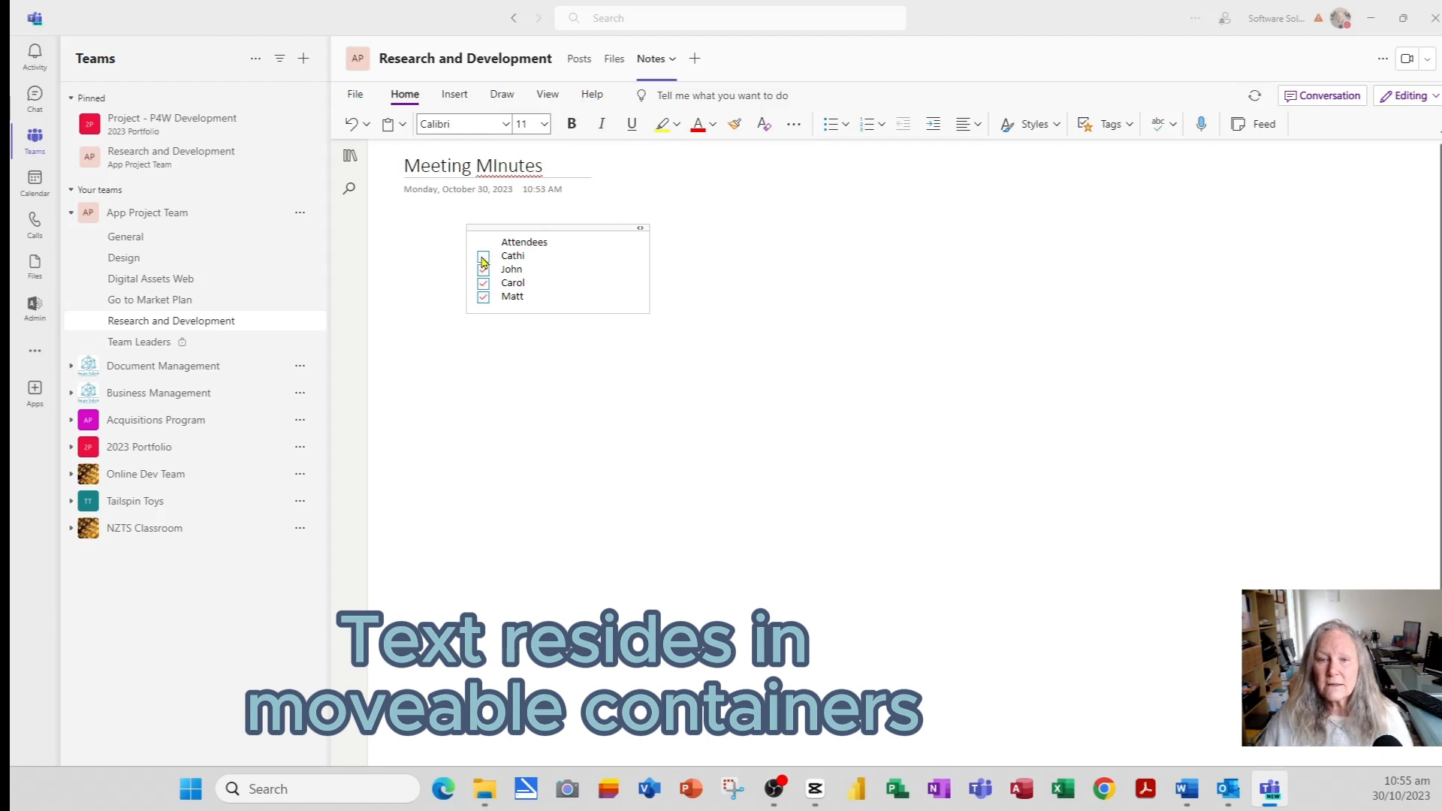
- Make 'Attendees' bold and drag the checklist up and to the left
{"action": "double_click", "coordinate": [536, 240]}
{"action": "left_click", "coordinate": [571, 124]}
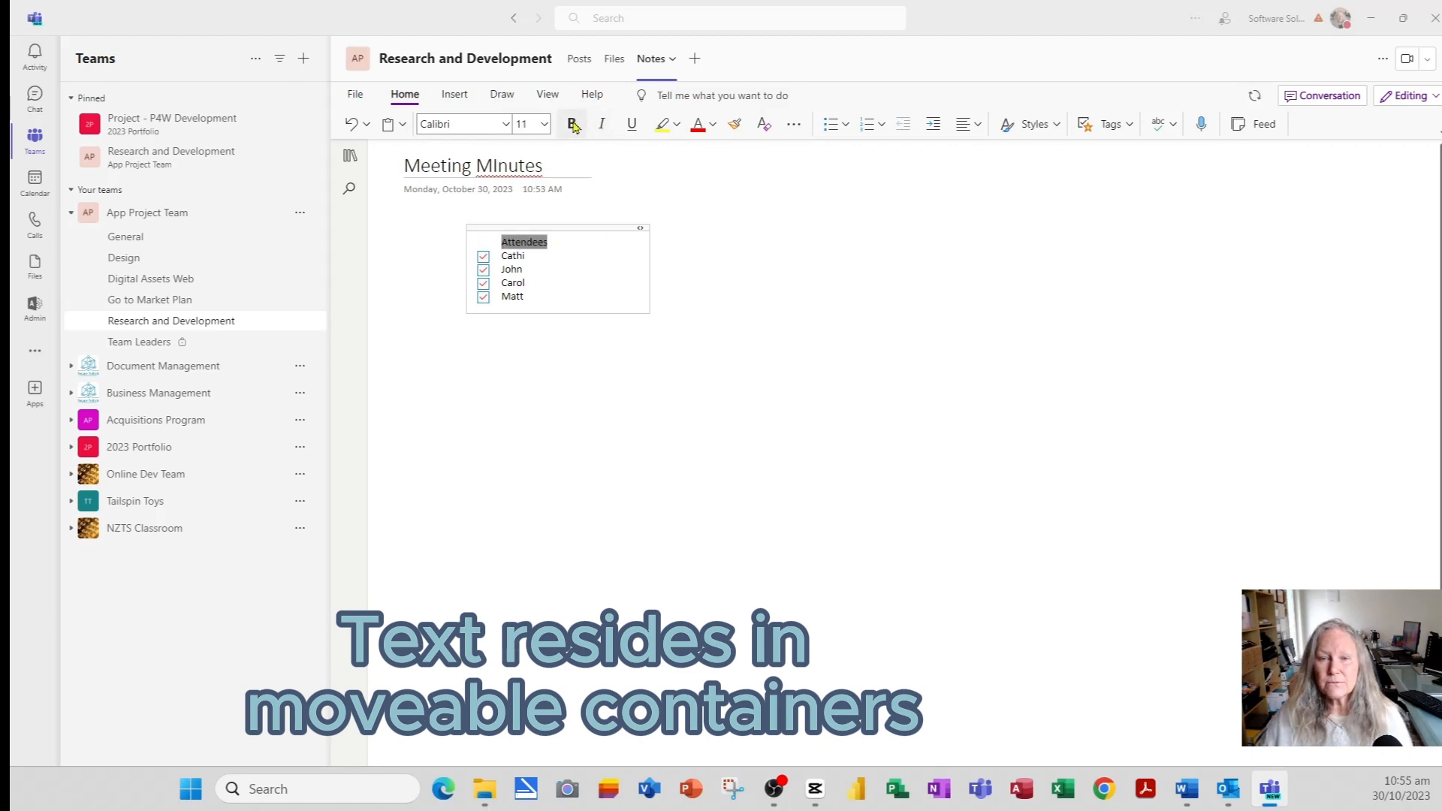
{"action": "left_click", "coordinate": [728, 349]}
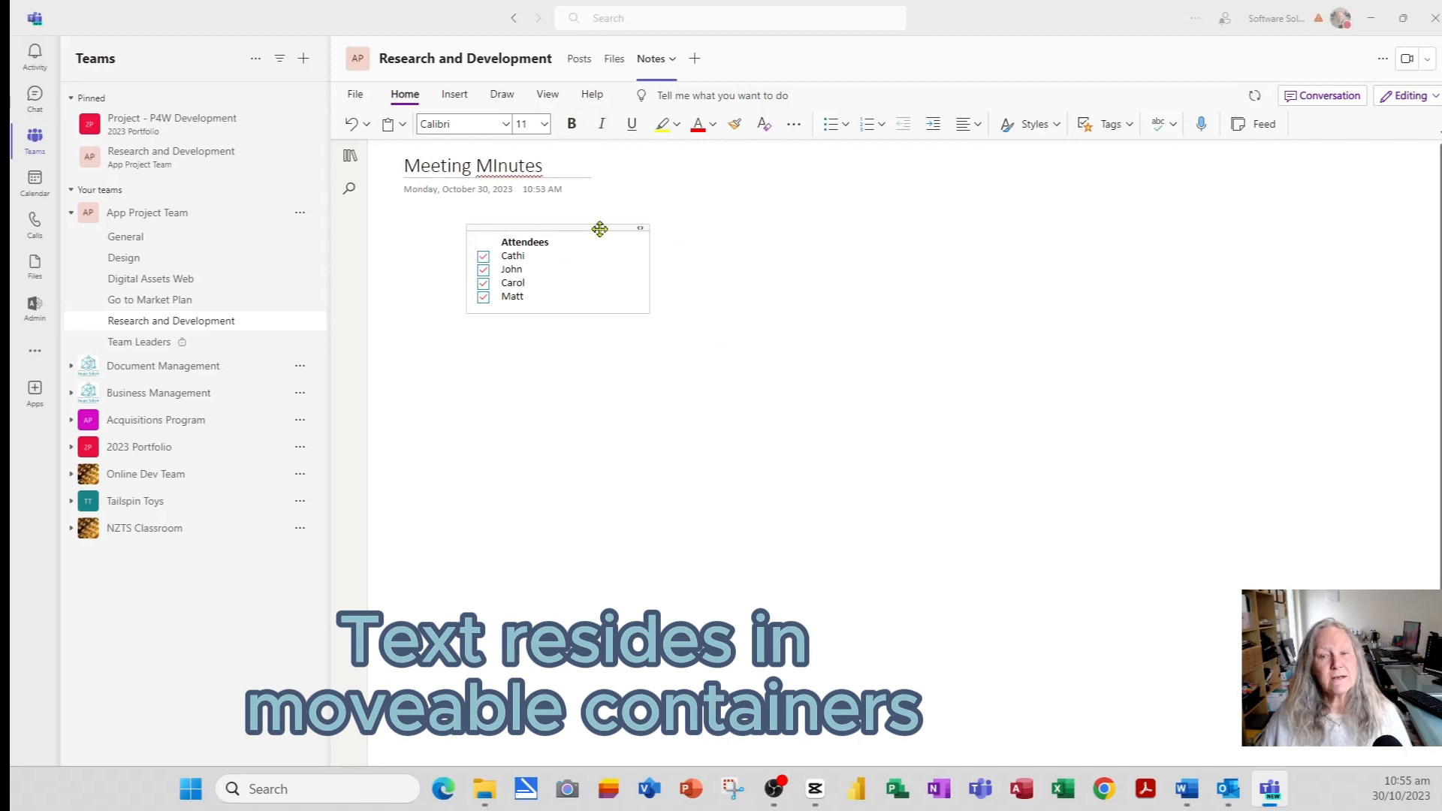
{"action": "left_click_drag", "start_coordinate": [597, 227], "coordinate": [562, 225]}
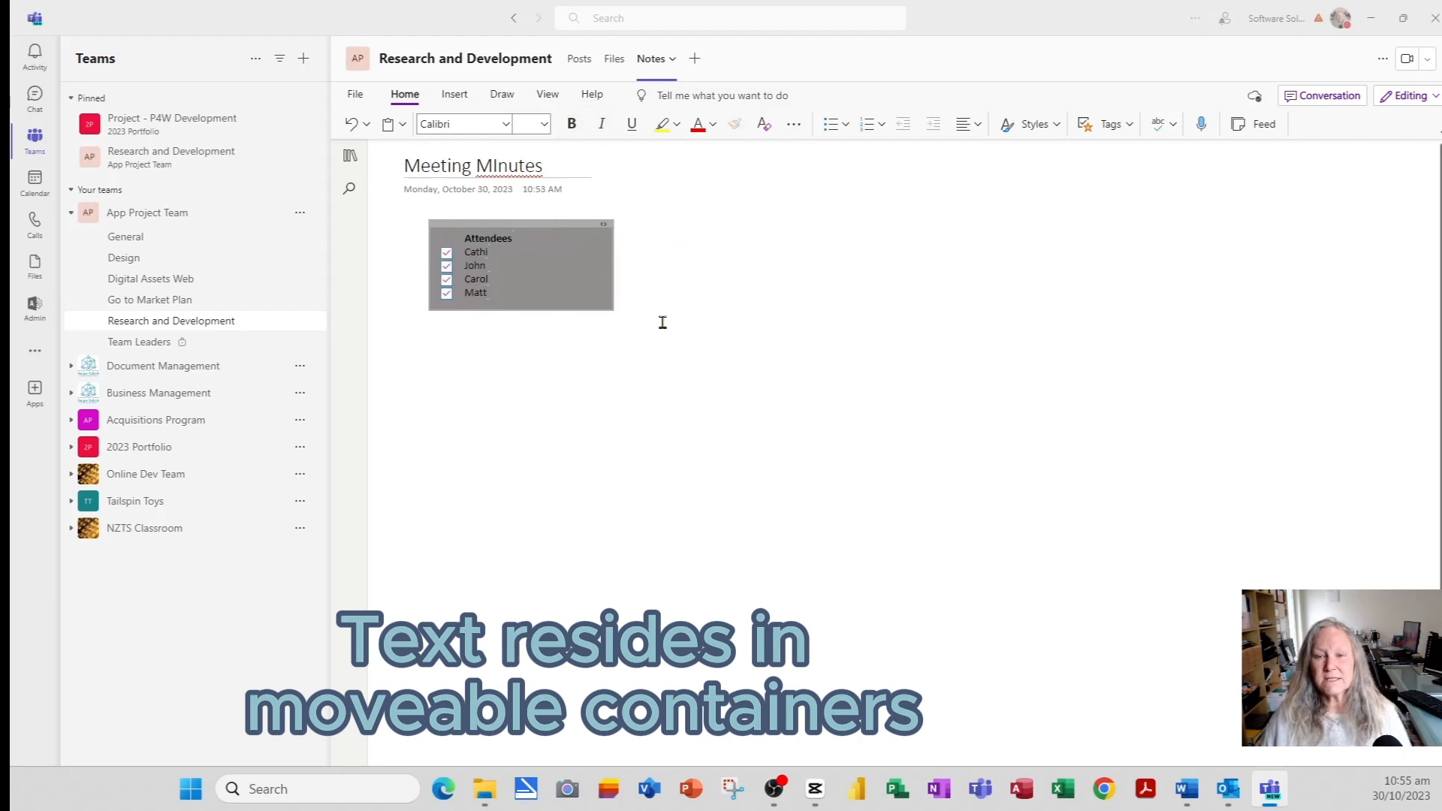
{"action": "left_click", "coordinate": [439, 347]}
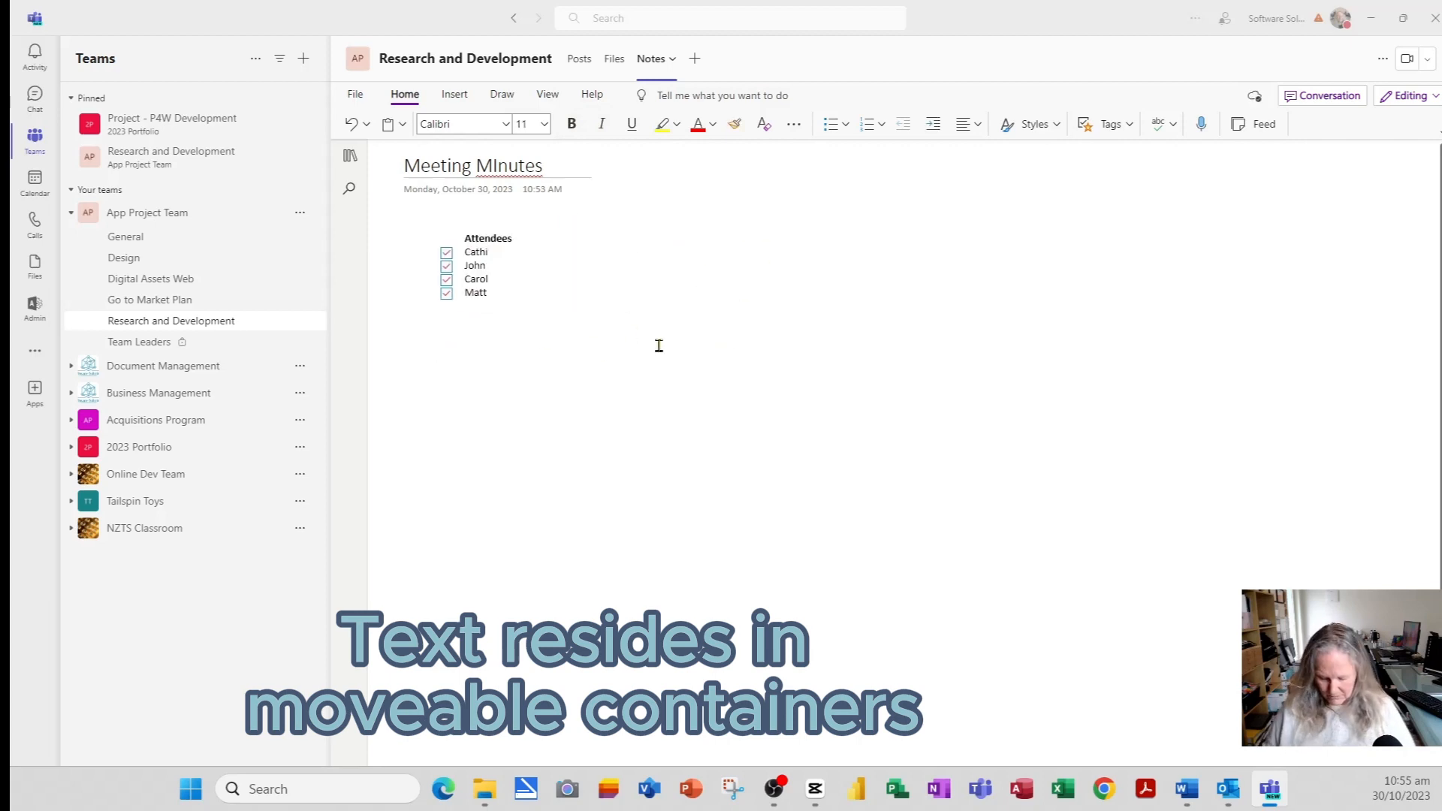
- Write an 'Apologies' note listing Sam, Adam and Pete
{"action": "type", "text": "Apol"}
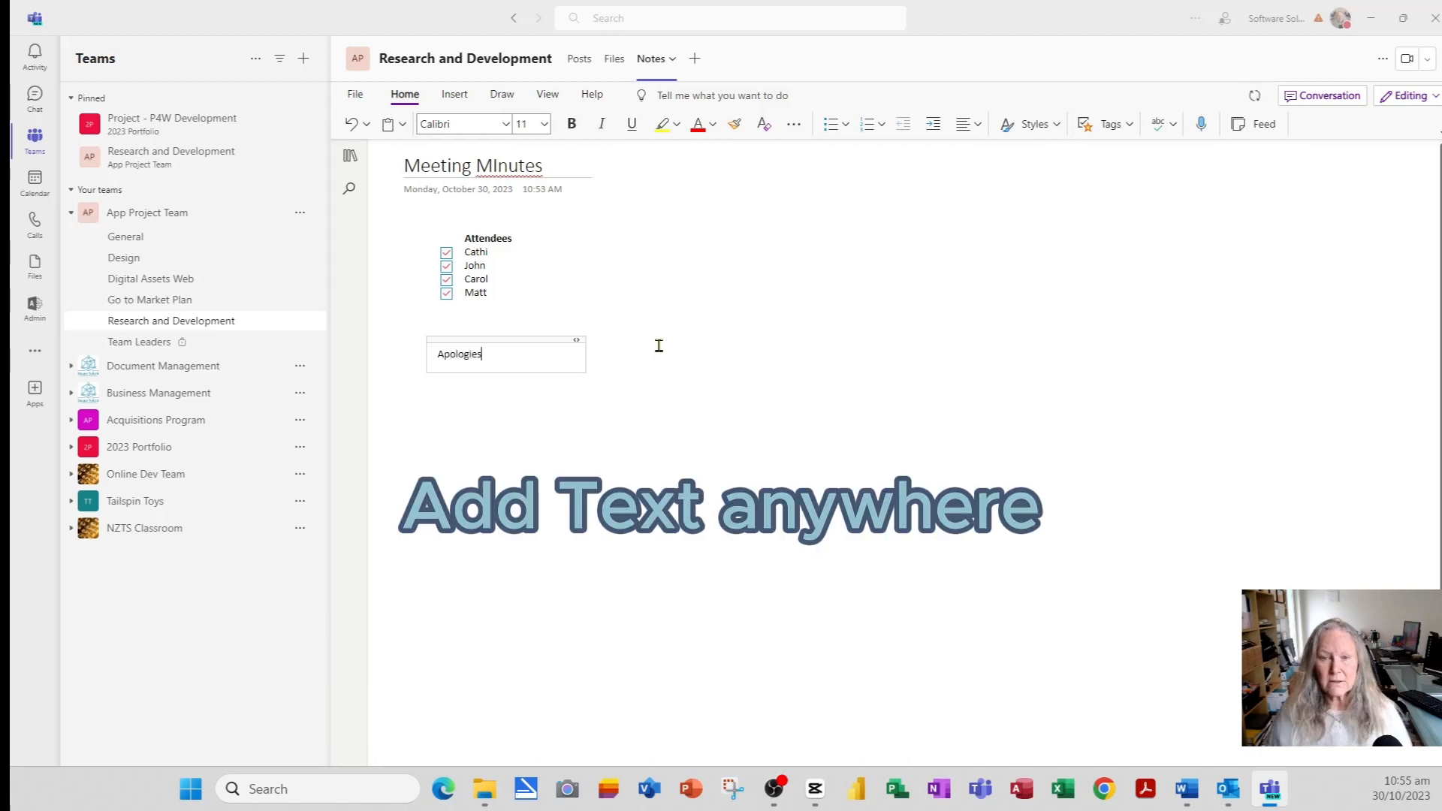
{"action": "type", "text": "ogies"}
{"action": "key", "text": "Return"}
{"action": "type", "text": "Sam"}
{"action": "key", "text": "Return"}
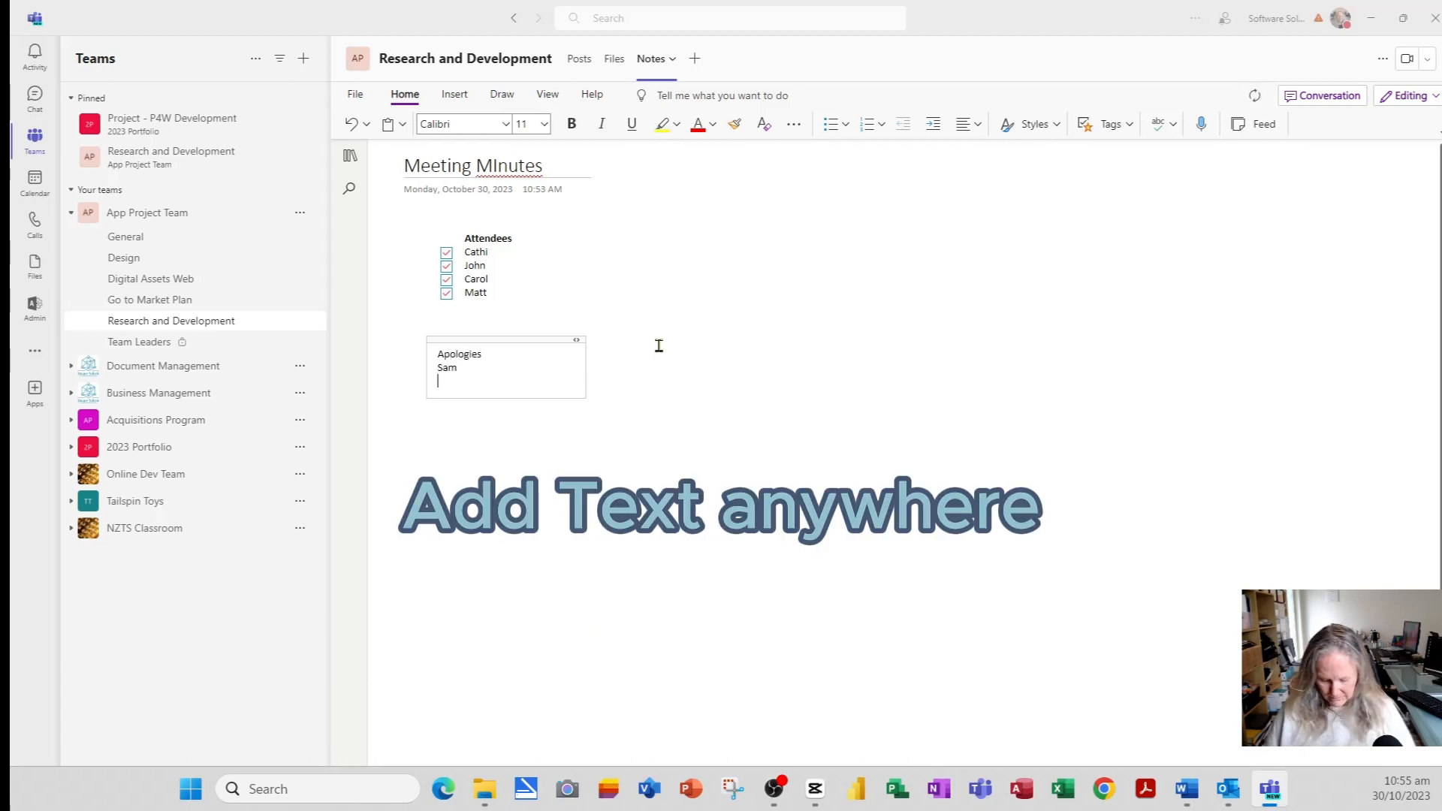
{"action": "type", "text": "A"}
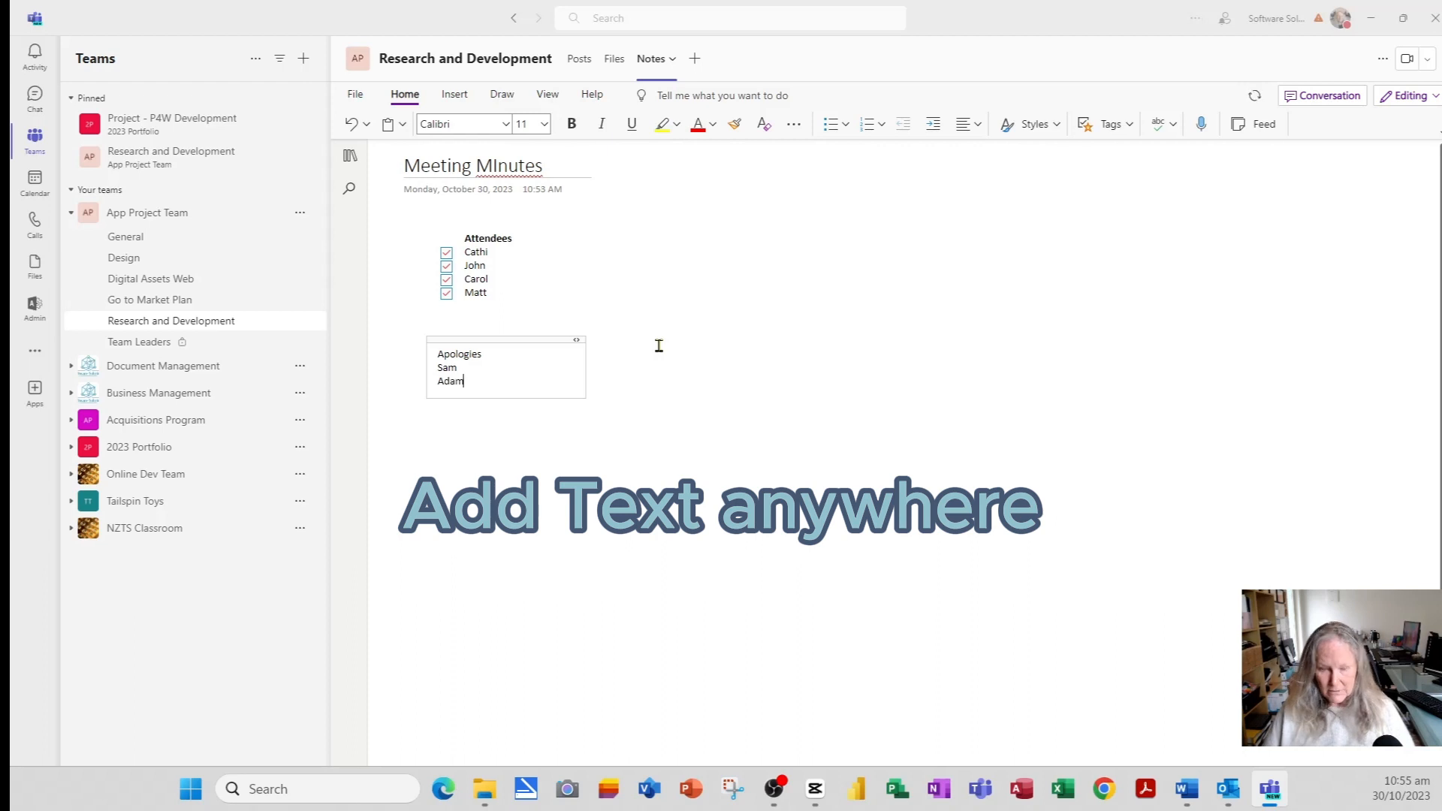
{"action": "type", "text": "dam"}
{"action": "key", "text": "Return"}
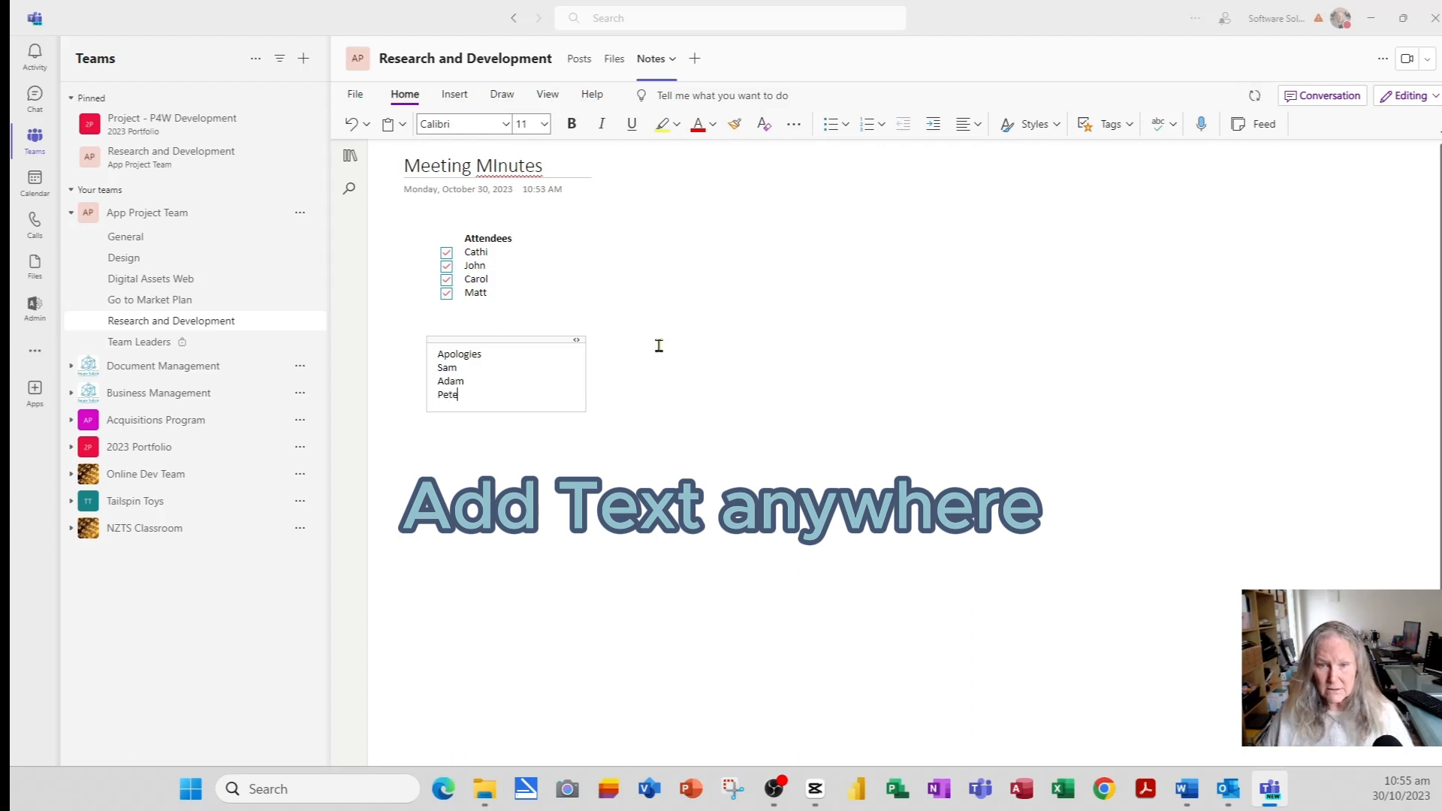
{"action": "type", "text": "Pete"}
- Make the three names To Do items, with only Sam and Adam ticked
{"action": "left_click_drag", "start_coordinate": [452, 368], "coordinate": [449, 396]}
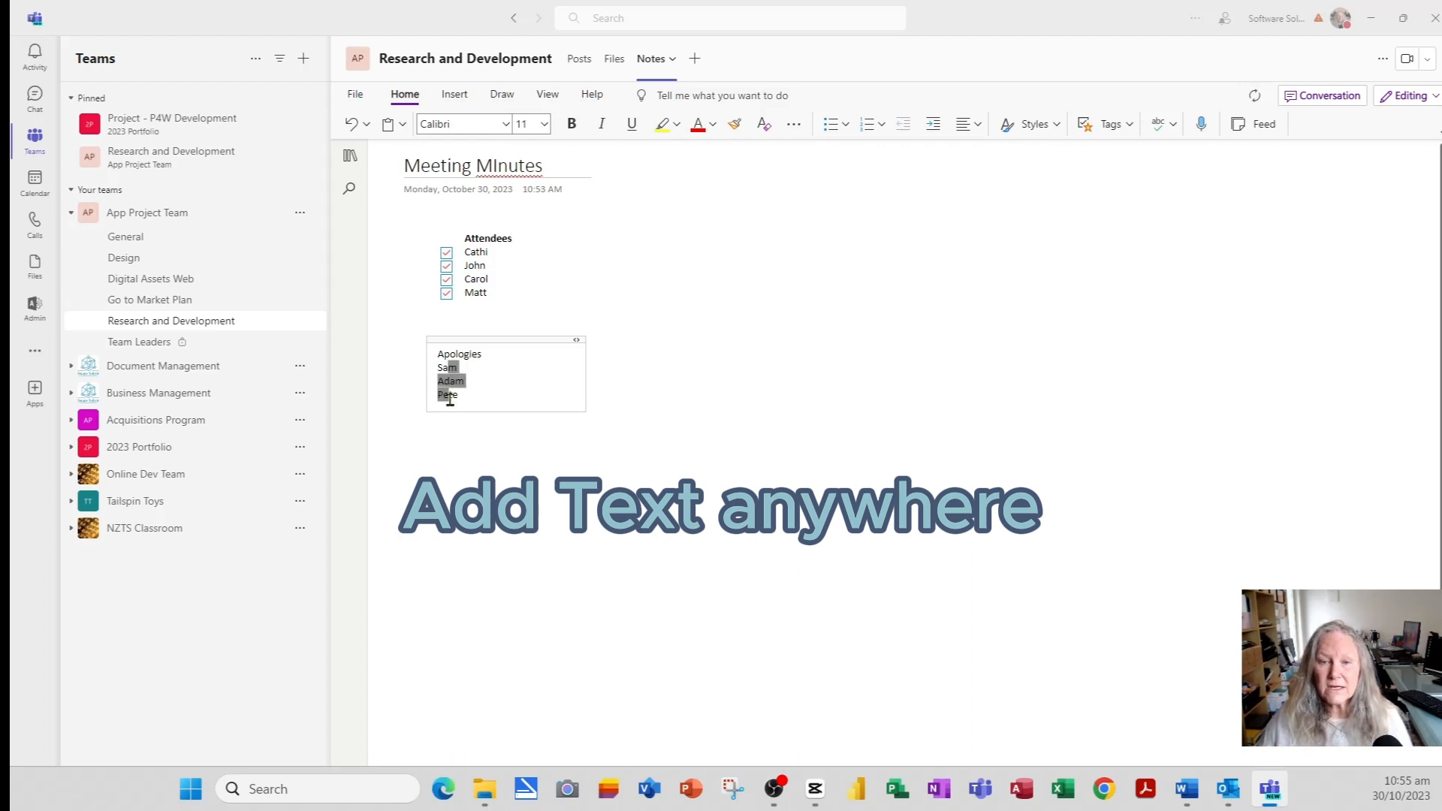
{"action": "left_click", "coordinate": [1106, 126]}
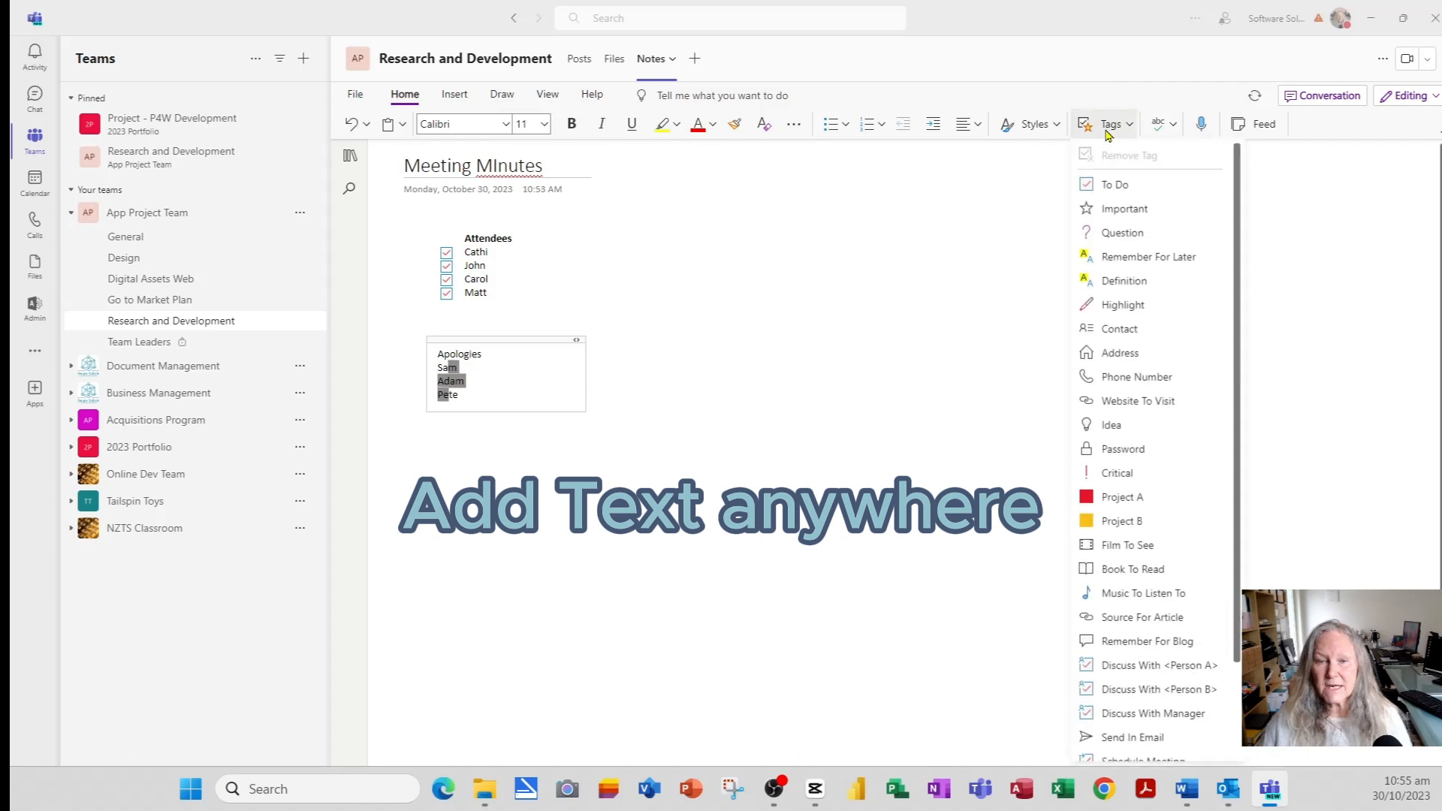
{"action": "left_click", "coordinate": [1116, 184]}
{"action": "left_click", "coordinate": [419, 368]}
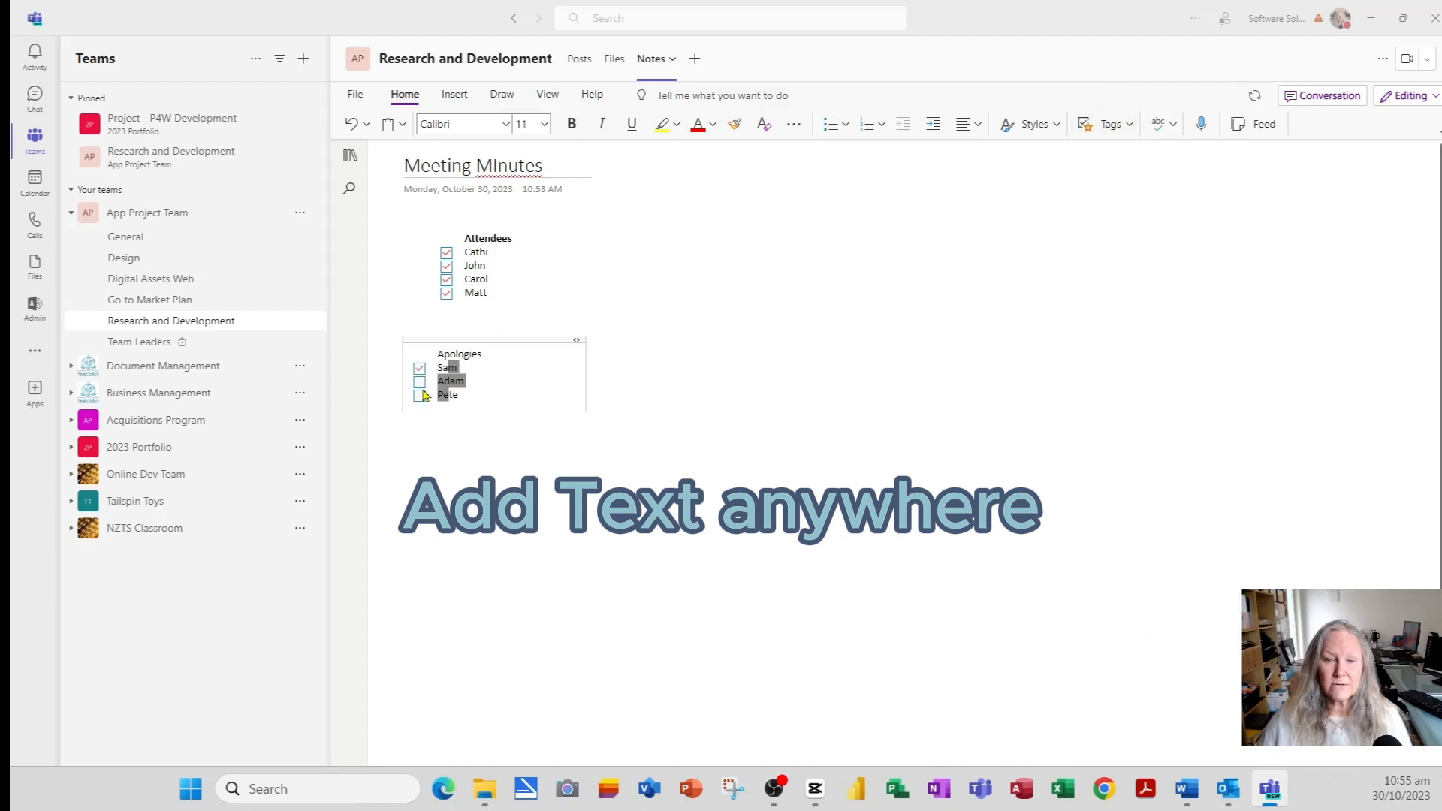
{"action": "left_click", "coordinate": [419, 395]}
{"action": "left_click", "coordinate": [498, 384]}
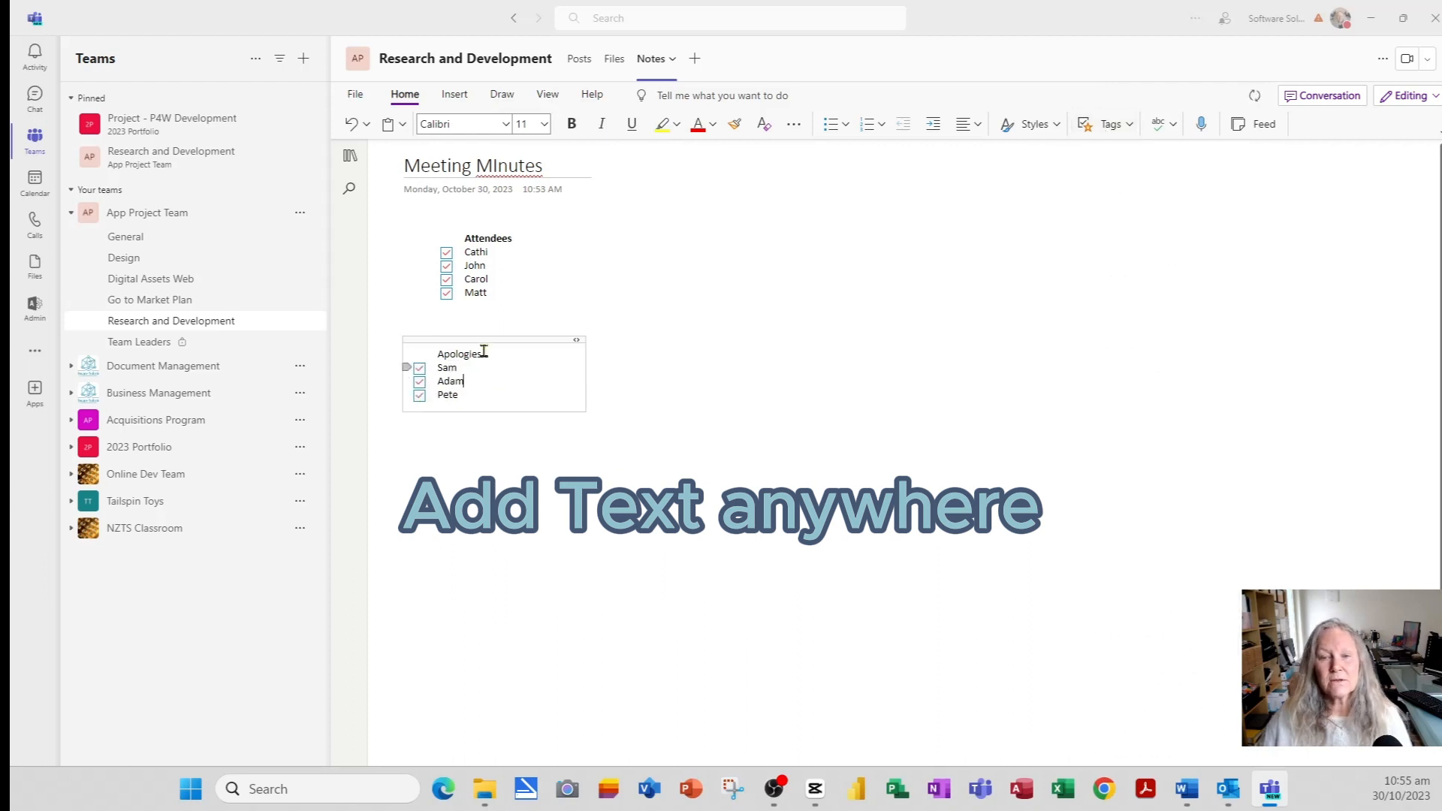
{"action": "left_click", "coordinate": [423, 396]}
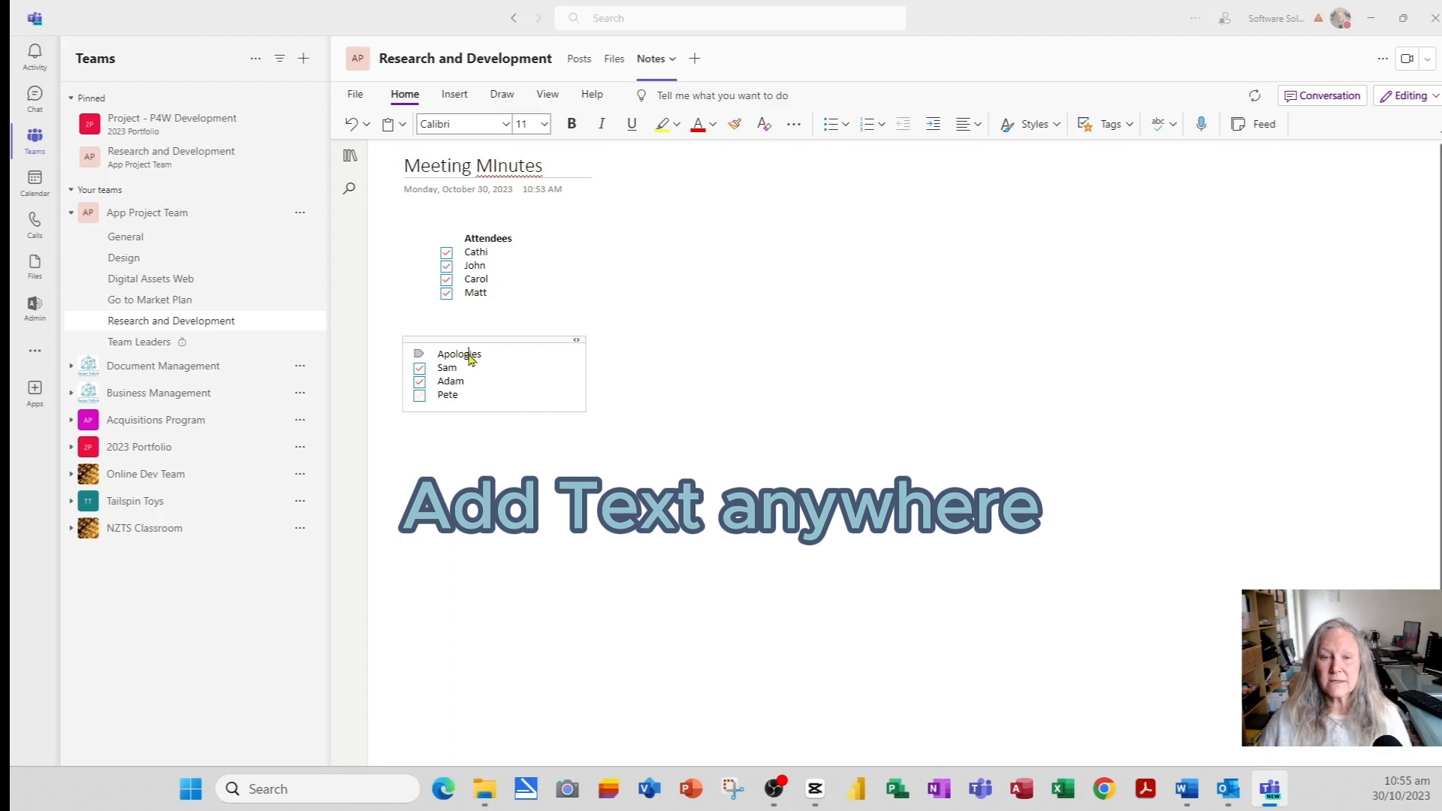
- Bold the 'Apologies' heading and move the list up under Attendees
{"action": "double_click", "coordinate": [470, 356]}
{"action": "key", "text": "ctrl+b"}
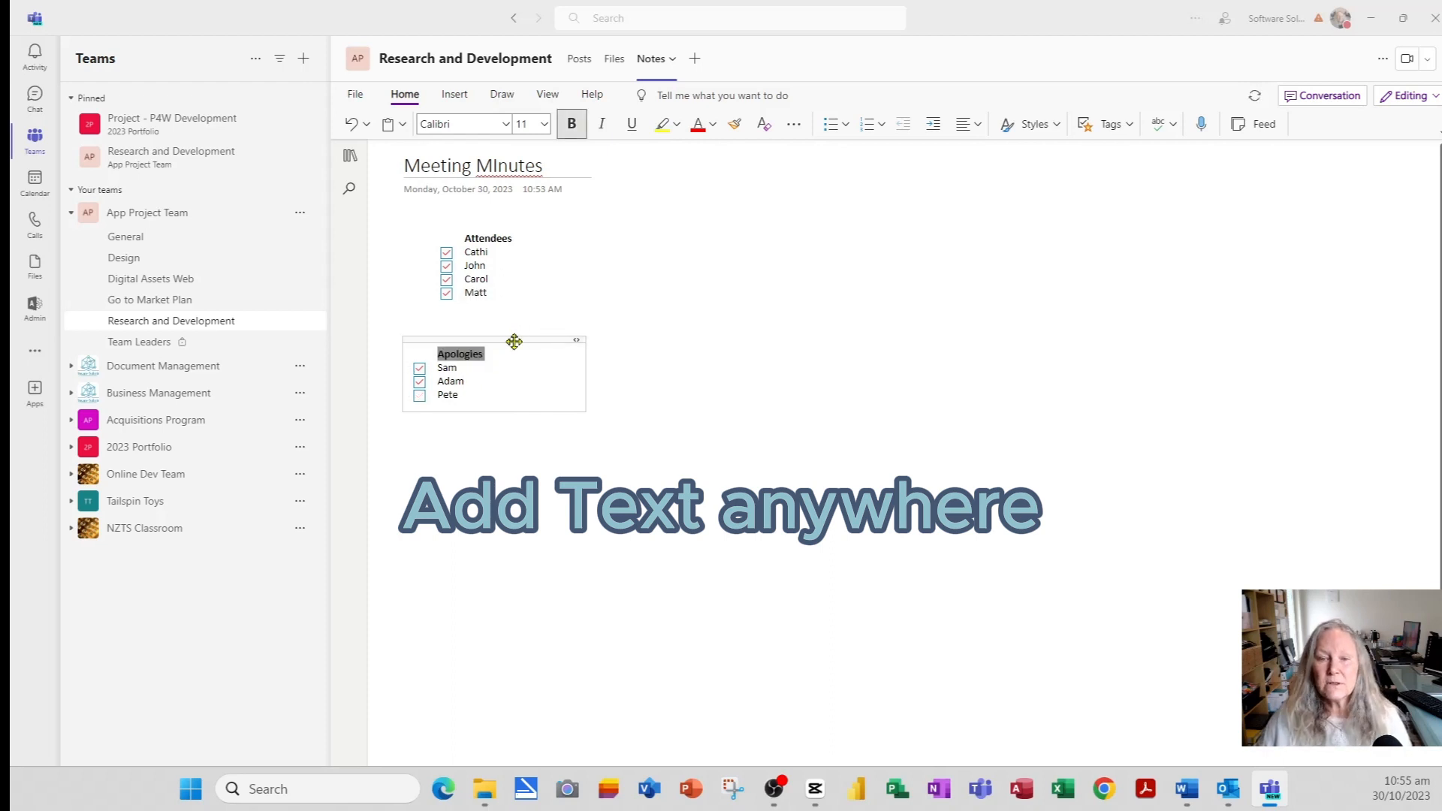
{"action": "left_click_drag", "start_coordinate": [514, 342], "coordinate": [539, 314]}
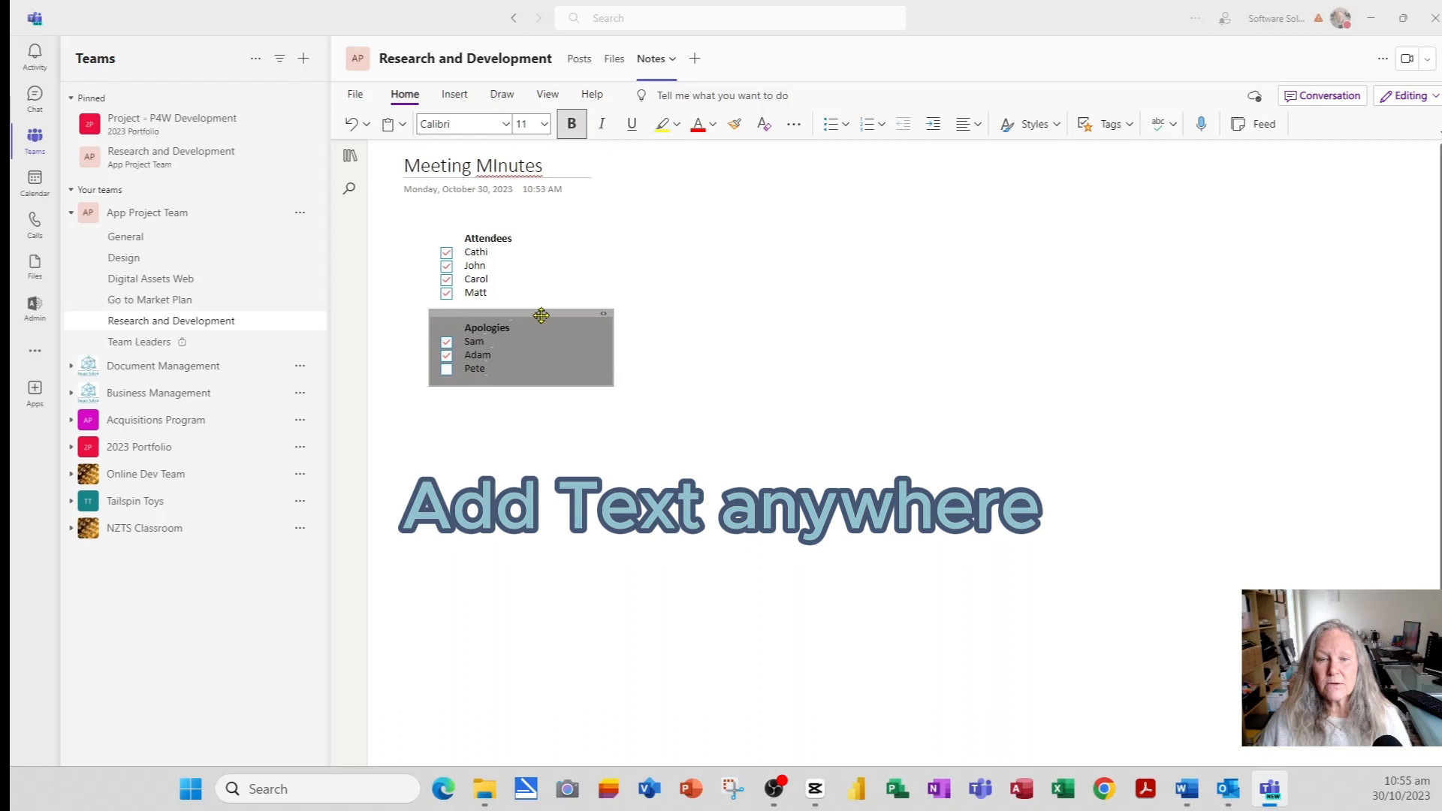
{"action": "left_click", "coordinate": [800, 364]}
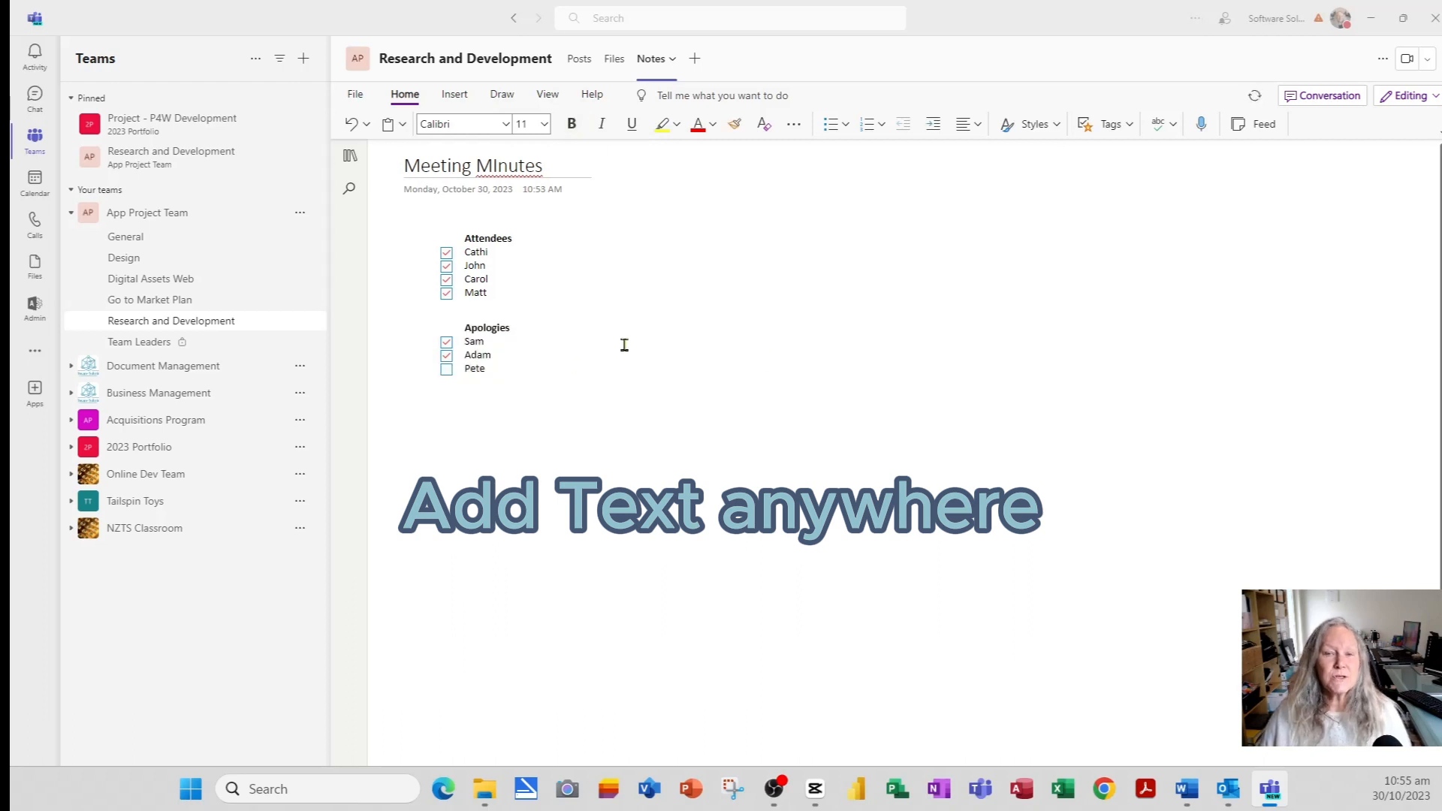
- Show the notebook navigation and add a page titled 'Agenda November Meeting'
{"action": "left_click", "coordinate": [349, 159]}
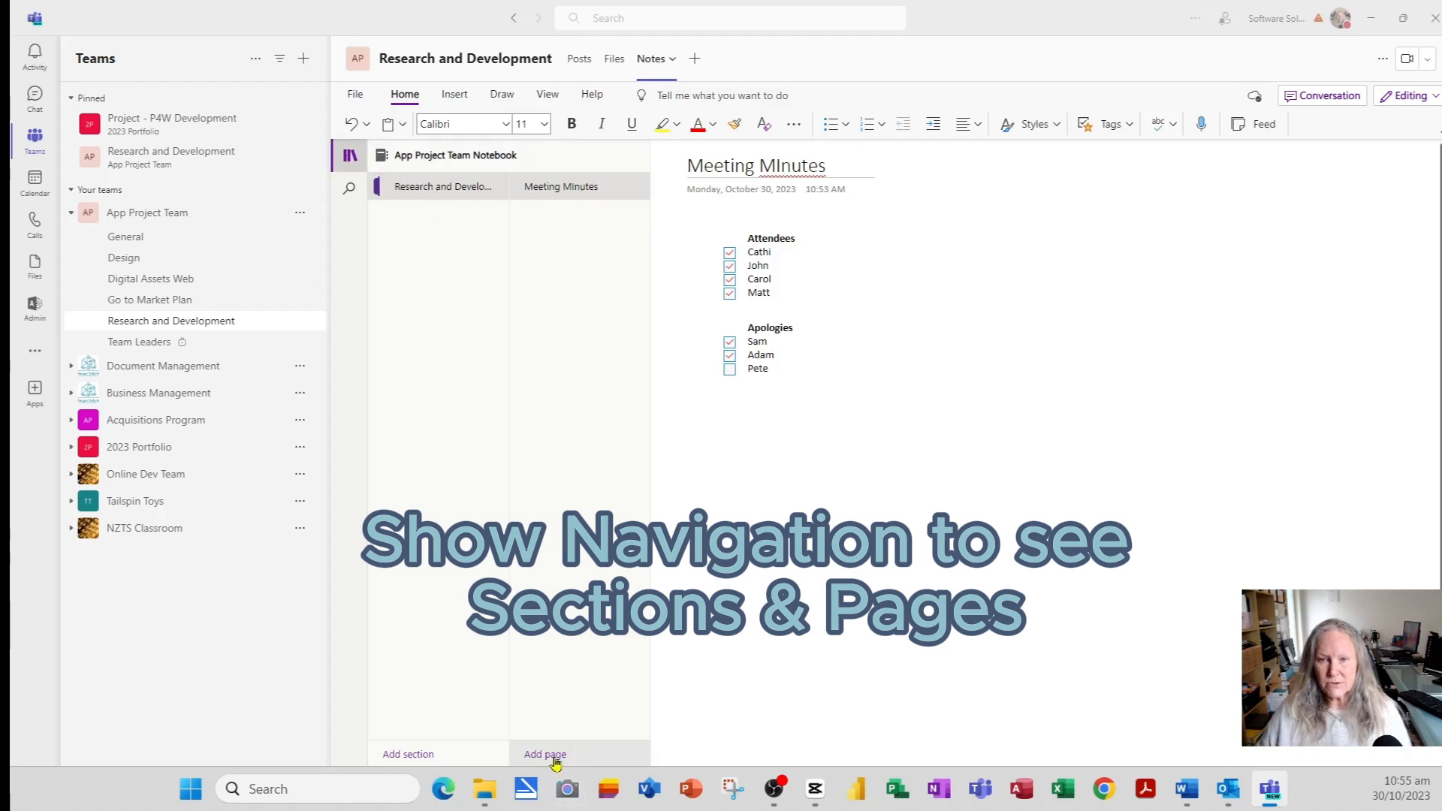
{"action": "left_click", "coordinate": [554, 759]}
{"action": "type", "text": "A"}
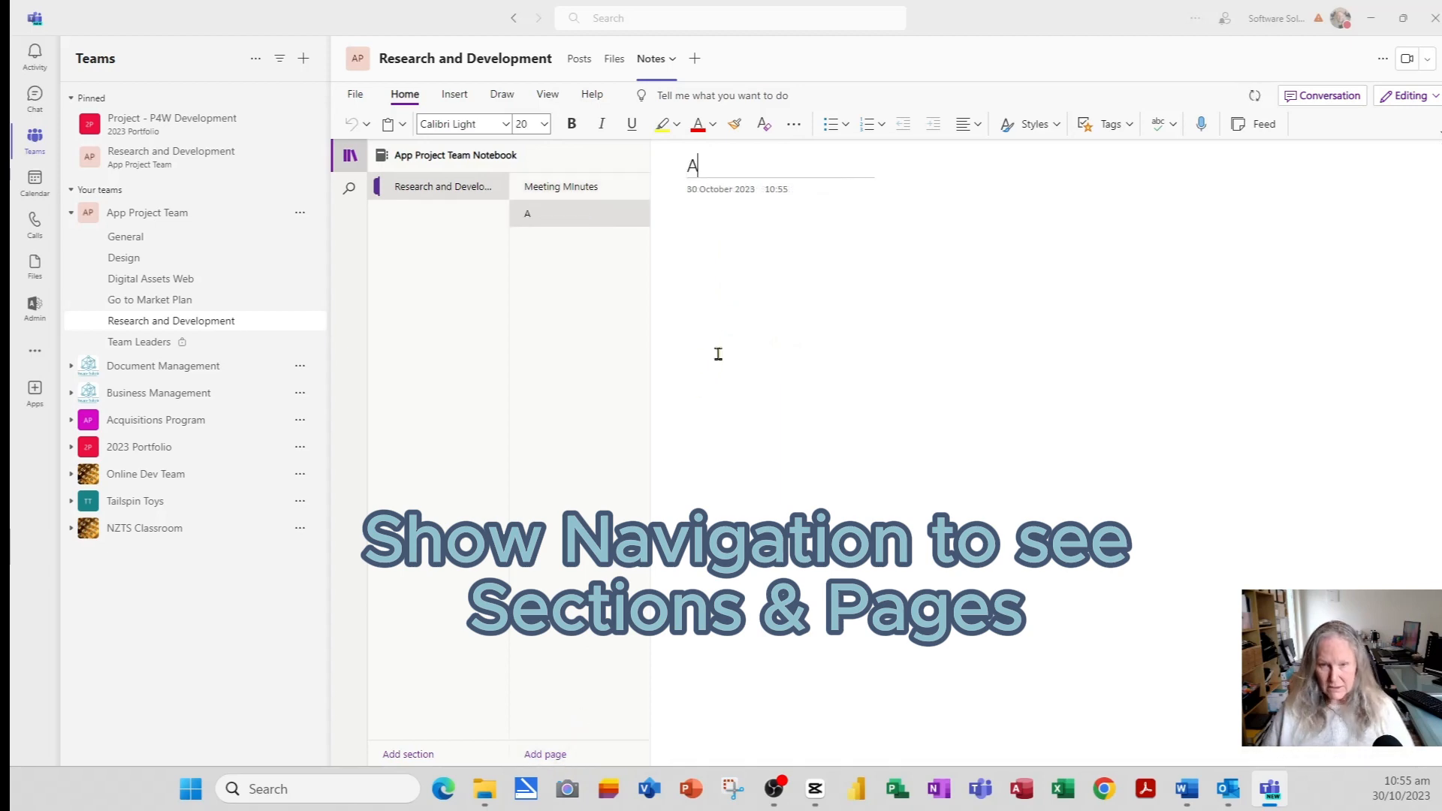
{"action": "type", "text": "genda Nov"}
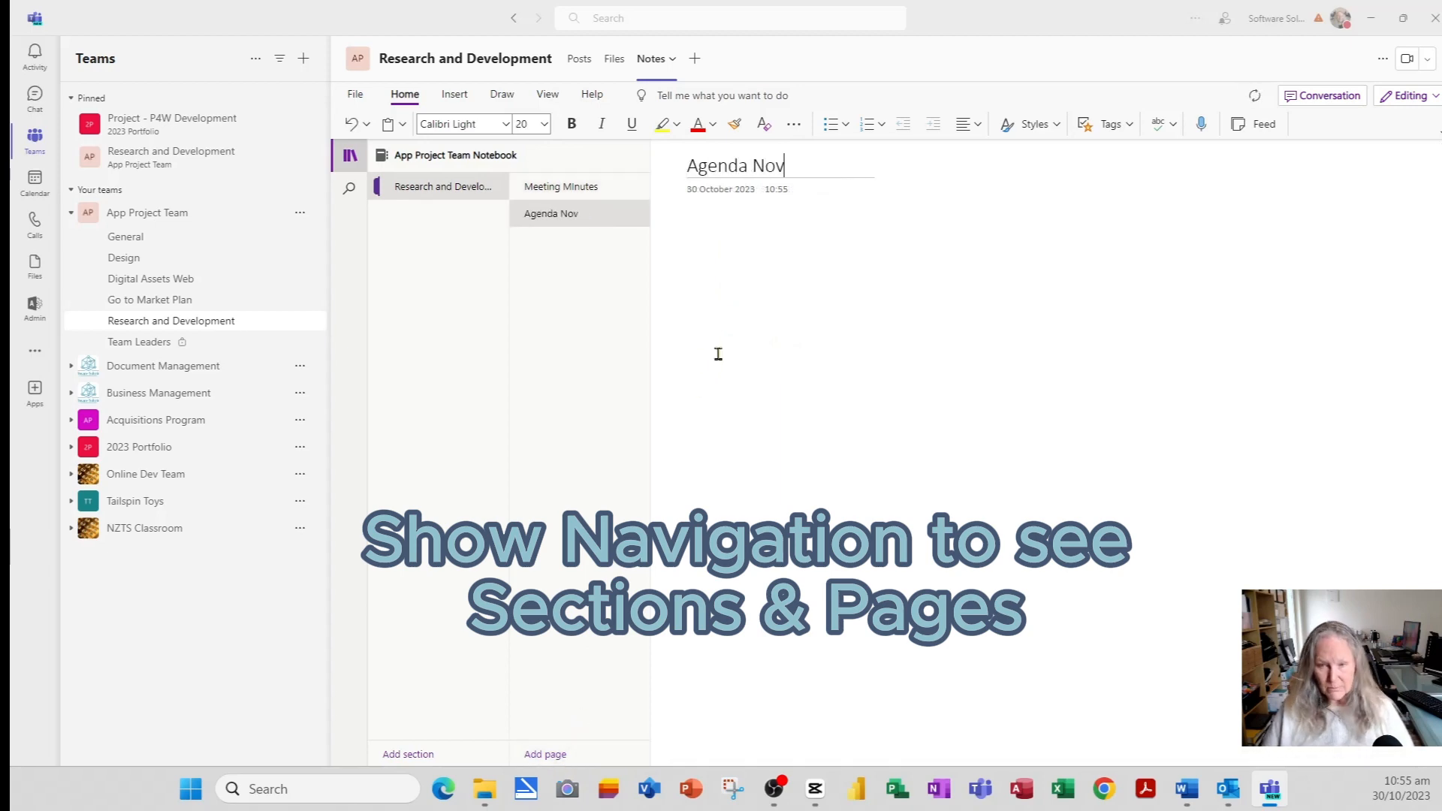
{"action": "type", "text": "ember Meeting"}
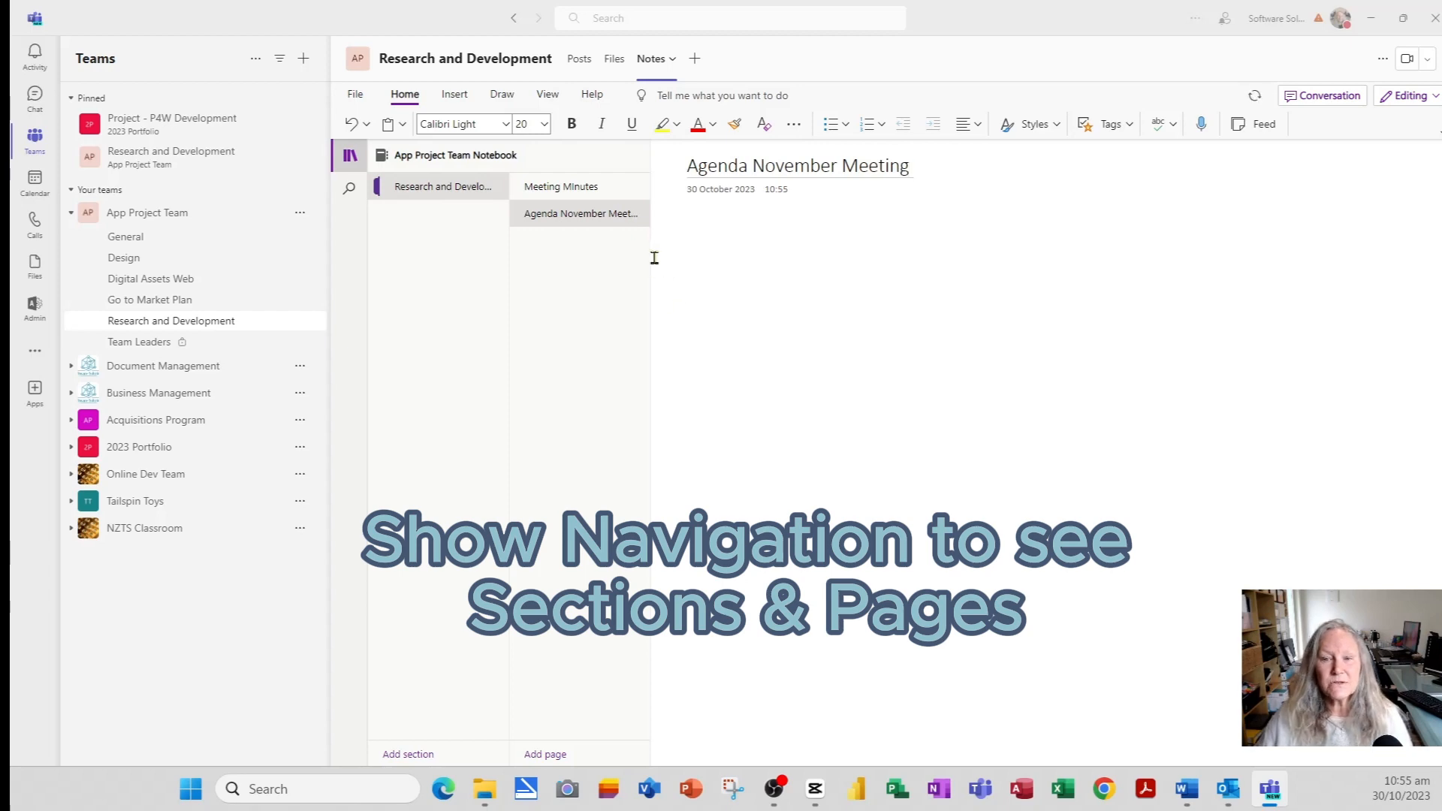
- Widen the pages list and flip between Meeting Minutes and Agenda November Meeting
{"action": "left_click_drag", "start_coordinate": [650, 257], "coordinate": [679, 257]}
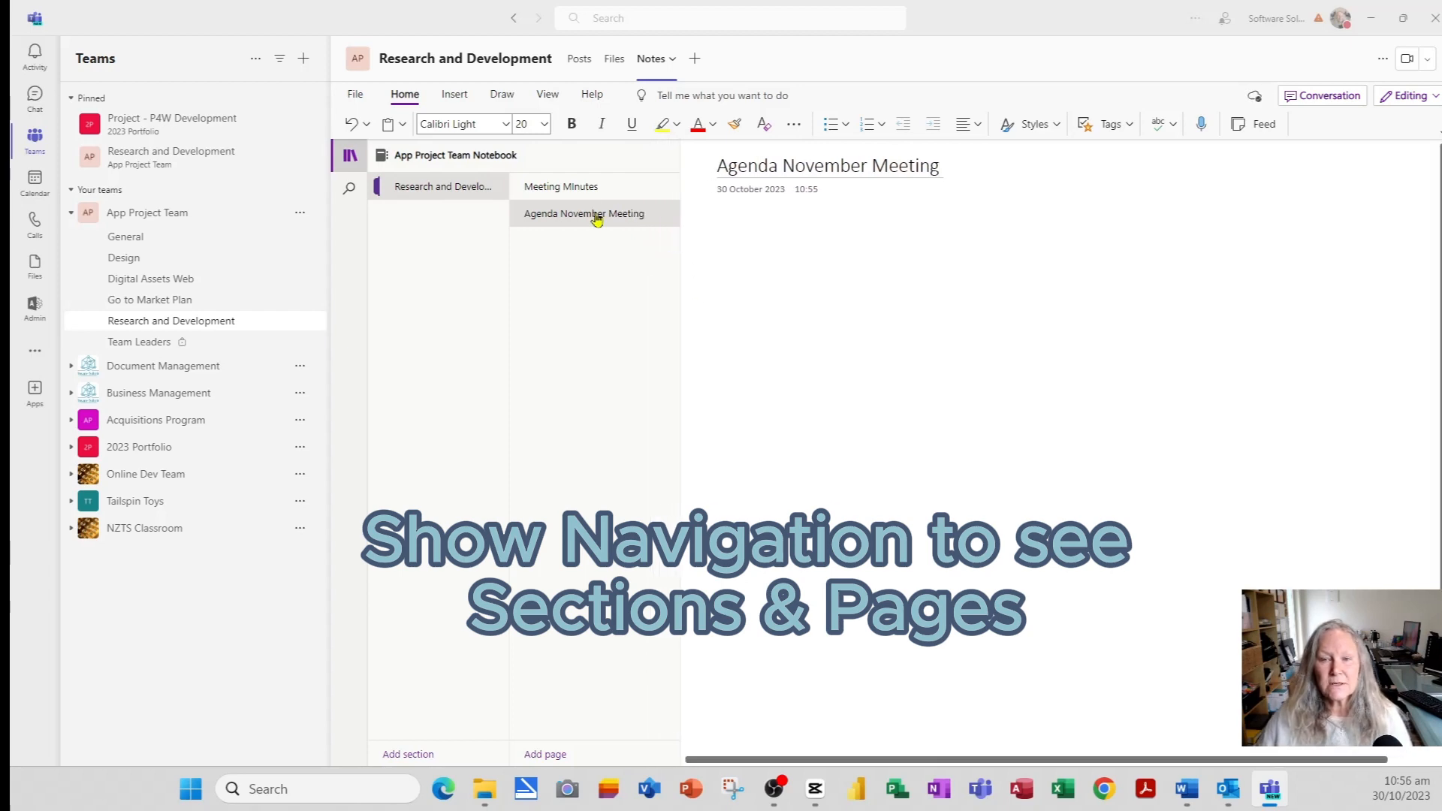
{"action": "left_click", "coordinate": [585, 189]}
{"action": "left_click", "coordinate": [589, 219]}
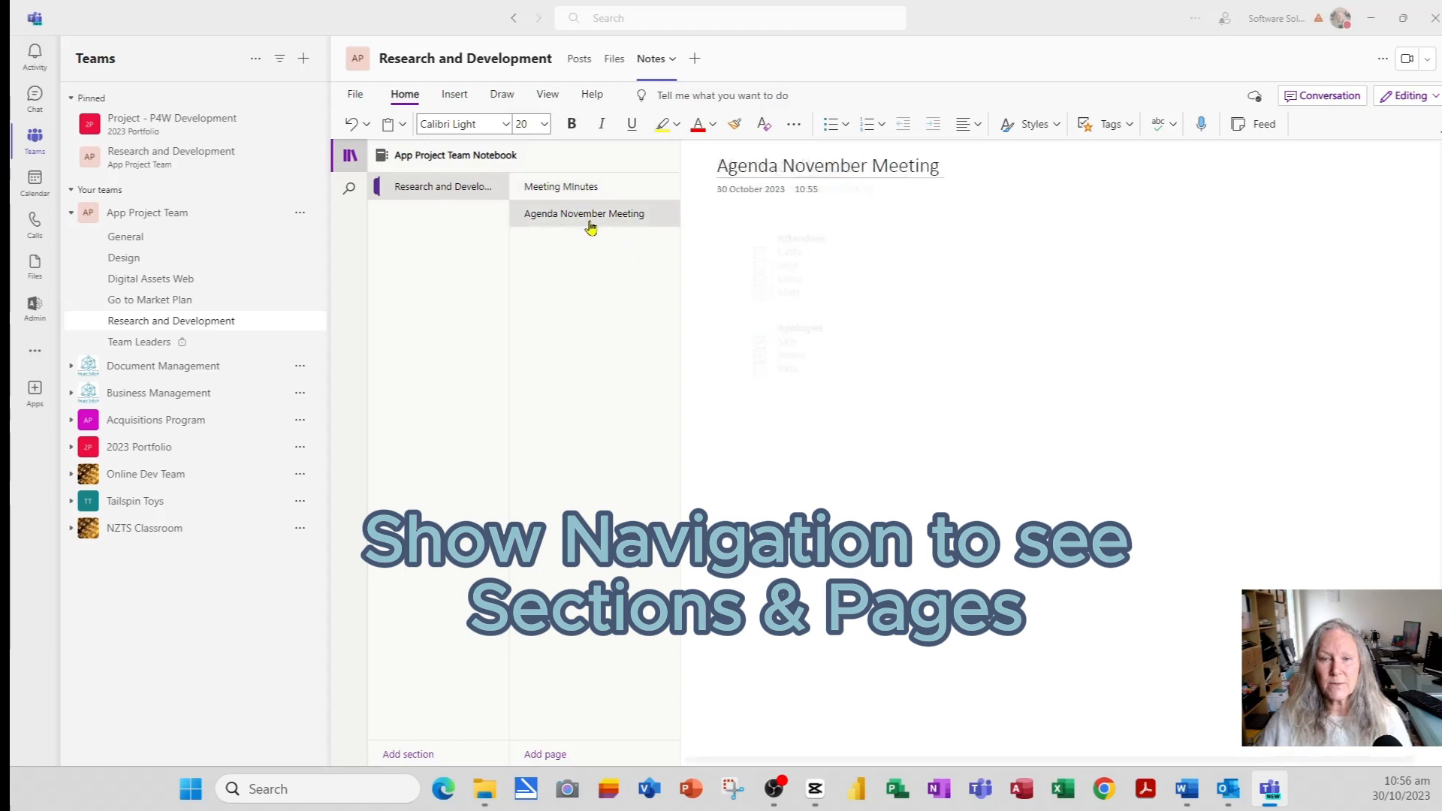
{"action": "left_click", "coordinate": [595, 186]}
{"action": "left_click", "coordinate": [589, 218]}
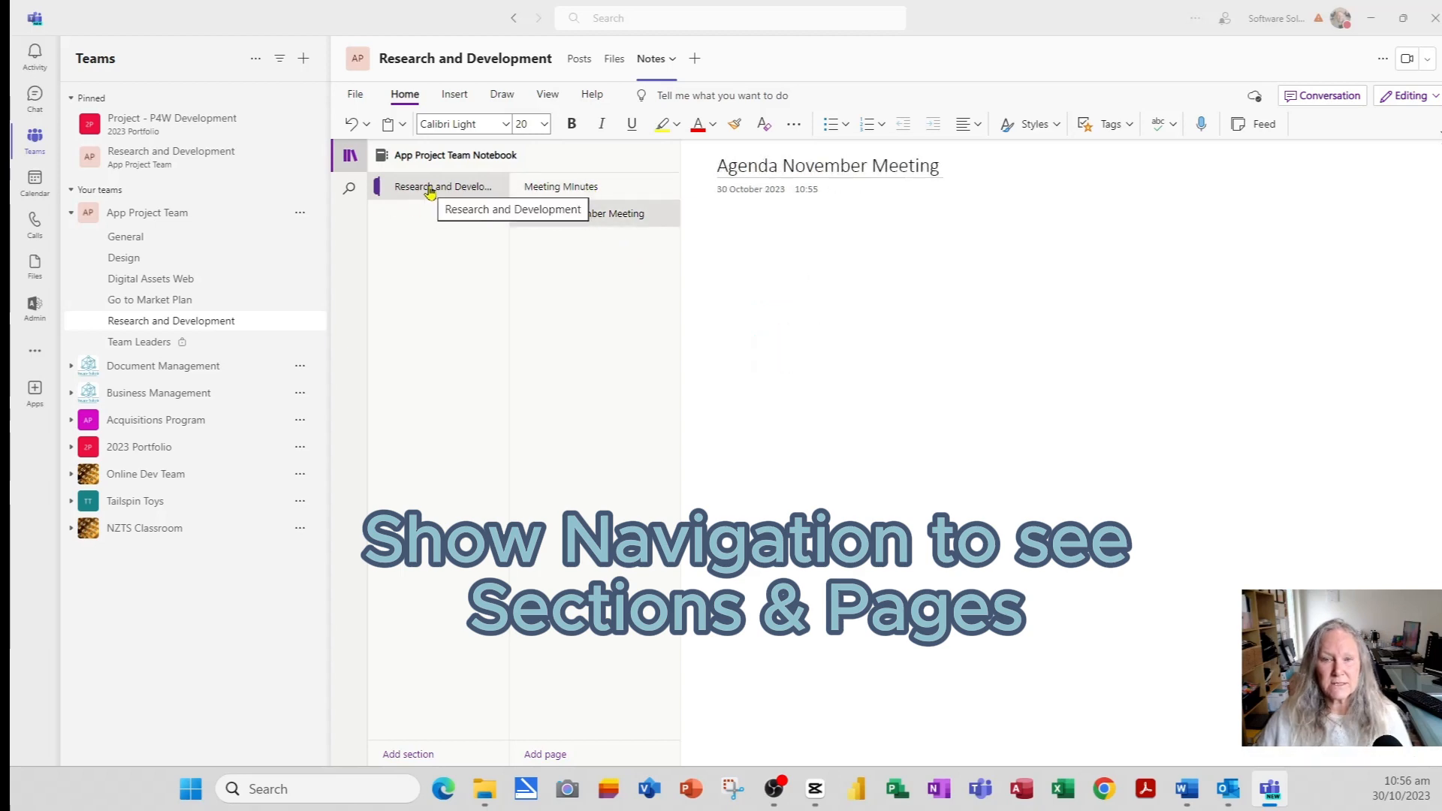
- Create a 'Background Notes' section whose page is titled 'October Notes'
{"action": "left_click", "coordinate": [411, 754]}
{"action": "type", "text": "Ba"}
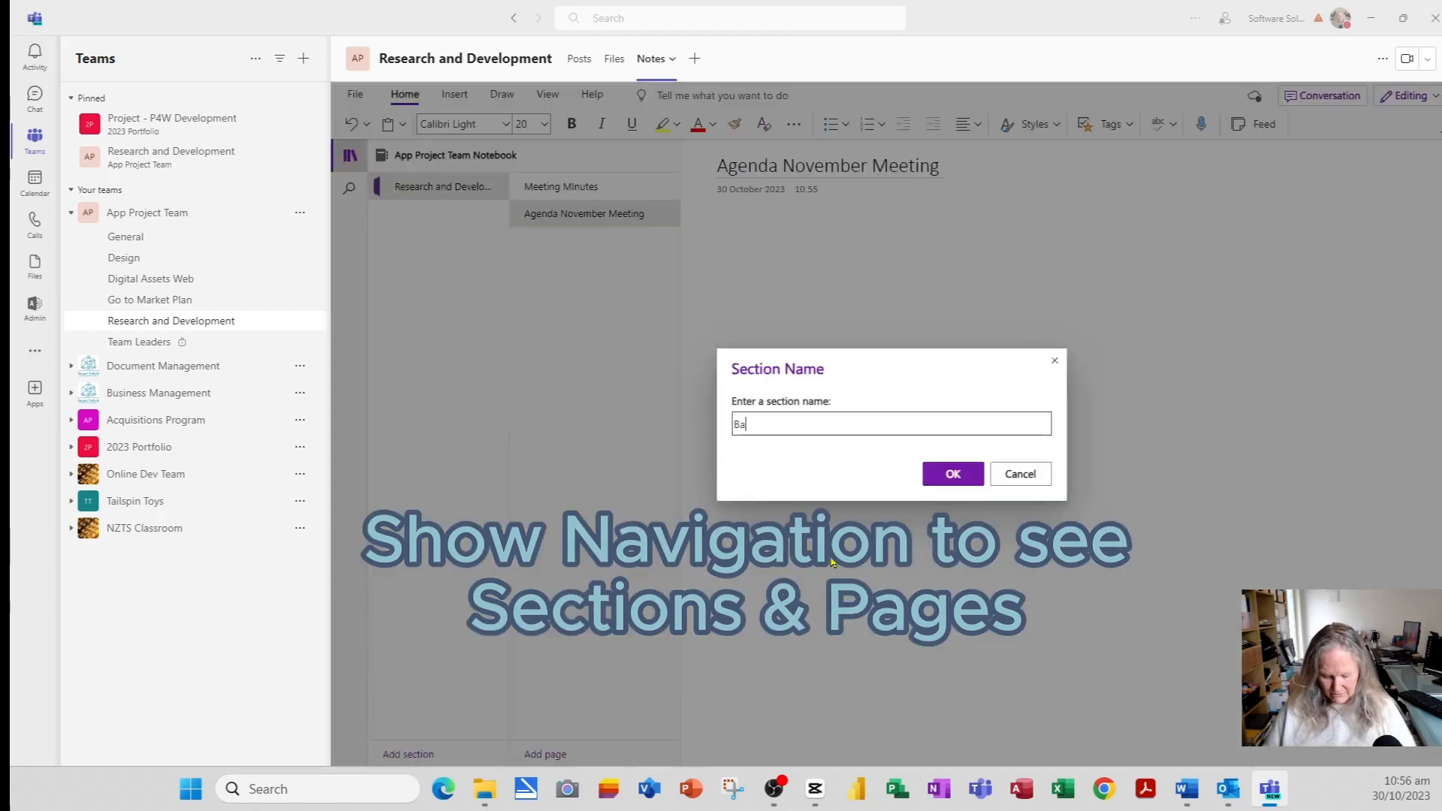
{"action": "type", "text": "cktroun"}
{"action": "key", "text": "BackSpace"}
{"action": "key", "text": "BackSpace"}
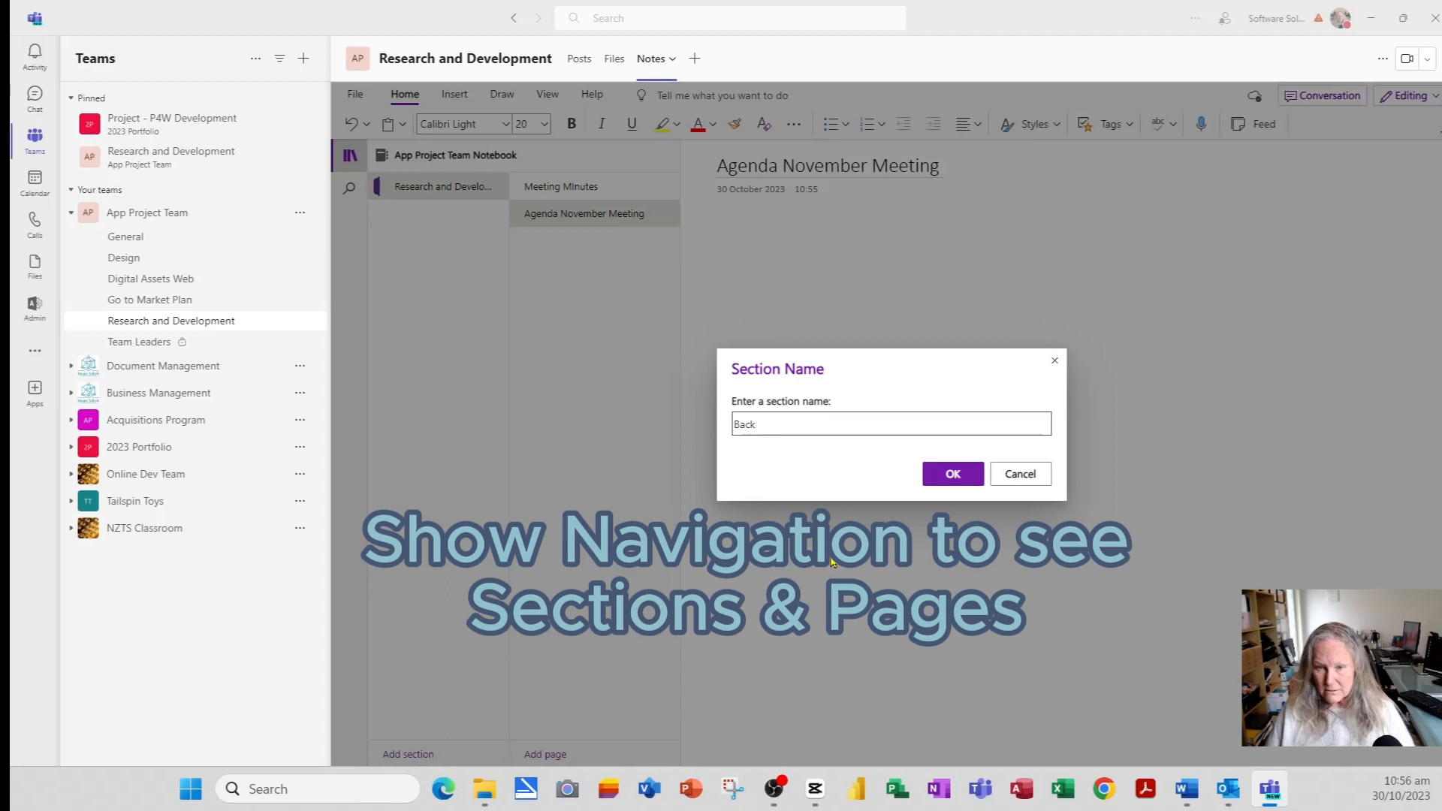
{"action": "type", "text": "und "}
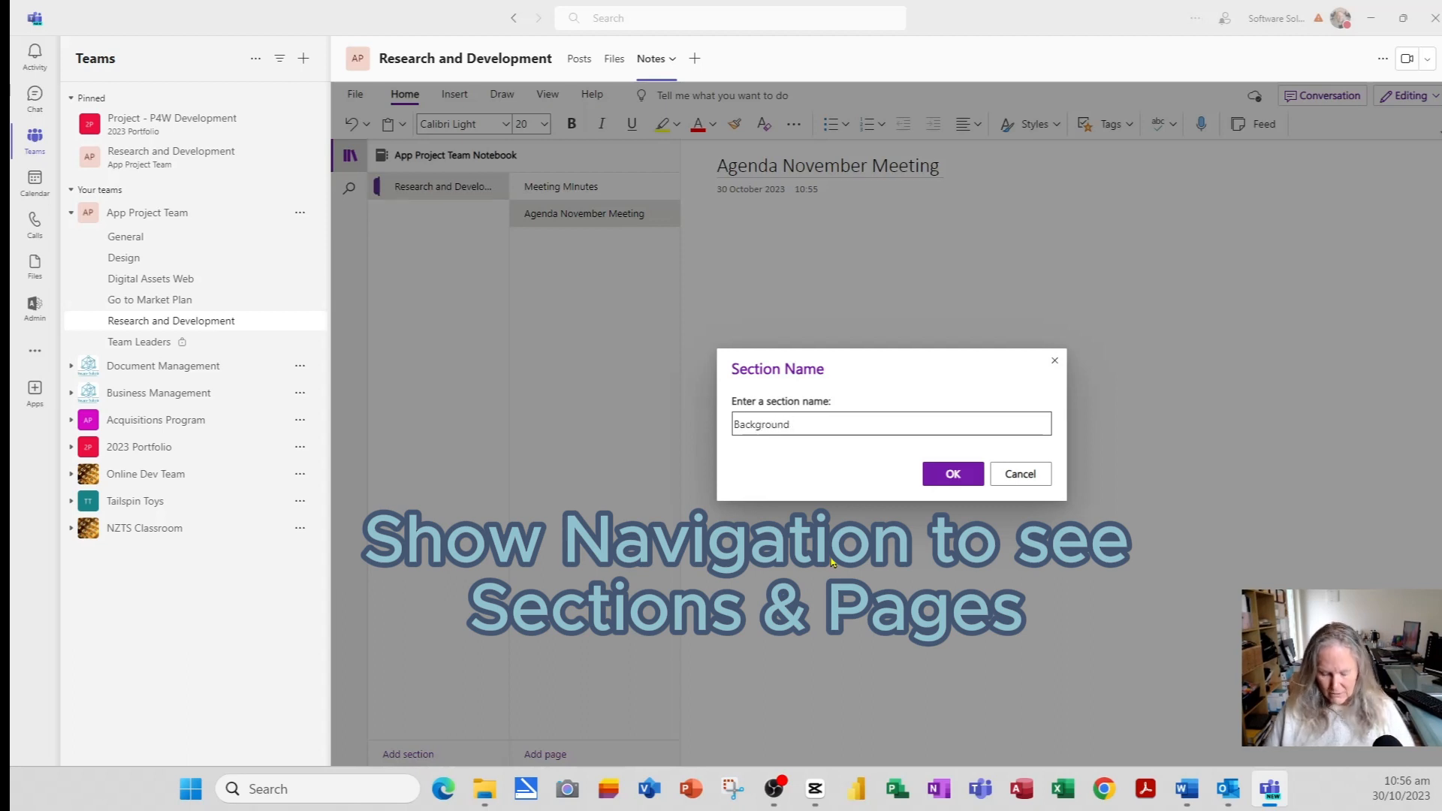
{"action": "type", "text": "Notes"}
{"action": "left_click", "coordinate": [952, 473]}
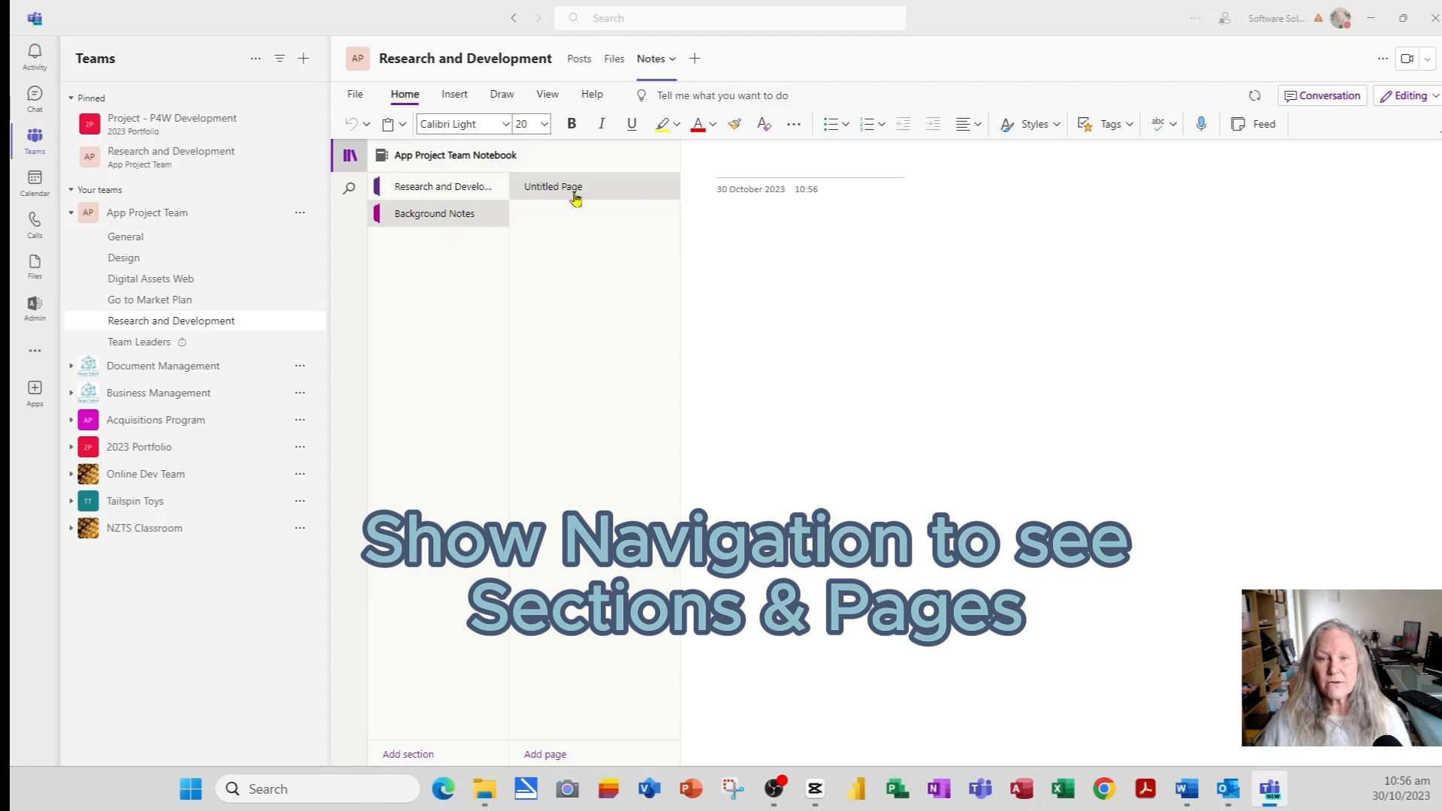
{"action": "left_click", "coordinate": [765, 183]}
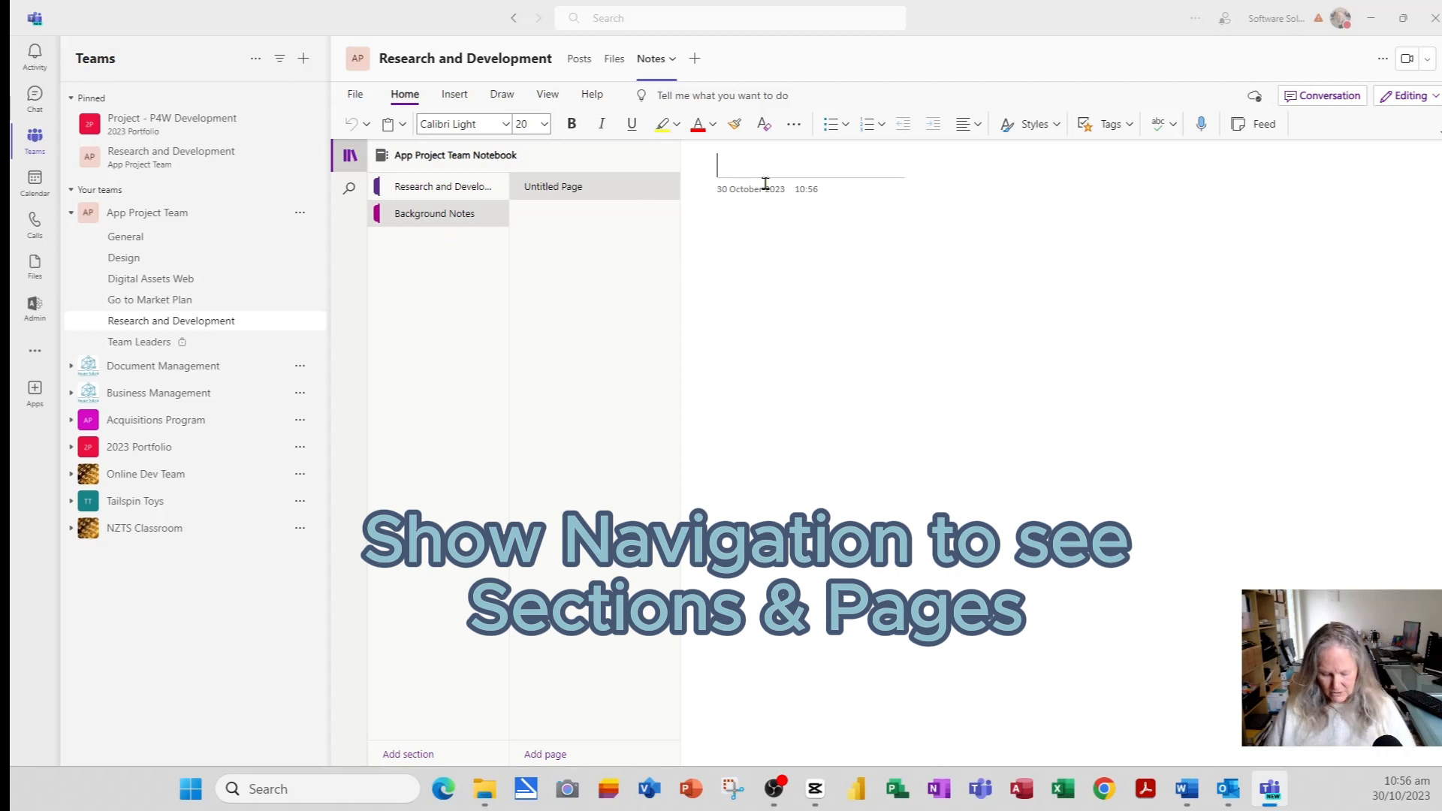
{"action": "type", "text": "October Notes"}
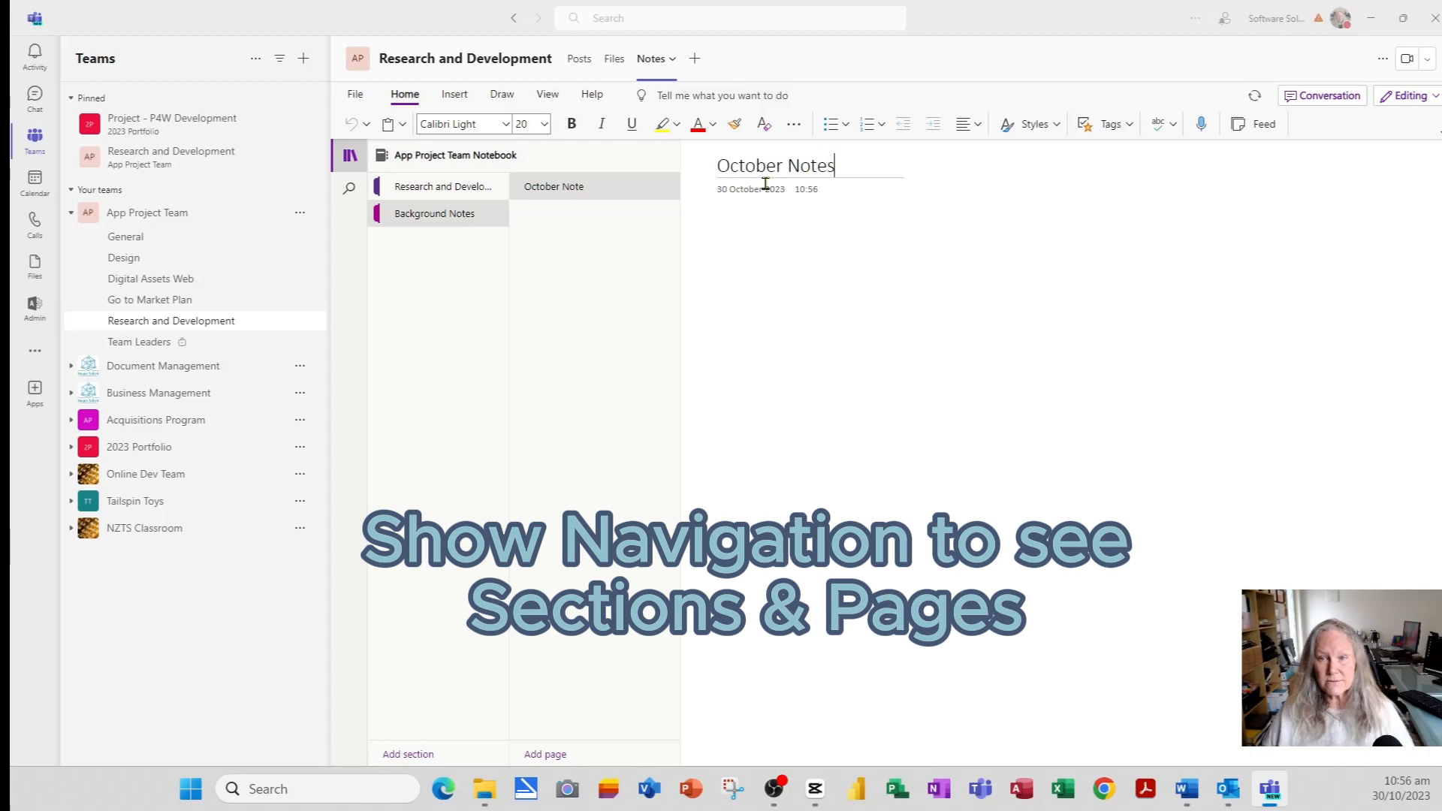
{"action": "left_click", "coordinate": [768, 244]}
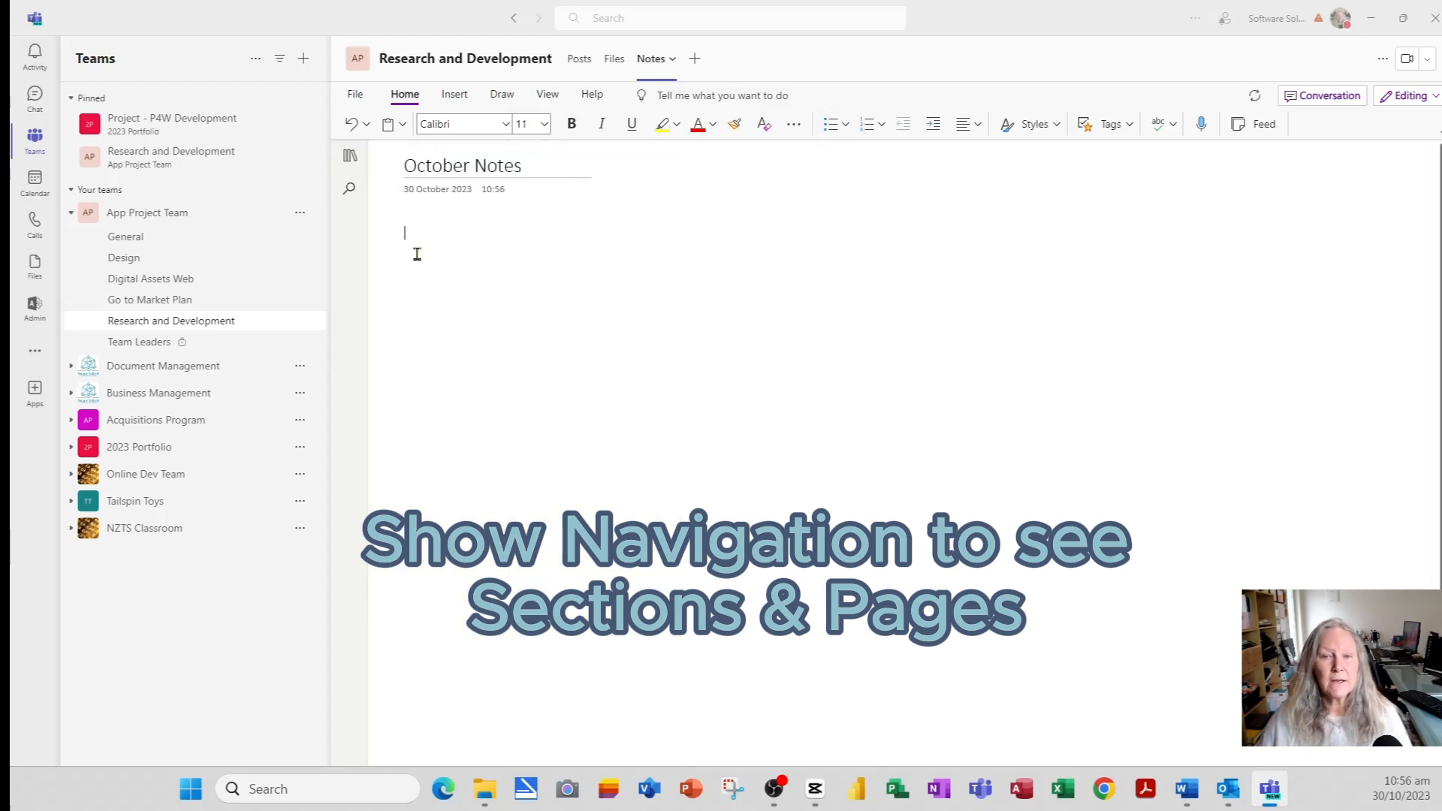
- Return to the Meeting Minutes page in Research and Development and show the Insert ribbon
{"action": "left_click", "coordinate": [350, 155]}
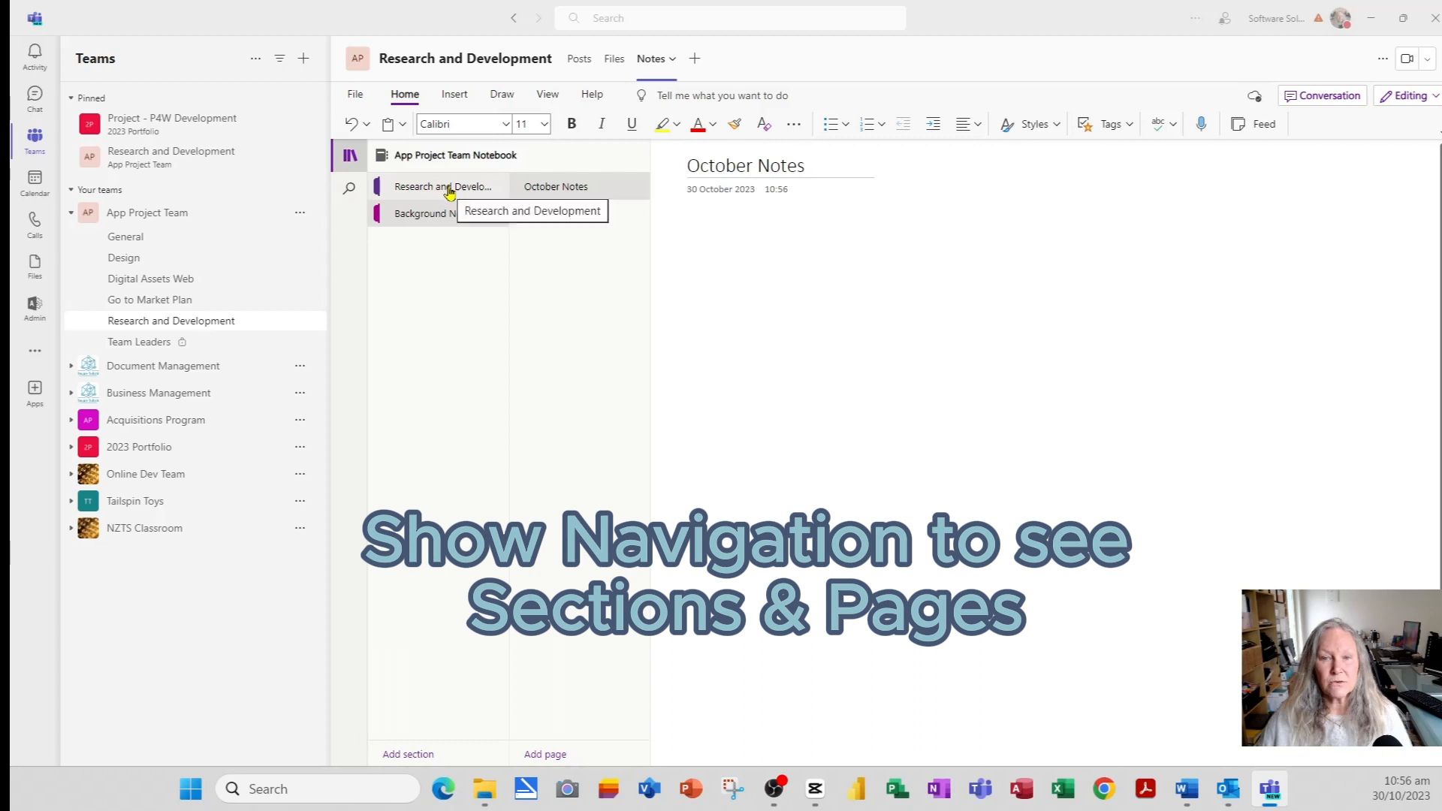
{"action": "left_click", "coordinate": [442, 213]}
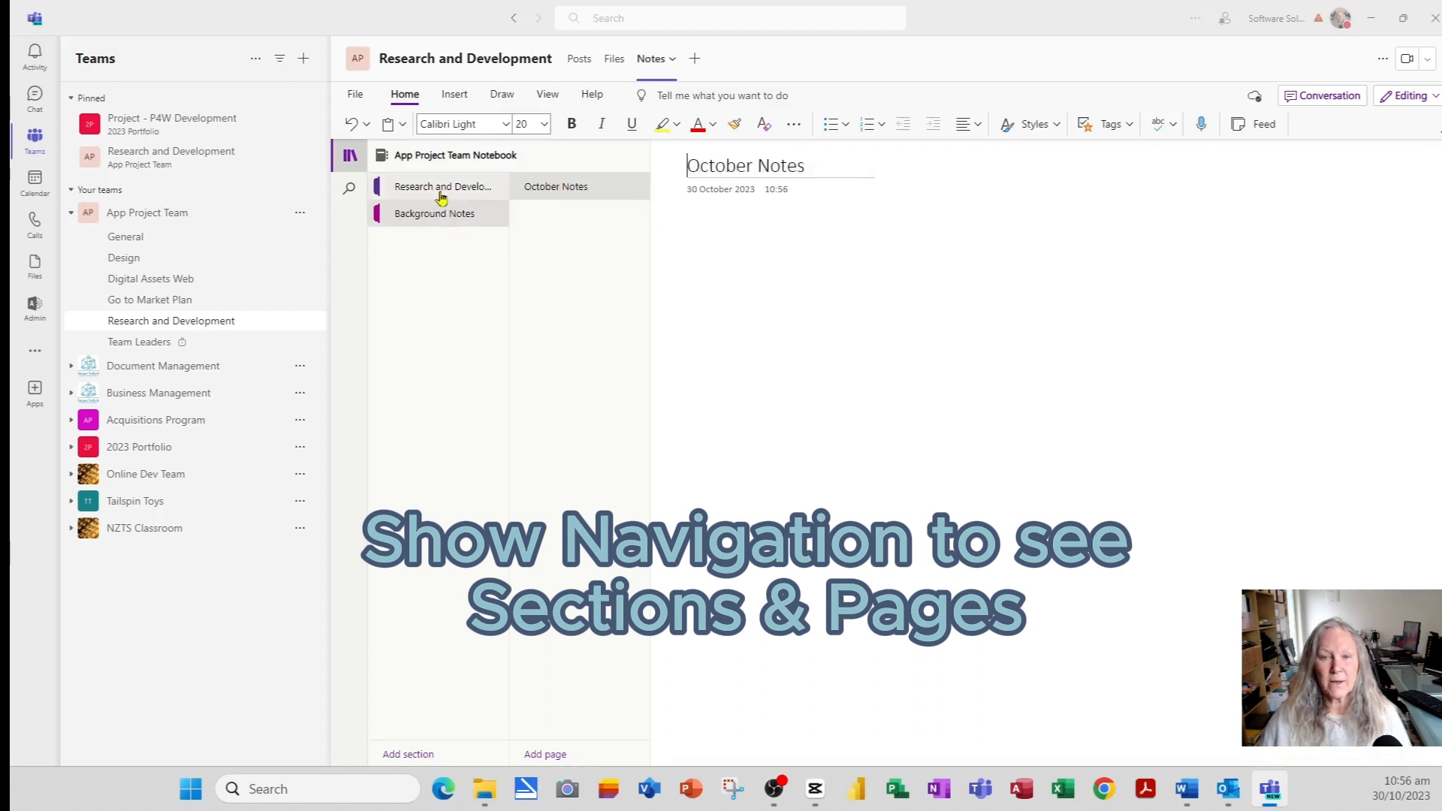
{"action": "left_click", "coordinate": [438, 196]}
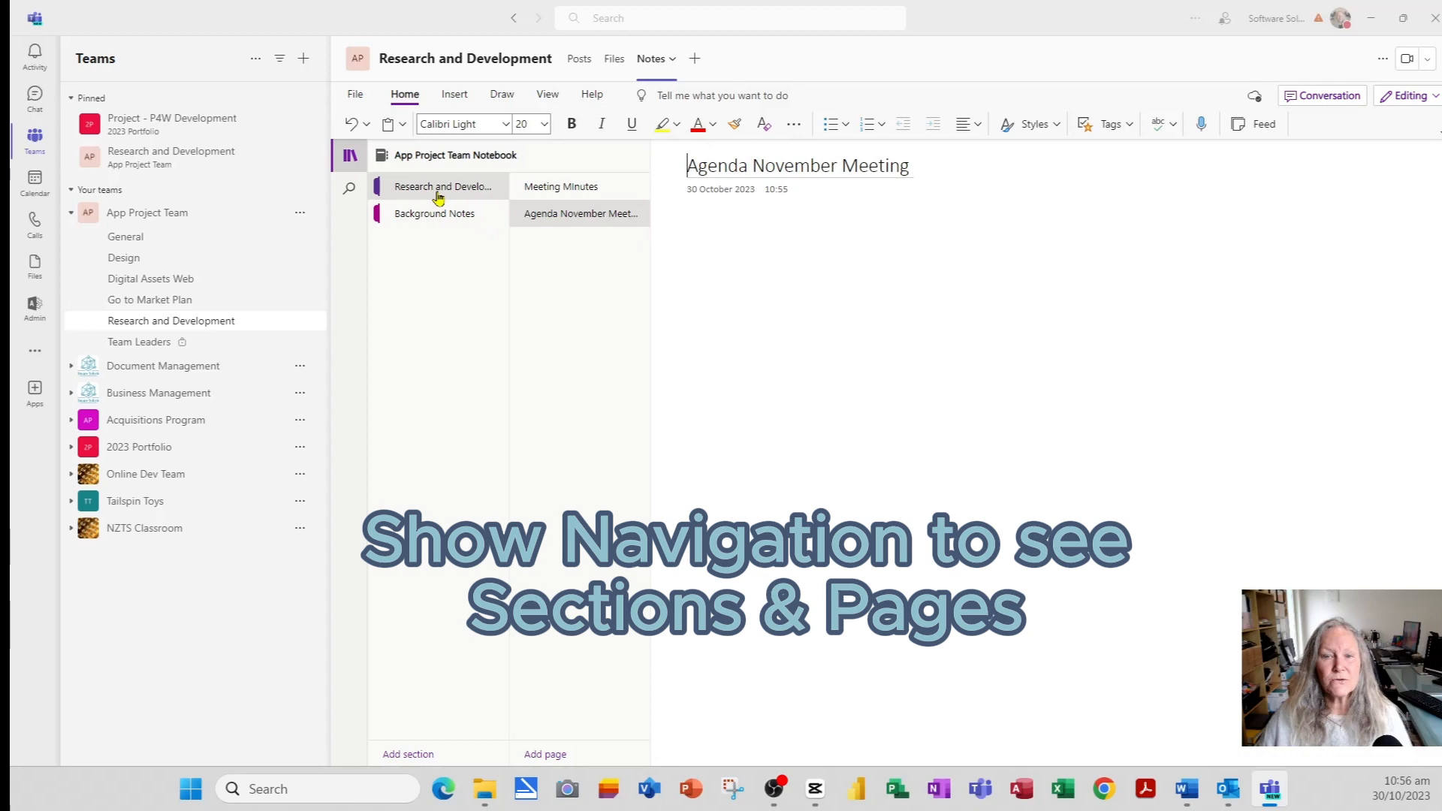
{"action": "left_click", "coordinate": [574, 187]}
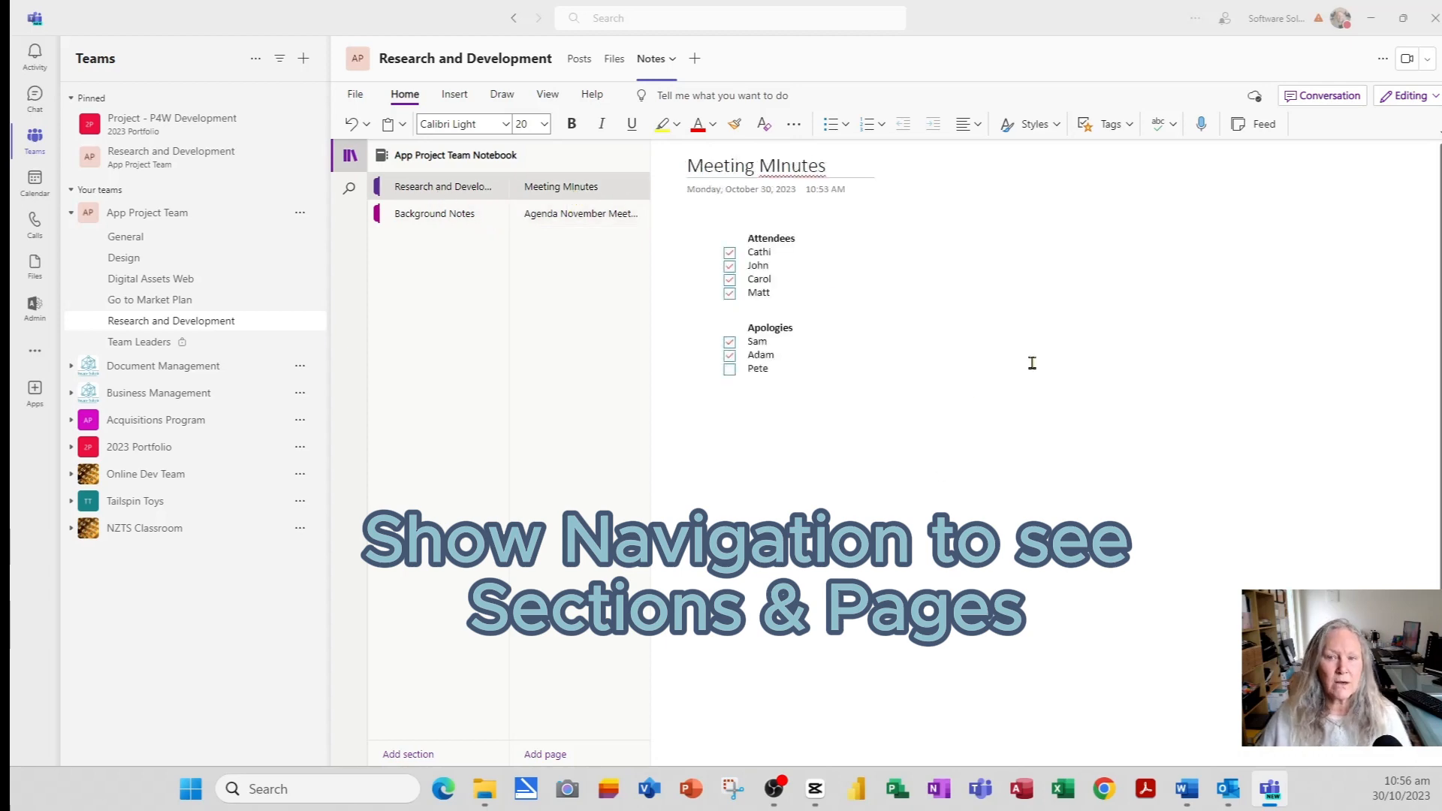
{"action": "left_click", "coordinate": [998, 269]}
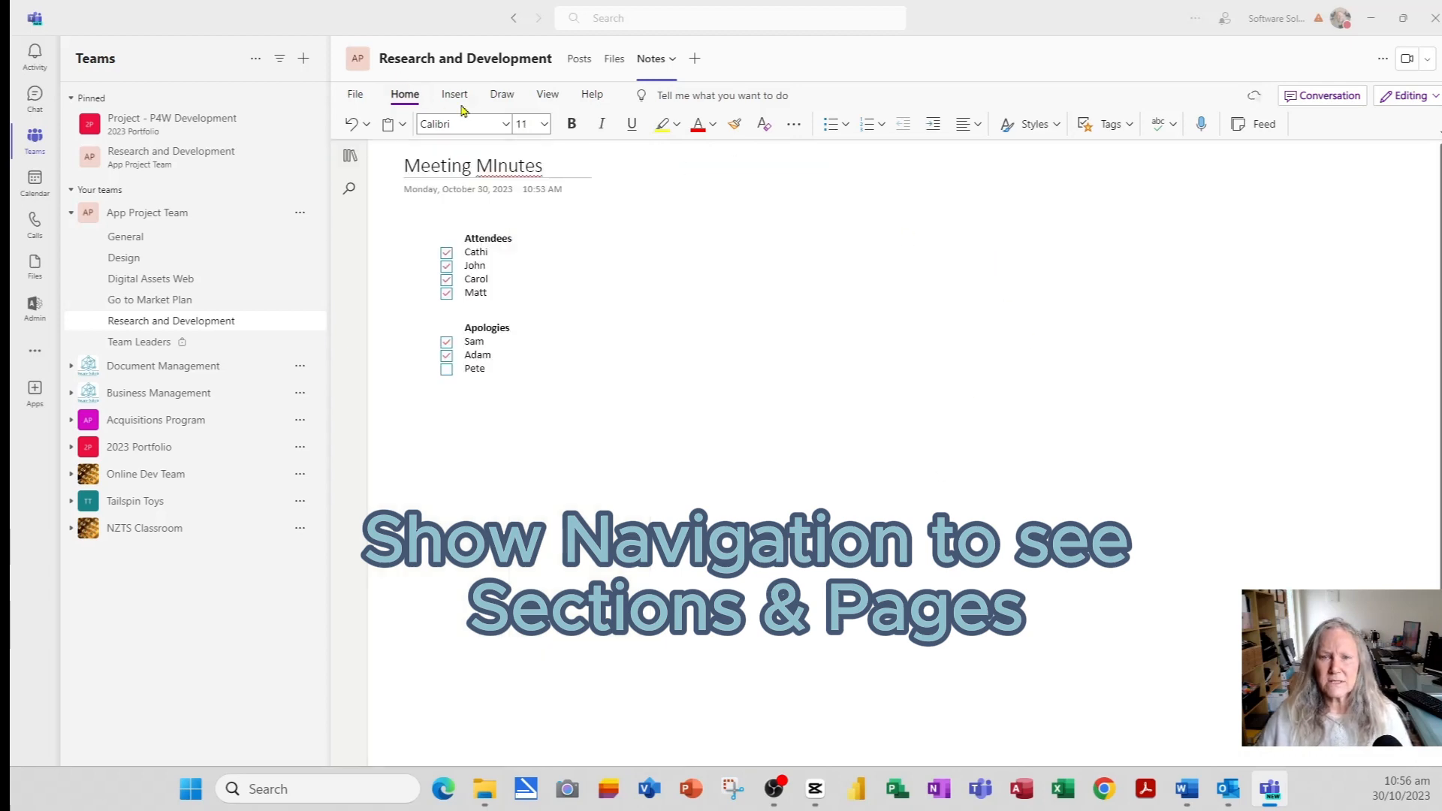
{"action": "left_click", "coordinate": [454, 96]}
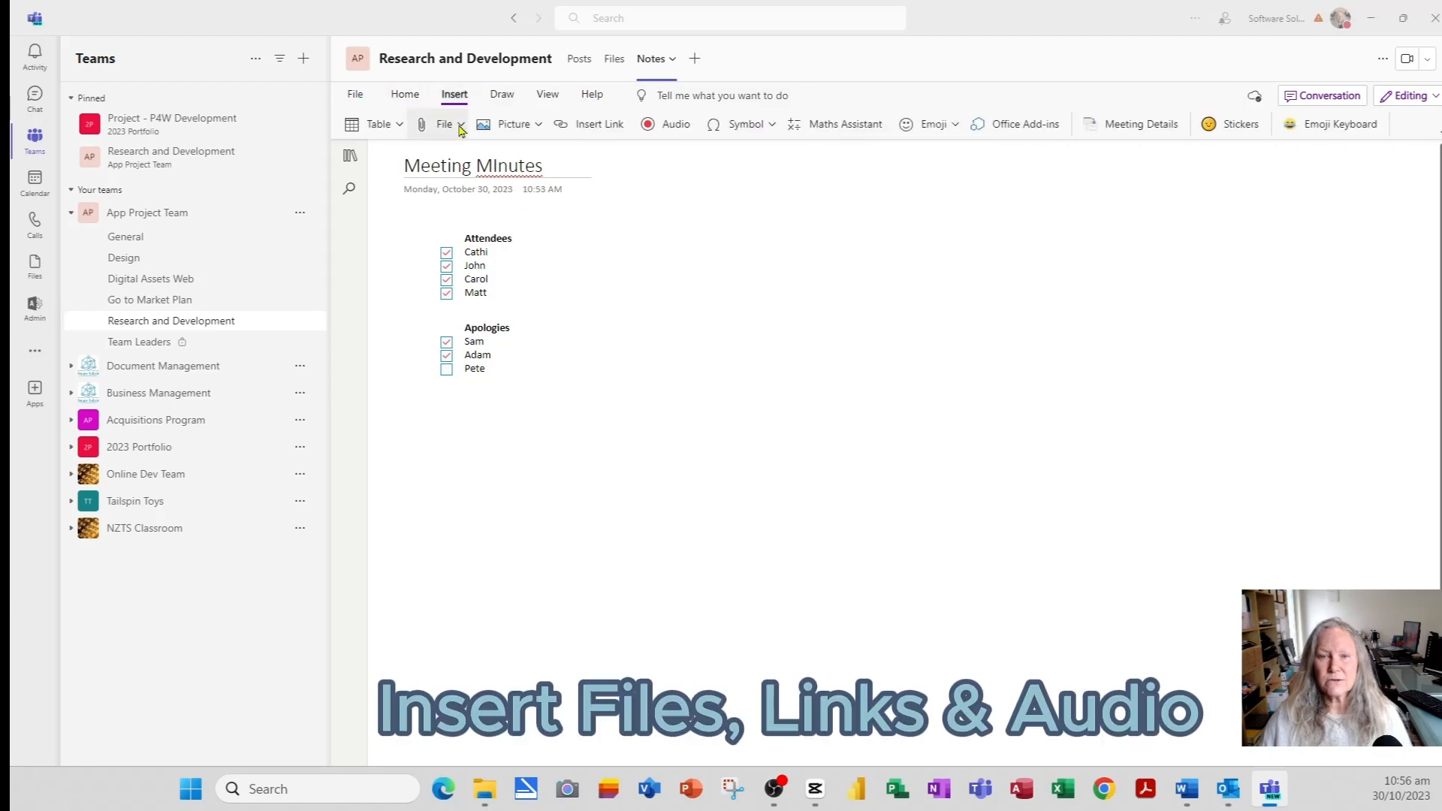
- Attach Business Trip.docx to the Meeting MInutes page as a file attachment icon
{"action": "left_click", "coordinate": [460, 126]}
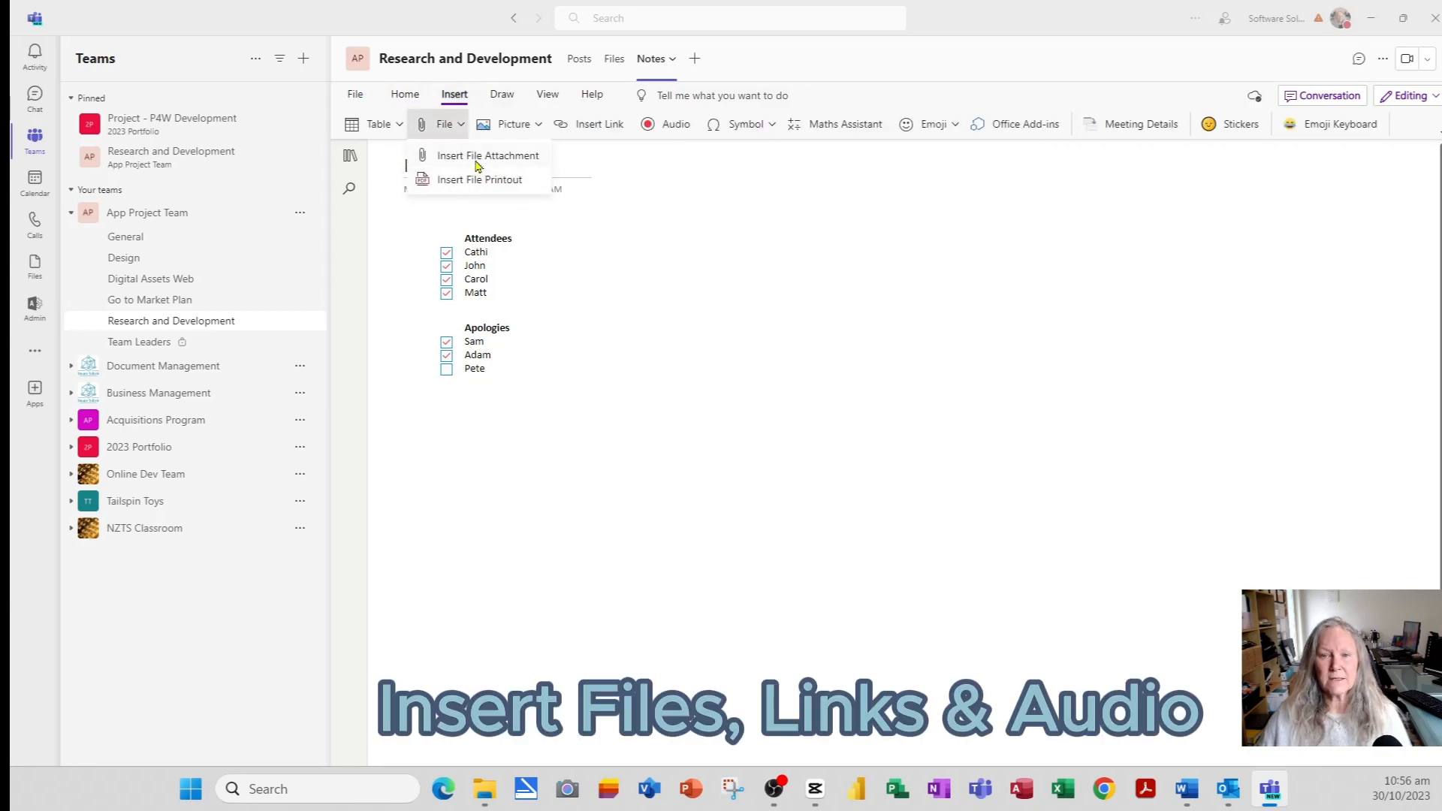
{"action": "left_click", "coordinate": [478, 156]}
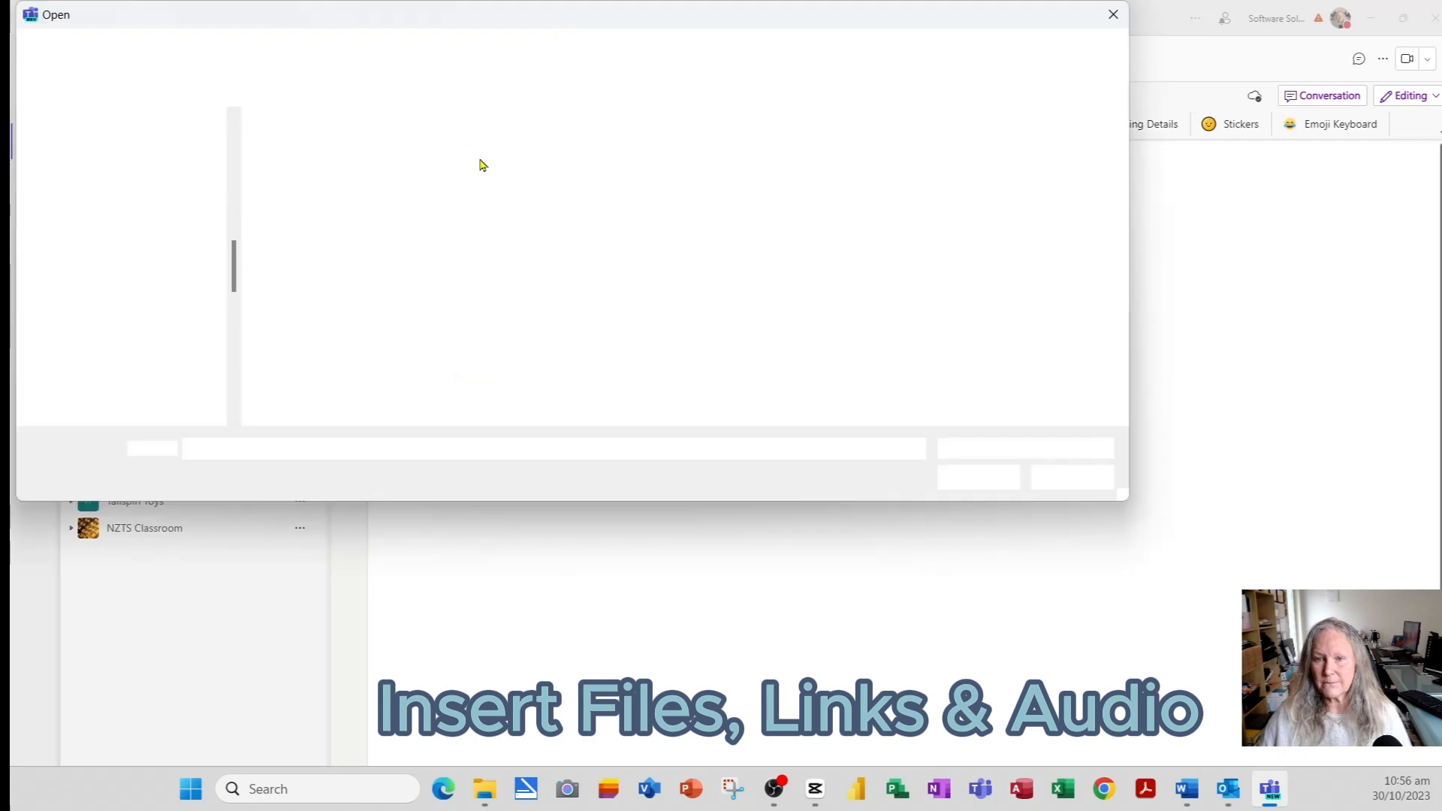
{"action": "left_click", "coordinate": [362, 147]}
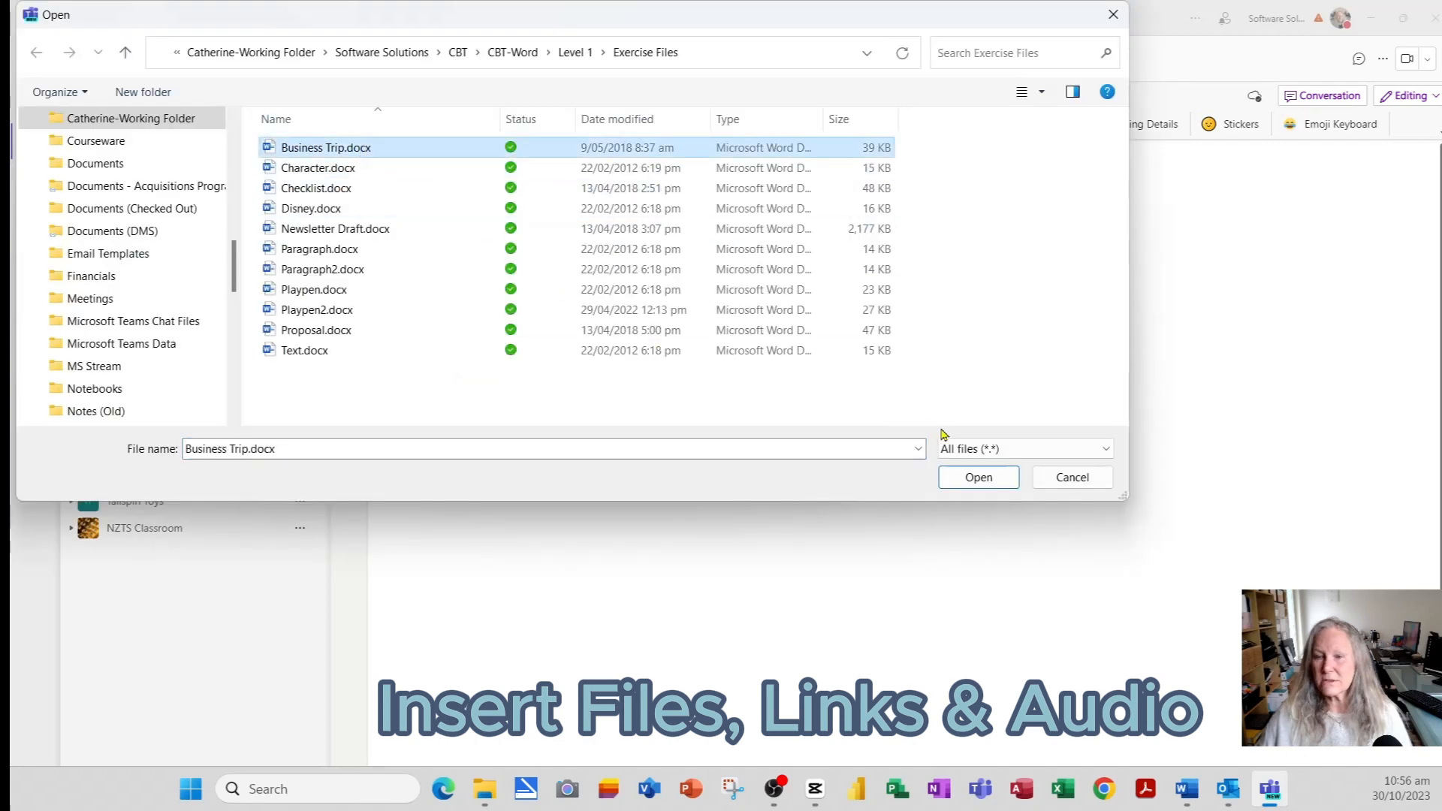
{"action": "left_click", "coordinate": [978, 478]}
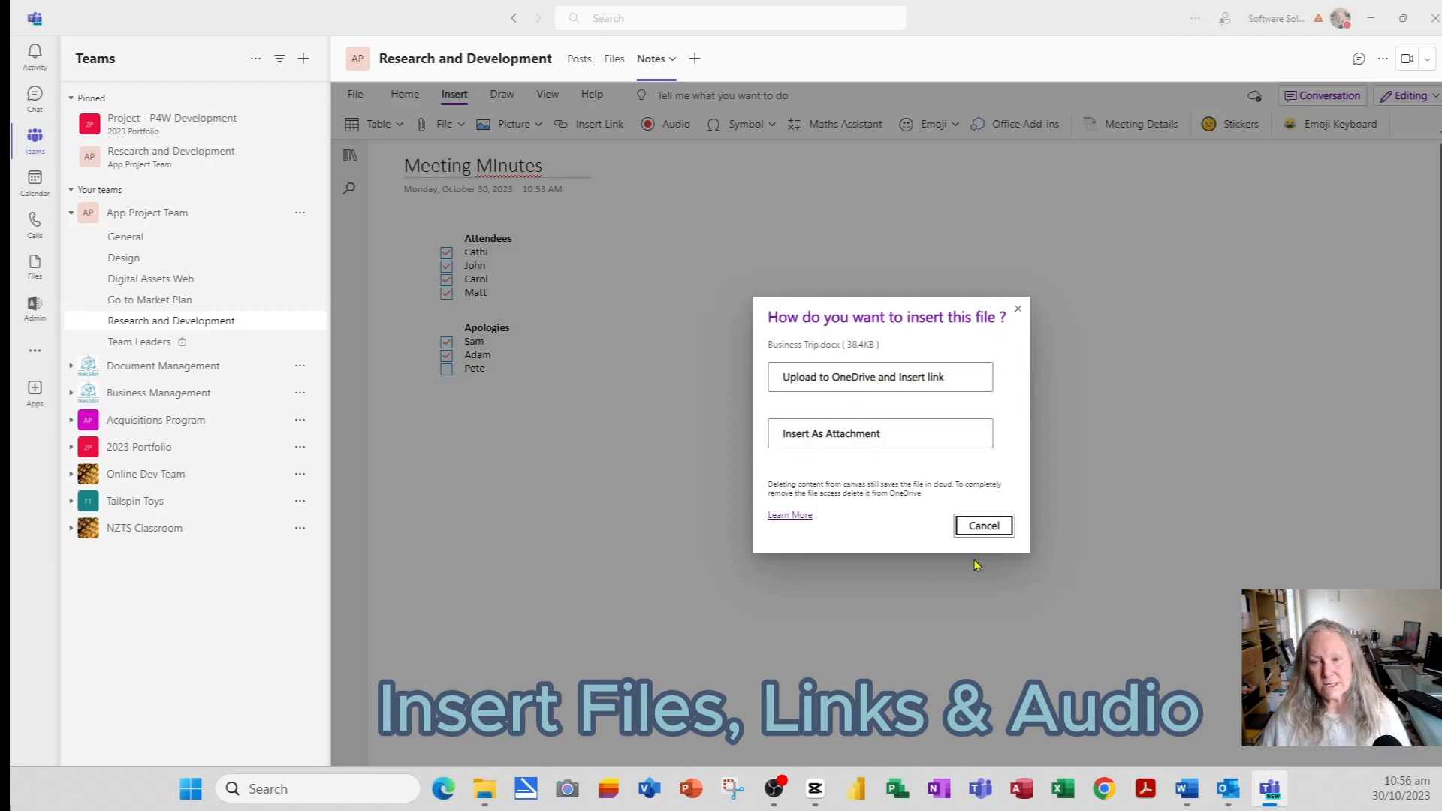
{"action": "left_click", "coordinate": [870, 442]}
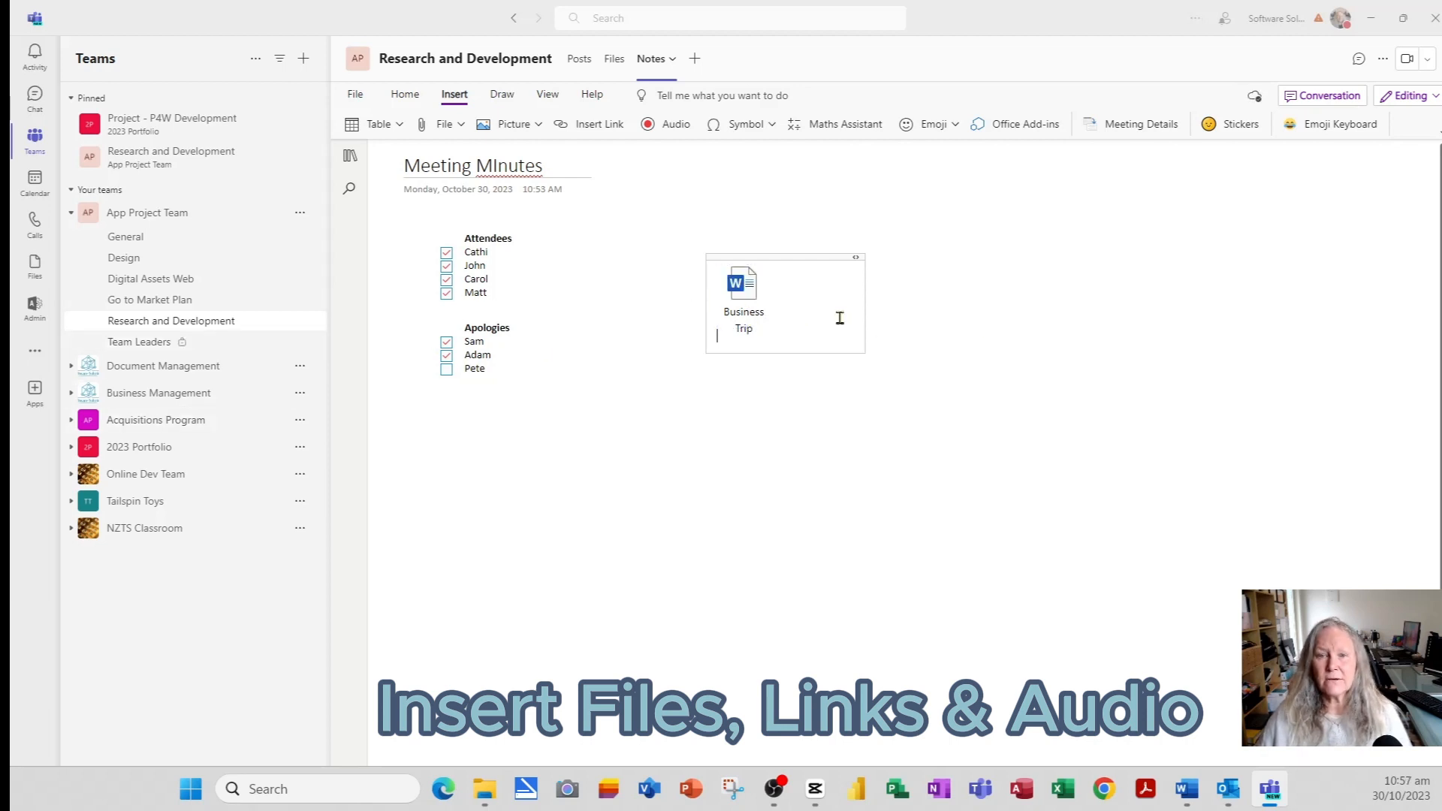
{"action": "left_click", "coordinate": [697, 410]}
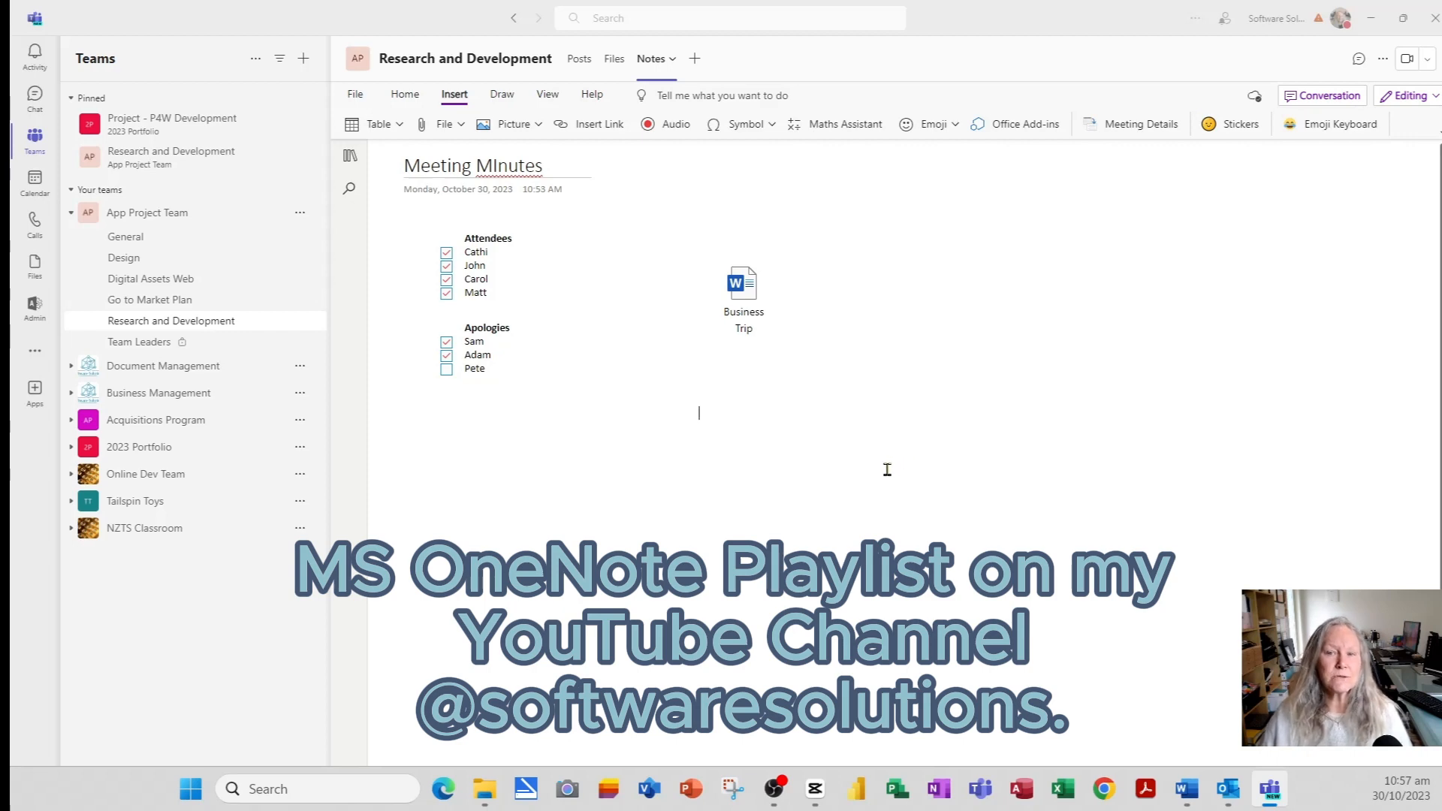
- Switch to the Draw ribbon, then open the Notes tab's options menu
{"action": "left_click", "coordinate": [501, 95]}
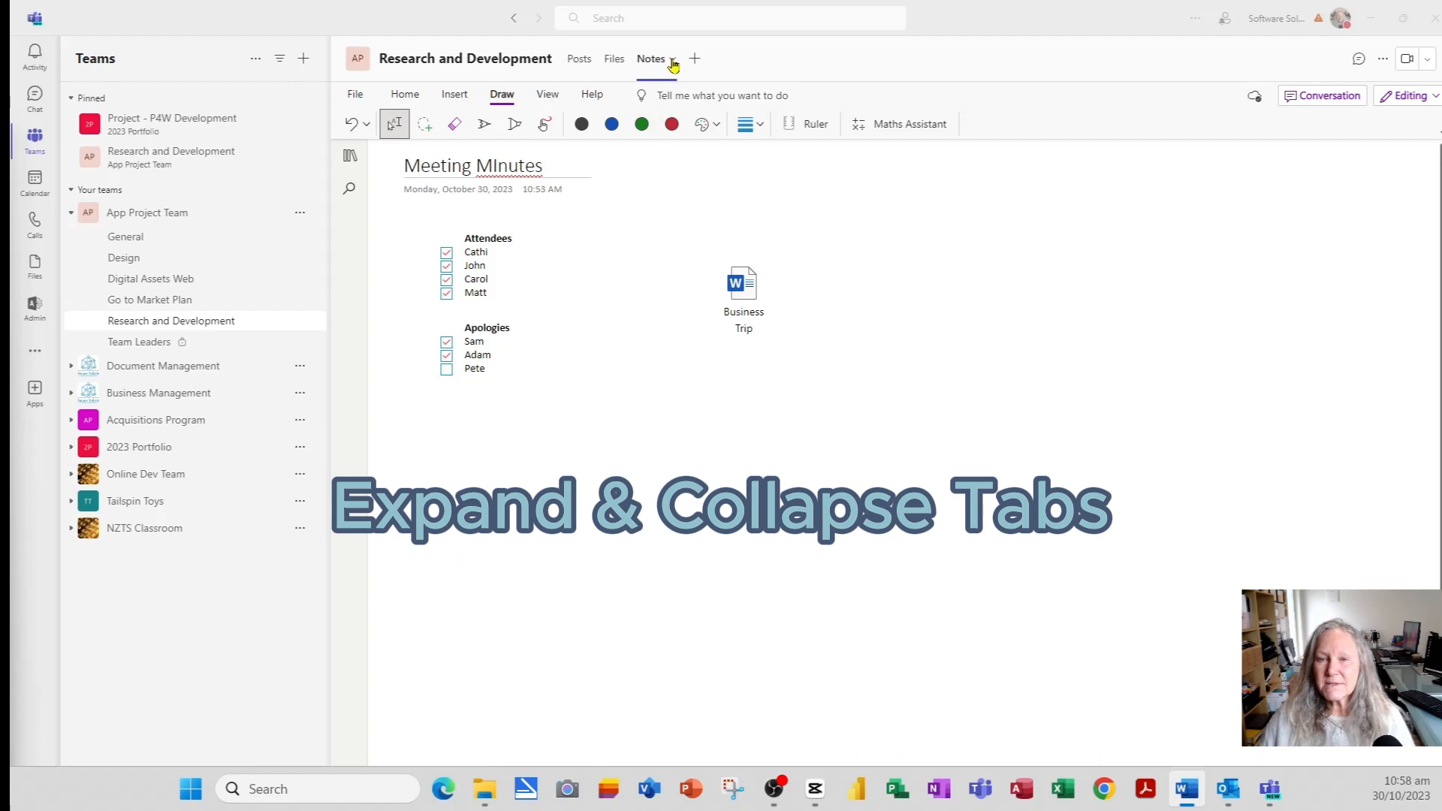
{"action": "left_click", "coordinate": [672, 60]}
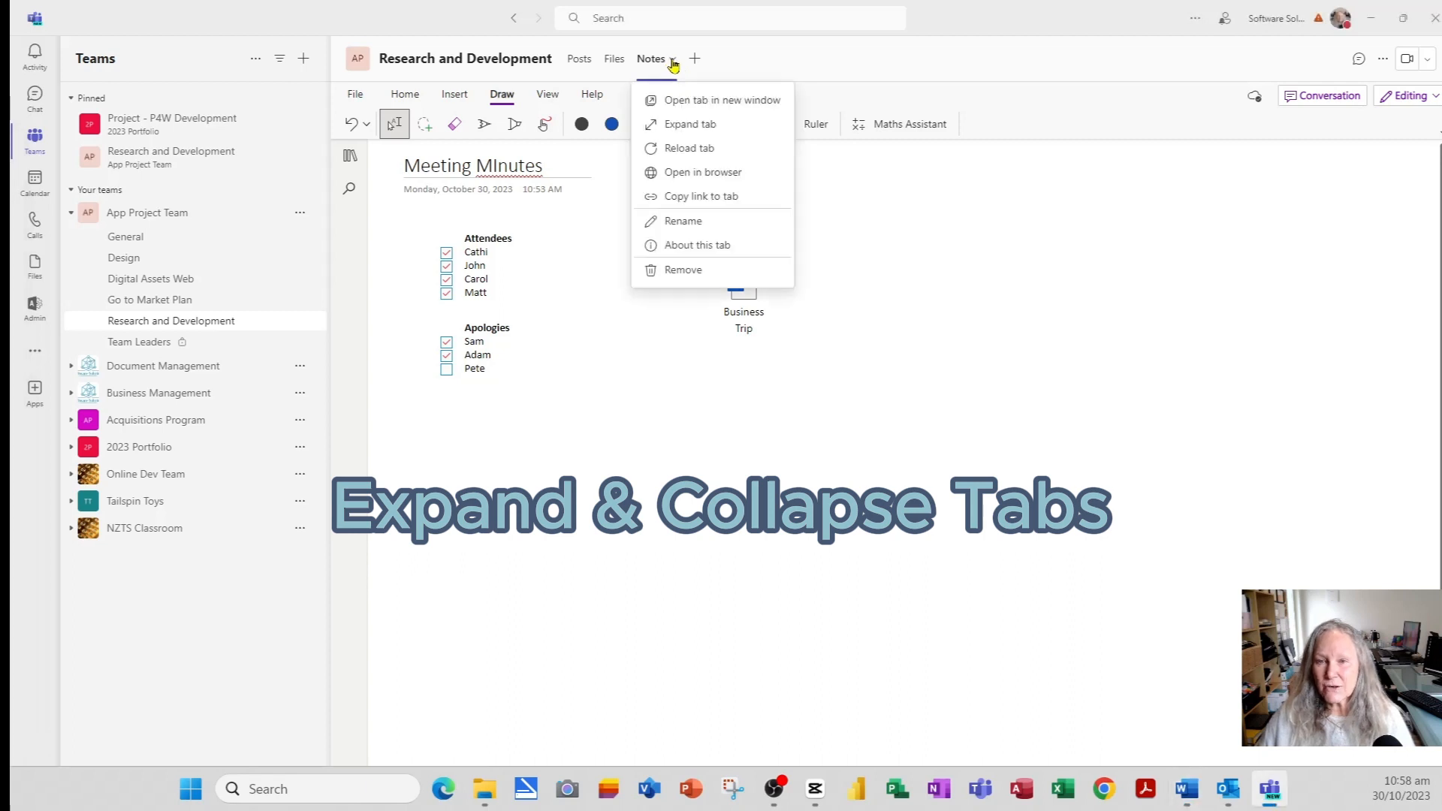
- Expand the Notes tab to the full window, collapse it back, and reopen its menu
{"action": "left_click", "coordinate": [691, 126]}
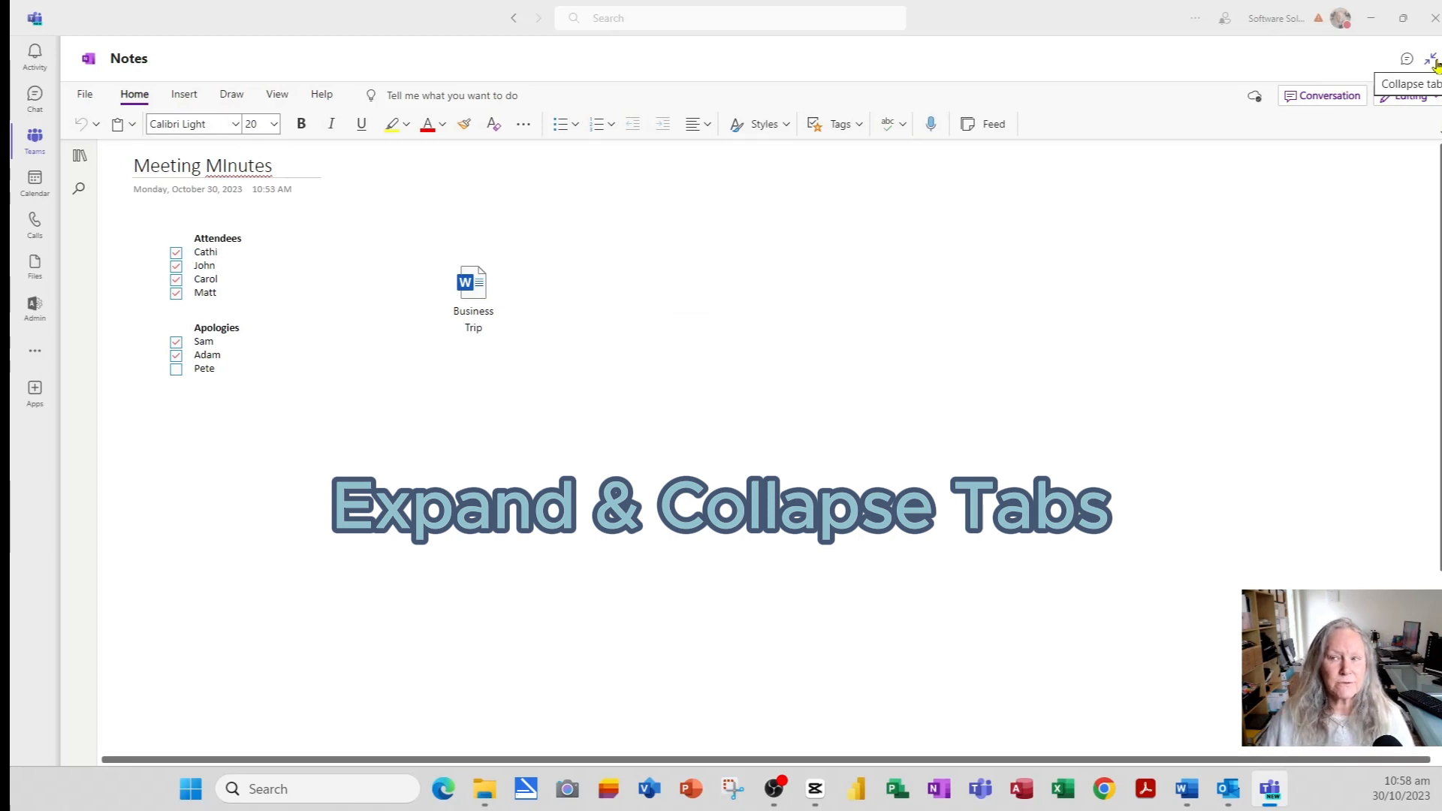
{"action": "left_click", "coordinate": [1430, 60]}
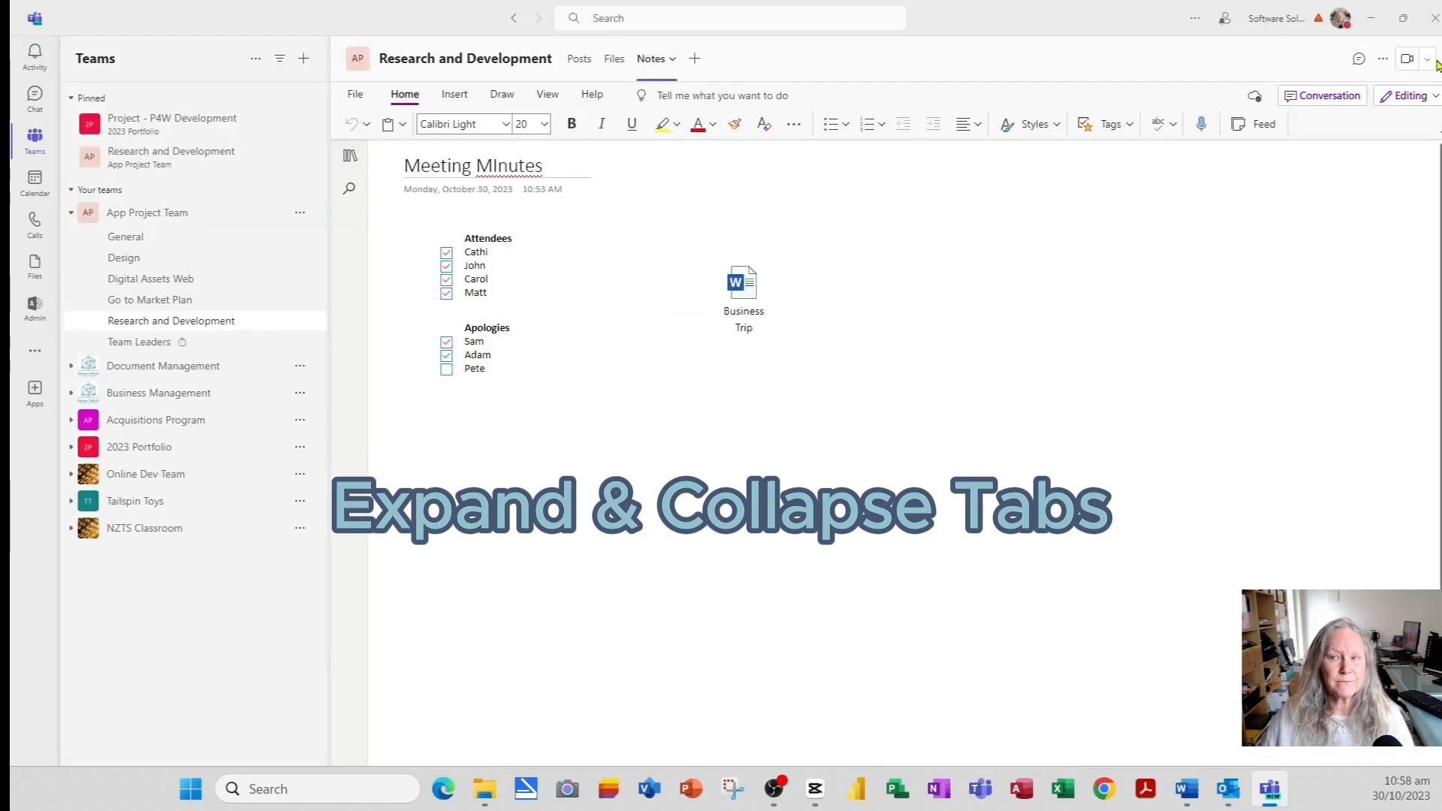
{"action": "left_click", "coordinate": [671, 61]}
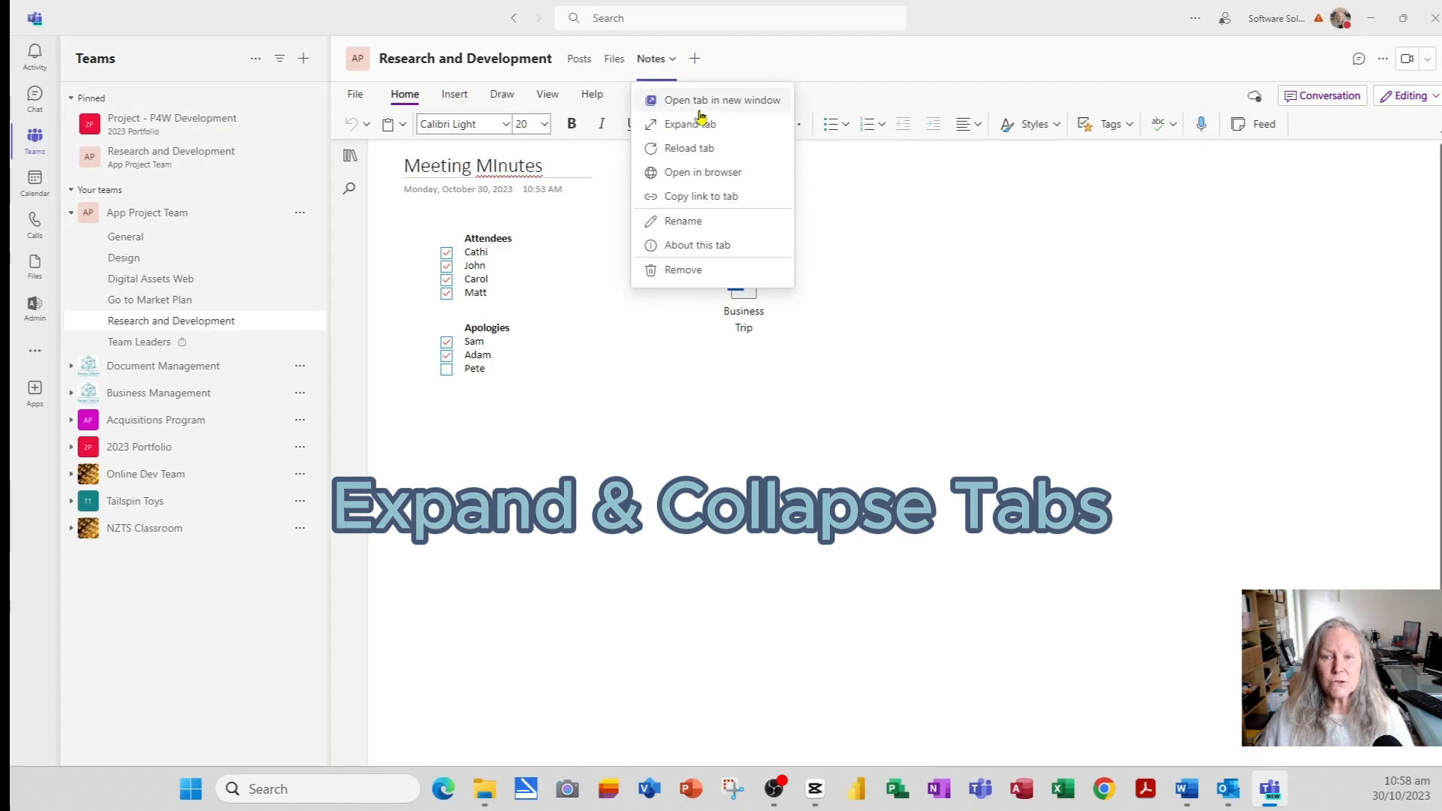
- Remove the Notes tab from the Research and Development channel and confirm
{"action": "left_click", "coordinate": [683, 271]}
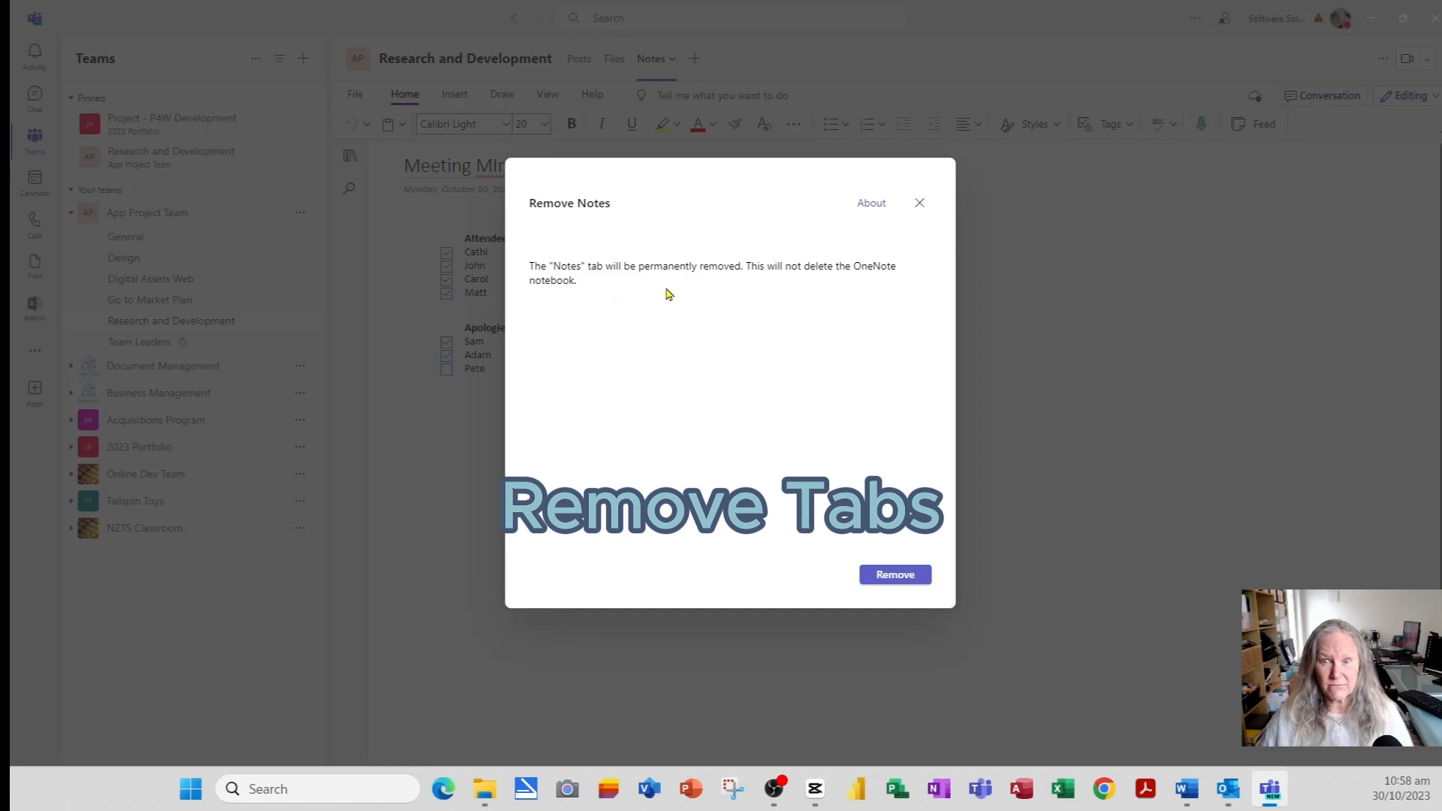
{"action": "left_click", "coordinate": [904, 579]}
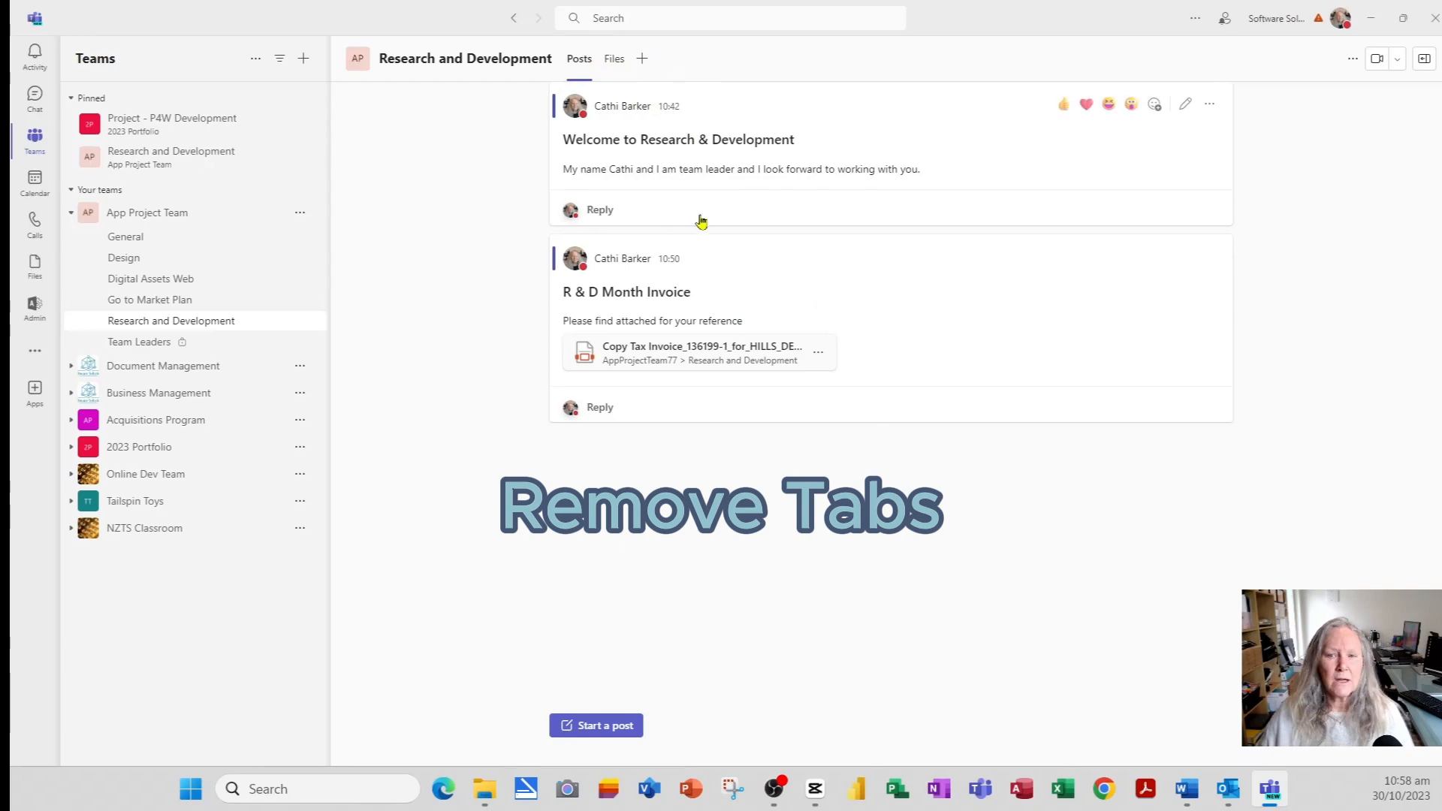
- Add a PDF tab showing the tax invoice from App Project Team > Research and Development
{"action": "left_click", "coordinate": [643, 60]}
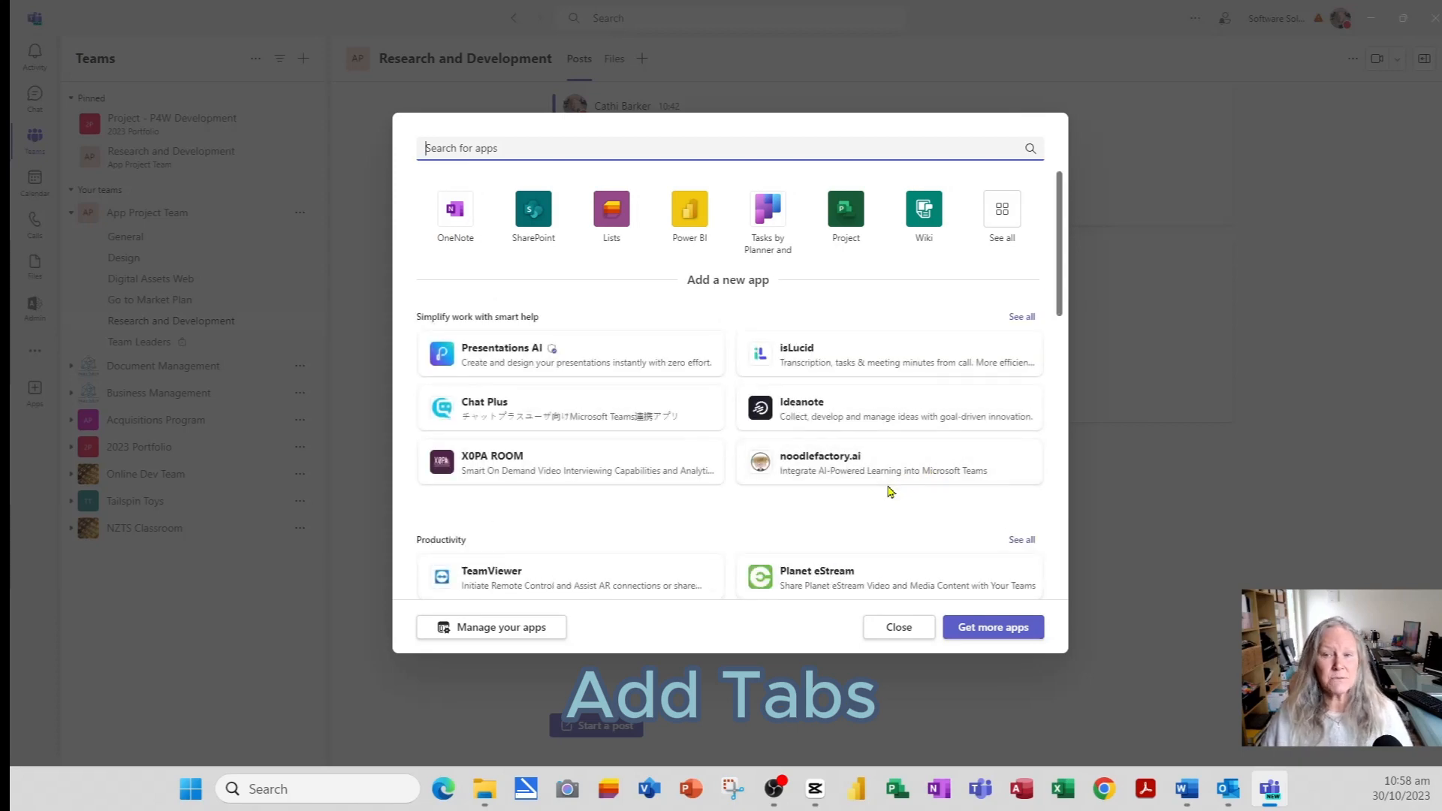
{"action": "left_click", "coordinate": [1005, 212]}
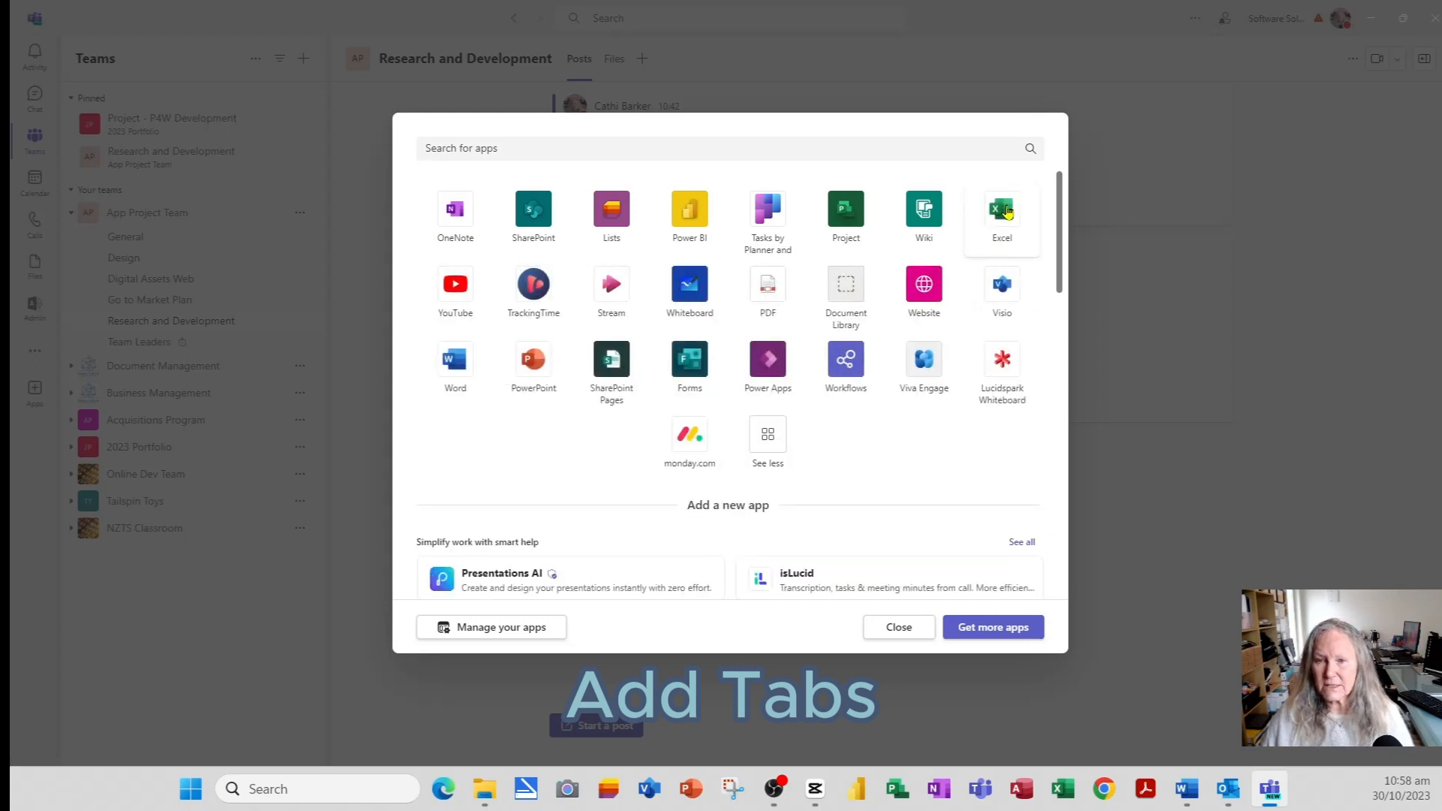
{"action": "left_click", "coordinate": [776, 293]}
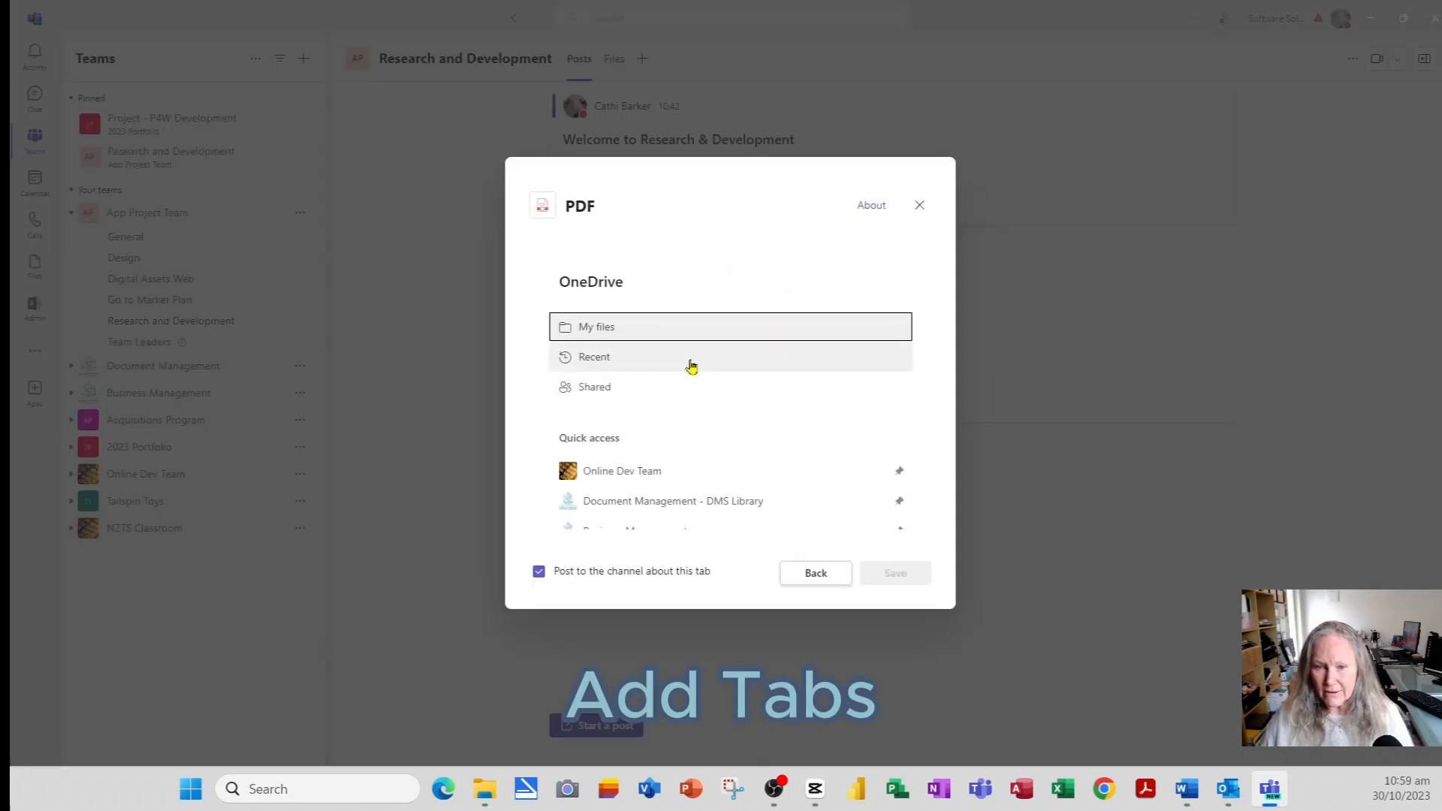
{"action": "scroll", "coordinate": [690, 365], "scroll_direction": "down", "scroll_amount": 2}
{"action": "scroll", "coordinate": [694, 368], "scroll_direction": "down", "scroll_amount": 2}
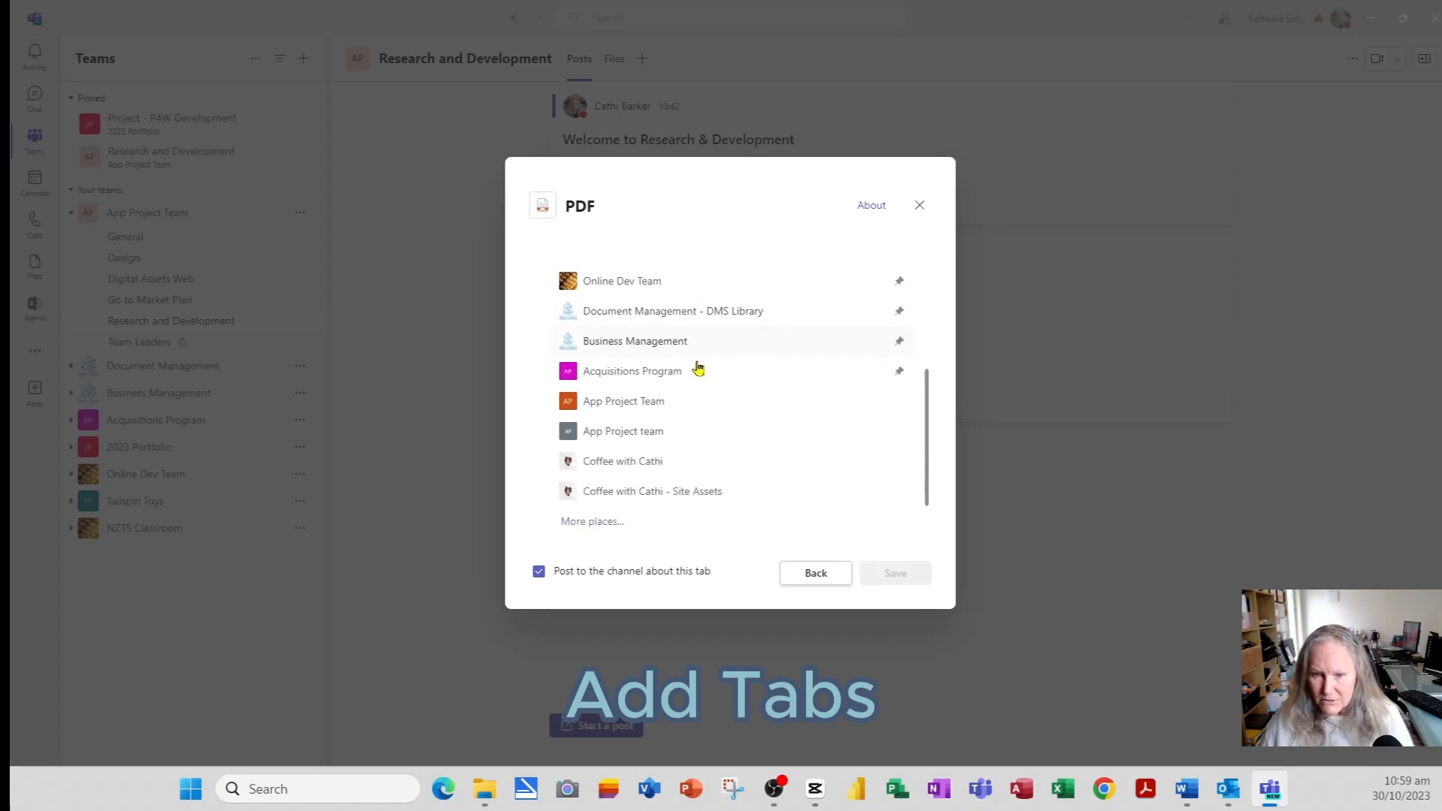
{"action": "left_click", "coordinate": [618, 399]}
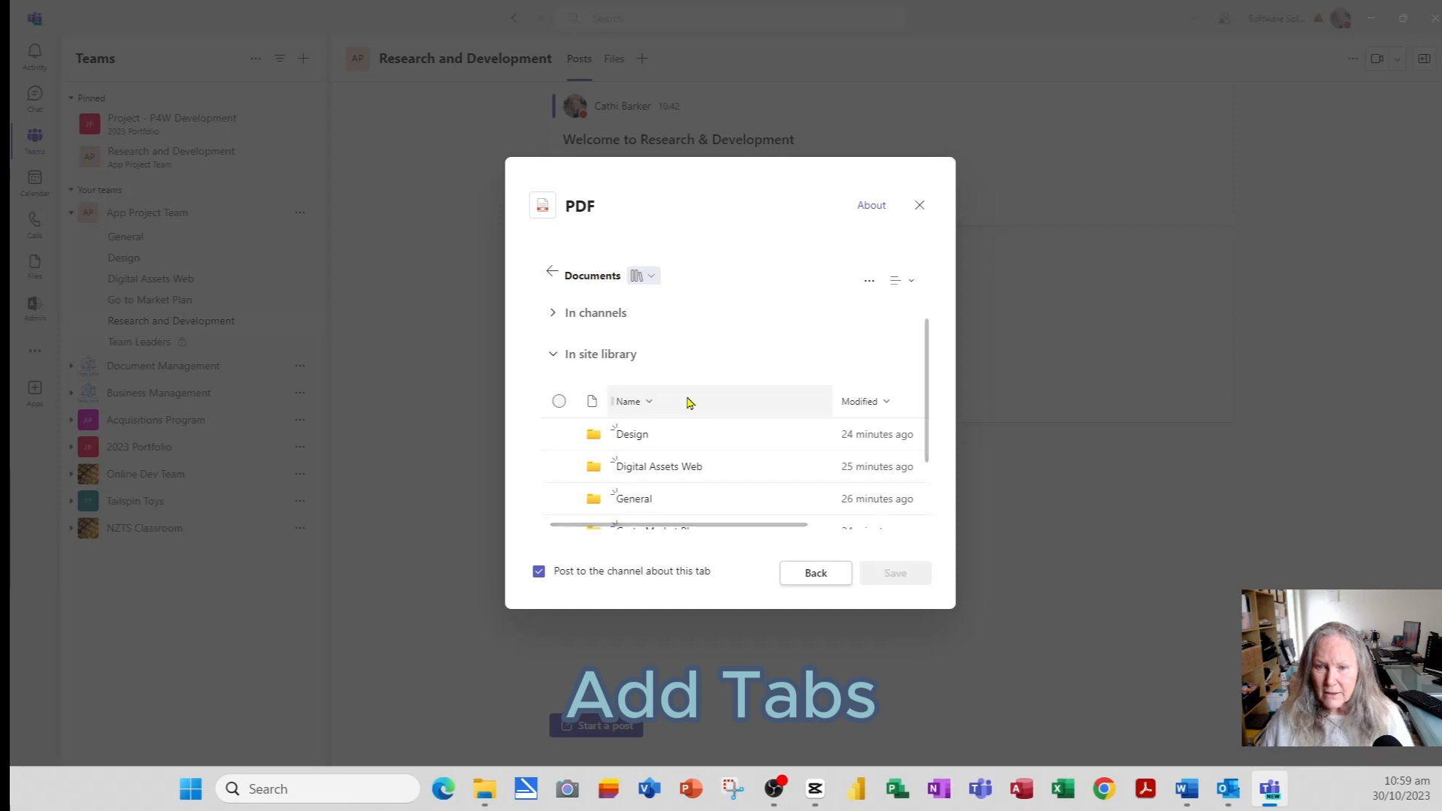
{"action": "scroll", "coordinate": [687, 400], "scroll_direction": "down", "scroll_amount": 1}
{"action": "scroll", "coordinate": [693, 402], "scroll_direction": "down", "scroll_amount": 1}
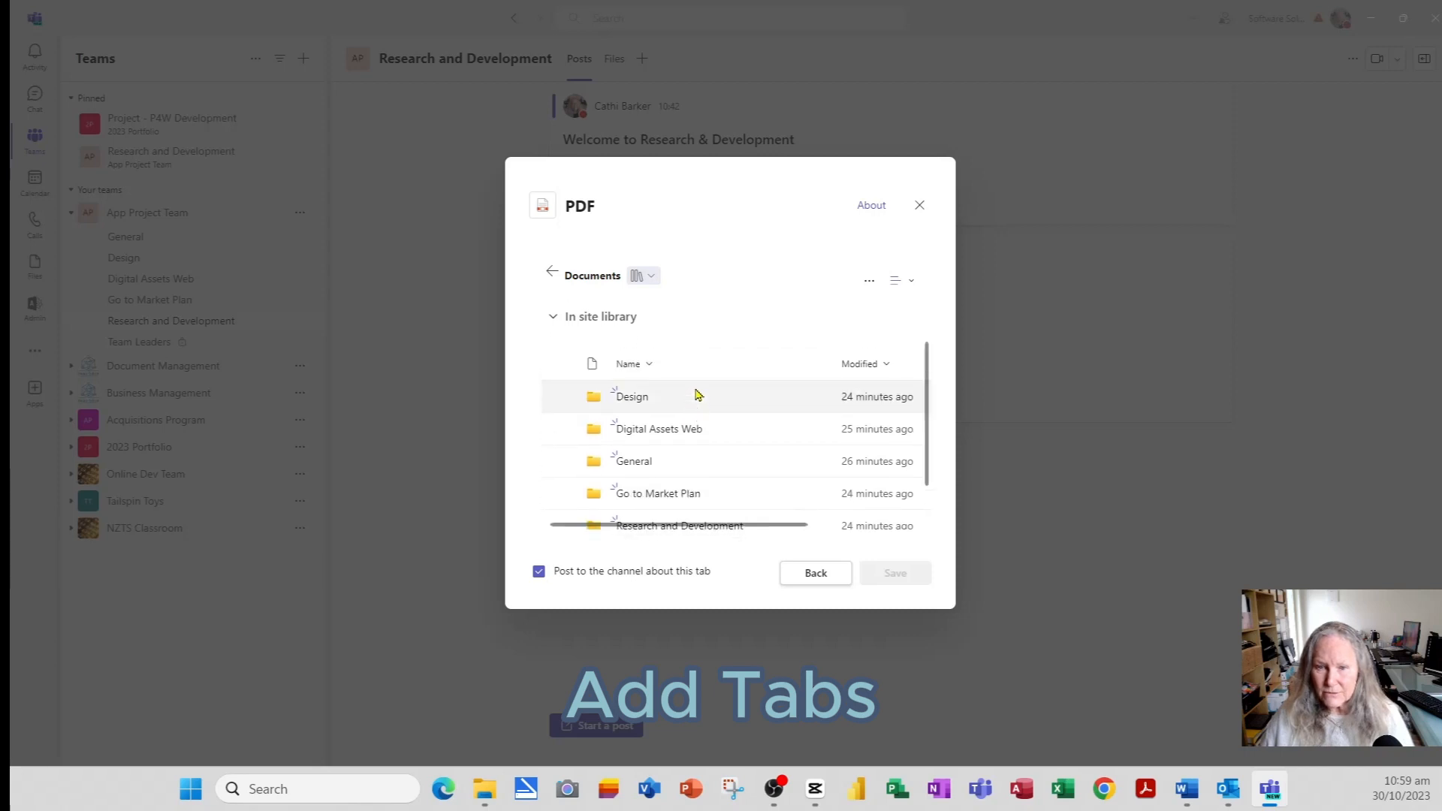
{"action": "left_click", "coordinate": [689, 524]}
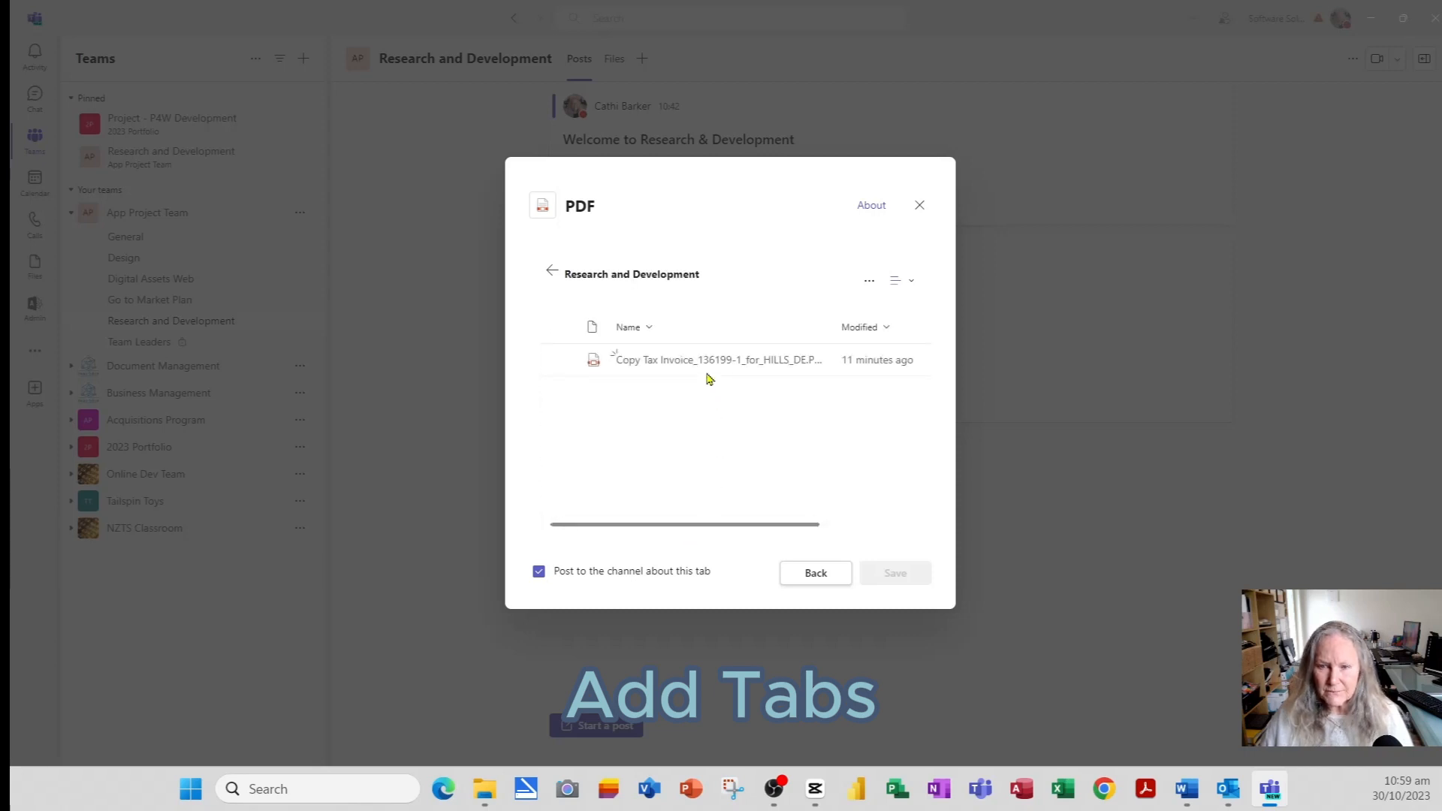
{"action": "left_click", "coordinate": [559, 360]}
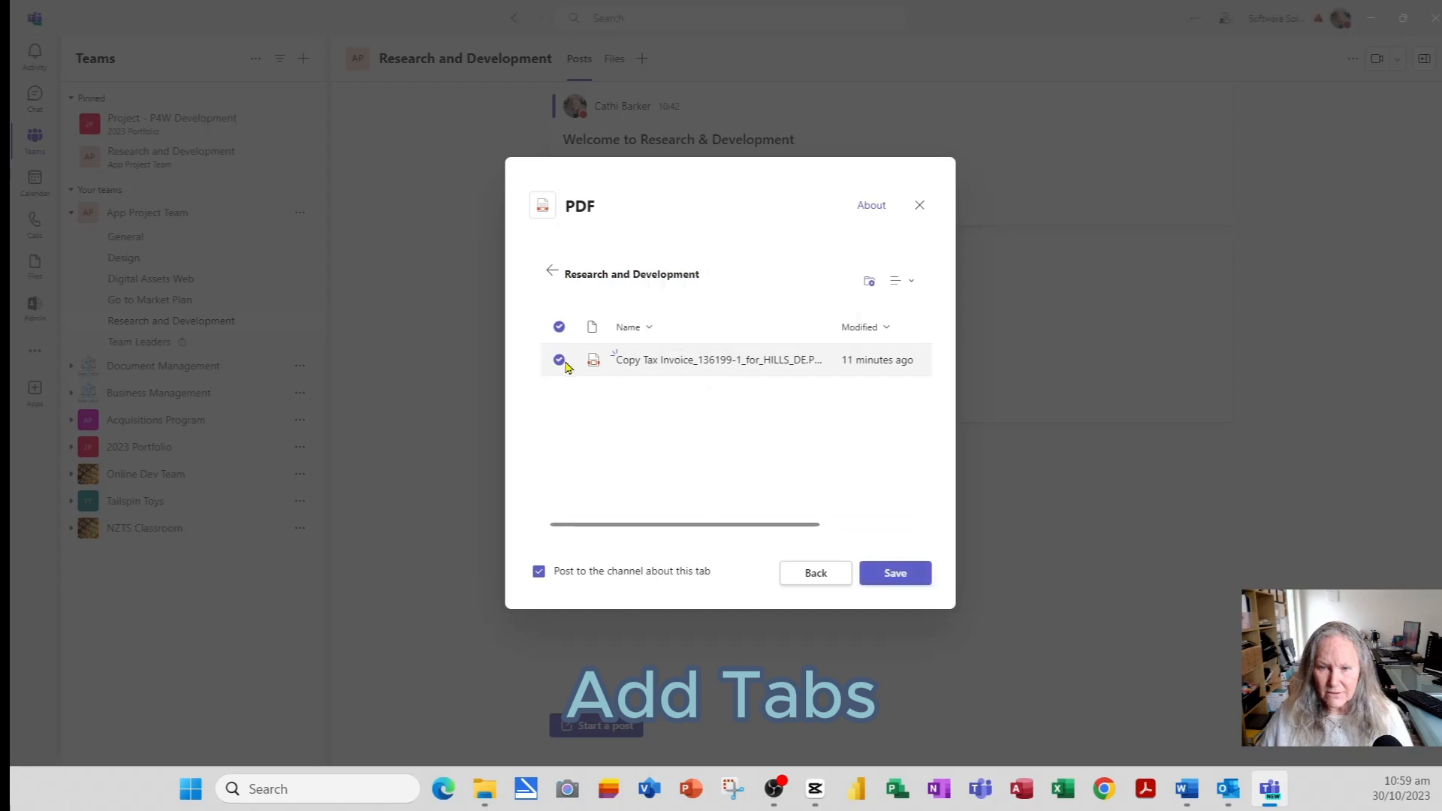
{"action": "left_click", "coordinate": [894, 578]}
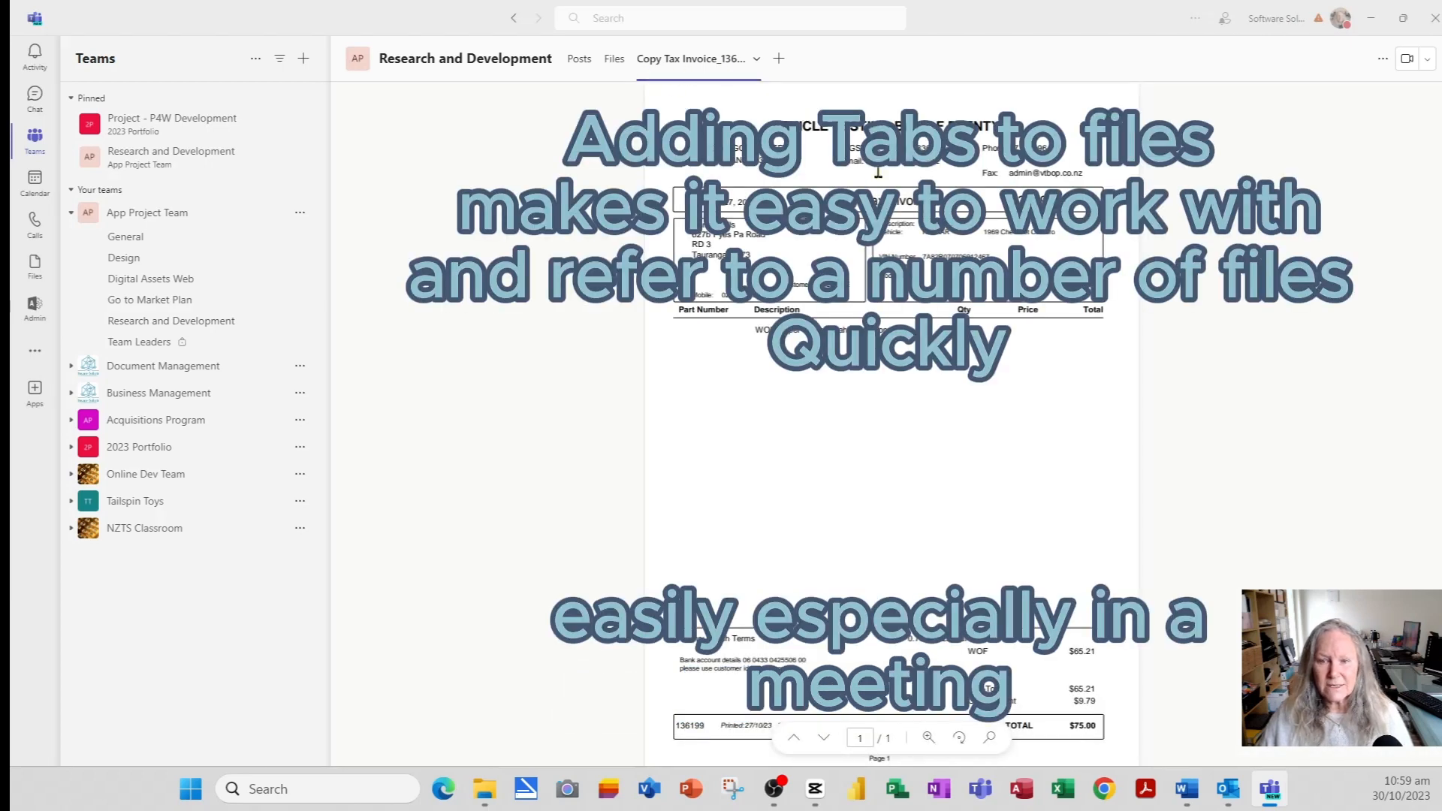
- View the channel's Files, then bring up the app picker for a new tab
{"action": "left_click", "coordinate": [614, 59]}
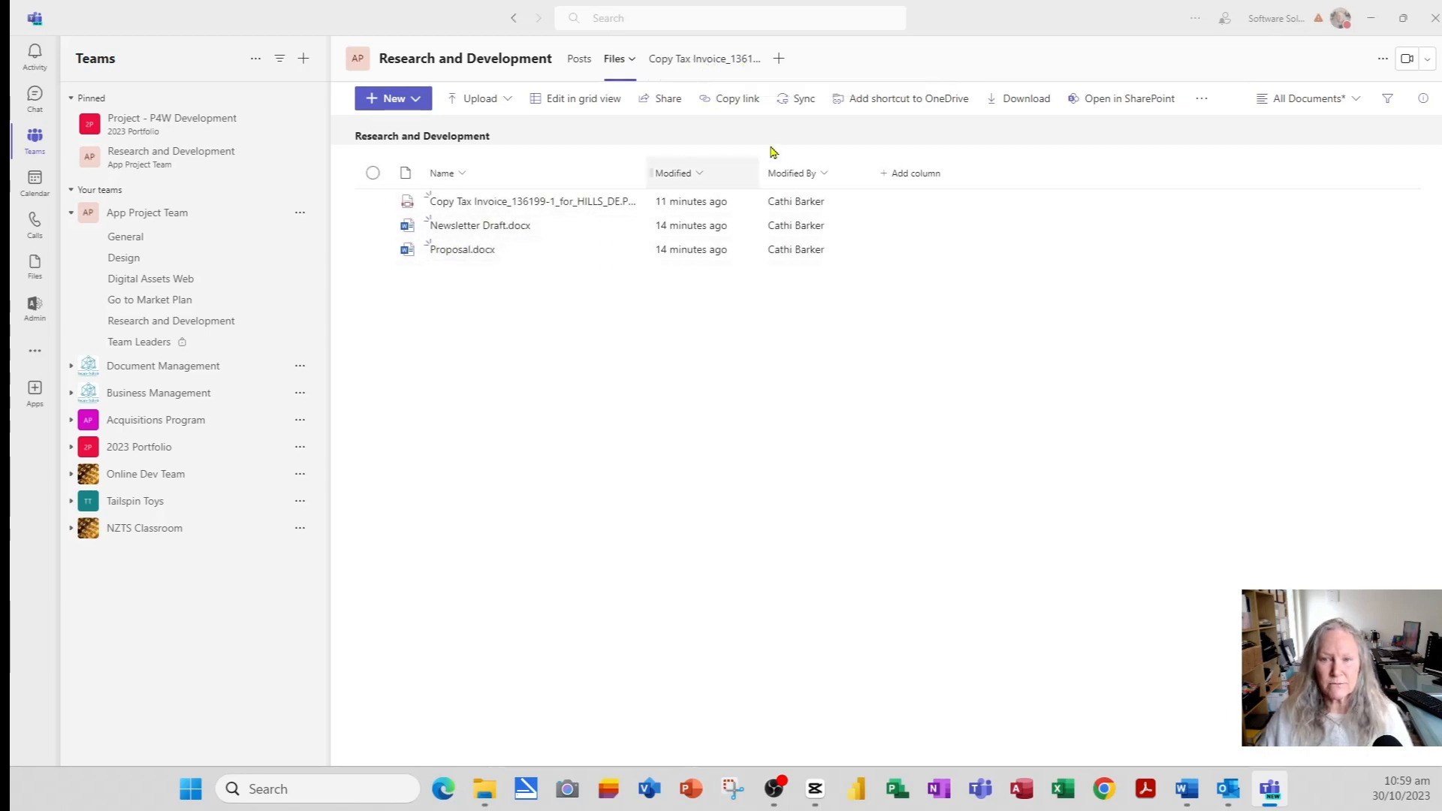
{"action": "left_click", "coordinate": [780, 61]}
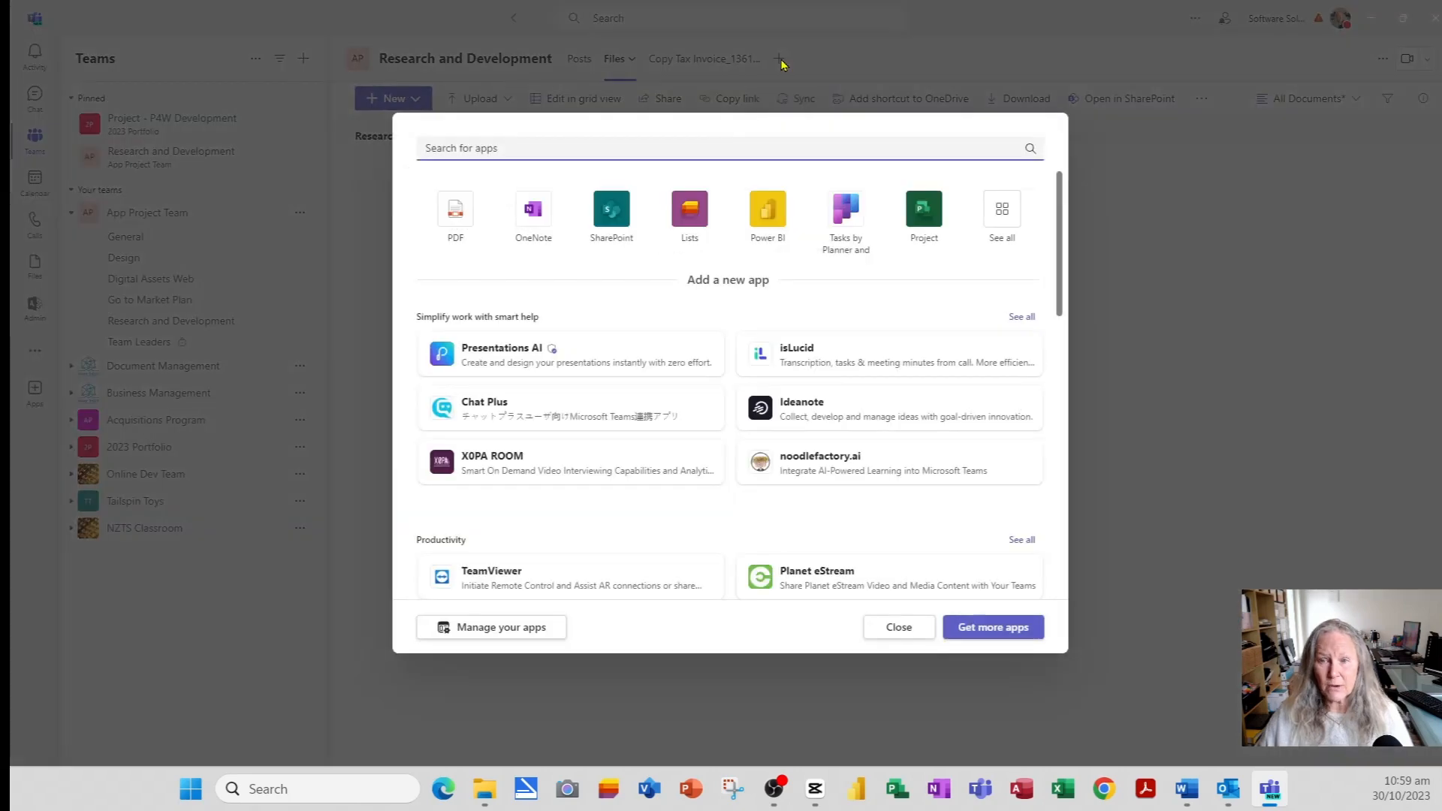
- Add Proposal.docx from App Project Team > Research and Development as a Word tab
{"action": "left_click", "coordinate": [1004, 214]}
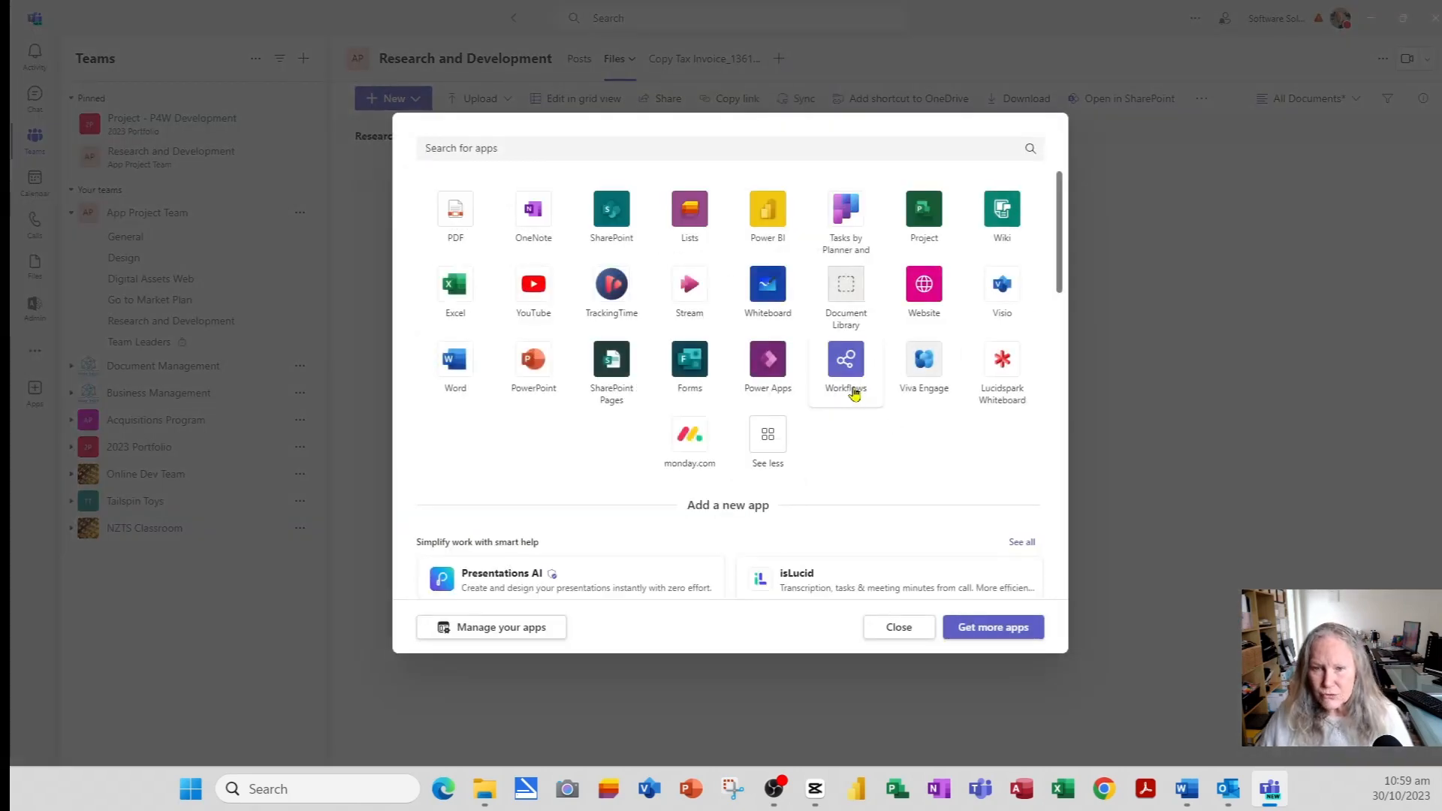
{"action": "left_click", "coordinate": [457, 365]}
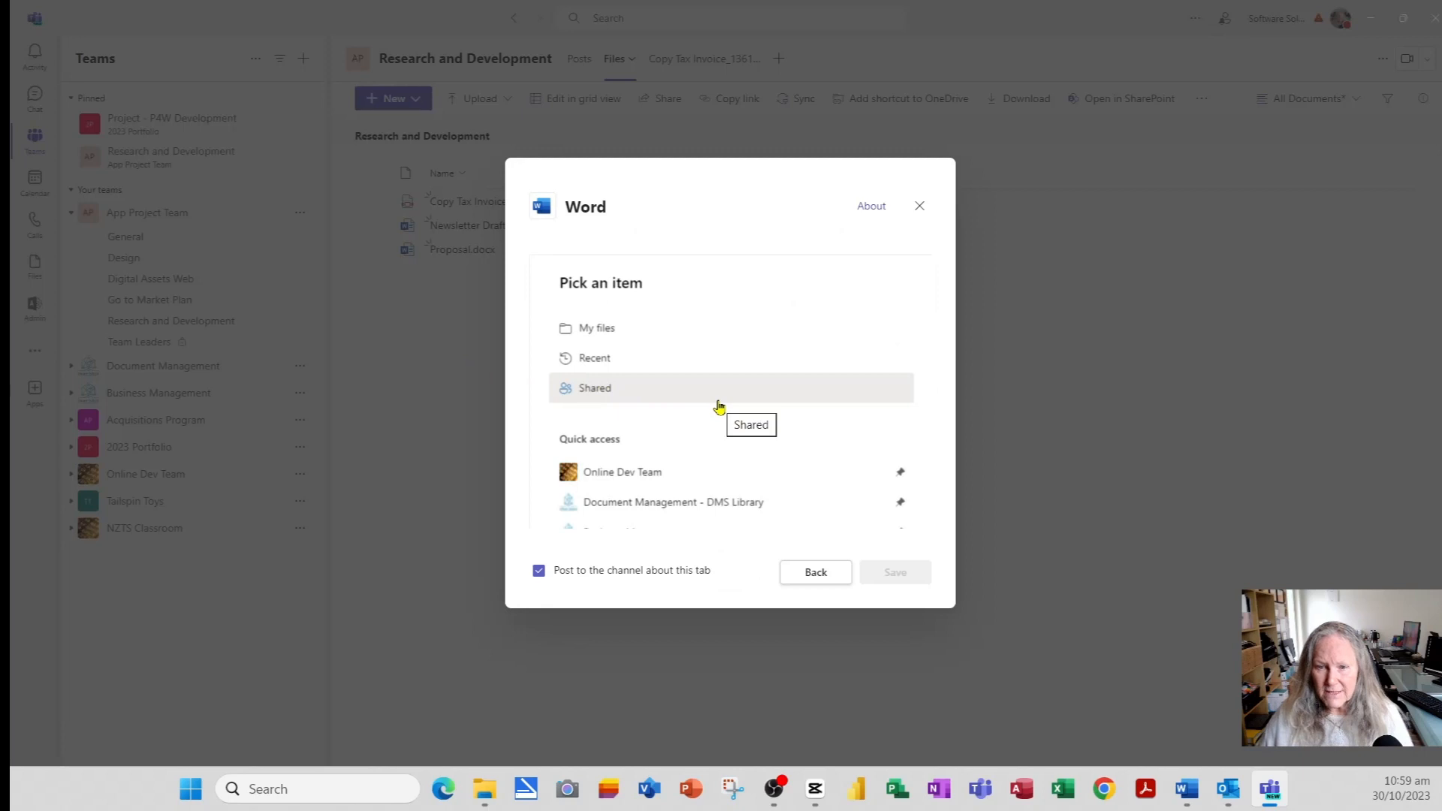
{"action": "scroll", "coordinate": [718, 407], "scroll_direction": "down", "scroll_amount": 3}
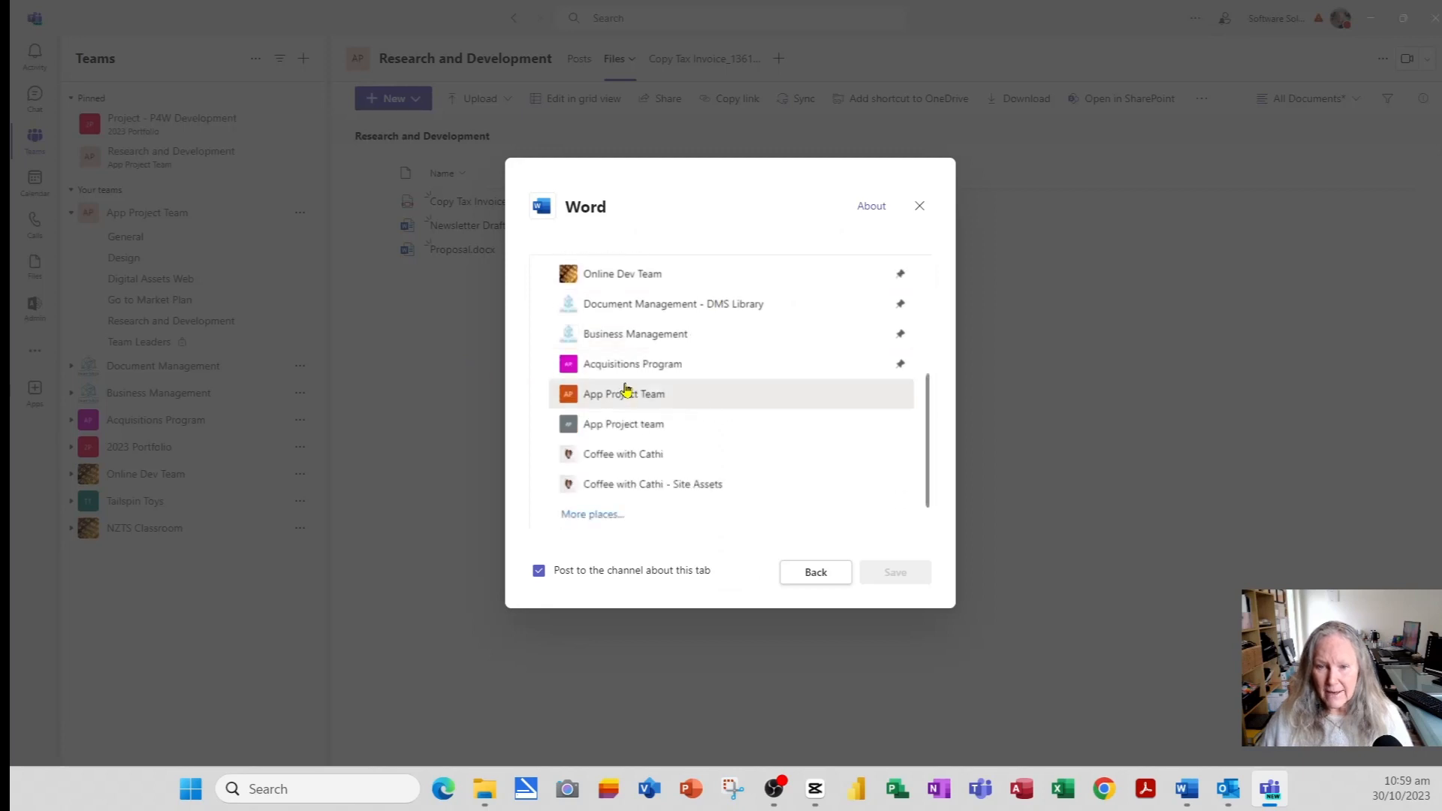
{"action": "left_click", "coordinate": [621, 398]}
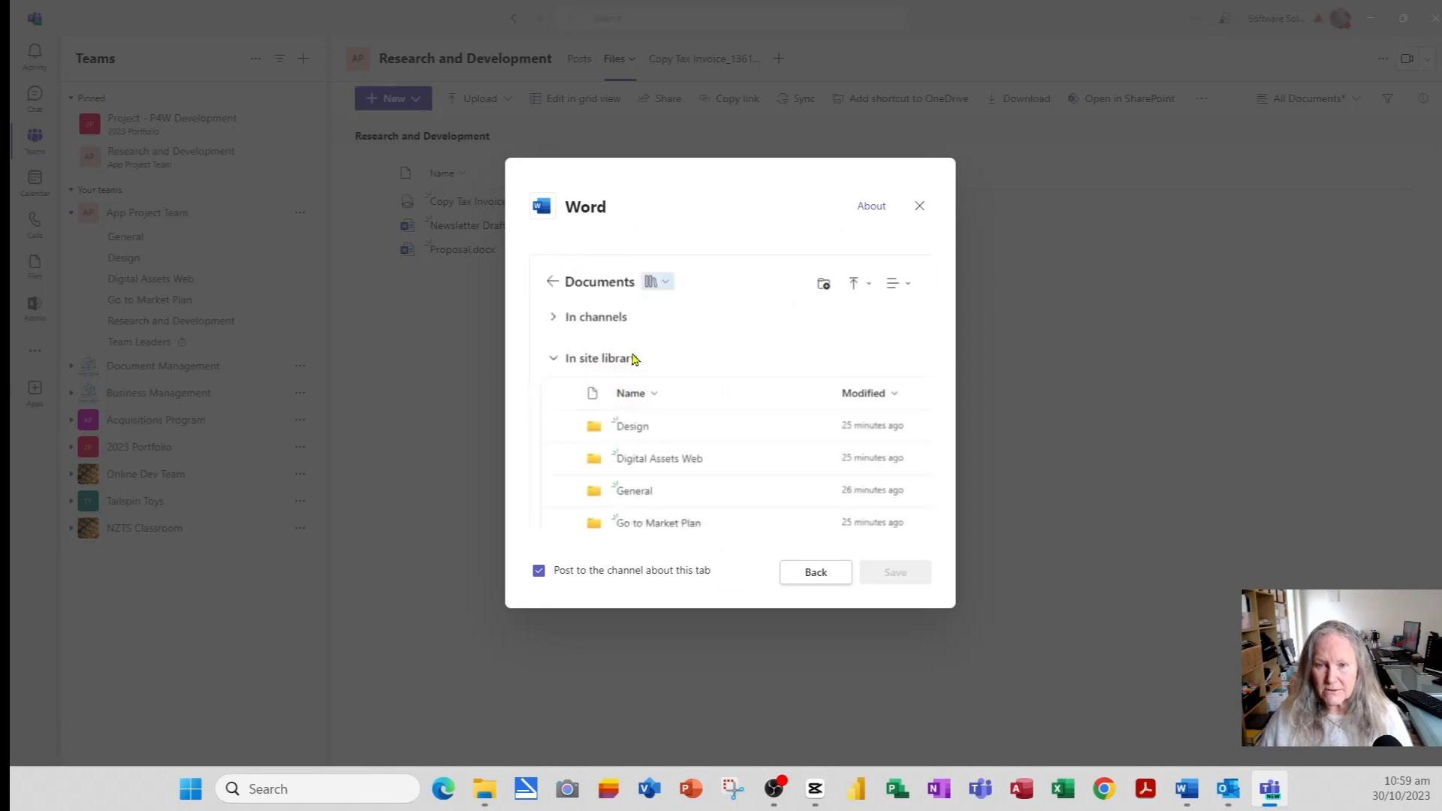
{"action": "scroll", "coordinate": [679, 384], "scroll_direction": "down", "scroll_amount": 2}
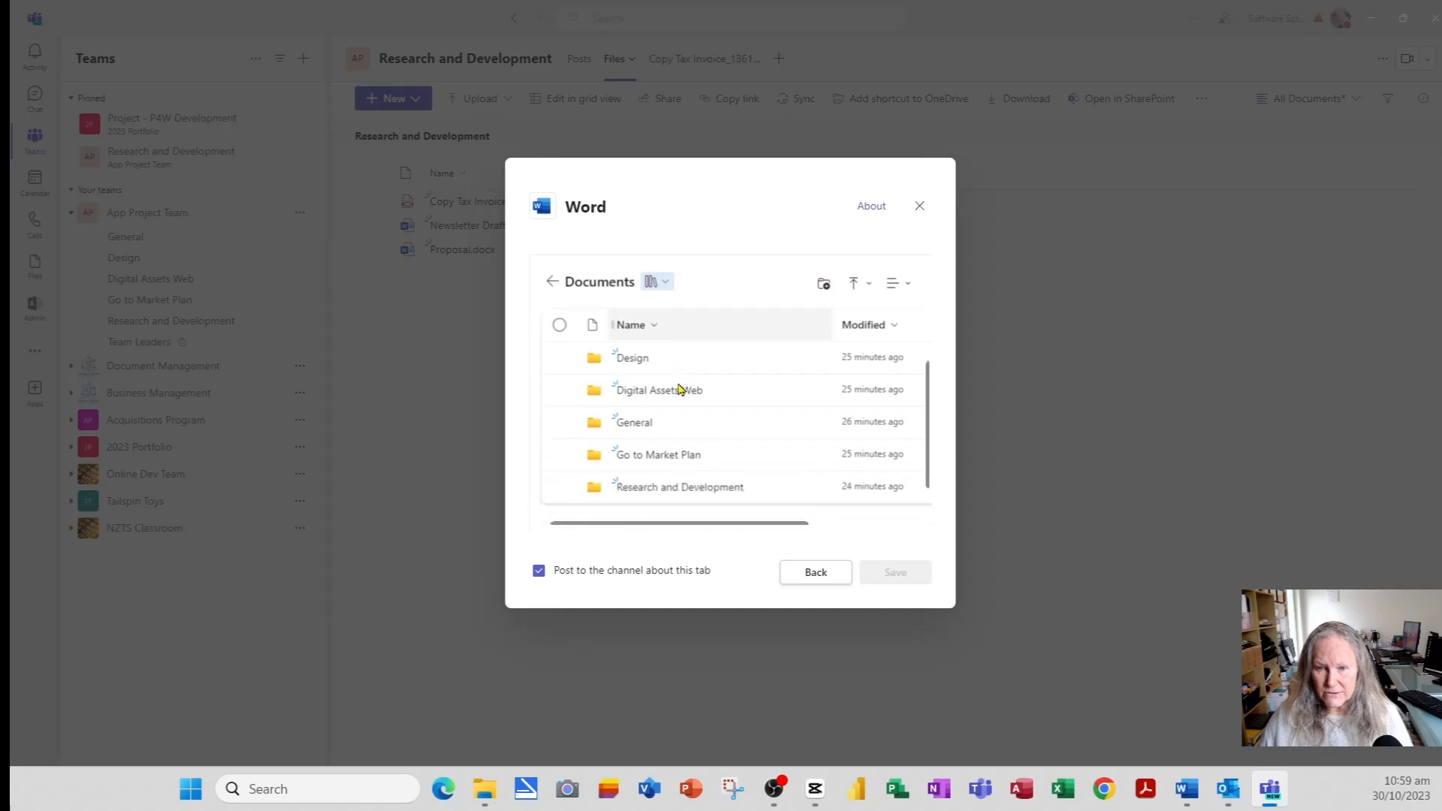
{"action": "left_click", "coordinate": [683, 487]}
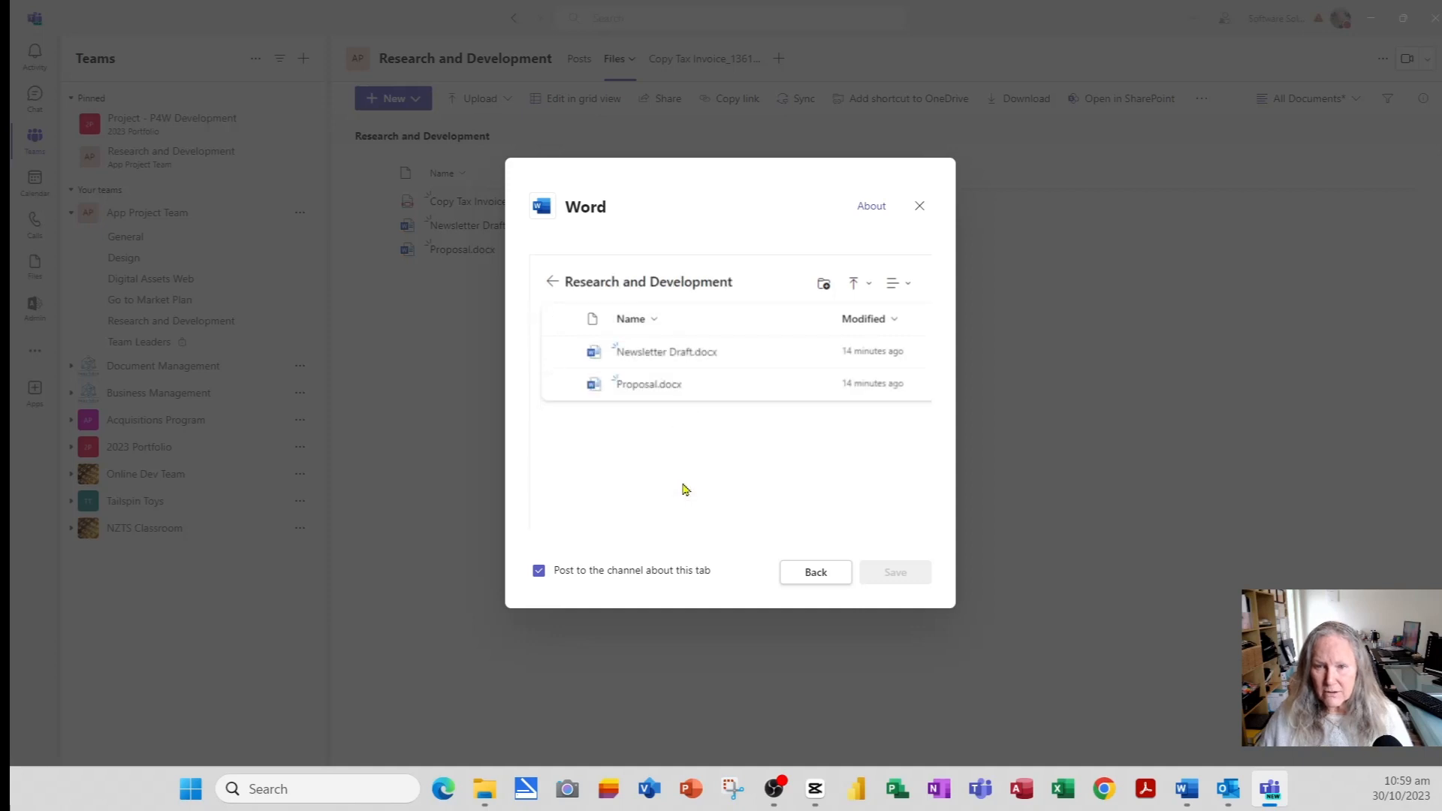
{"action": "left_click", "coordinate": [560, 384]}
{"action": "left_click", "coordinate": [899, 573]}
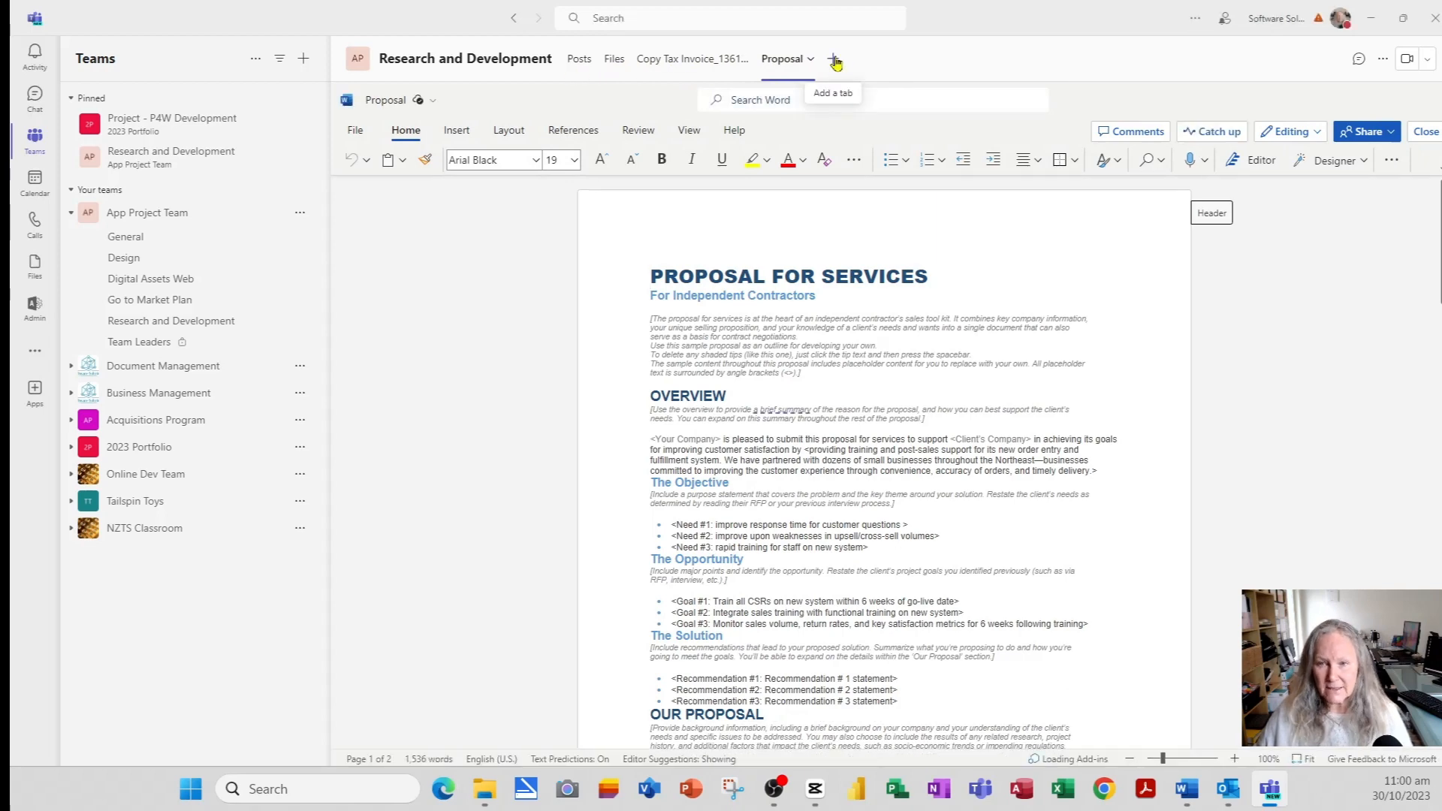
- Add Newsletter Draft.docx from App Project Team > Research and Development as another Word tab
{"action": "left_click", "coordinate": [833, 60]}
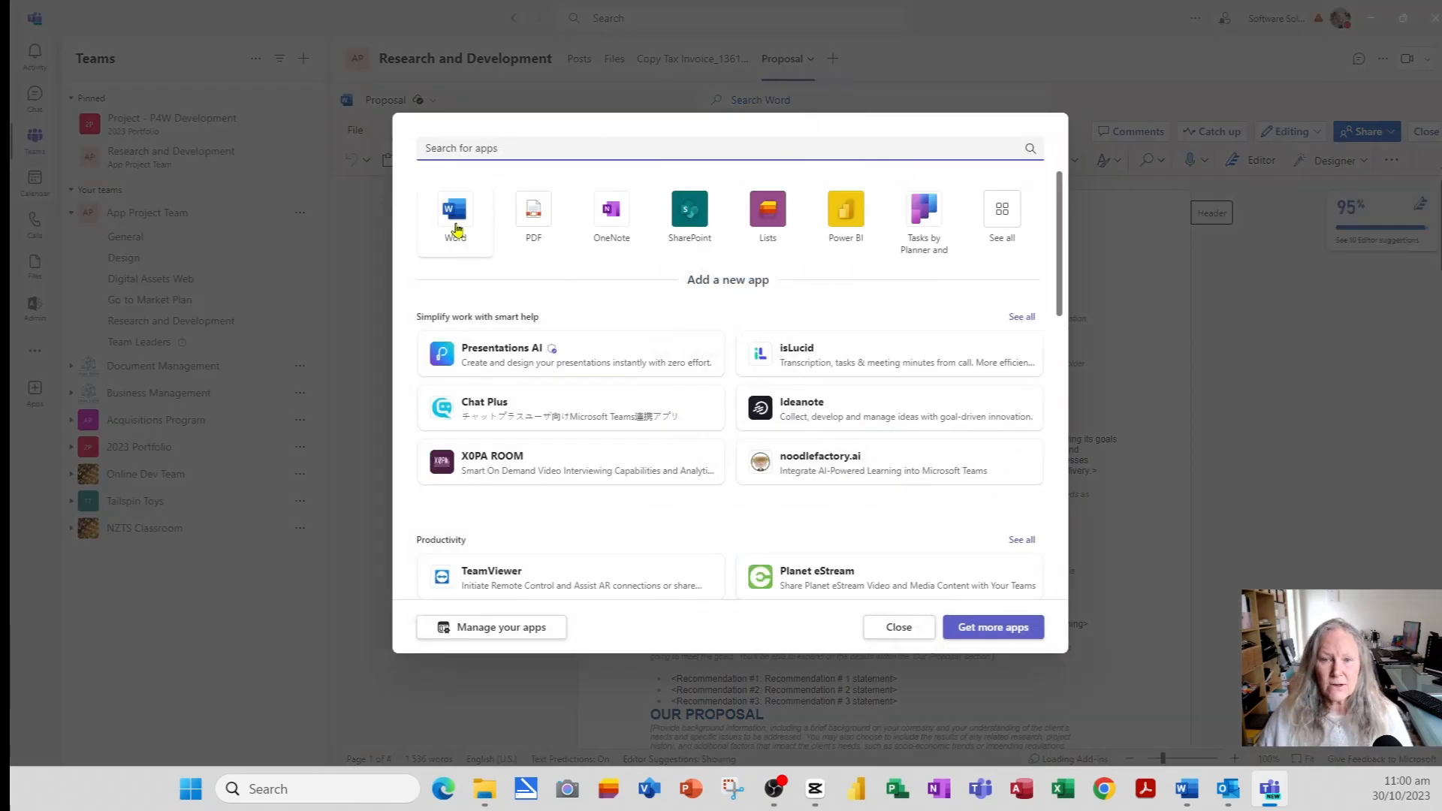
{"action": "left_click", "coordinate": [455, 217]}
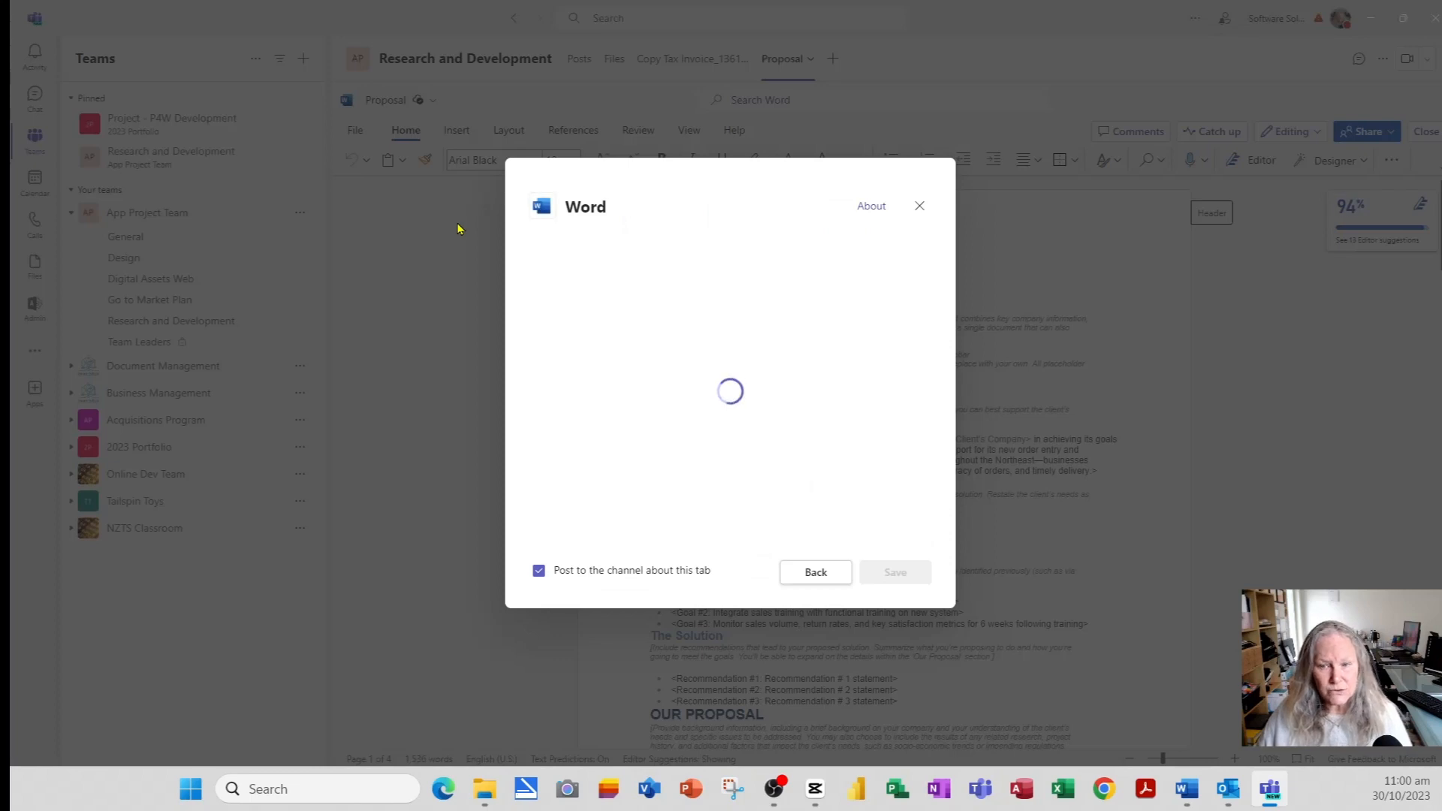
{"action": "scroll", "coordinate": [706, 458], "scroll_direction": "down", "scroll_amount": 2}
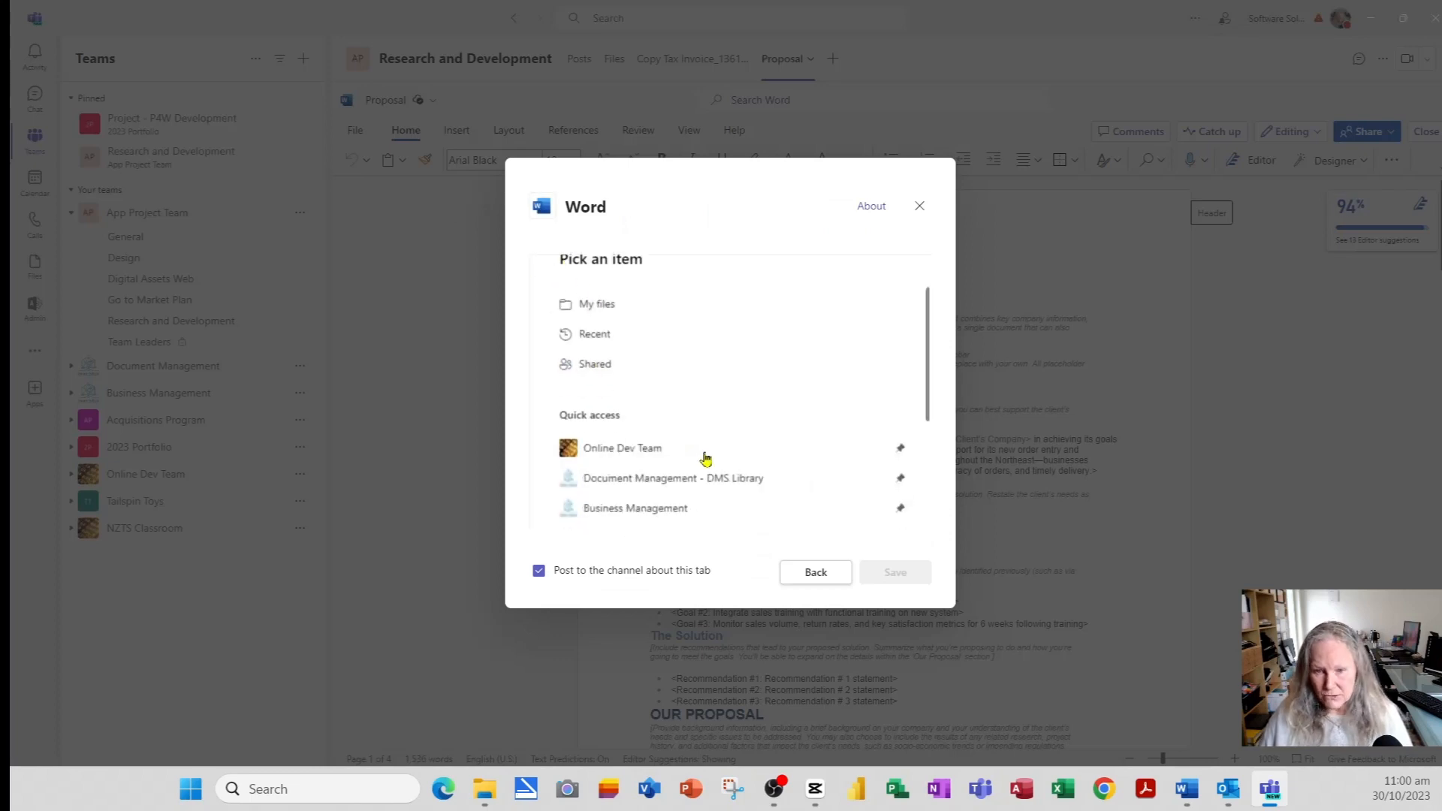
{"action": "scroll", "coordinate": [706, 458], "scroll_direction": "down", "scroll_amount": 2}
{"action": "left_click", "coordinate": [650, 469]}
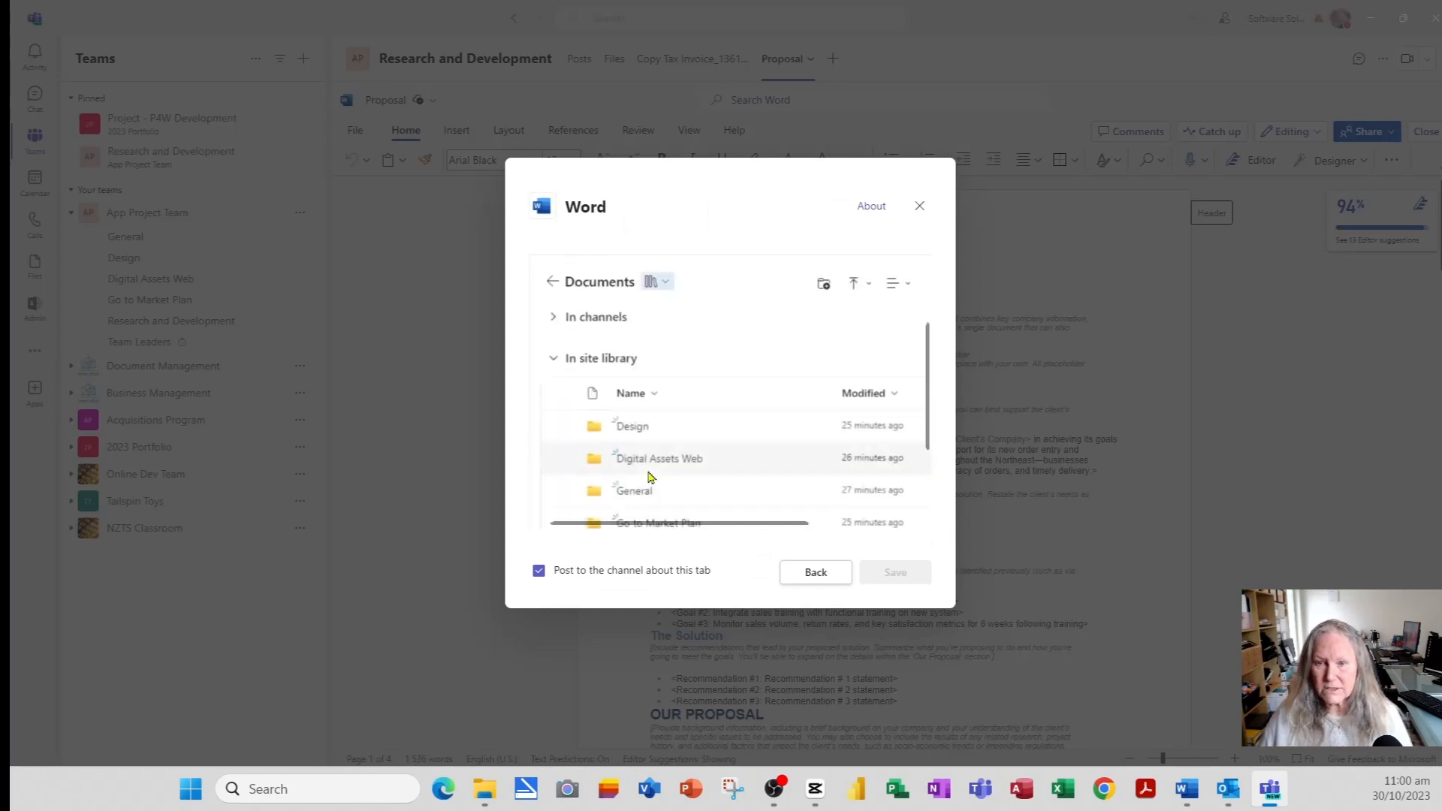
{"action": "scroll", "coordinate": [709, 480], "scroll_direction": "down", "scroll_amount": 2}
{"action": "left_click", "coordinate": [688, 482]}
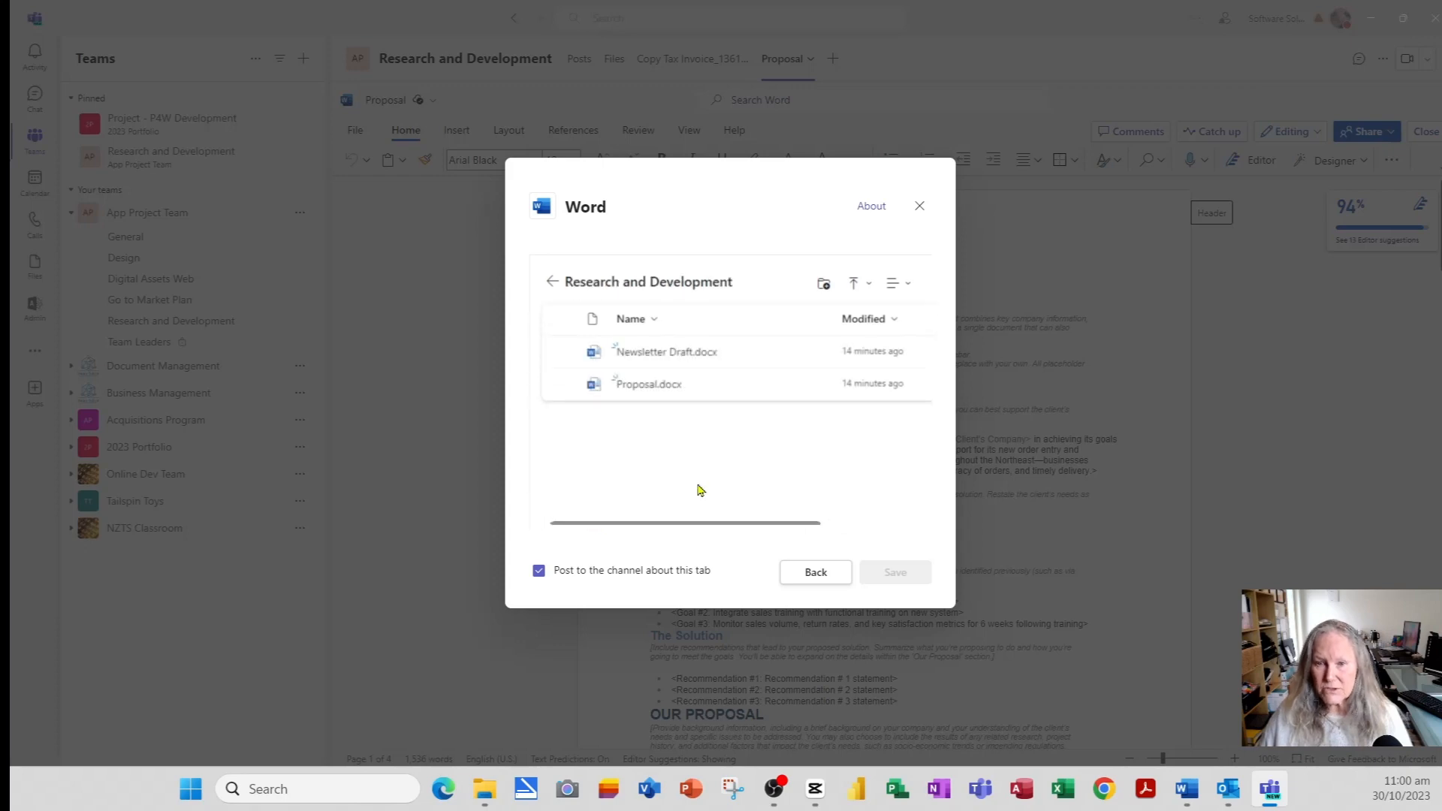
{"action": "left_click", "coordinate": [558, 353]}
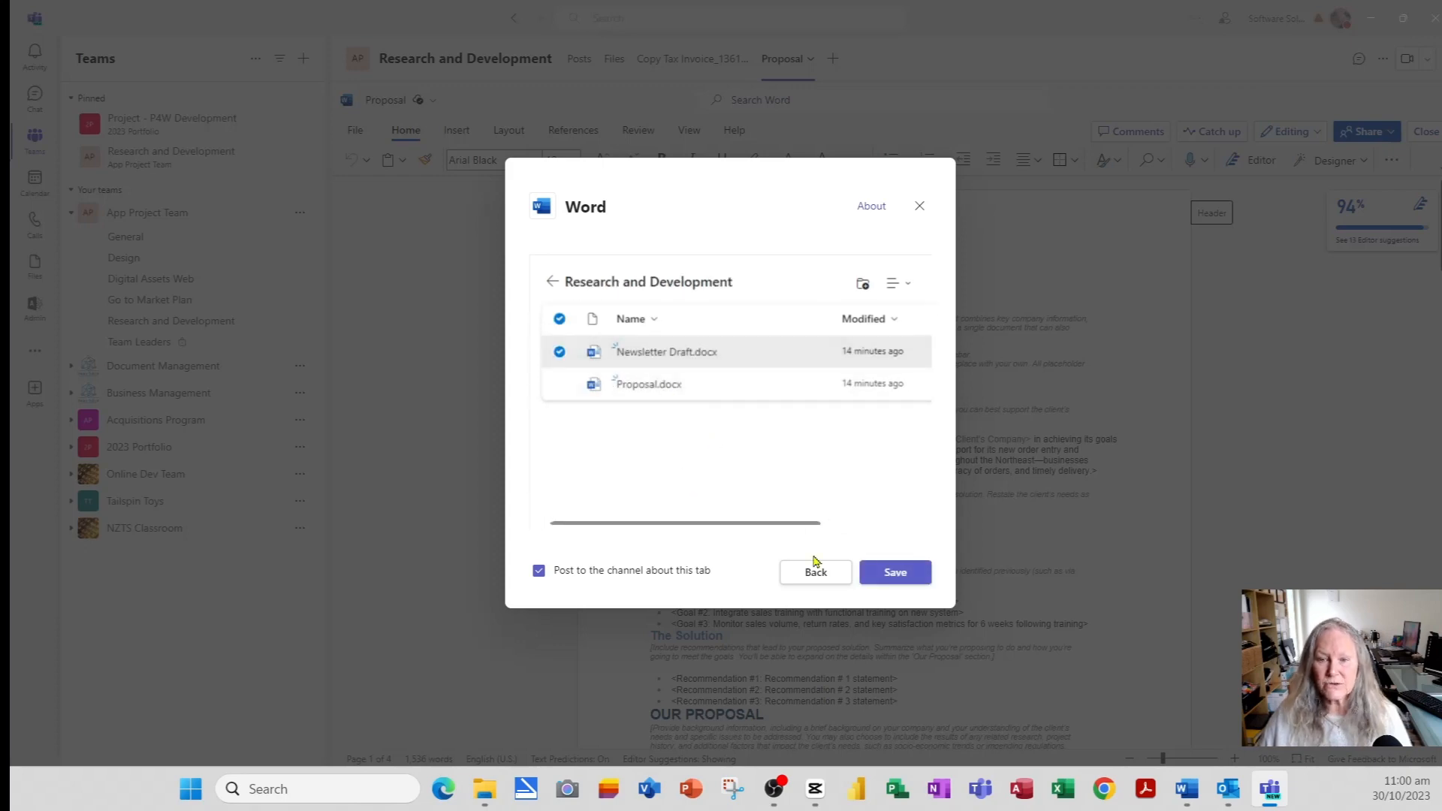
{"action": "left_click", "coordinate": [901, 576]}
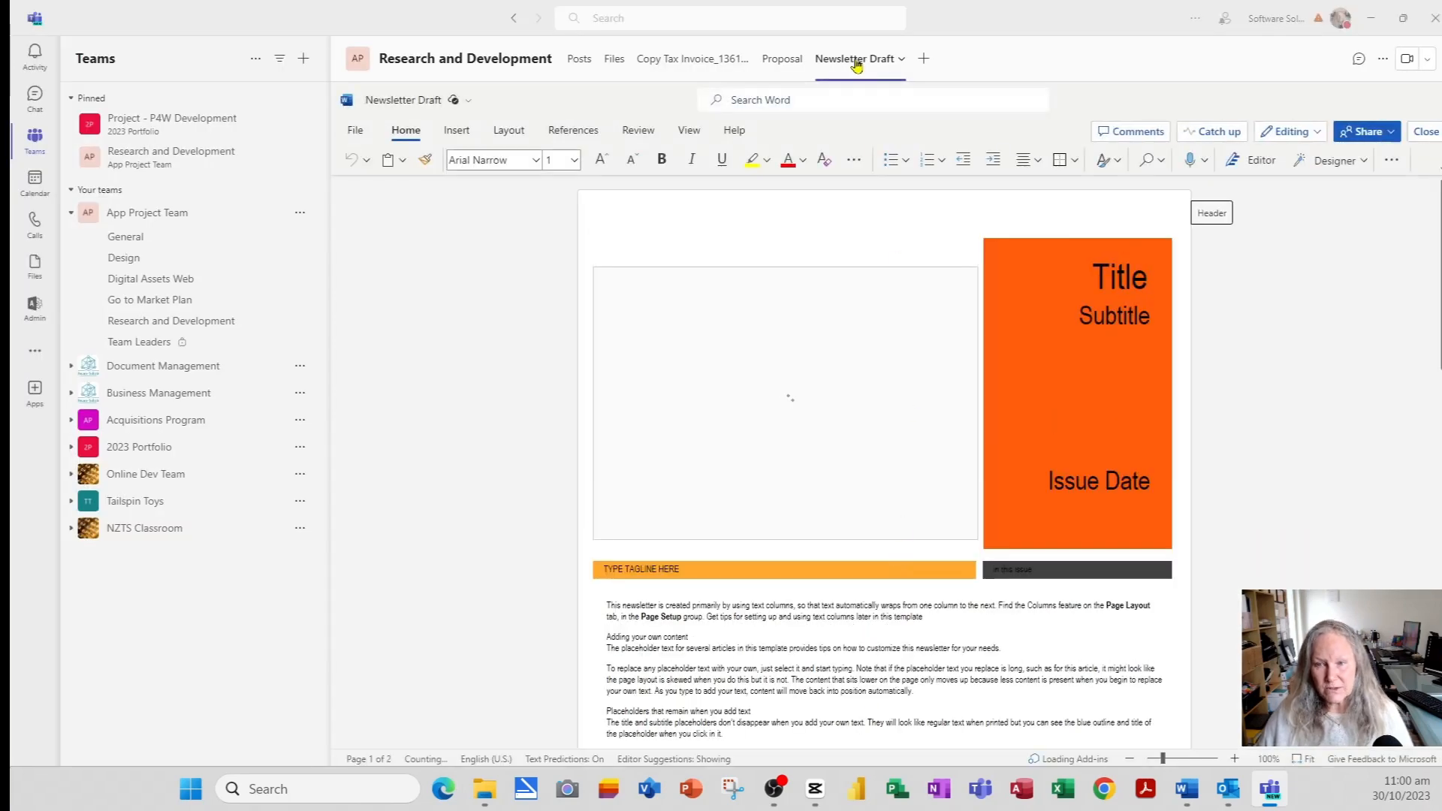
- Switch between the Proposal and Newsletter Draft tabs to check their documents
{"action": "left_click", "coordinate": [773, 61]}
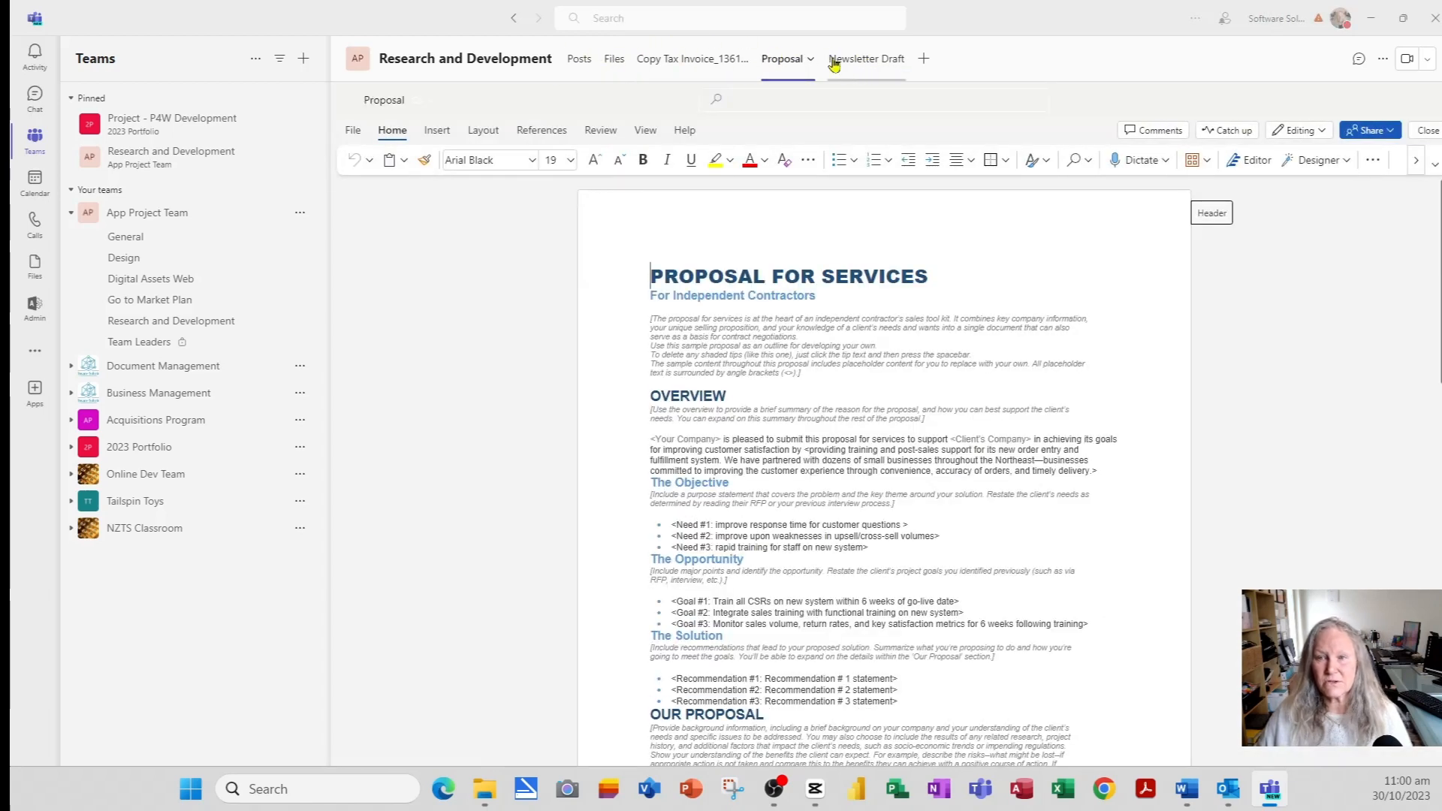
{"action": "left_click", "coordinate": [867, 61]}
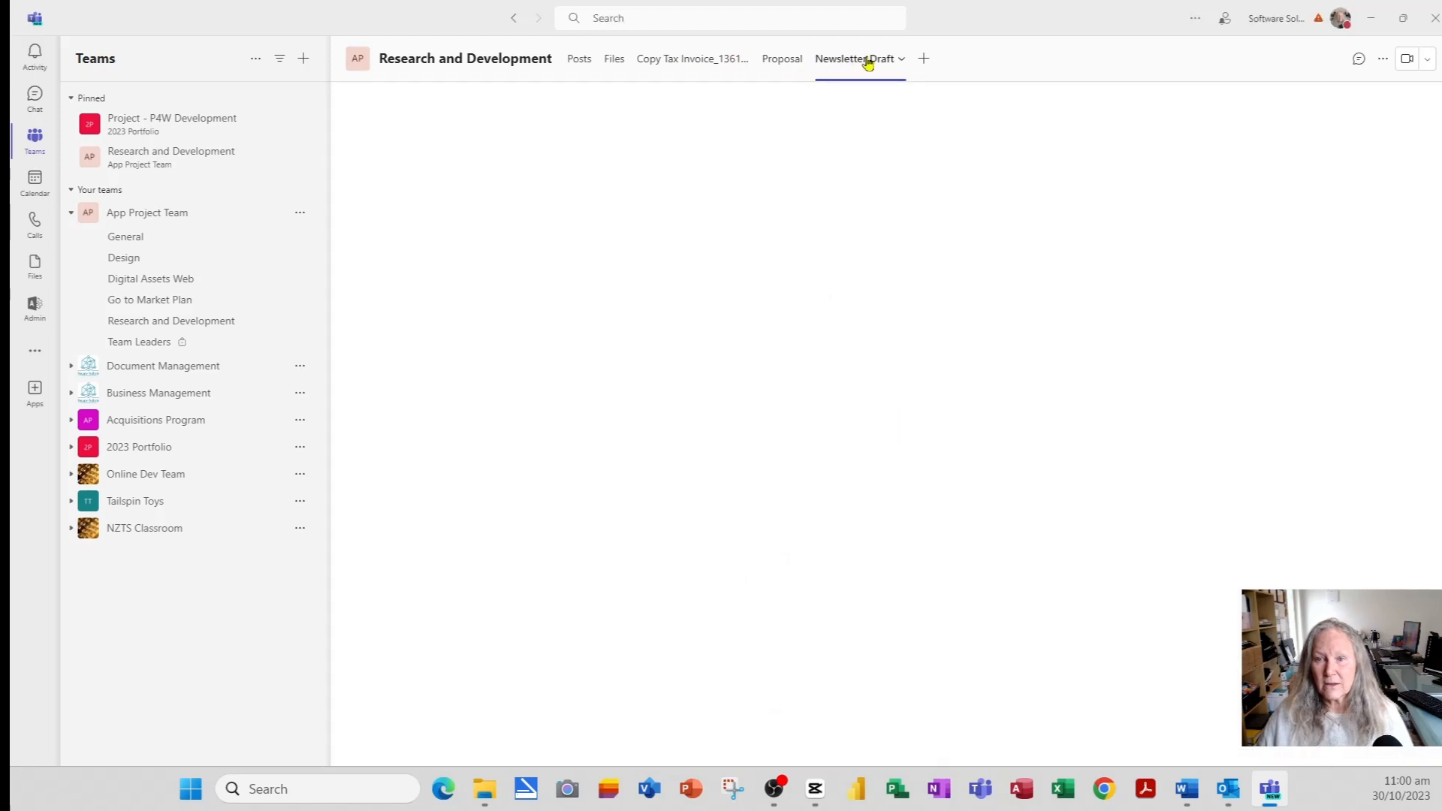
{"action": "left_click", "coordinate": [901, 60]}
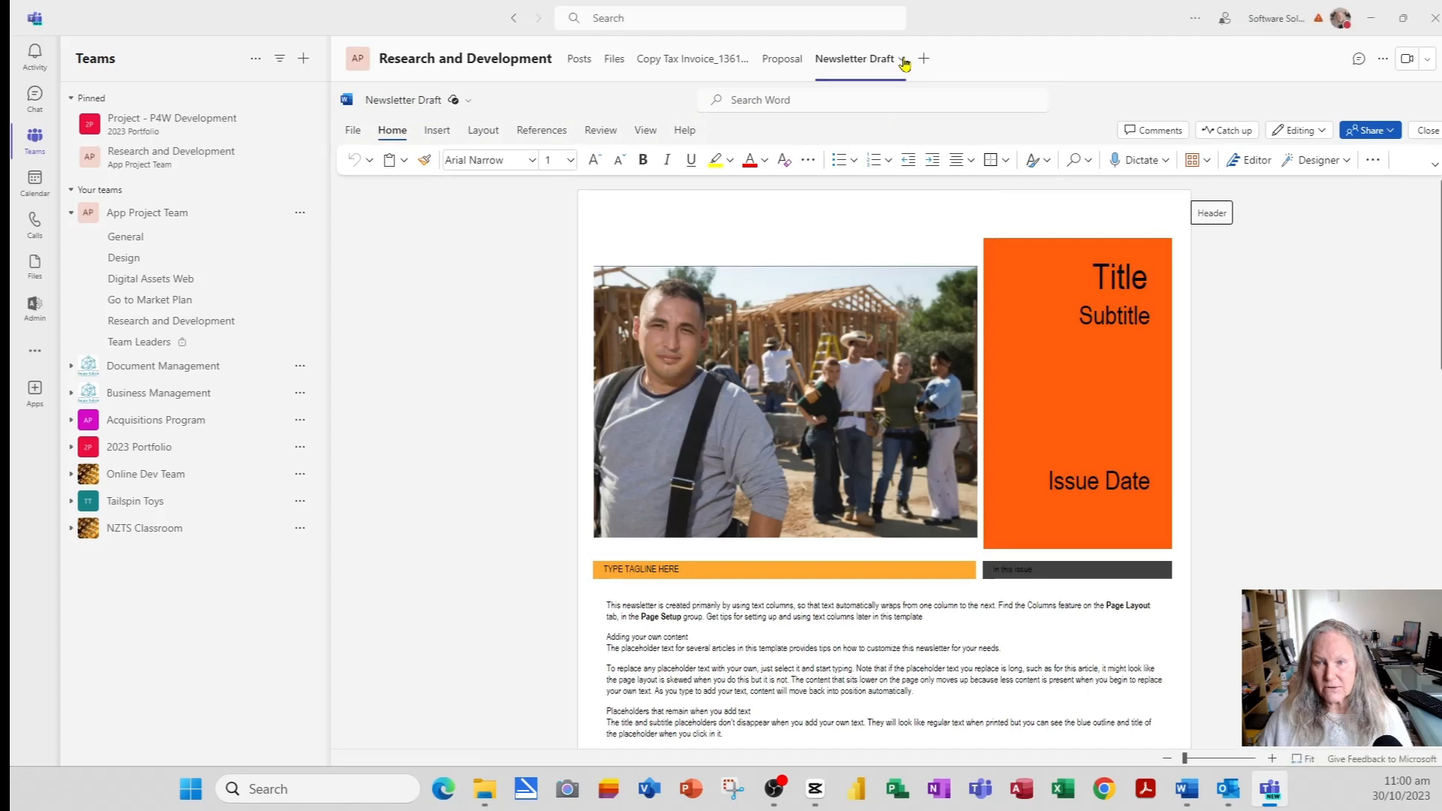
- Expand the Newsletter Draft tab to full width, then restore the normal channel view
{"action": "left_click", "coordinate": [903, 61]}
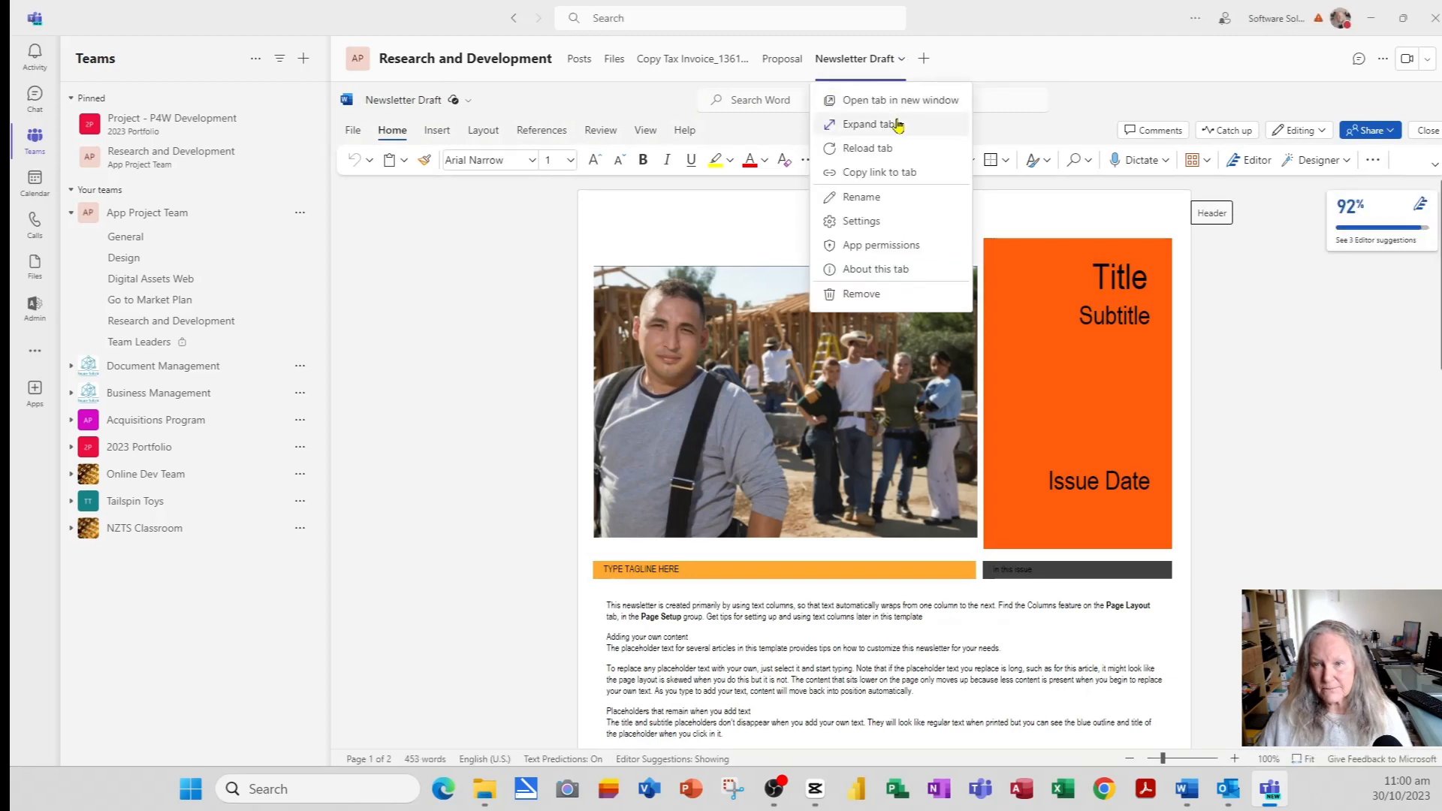
{"action": "left_click", "coordinate": [898, 124]}
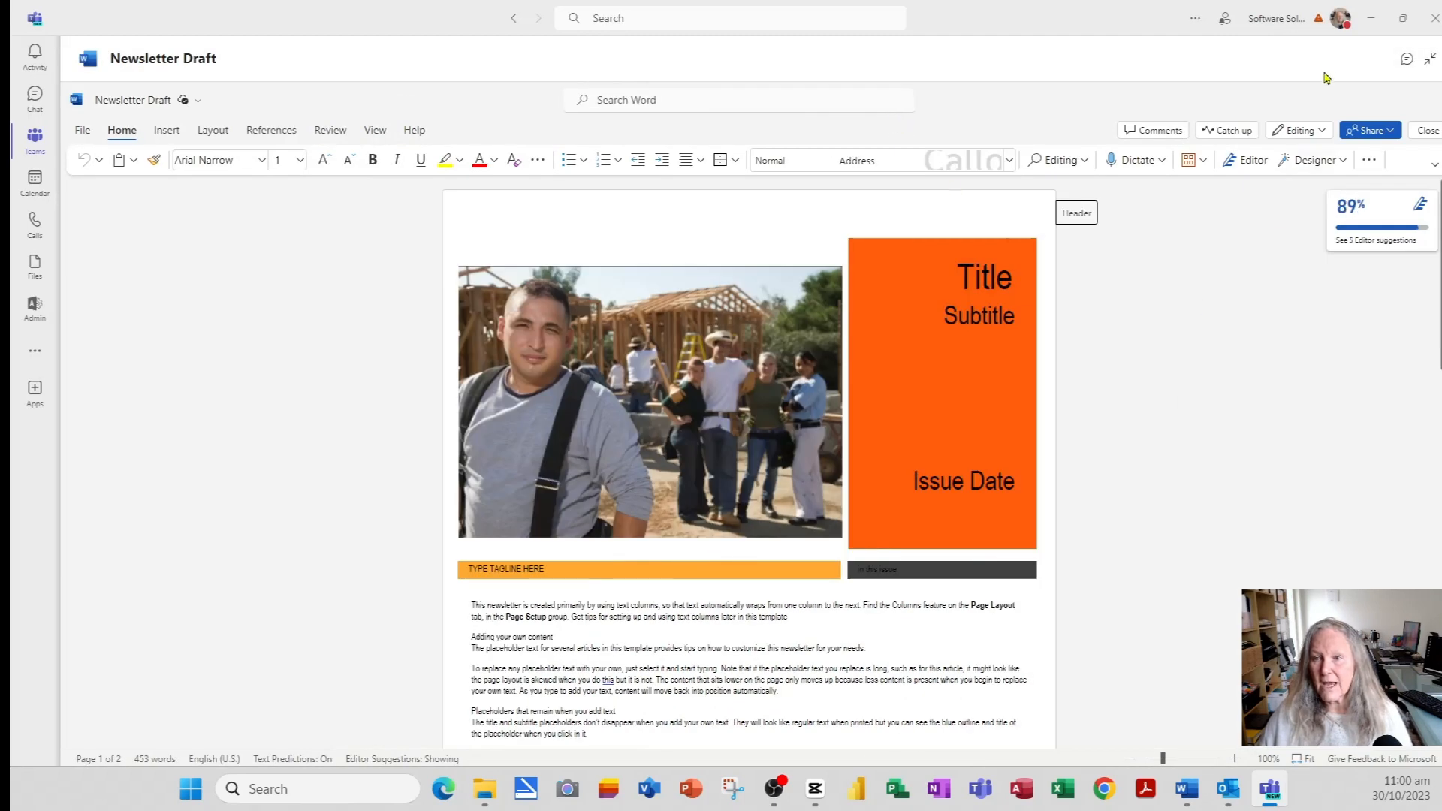
{"action": "left_click", "coordinate": [1428, 64]}
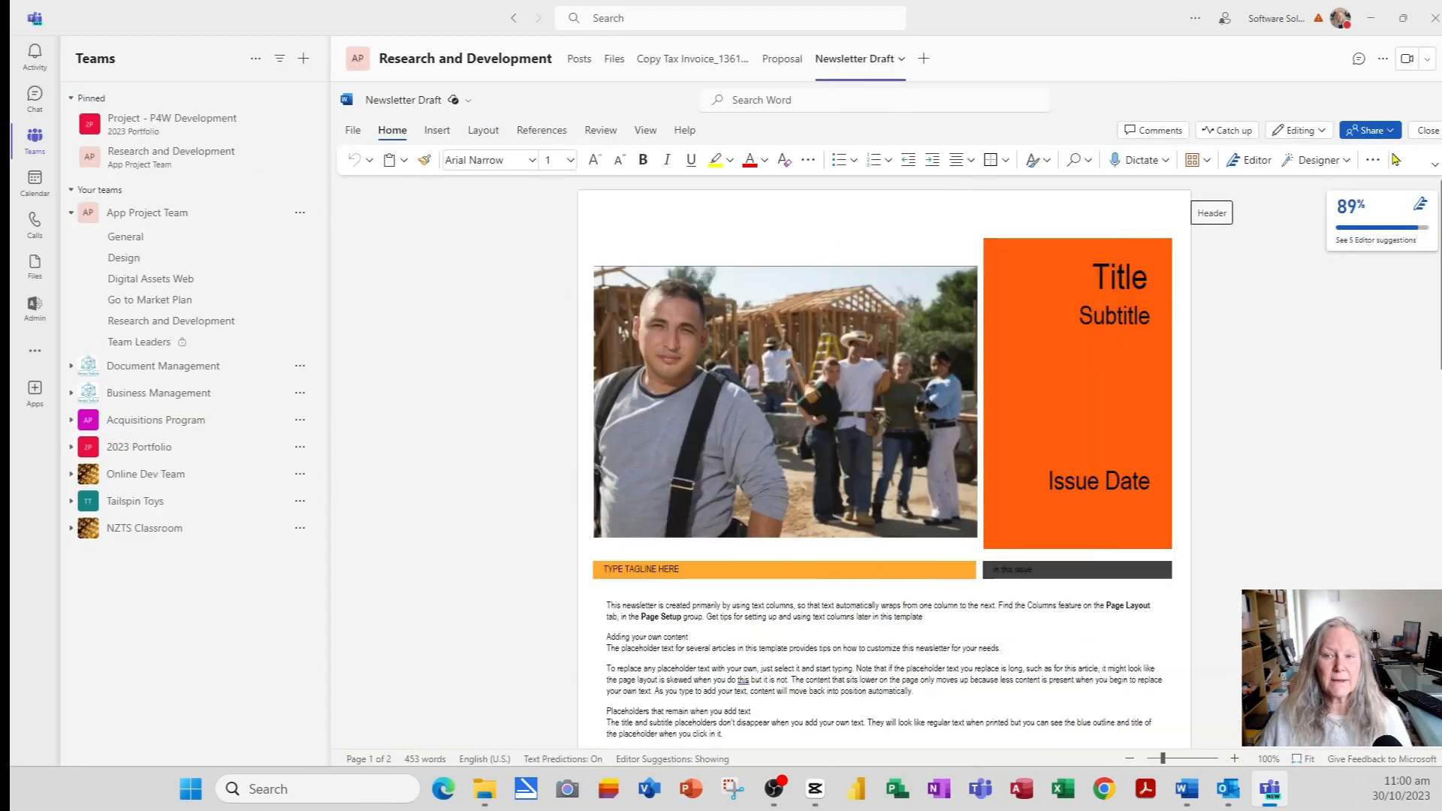
{"action": "left_click", "coordinate": [901, 60]}
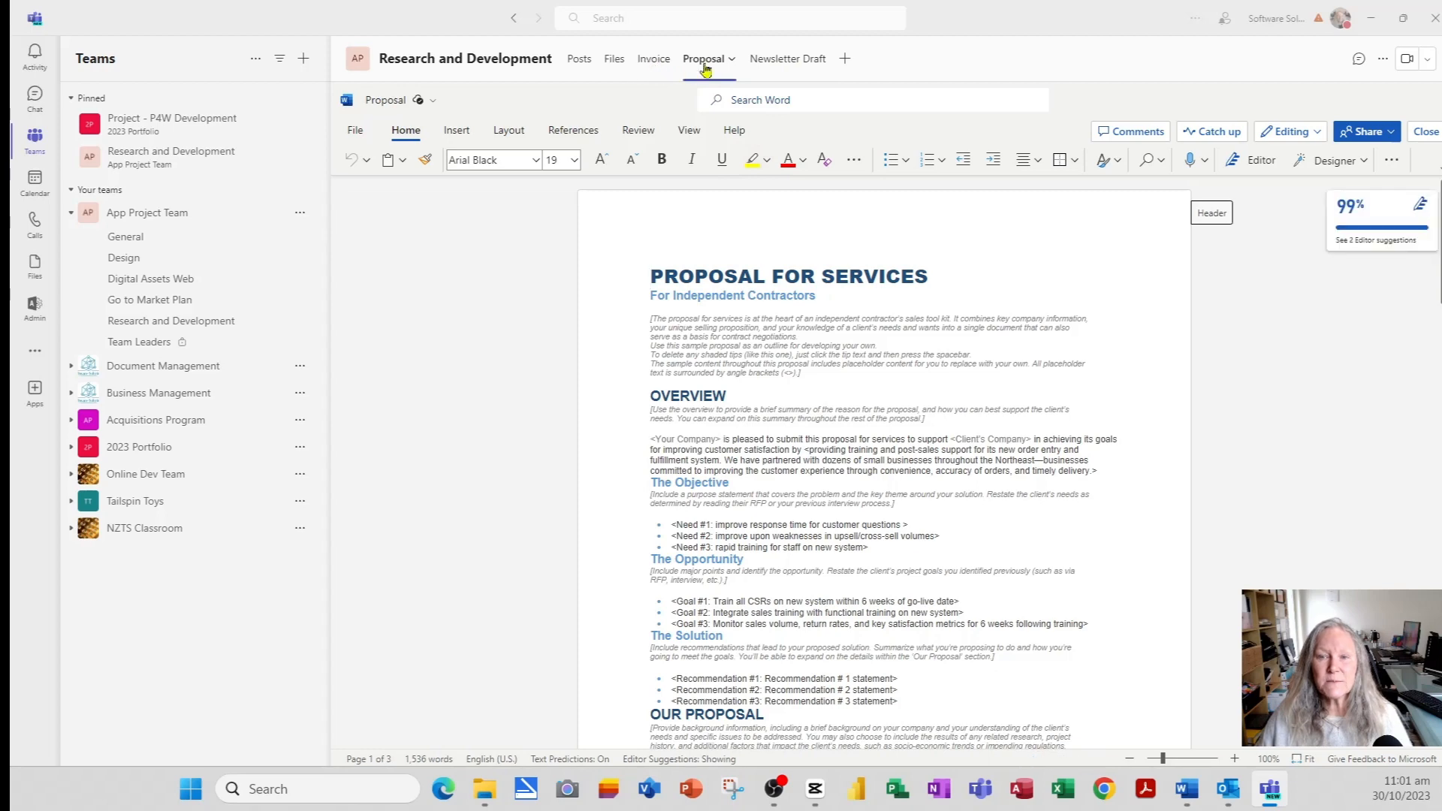
{"action": "left_click", "coordinate": [844, 60]}
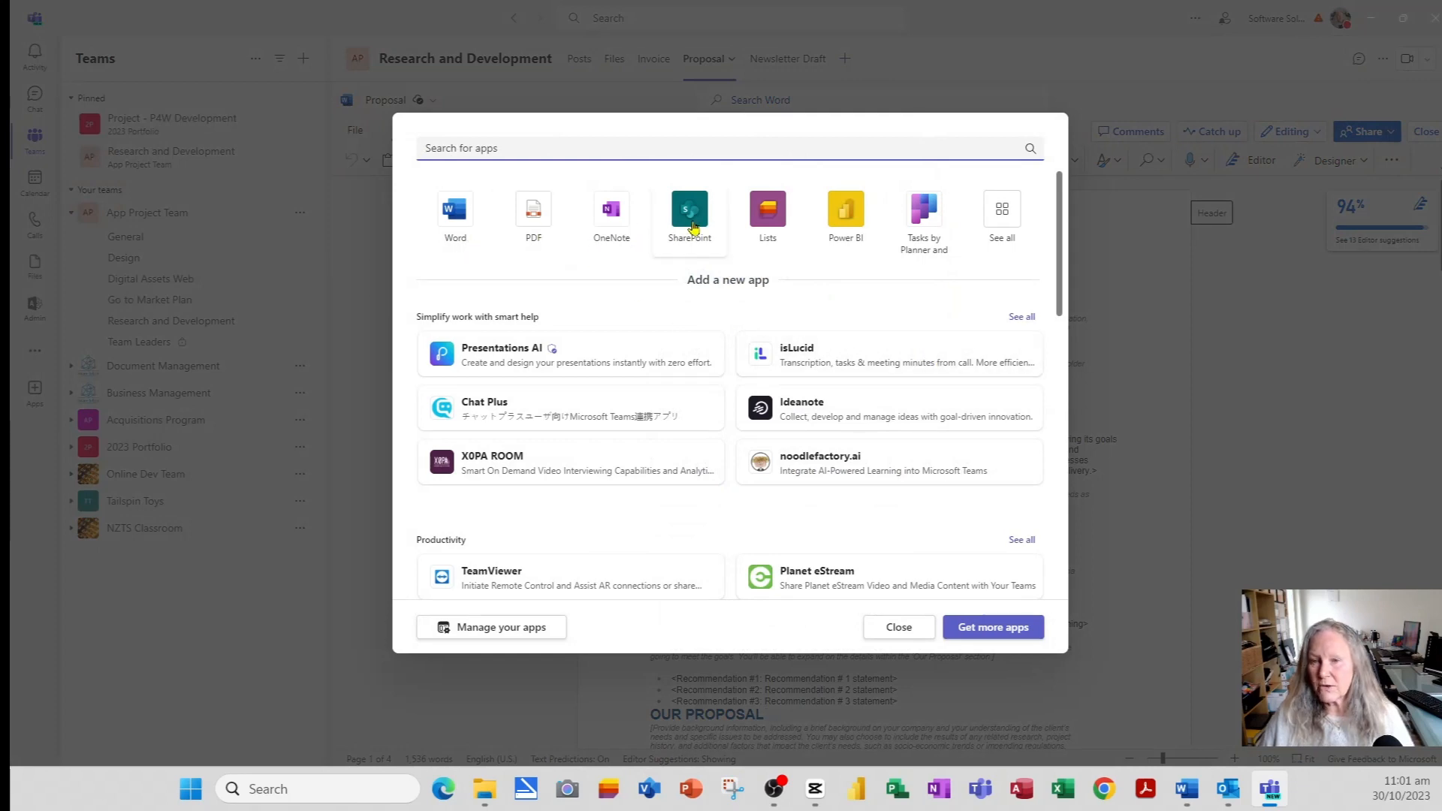
{"action": "left_click", "coordinate": [1017, 220]}
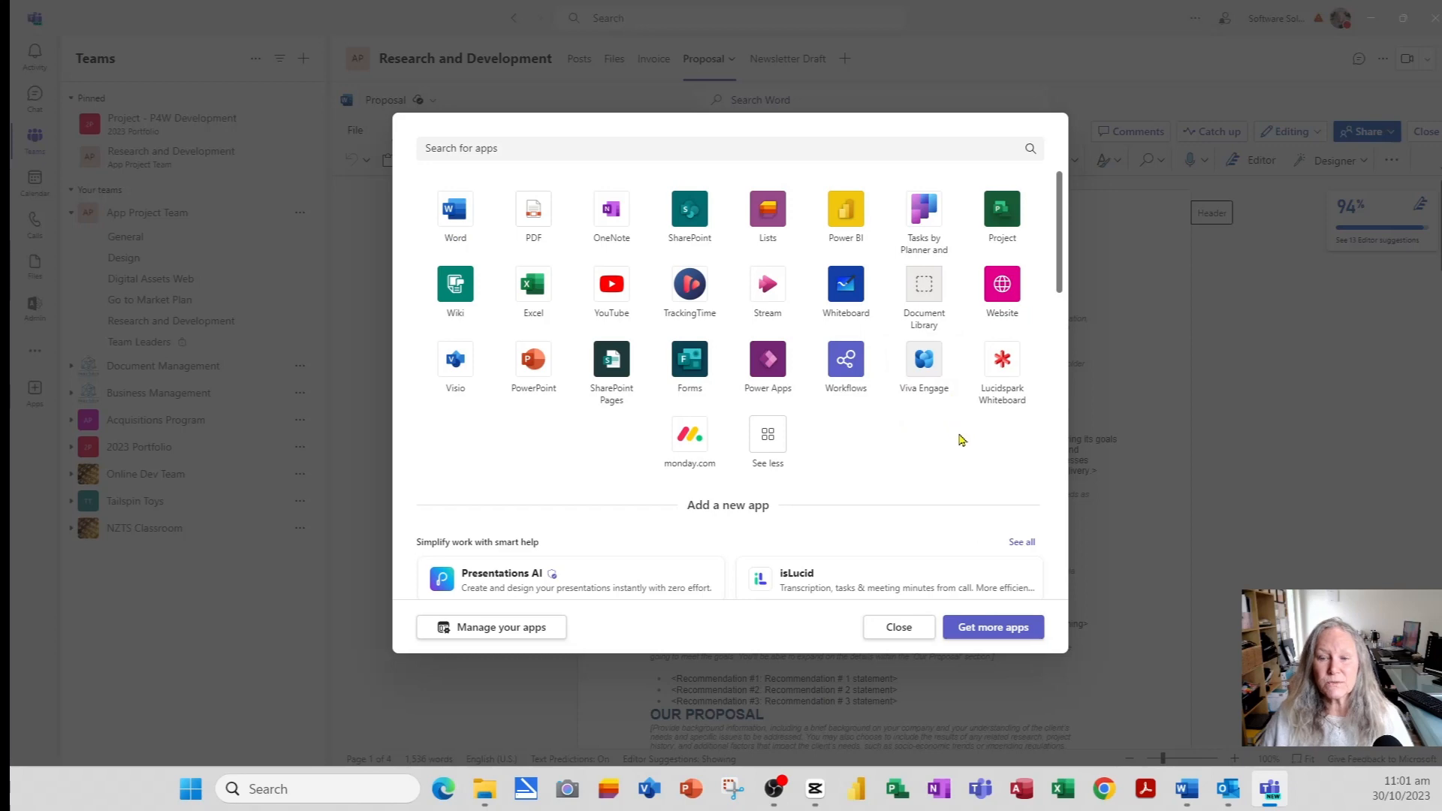
{"action": "left_click", "coordinate": [895, 638]}
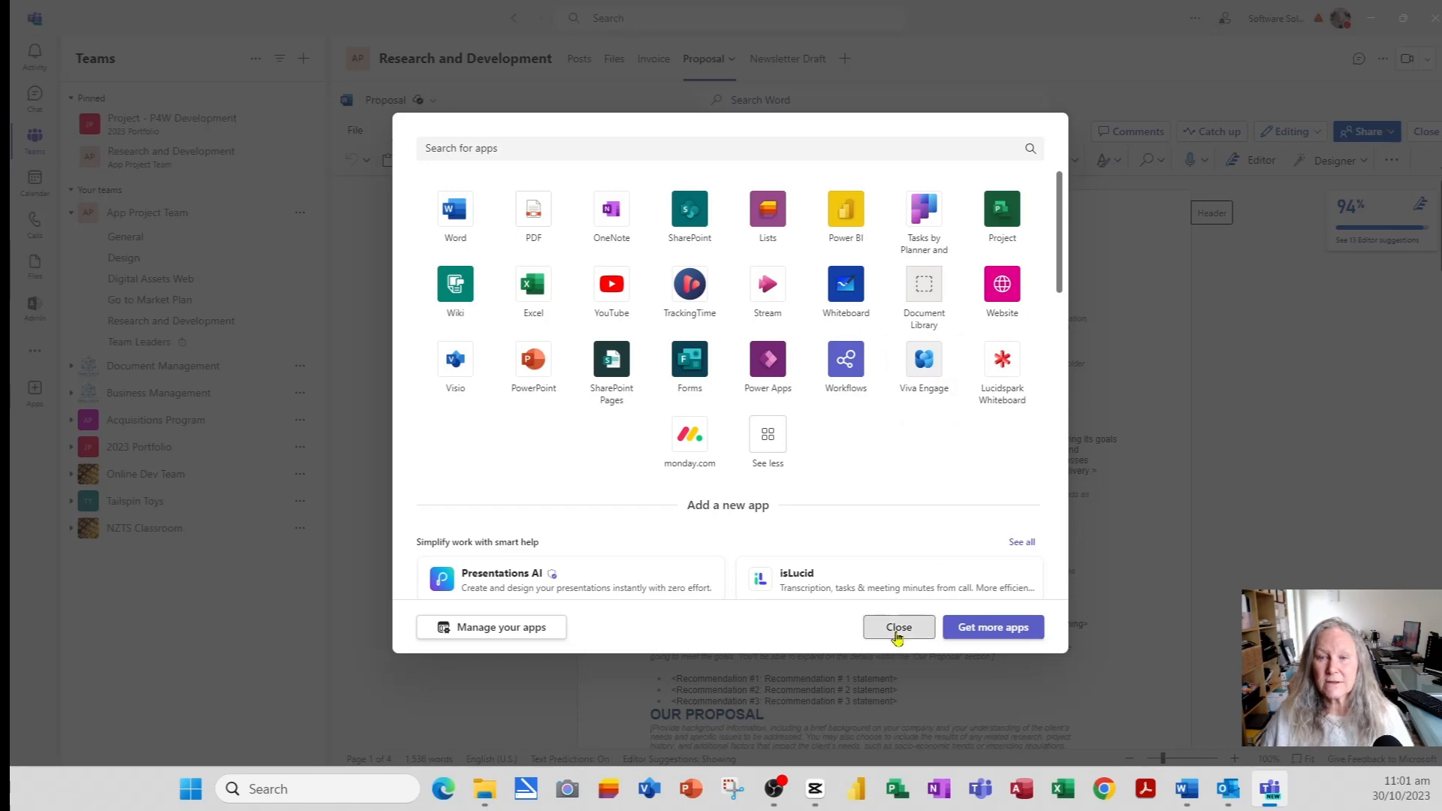